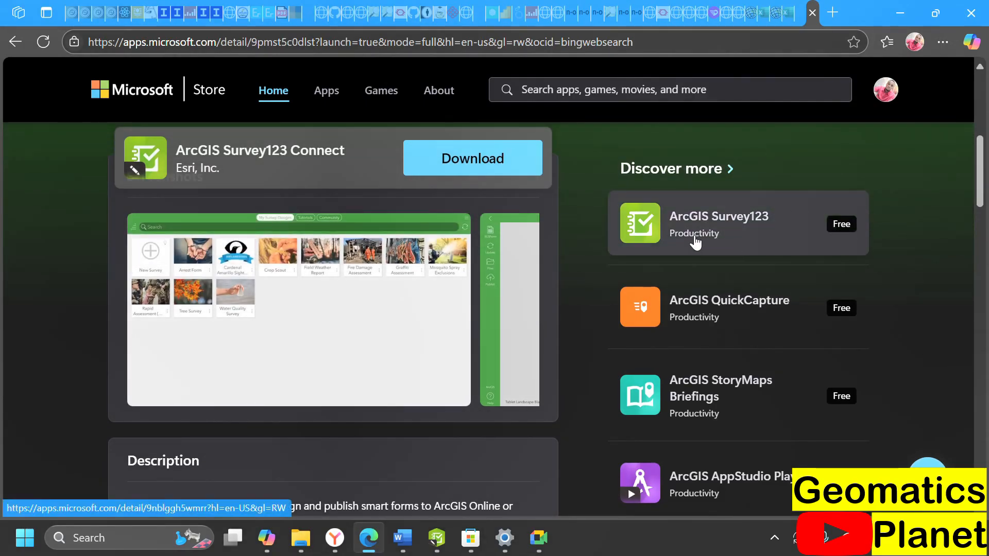
- Examine the Microsoft Store page of ArcGIS Survey123 Connect, including its screenshots, description, version notes and reviews
scroll(690, 212, "up", 6)
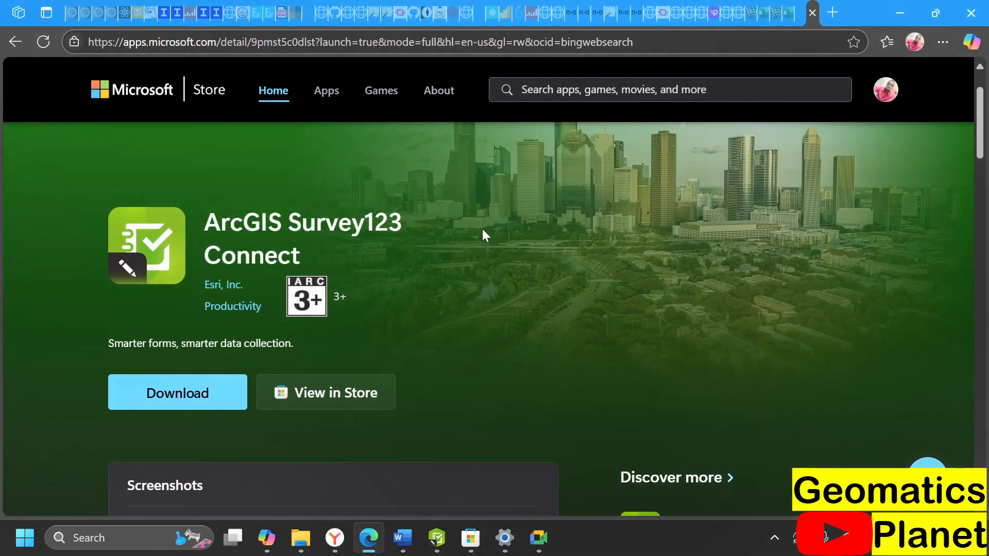
scroll(285, 252, "up", 1)
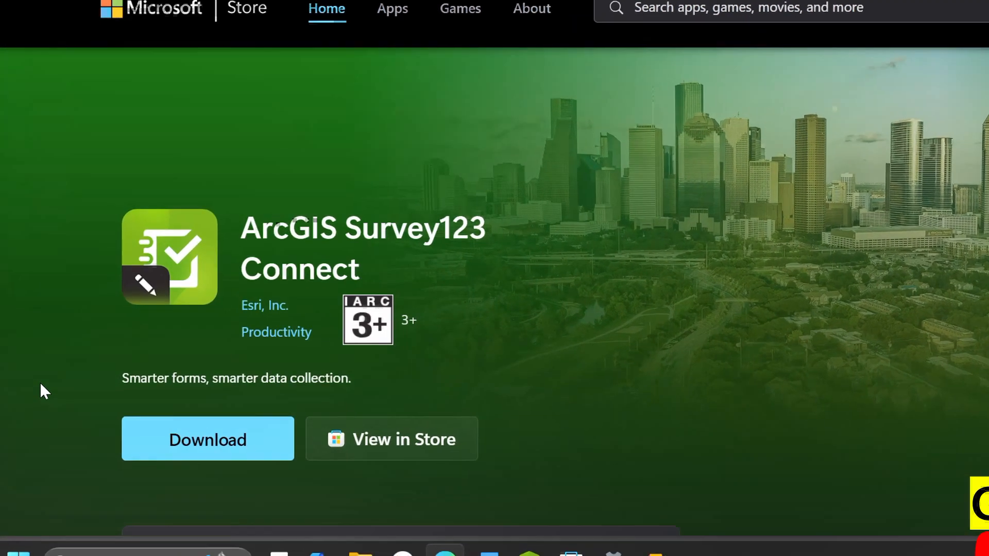
scroll(39, 383, "down", 5)
scroll(39, 367, "down", 15)
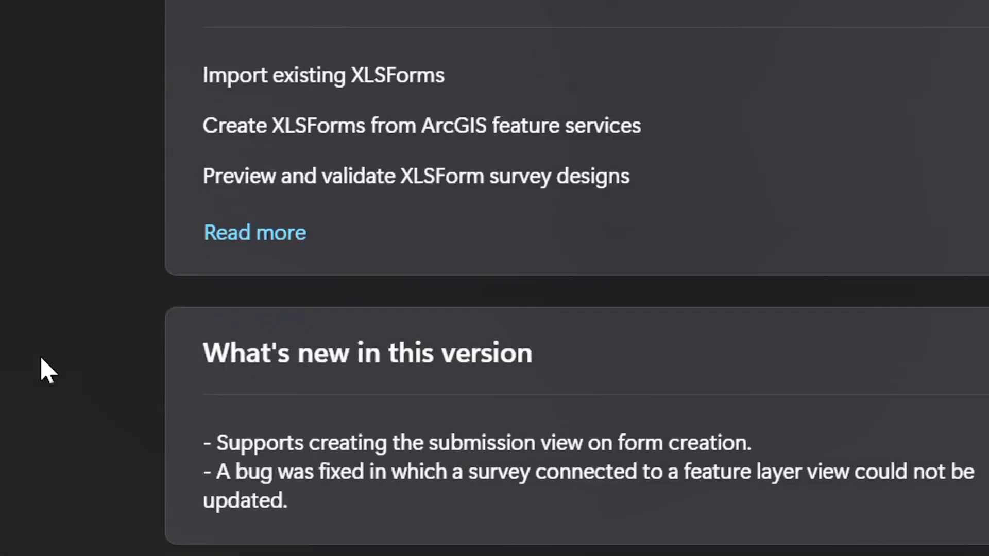
scroll(56, 344, "up", 8)
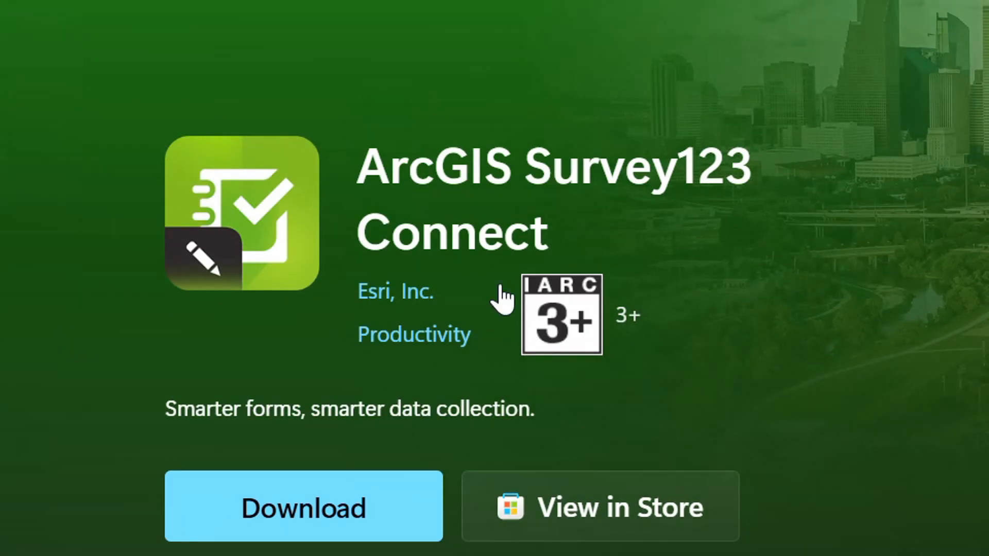
scroll(503, 293, "down", 5)
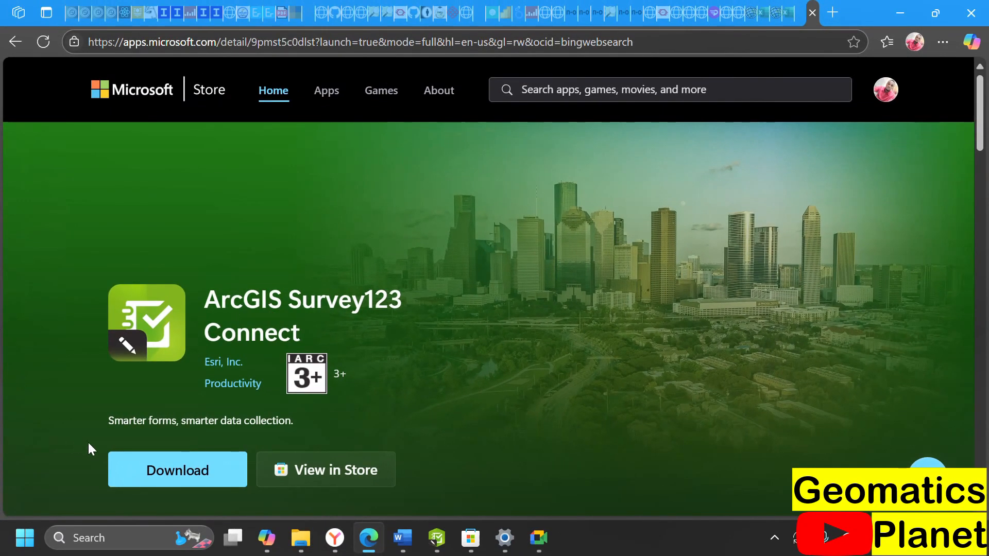
scroll(581, 311, "down", 8)
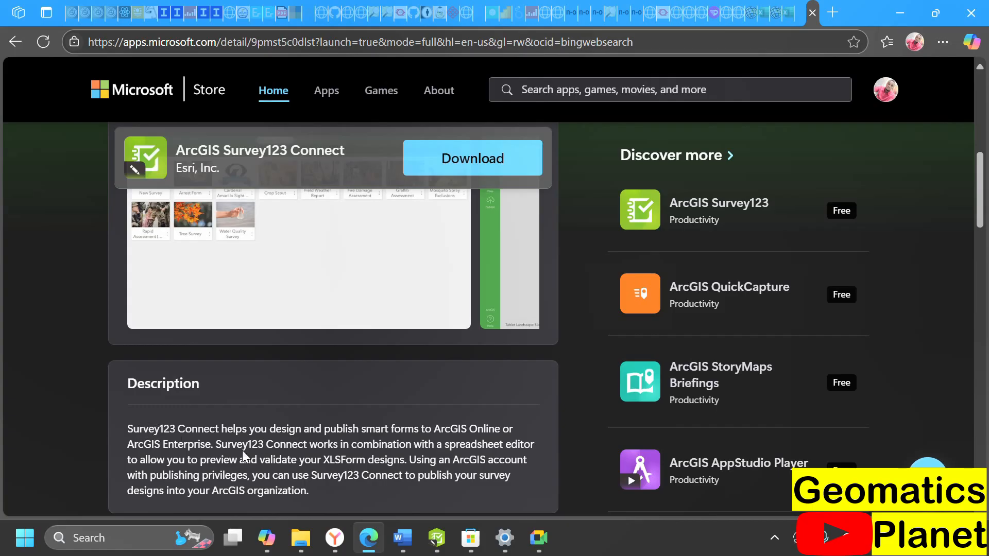
left_click_drag(370, 428, 504, 431)
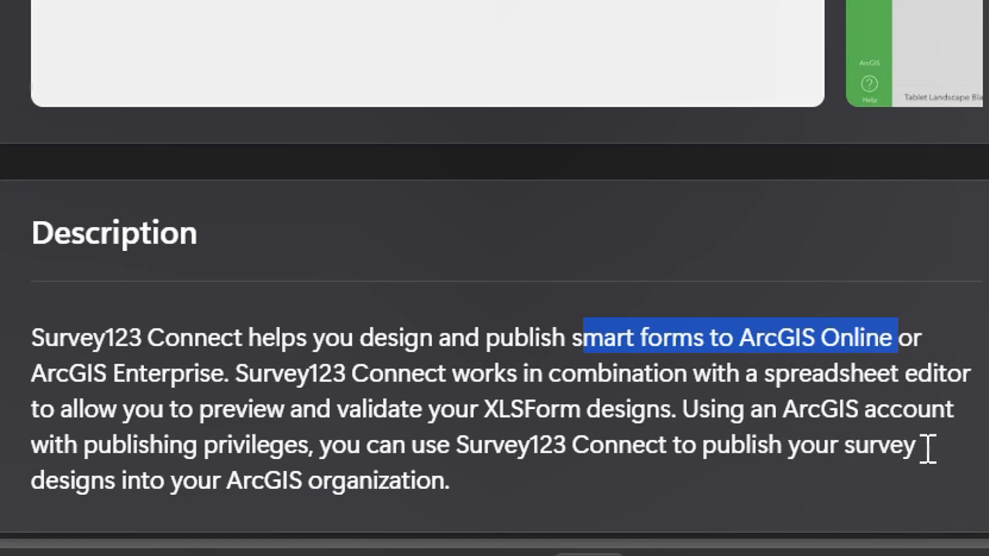
scroll(326, 481, "down", 5)
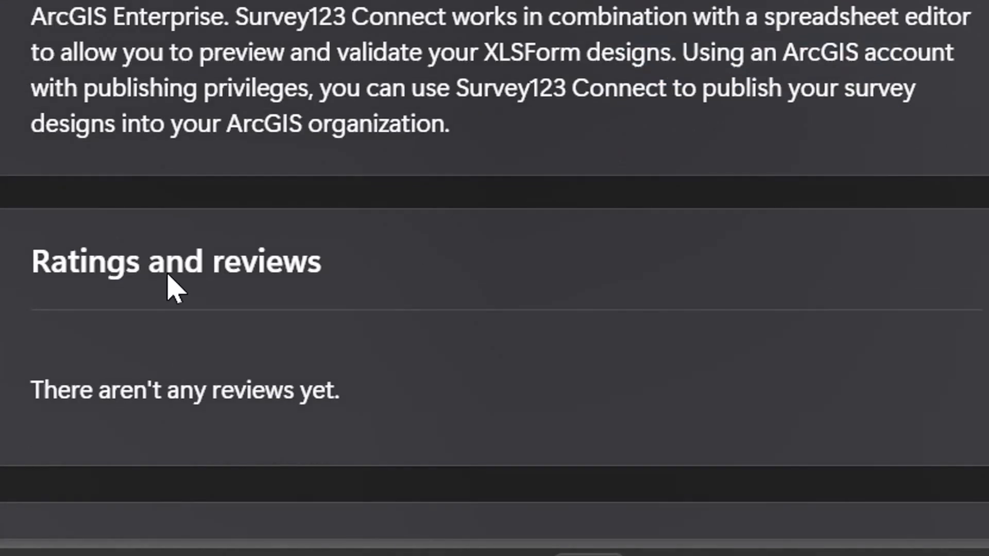
scroll(362, 331, "up", 15)
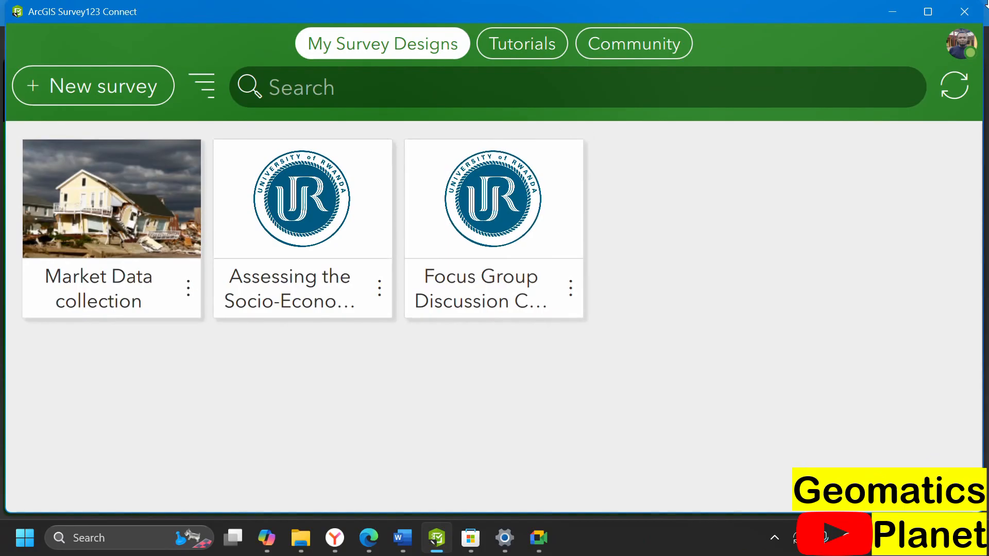
- Switch to ArcGIS Survey123 Connect, view the signed-in account's details and close them
left_click(958, 47)
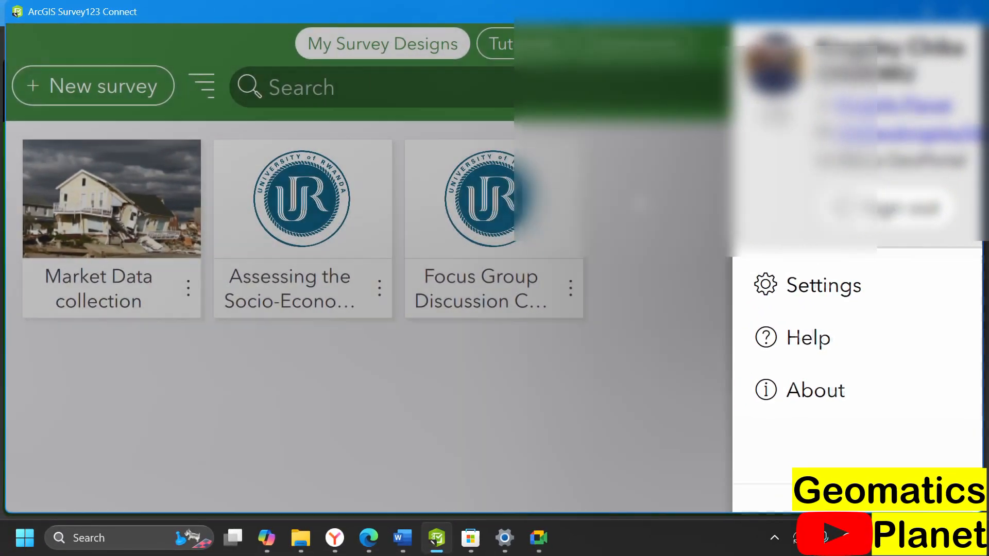
left_click(33, 352)
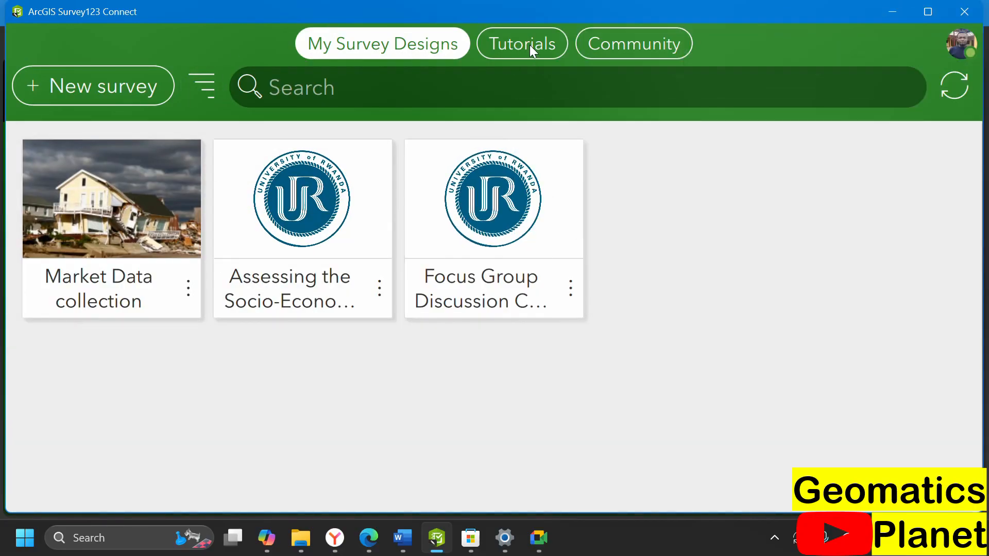
- Open the tutorials in Survey123 Connect, glance at the store page in Edge, and return to Survey123 Connect
left_click(529, 45)
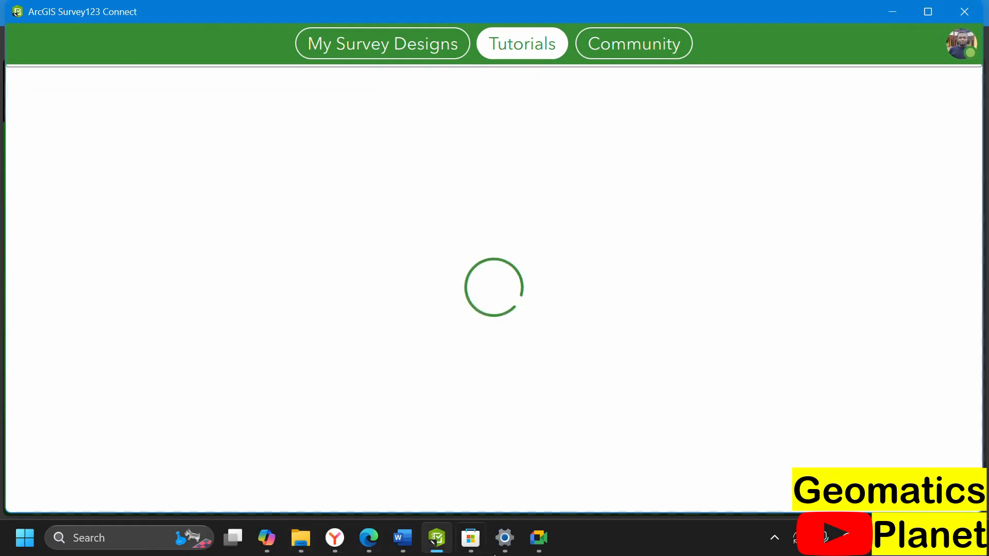
mouse_move(410, 542)
mouse_move(395, 490)
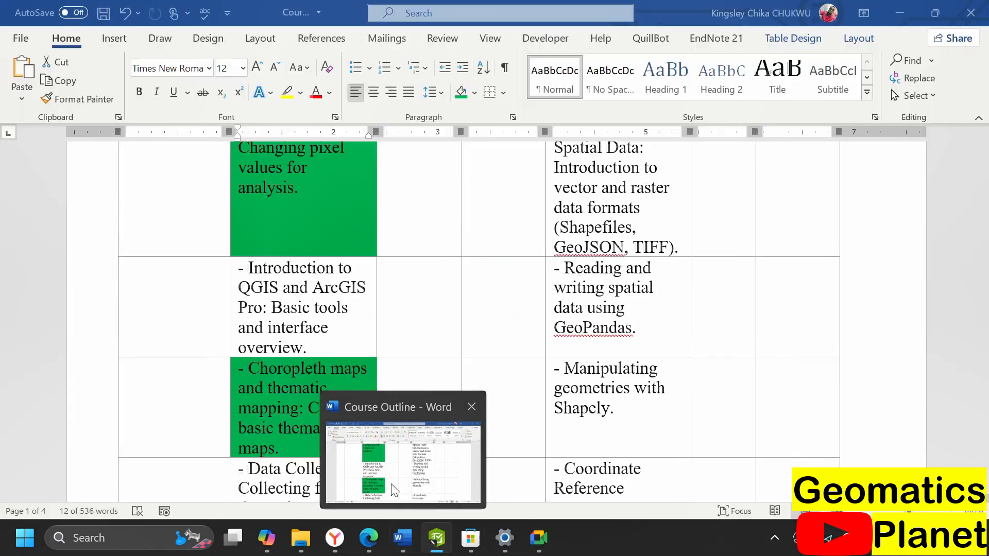
left_click(377, 540)
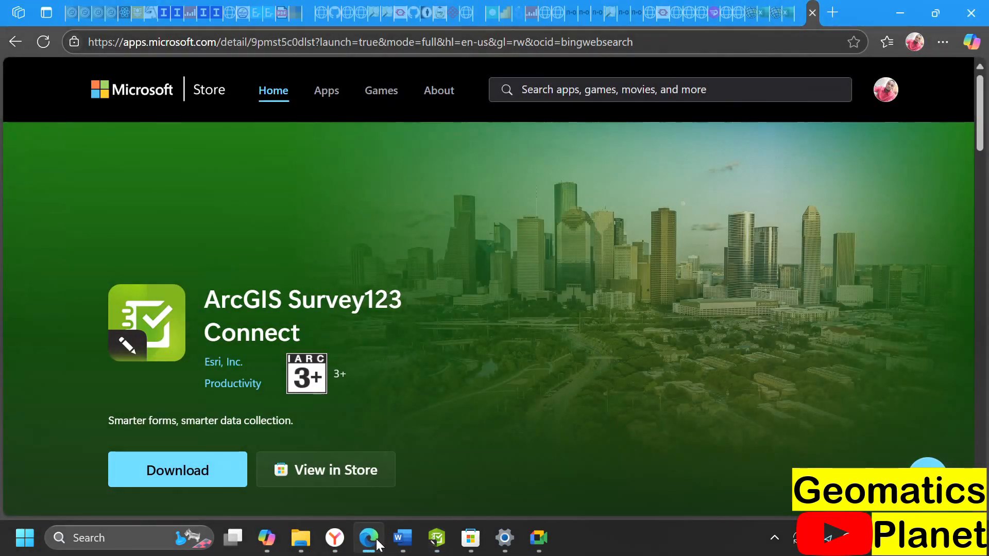
left_click(436, 542)
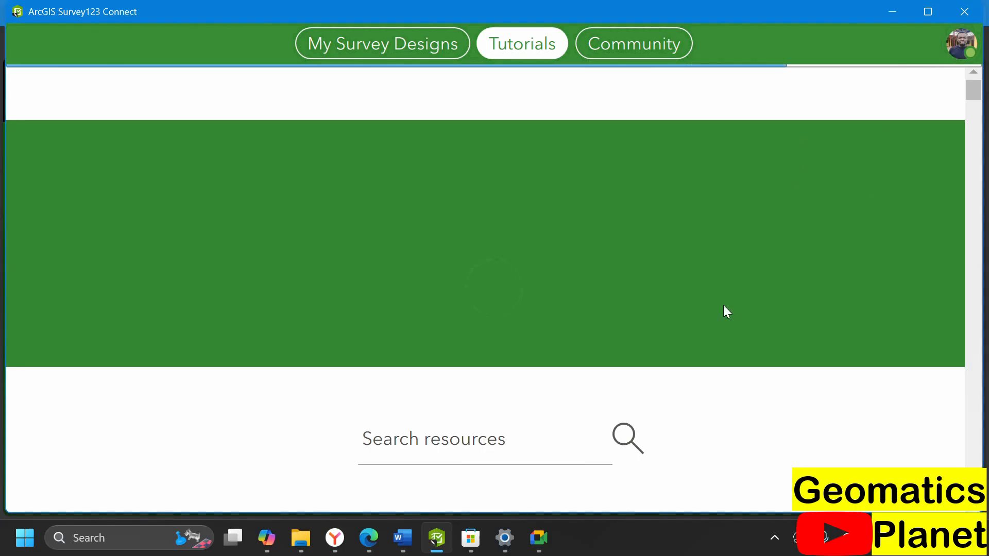
- Examine the Survey123 Resources page, including its navigation topics, resource search and curated tutorial series
scroll(507, 371, "down", 7)
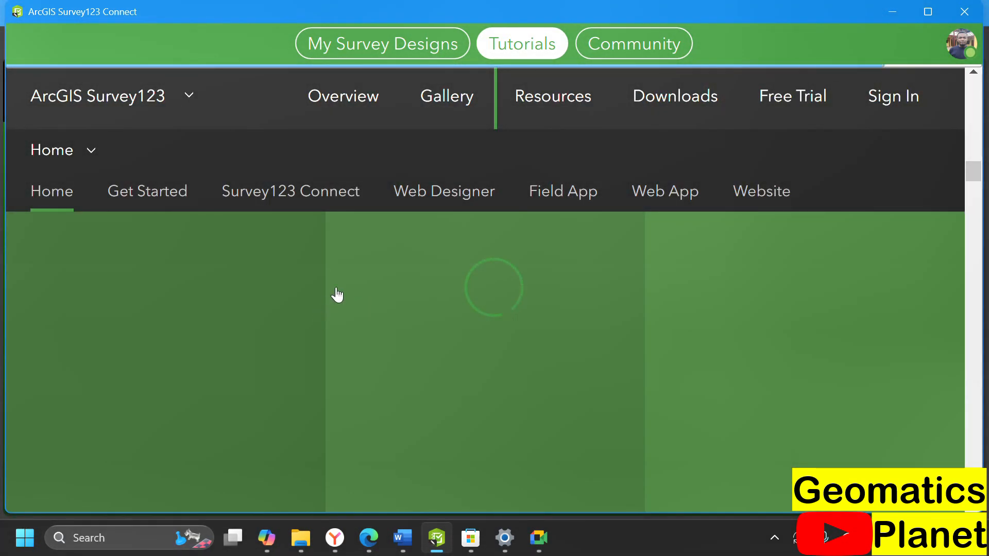
scroll(580, 289, "up", 5)
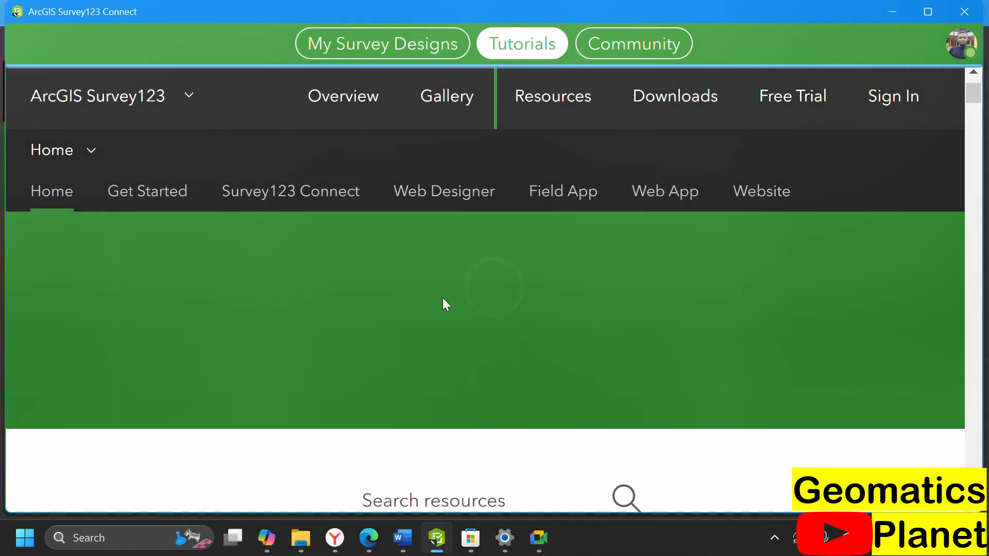
scroll(451, 268, "down", 2)
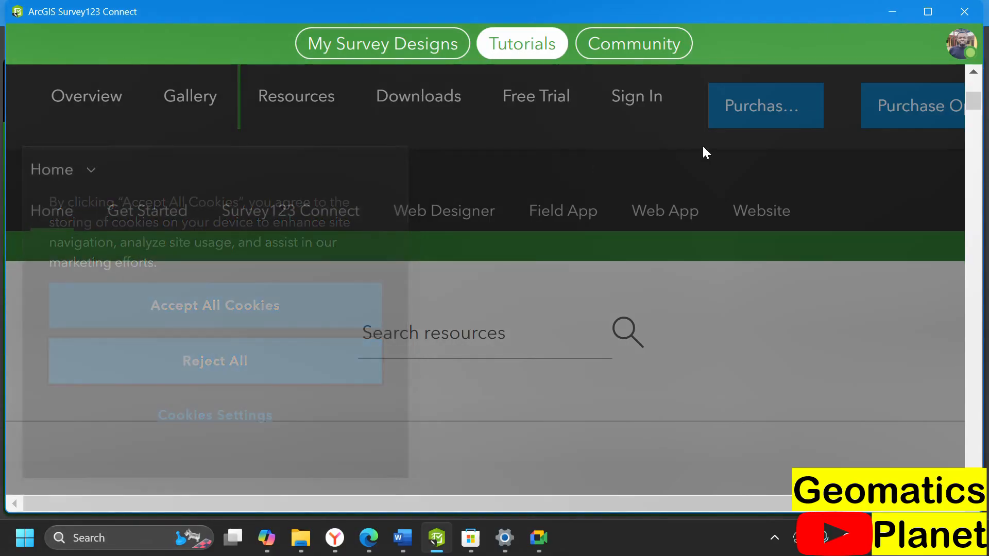
scroll(483, 338, "down", 2)
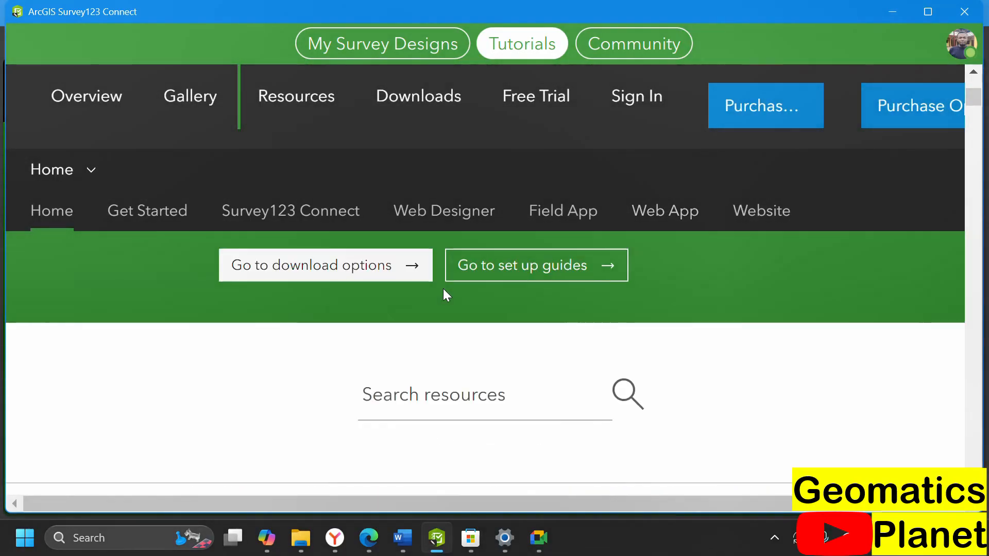
scroll(443, 288, "up", 2)
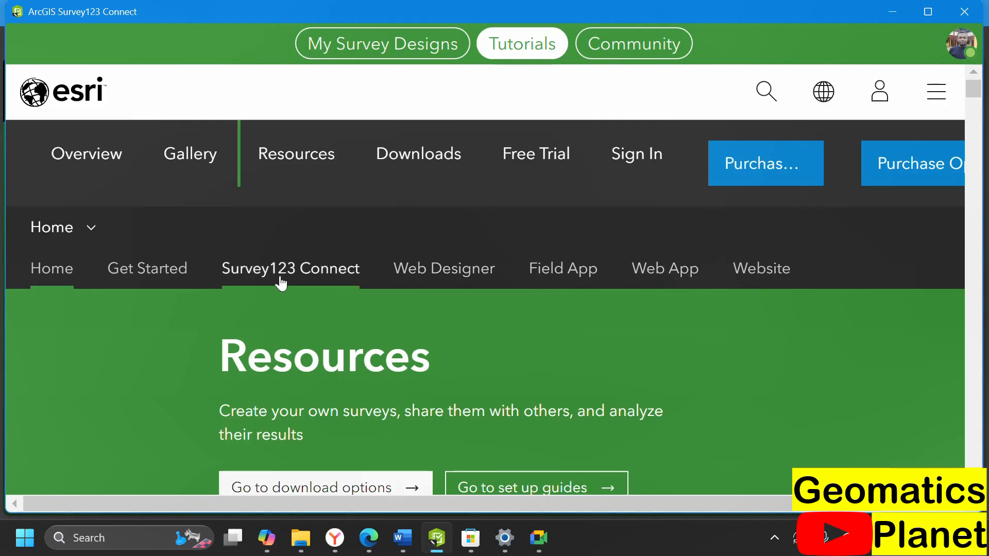
scroll(265, 426, "down", 8)
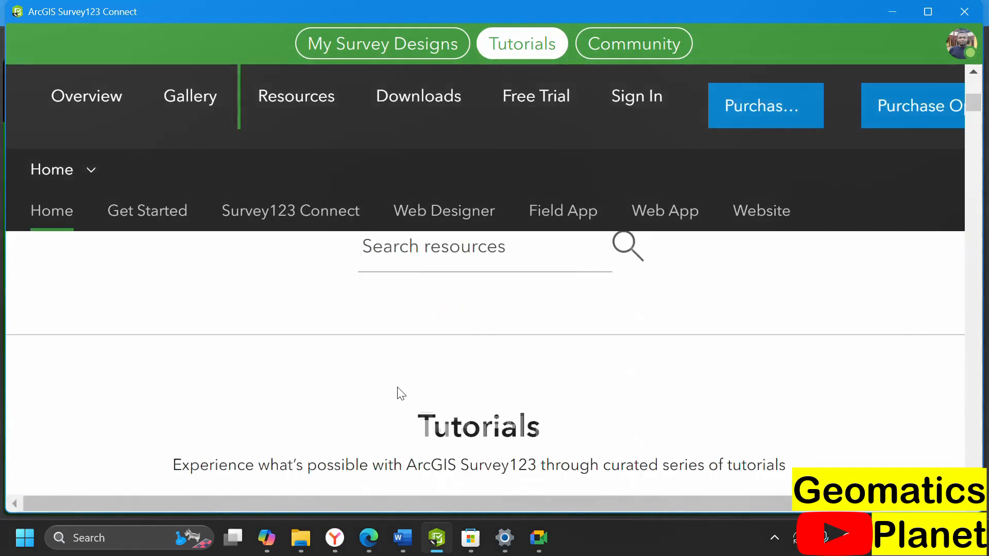
scroll(413, 387, "down", 6)
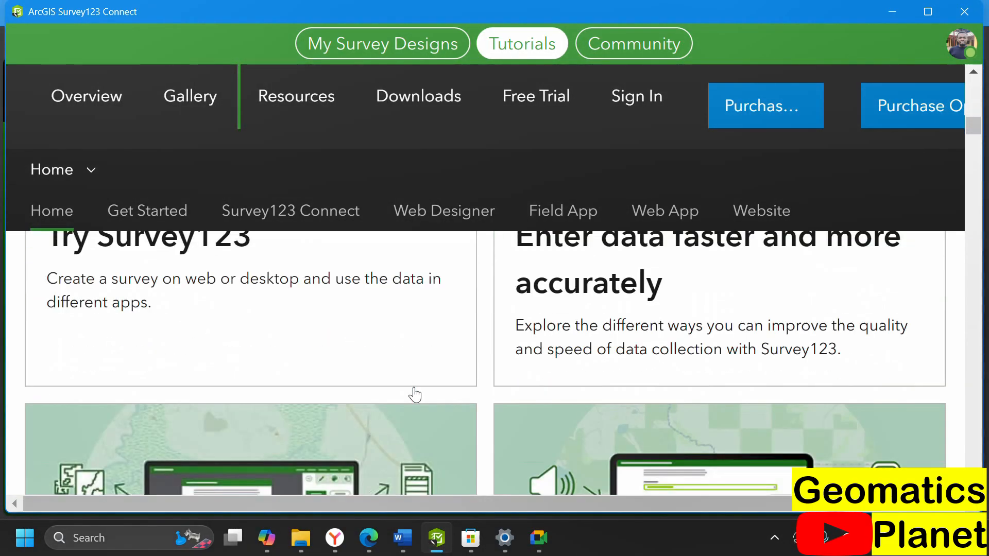
scroll(414, 394, "up", 1)
scroll(392, 386, "up", 3)
scroll(369, 380, "down", 6)
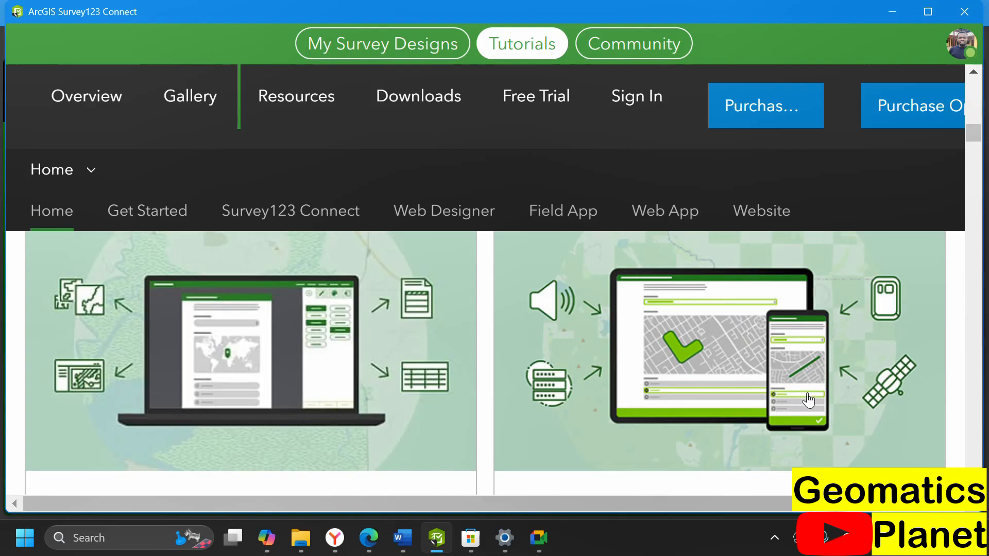
- Look through the Resources page's remaining tutorials, featured blog articles, documentation and videos, and return to its beginning
scroll(489, 412, "down", 10)
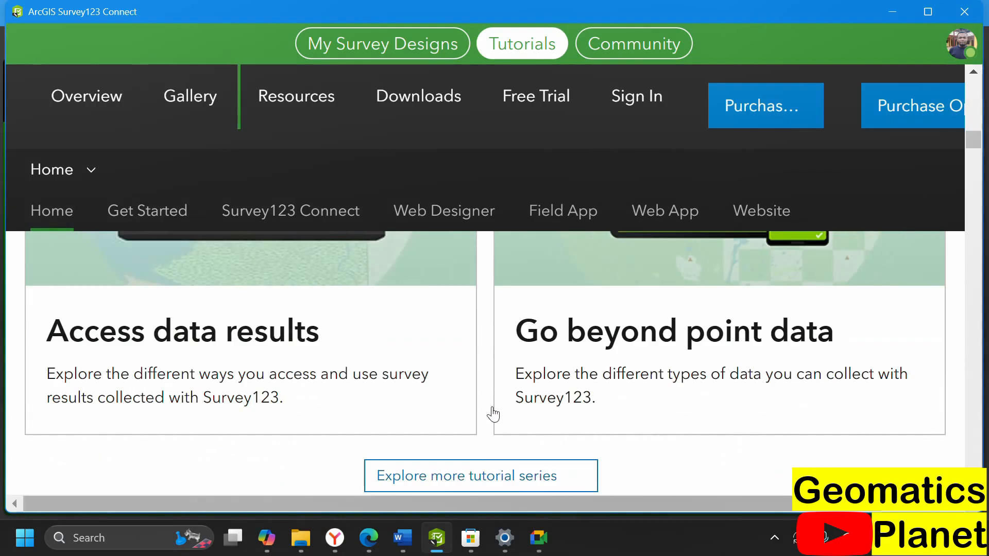
scroll(472, 412, "down", 10)
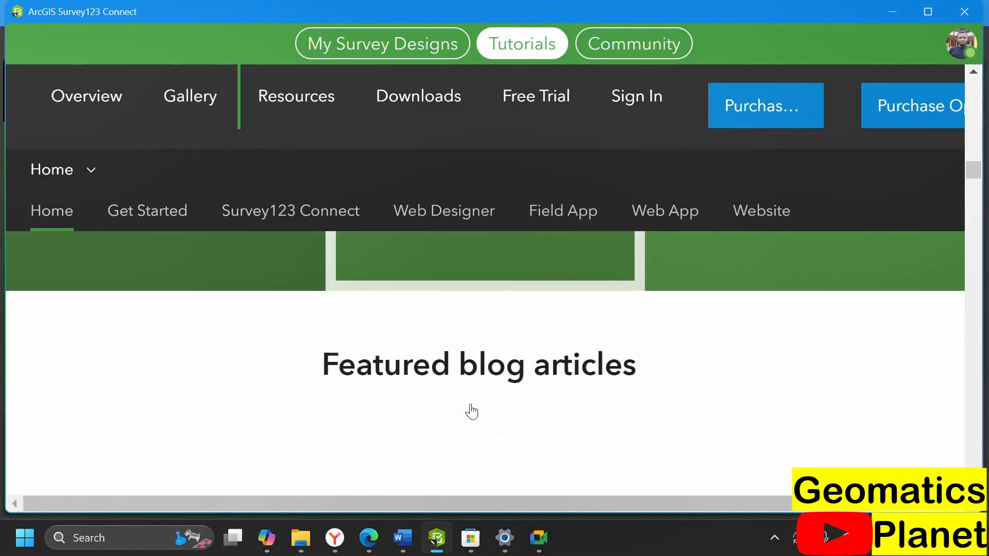
scroll(466, 405, "down", 10)
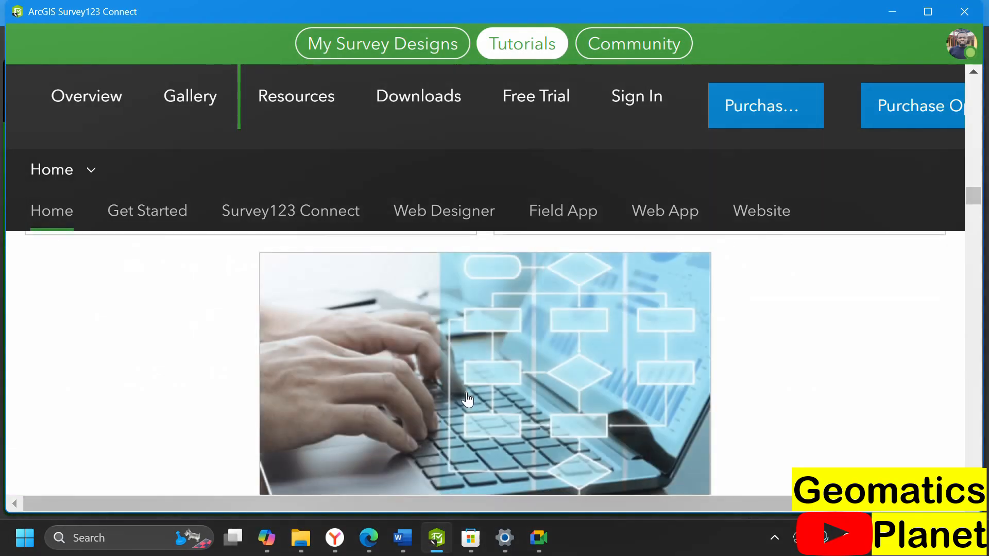
scroll(272, 380, "down", 8)
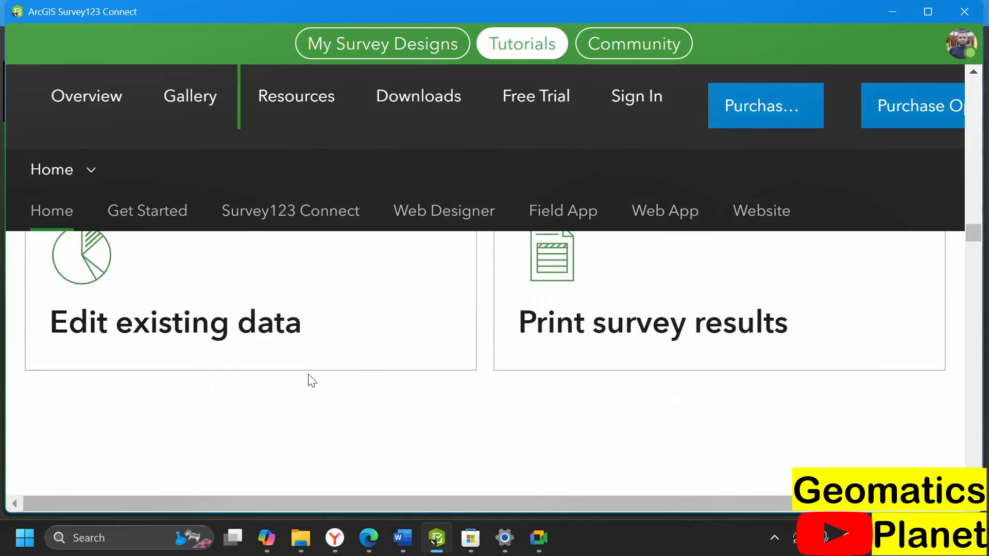
scroll(319, 378, "down", 3)
scroll(335, 370, "down", 5)
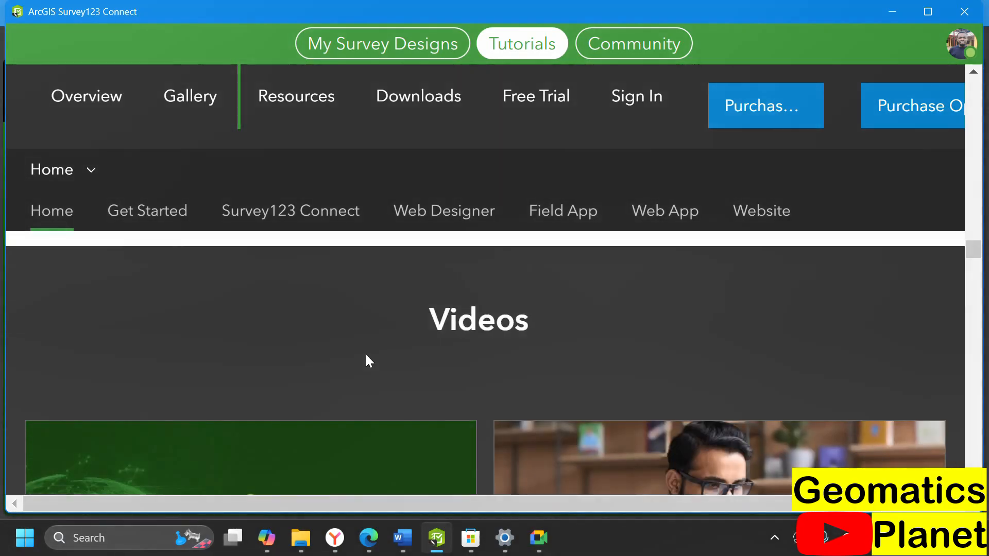
scroll(366, 359, "down", 5)
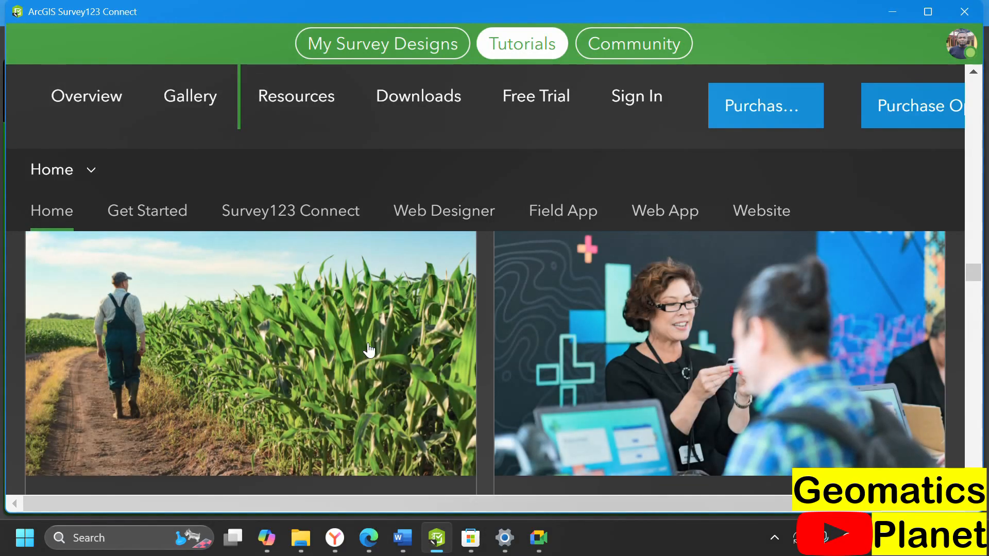
scroll(368, 350, "up", 10)
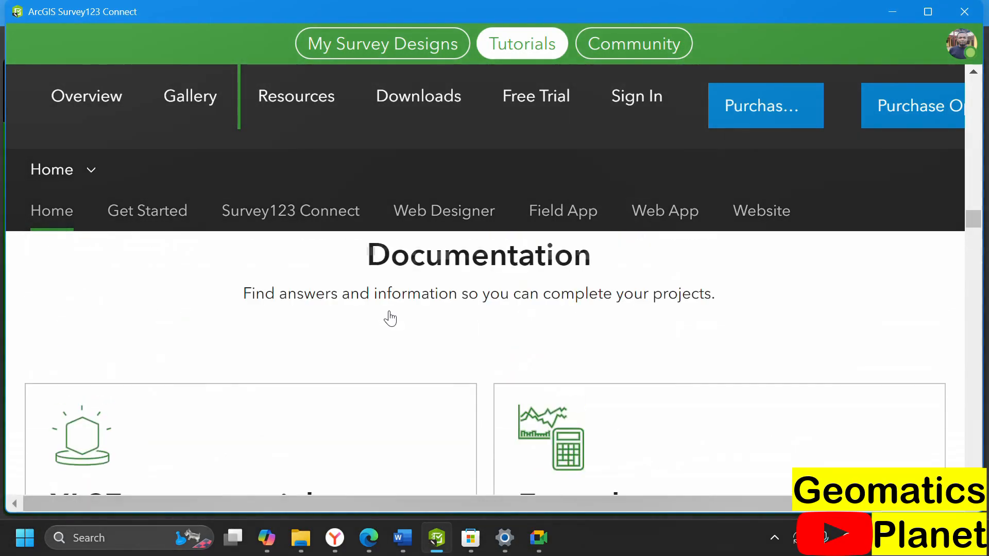
scroll(395, 314, "up", 15)
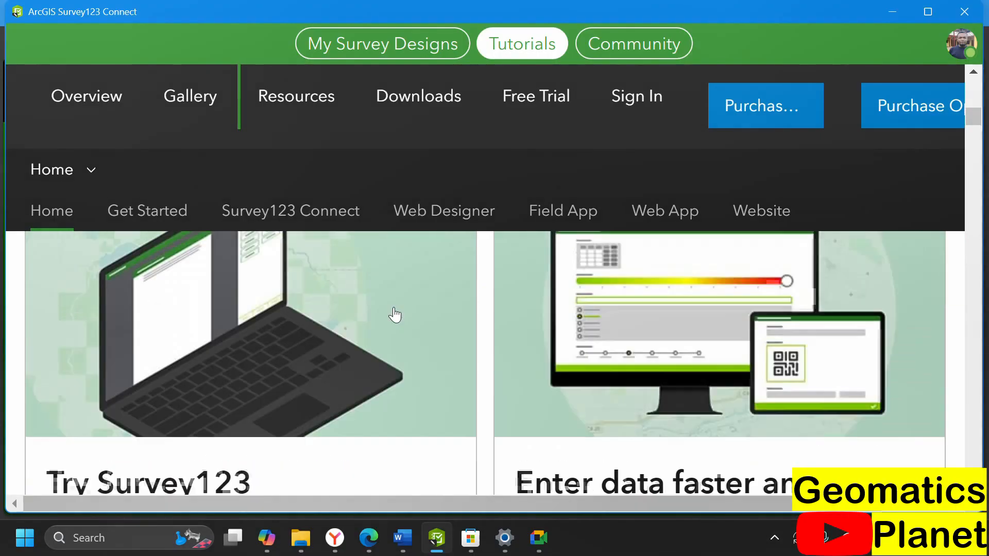
scroll(394, 314, "up", 1)
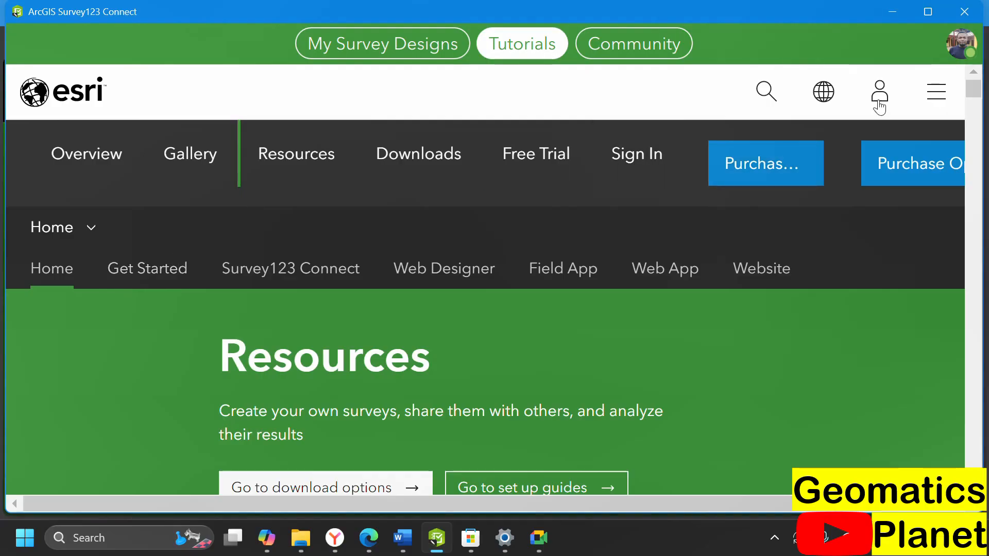
- Go back to the survey designs, start a new survey, and review the blank Advanced and Standard templates
left_click(391, 43)
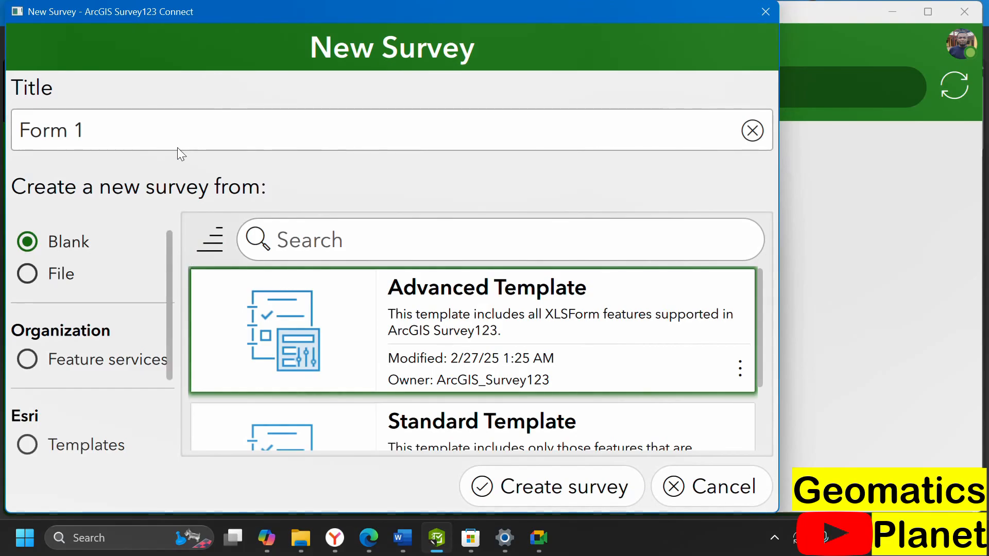
scroll(502, 309, "down", 3)
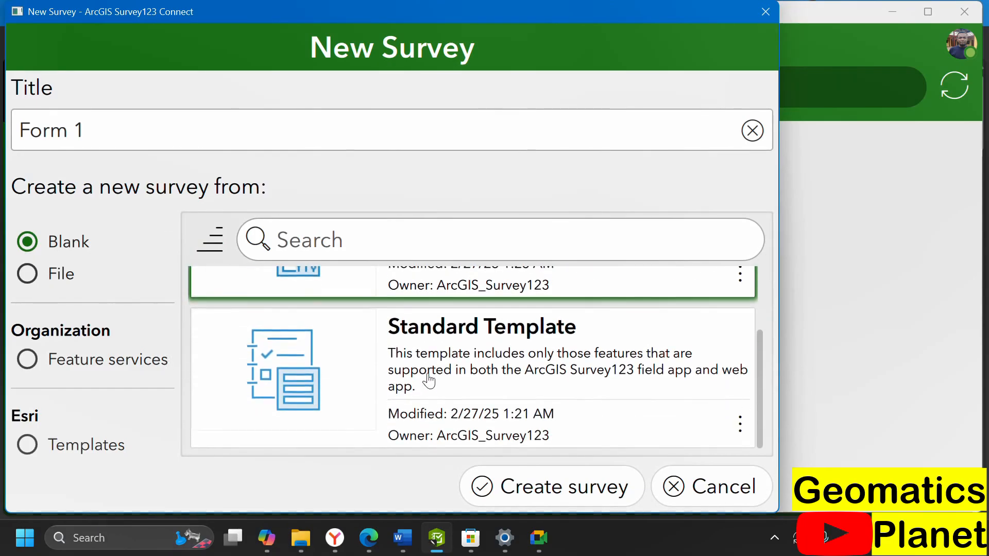
scroll(516, 372, "up", 3)
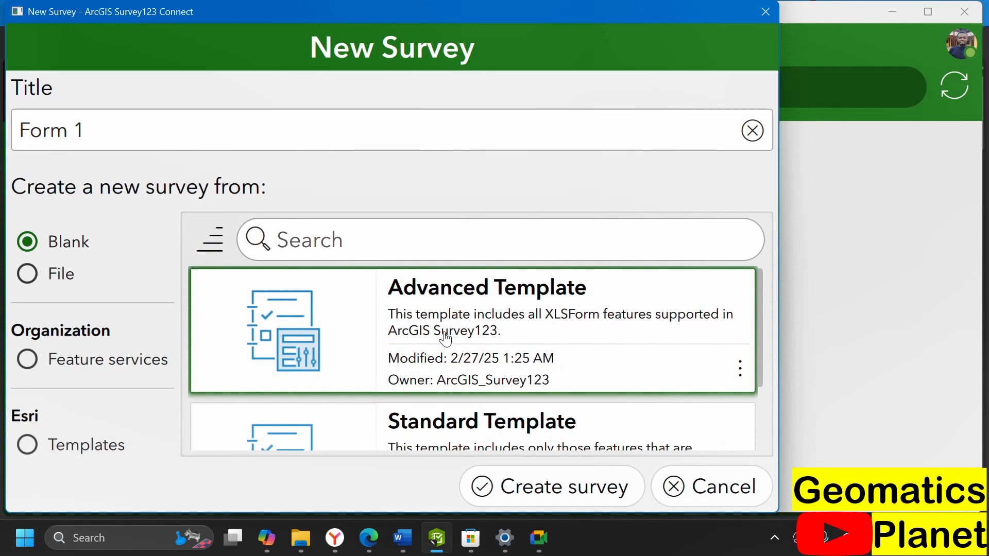
- Compare the descriptions of the blank Advanced and Standard templates and open the Advanced Template's item options
scroll(447, 343, "down", 2)
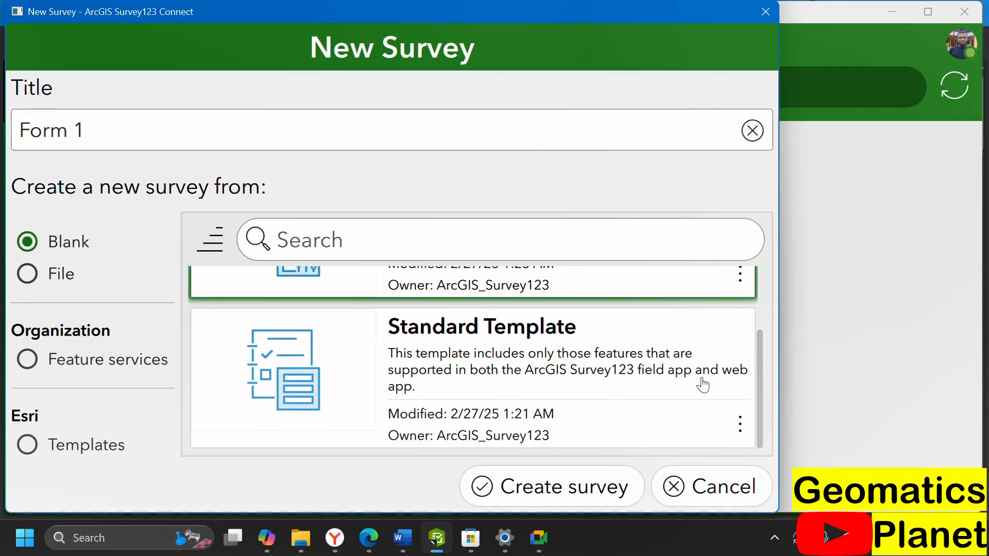
scroll(618, 384, "up", 2)
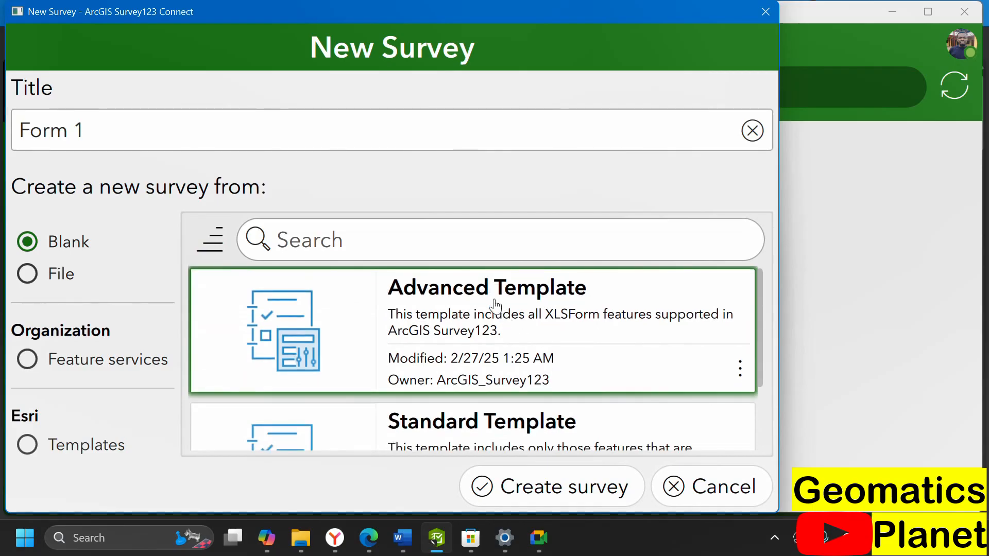
scroll(474, 391, "down", 1)
scroll(474, 409, "down", 1)
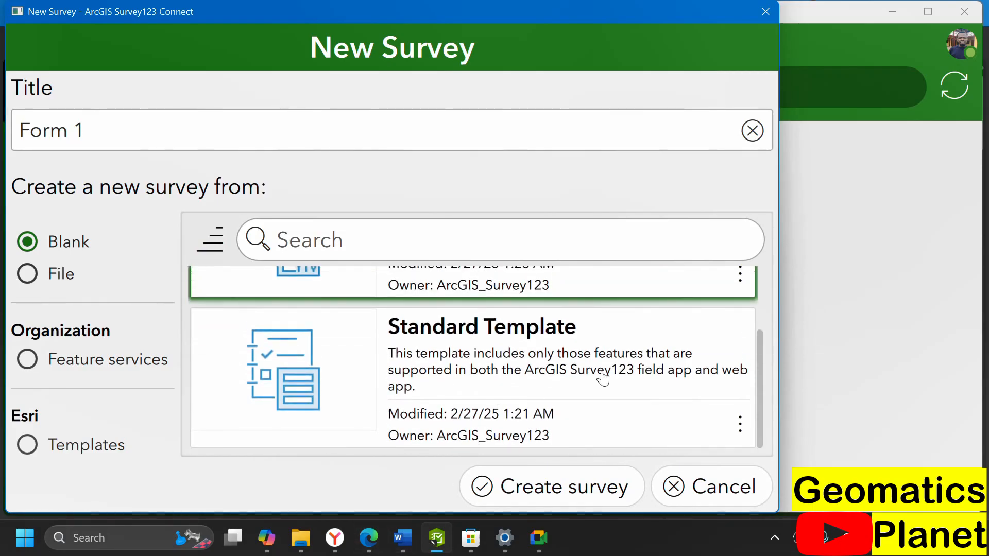
left_click(740, 274)
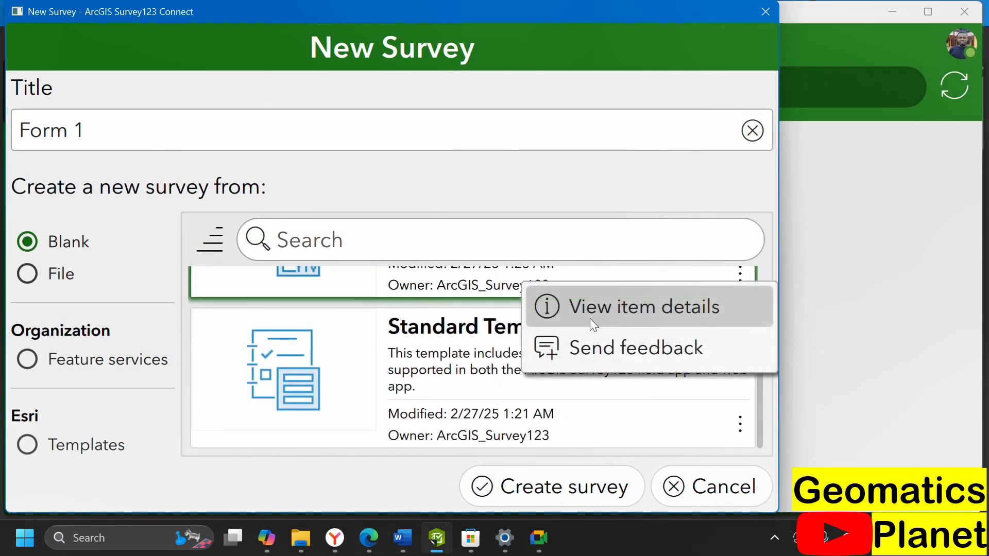
- Switch to Edge and examine the survey sheet of the Survey123_Template_Standard workbook up to its header row
left_click(538, 347)
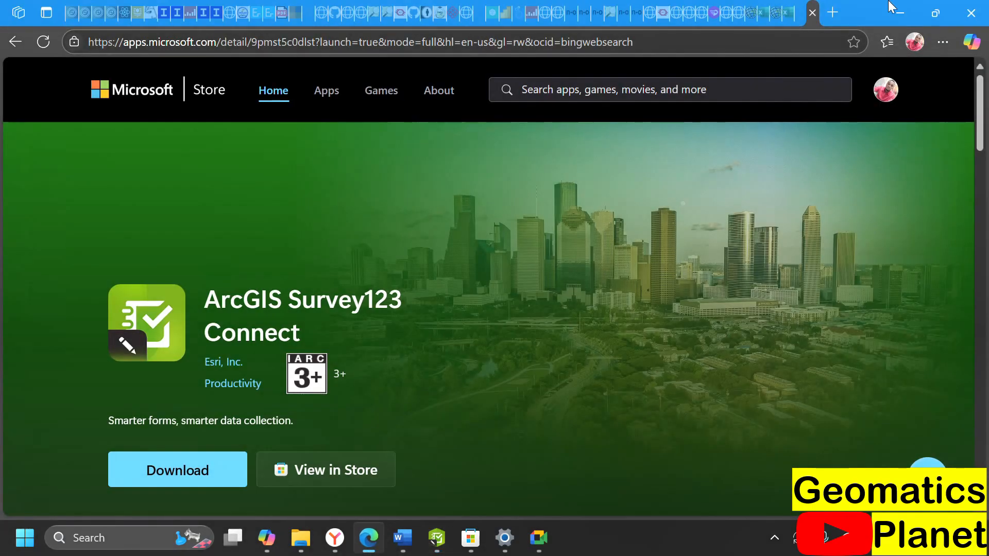
left_click(787, 17)
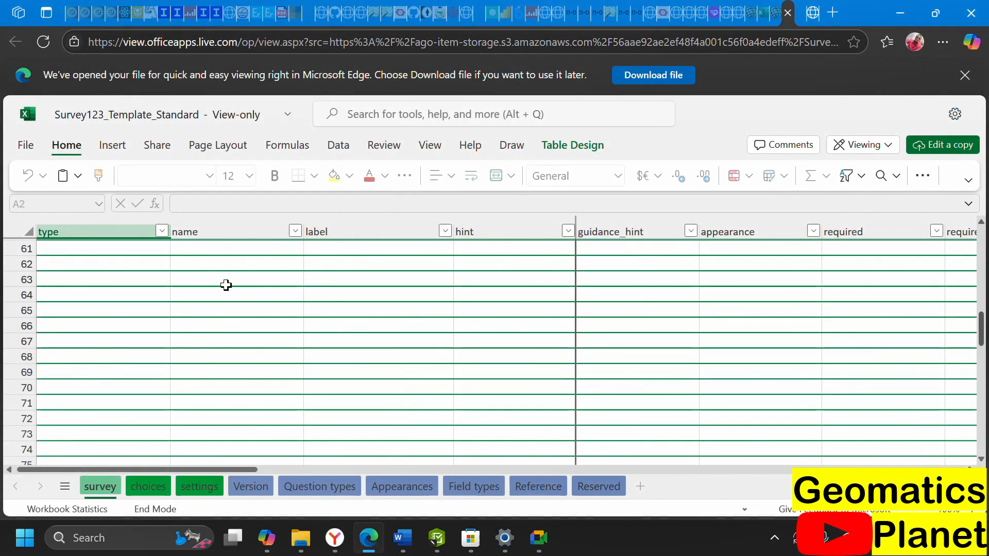
scroll(280, 410, "down", 2)
scroll(285, 407, "up", 13)
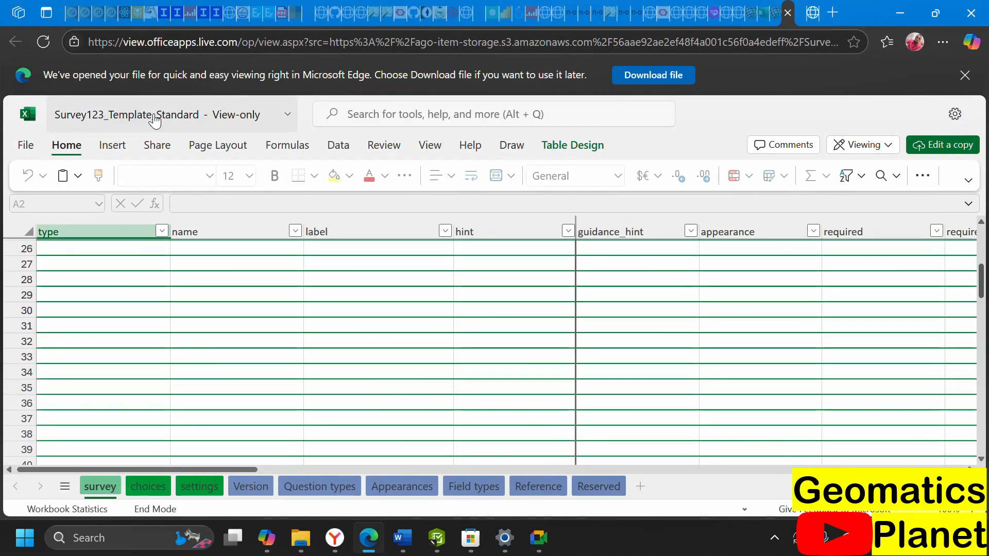
scroll(141, 339, "up", 8)
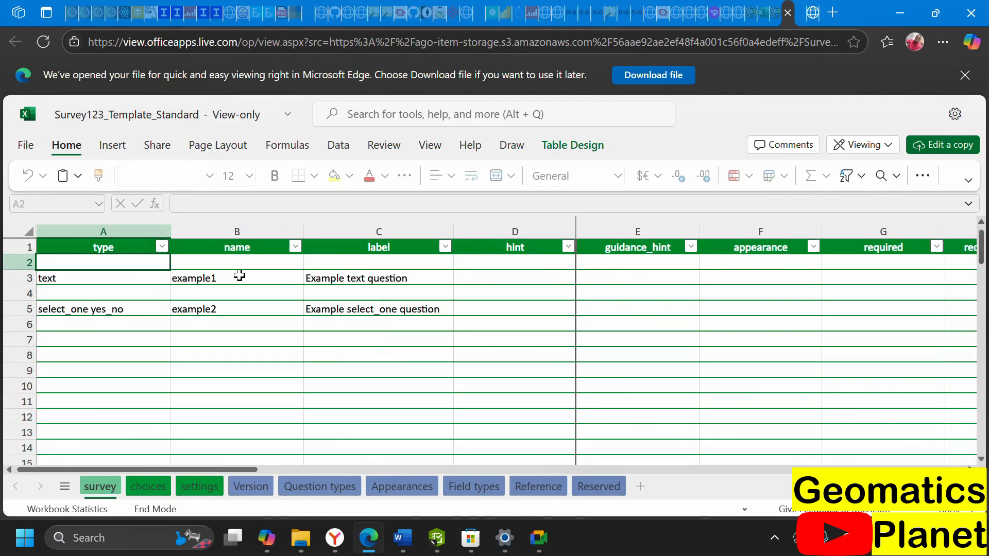
- View the Standard Template's item page on ArcGIS, including its description and terms of use
mouse_move(784, 17)
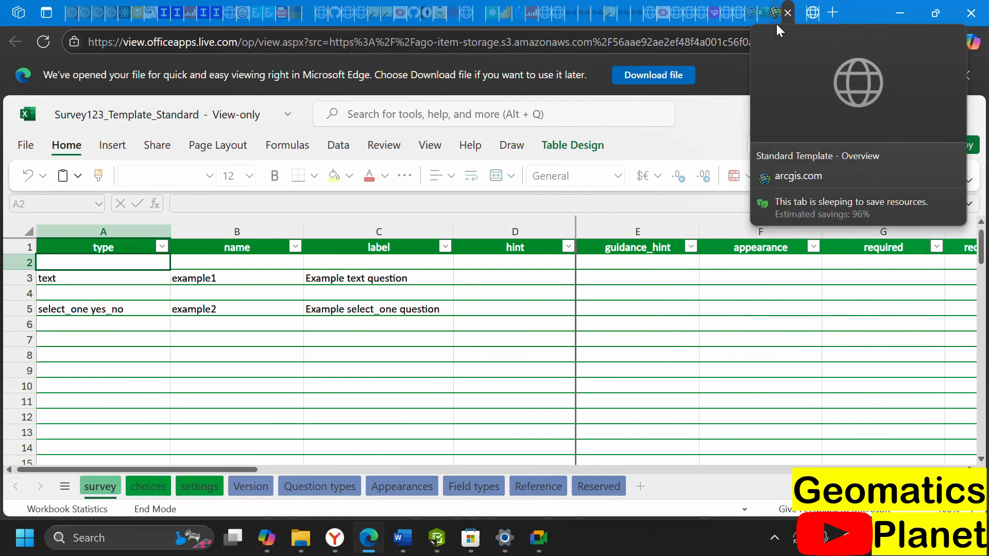
left_click(775, 23)
scroll(394, 278, "down", 3)
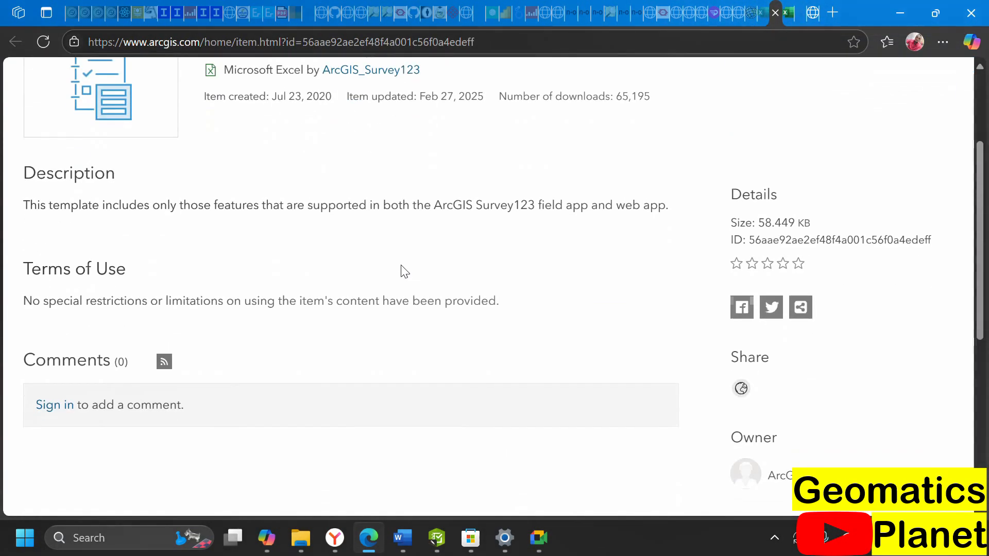
scroll(401, 270, "up", 3)
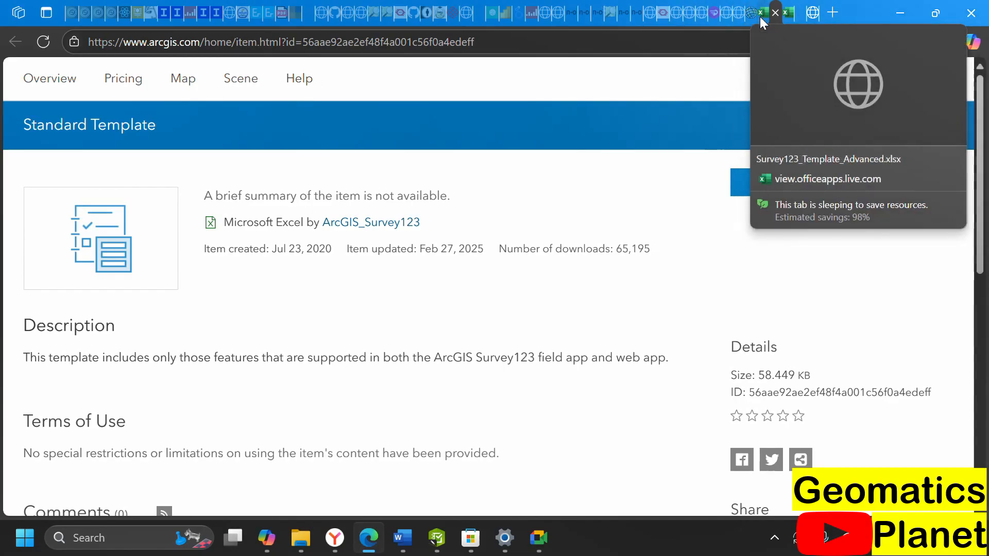
- Review the Survey123_Template_Advanced workbook's sheets: survey, choices, settings, Version, Question types, Appearances and Field types
left_click(759, 17)
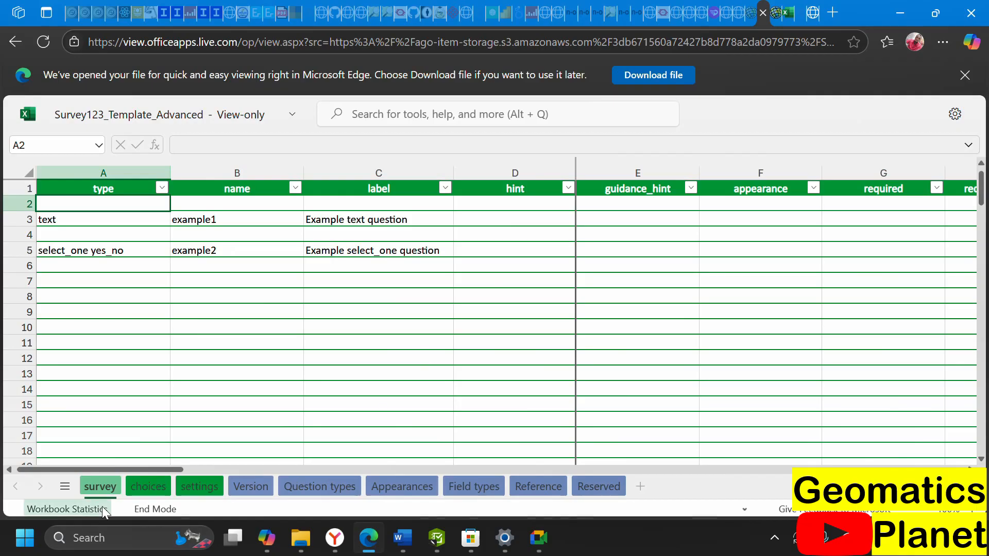
left_click(146, 488)
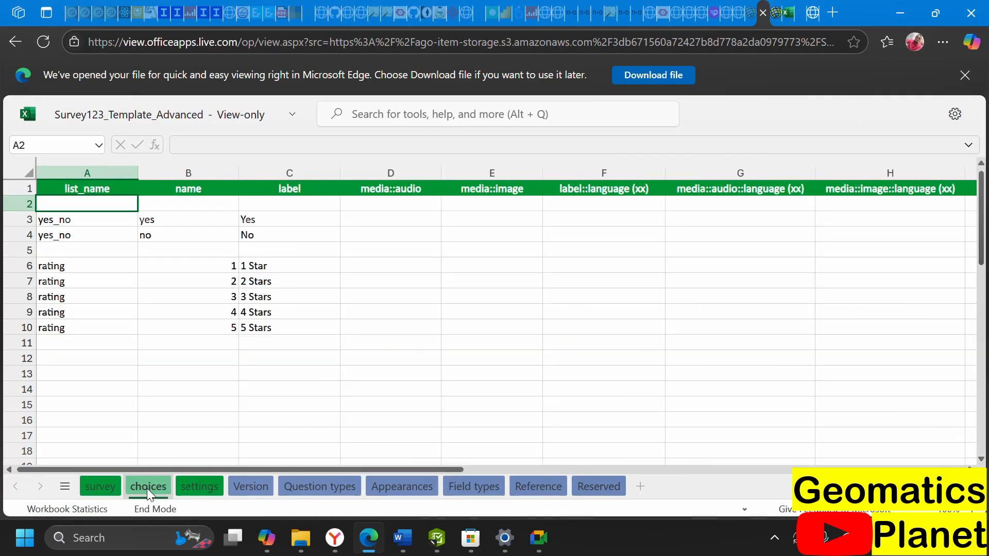
left_click(197, 488)
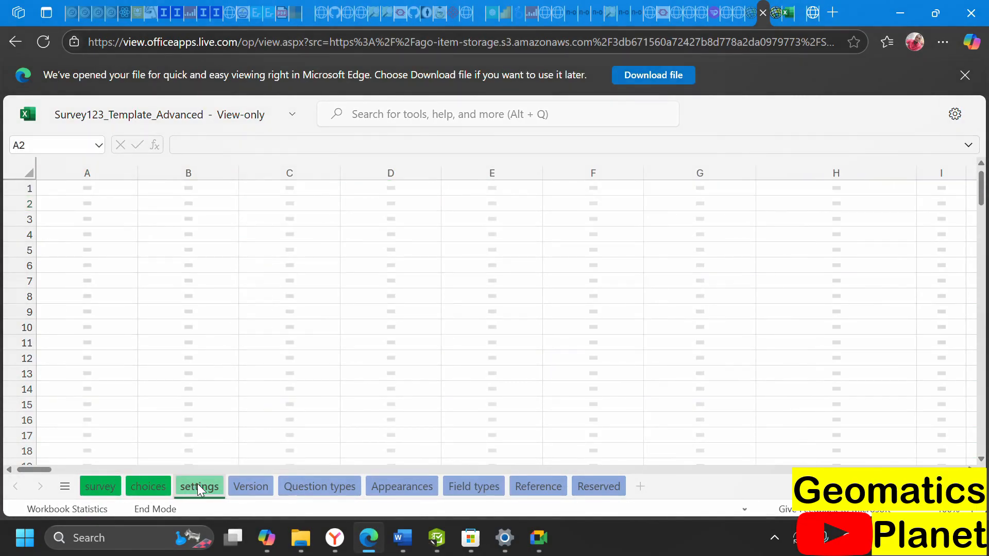
left_click(258, 488)
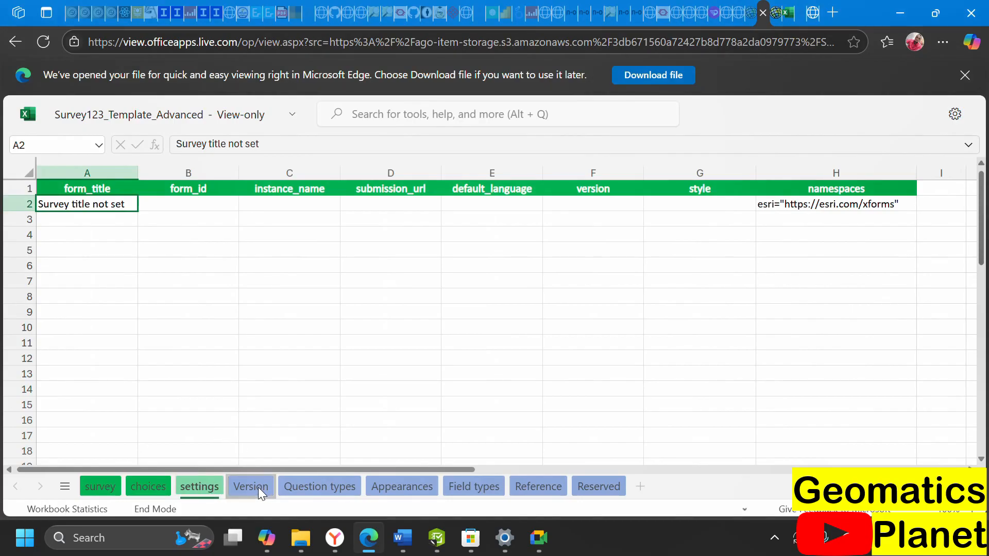
left_click(310, 485)
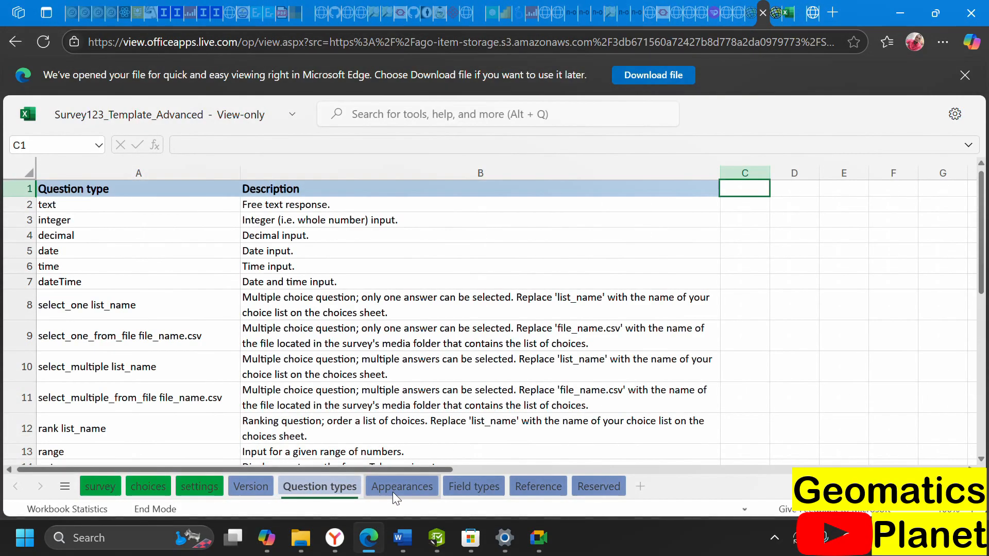
left_click(394, 491)
left_click(451, 489)
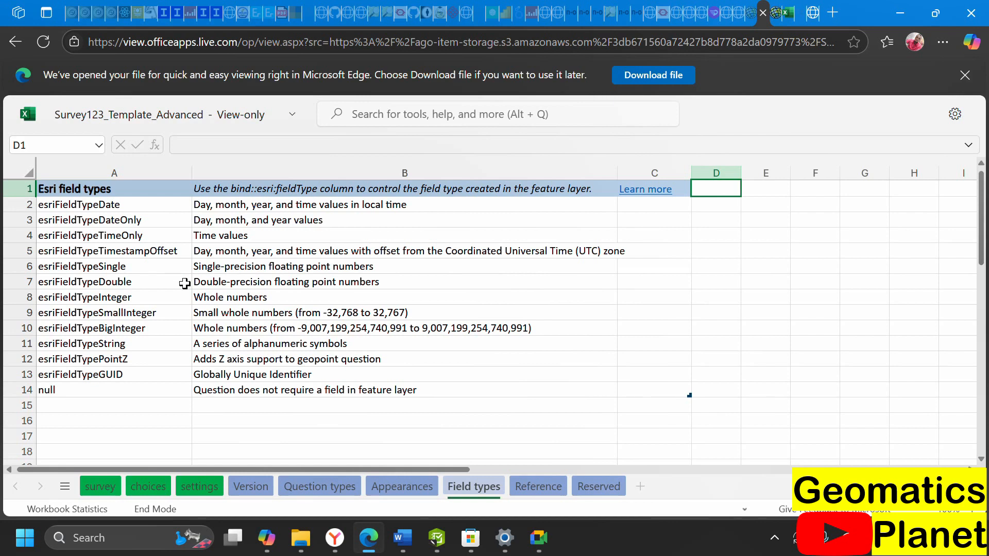
- Return to Survey123 Connect, dismiss the open item options and select the blank Standard Template
left_click(439, 538)
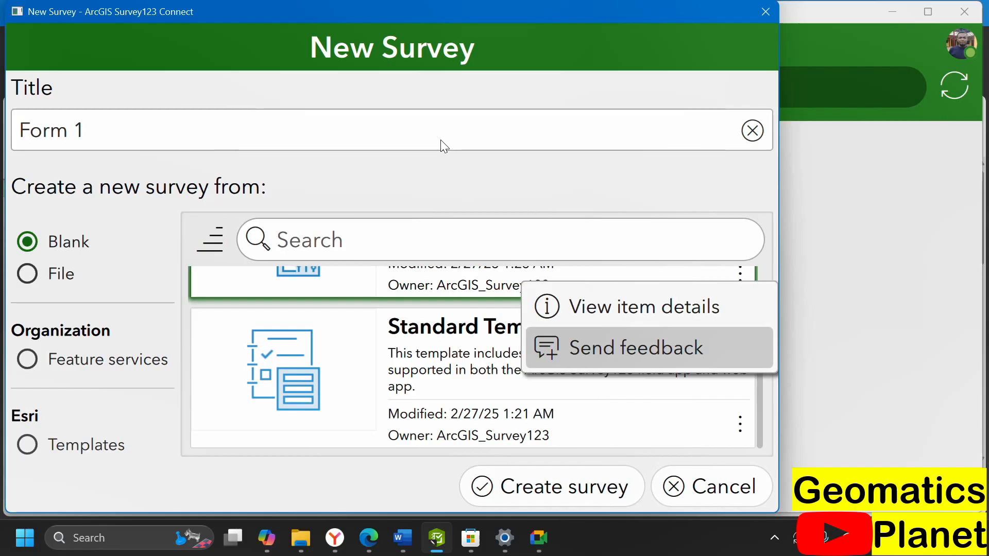
left_click(474, 194)
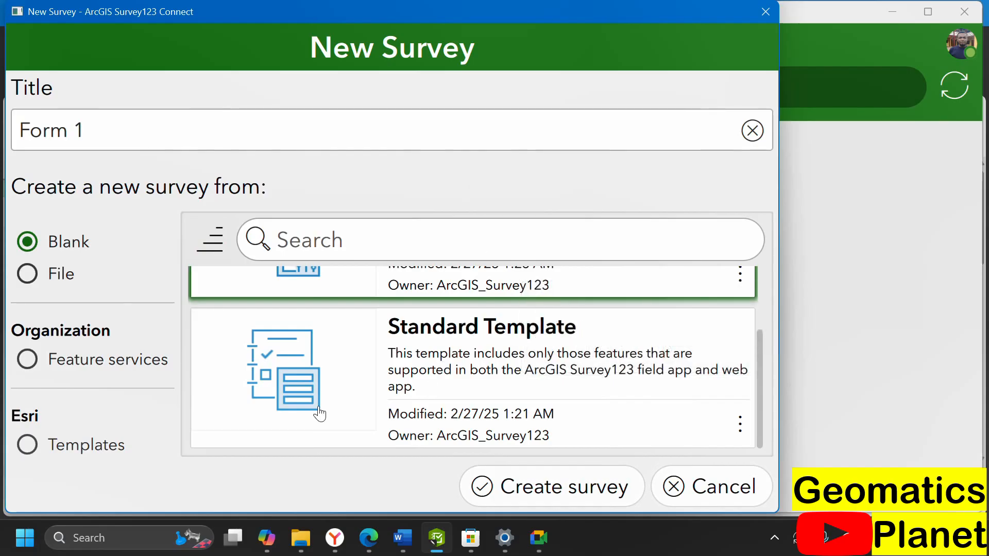
left_click(282, 390)
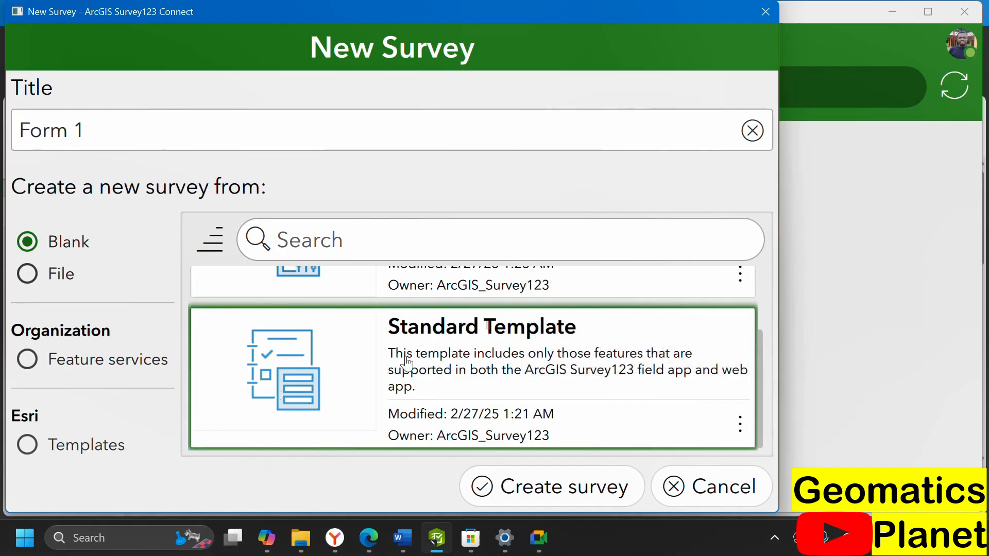
- Set the new survey's title to "Hospital Data Collection"
left_click(142, 135)
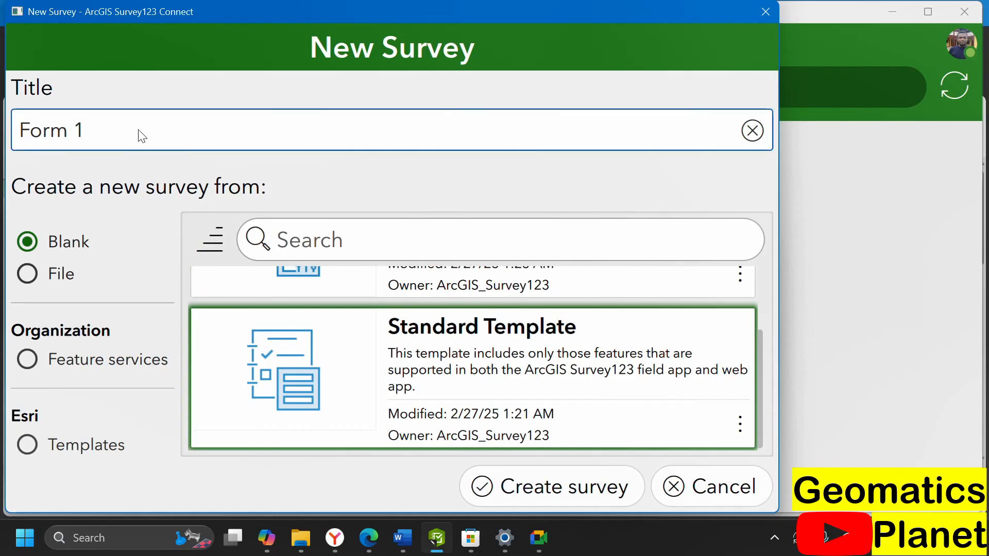
triple_click(50, 139)
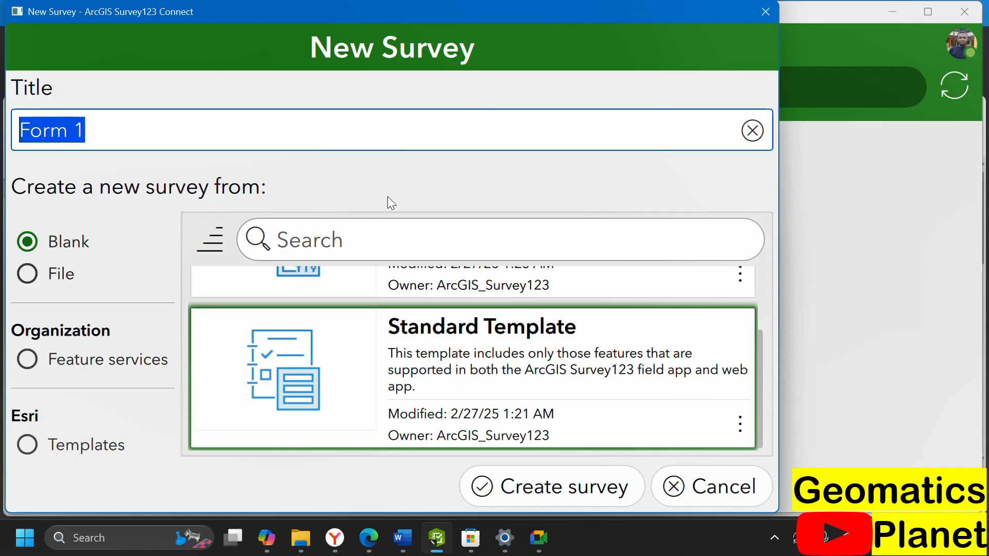
type("Hos")
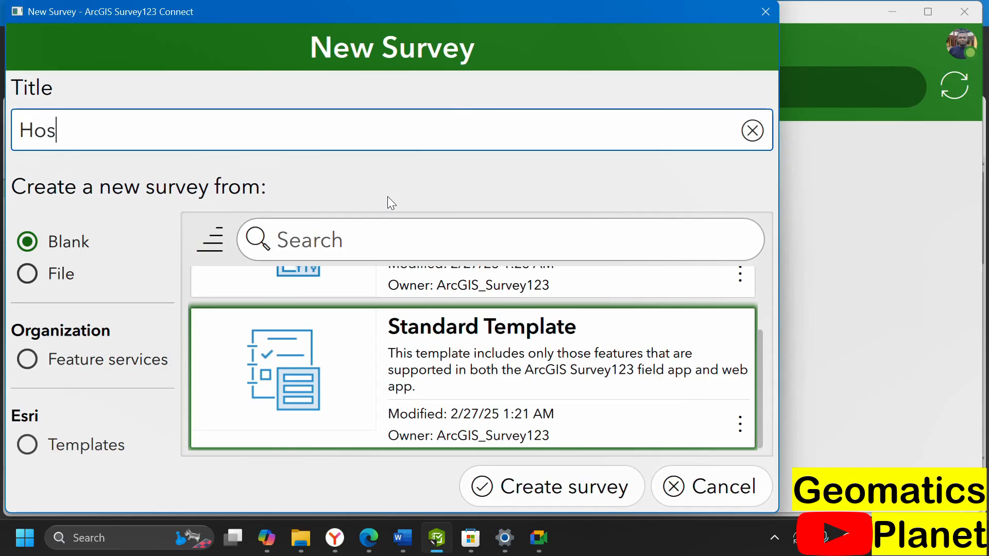
type("pital Data ")
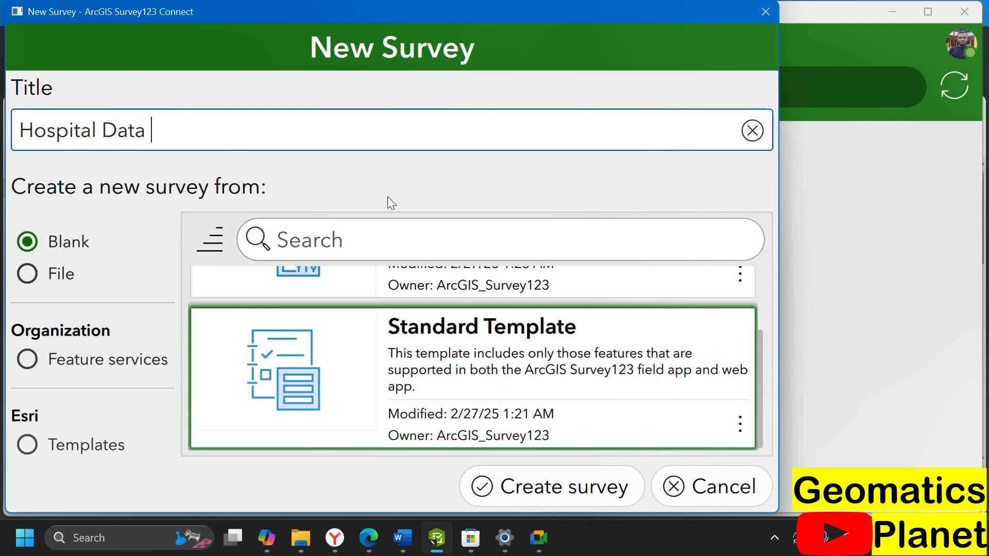
type("Collectin")
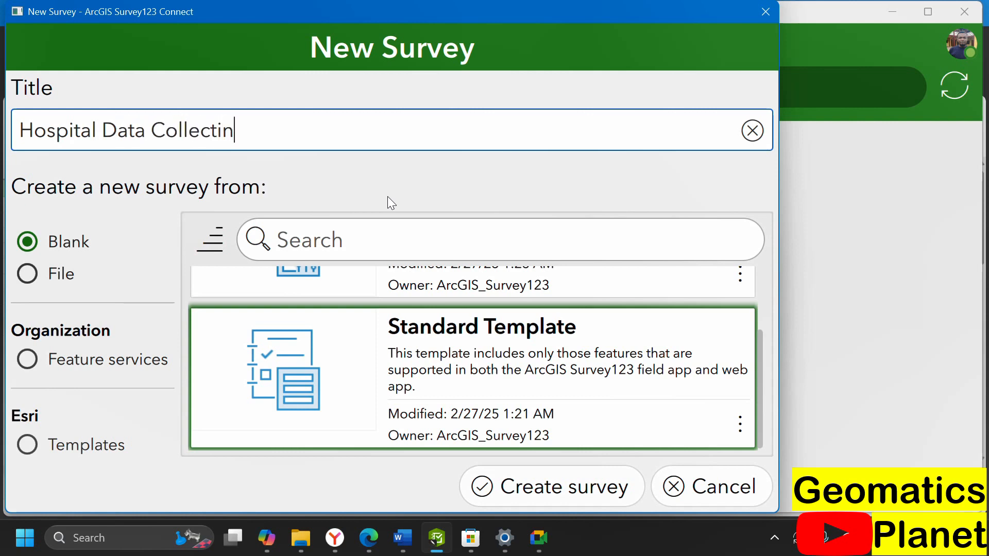
key("BackSpace")
type("on")
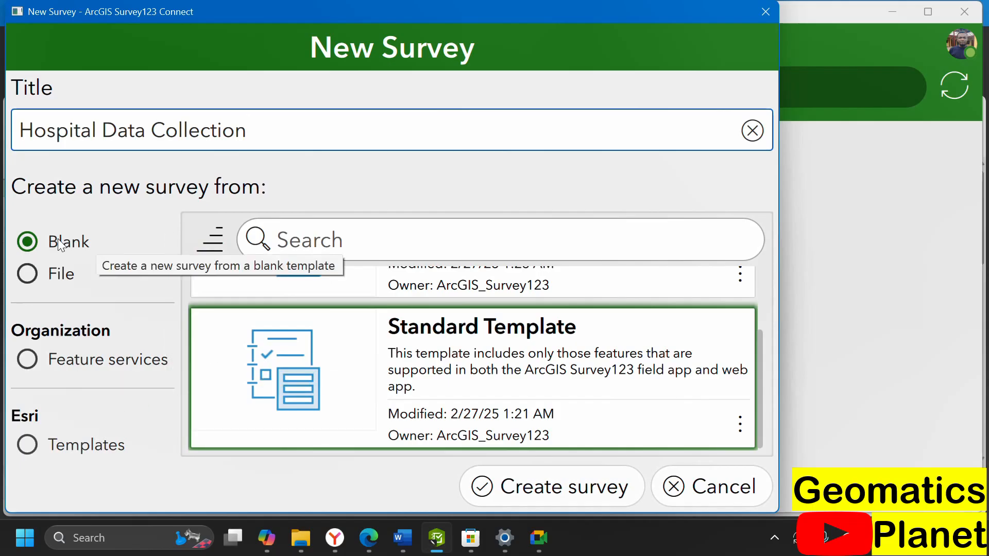
- Check the XLSForm file source option, switch back to Blank and create the survey from the Standard Template
left_click(64, 275)
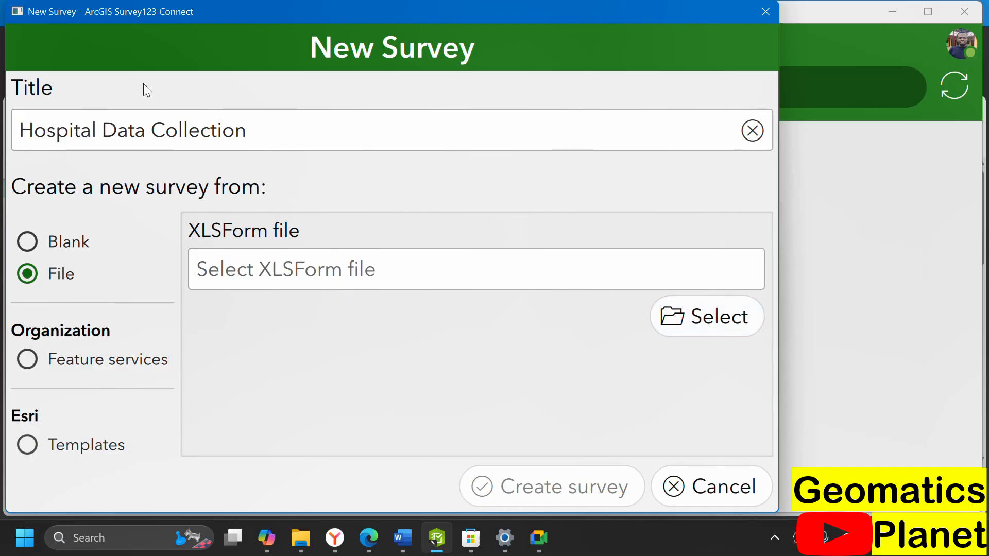
left_click(57, 242)
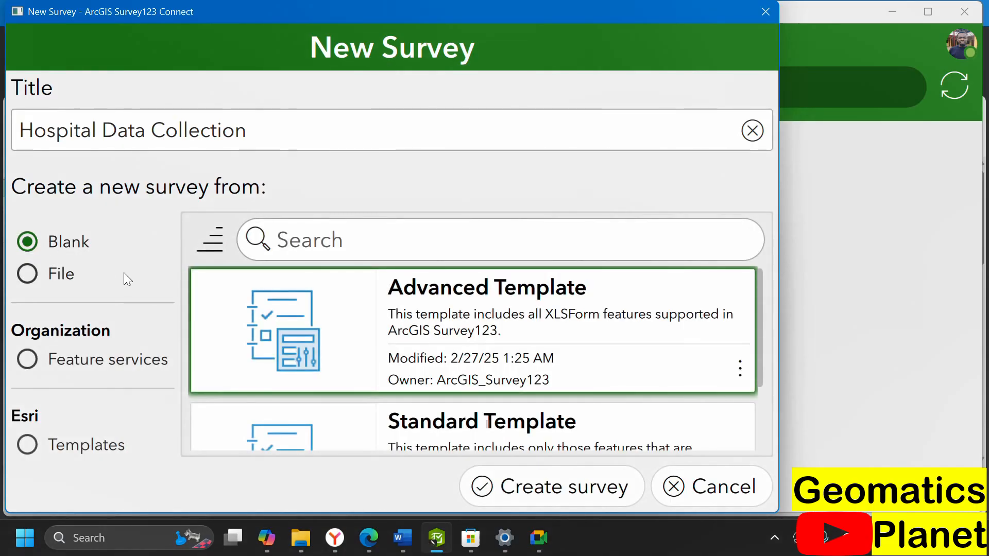
scroll(237, 344, "down", 2)
left_click(449, 378)
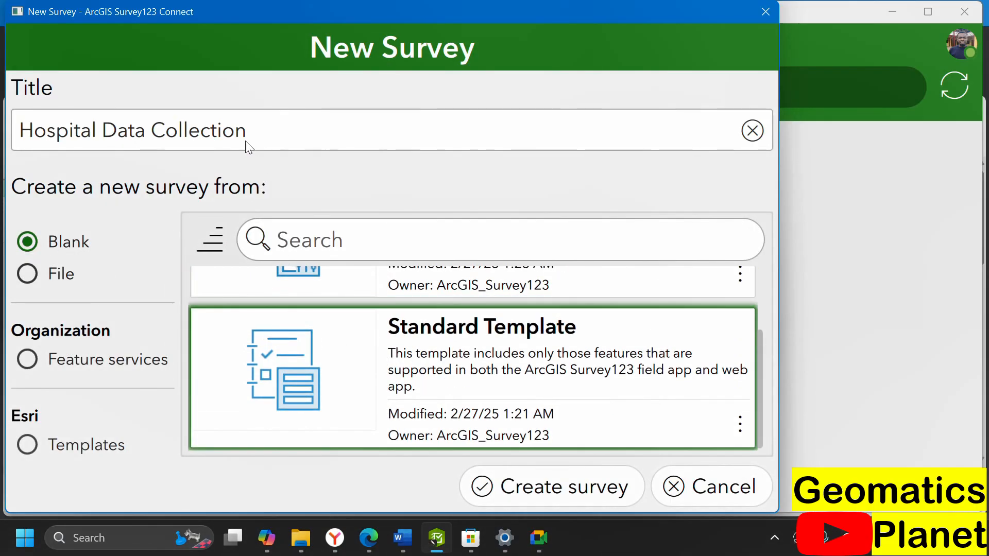
left_click(268, 138)
left_click_drag(273, 136, 2, 147)
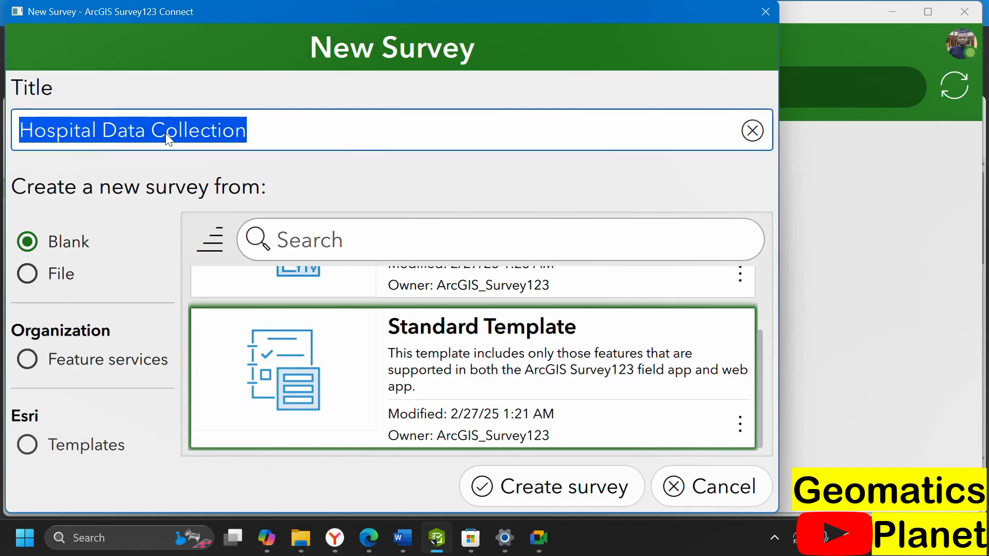
left_click(518, 491)
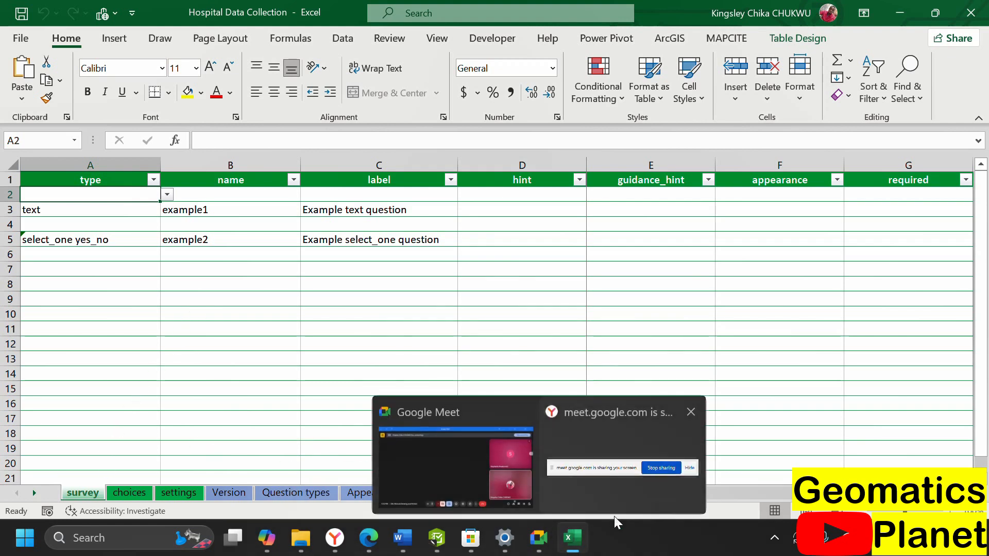
- Check Excel's start page with the recent files, return to the Hospital Data Collection workbook and open its settings sheet
mouse_move(582, 543)
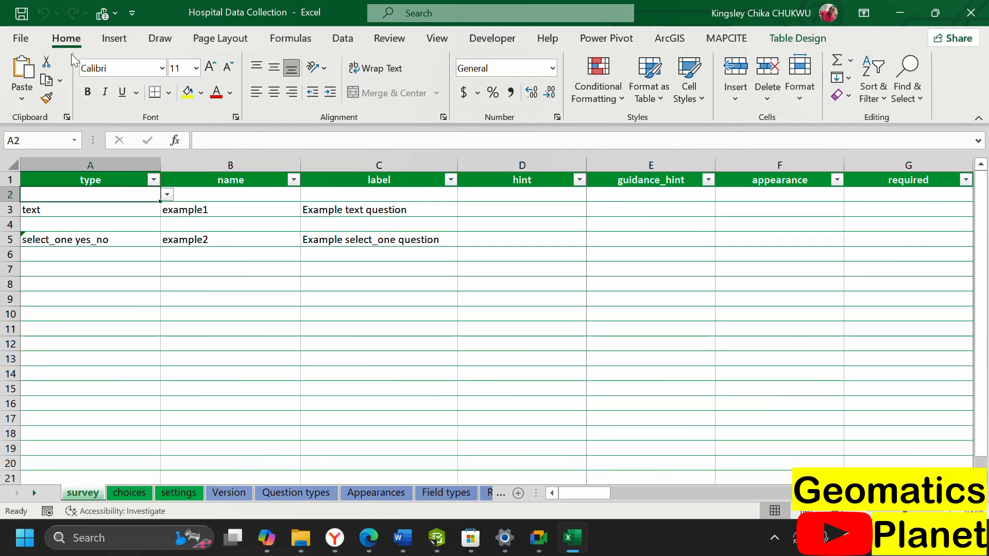
left_click(19, 40)
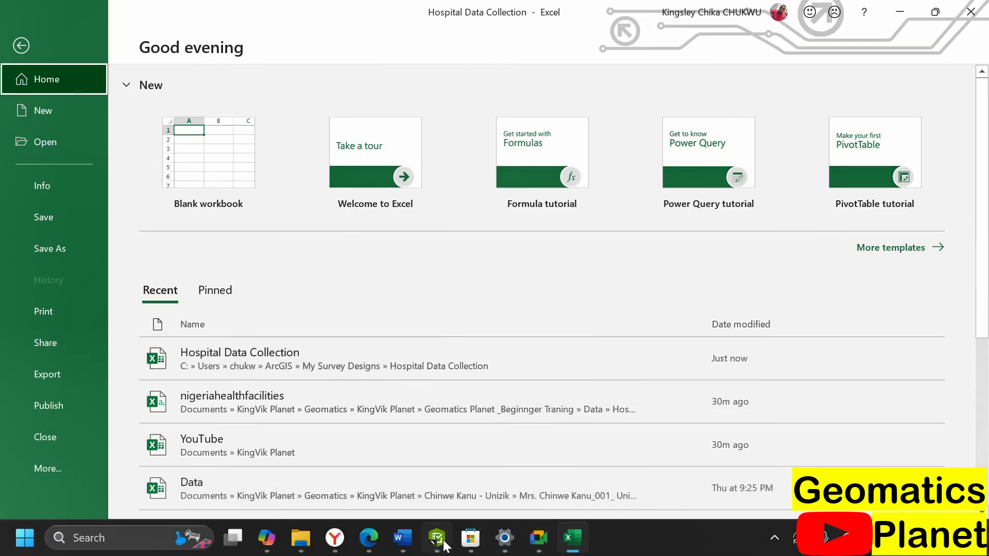
mouse_move(444, 545)
left_click(32, 40)
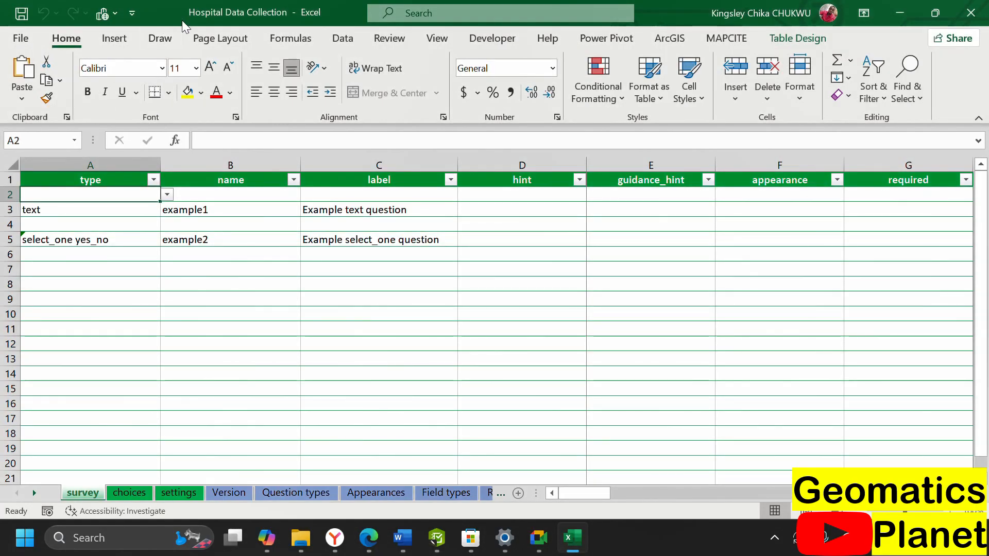
left_click(195, 496)
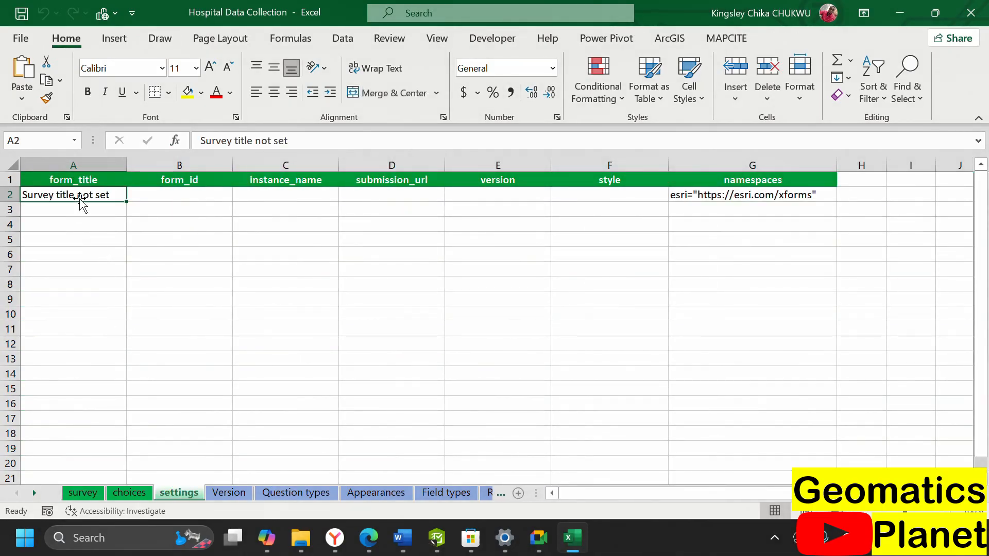
- Look through the workbook's choices, survey, Question types and Appearances sheets
left_click(128, 492)
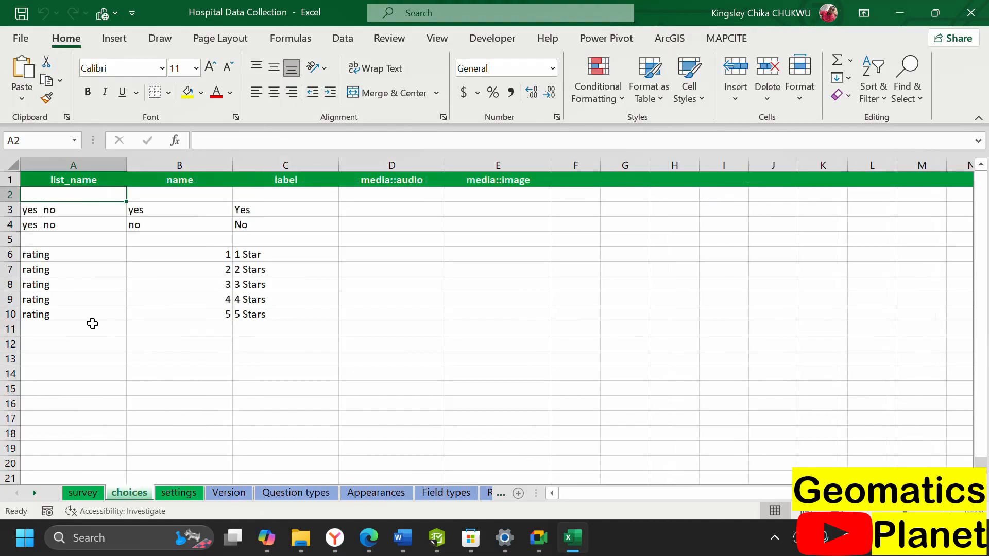
left_click(97, 493)
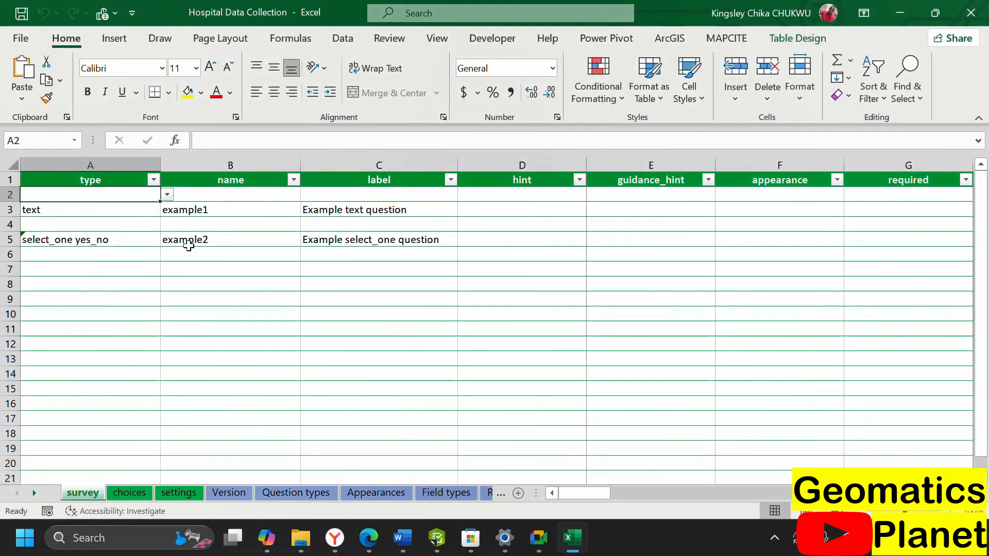
left_click(278, 493)
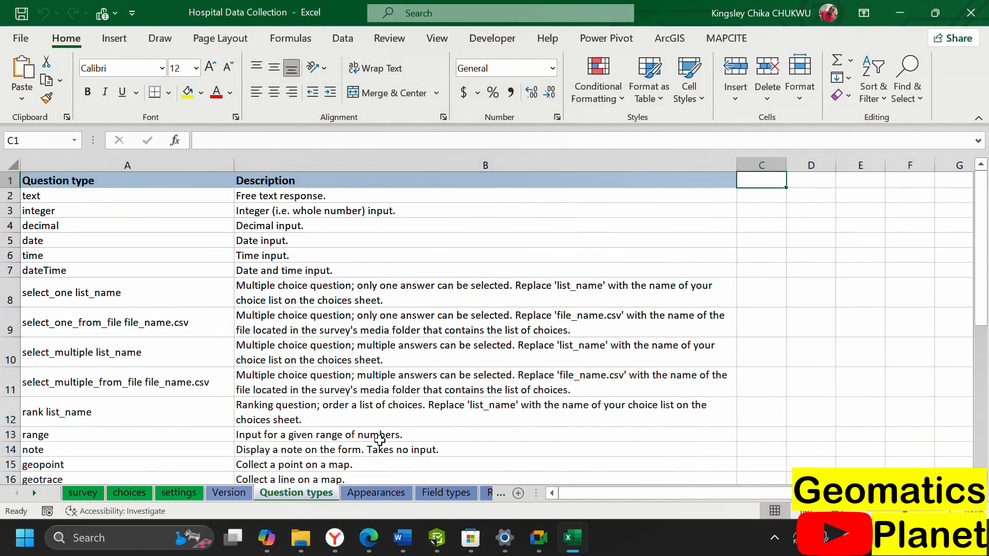
left_click(389, 491)
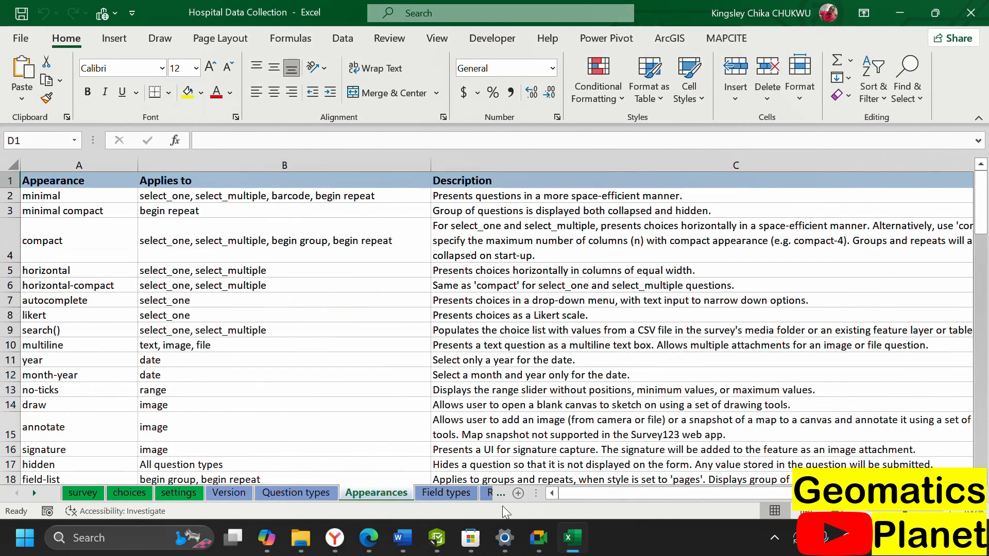
- Switch to Survey123 Connect, check the Hospital Data Collection item options in the survey gallery and reopen the survey
left_click(444, 541)
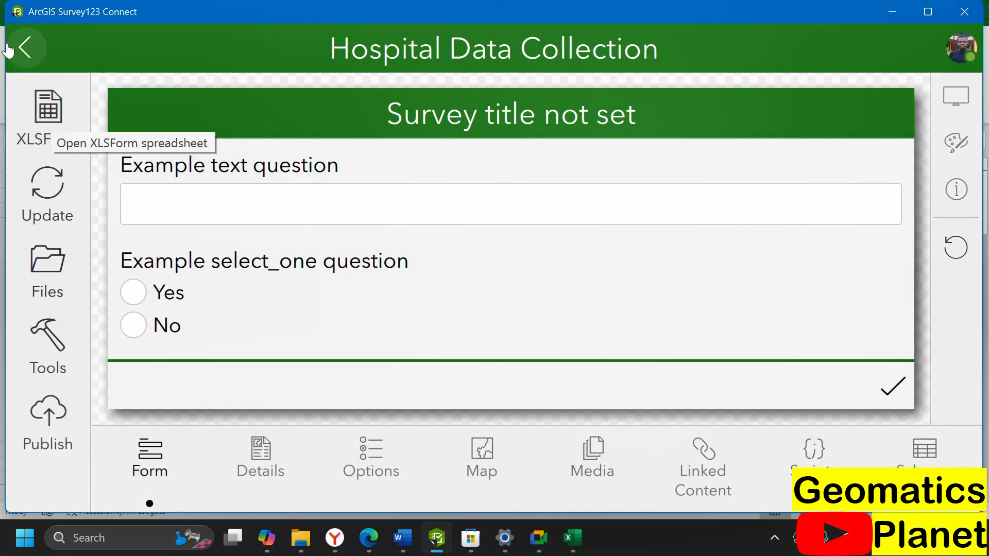
left_click(24, 47)
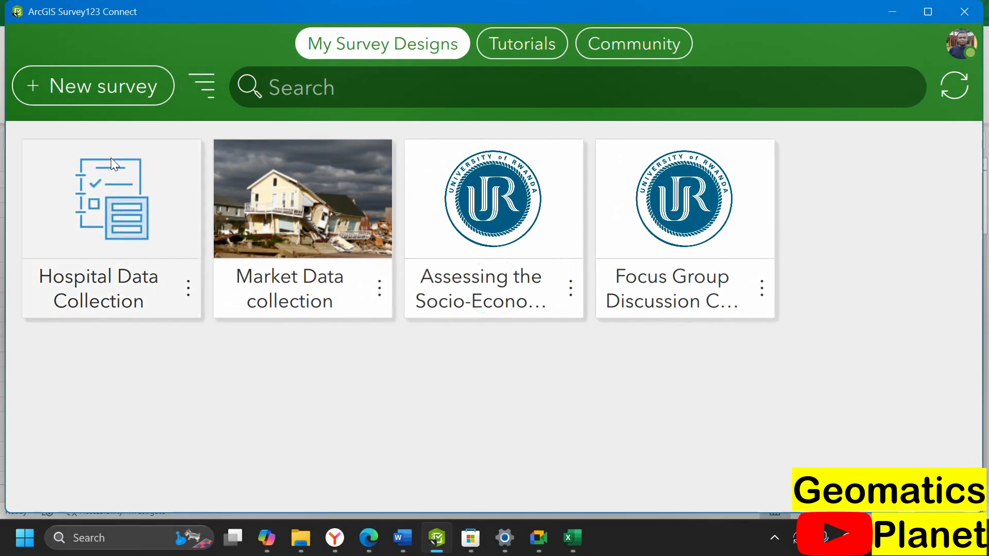
left_click(188, 288)
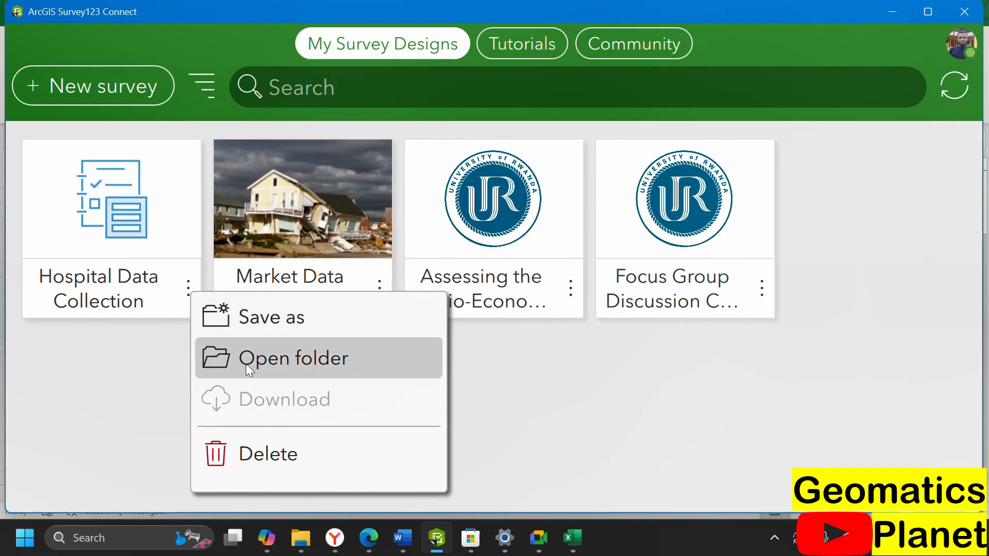
left_click(94, 384)
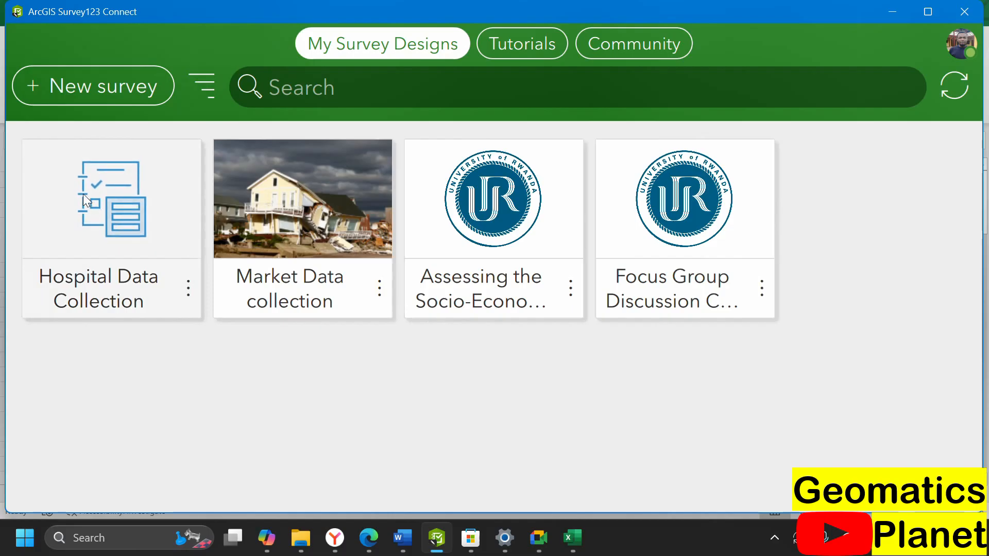
scroll(94, 186, "down", 1)
left_click(95, 184)
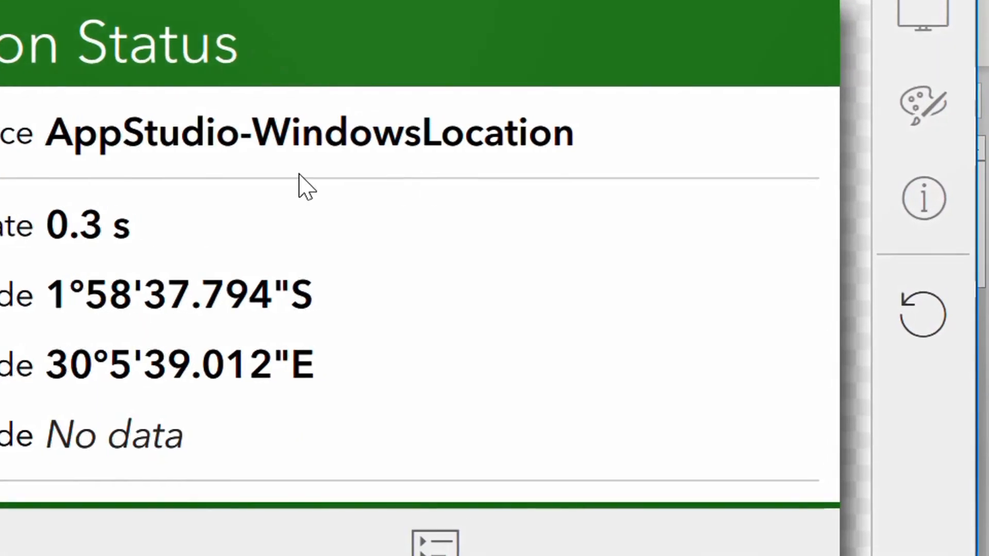
- Open the map page of the location status and examine the current position on the imagery at different scales
left_click_drag(301, 186, 234, 225)
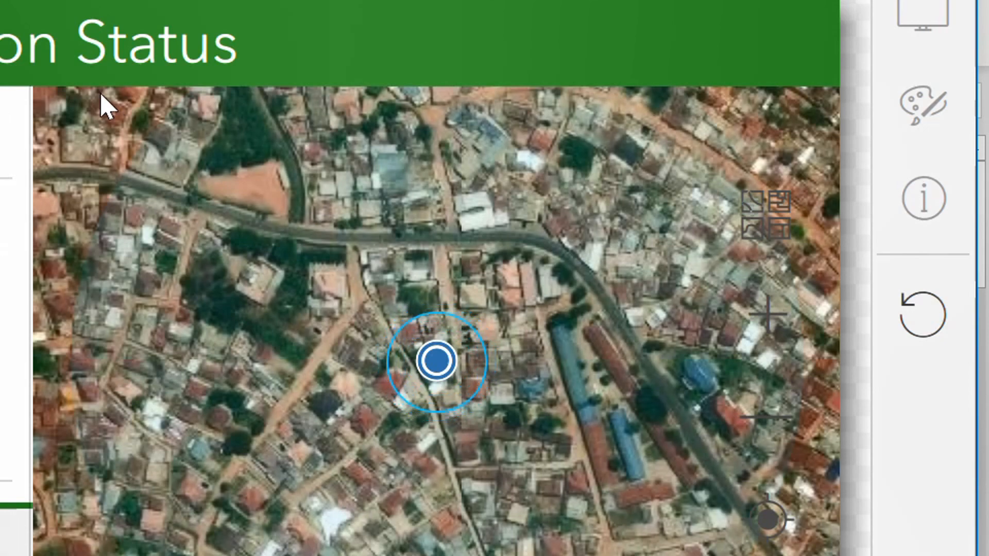
scroll(350, 308, "down", 5)
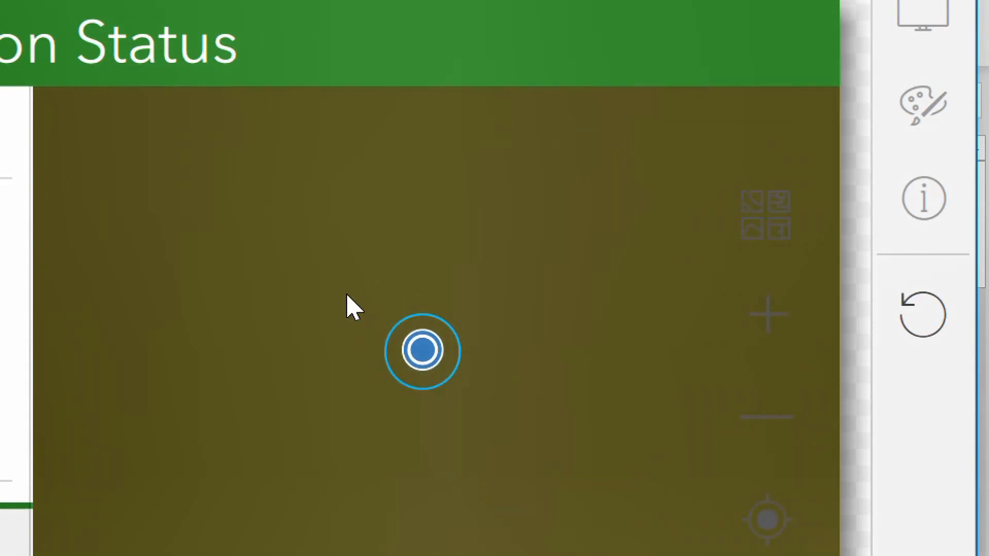
scroll(350, 308, "down", 3)
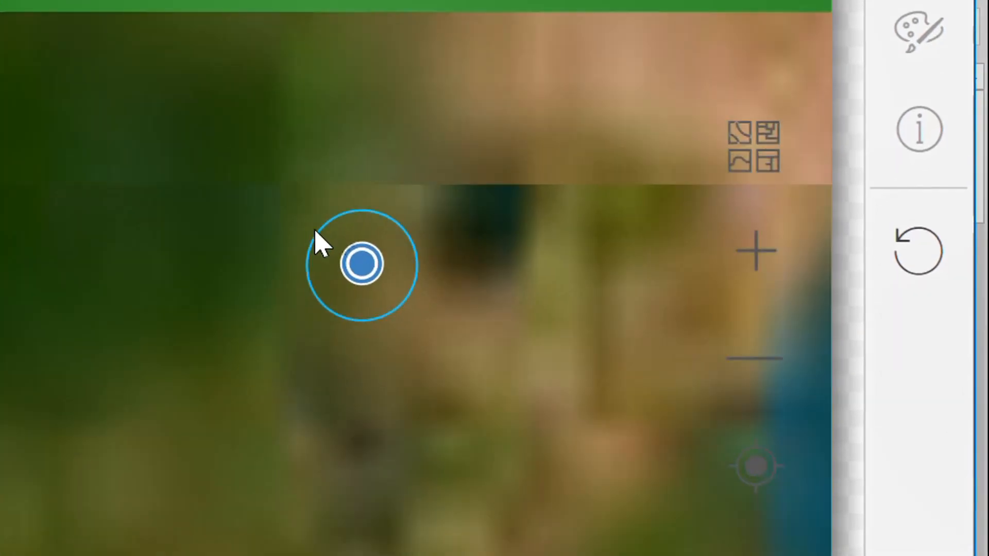
scroll(318, 242, "down", 5)
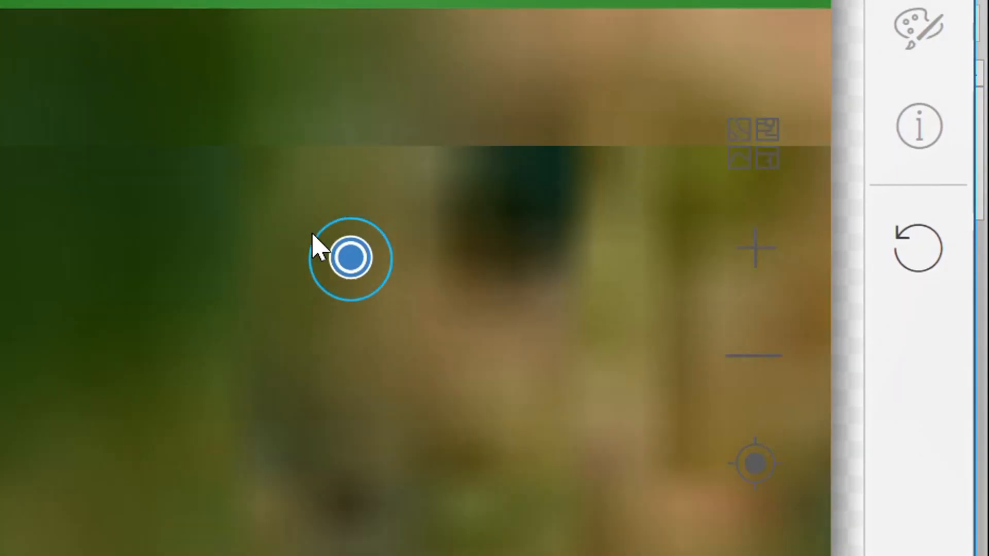
scroll(315, 248, "down", 3)
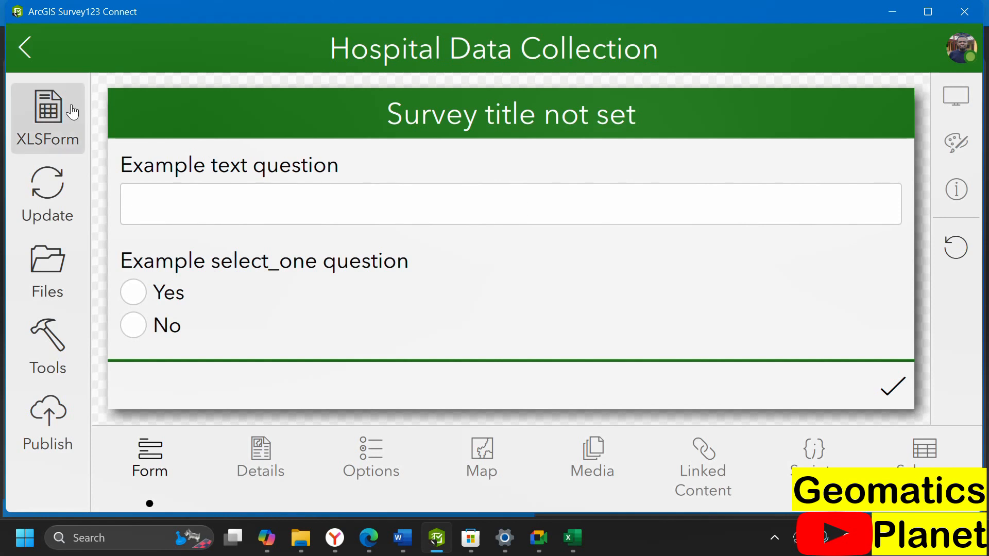
- Focus the example text question in the form preview, then switch to Excel and check the survey sheet and the form_title setting
left_click(193, 211)
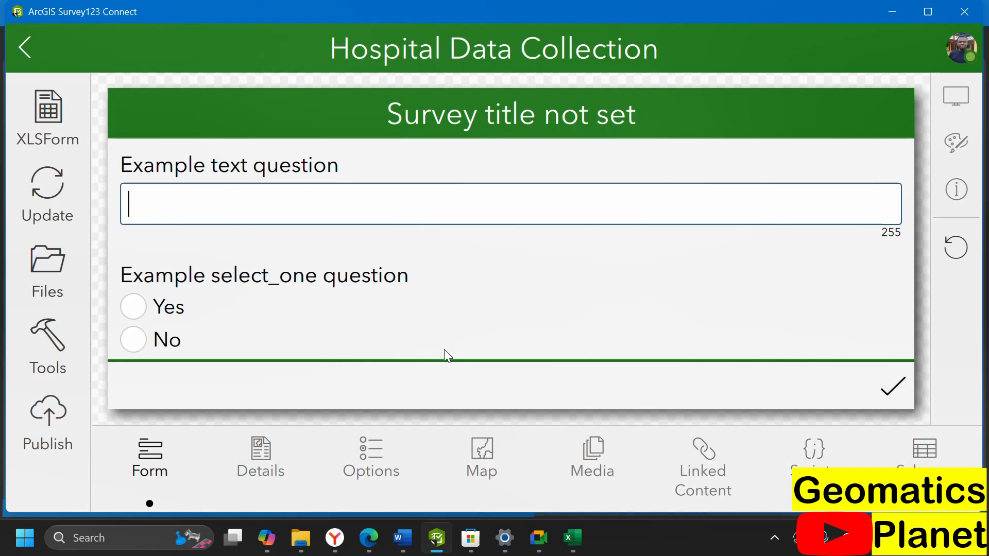
left_click(573, 537)
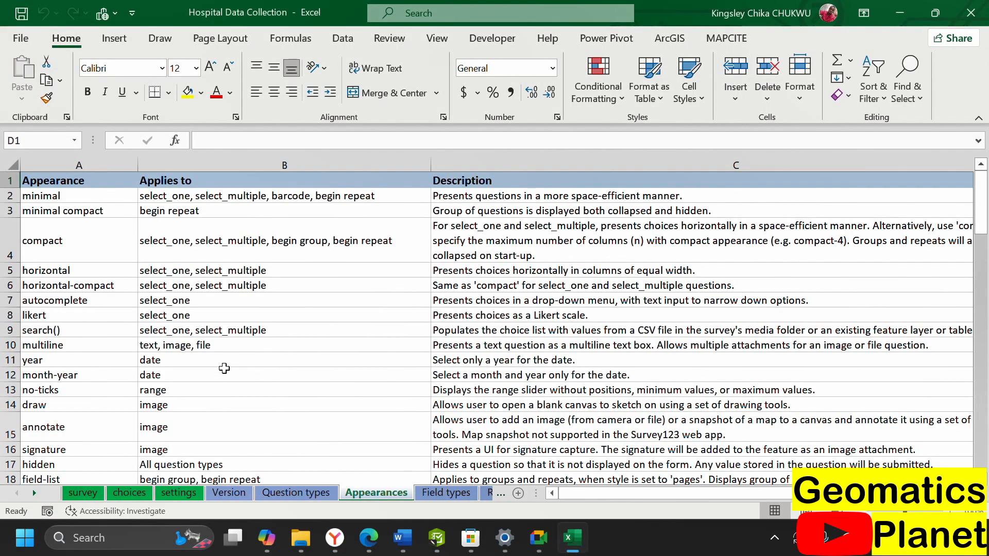
left_click(83, 492)
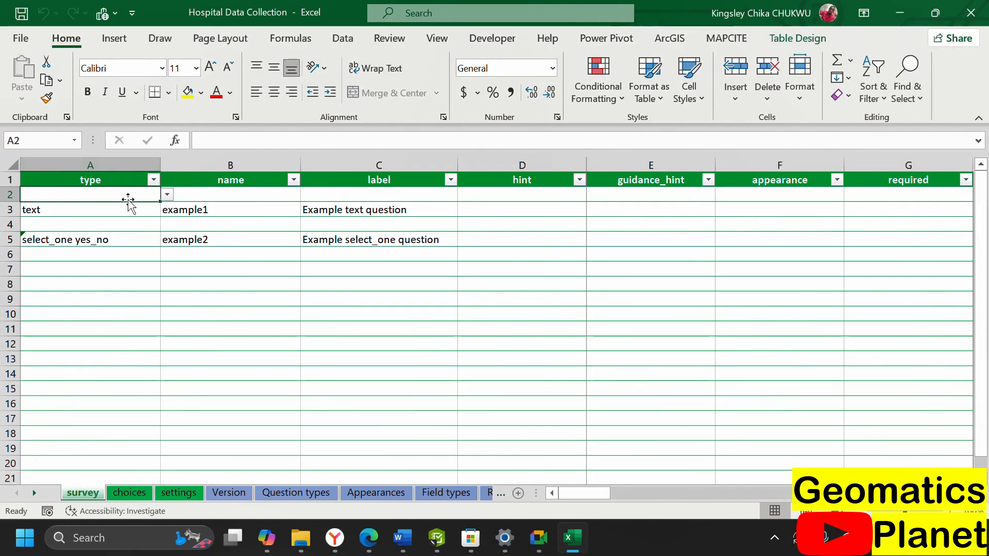
left_click(183, 492)
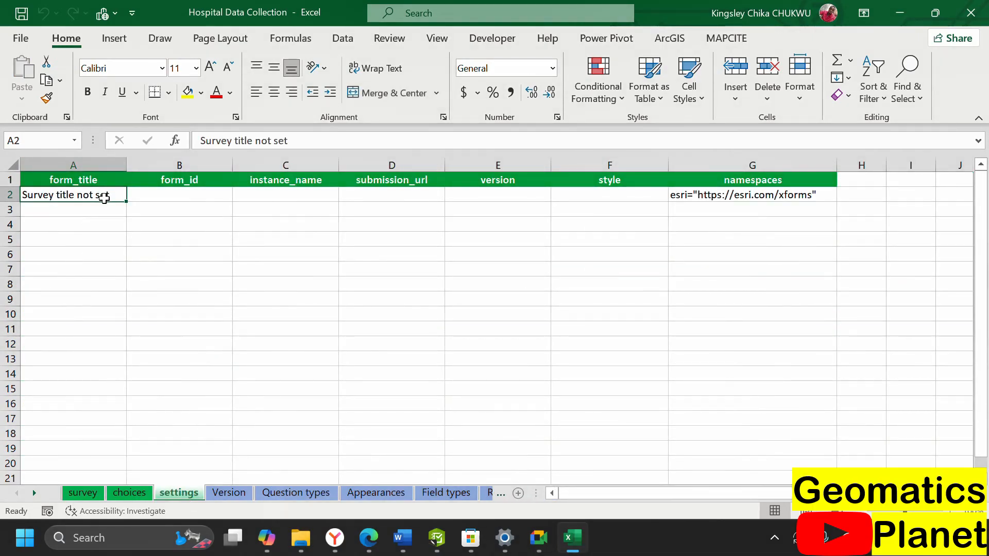
left_click(162, 203)
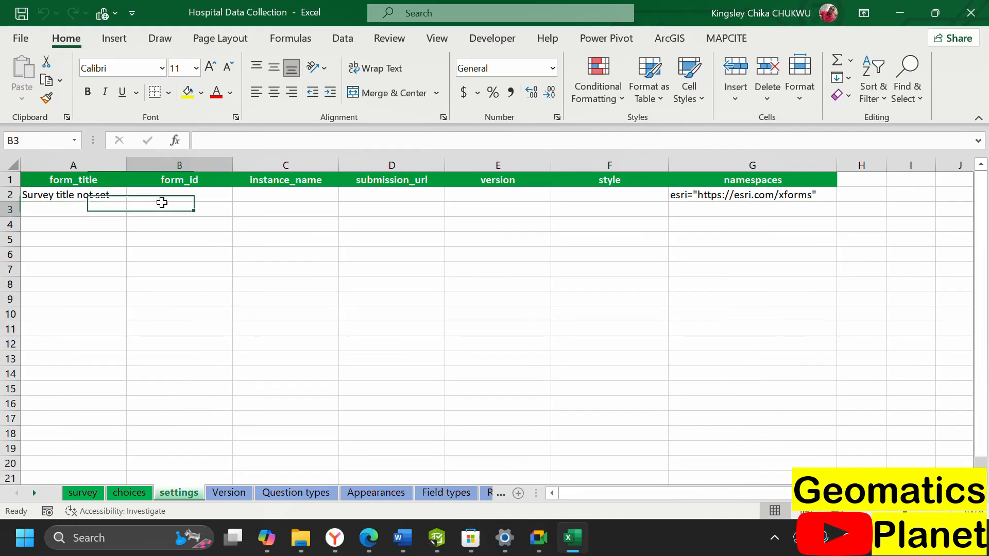
mouse_move(88, 184)
left_mouse_down()
mouse_move(98, 193)
mouse_move(88, 188)
left_mouse_up()
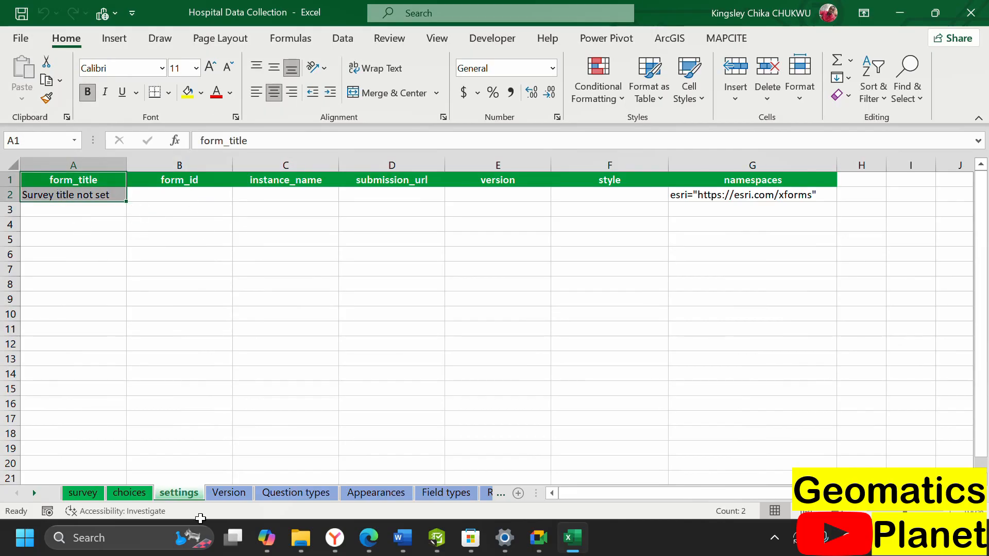
- Review the template's reference sheets, from Version, Question types and Appearances to Field types and Reserved
left_click(228, 493)
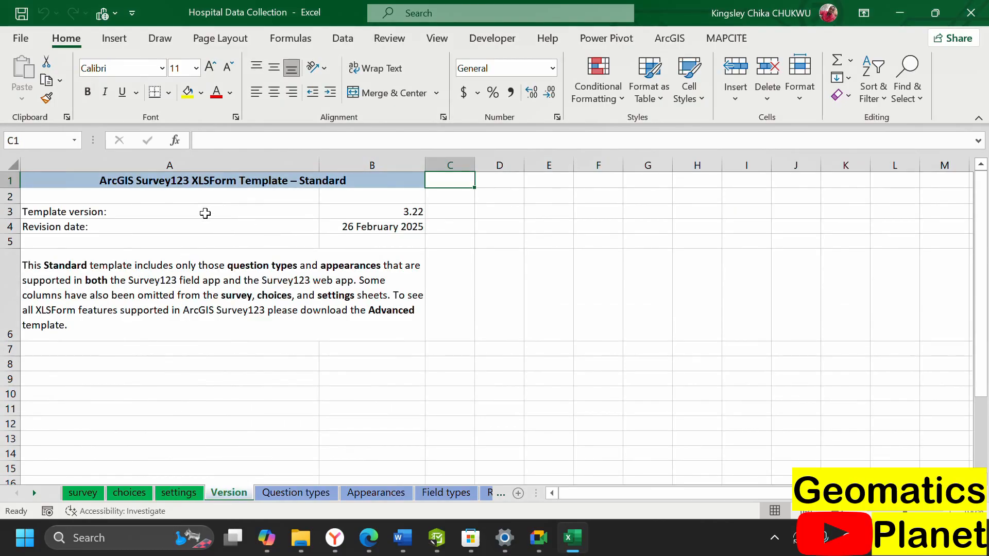
left_click(277, 493)
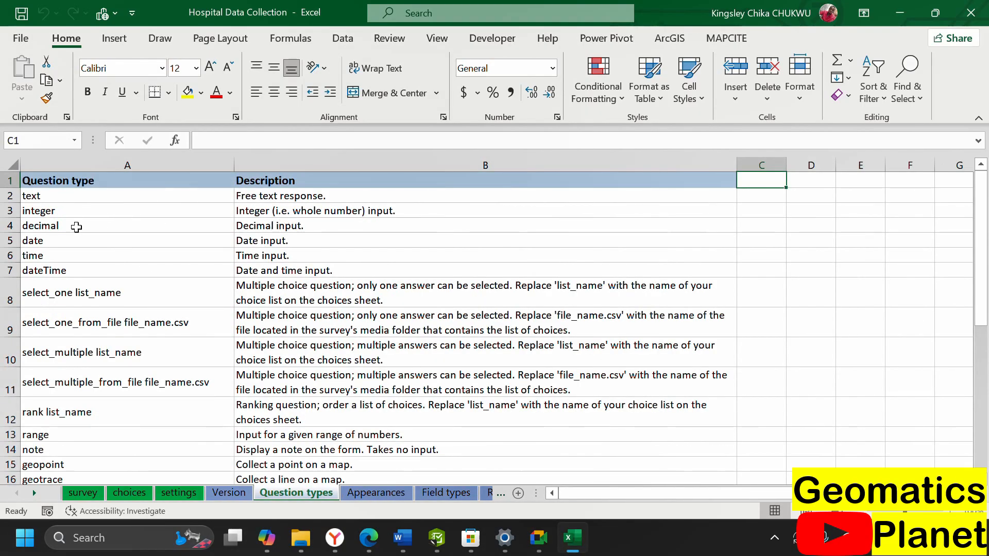
scroll(104, 325, "down", 3)
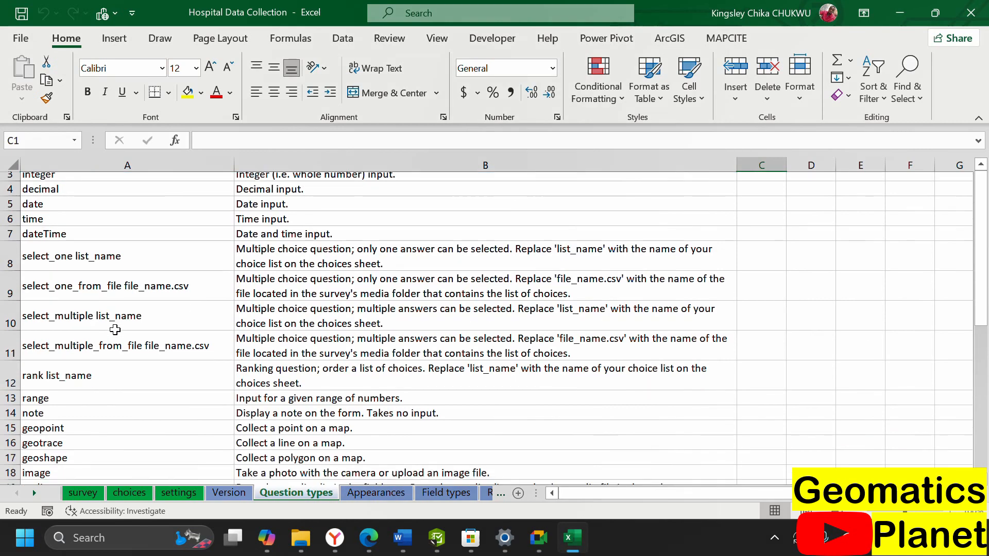
left_click(374, 496)
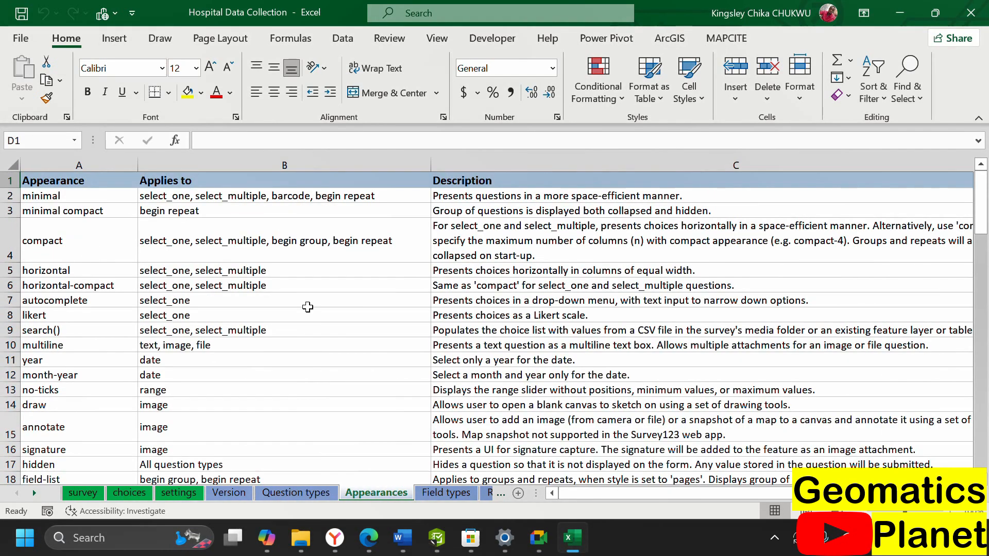
left_click(470, 495)
left_click(489, 495)
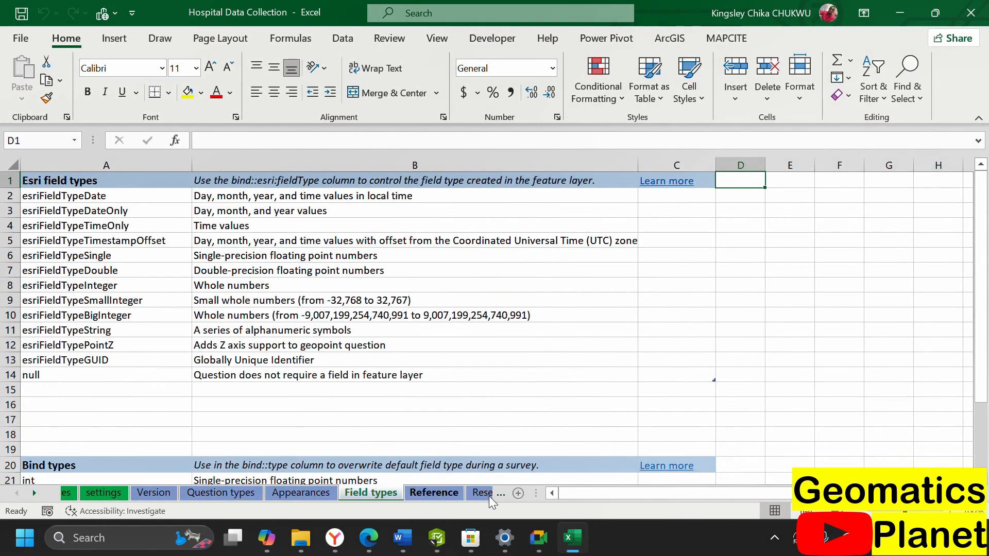
left_click(471, 495)
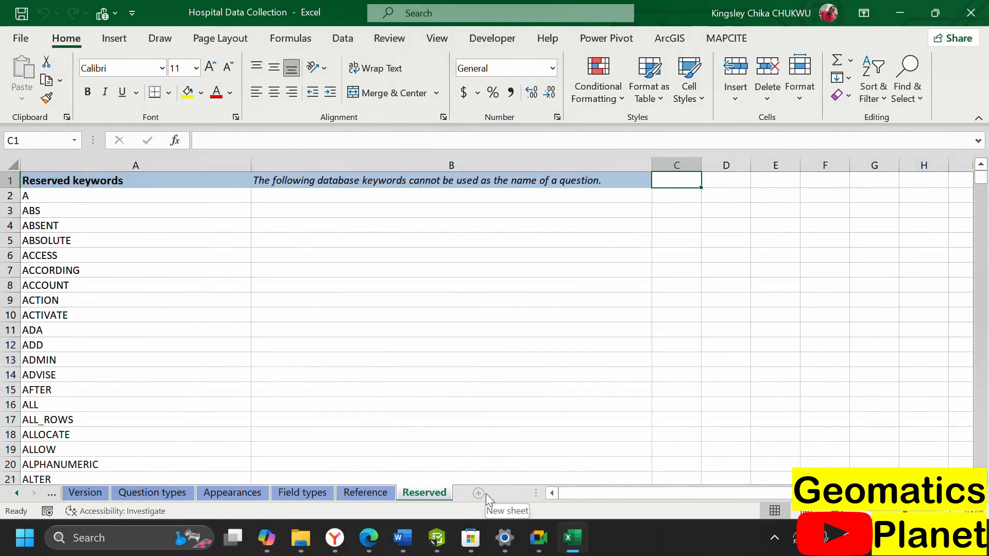
- Return to the Version sheet and compare the example questions on the survey sheet with the lists on the choices sheet
left_click(69, 493)
left_click(20, 498)
left_click(19, 498)
left_click(20, 497)
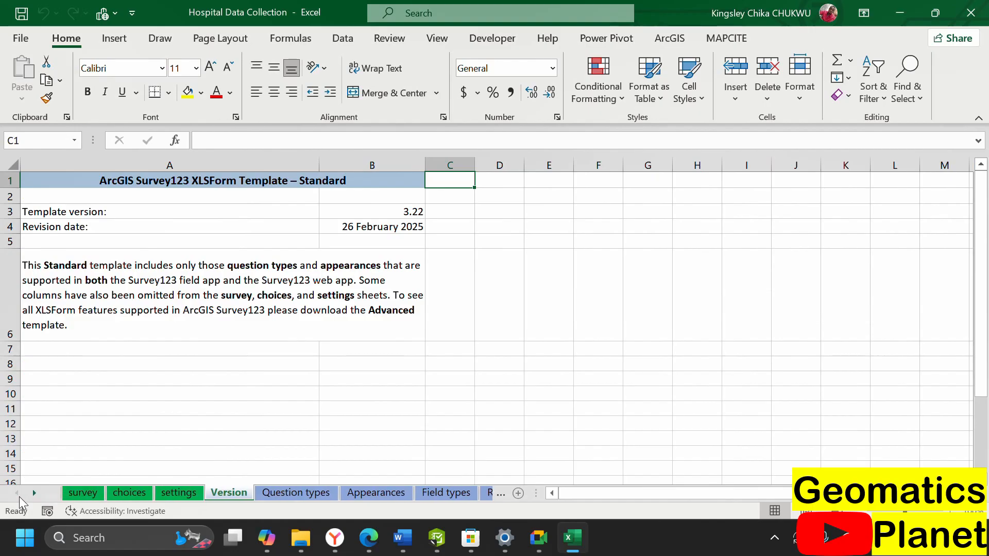
left_click(84, 491)
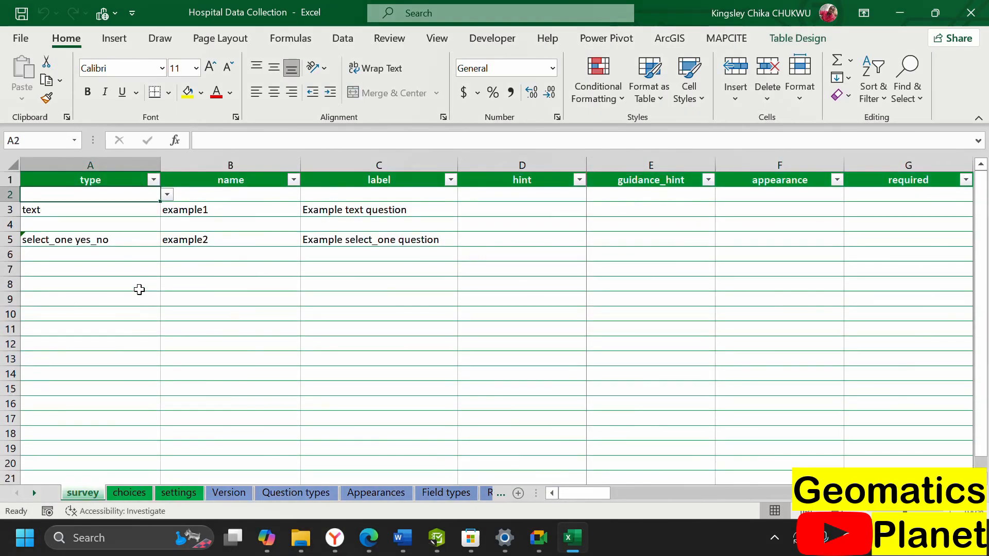
left_click(126, 493)
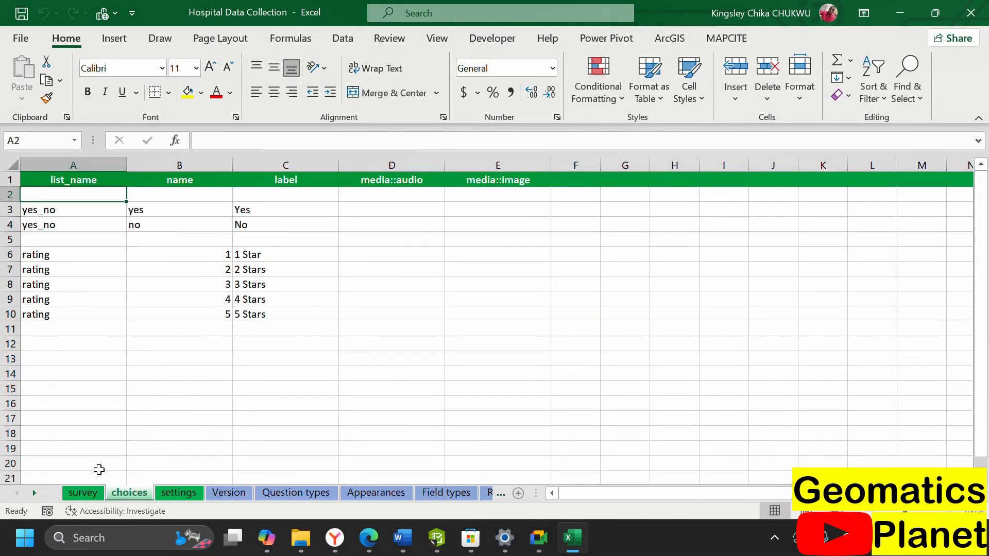
- Examine the survey sheet's column headers from type through the bind::esri field columns
left_click(94, 493)
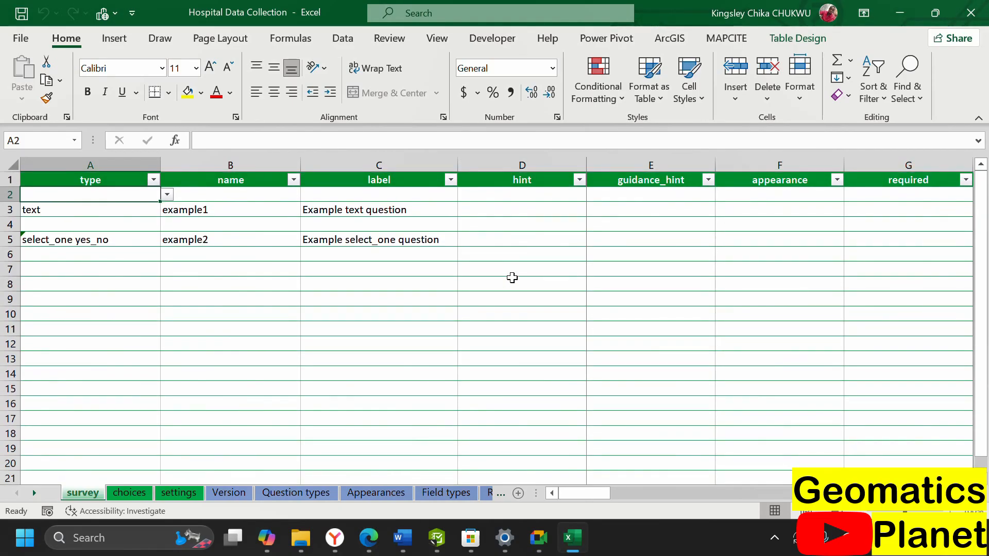
scroll(867, 236, "right", 3)
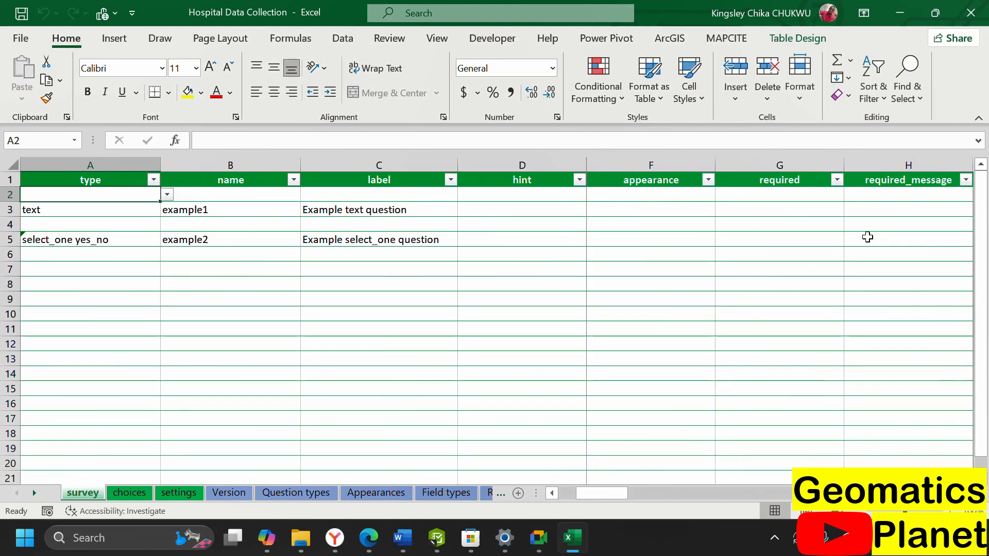
scroll(867, 236, "right", 4)
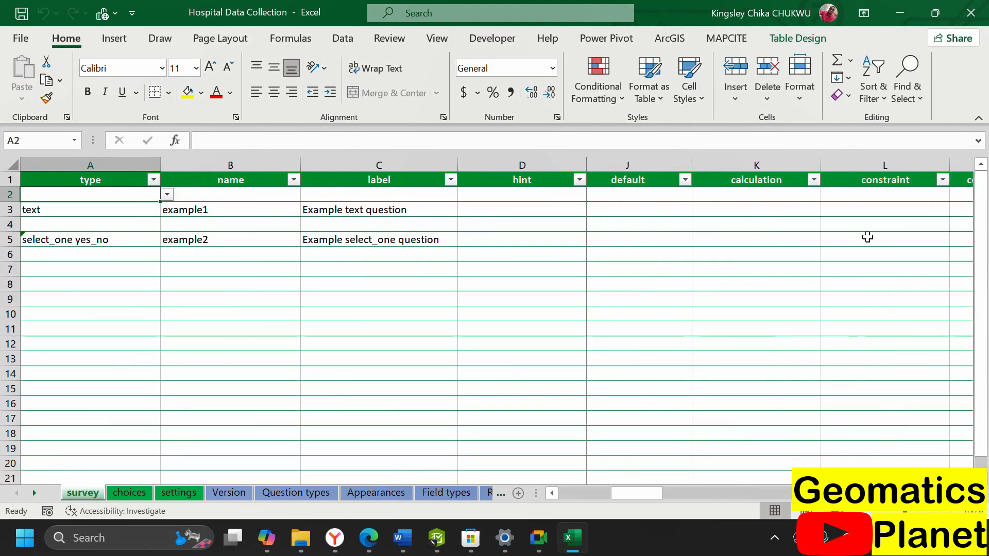
scroll(867, 237, "right", 3)
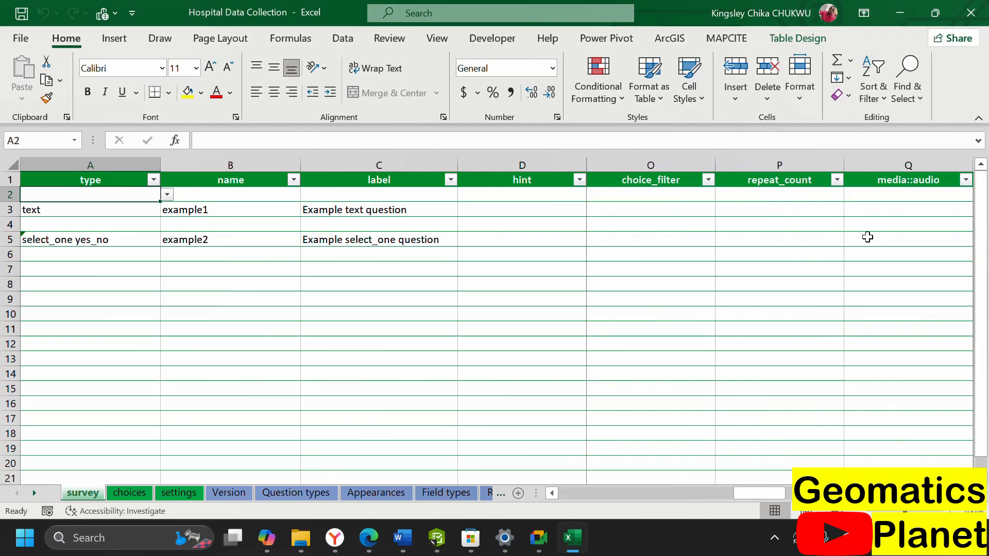
scroll(867, 237, "right", 4)
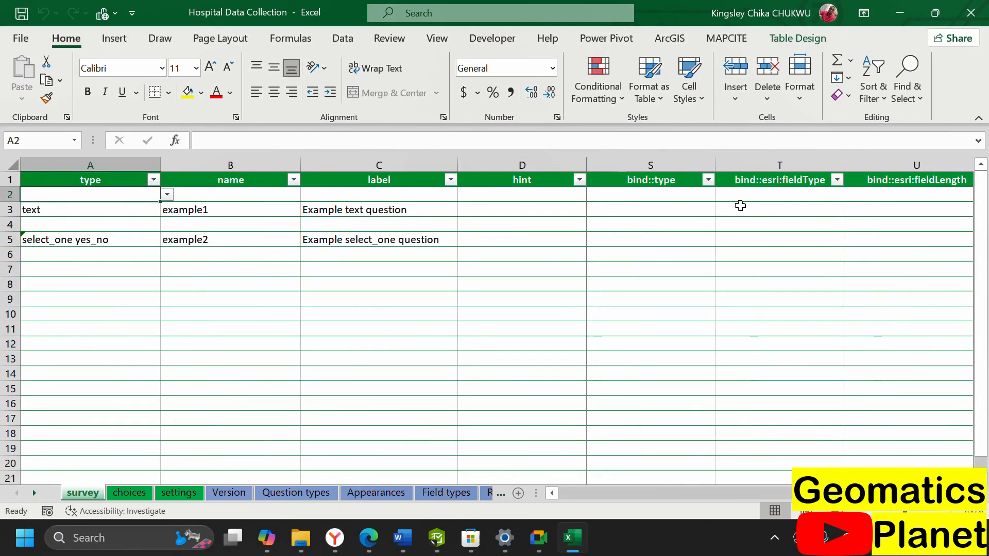
scroll(828, 244, "right", 4)
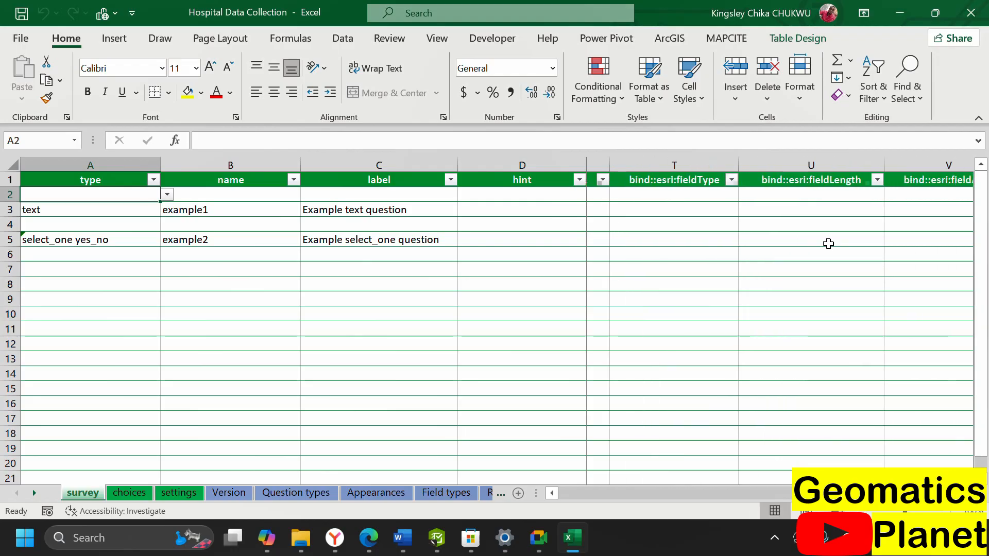
- Examine the remaining column headers on the survey sheet, then look over the choices and settings sheets
scroll(828, 244, "right", 5)
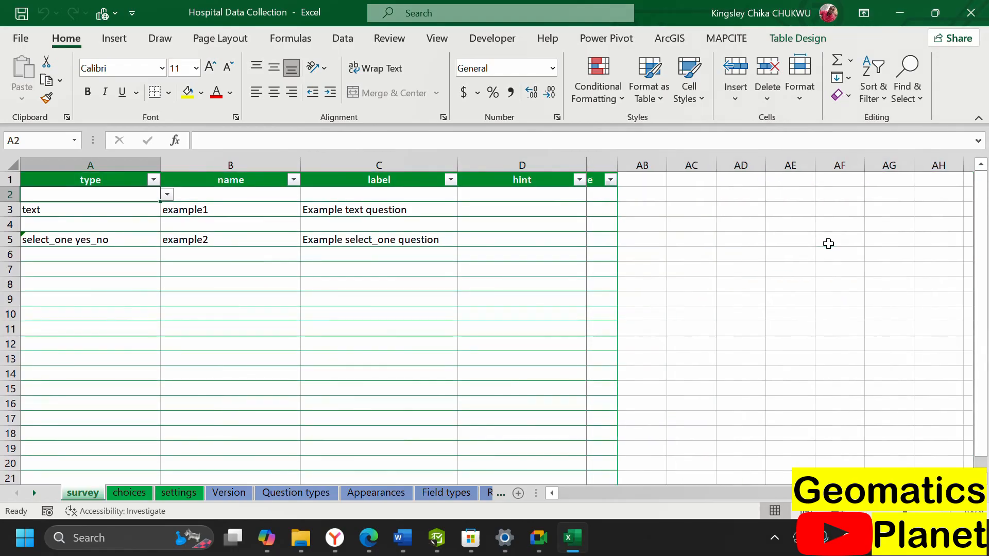
scroll(828, 244, "left", 10)
scroll(828, 243, "left", 7)
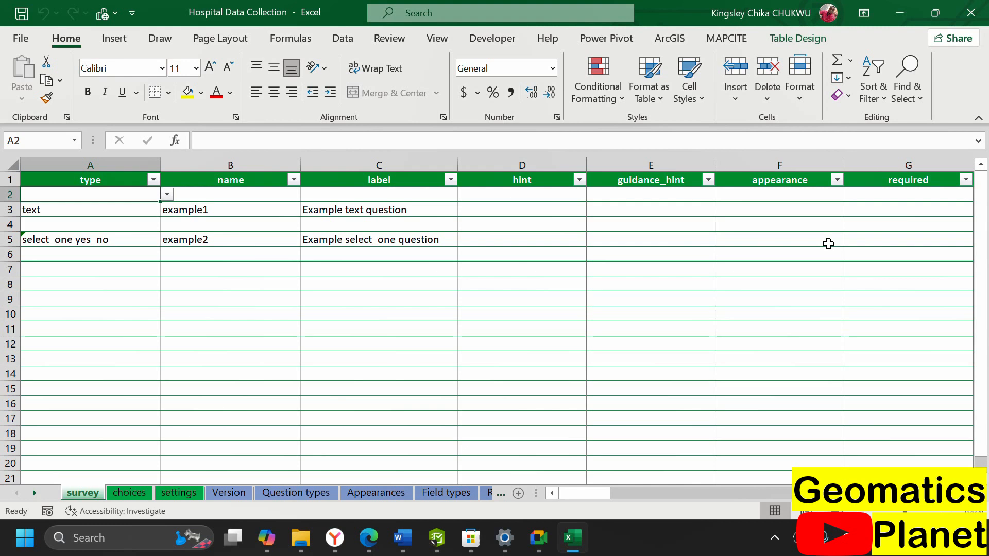
left_click(130, 493)
left_click(171, 497)
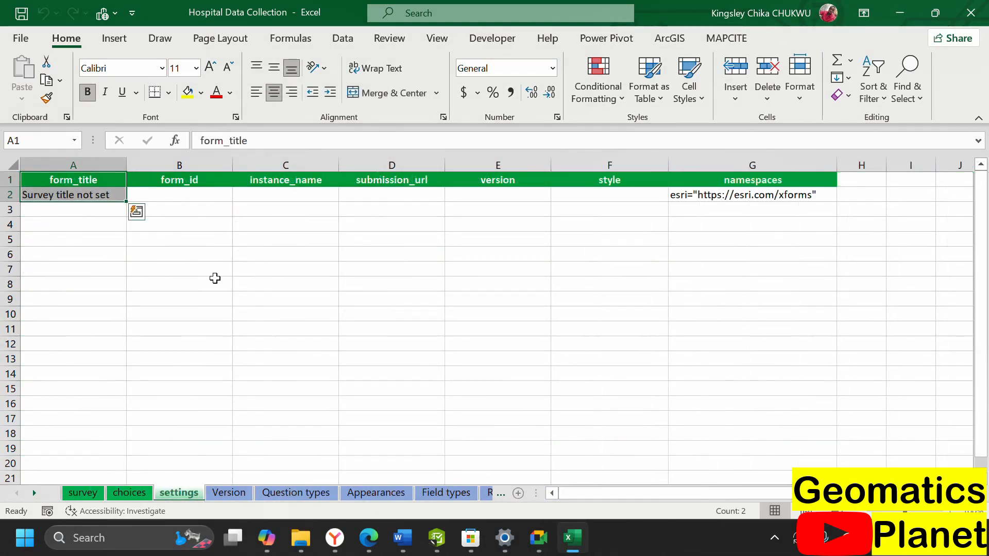
left_click(81, 494)
- Switch to Survey123 Connect, check the Hospital Data Collection survey's options among the survey designs and reopen the survey
left_click(444, 538)
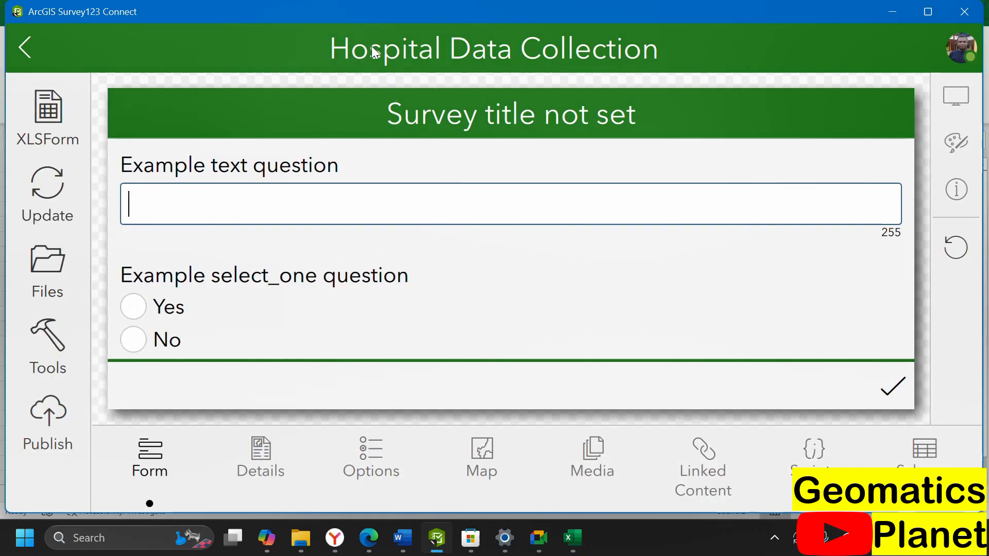
left_click(24, 47)
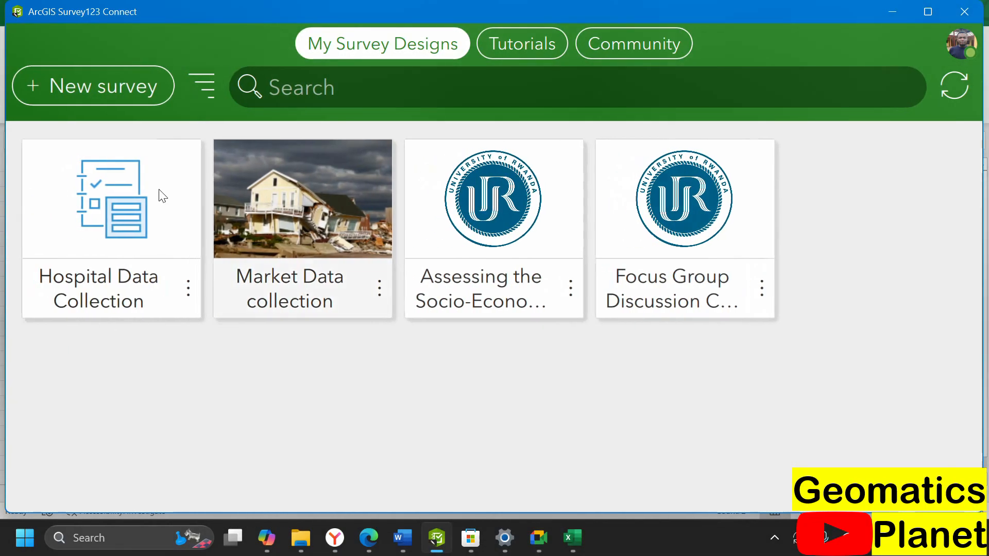
left_click(188, 287)
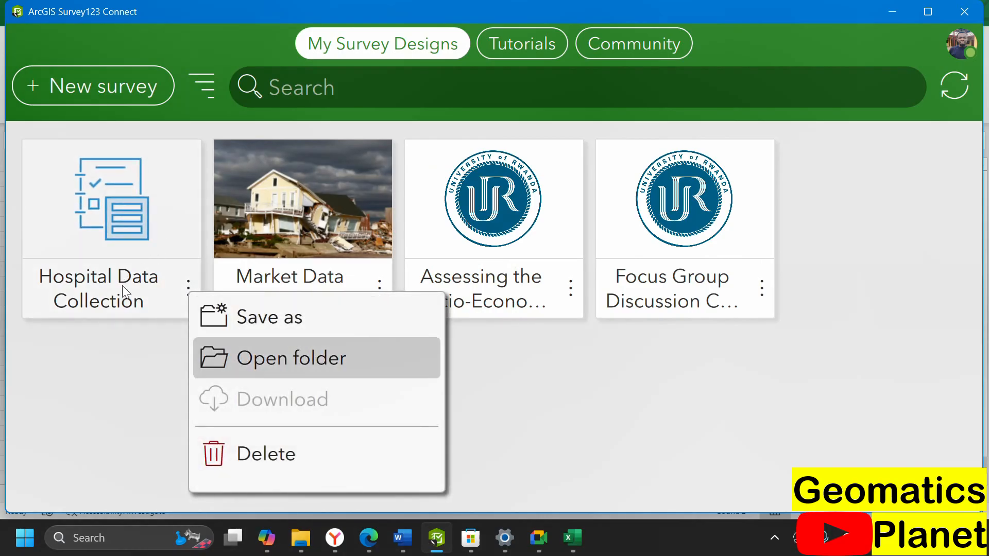
left_click(78, 286)
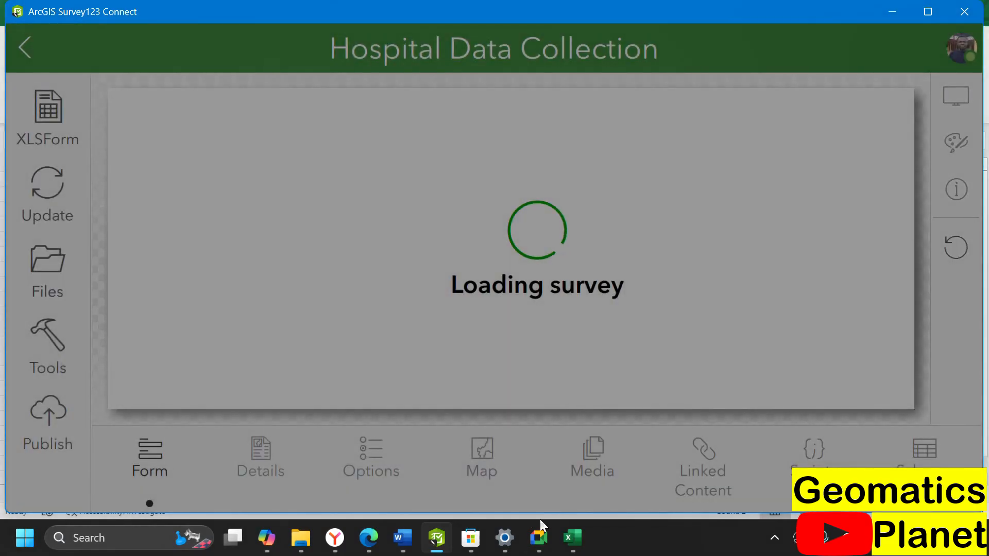
- Switch to Excel and set the form_title on the settings sheet to "Hospital Data Collection"
left_click(561, 528)
left_click(76, 197)
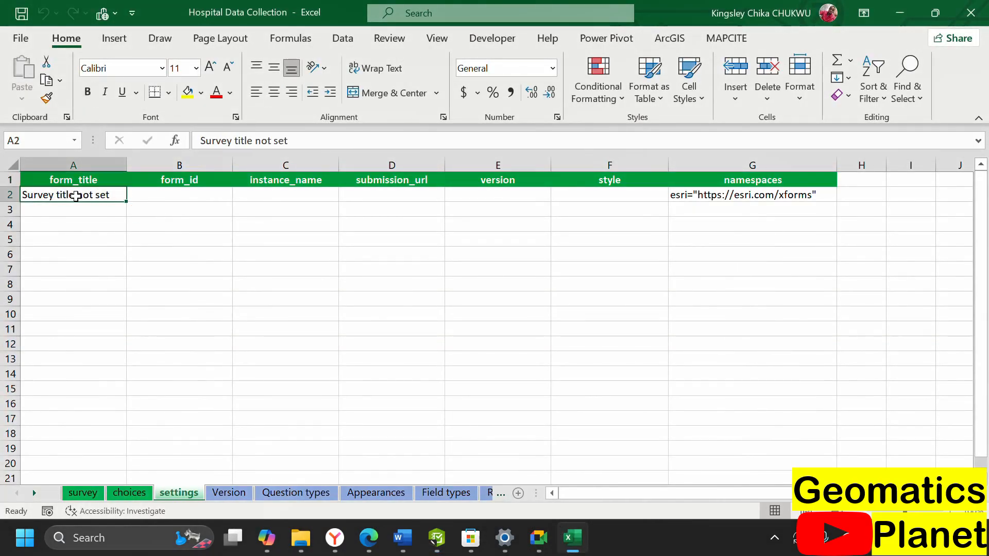
type("Ho")
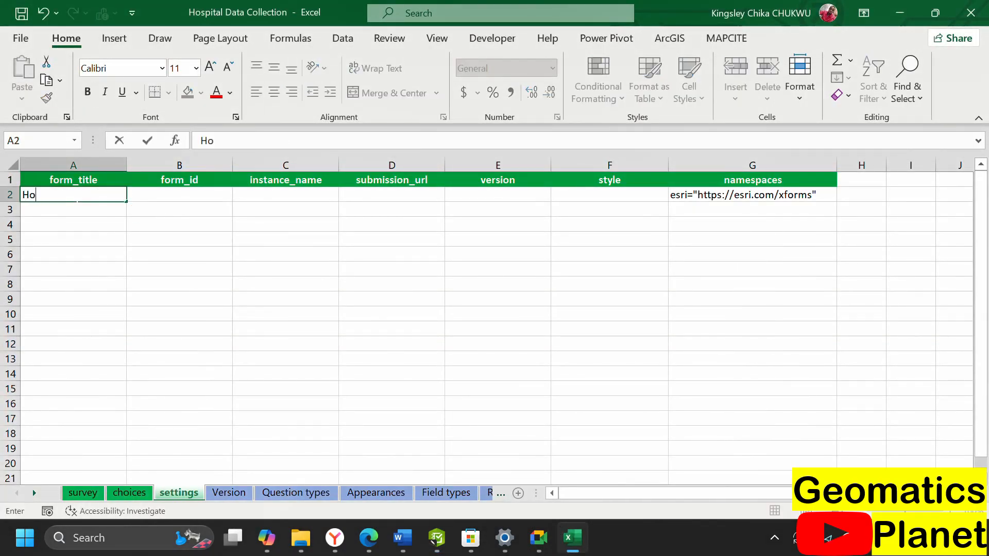
type("spital Data C")
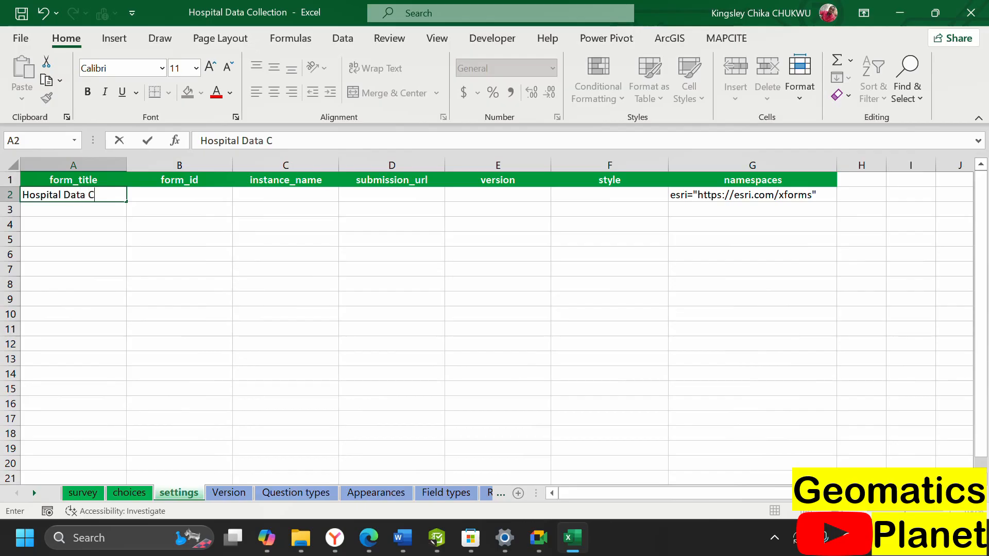
type("ollection")
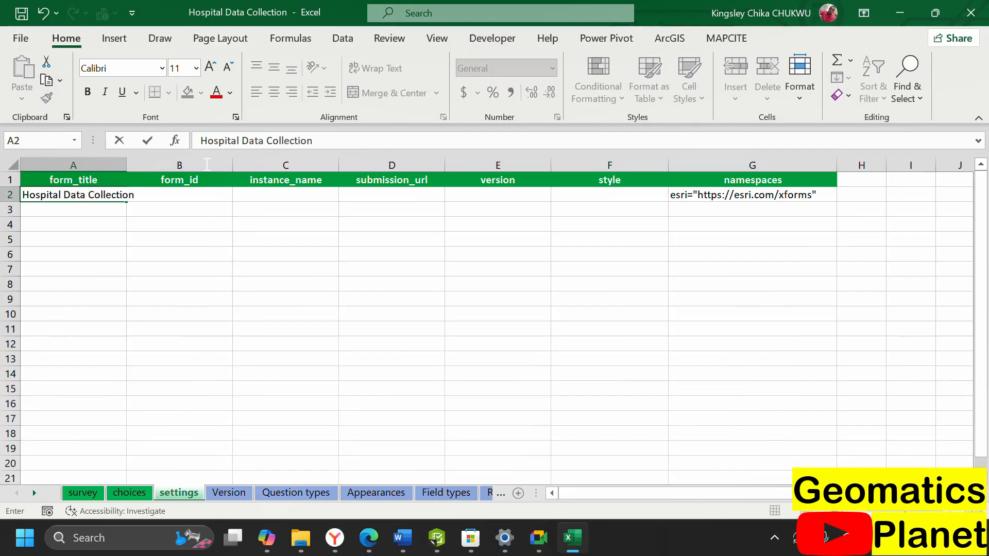
left_click(209, 208)
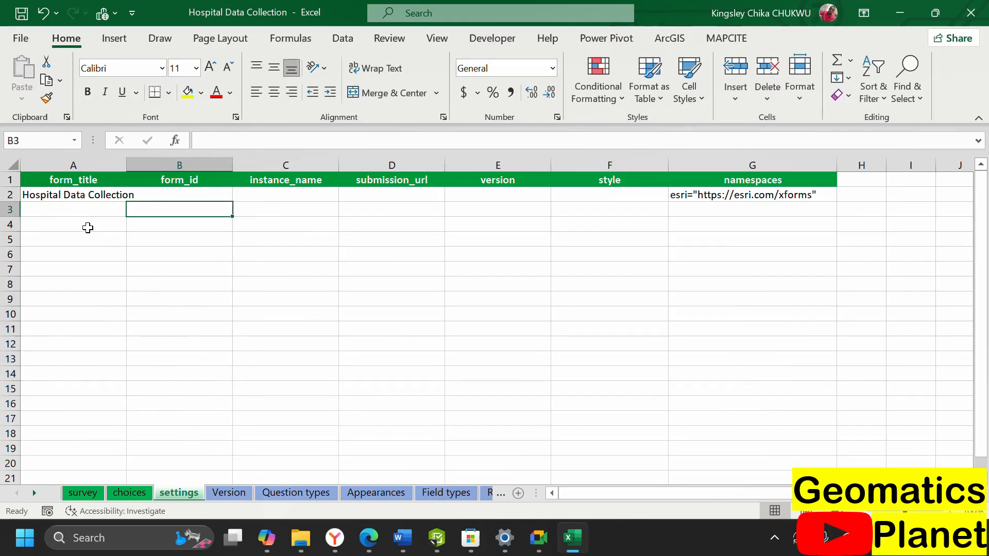
- Compare the example text question's type and name on the survey sheet with the Survey123 Connect form preview, then return to Excel
left_click(80, 492)
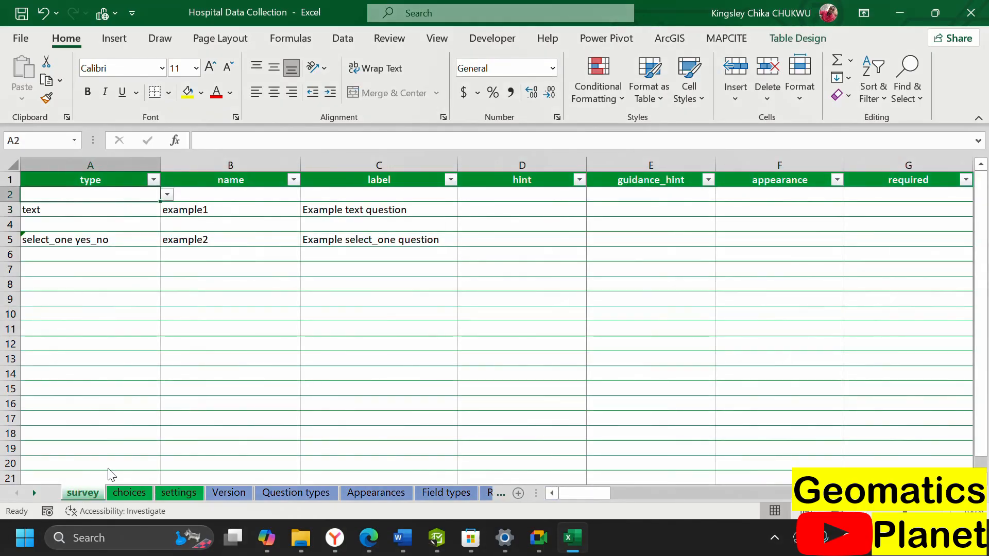
left_click(150, 214)
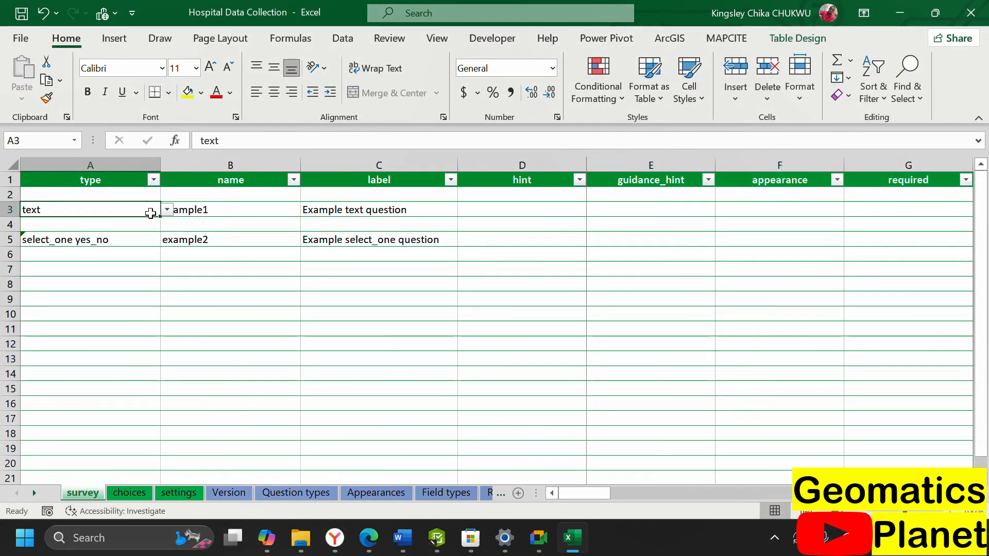
left_click(221, 208)
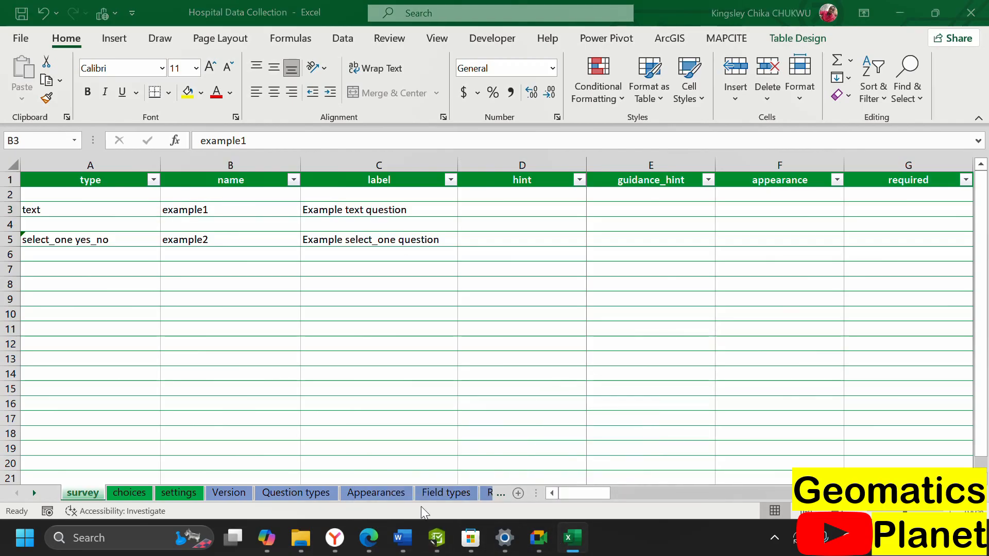
left_click(436, 546)
left_click(899, 14)
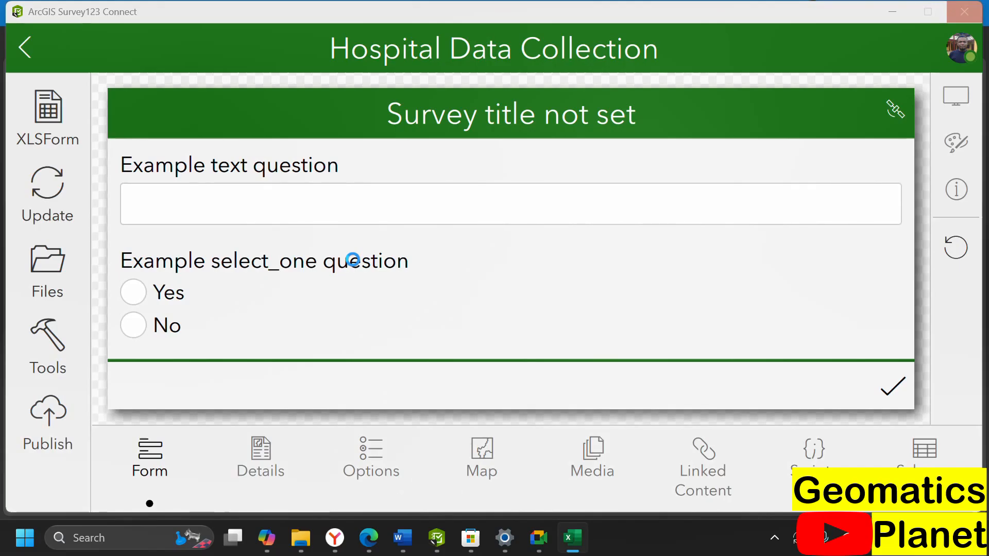
mouse_move(552, 530)
left_click(573, 538)
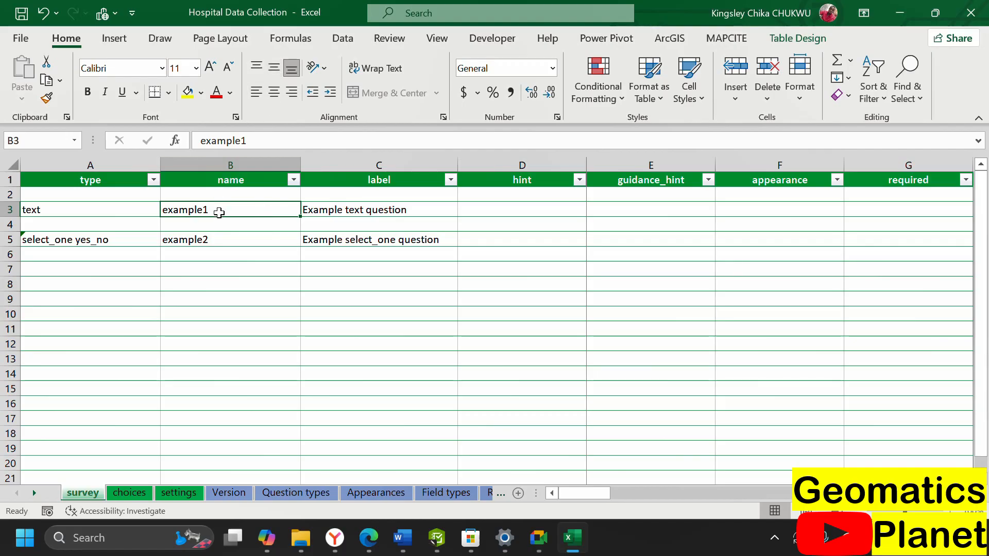
- Try to set the name of the text question in row 3 to "Name of the Hospital"
type("Name of the ")
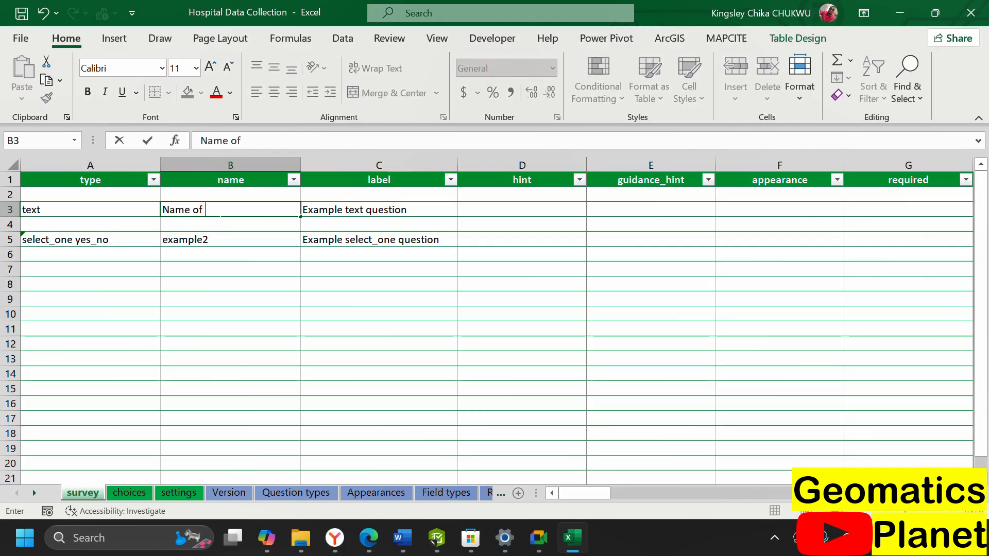
type("Hos")
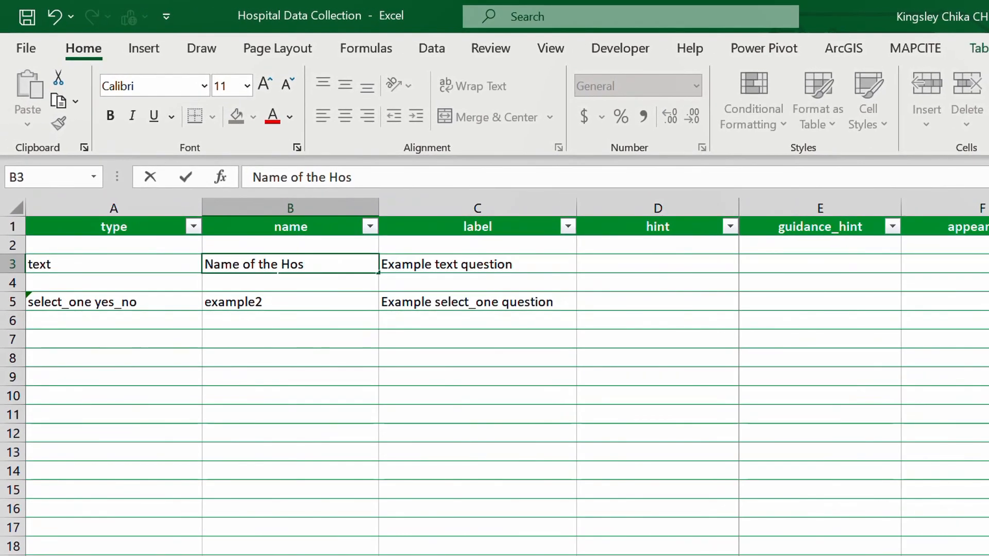
type("pital")
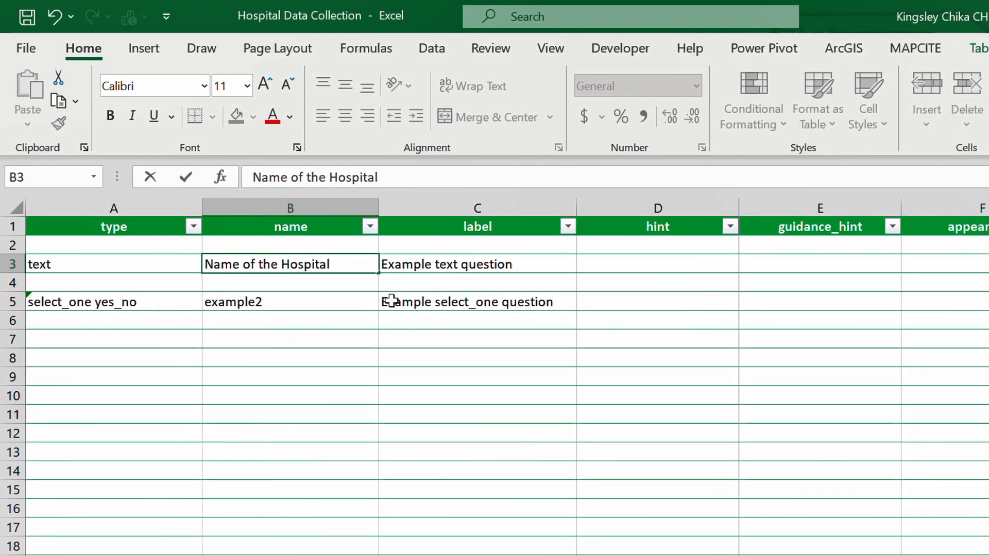
key("ctrl+s")
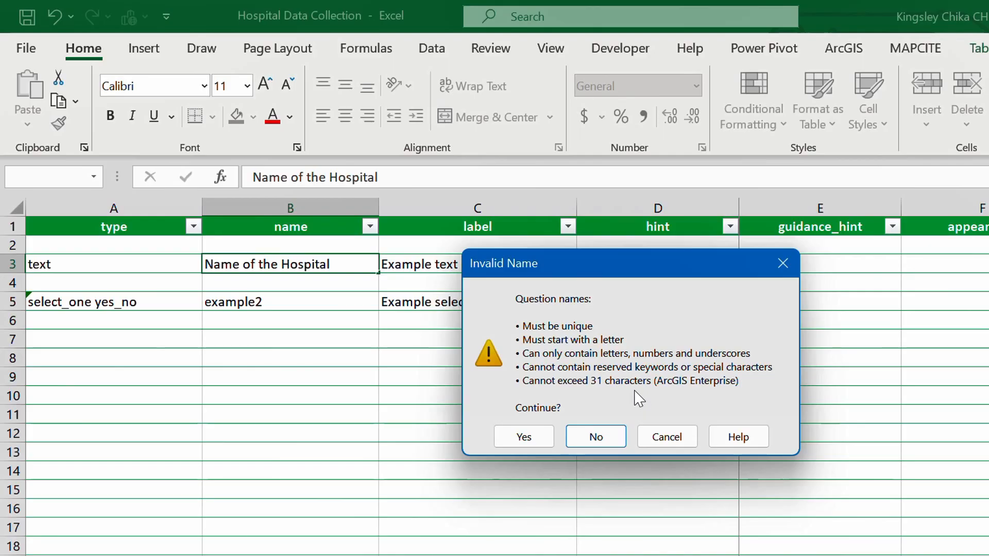
key("Return")
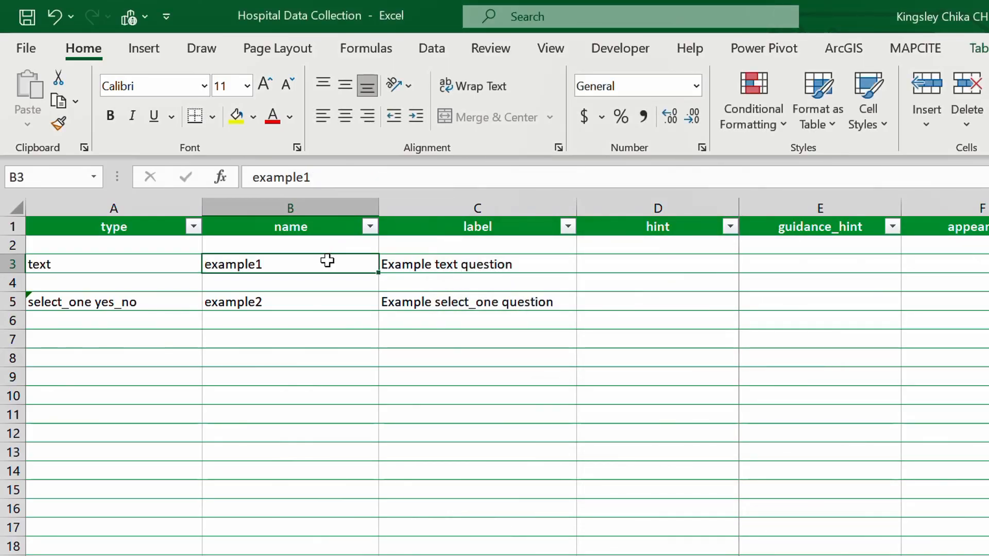
left_click(433, 259)
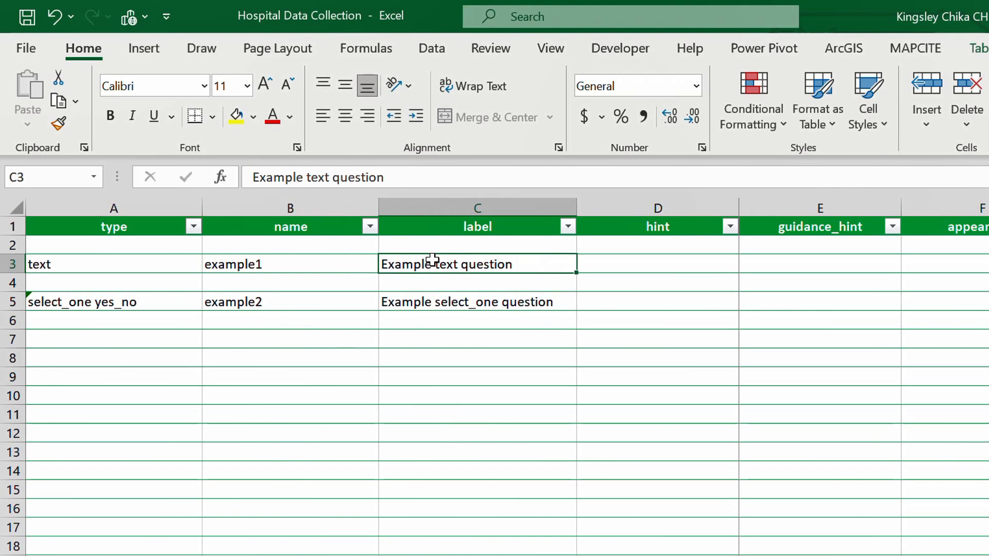
left_click(261, 265)
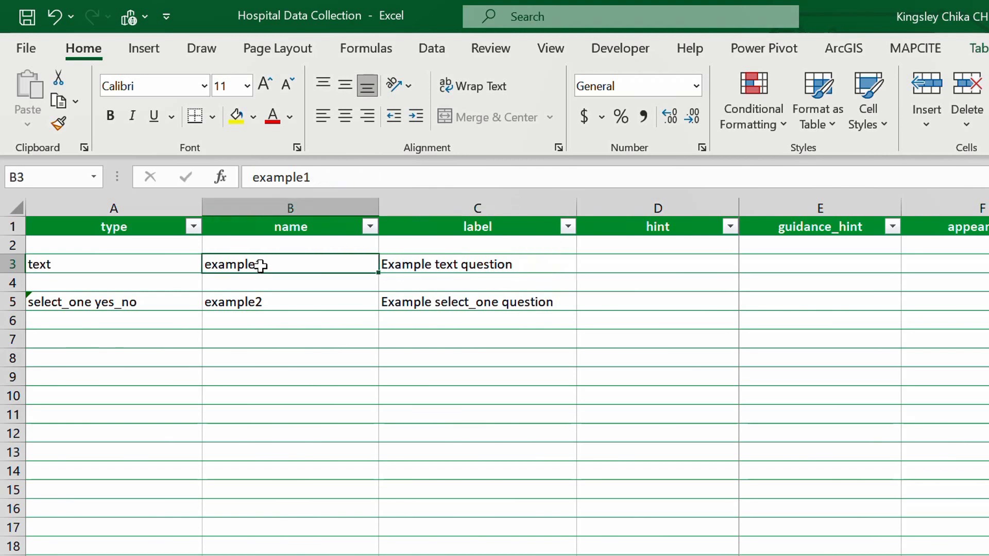
type("Hs")
key("BackSpace")
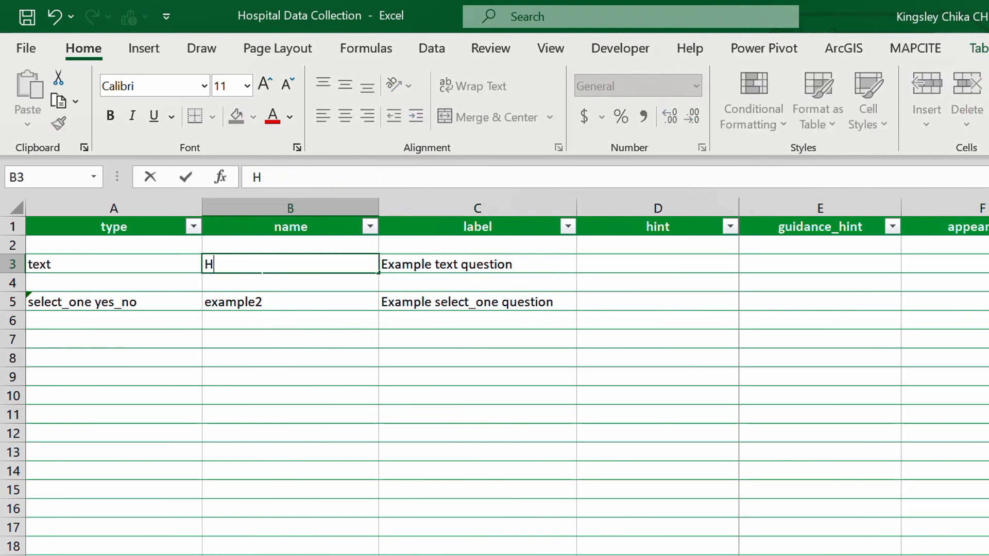
type("osptil")
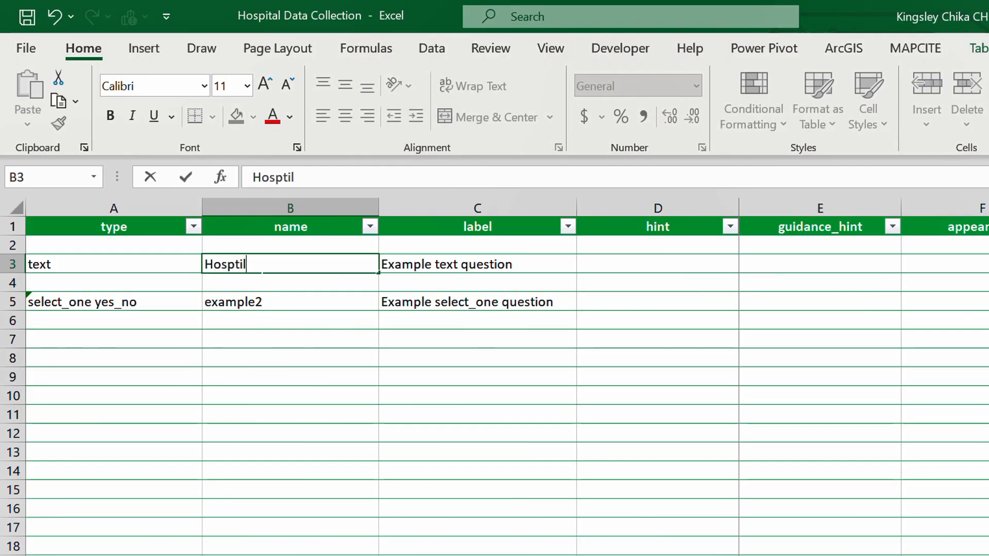
key("BackSpace")
type("a")
key("BackSpace")
key("BackSpace")
type("ial")
key("BackSpace")
key("BackSpace")
key("BackSpace")
key("BackSpace")
key("BackSpace")
key("BackSpace")
key("BackSpace")
key("BackSpace")
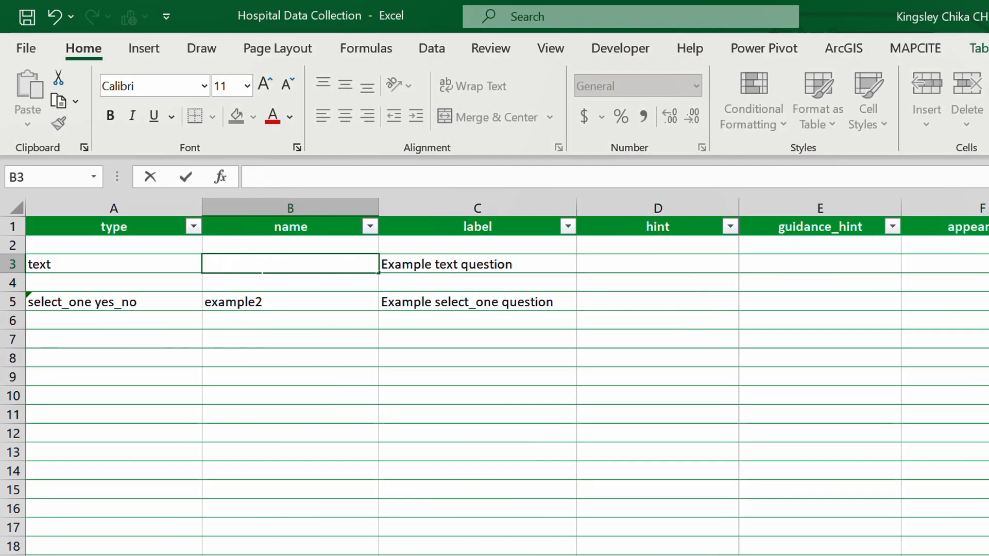
- Set the text question's name in row 3 to hosp_name and its label to "What is the Hospital Name"
type("hosp_name")
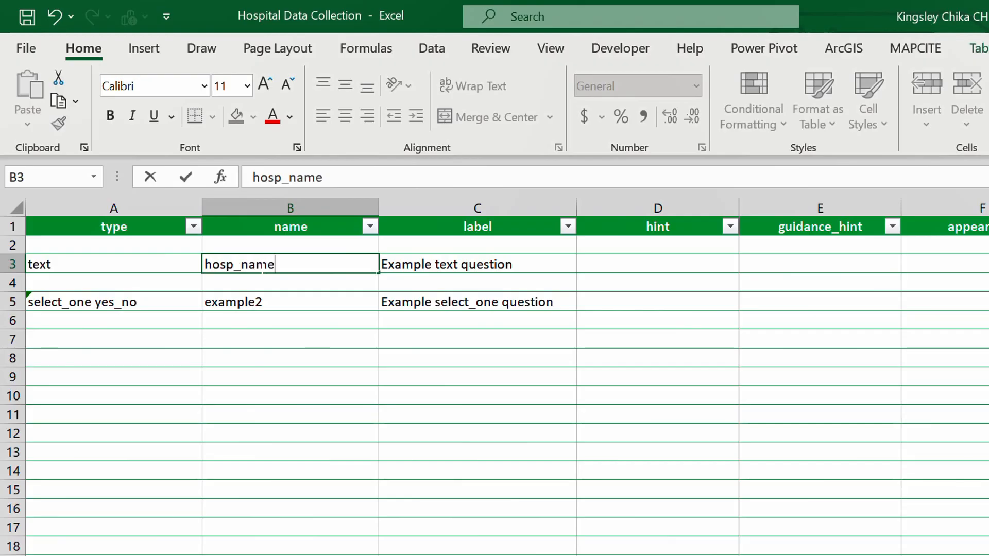
left_click(411, 264)
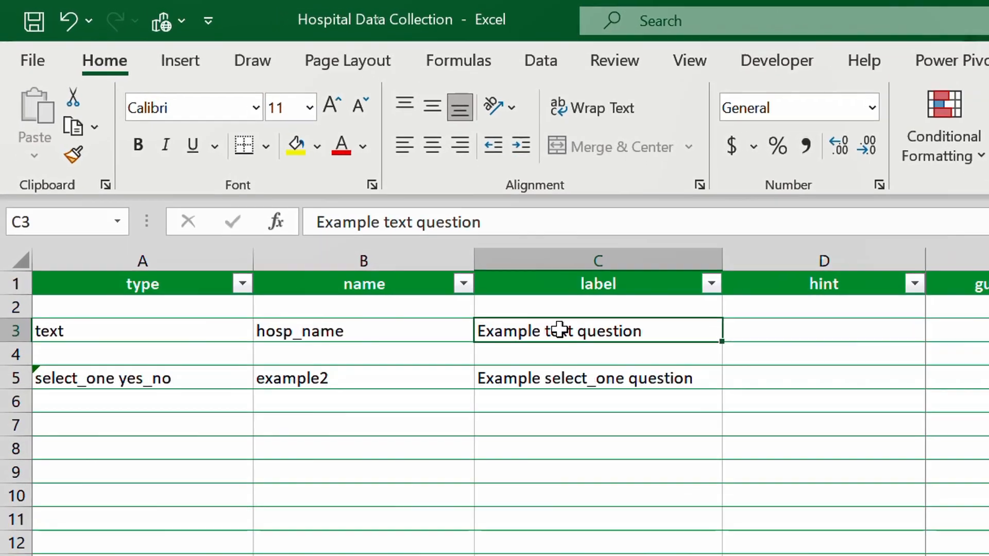
type("W")
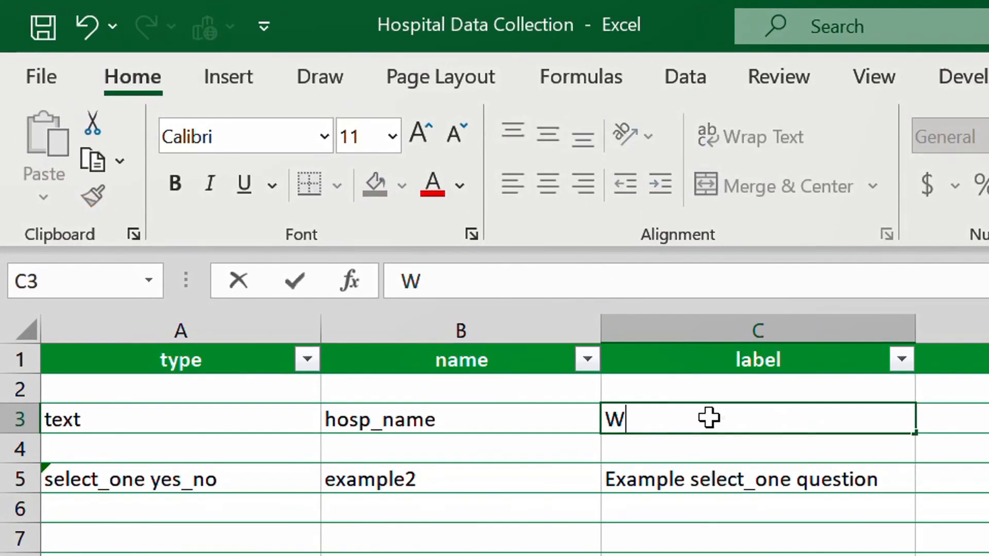
type("hat is the ")
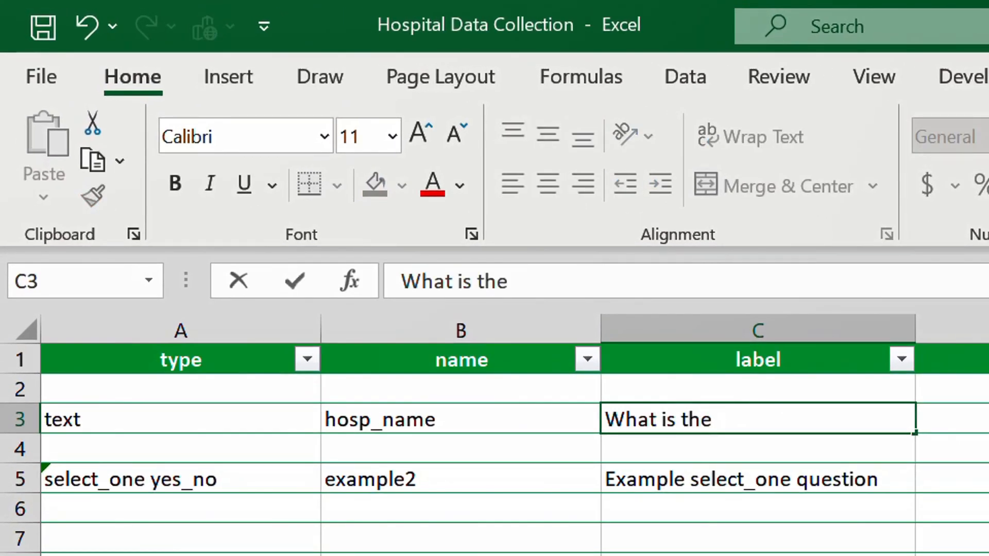
type("Hospital Na")
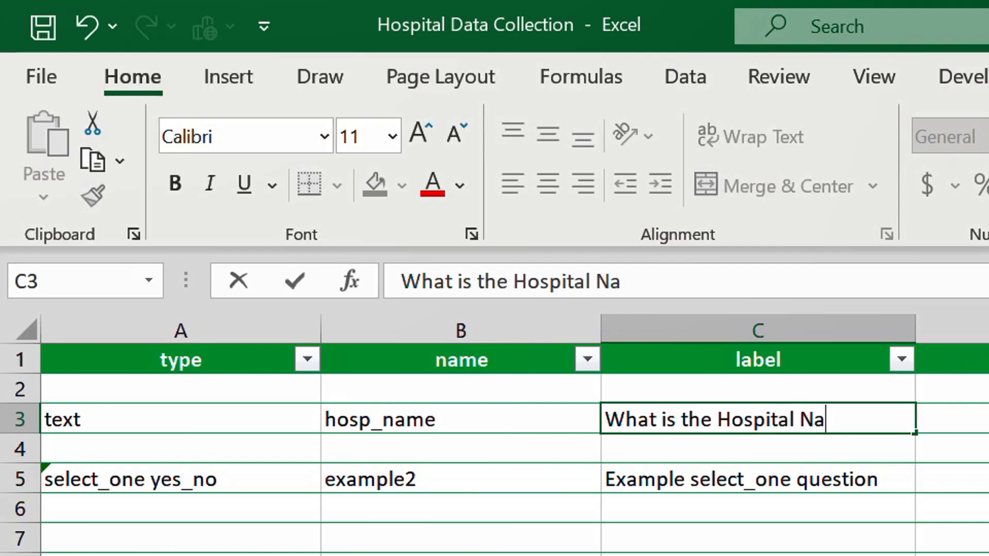
type("me")
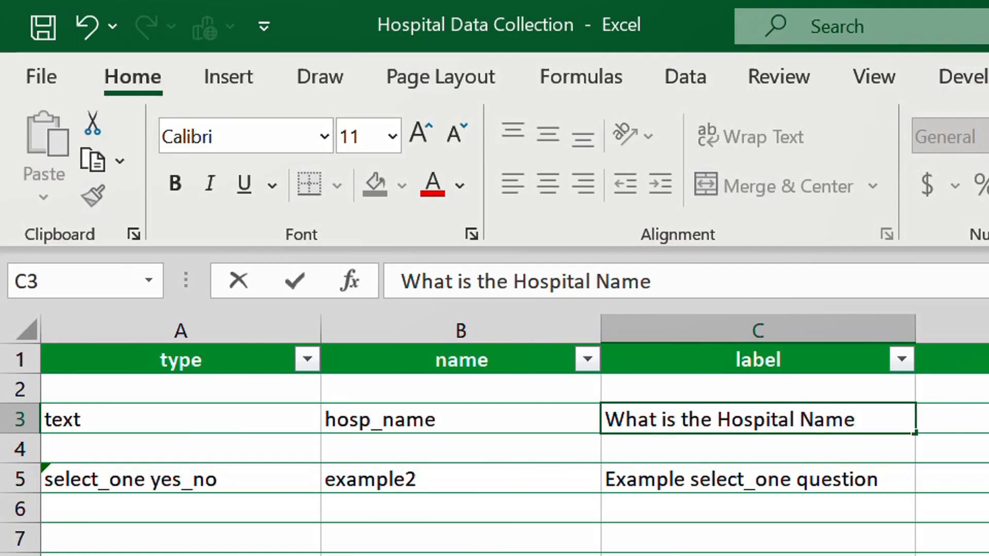
- Review the choices and Question types sheets, then check the text question's type, name and label on the survey sheet
left_click(129, 492)
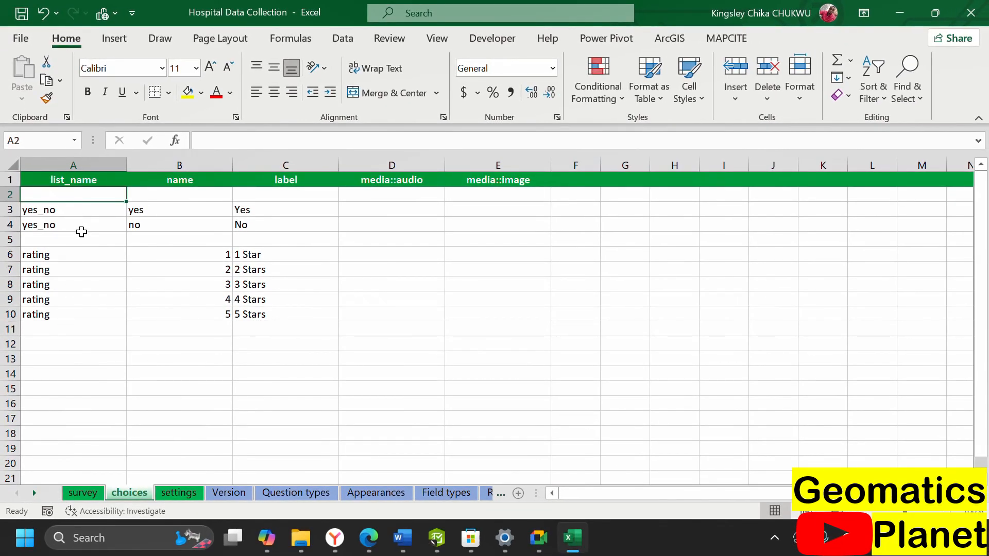
left_click(93, 496)
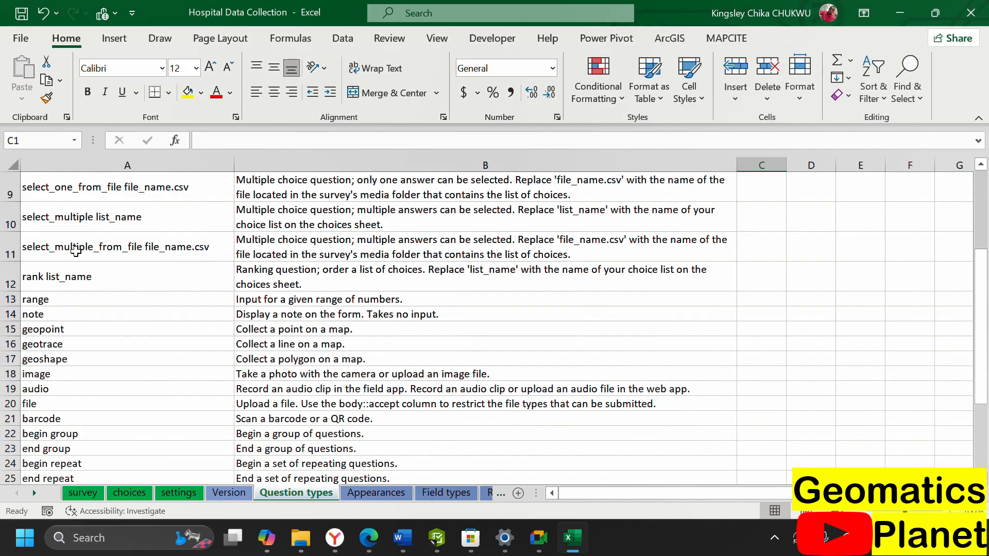
scroll(76, 251, "up", 3)
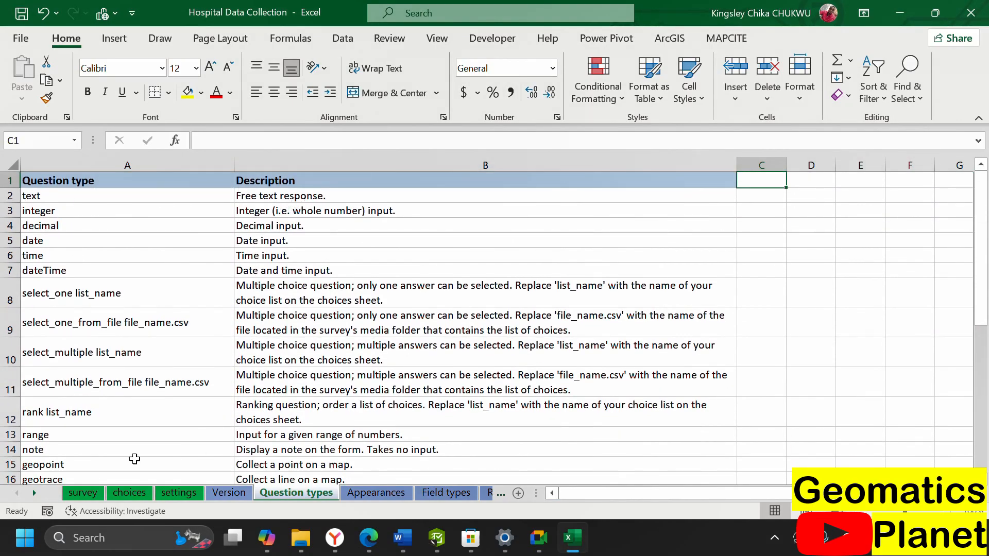
left_click(79, 492)
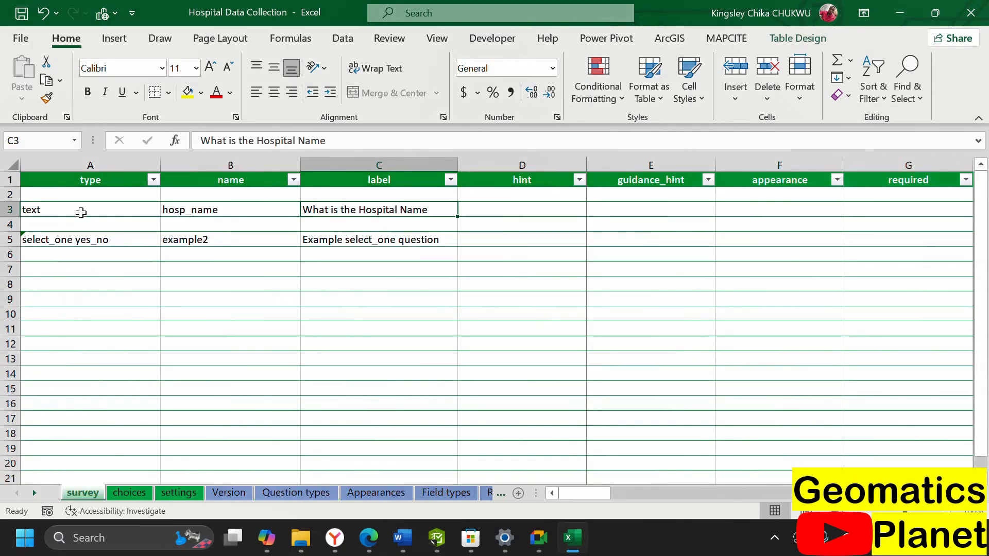
left_click(80, 211)
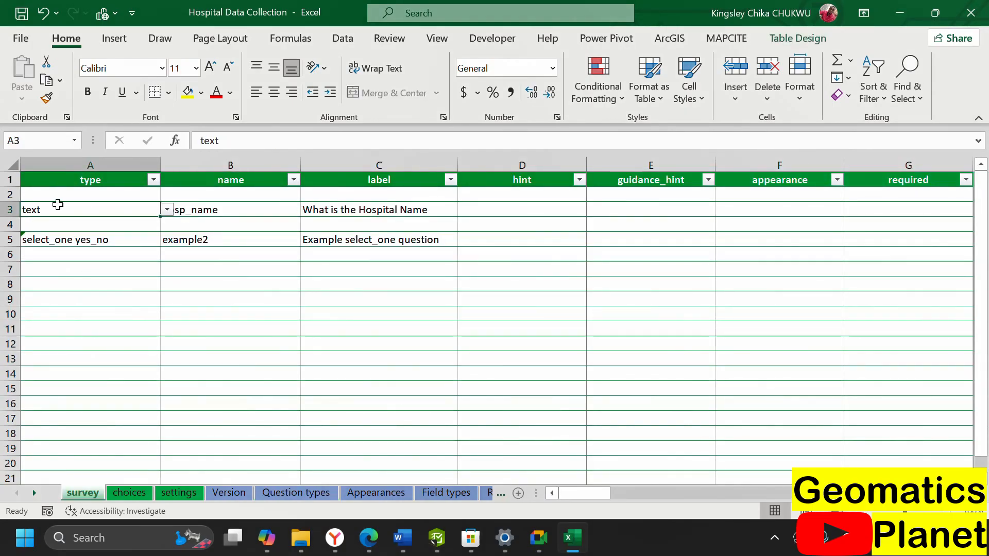
left_click(244, 213)
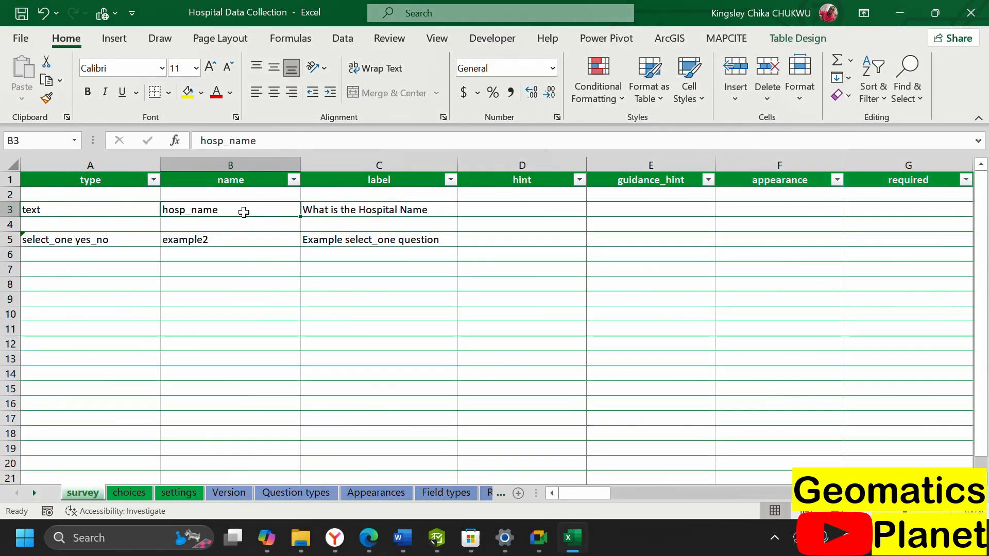
left_click(378, 210)
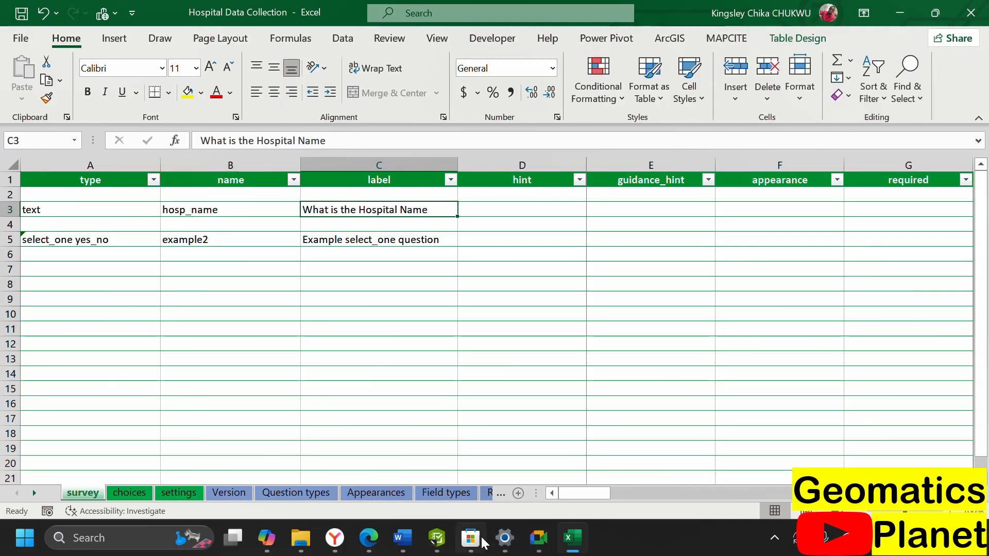
- Check the form preview in Survey123 Connect, then return to Excel and save the XLSForm workbook
left_click(441, 543)
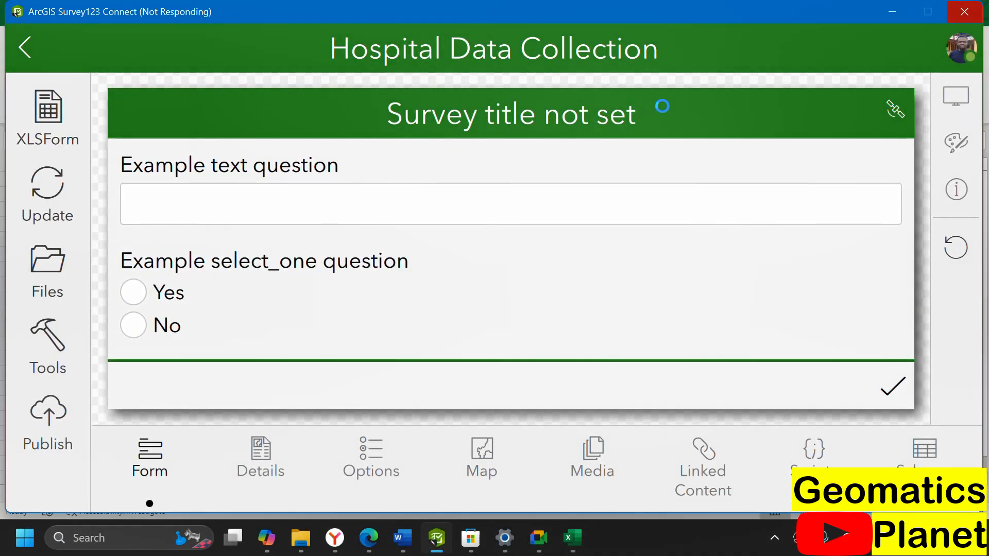
left_click(580, 548)
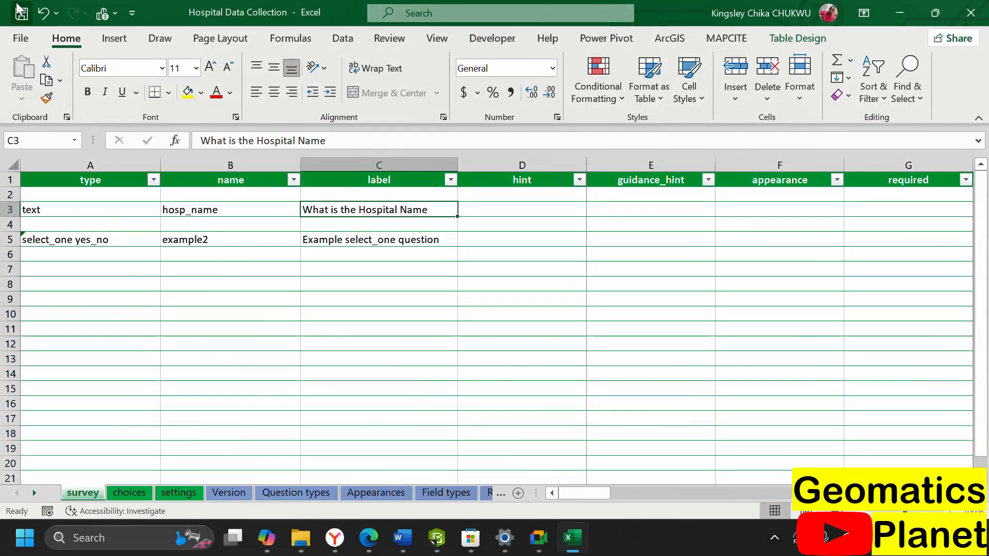
left_click(19, 10)
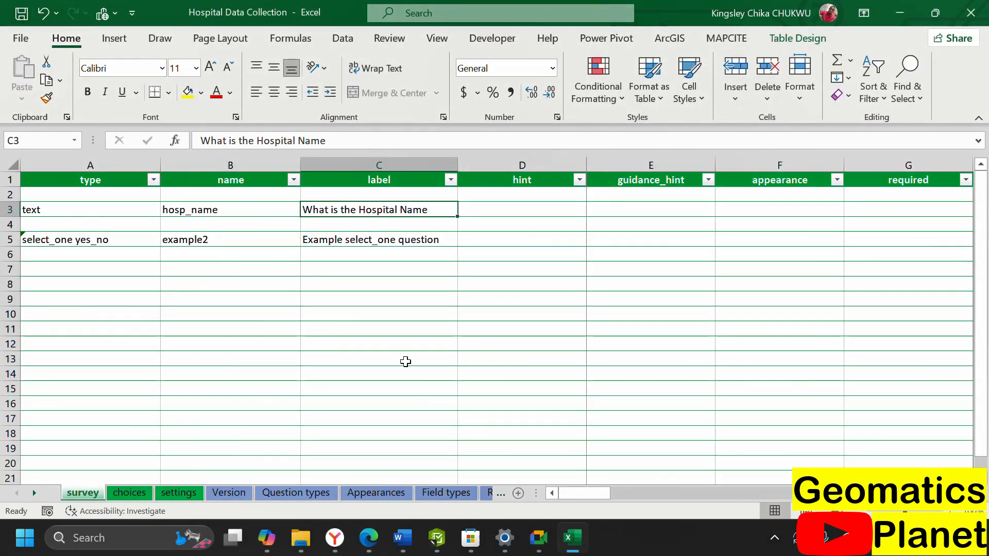
- Switch to ArcGIS Survey123 Connect and force the unresponsive program to close
left_click(444, 546)
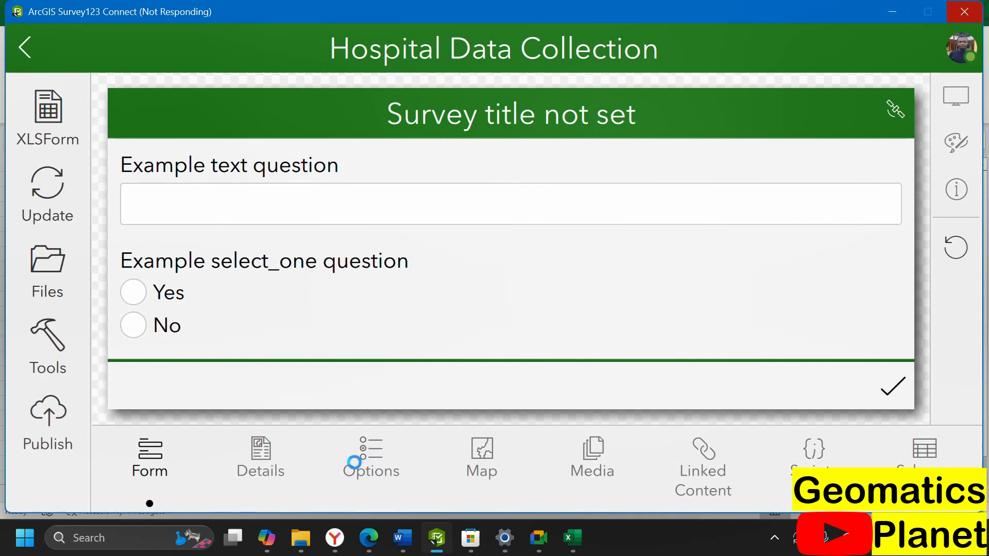
left_click(353, 461)
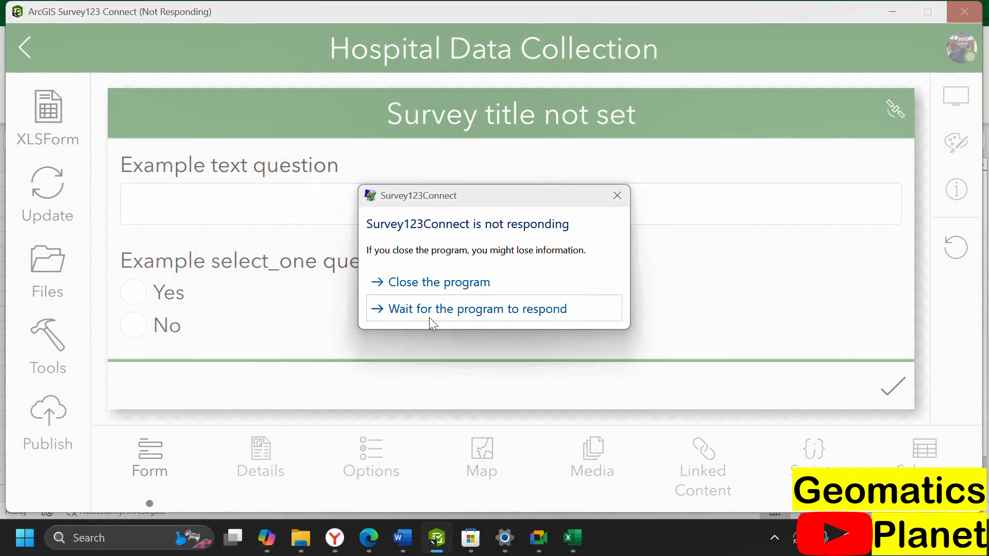
left_click(440, 287)
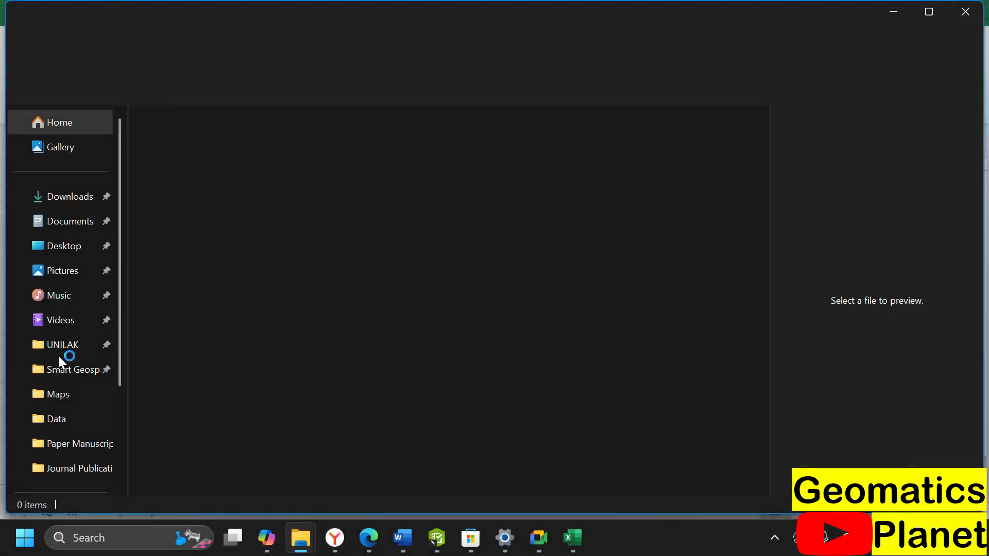
- Check the local disk's storage under This PC in File Explorer, then minimize the open windows
scroll(66, 443, "down", 3)
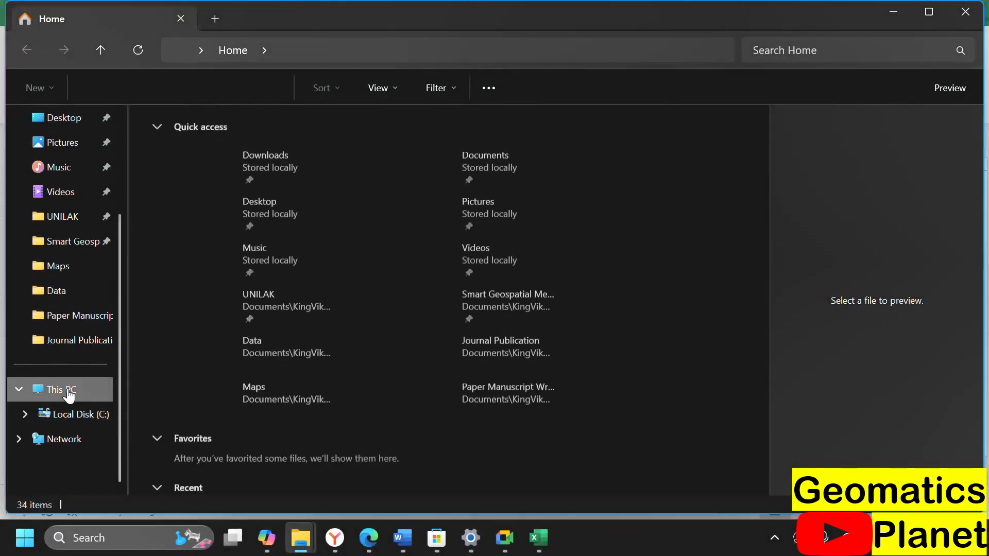
left_click(69, 393)
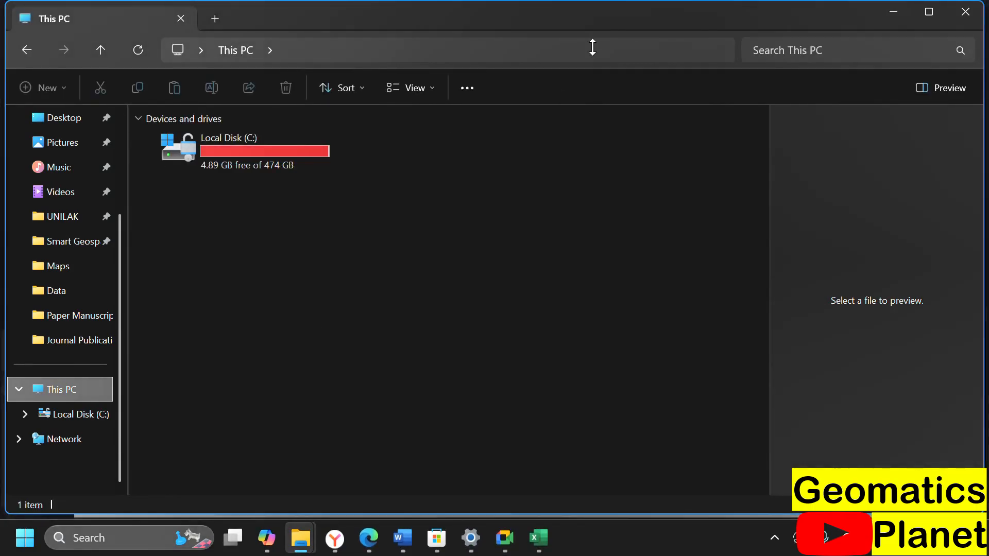
left_click(899, 6)
left_click(898, 10)
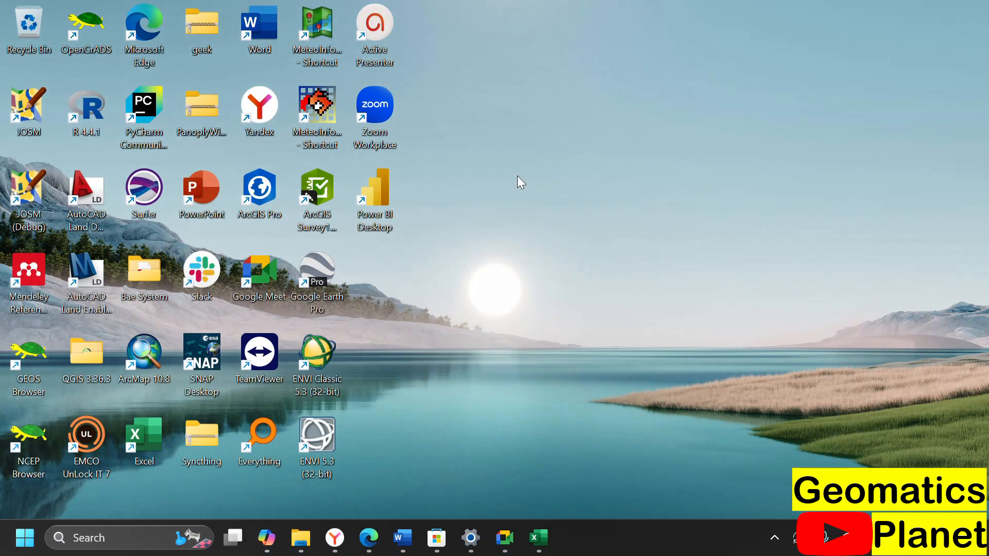
- Close the Excel workbook, relaunch ArcGIS Survey123 Connect and update the Hospital Data Collection survey from the modified XLSForm
left_click(533, 532)
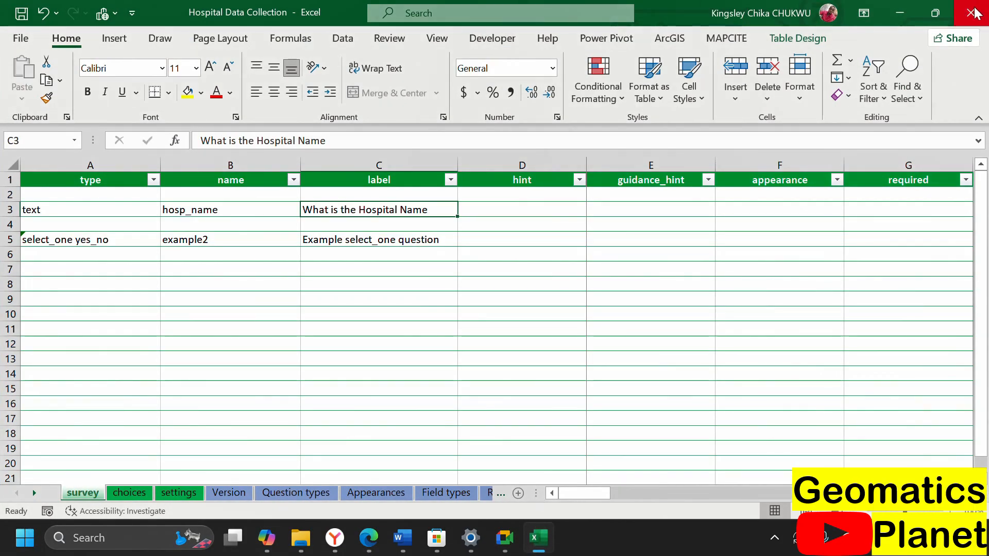
left_click(971, 13)
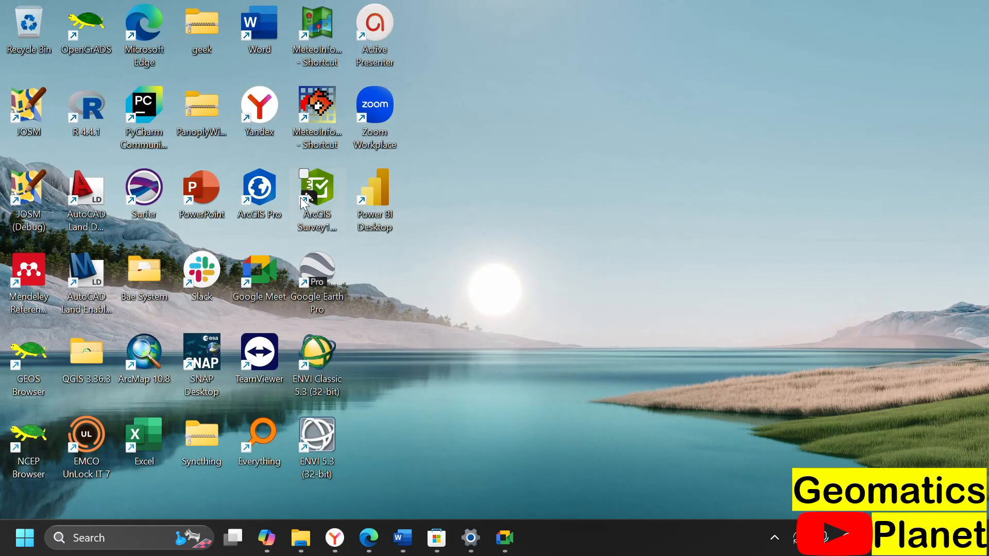
double_click(325, 195)
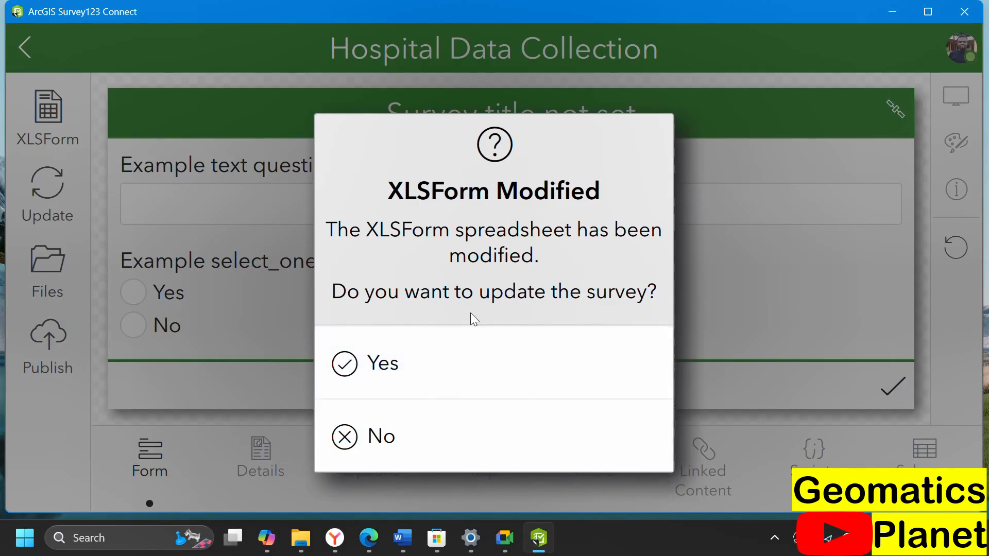
left_click(436, 363)
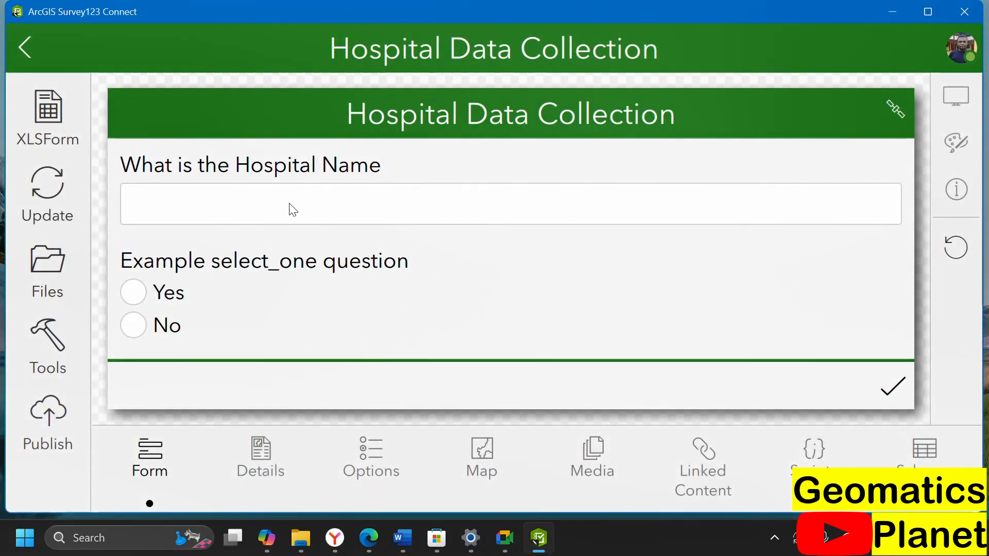
left_click(206, 211)
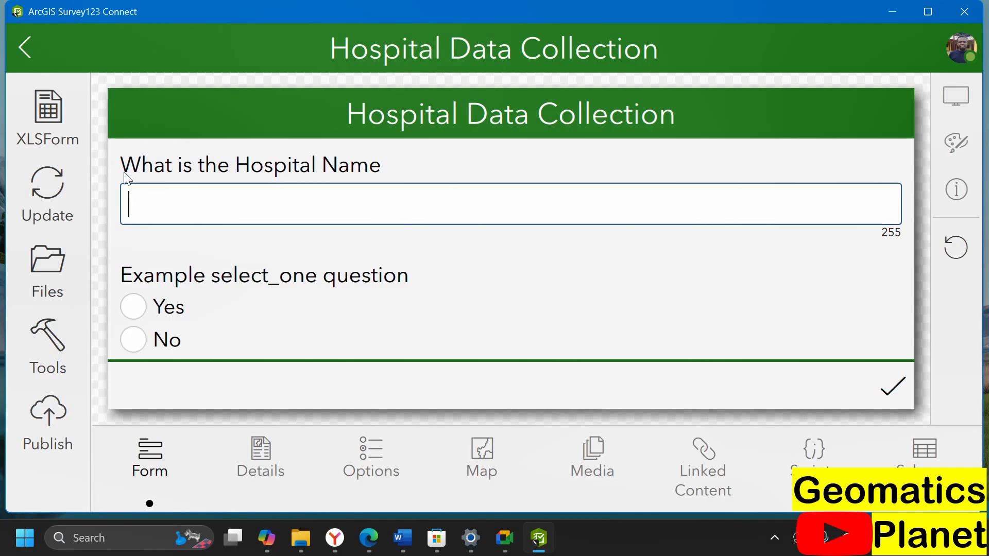
- Reopen the XLSForm in Excel and set the hosp_name question's hint to "Please enter the Name of the Hospital"
left_click(57, 139)
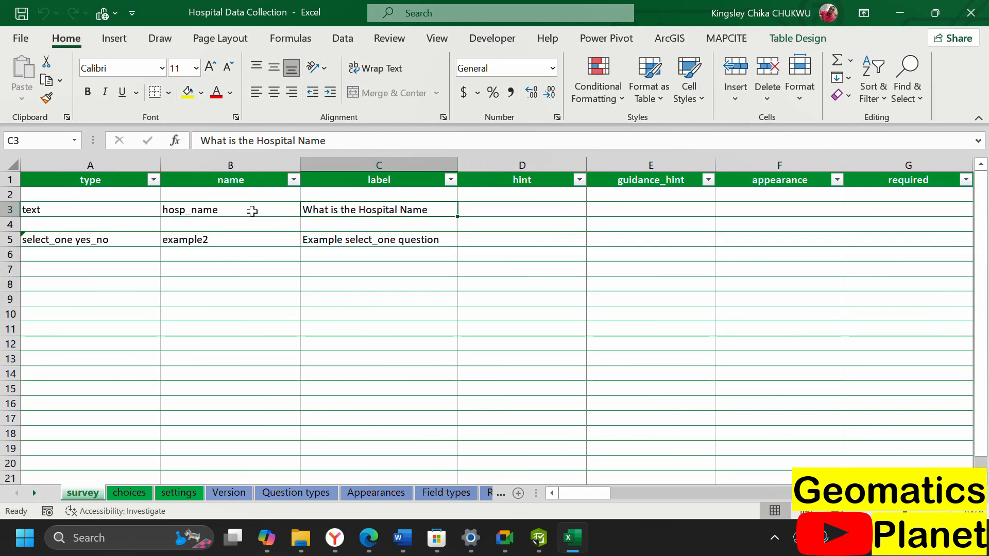
left_click(478, 207)
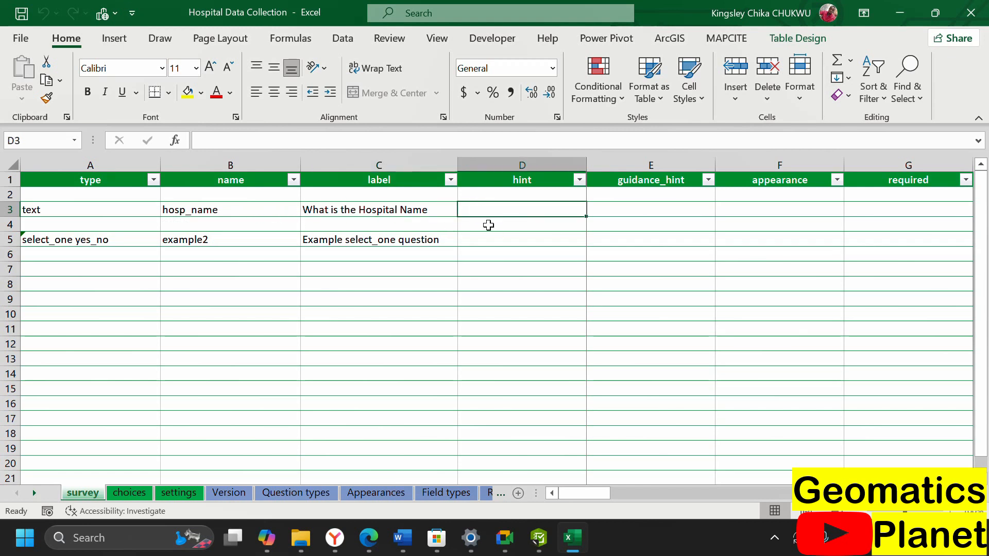
type("Plea")
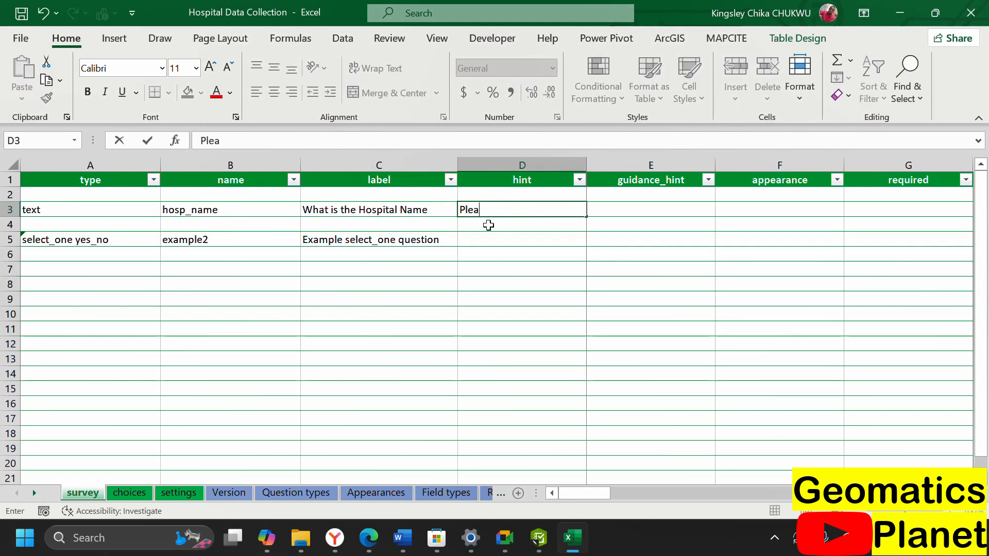
type("se enter the Name of")
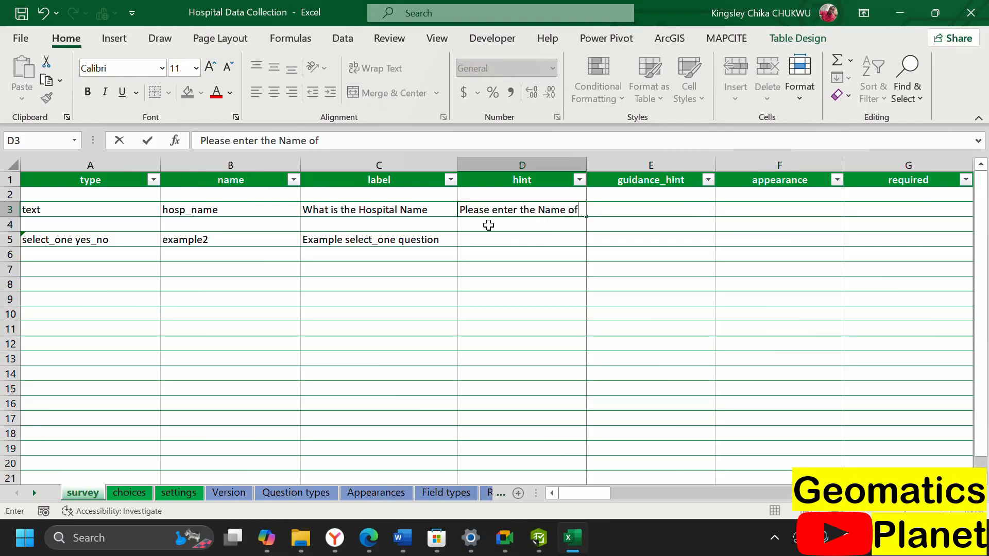
type(" the Hos")
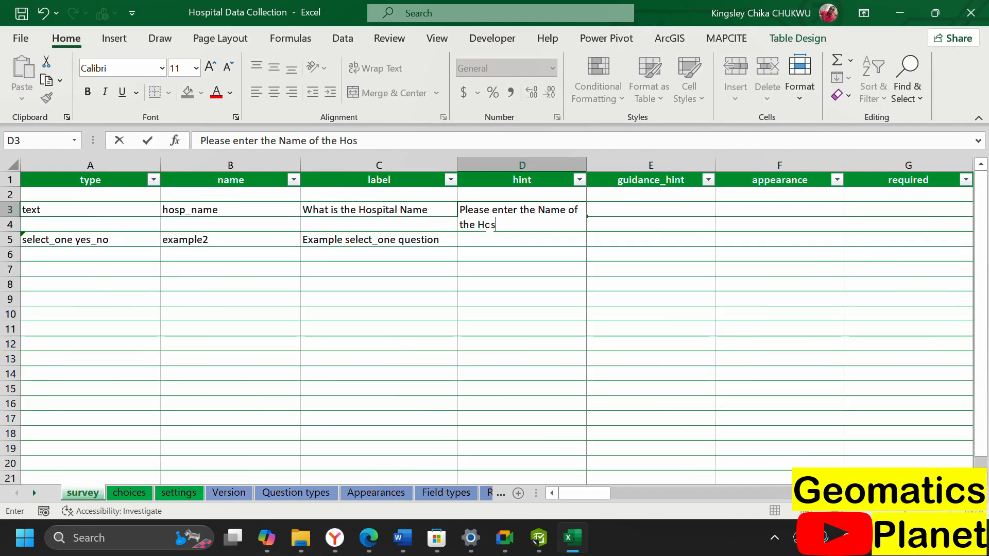
type("pital")
left_click(524, 295)
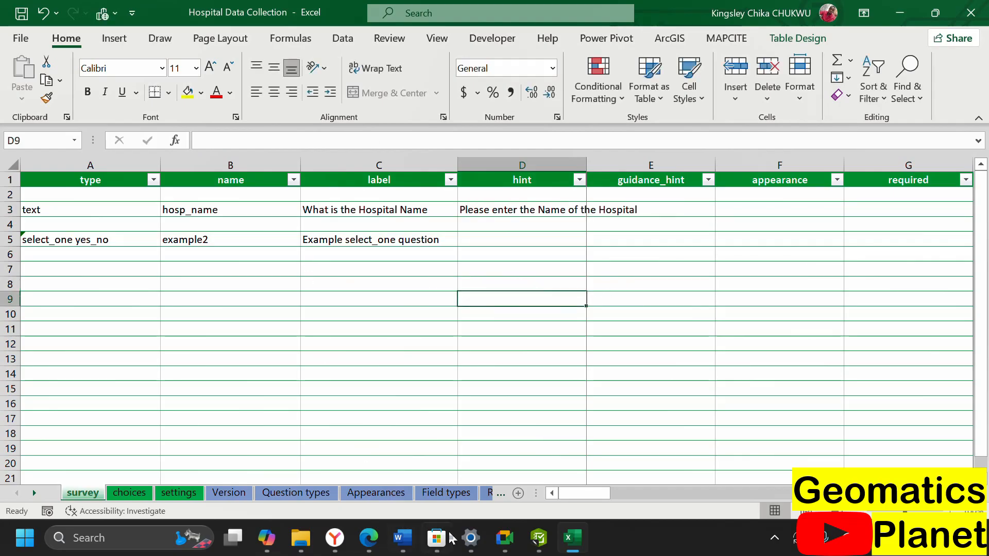
- Save the XLSForm workbook and switch to Survey123 Connect to refresh the form preview with the new hint
left_click(540, 545)
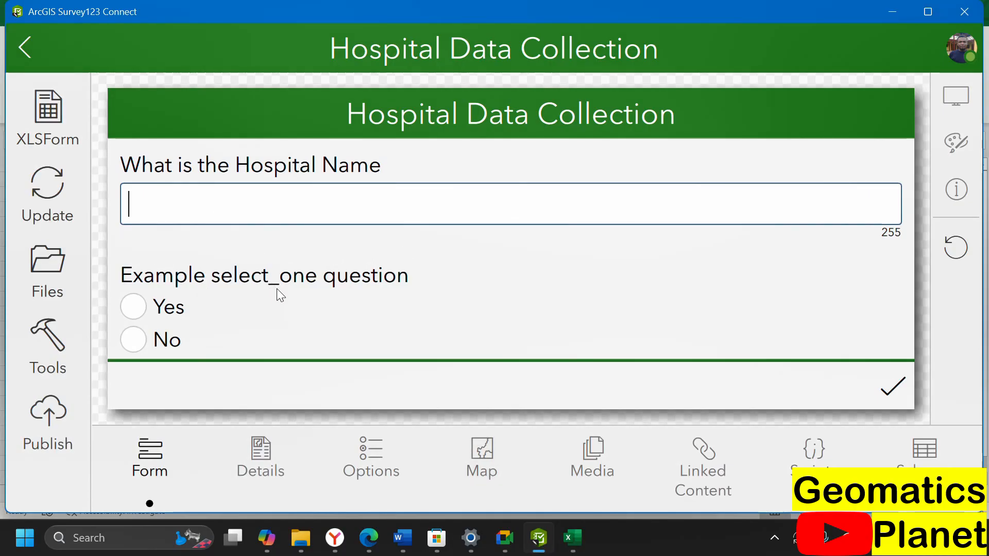
left_click(572, 537)
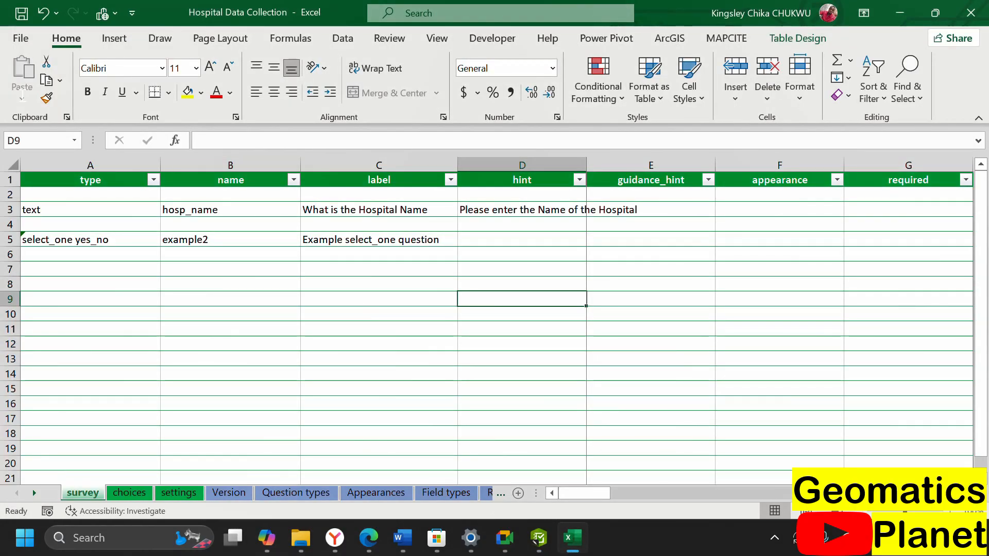
left_click(16, 20)
left_click(540, 547)
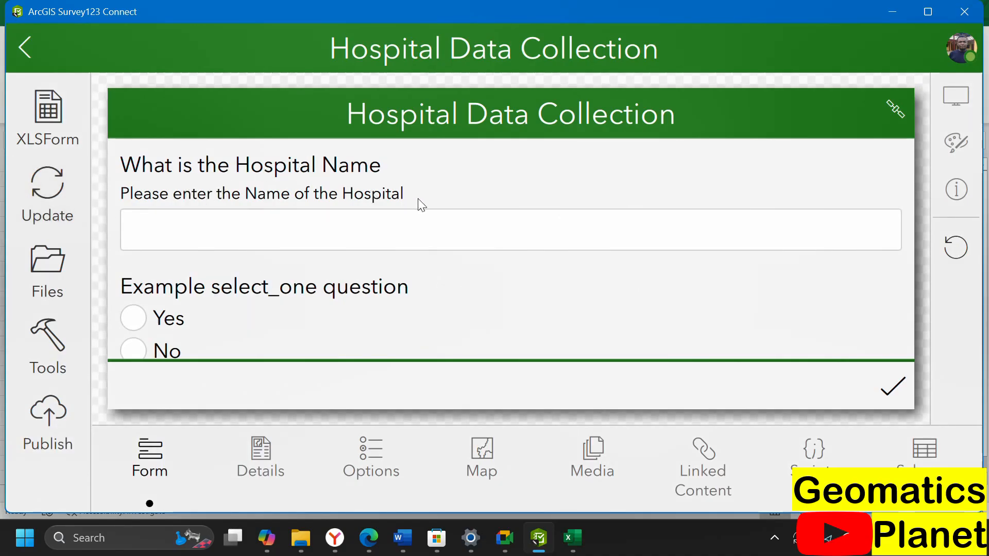
- Return to Excel, review rows 3 and 4 of the survey sheet, and open the choices sheet to examine its lists
left_click(579, 540)
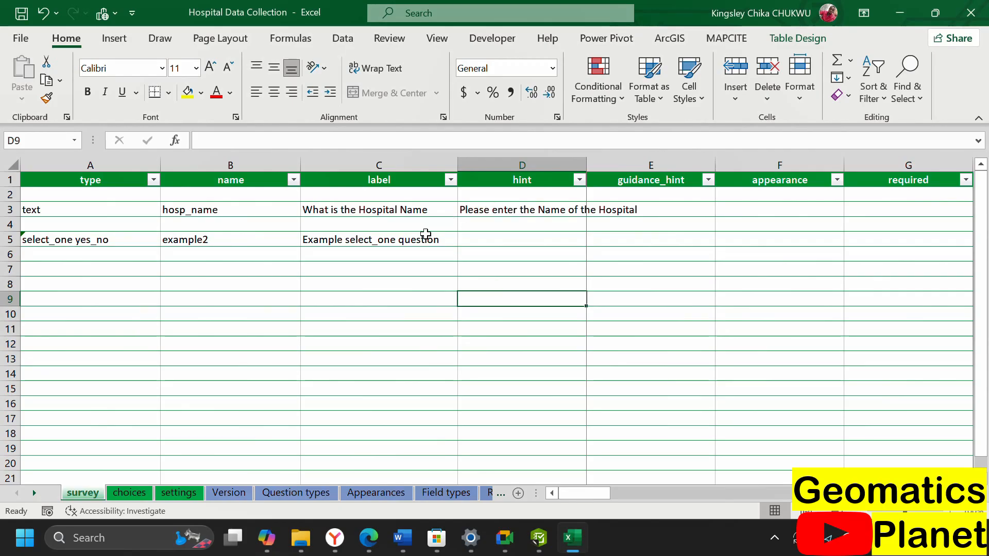
left_click(99, 226)
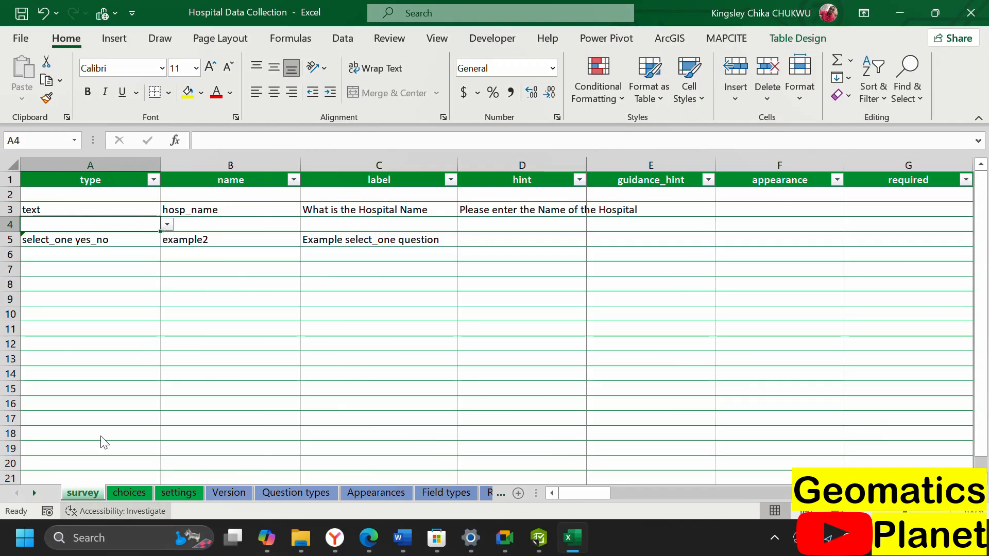
left_click(79, 211)
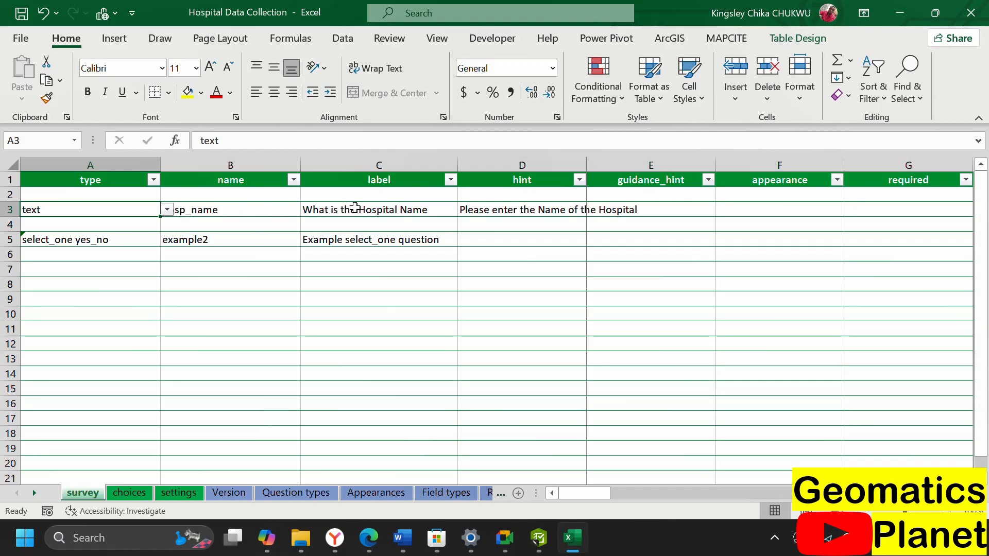
left_click(158, 224)
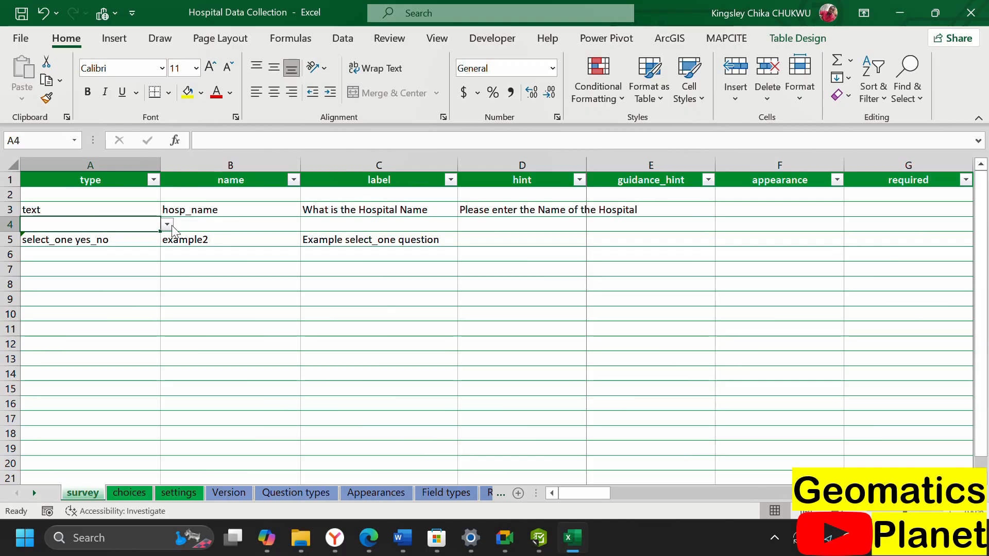
left_click(128, 493)
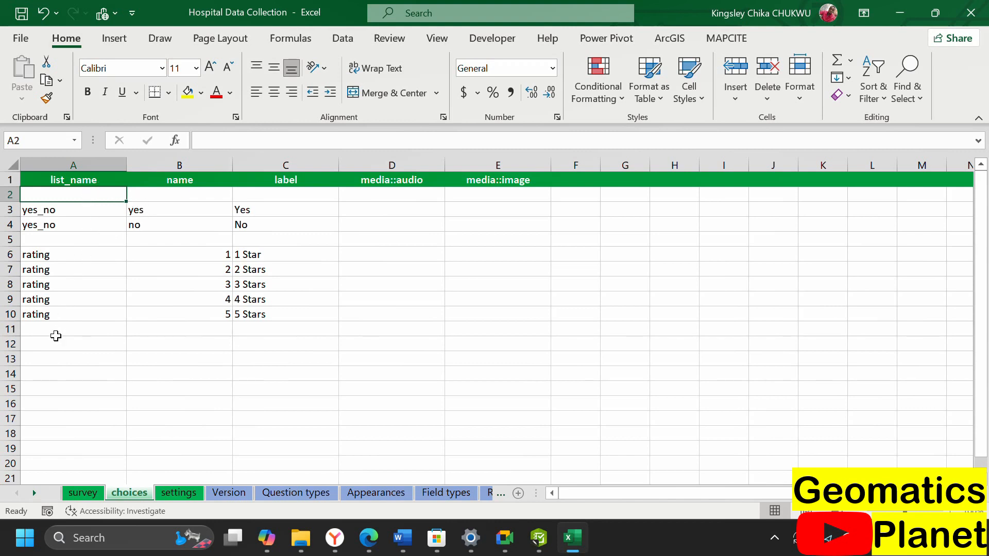
- Start a new choice list in row 11 of the choices sheet by entering "state" as its list_name
left_click(87, 332)
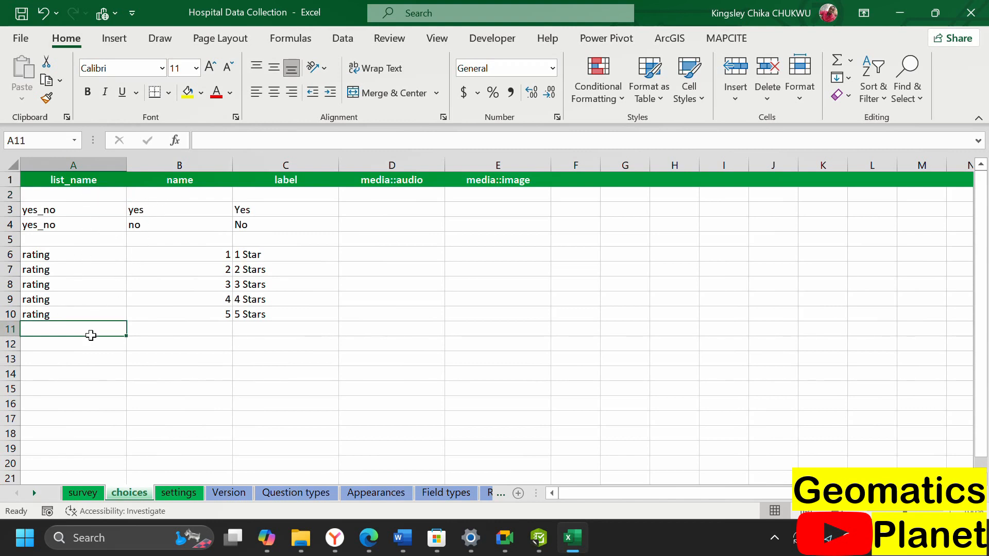
type("state")
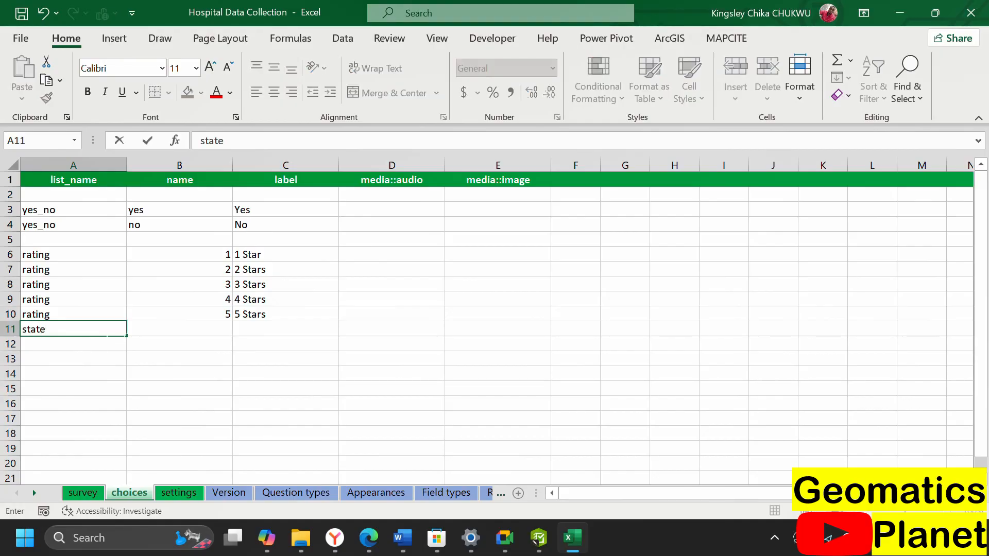
left_click(154, 330)
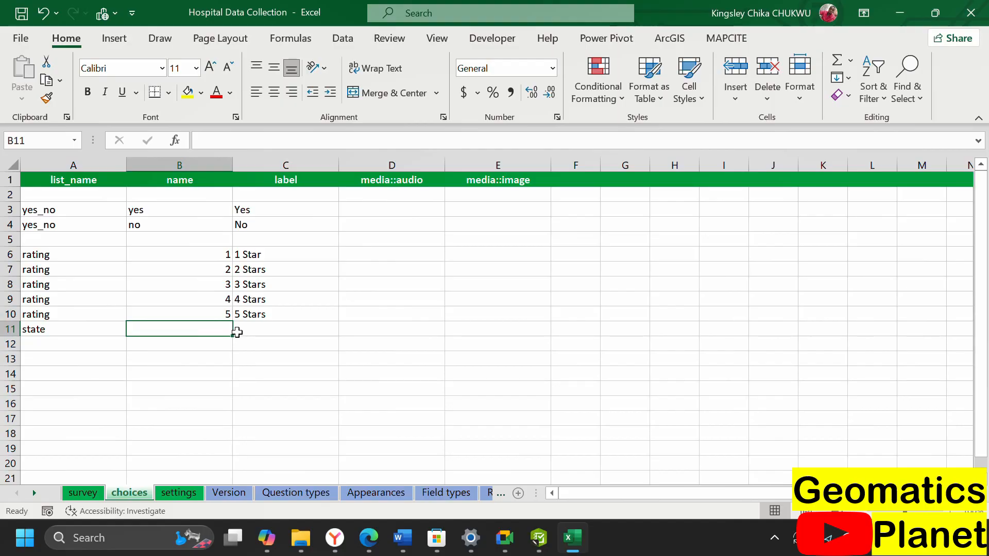
left_click(70, 329)
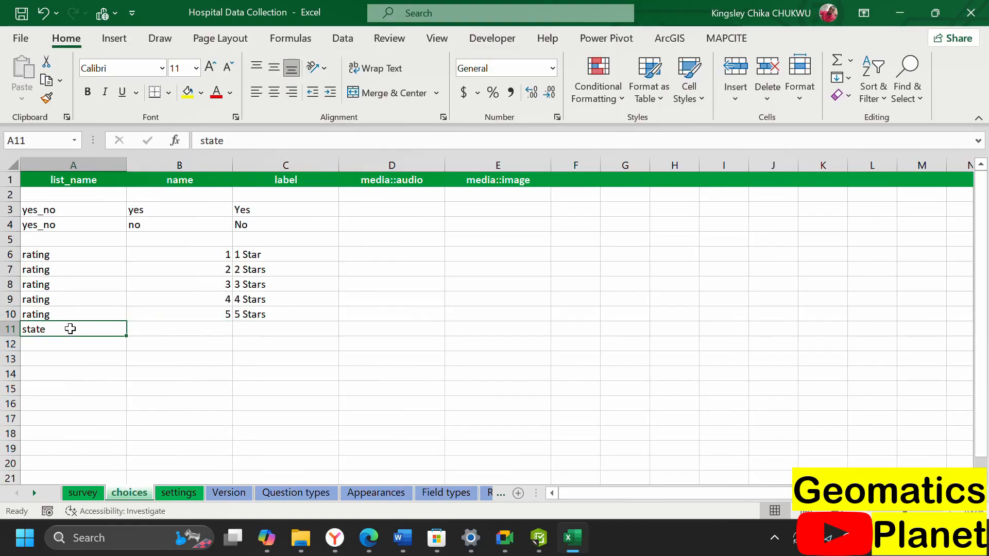
left_click(165, 329)
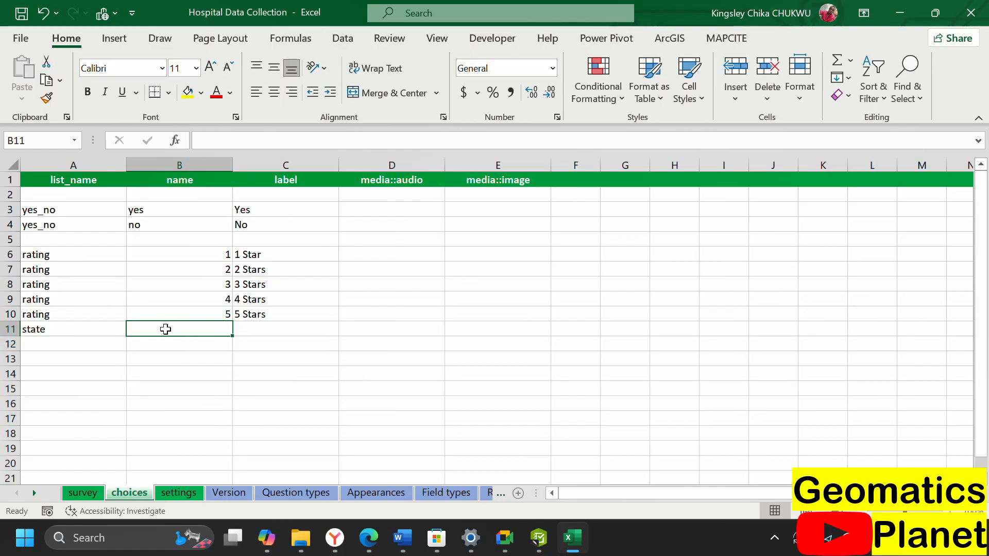
- Switch to the Edge browser and search the web for "Nigeria a state Names" in a new tab
mouse_move(273, 537)
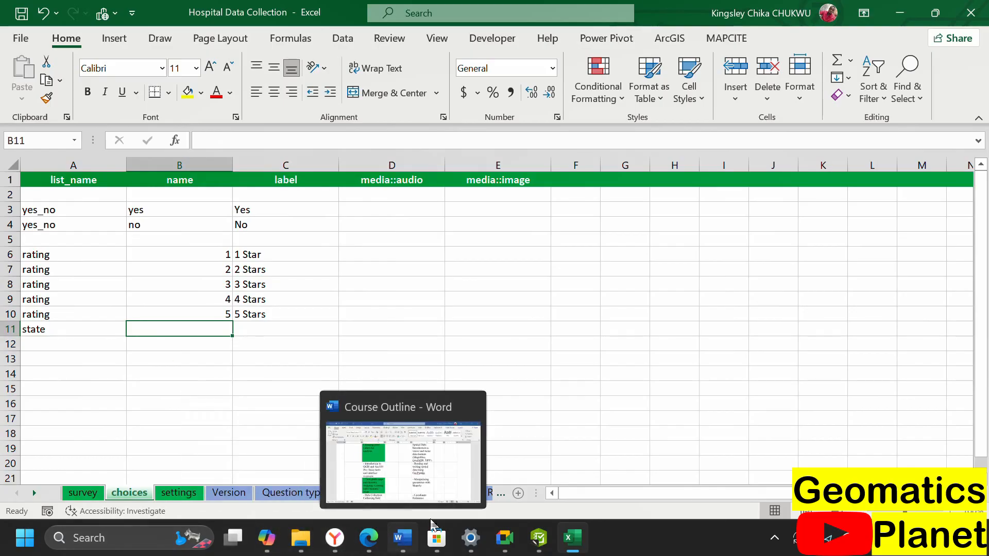
mouse_move(367, 537)
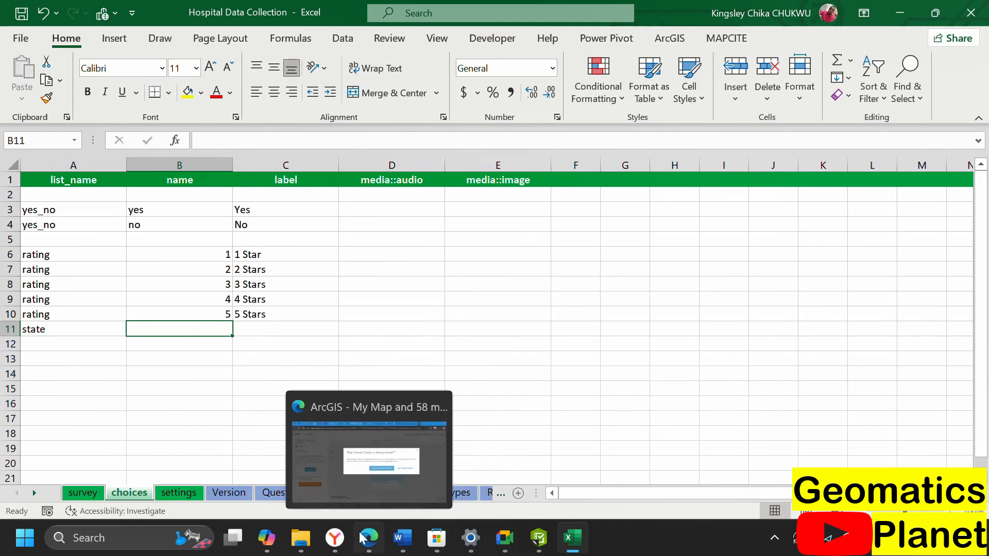
left_click(434, 438)
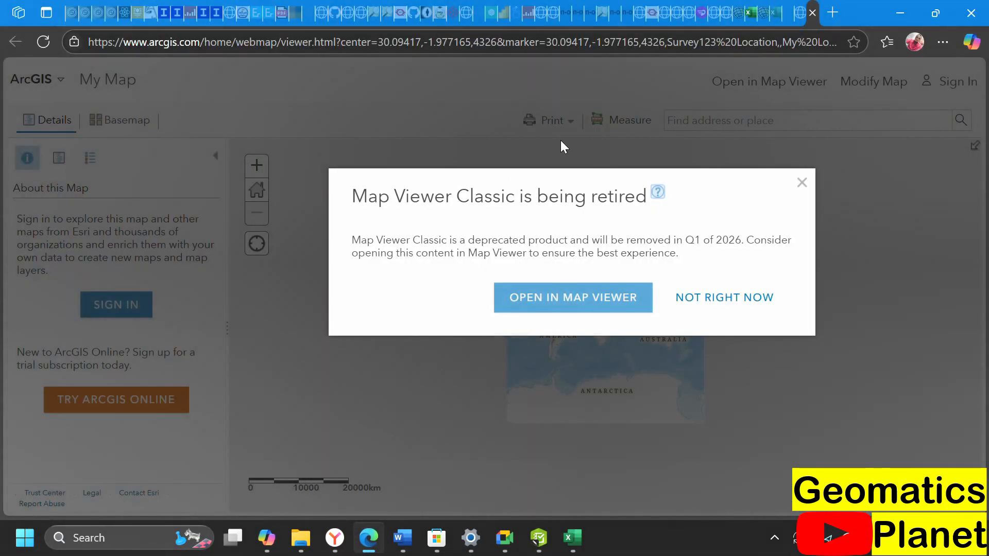
left_click(832, 13)
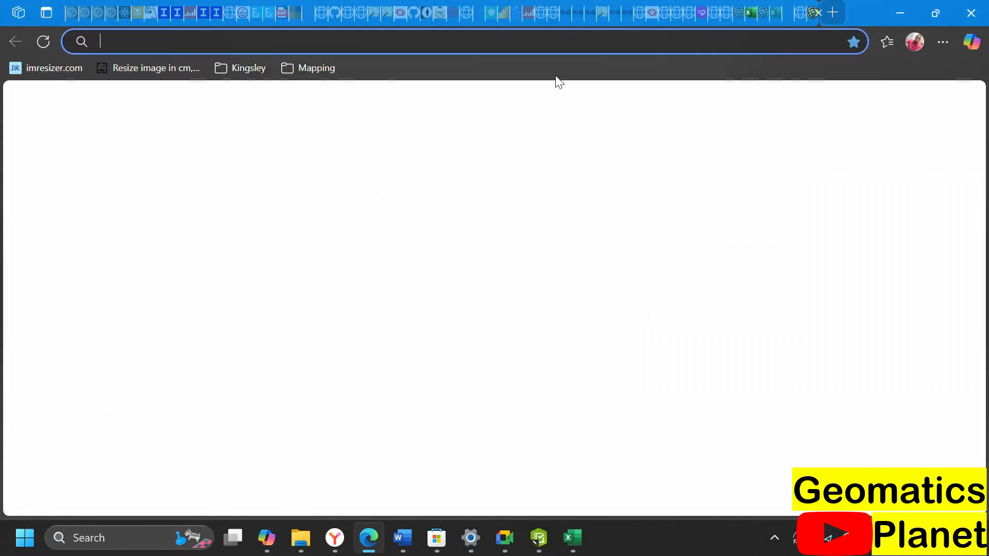
type("Ni")
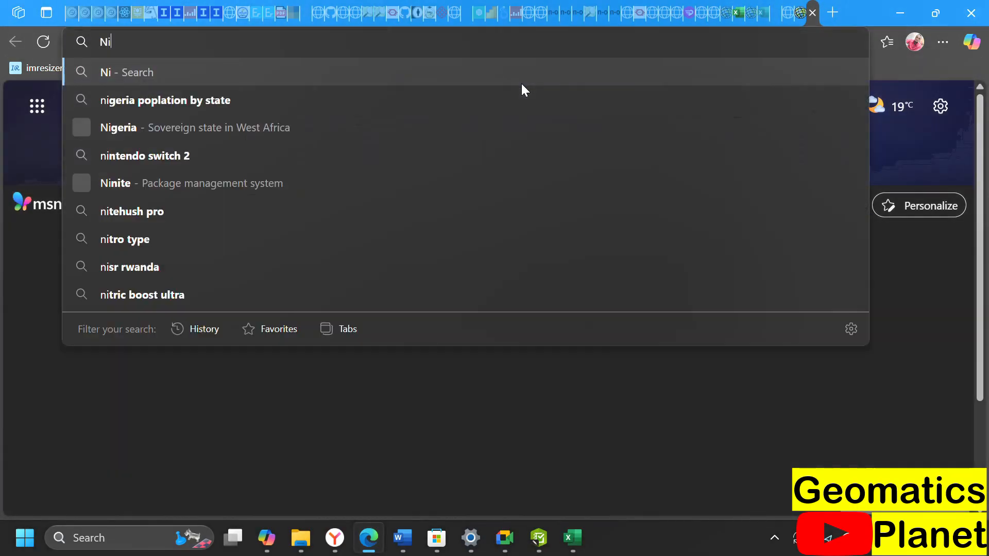
type("geria ")
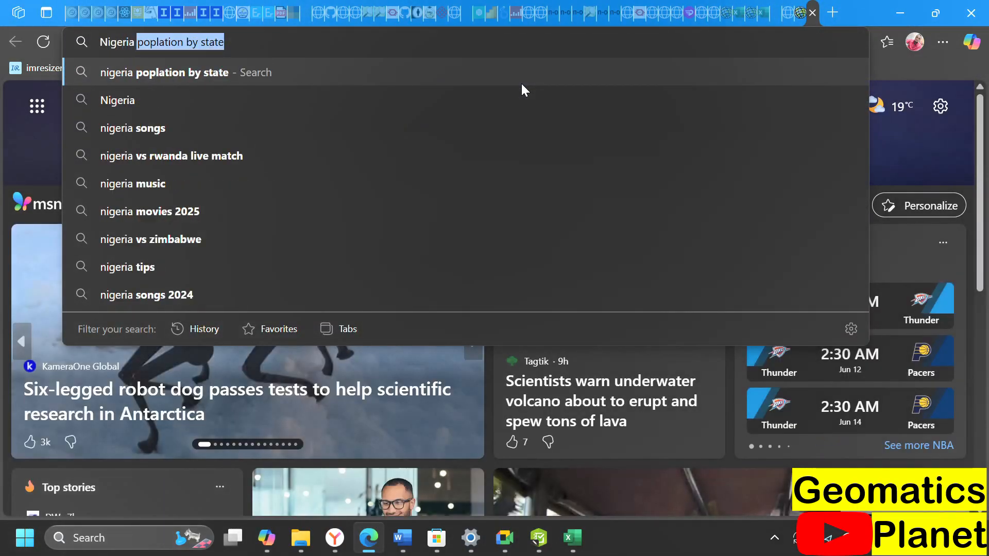
type("a stat")
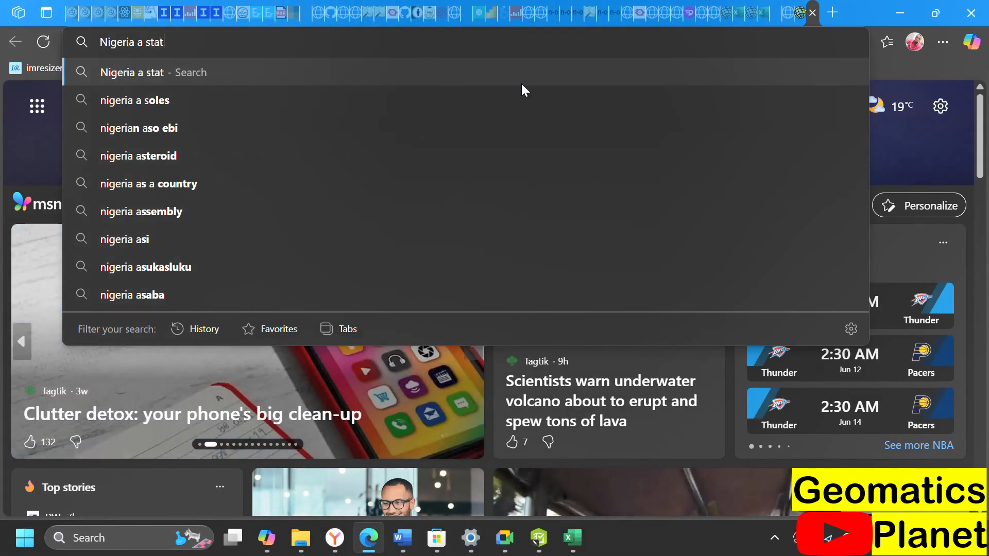
type("e Names")
key("Return")
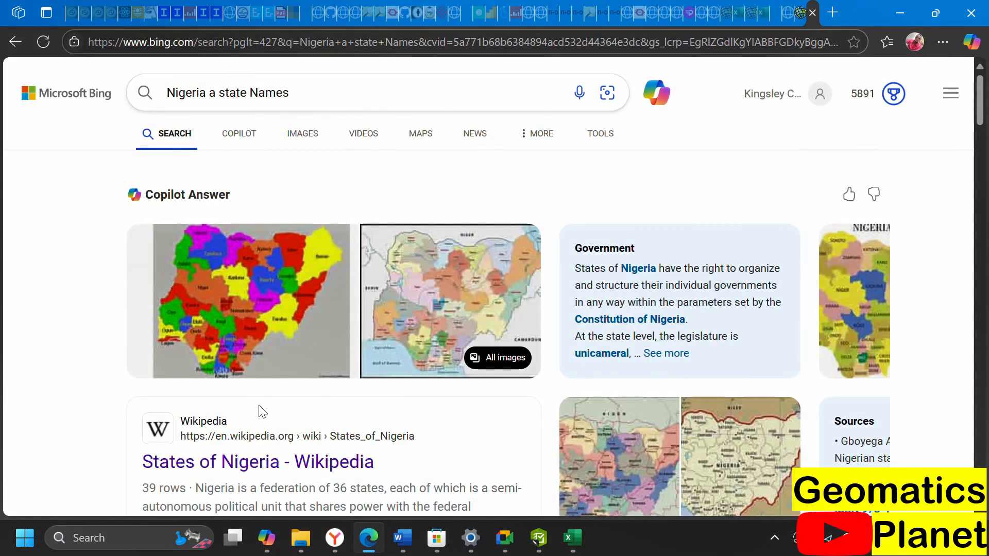
- Find the numbered list of Nigerian states and capitals in the search results and copy it from Abia to Federal Capital Territory (FCT)
scroll(272, 395, "up", 5)
scroll(272, 396, "down", 15)
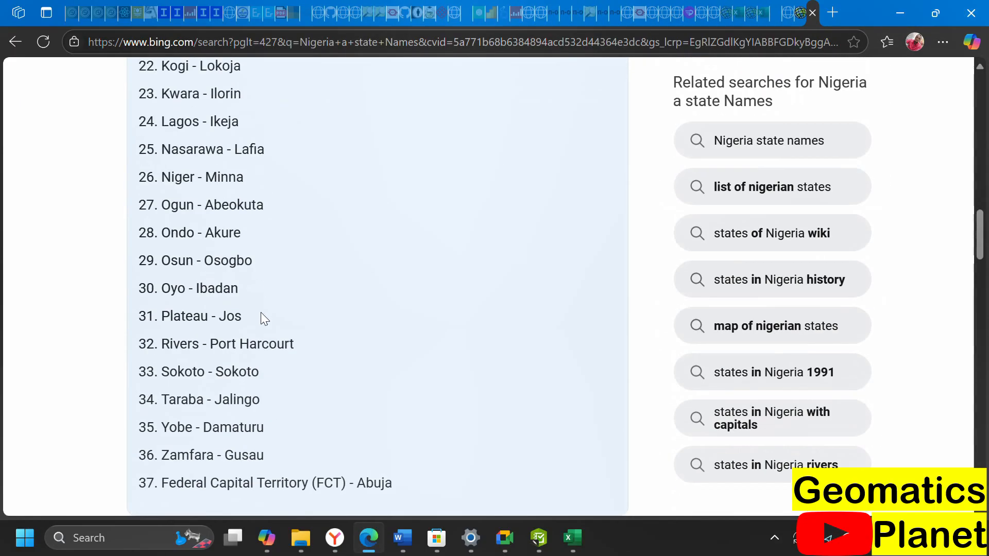
scroll(242, 345, "down", 5)
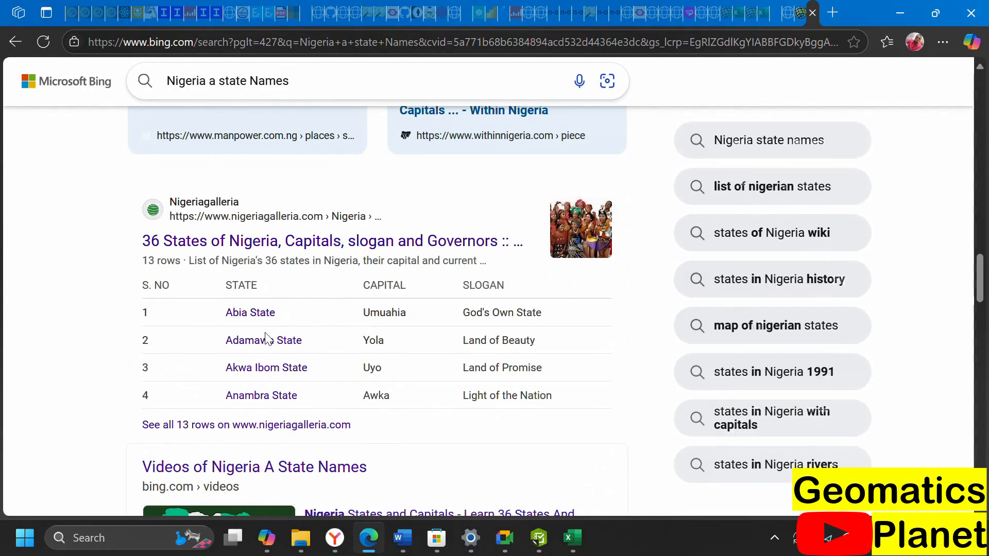
scroll(278, 336, "down", 5)
scroll(320, 287, "up", 20)
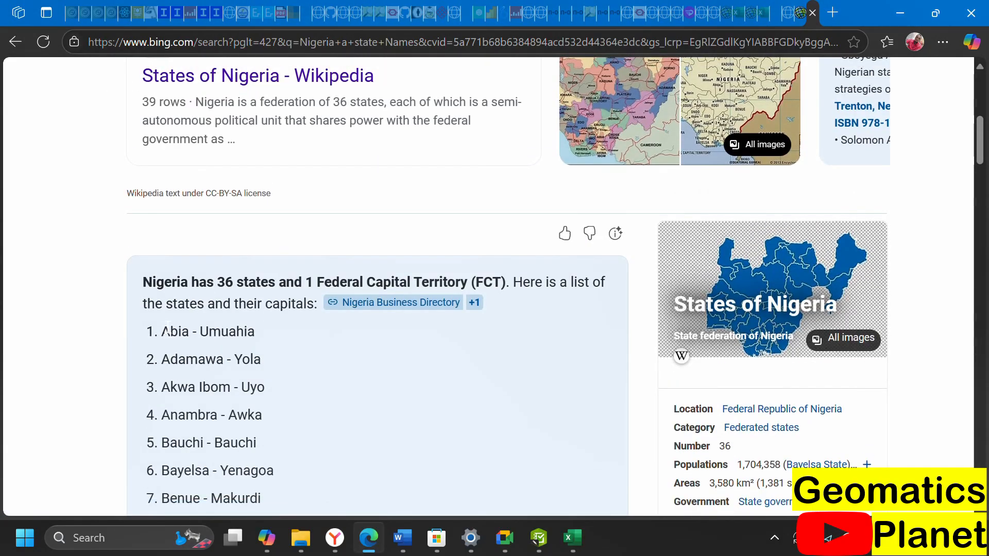
left_click_drag(162, 338, 395, 319)
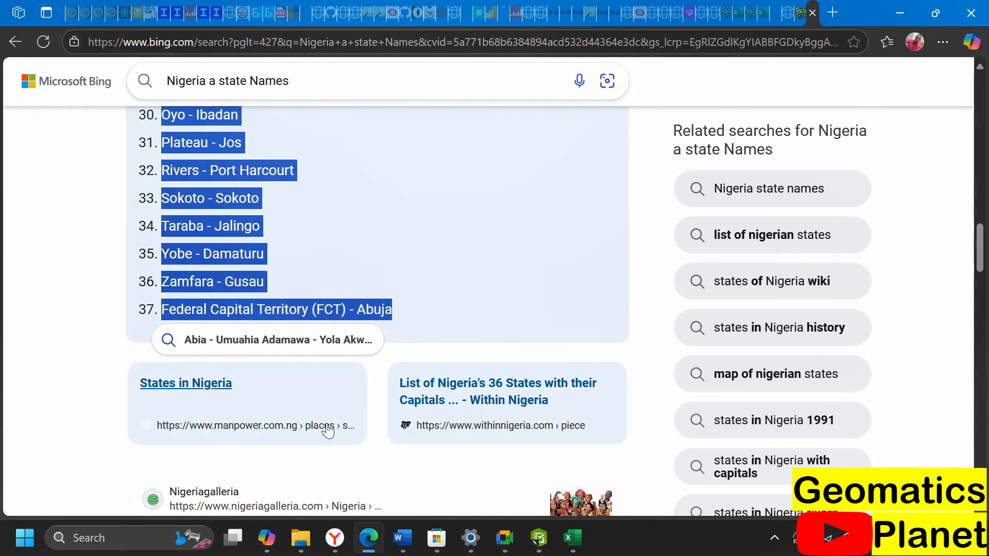
- Switch to Copilot, paste the copied list and send it with the request "List th name of Nigeria state removing the capital"
left_click(268, 538)
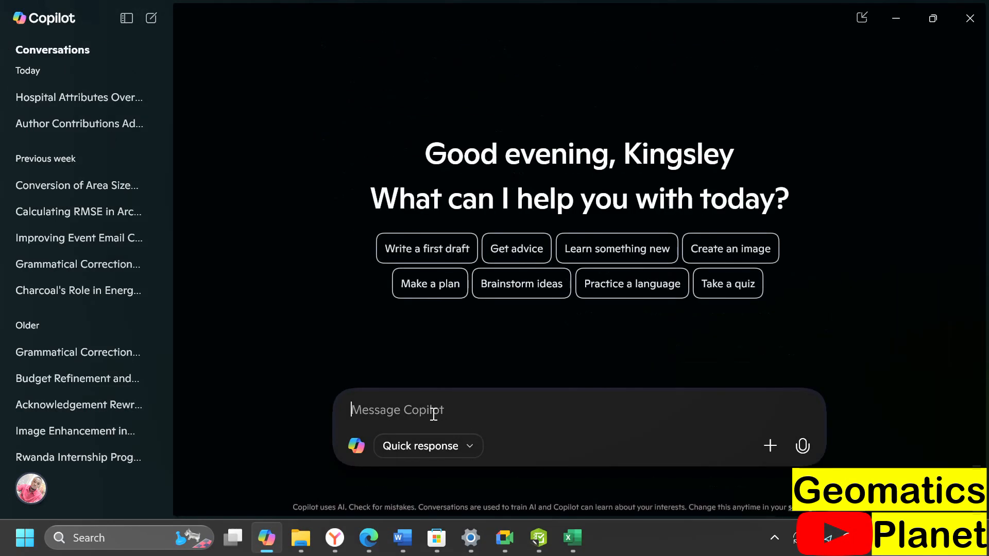
key("ctrl+v")
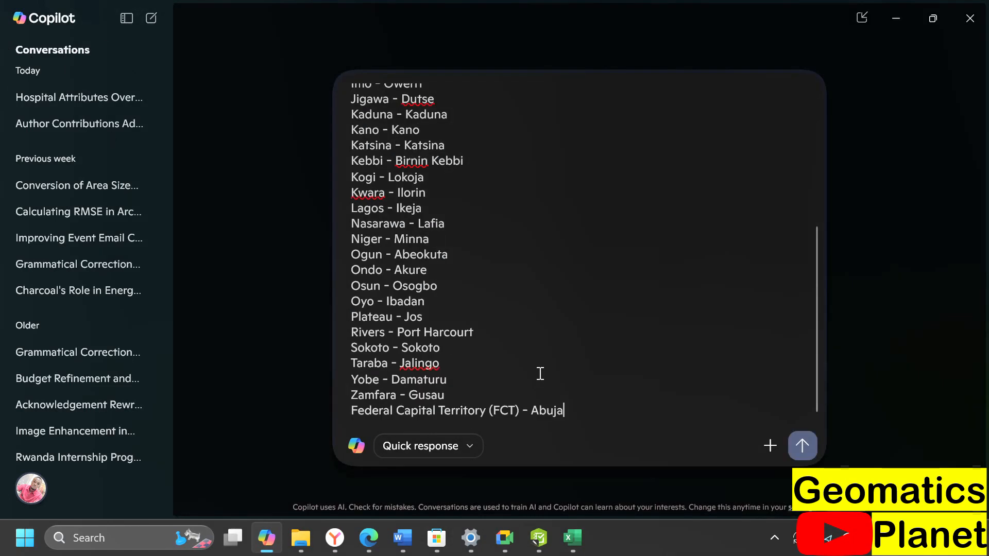
key("shift+Return")
key("shift+Return")
type("g")
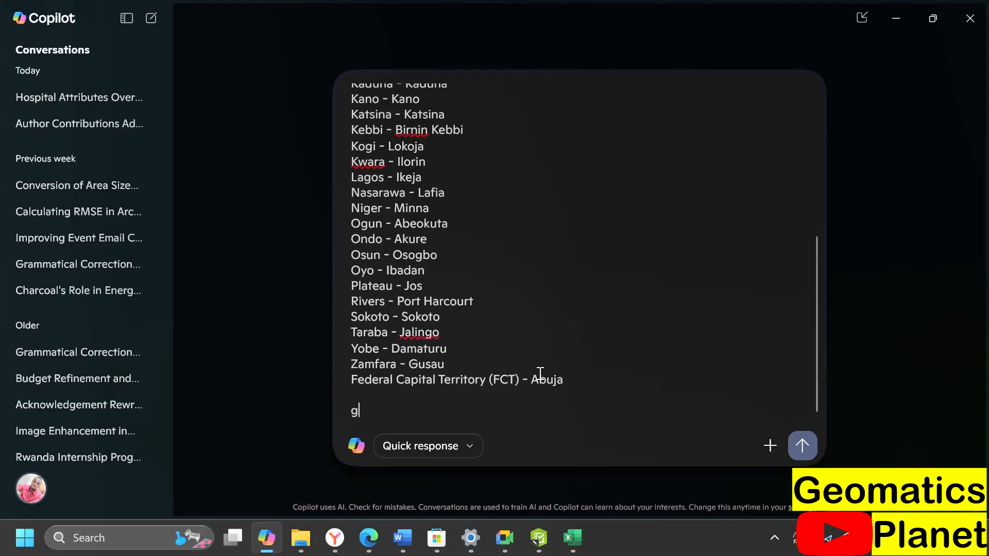
key("BackSpace")
key("BackSpace")
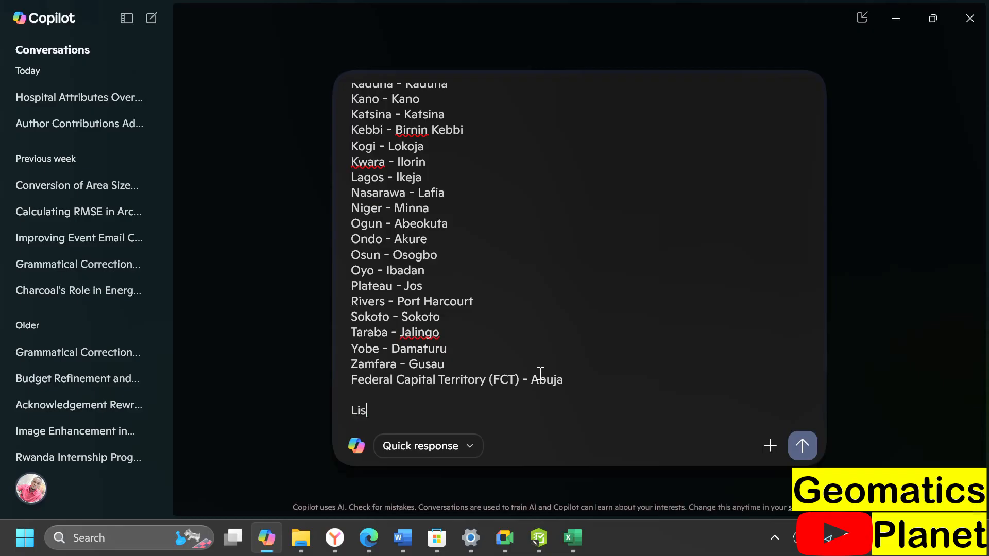
type("List th name")
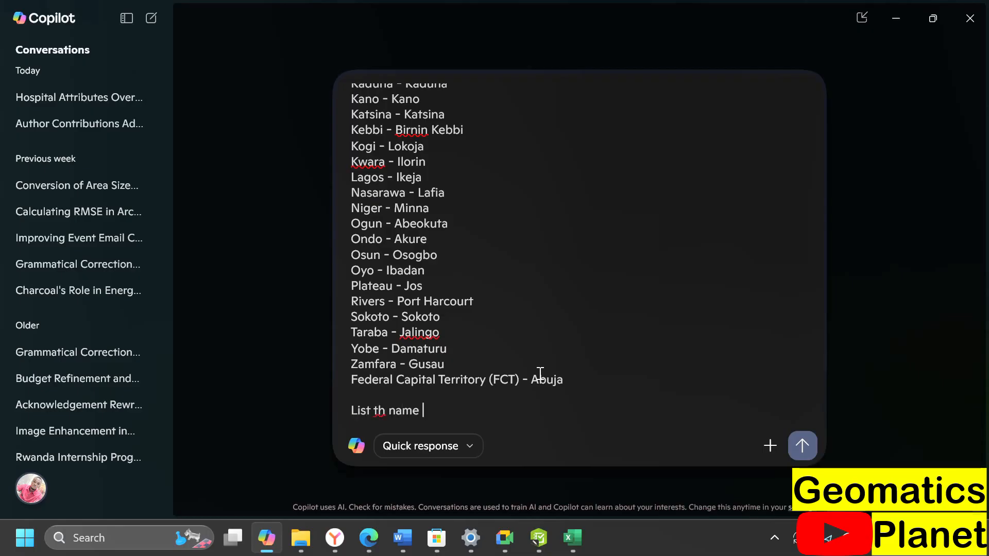
type(" of nigeria state removing the capital")
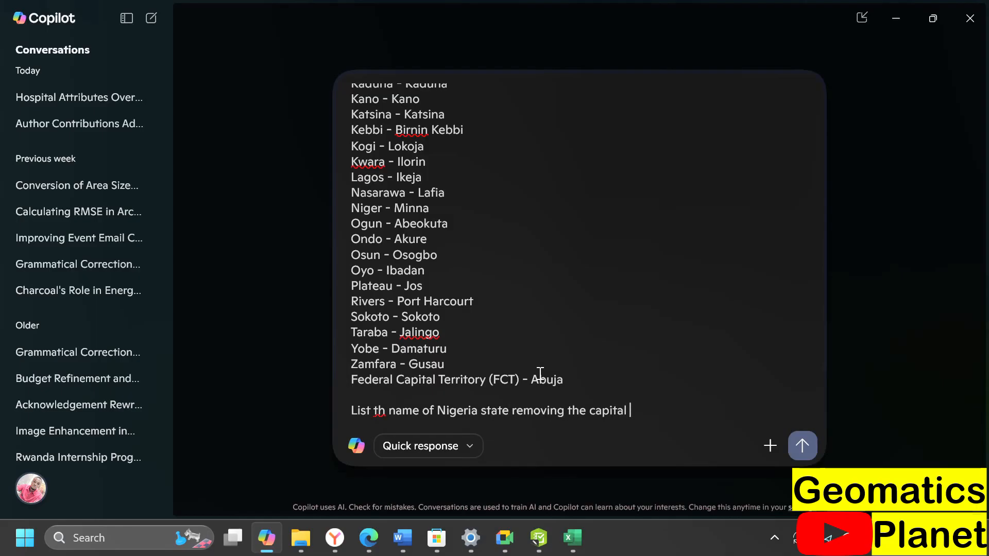
key("Return")
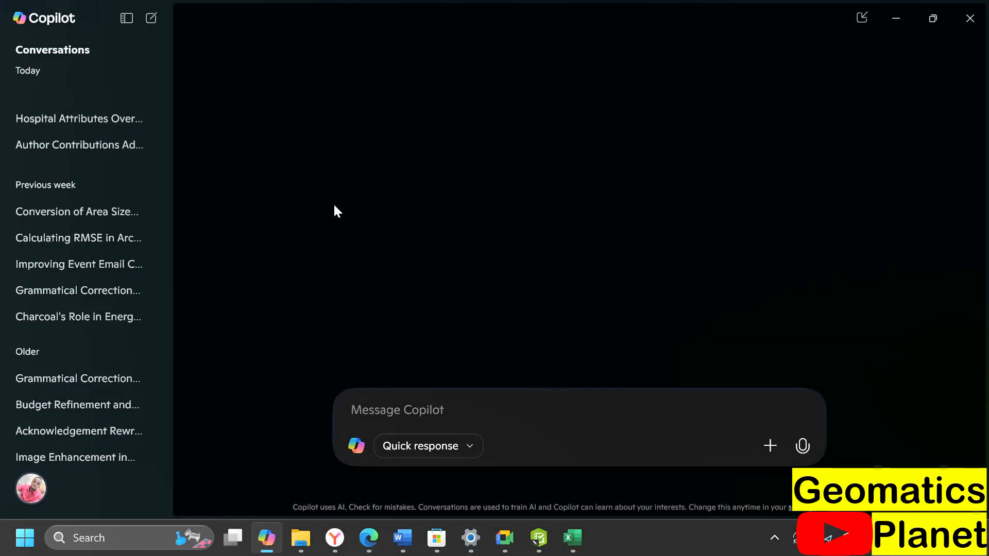
- Collapse the conversation list and copy Copilot's full bulleted list of Nigerian states, from Federal Capital Territory (FCT) up to Abia
left_click(127, 17)
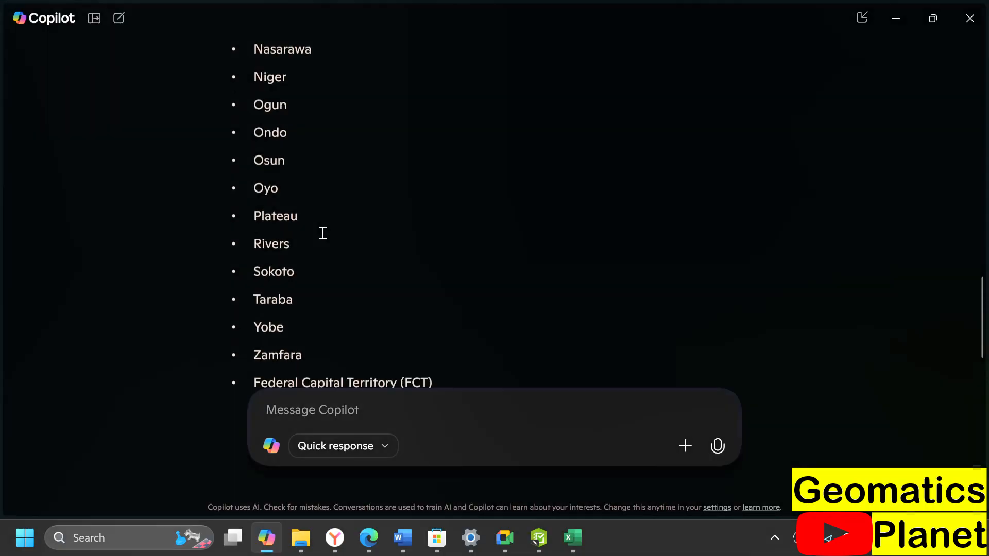
left_click_drag(441, 216, 293, 3)
left_click_drag(613, 3, 217, 182)
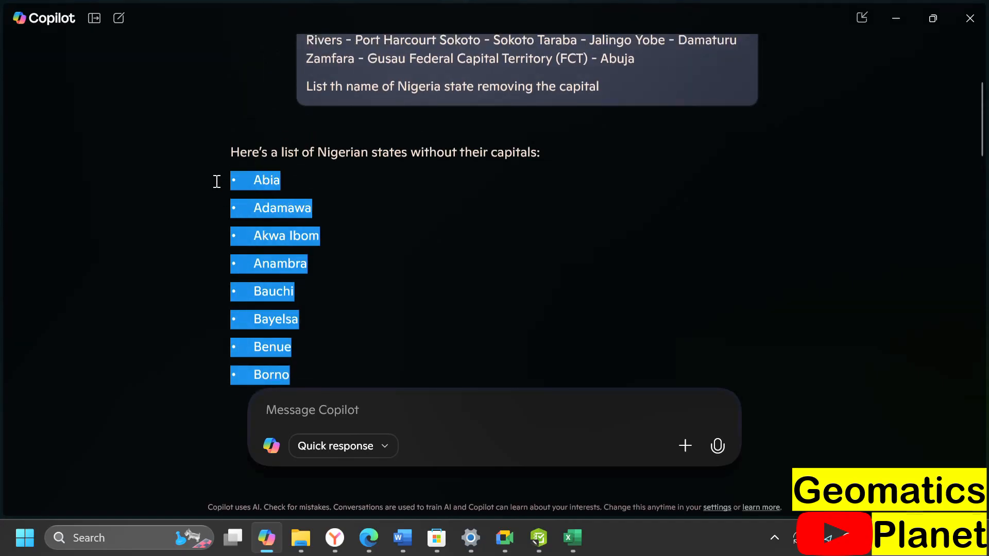
right_click(247, 184)
left_click(278, 201)
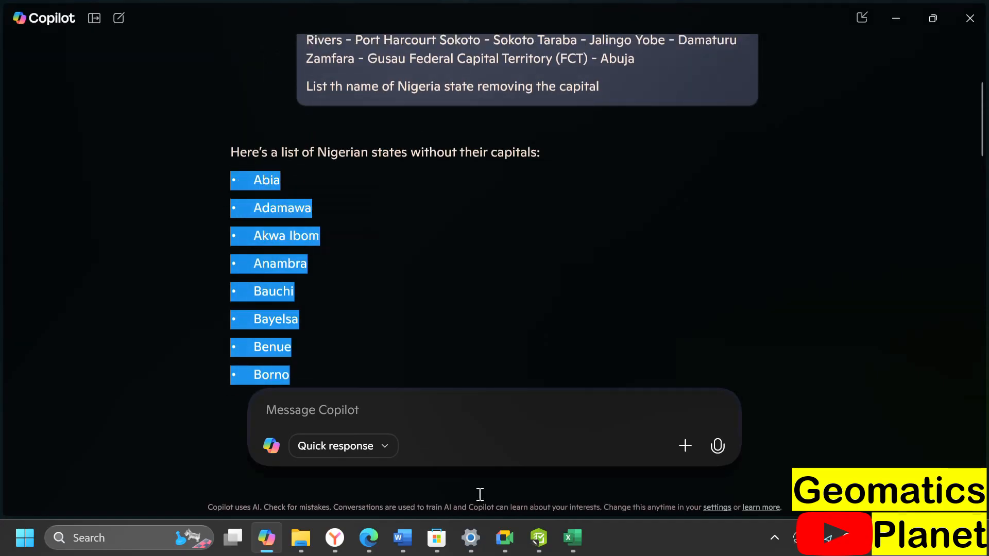
- Return to Excel and paste the state names into the label column of the choices sheet, starting at C11
left_click(560, 541)
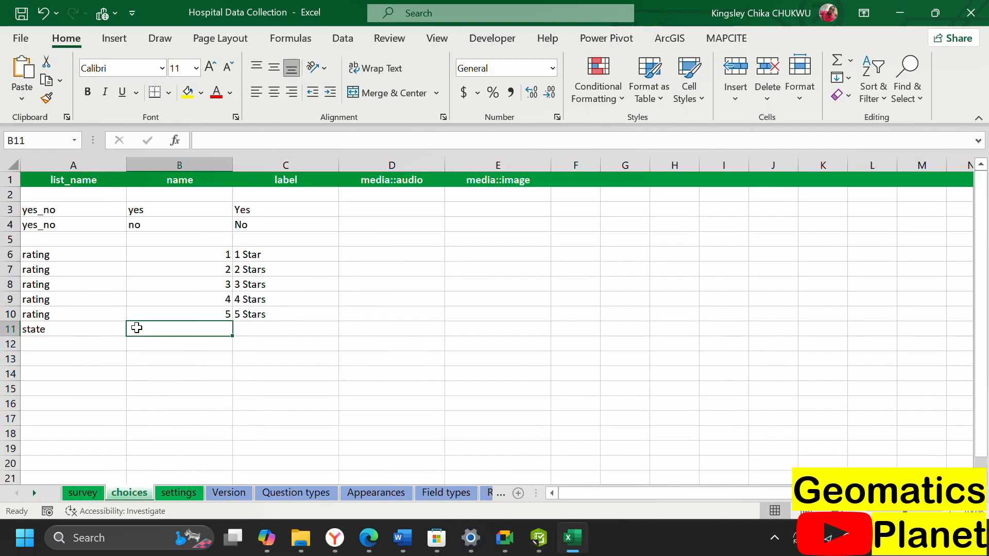
left_click(263, 330)
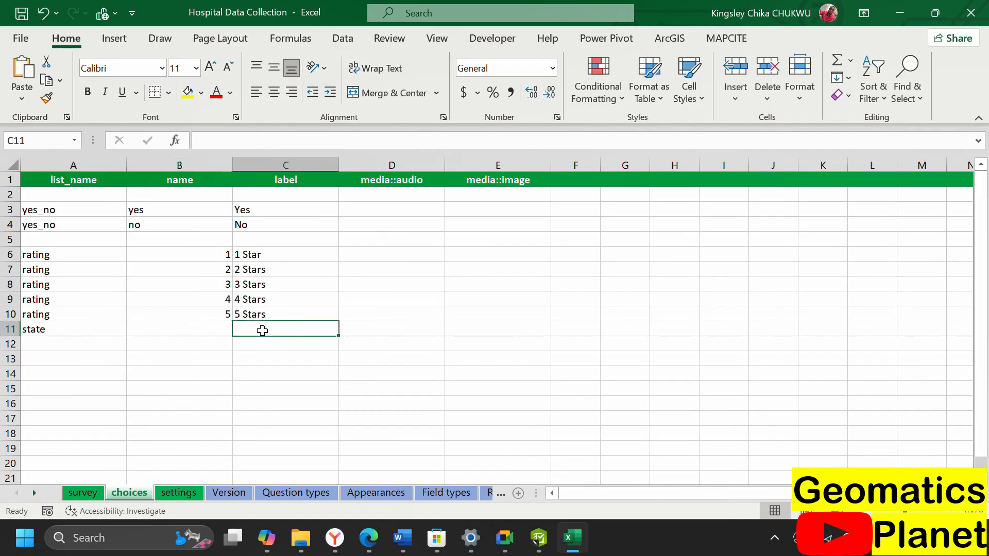
key("ctrl+v")
scroll(302, 305, "down", 16)
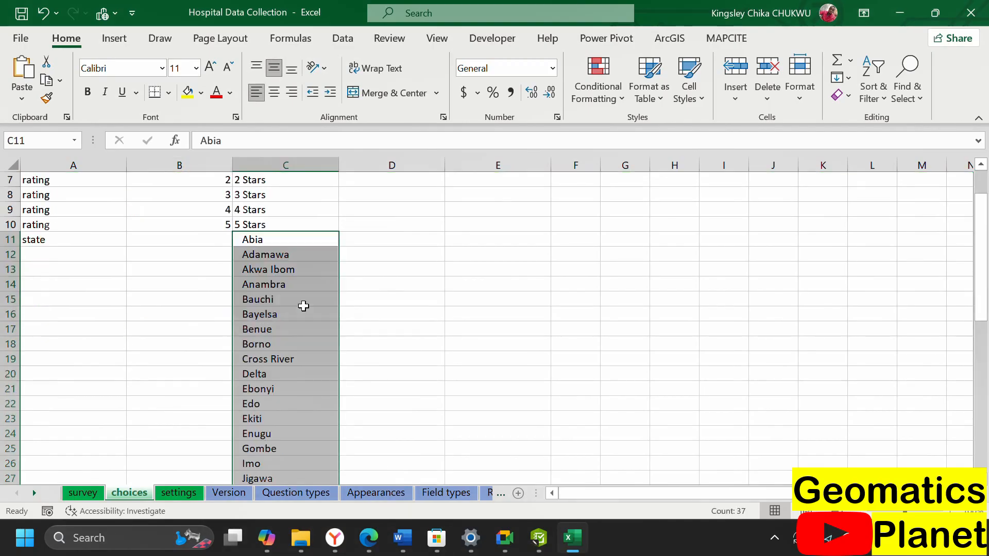
scroll(310, 284, "up", 12)
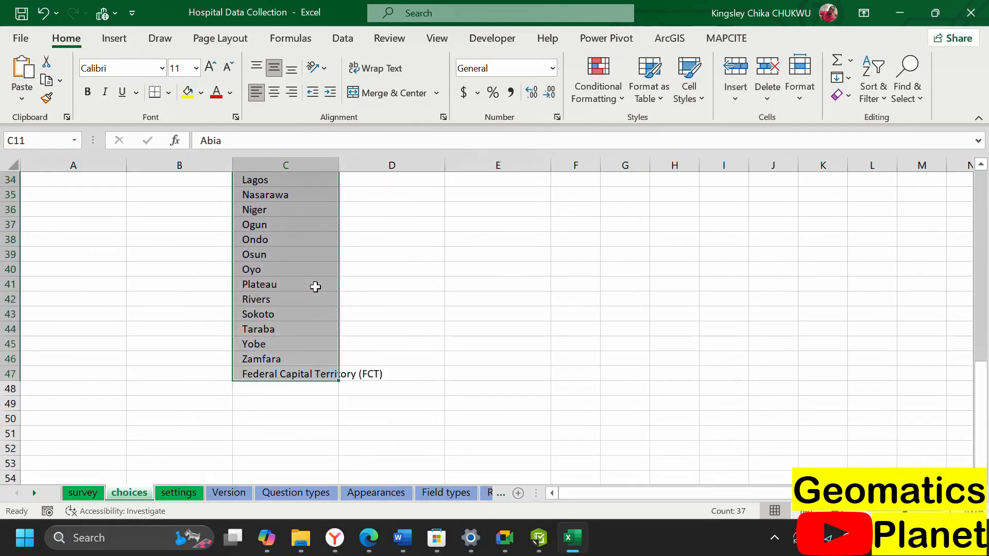
scroll(278, 231, "up", 2)
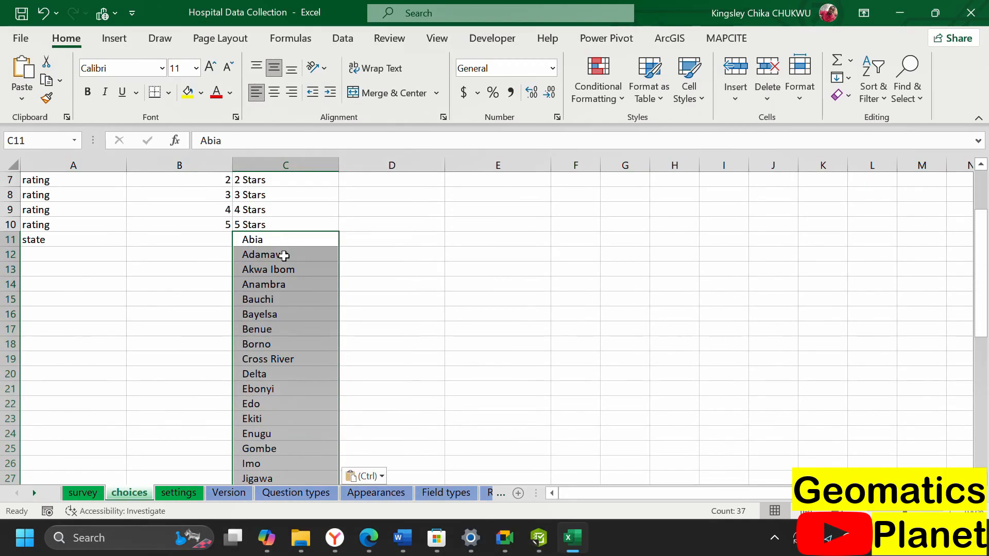
scroll(278, 309, "down", 9)
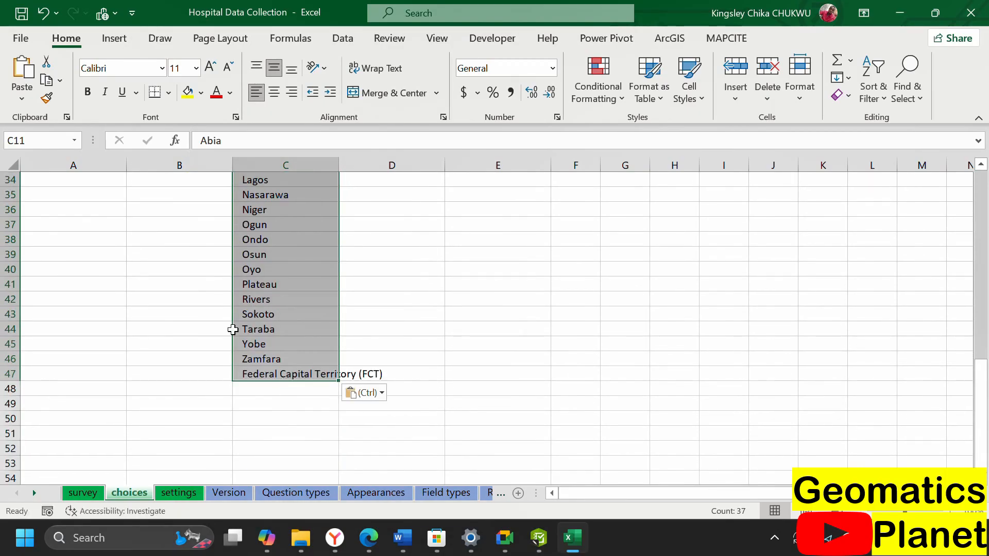
- Fill the list_name value "state" from A11 down to A47 alongside all the state labels
scroll(184, 276, "up", 10)
left_click(52, 288)
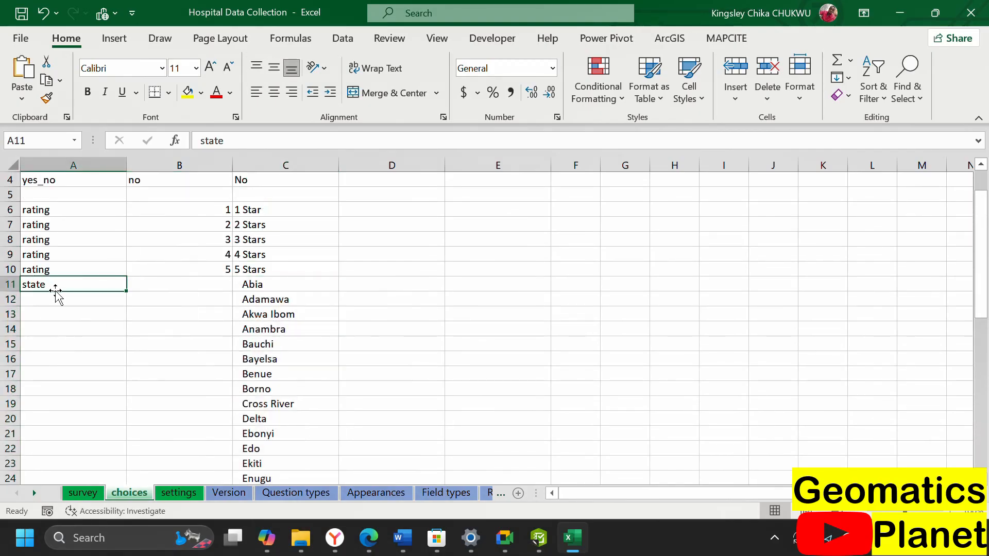
left_click_drag(128, 293, 129, 453)
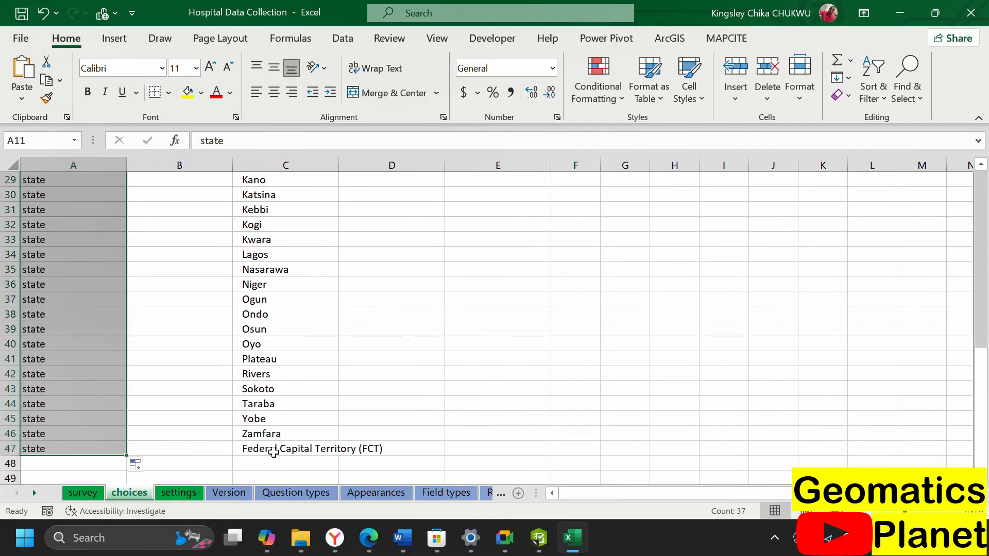
- Enter the formula =LOWER(C11) in cell D11 beside the first state label
scroll(441, 279, "up", 7)
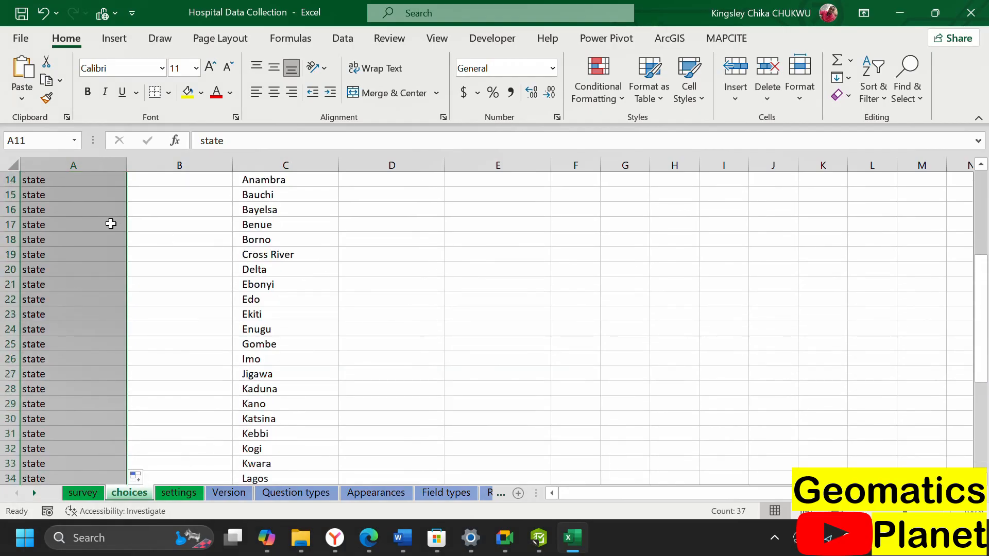
left_click(188, 230)
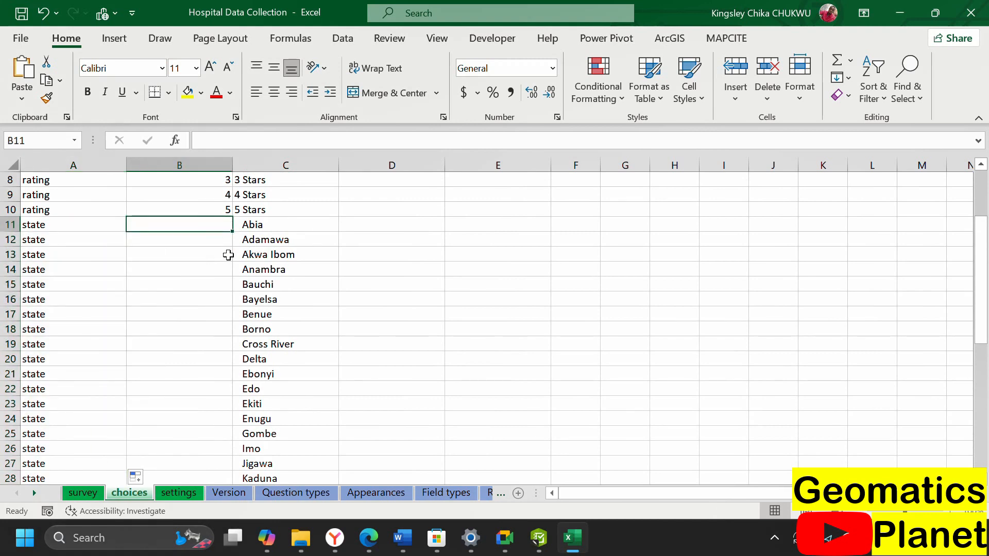
left_click(369, 224)
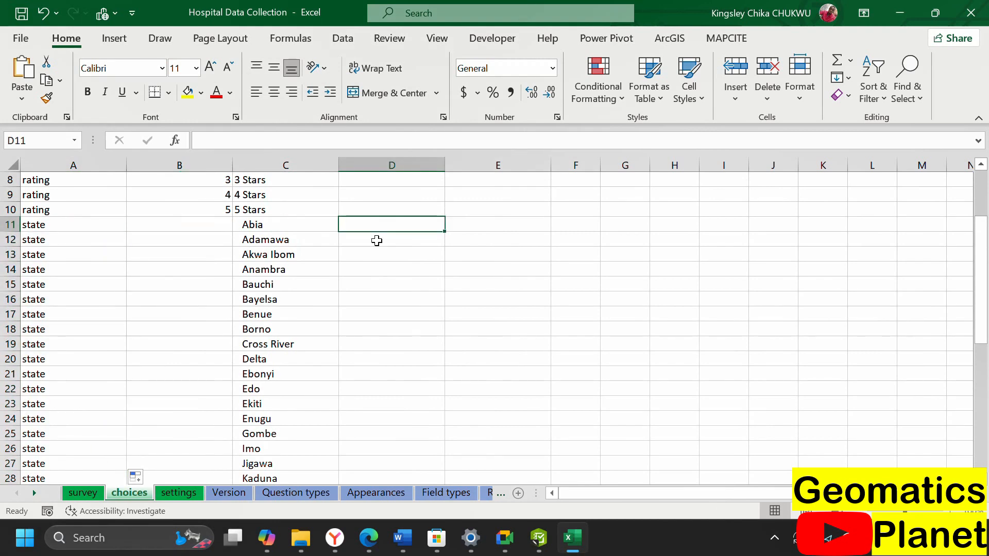
type("=")
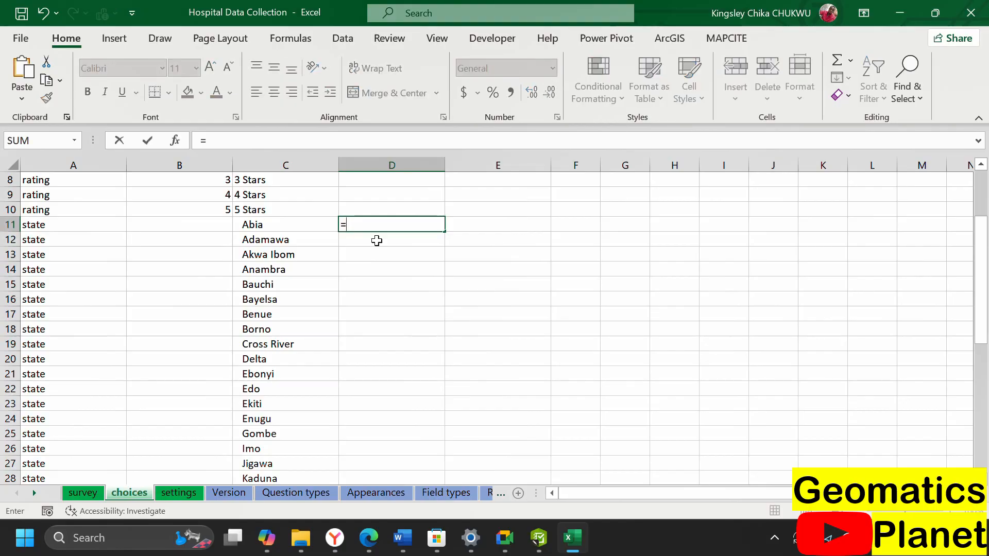
type("proper")
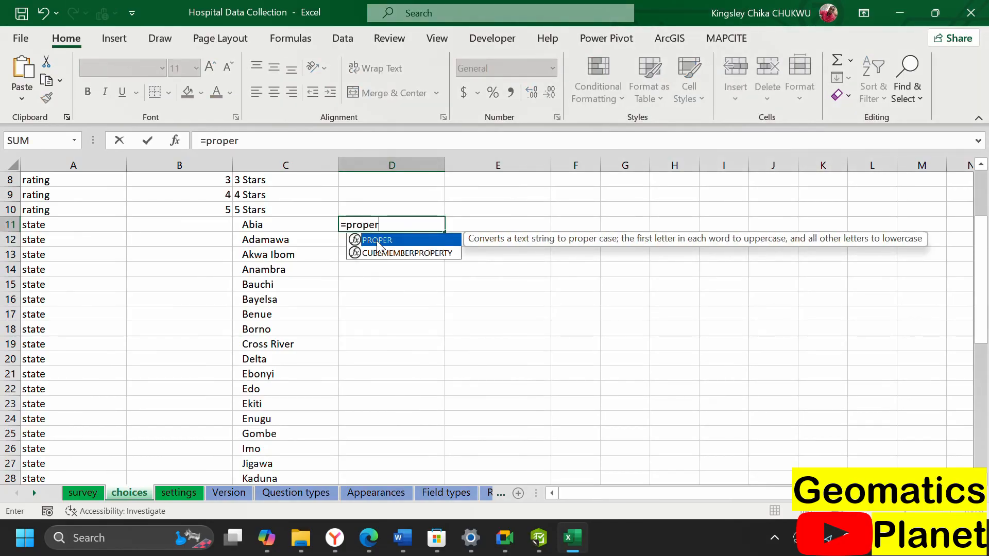
key("BackSpace")
key("BackSpace")
key("BackSpace")
key("BackSpace")
key("BackSpace")
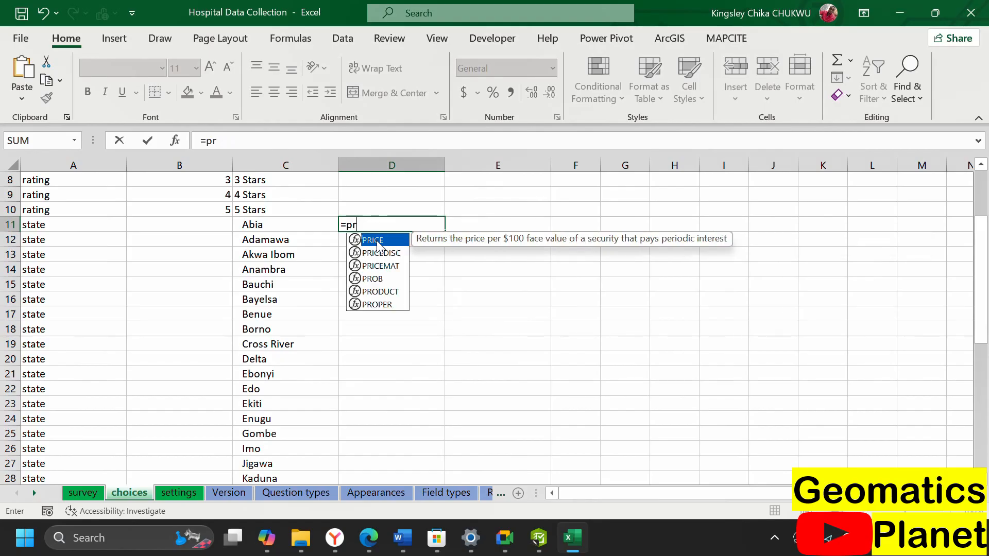
type("loer")
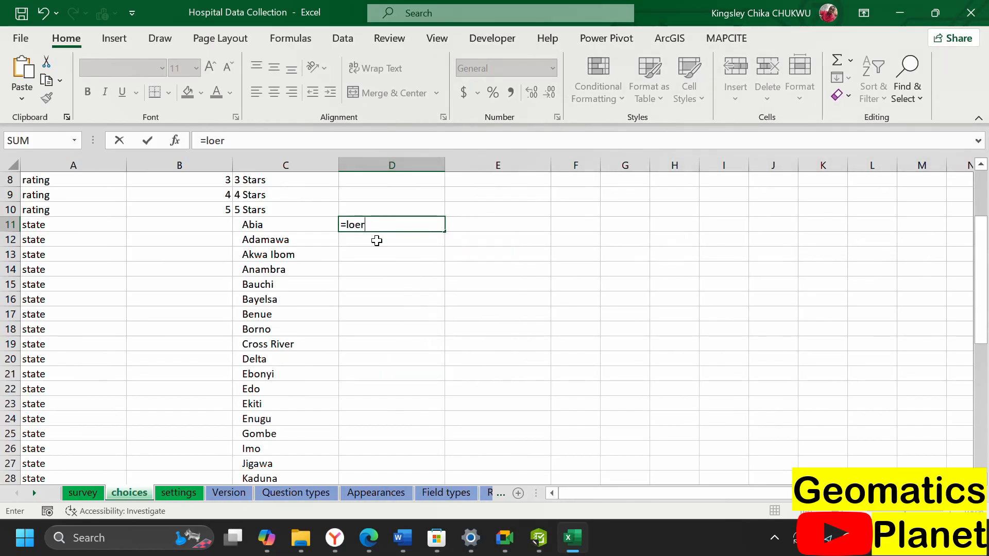
key("BackSpace")
key("BackSpace")
type("we")
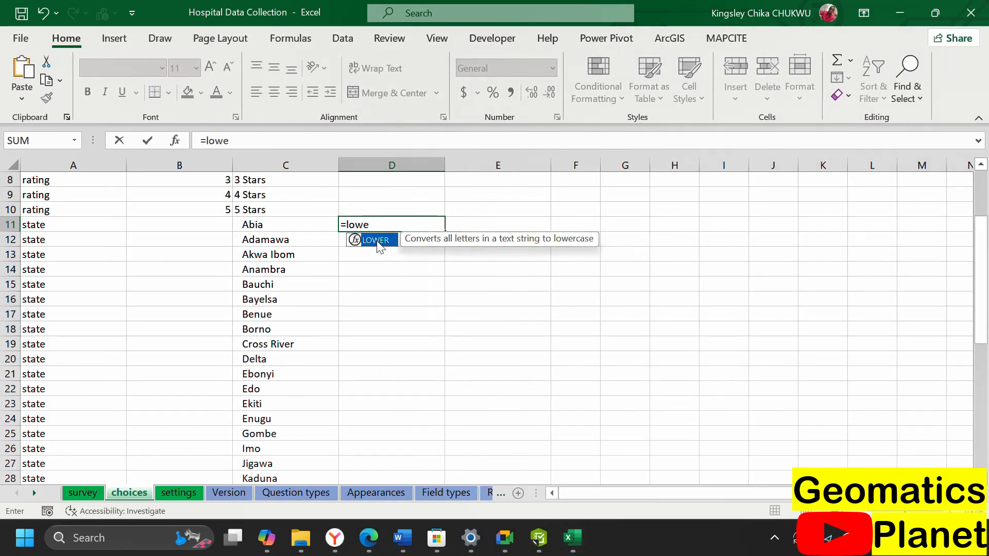
double_click(375, 240)
left_click(258, 232)
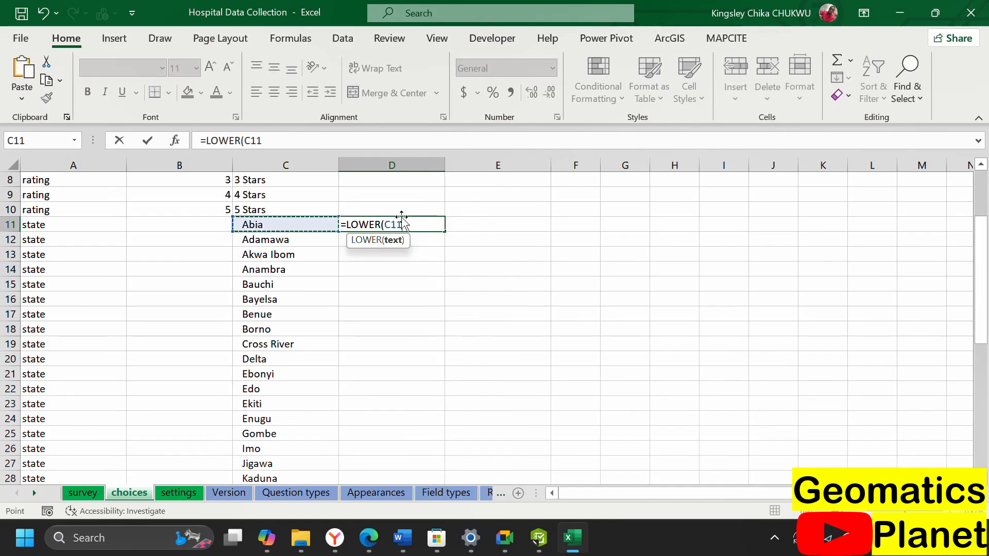
key("Return")
- Fill the lowercase formula from D11 down to D47 alongside all the state labels
left_click(391, 225)
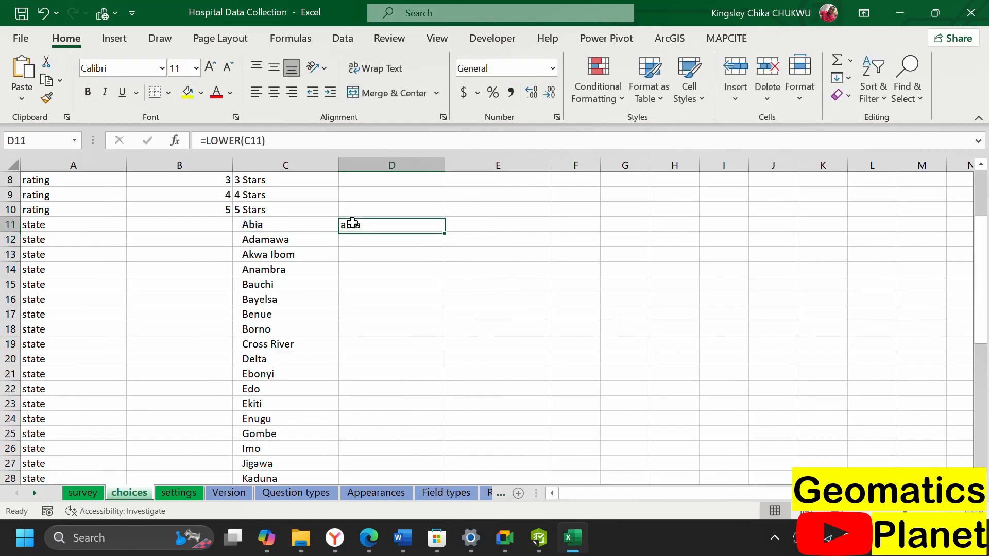
left_click_drag(444, 231, 415, 362)
left_click(412, 327)
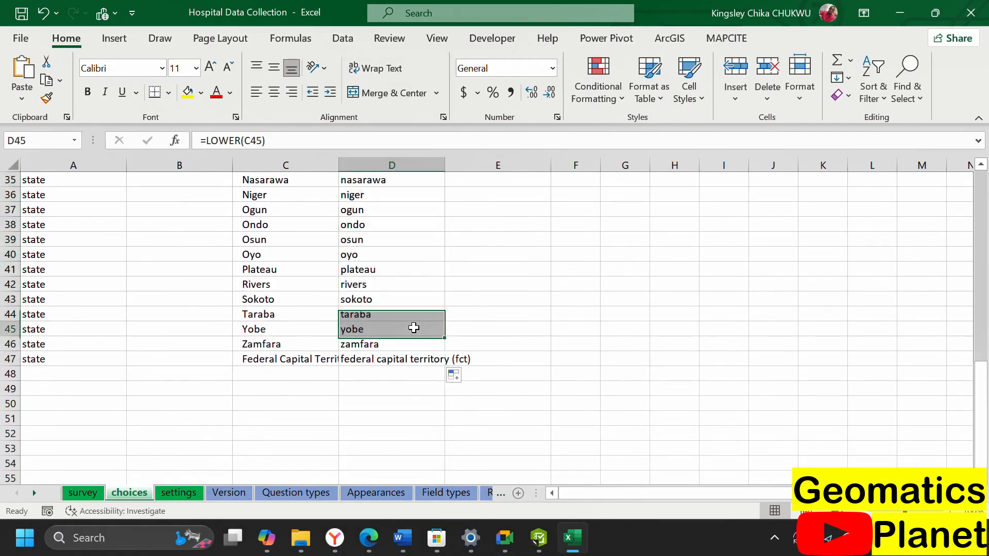
- Move the lowercase state names from D11:D47 into the name column at B11:B47
scroll(400, 291, "up", 11)
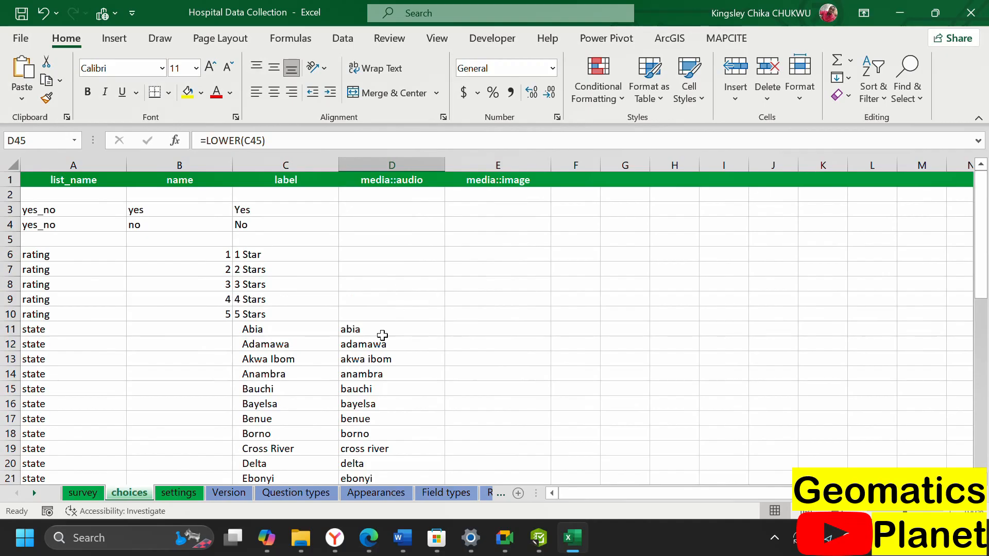
left_click_drag(382, 332, 225, 450)
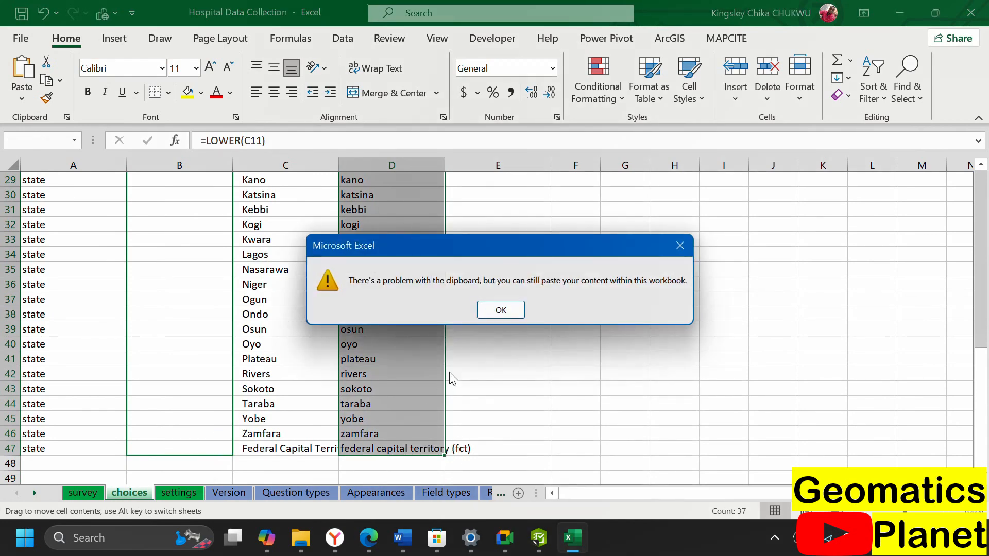
left_click(501, 310)
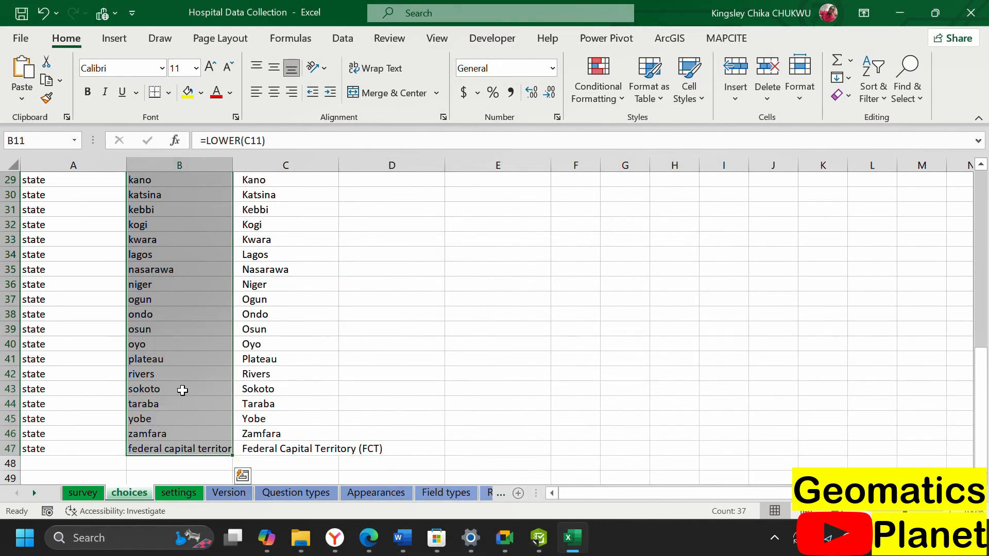
- Replace the name value for Federal Capital Territory in B47 with "fct"
scroll(183, 390, "up", 1)
scroll(183, 389, "down", 3)
left_click(172, 359)
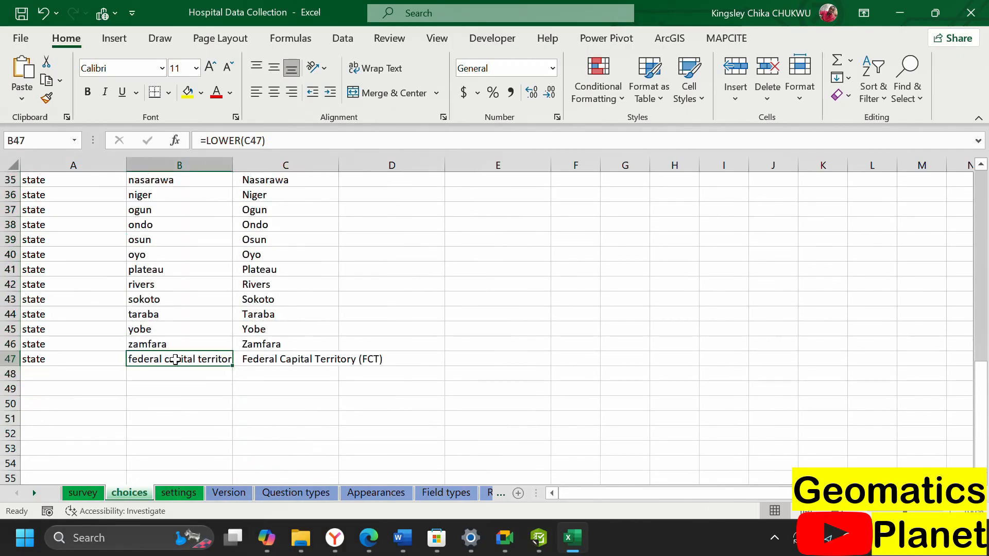
type("fct")
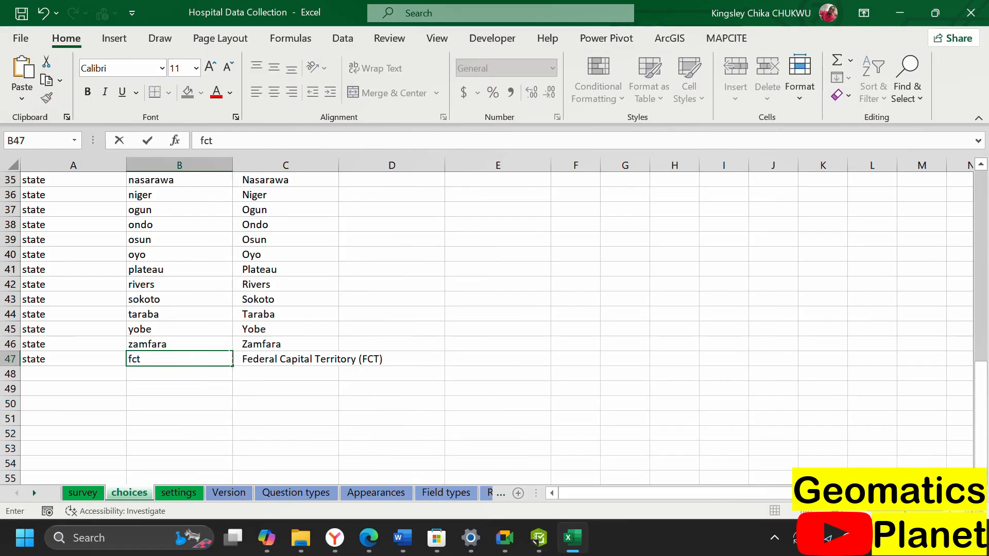
left_click(388, 327)
- Look over the state rows up to the header of the choices sheet and switch to the survey sheet
scroll(388, 327, "up", 6)
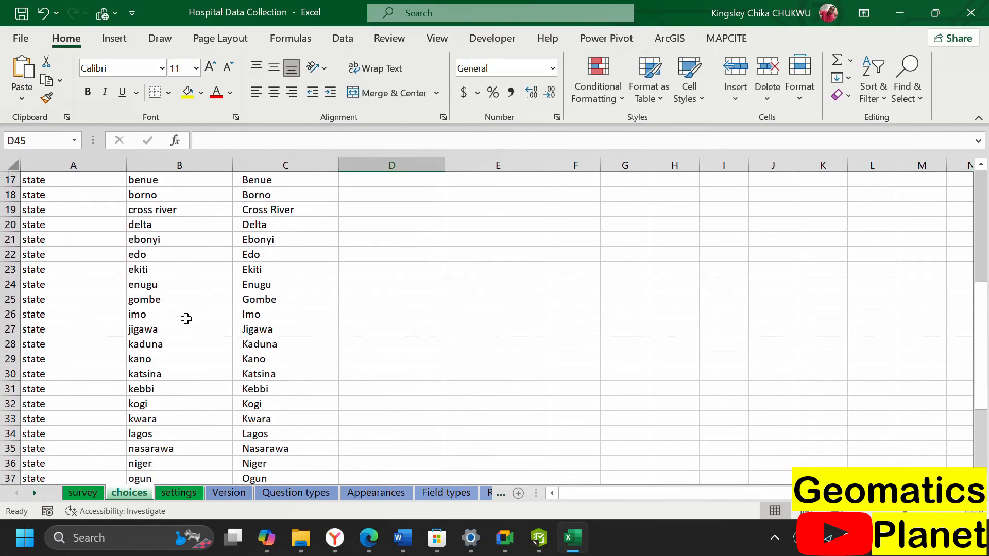
scroll(186, 318, "up", 4)
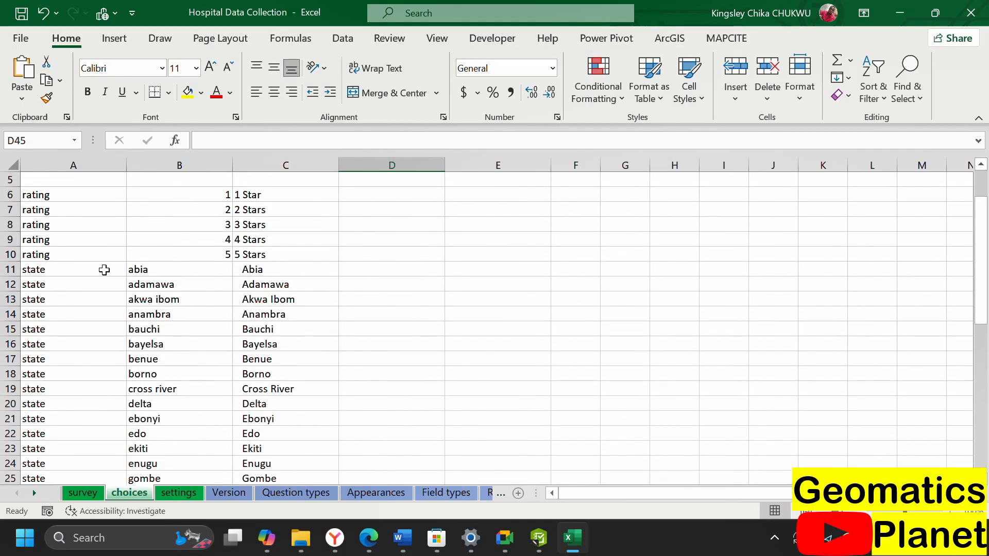
scroll(69, 383, "up", 2)
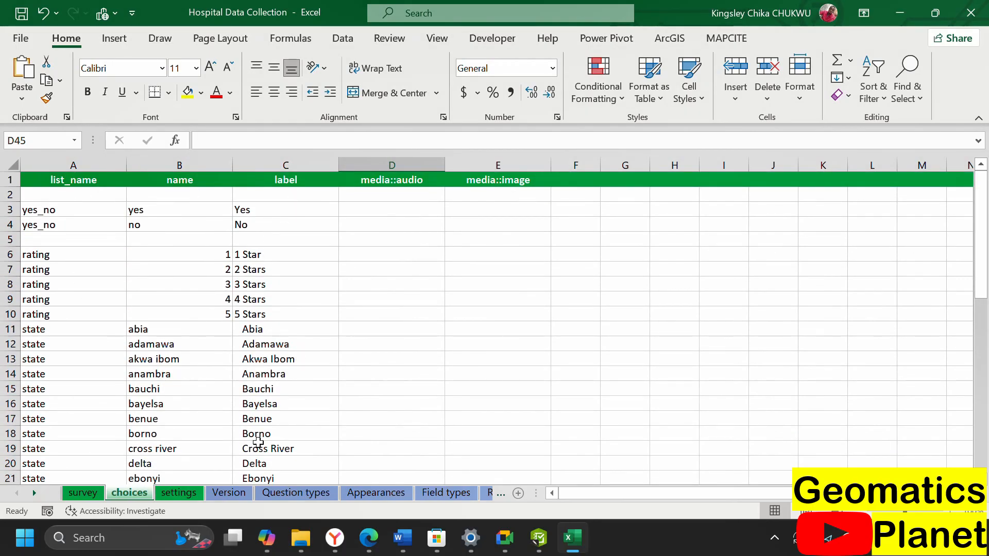
left_click(82, 492)
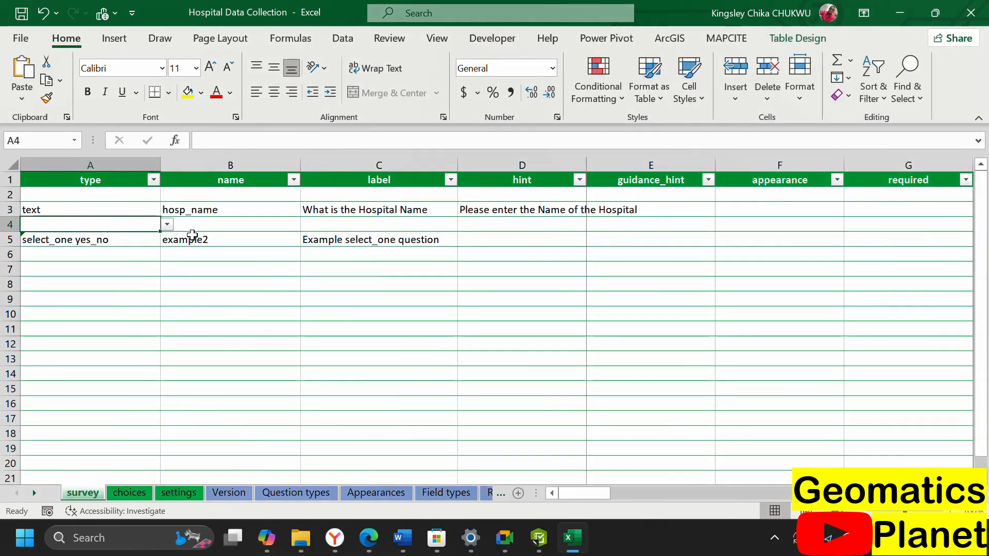
- Try to enter "state" as the question name in B4
left_click(209, 228)
type("s")
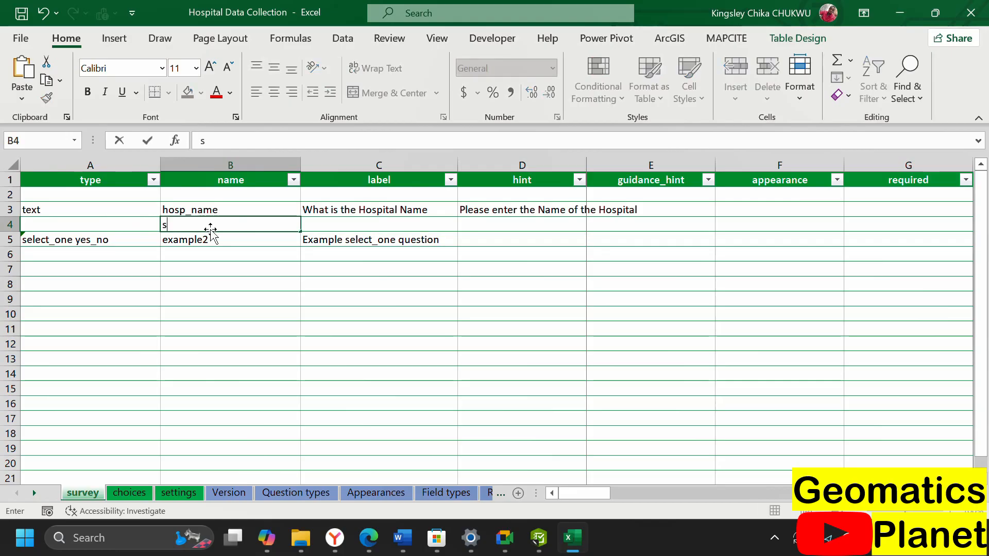
type("tate")
key("Return")
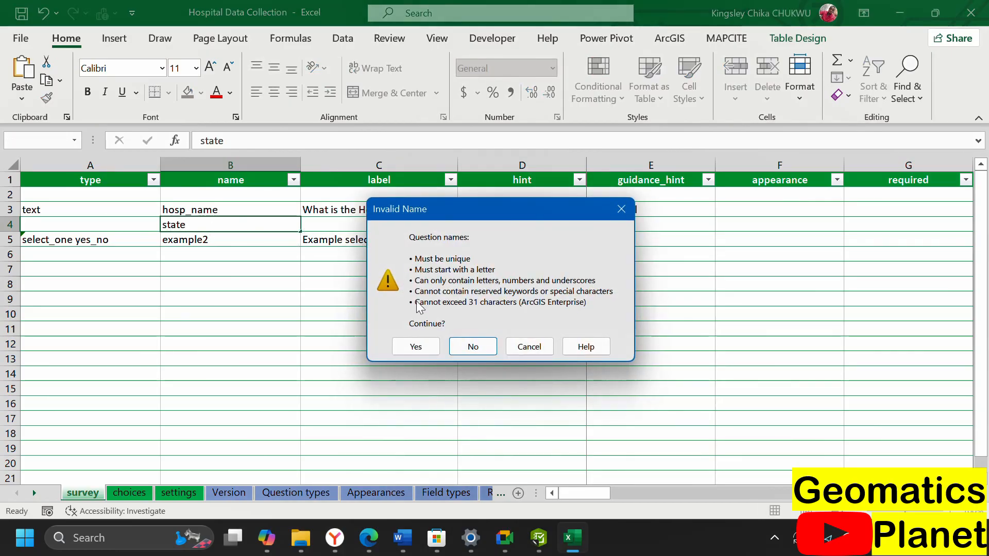
left_click(459, 346)
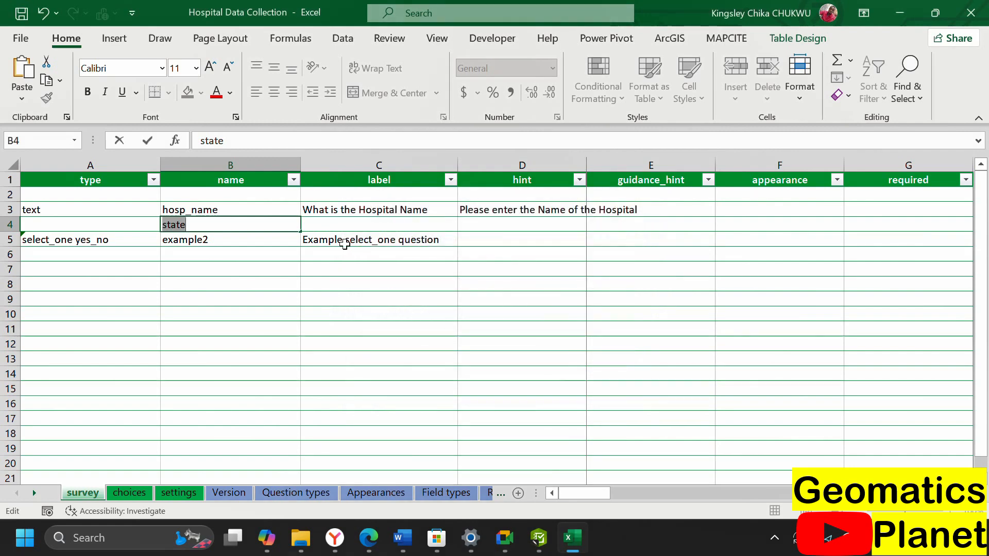
left_click(322, 223)
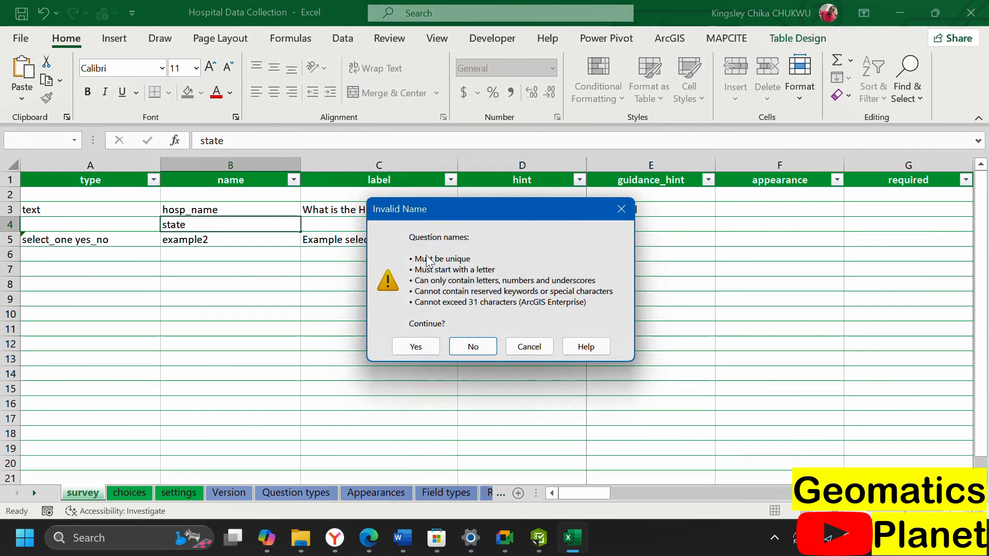
left_click(621, 209)
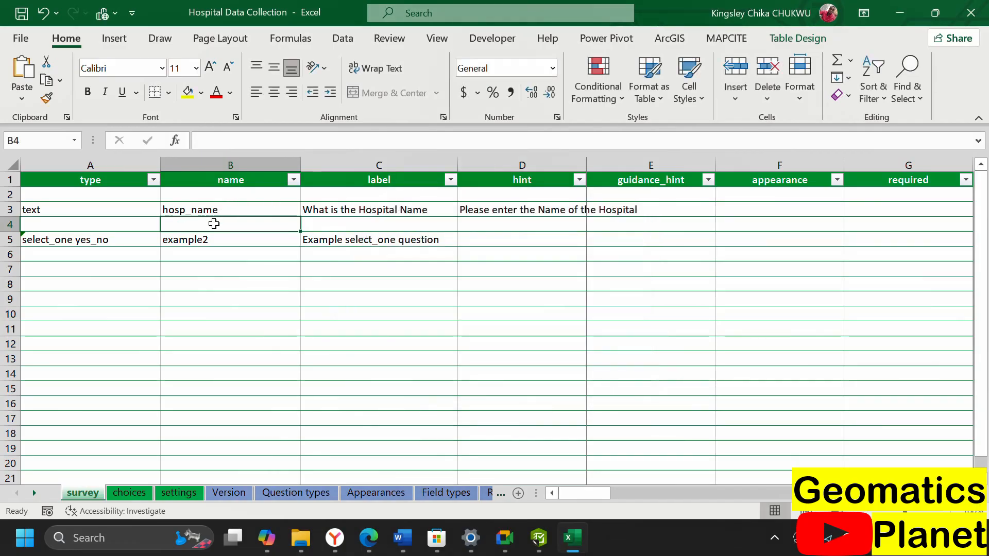
- Set the question type in A4 to select_one with "state" as its list name
left_click(139, 224)
left_click(168, 225)
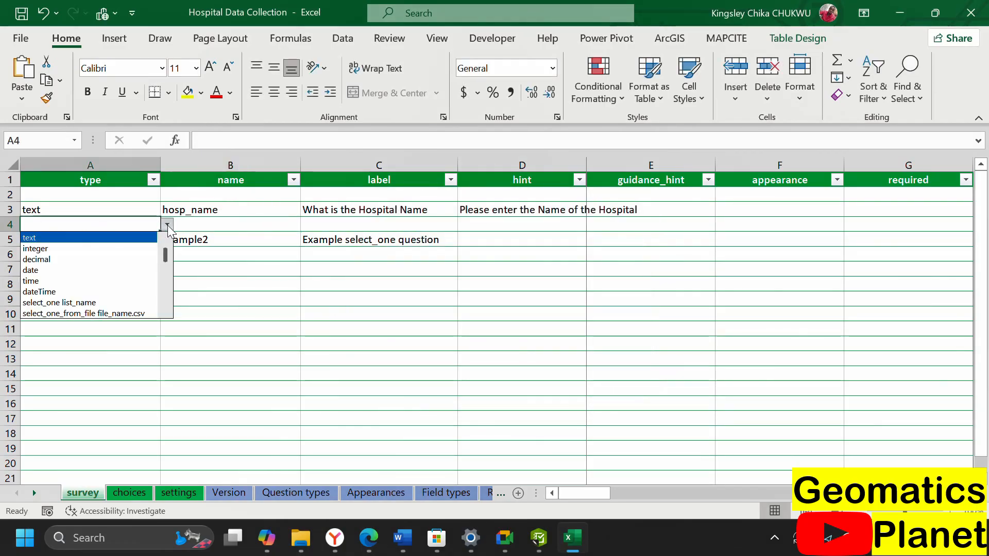
left_click(103, 303)
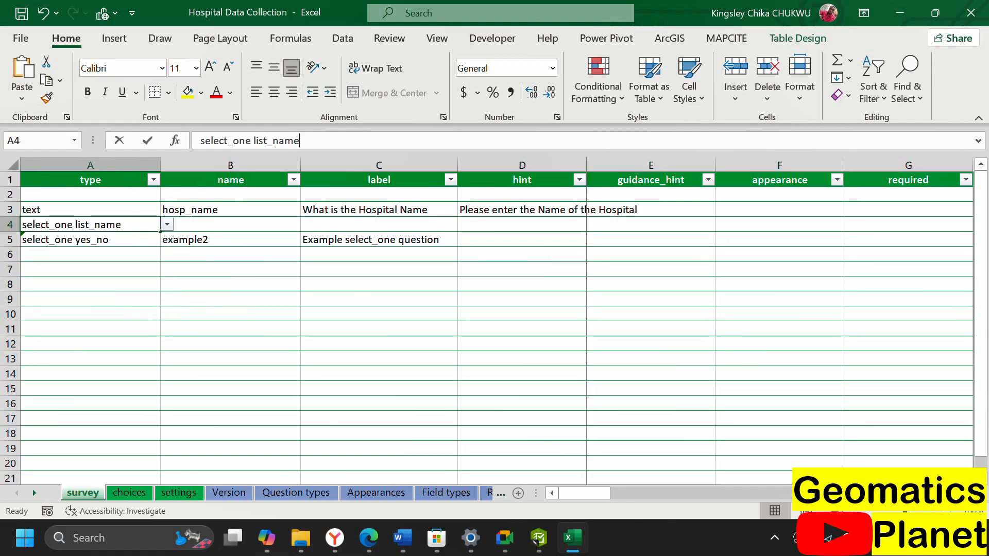
key("BackSpace")
key("BackSpace")
key("BackSpace")
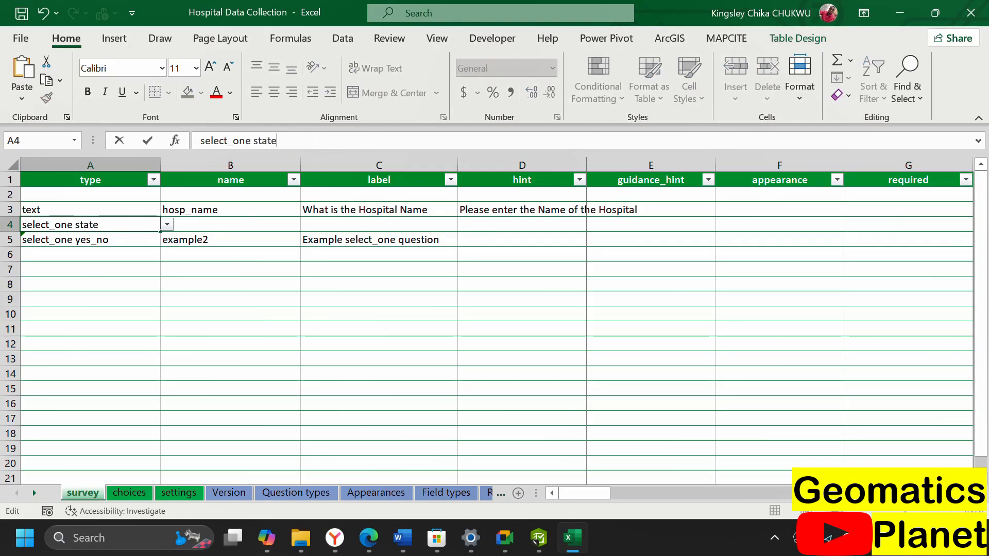
type("state")
left_click(314, 234)
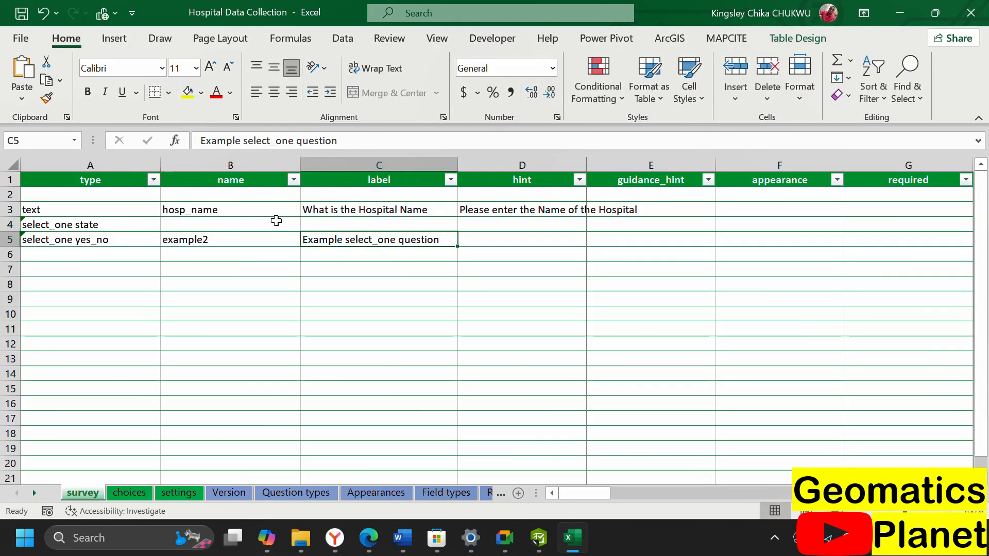
- Enter "Select the Hospital State" as the label of the state question in C4
left_click(277, 221)
left_click(332, 223)
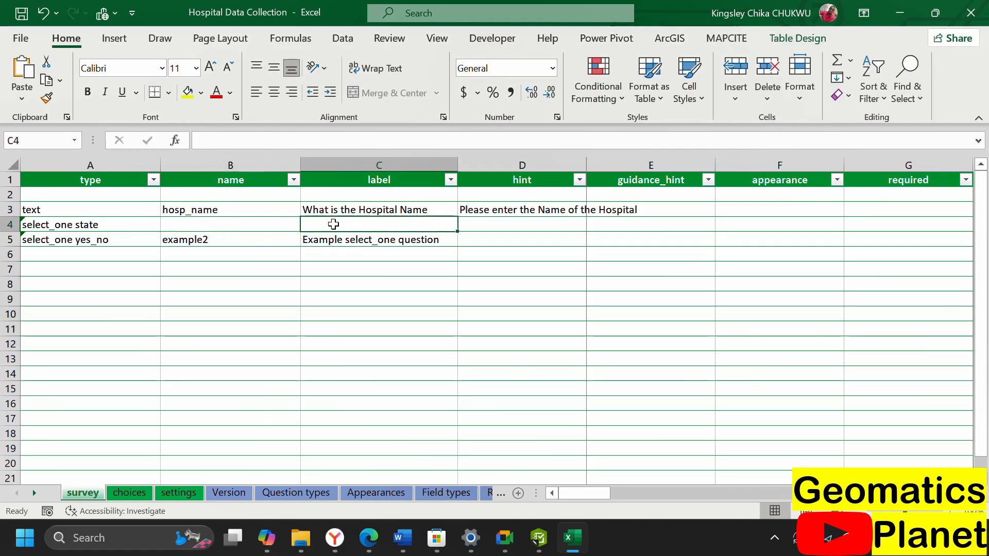
type("Selec")
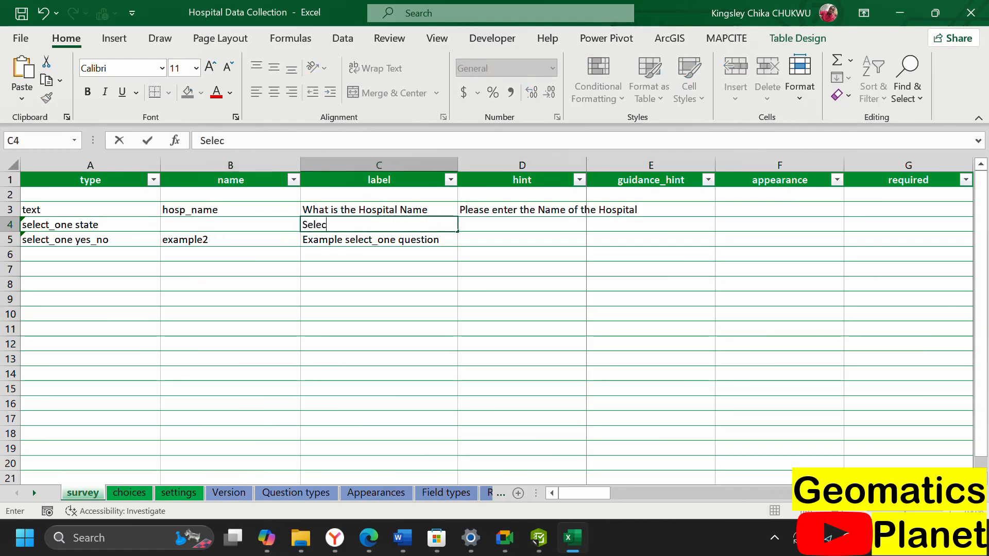
type("t the H")
type("osp")
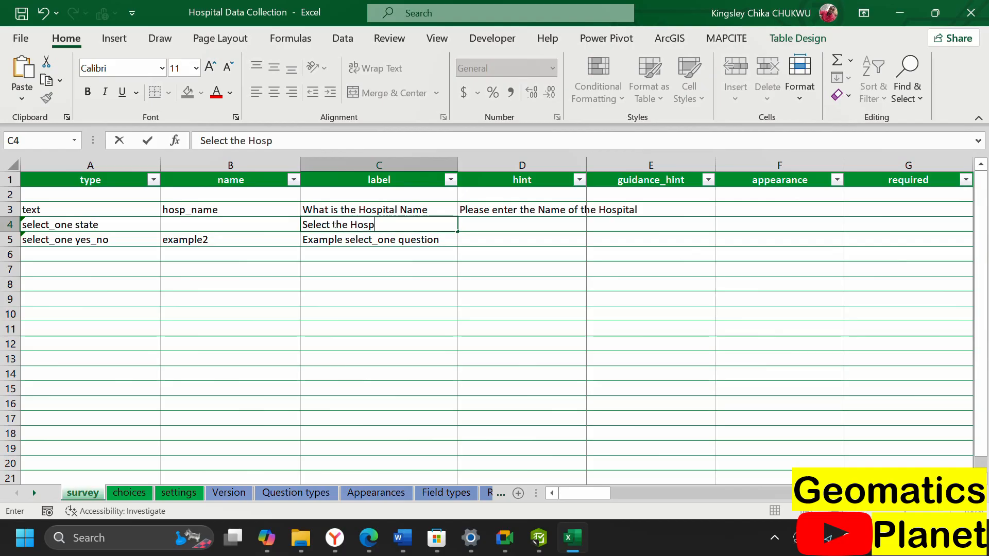
type("ital State")
- Enter "statez" as the question name of the state question in B4
left_click(262, 226)
type("statez")
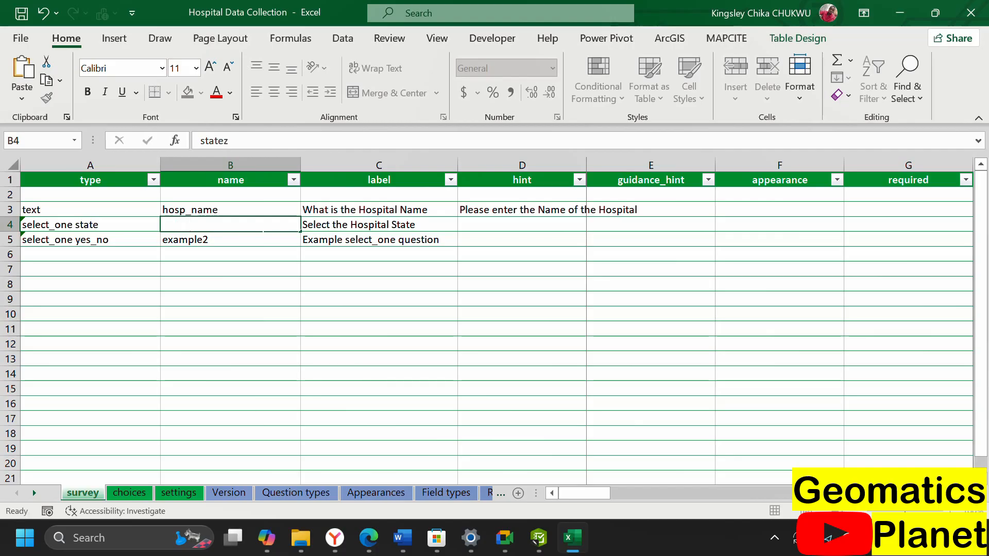
left_click(256, 236)
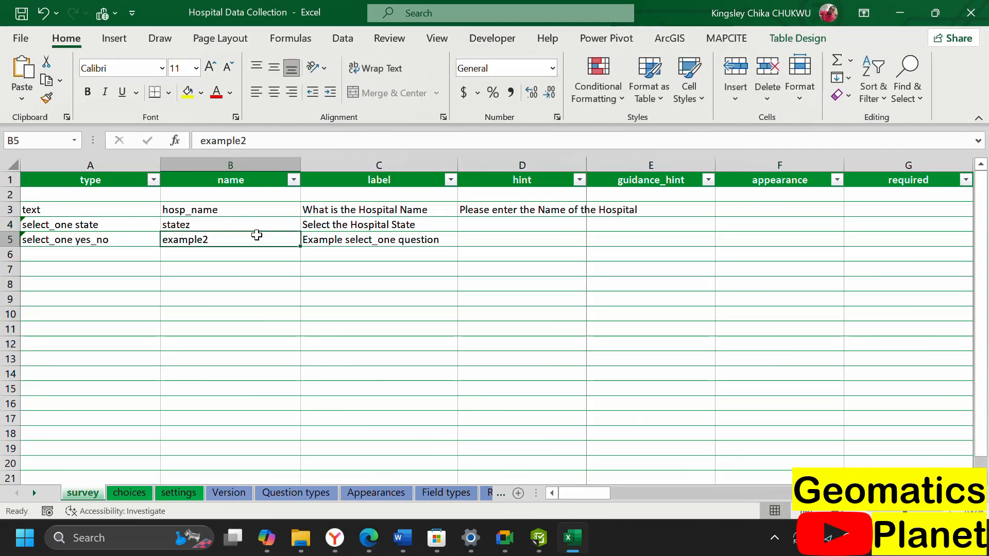
left_click(174, 222)
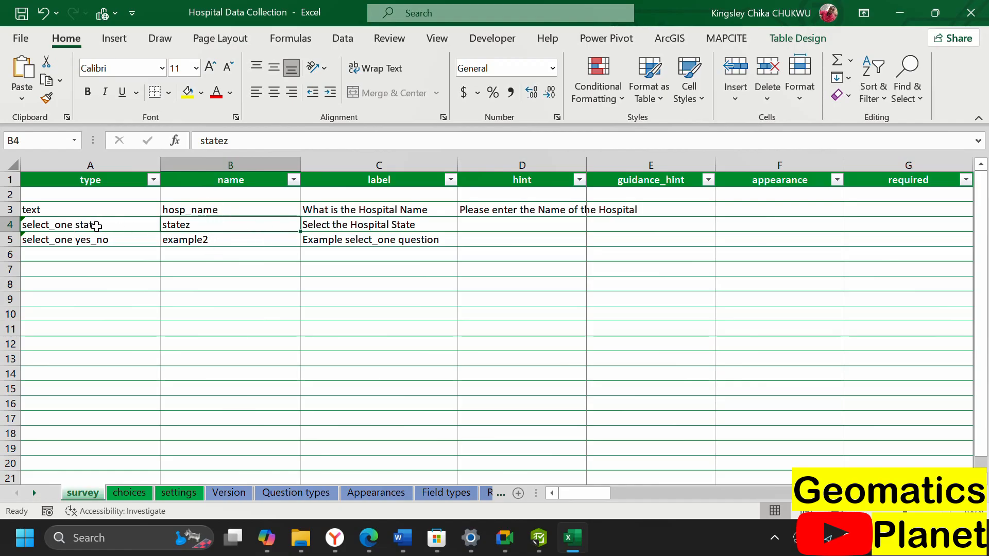
- Review the state entries on the choices sheet and the survey preview in ArcGIS Survey123 Connect, and return to the survey sheet in Excel
left_click(138, 492)
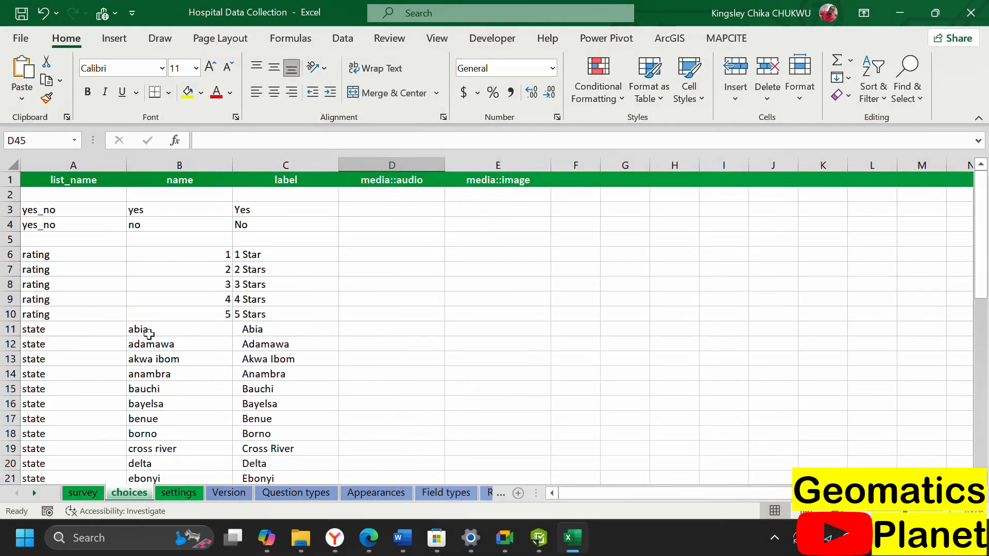
mouse_move(538, 538)
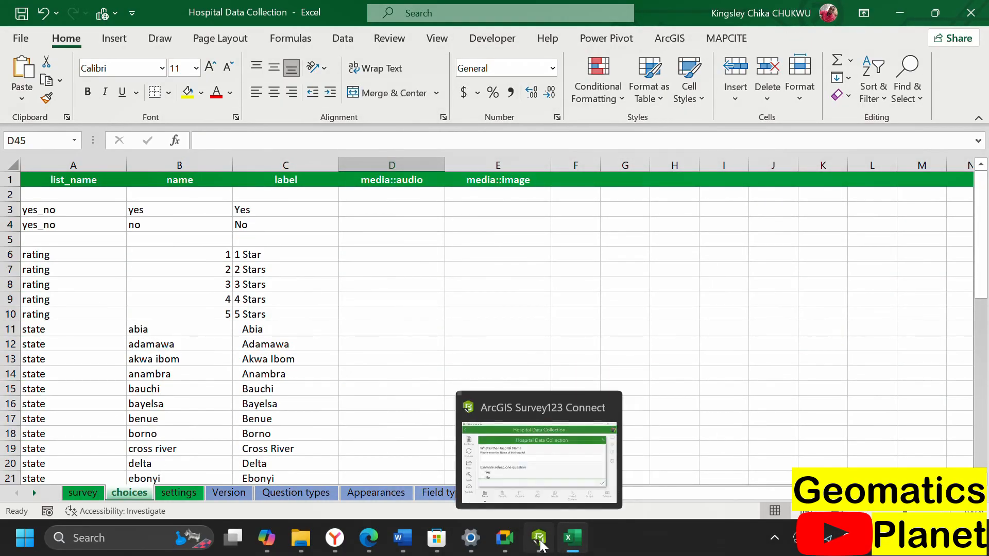
left_click(533, 453)
scroll(501, 269, "down", 1)
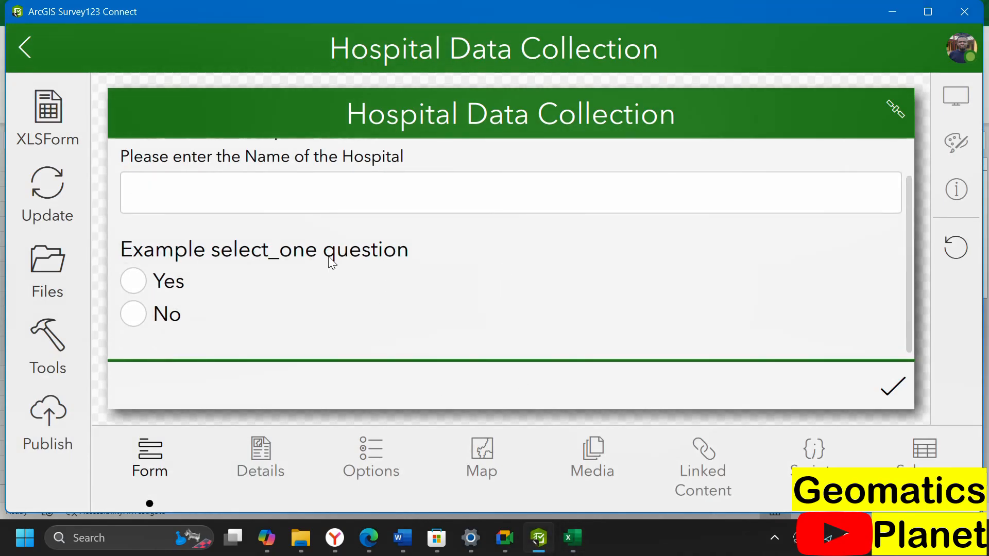
scroll(366, 185, "up", 1)
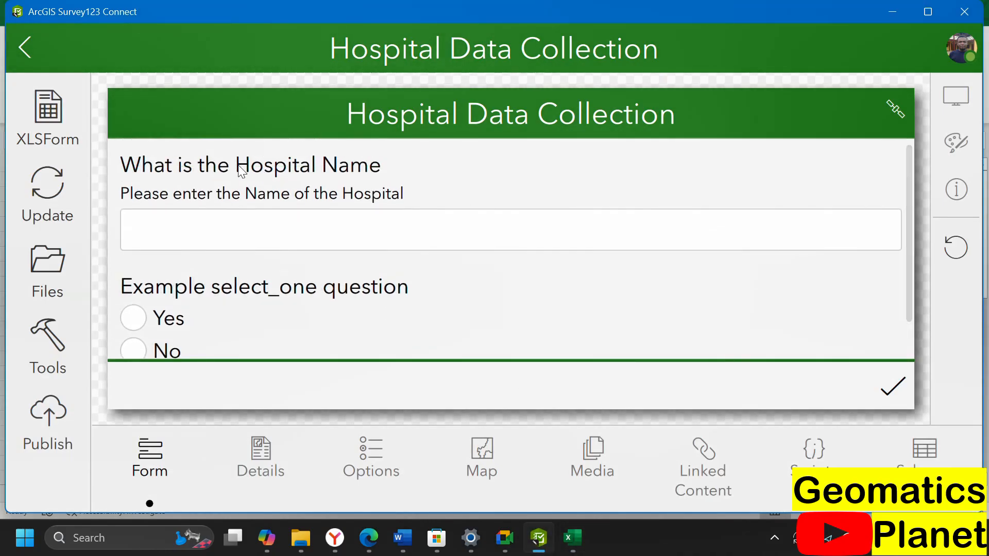
left_click(571, 537)
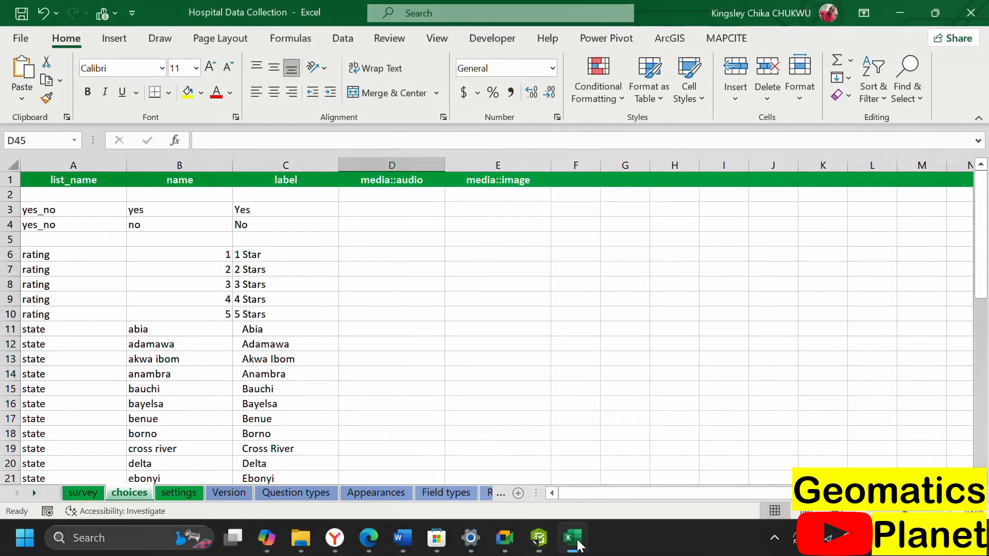
left_click(84, 493)
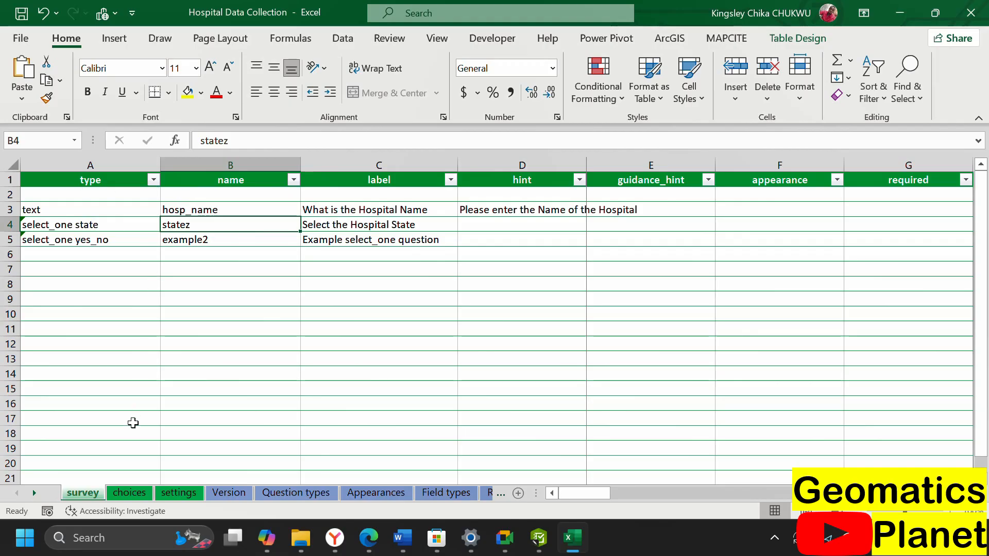
- Switch to ArcGIS Survey123 Connect and examine the full list of states under "Select the Hospital State" in the form preview
left_click(539, 538)
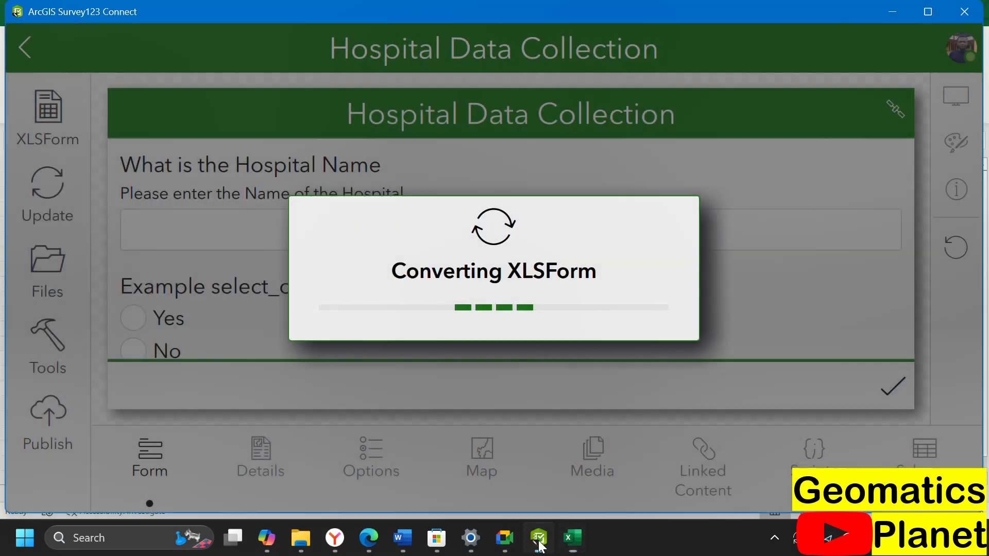
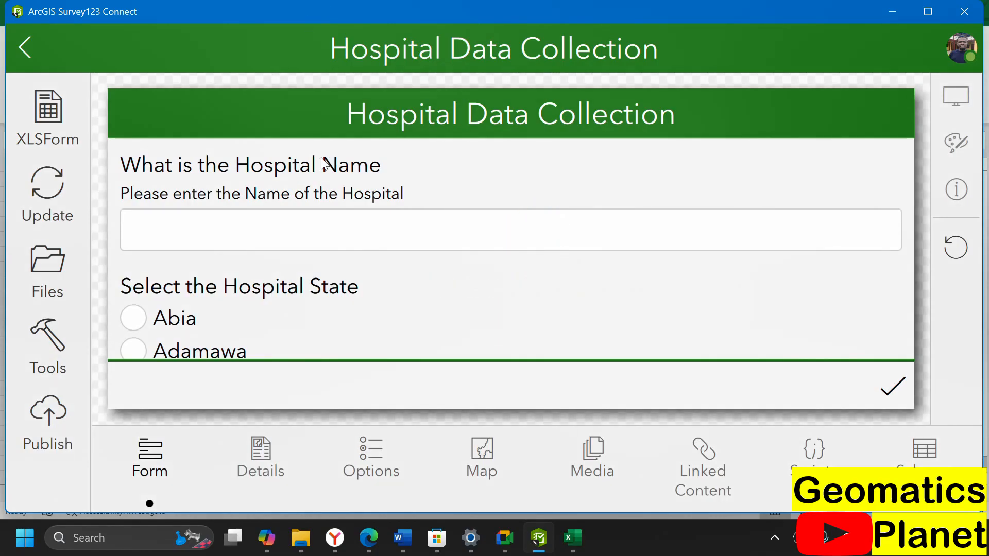
scroll(304, 319, "down", 20)
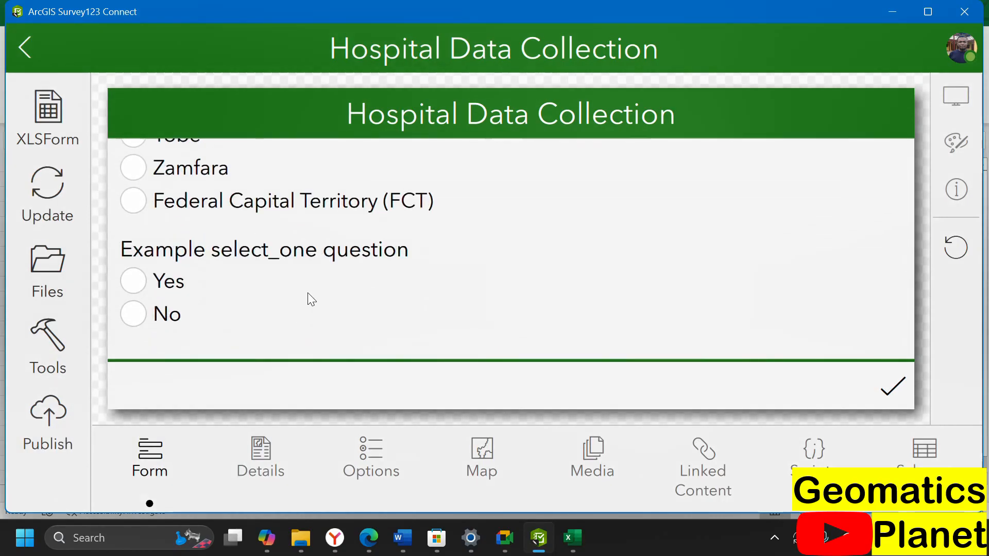
scroll(366, 273, "up", 3)
scroll(425, 255, "down", 4)
scroll(489, 242, "up", 10)
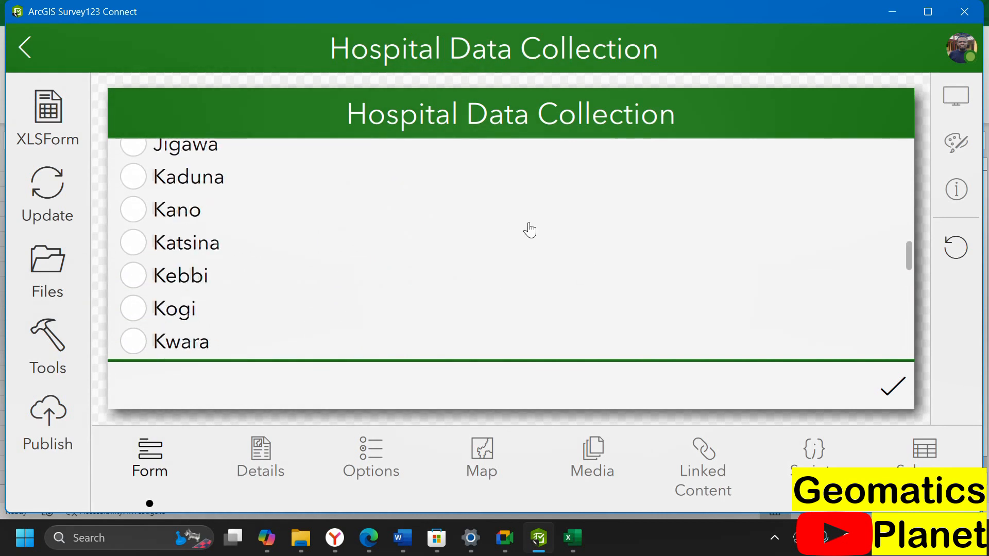
scroll(361, 226, "up", 10)
scroll(240, 268, "down", 3)
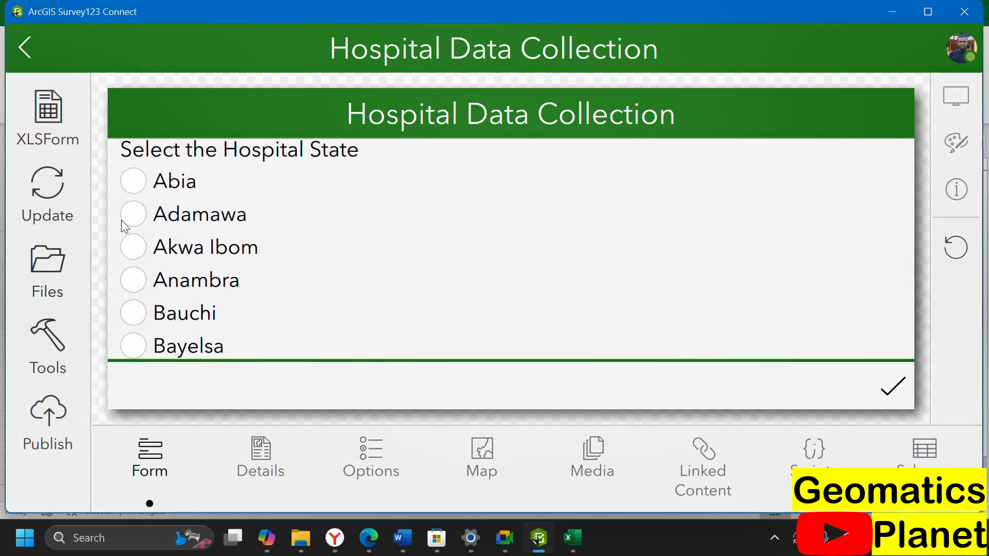
scroll(155, 242, "down", 15)
scroll(163, 258, "down", 3)
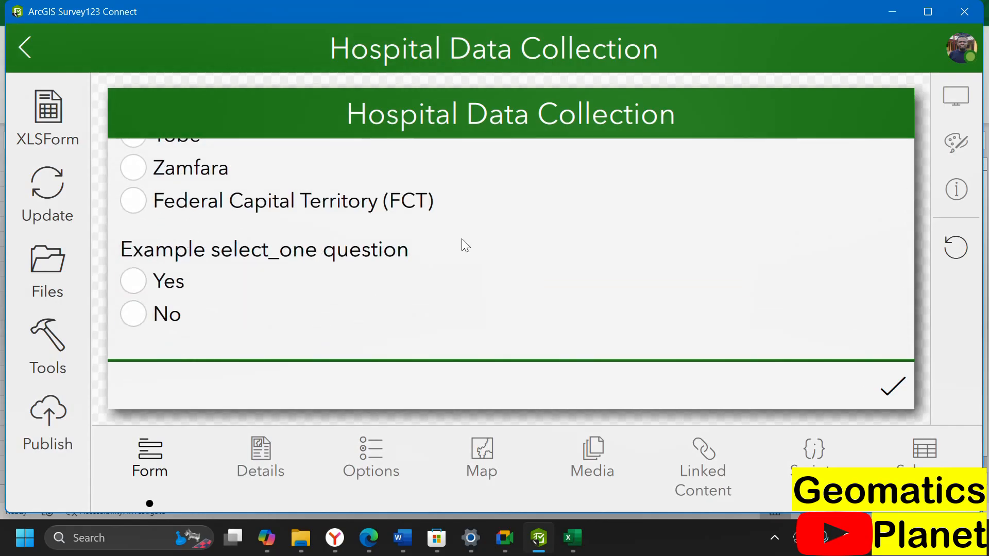
scroll(255, 253, "up", 5)
scroll(249, 278, "up", 4)
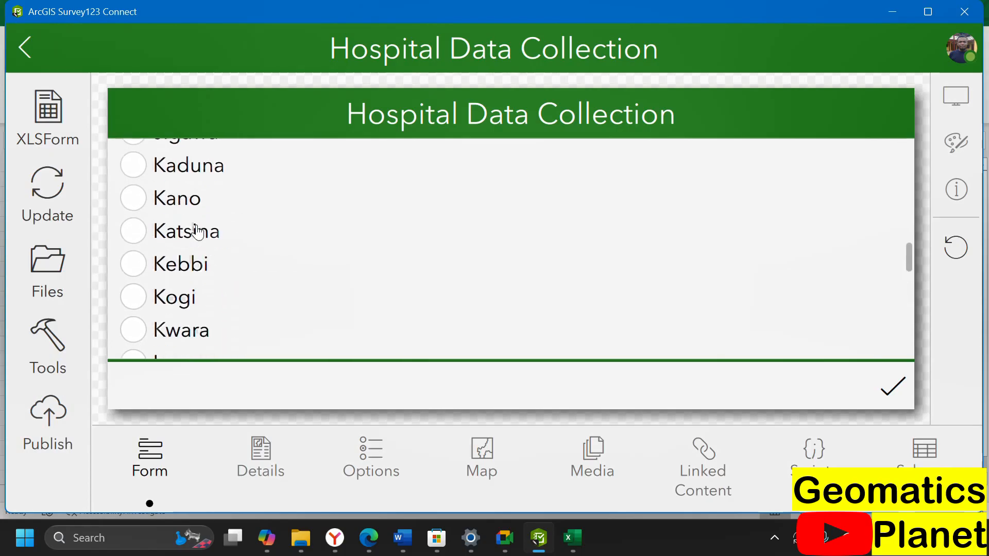
- Insert an empty row between Enugu and Gombe on the choices sheet of the Excel workbook
left_click(571, 538)
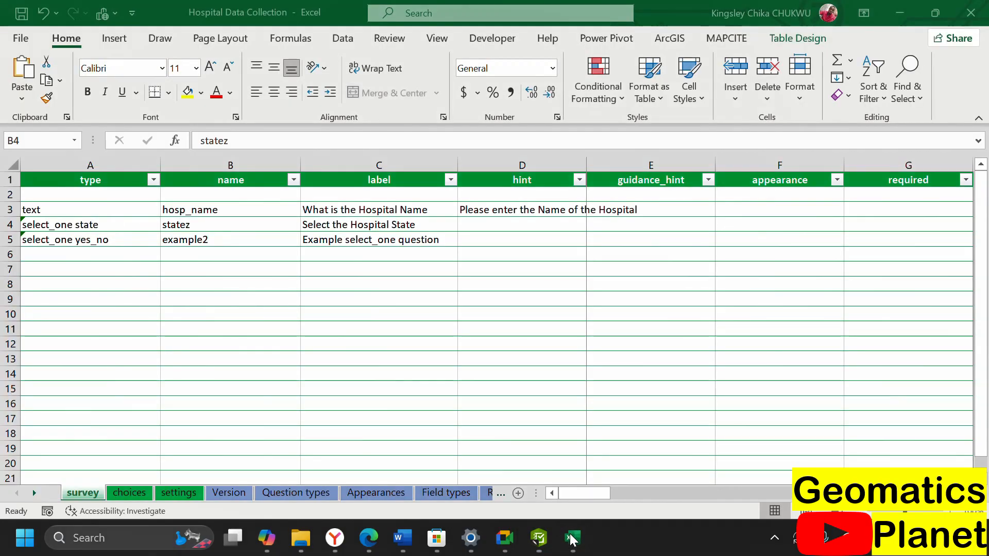
left_click(132, 493)
scroll(280, 359, "down", 4)
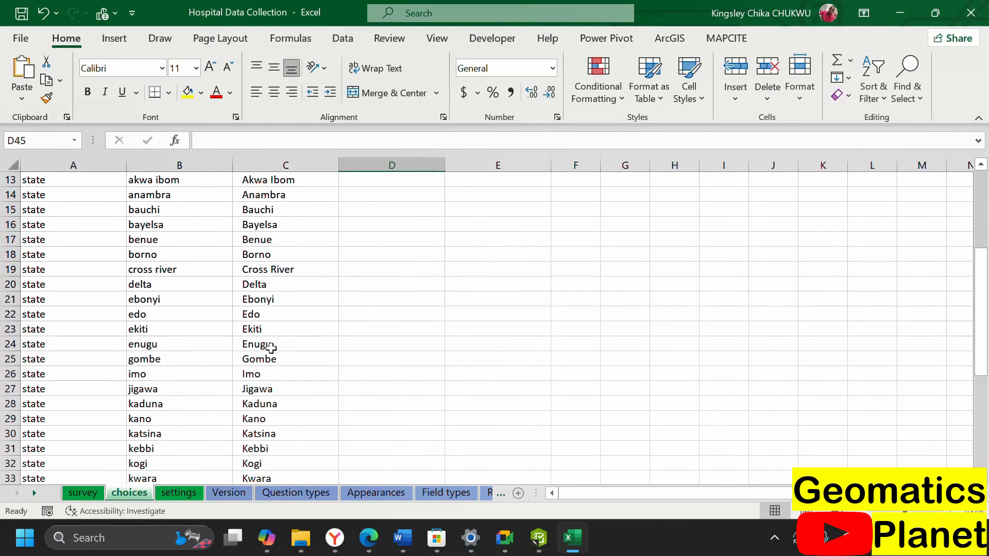
scroll(272, 322, "down", 1)
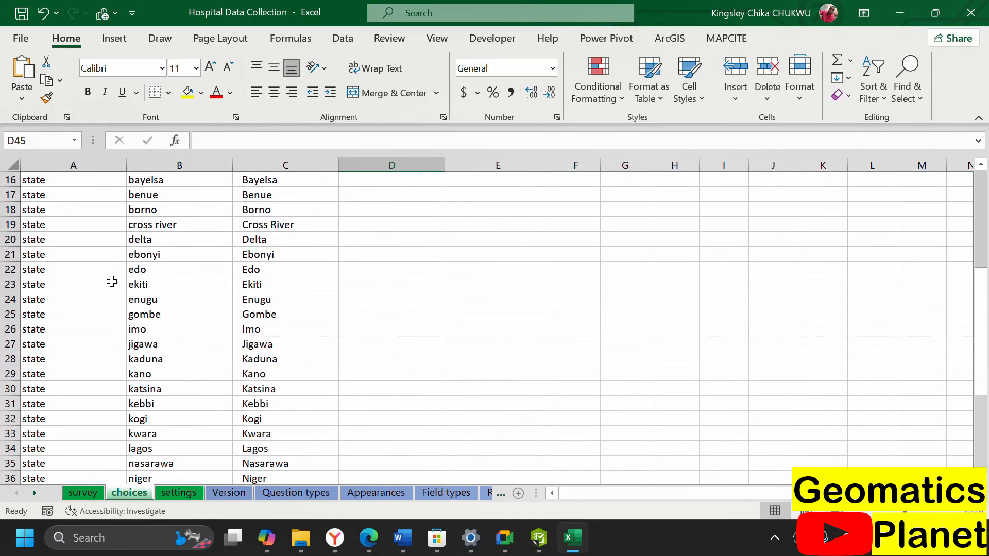
left_click(241, 302)
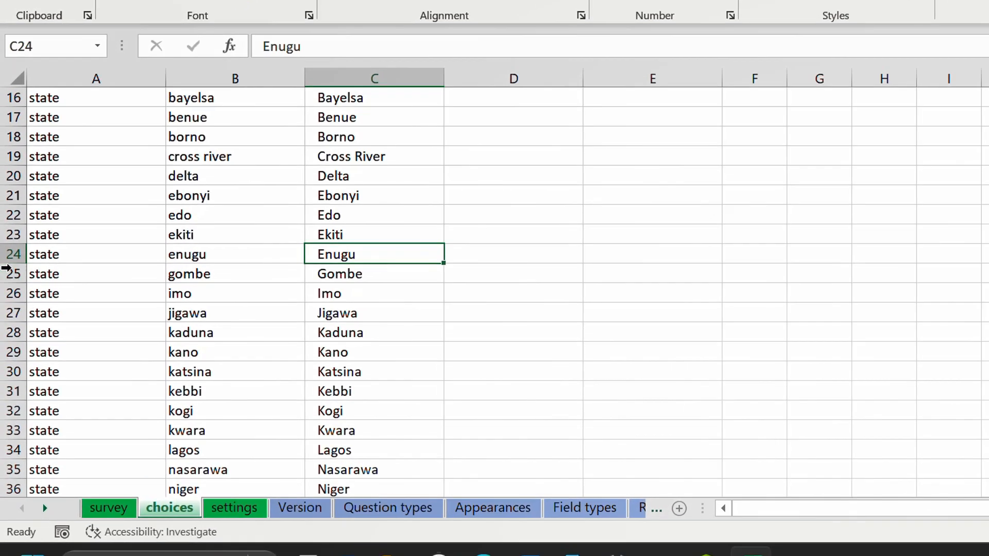
left_click(6, 269)
right_click(6, 269)
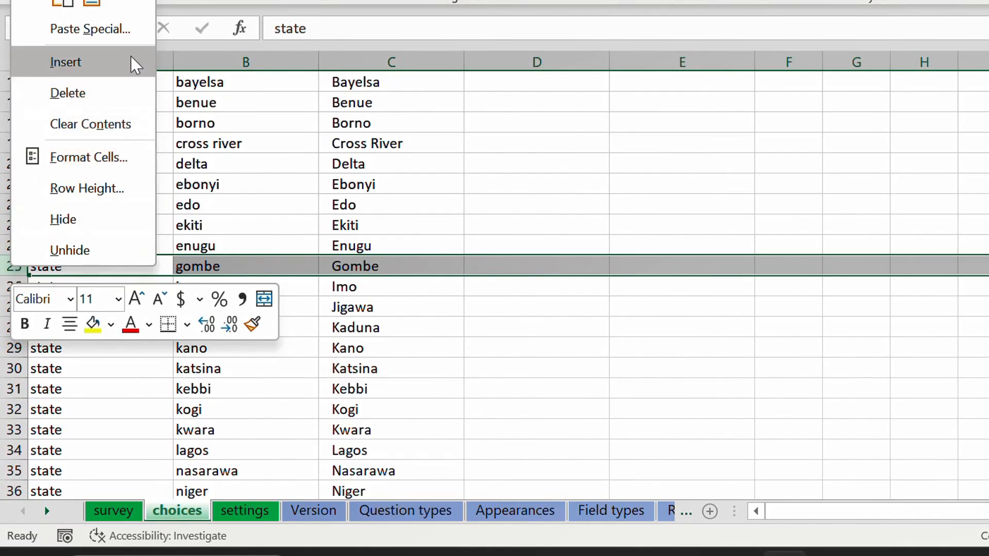
left_click(135, 65)
left_click(368, 267)
- Move the Federal Capital Territory (FCT) choice from the end of the state list into the empty row 25
scroll(343, 314, "down", 2)
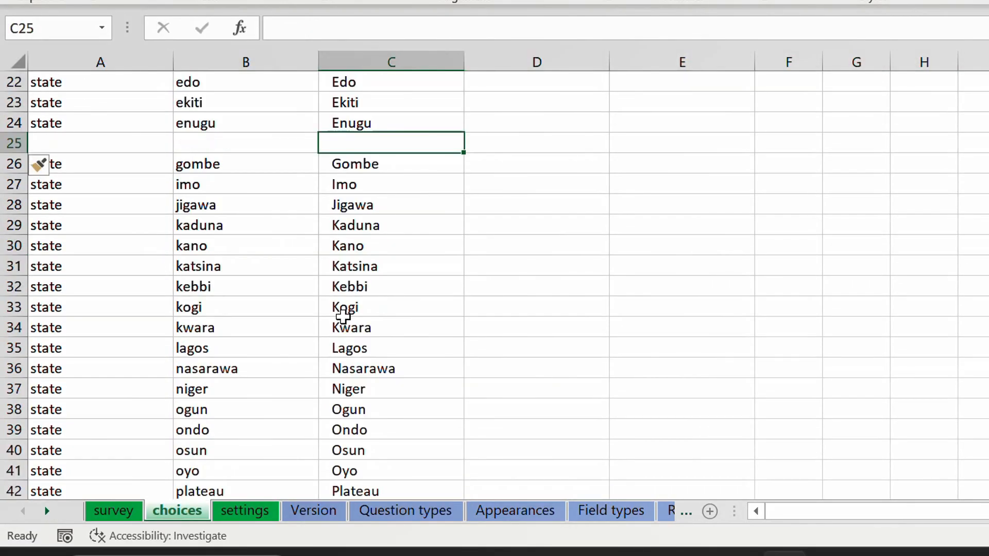
scroll(343, 314, "down", 4)
left_click_drag(37, 377, 519, 359)
key("ctrl+c")
scroll(348, 318, "up", 1)
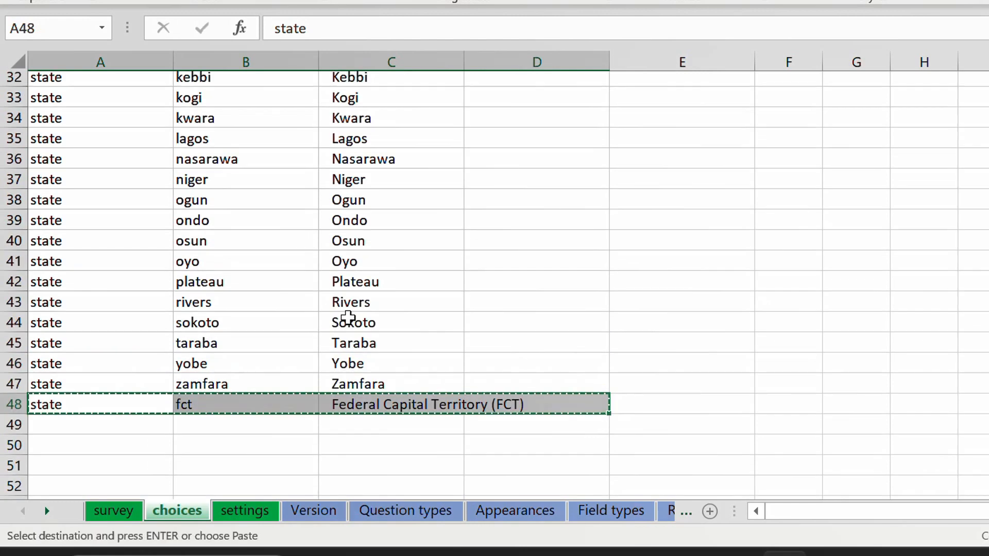
scroll(348, 318, "up", 6)
left_click(67, 328)
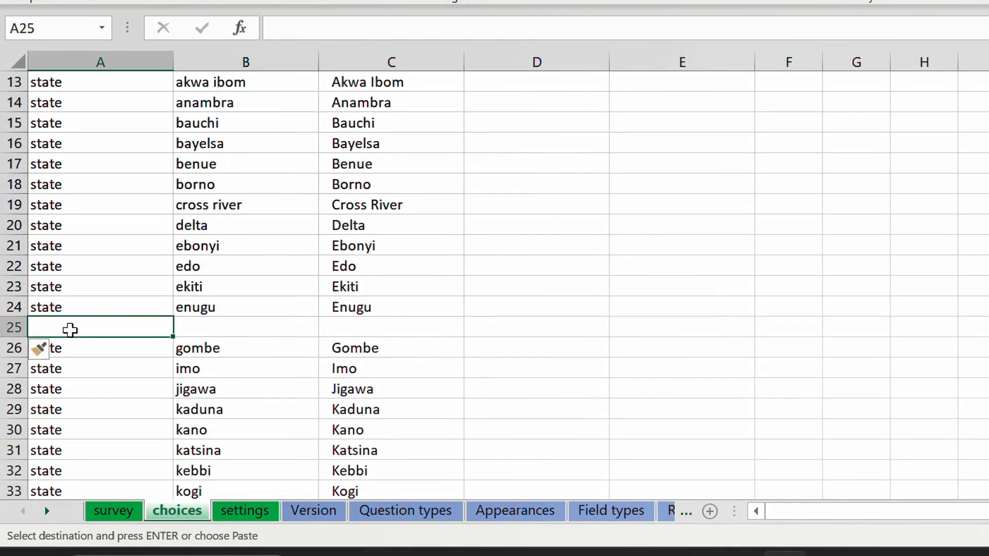
key("Return")
left_click(432, 289)
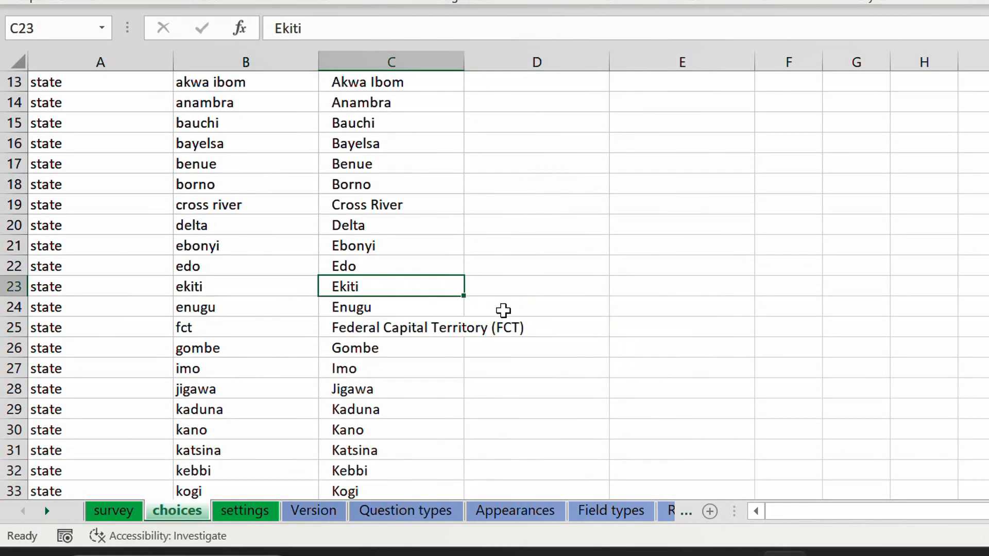
- Switch to ArcGIS Survey123 Connect and check the order of the state options and the placement of FCT in the form preview
left_click(761, 549)
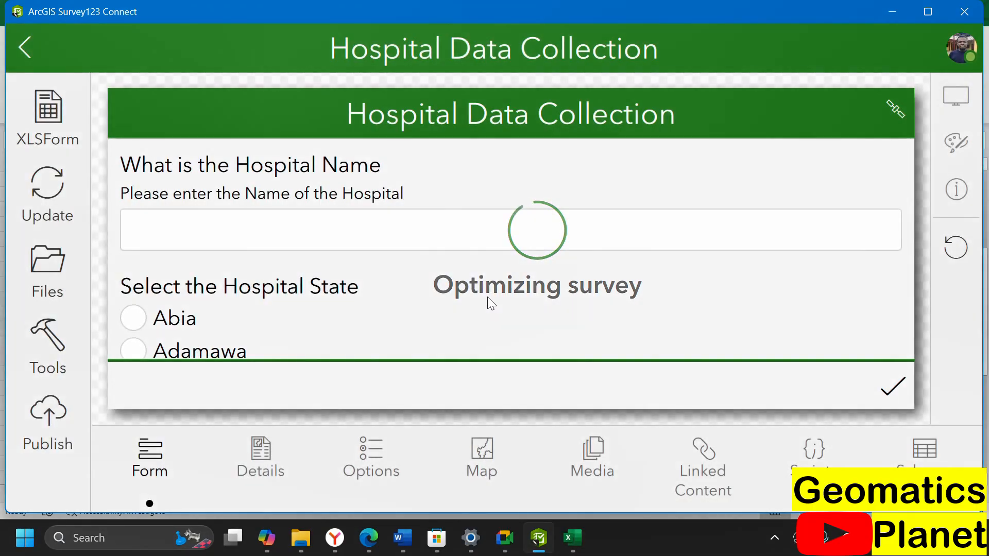
scroll(407, 258, "down", 10)
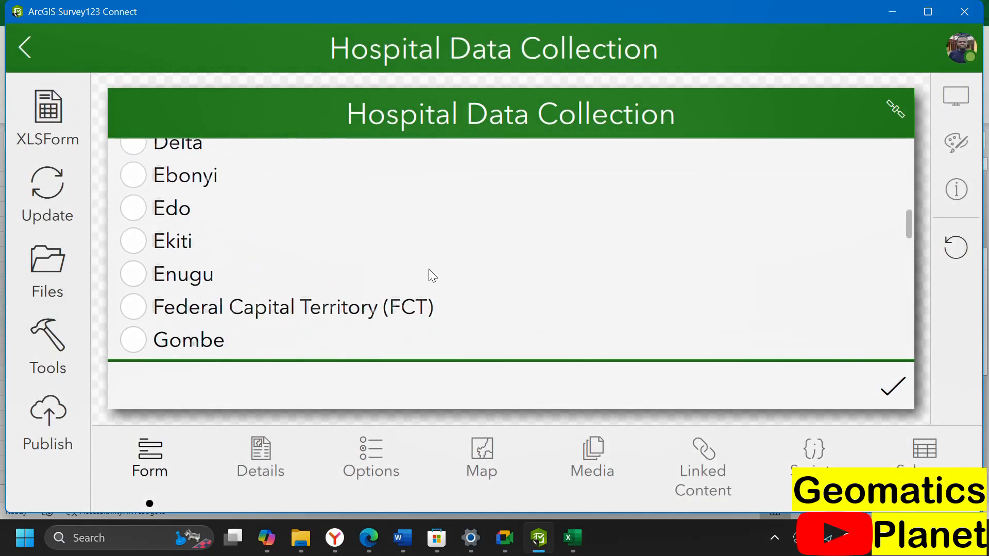
scroll(331, 283, "down", 7)
scroll(231, 258, "up", 9)
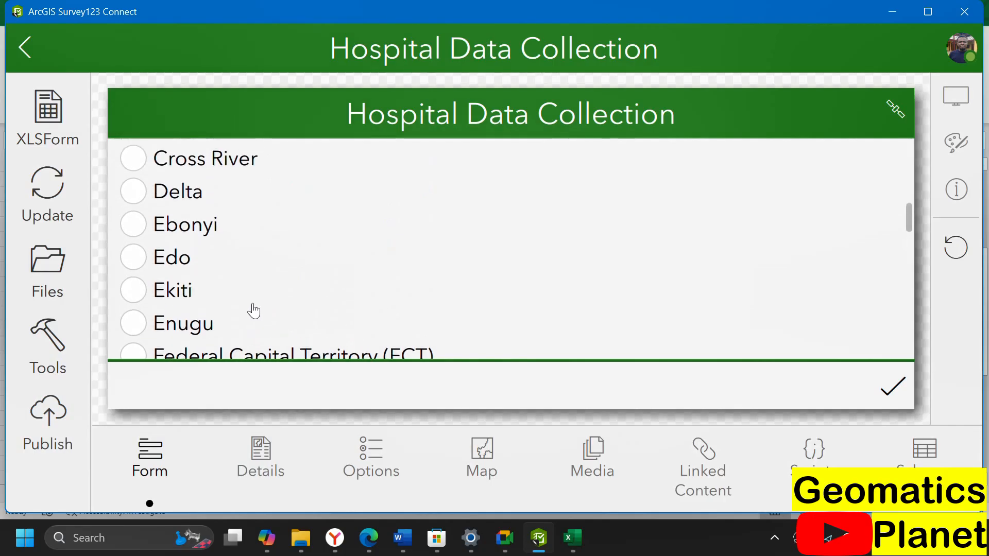
scroll(268, 286, "down", 4)
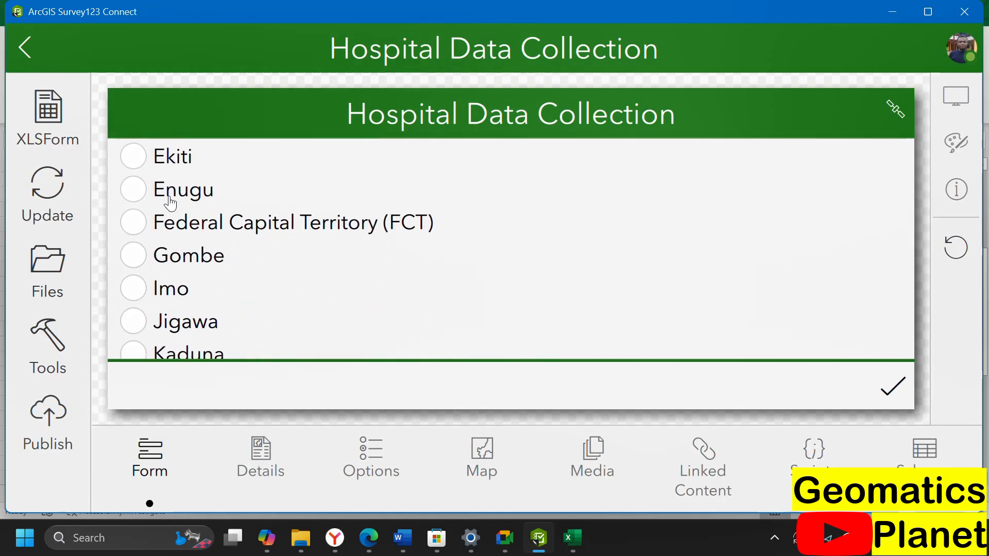
scroll(354, 218, "down", 20)
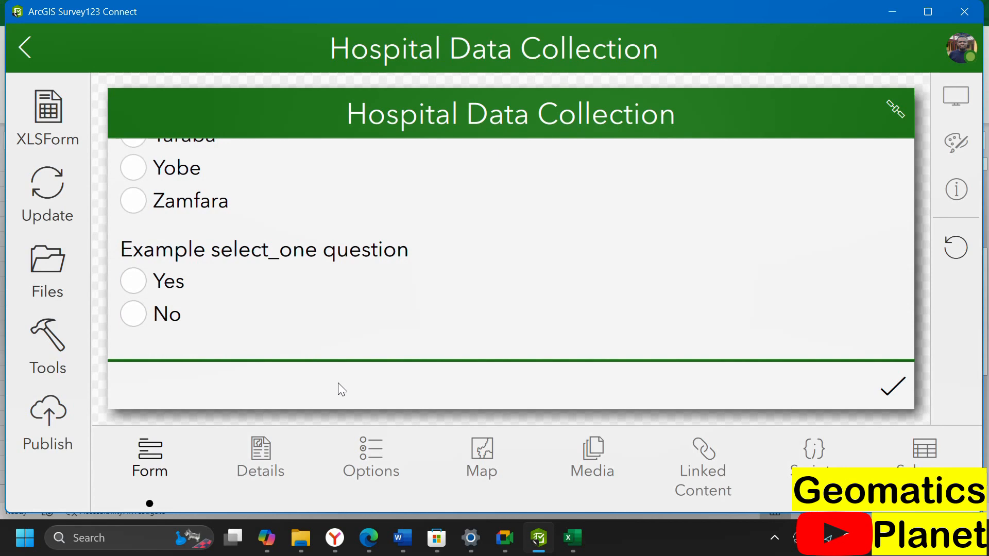
- Switch to Excel and review the rating and state lists on the choices sheet
left_click(573, 538)
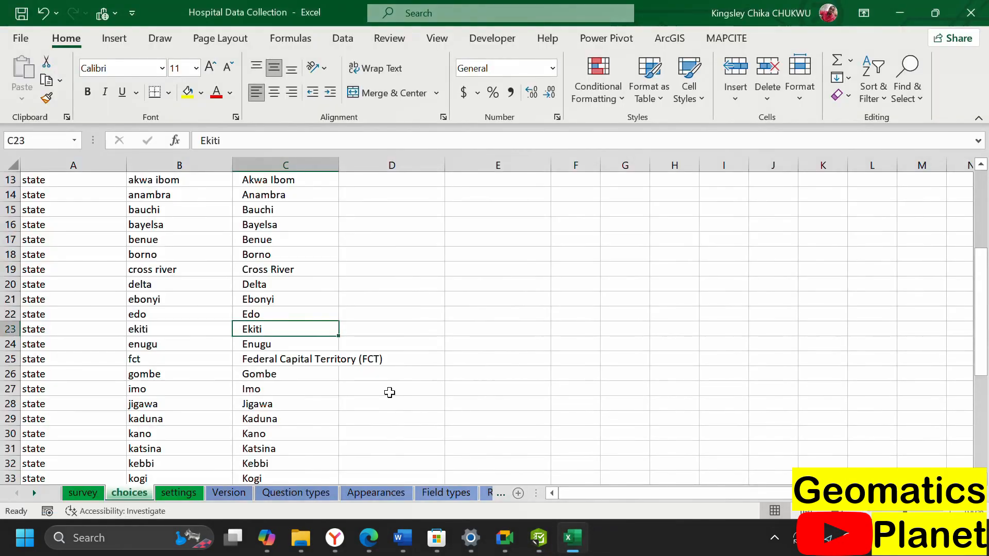
scroll(388, 391, "down", 5)
scroll(185, 308, "up", 2)
scroll(186, 309, "up", 6)
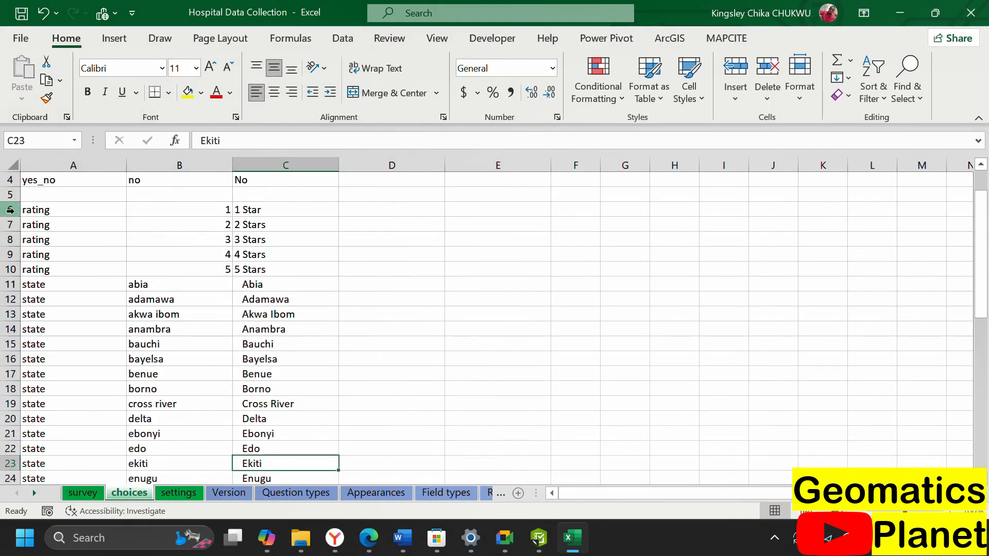
left_click(3, 269)
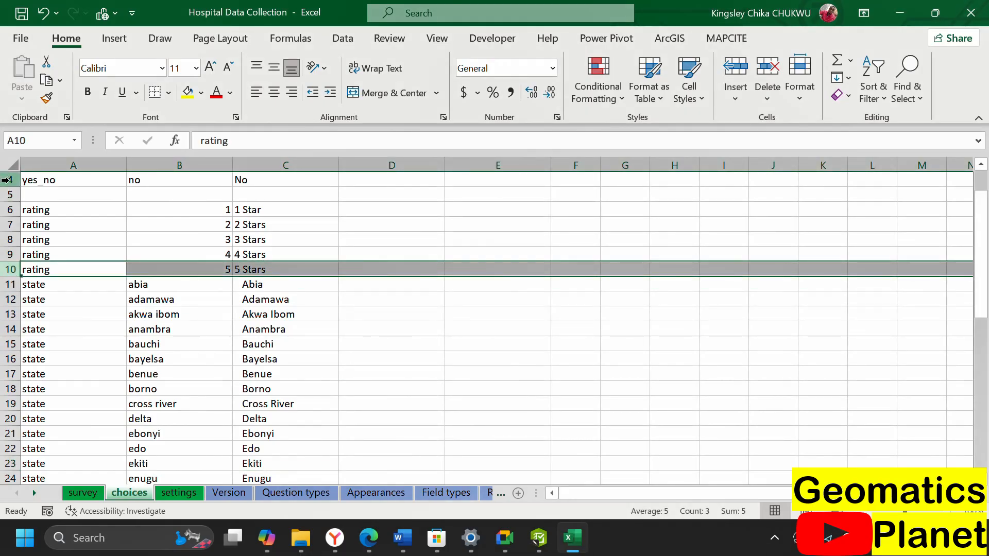
scroll(453, 265, "down", 11)
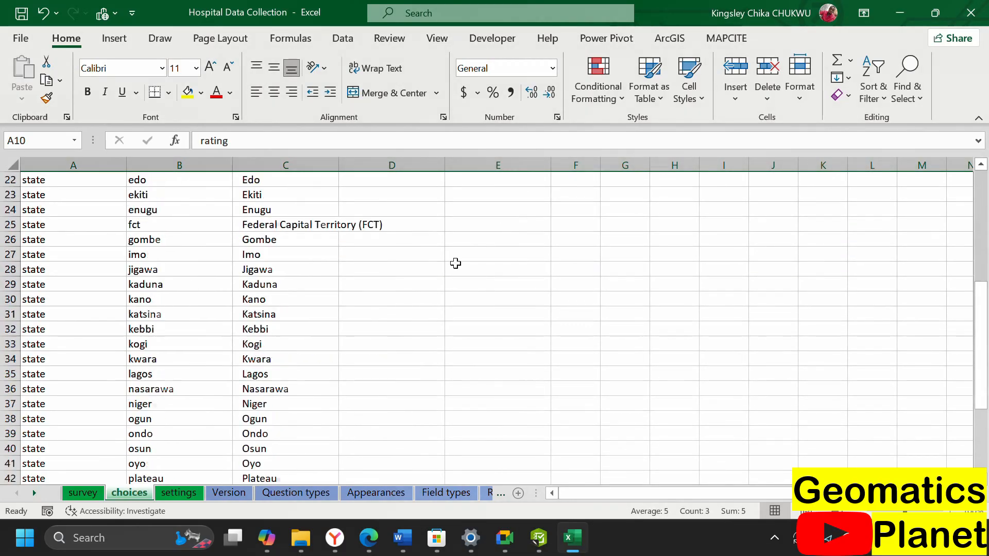
- Try to name the select_one yes_no question in row 5 of the survey sheet Functional
left_click(84, 492)
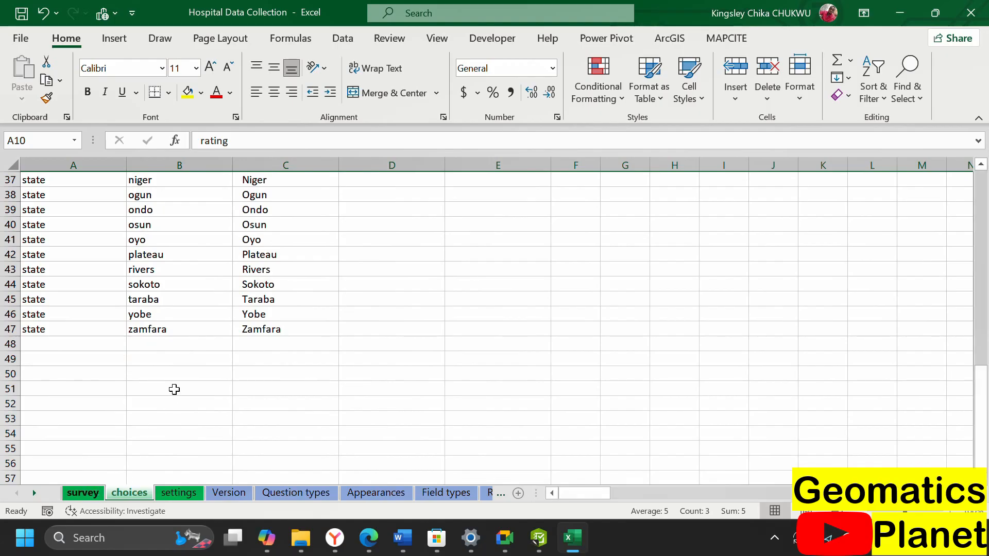
left_click(223, 245)
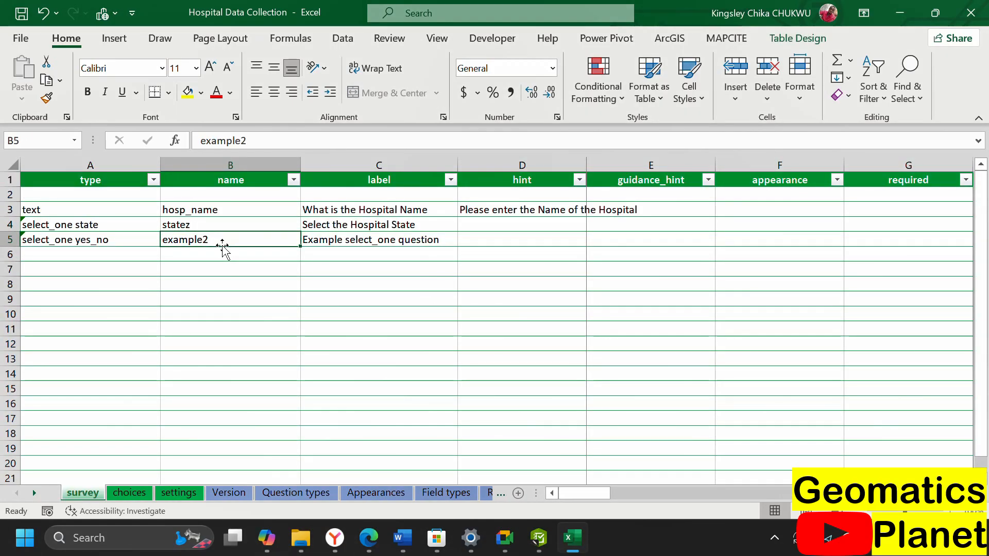
type("FUnc")
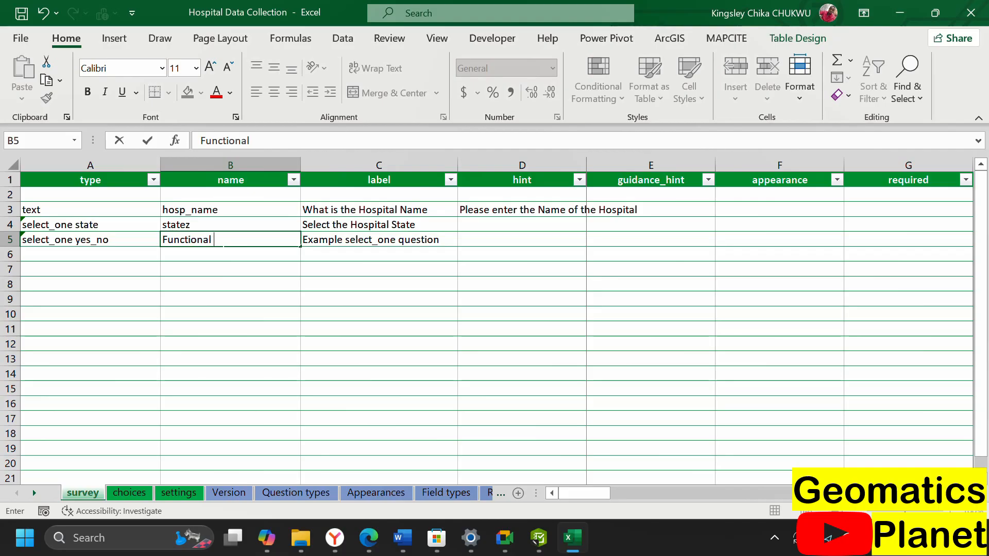
type("tional")
key("Return")
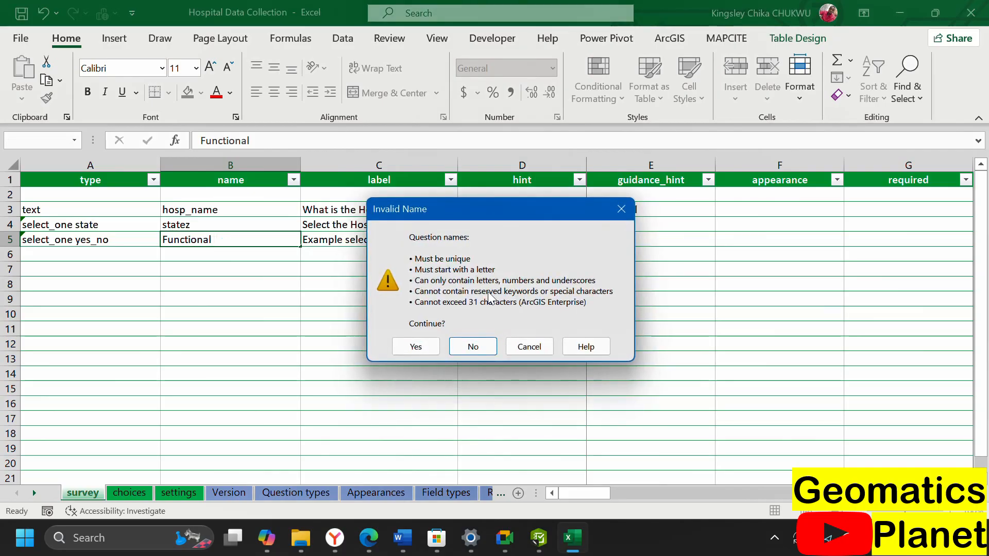
left_click(472, 346)
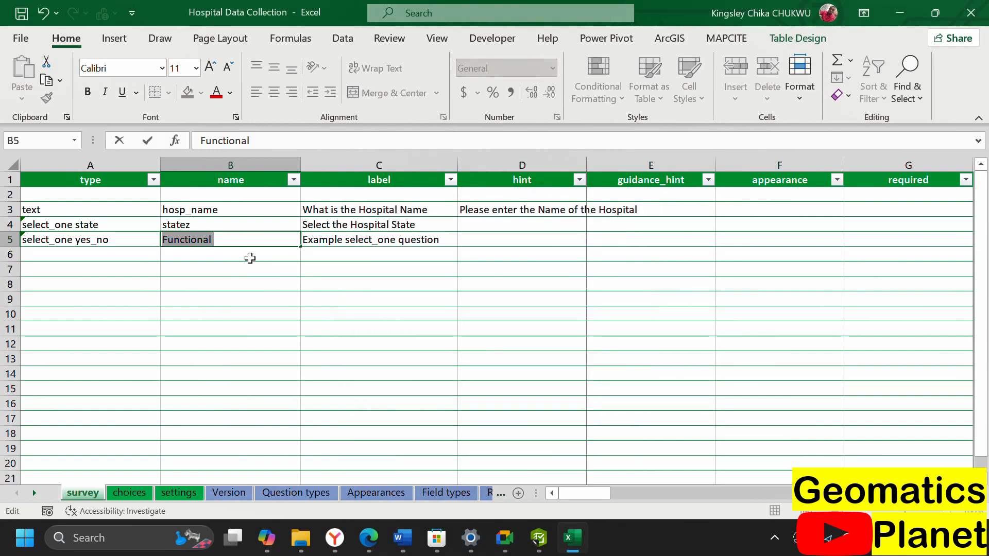
key("Return")
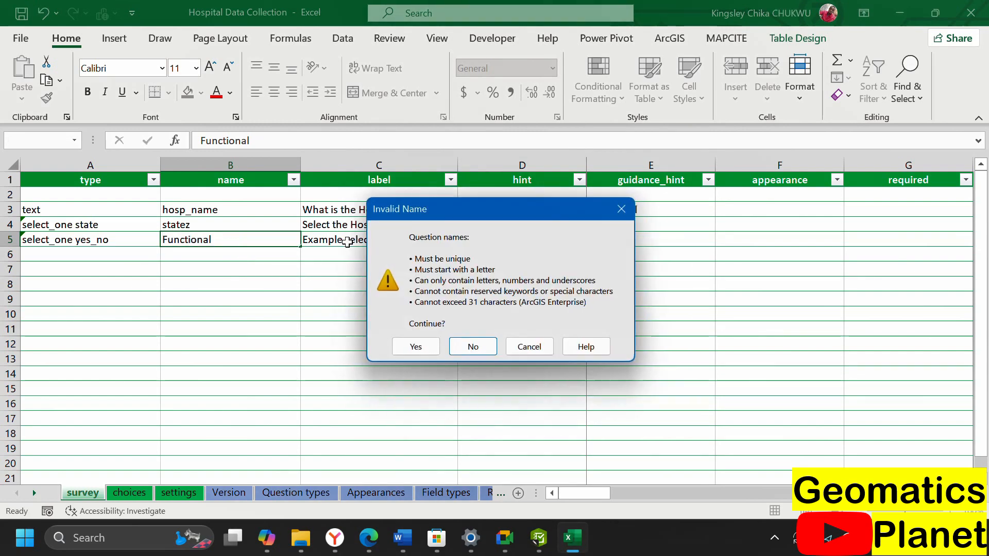
left_click(621, 207)
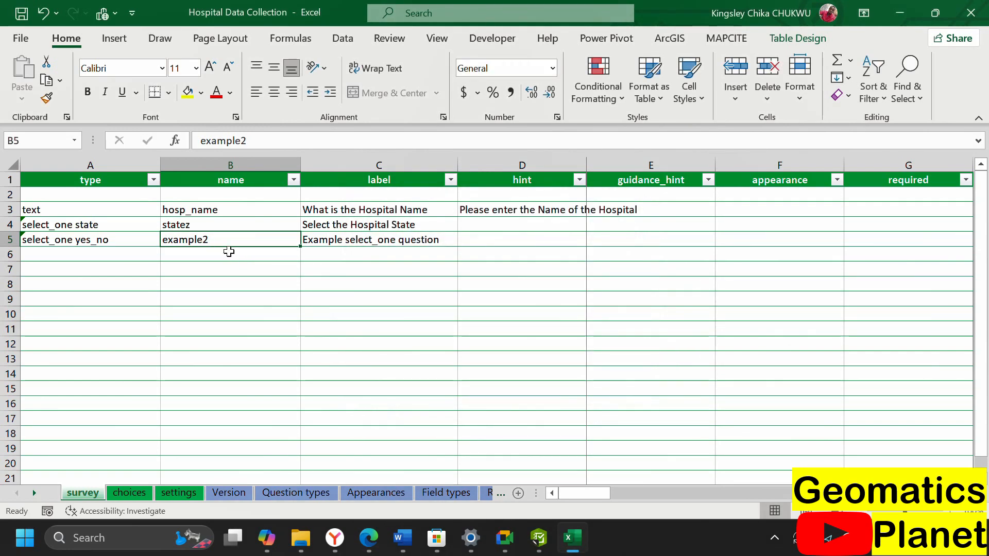
- Set the label of the question in row 5 to Functional Status and its name to function
left_click(344, 243)
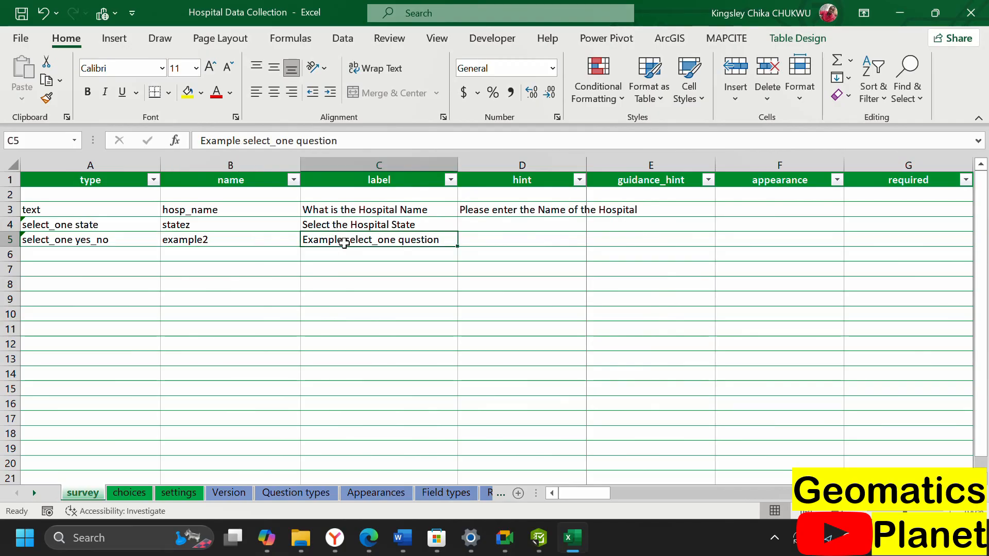
type("Functional Status")
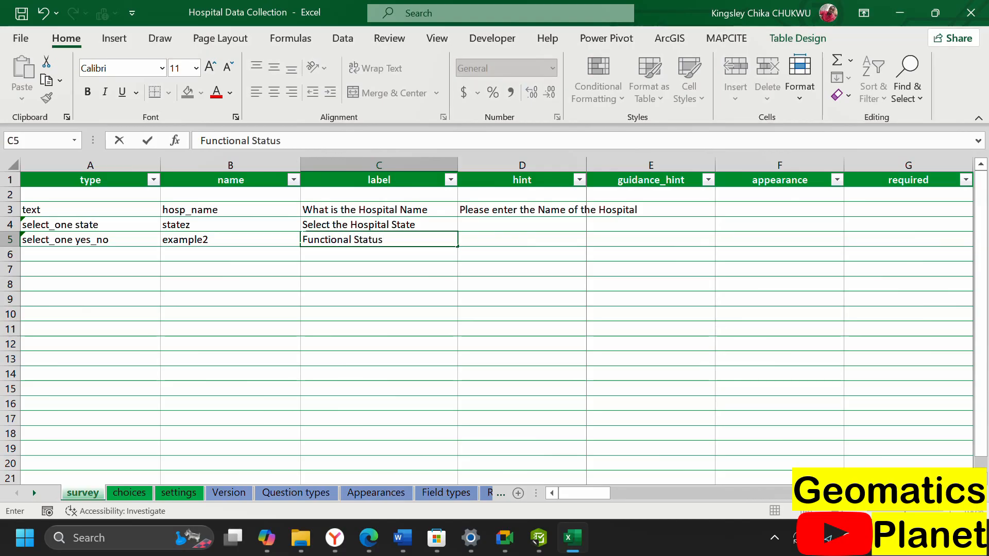
left_click(264, 241)
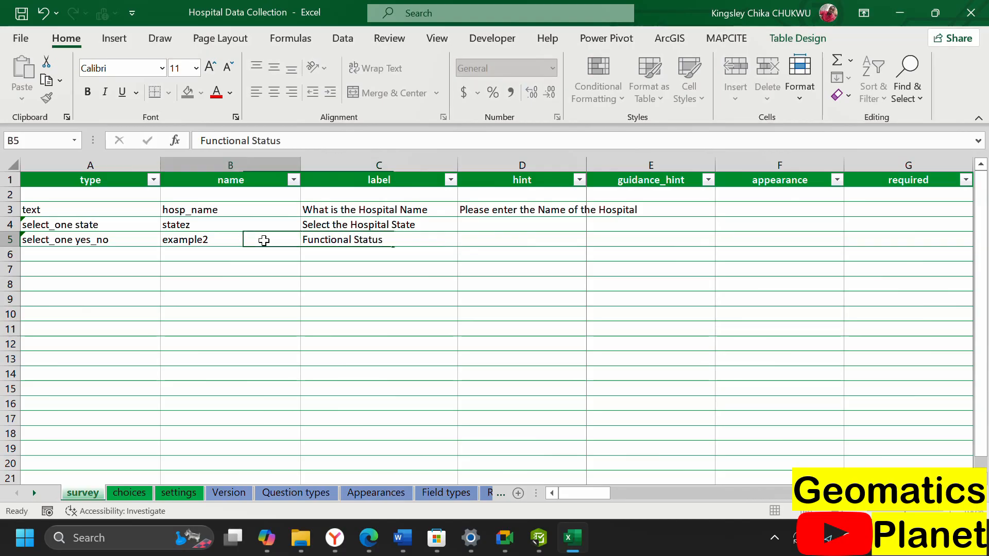
type("function")
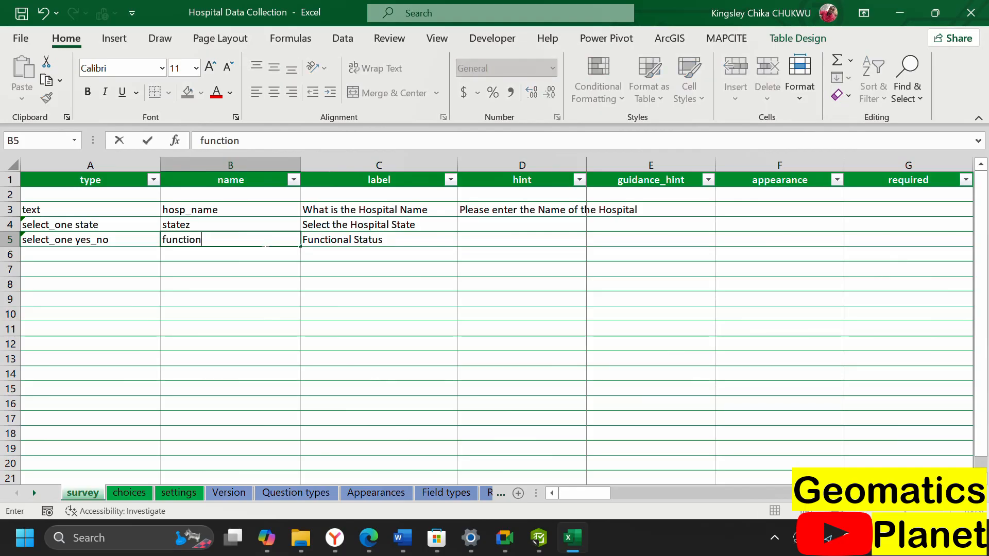
key("Return")
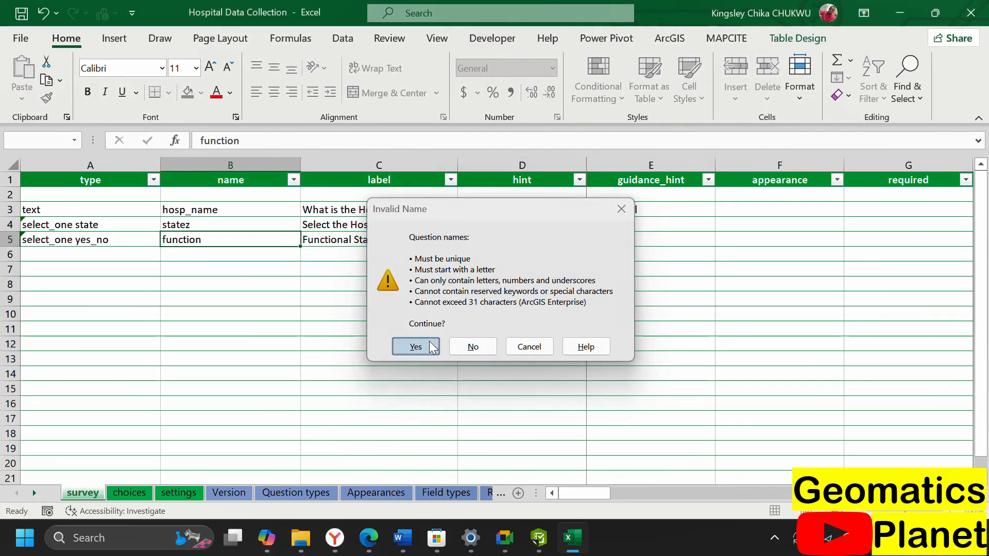
left_click(431, 348)
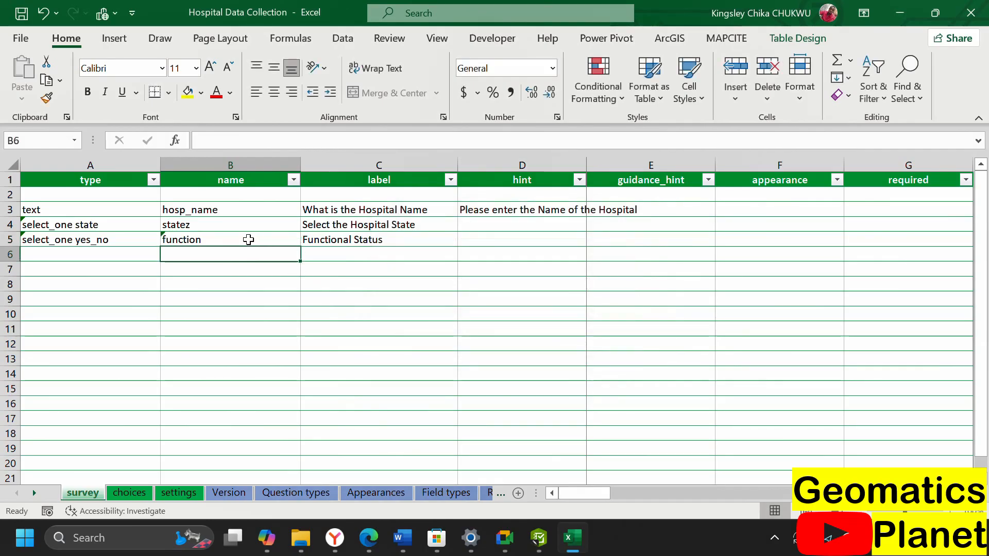
- Start a new choice list named function in cell A48, below the states on the choices sheet
left_click(133, 243)
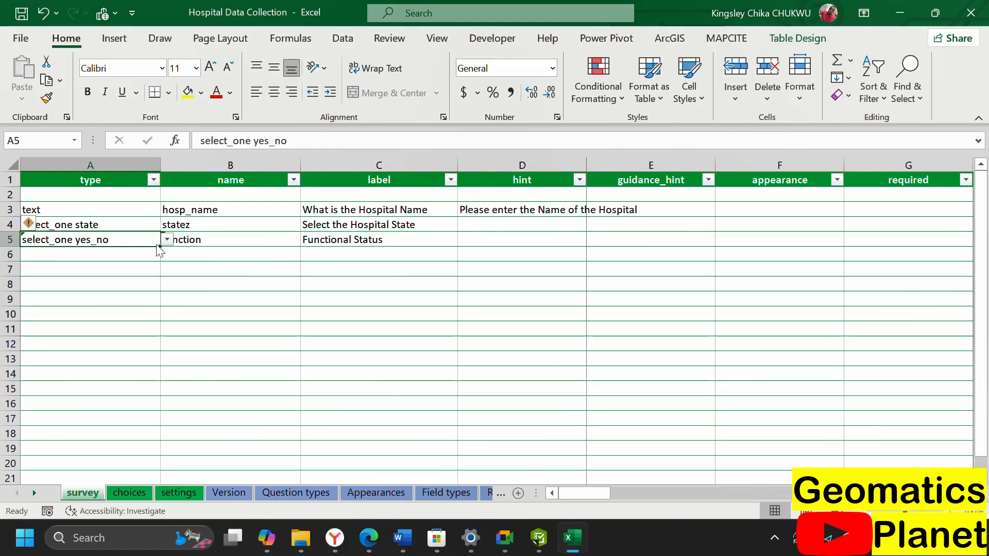
left_click(126, 493)
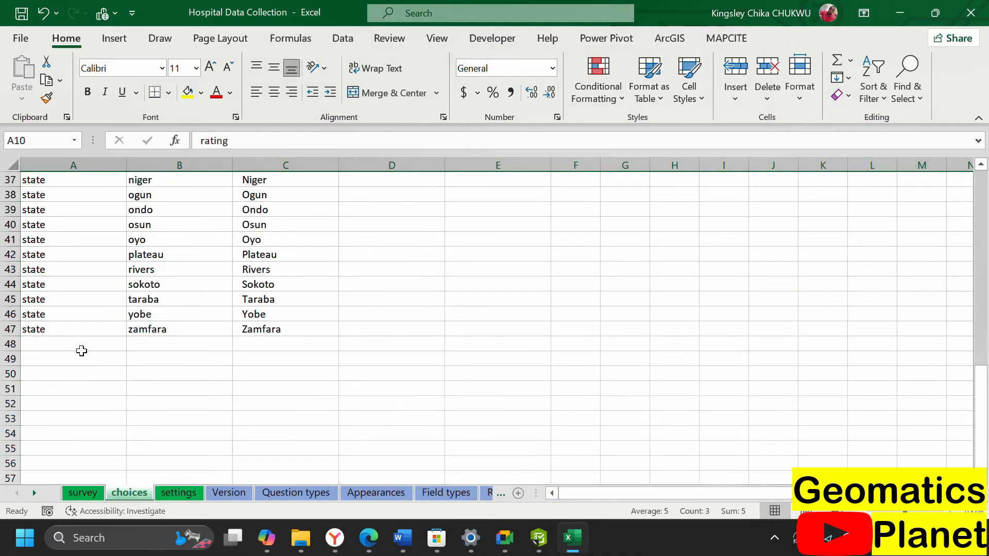
left_click(69, 343)
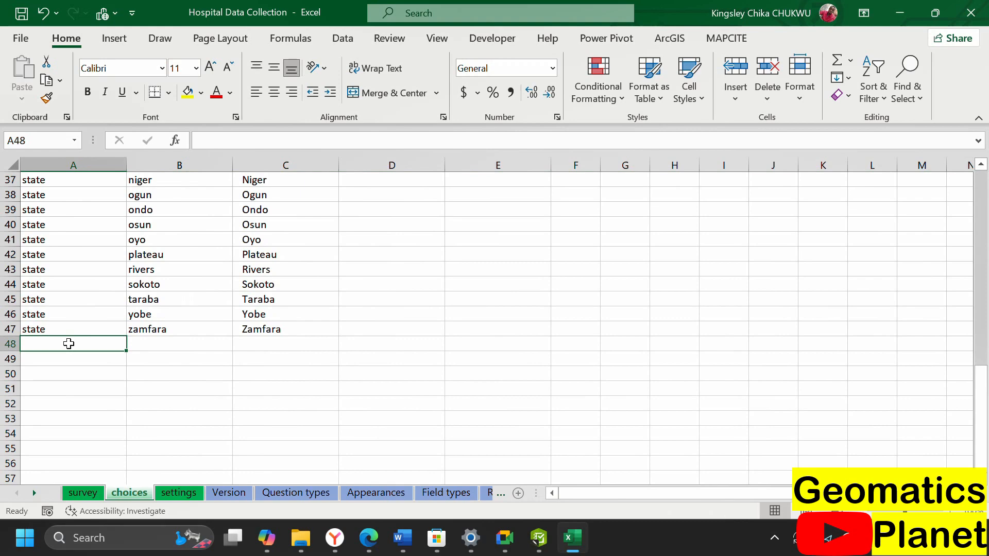
scroll(69, 343, "up", 12)
scroll(68, 343, "down", 8)
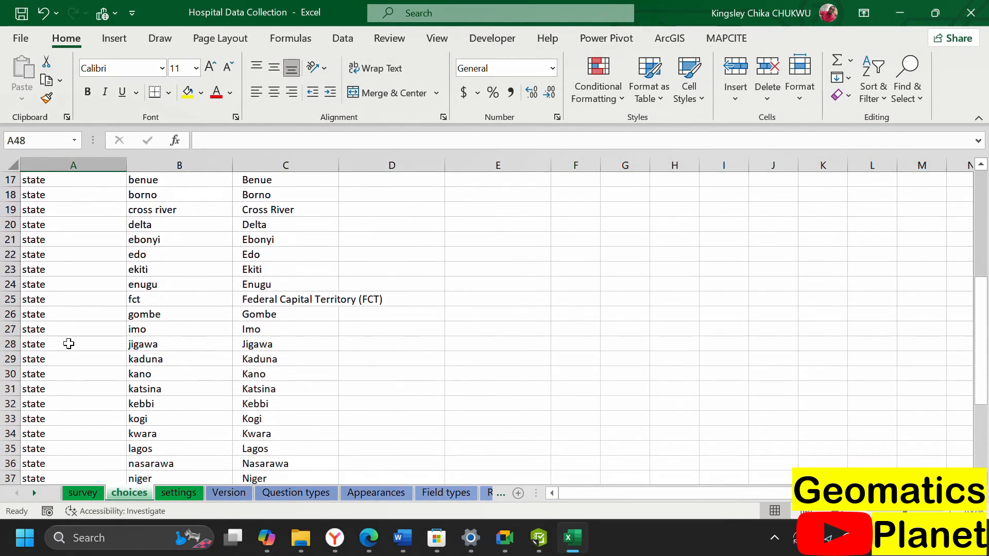
type("function")
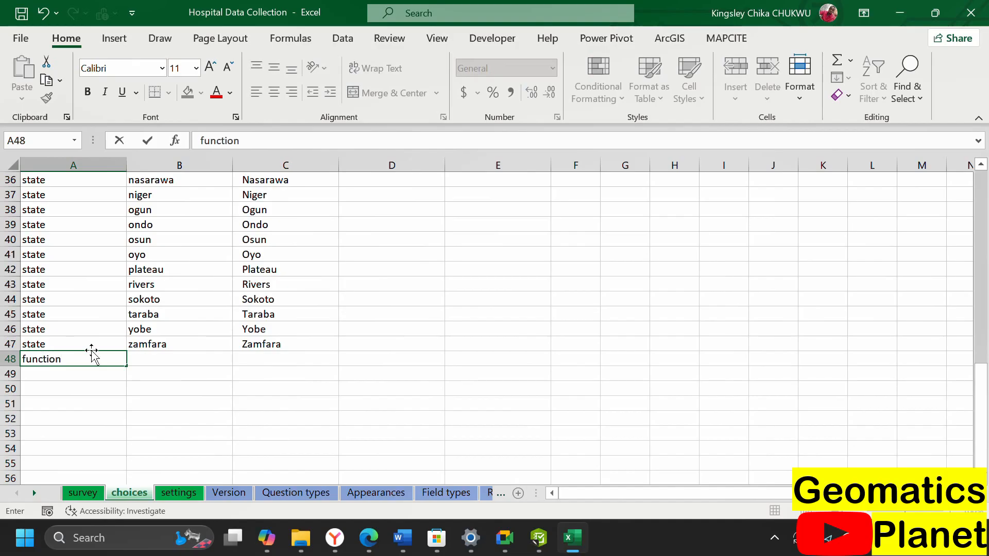
- Enter the choice names function, not_function and unknown in rows 48 to 50 of the name column
left_click(155, 362)
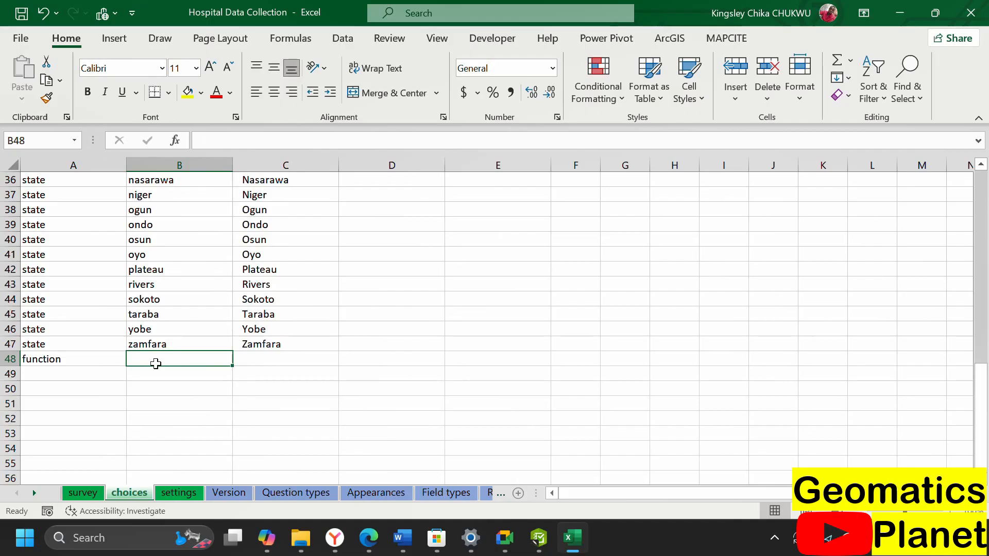
type("funtion")
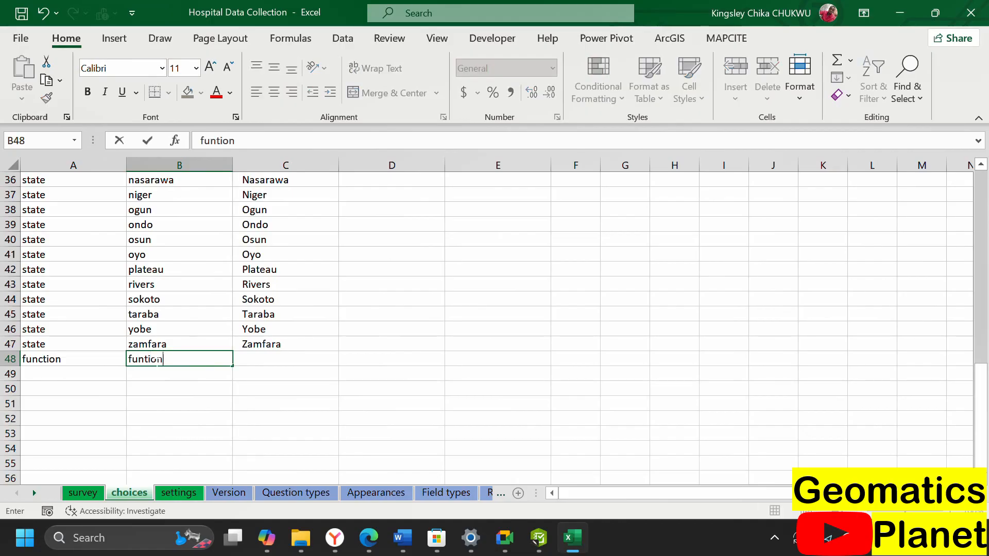
key("Return")
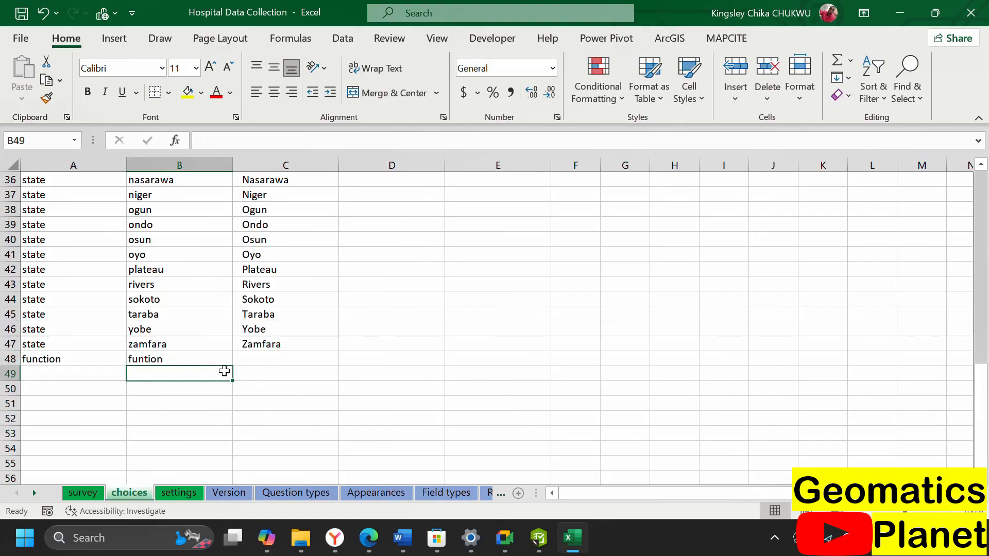
type("no")
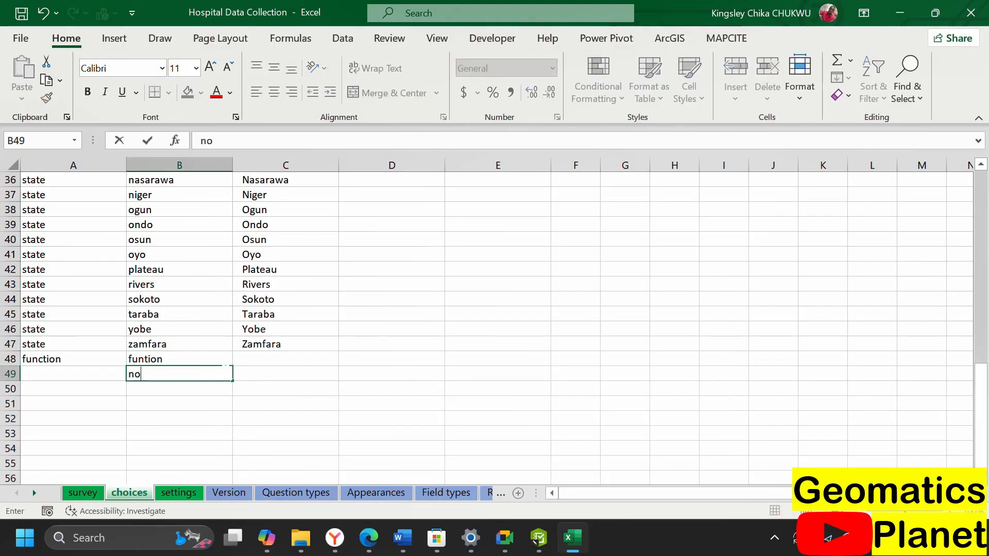
type("t_fun")
type("cton")
type("ion")
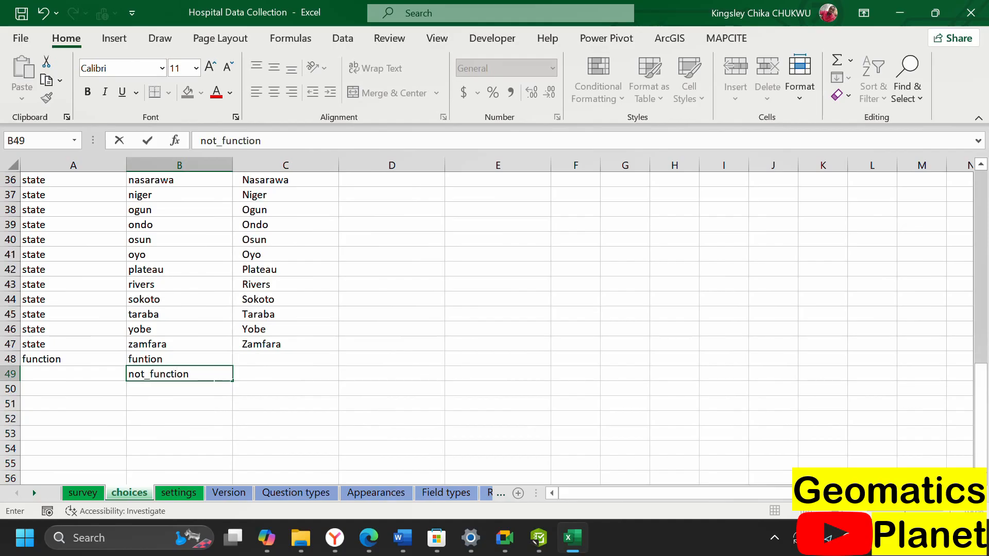
left_click(202, 388)
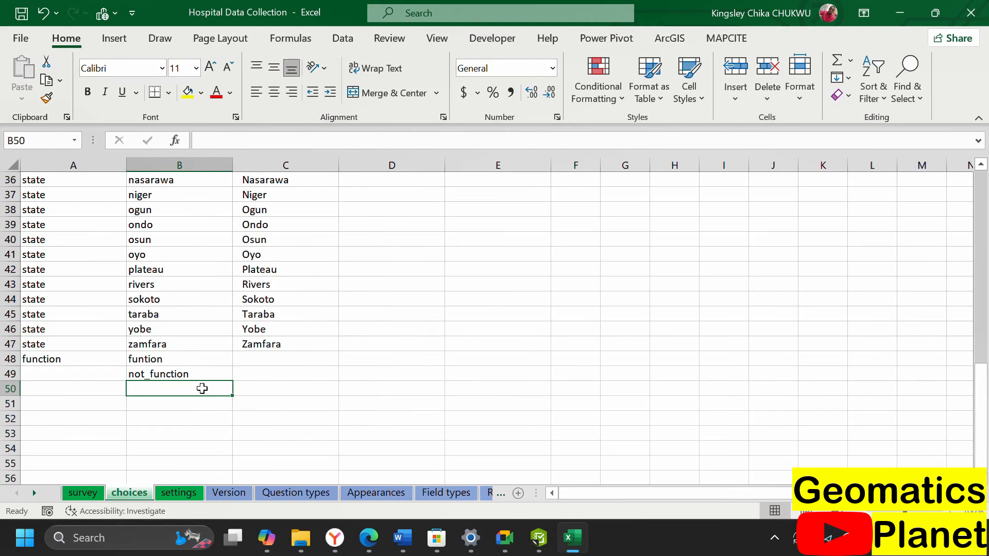
type("unk")
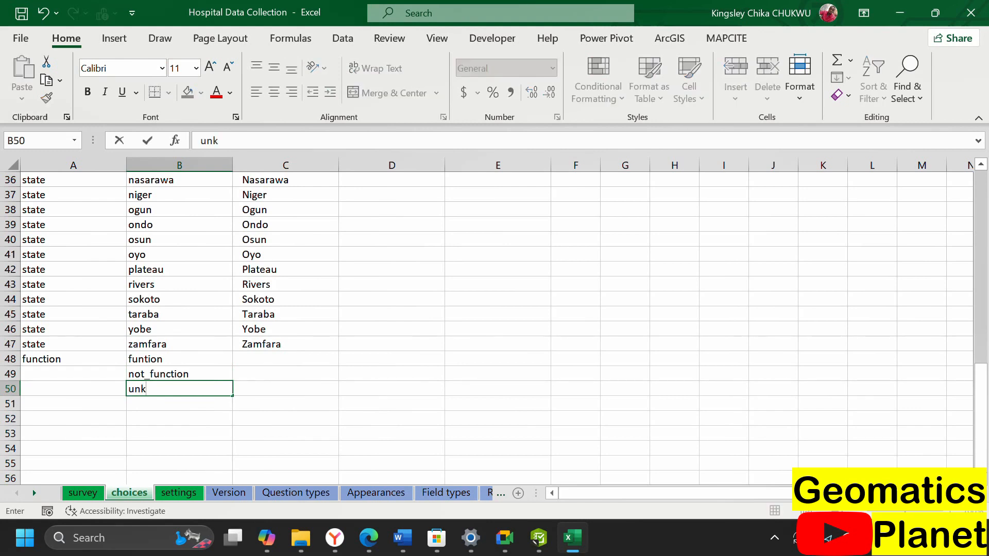
type("nown")
left_click(255, 370)
left_click(141, 359)
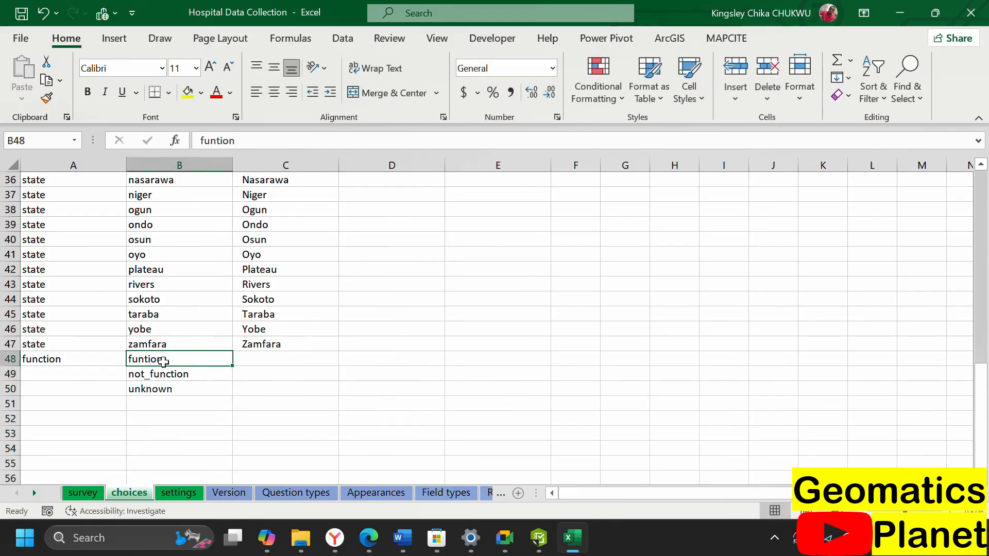
double_click(142, 359)
type("c")
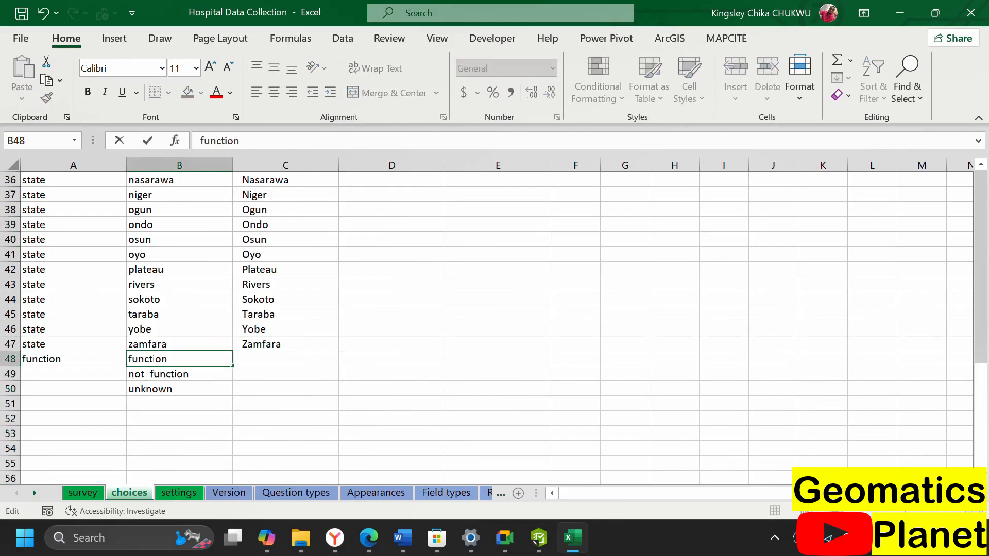
- Enter the labels Functional, Not Functional and Unknown for the three new choices in C48 to C50
left_click(251, 364)
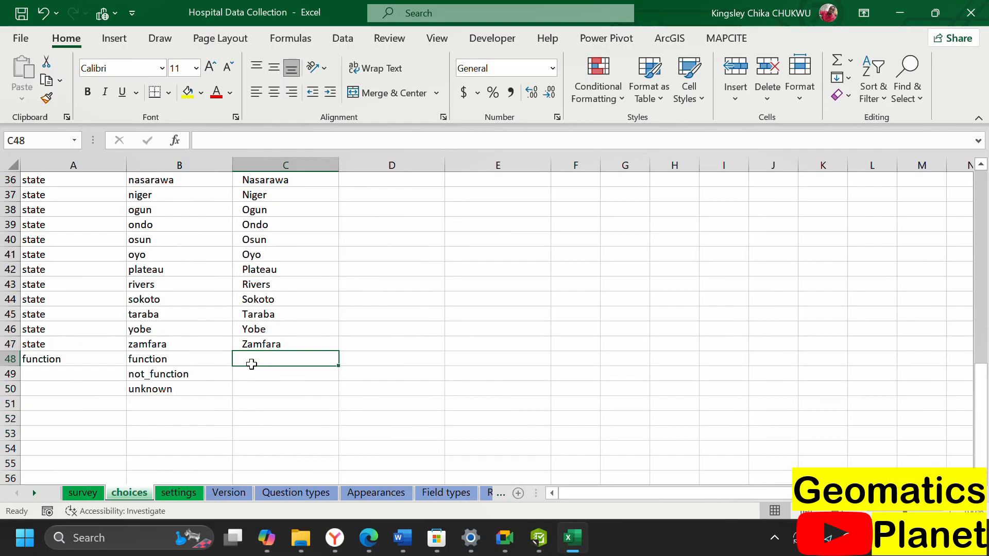
type("Func")
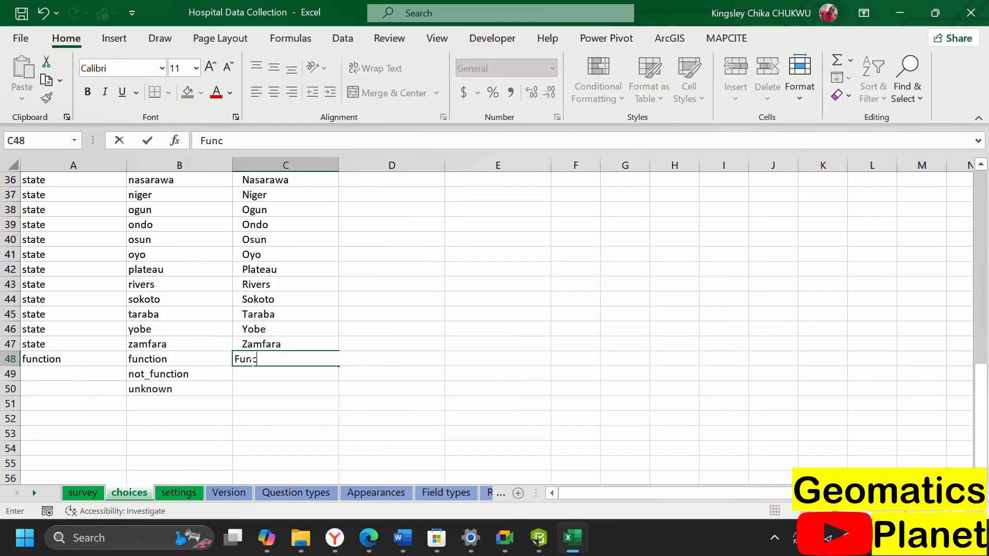
type("tional")
key("Return")
type("No")
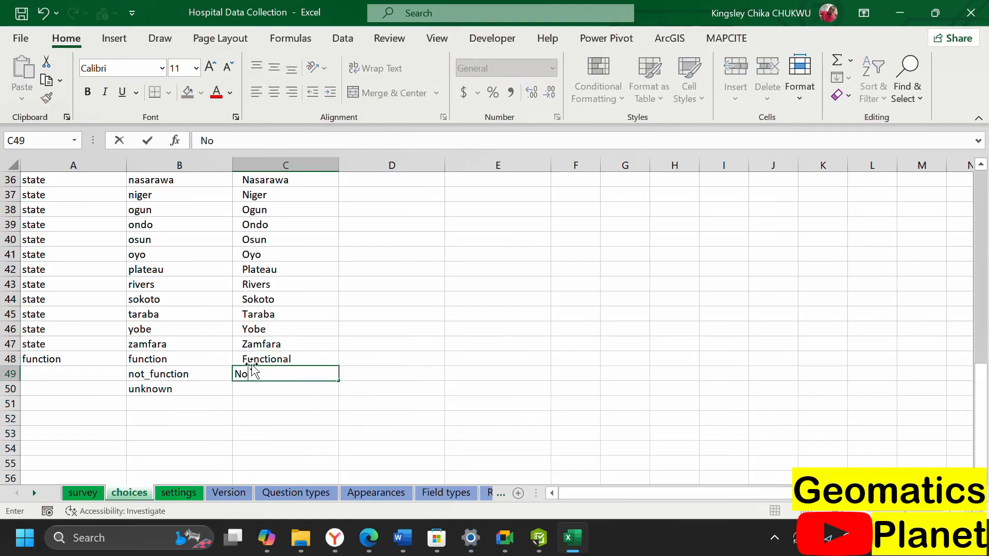
type("t Functional")
key("Return")
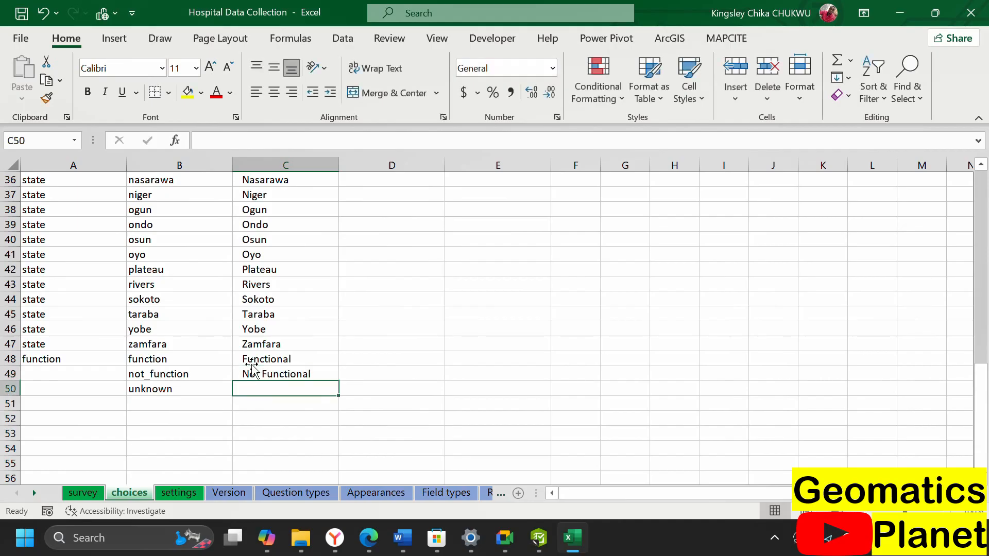
type("Unk")
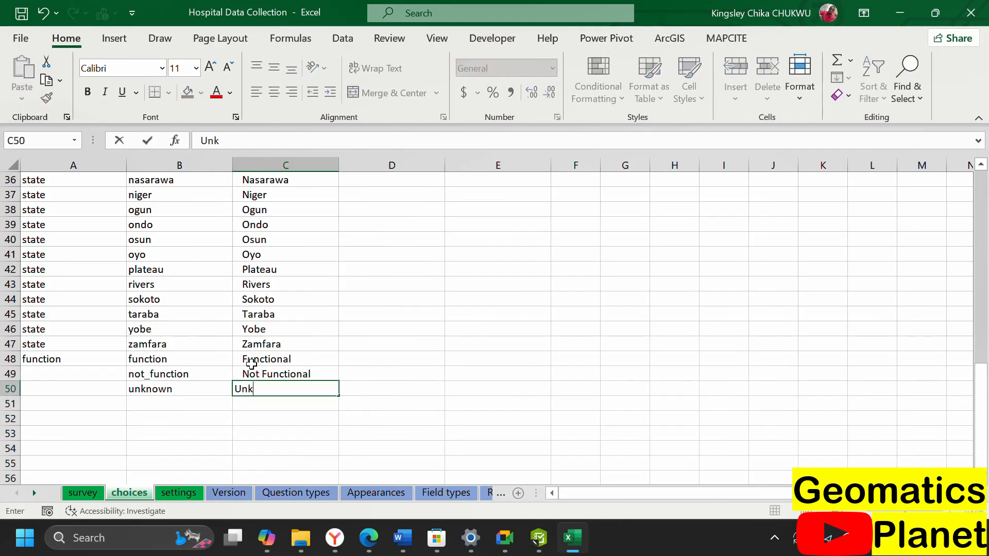
type("nown")
- Fill the list name function down from A48 to A50 and return to the survey sheet
left_click(77, 358)
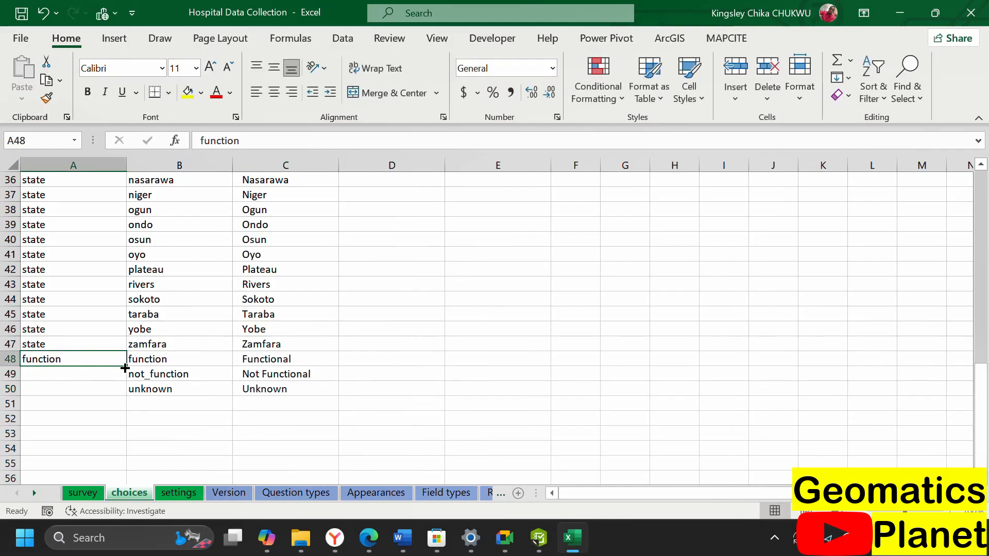
left_click_drag(124, 368, 125, 395)
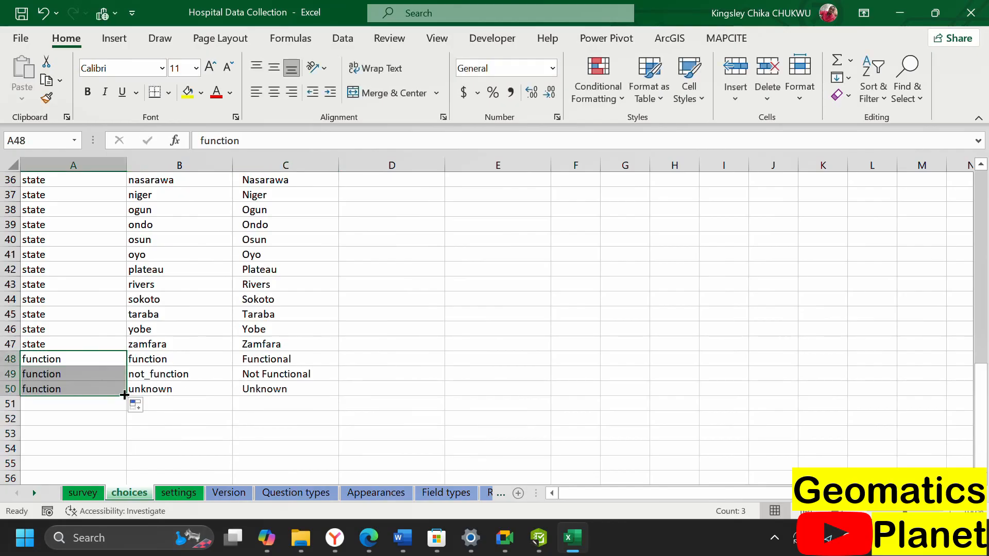
left_click(94, 493)
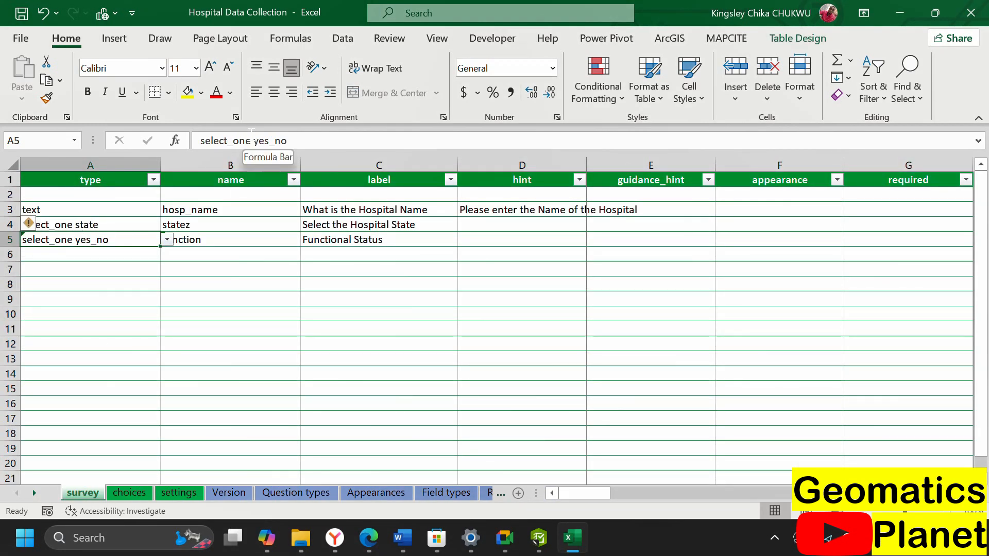
- Change the Functional Status question's type in A5 to select_one function
double_click(271, 140)
type("fu")
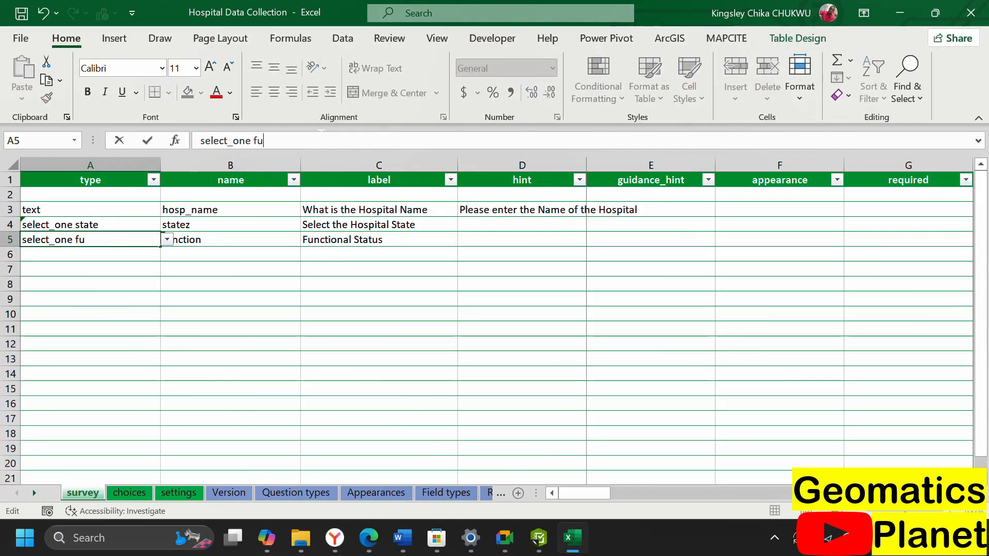
type("nction")
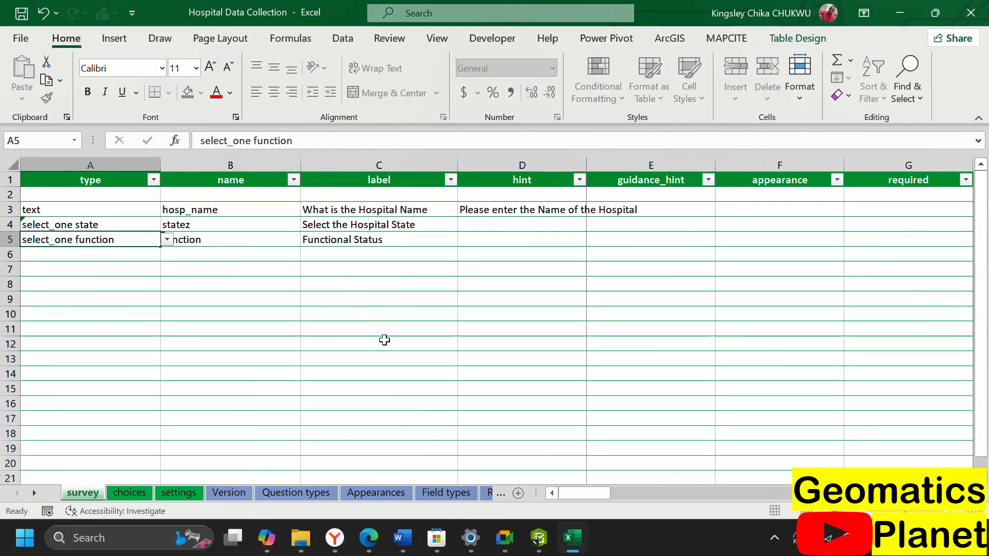
left_click(384, 338)
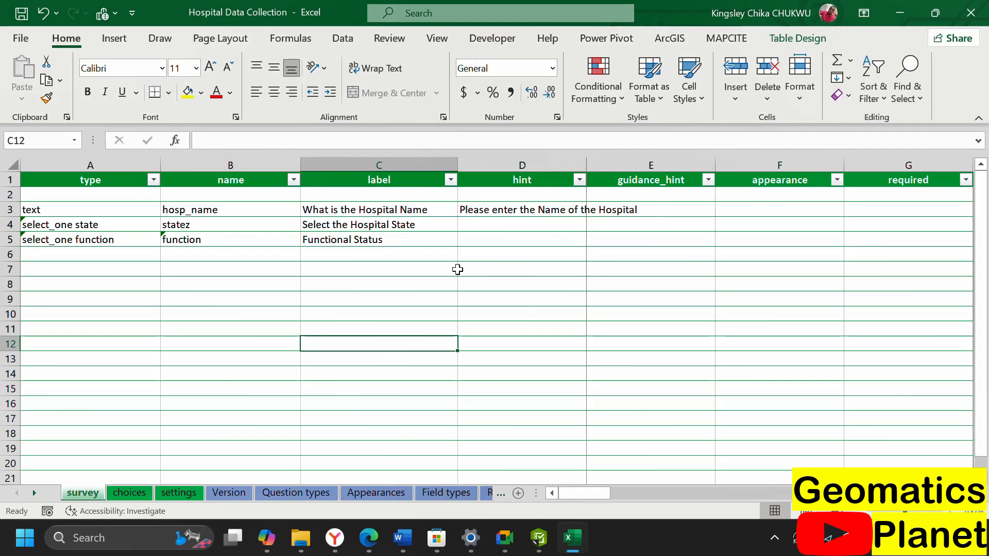
- Switch to ArcGIS Survey123 Connect and examine the Functional Status question and its choices in the form preview
left_click(538, 538)
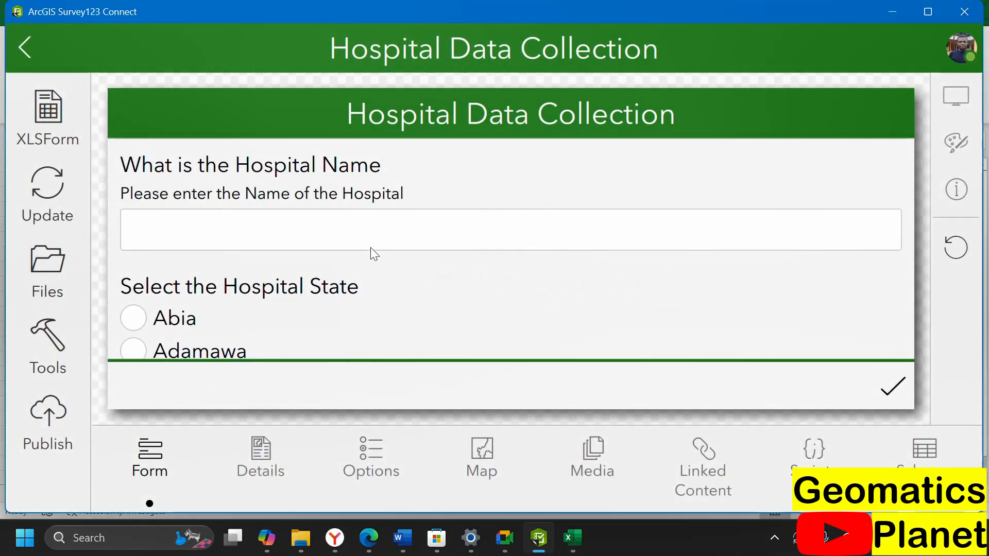
scroll(347, 295, "down", 20)
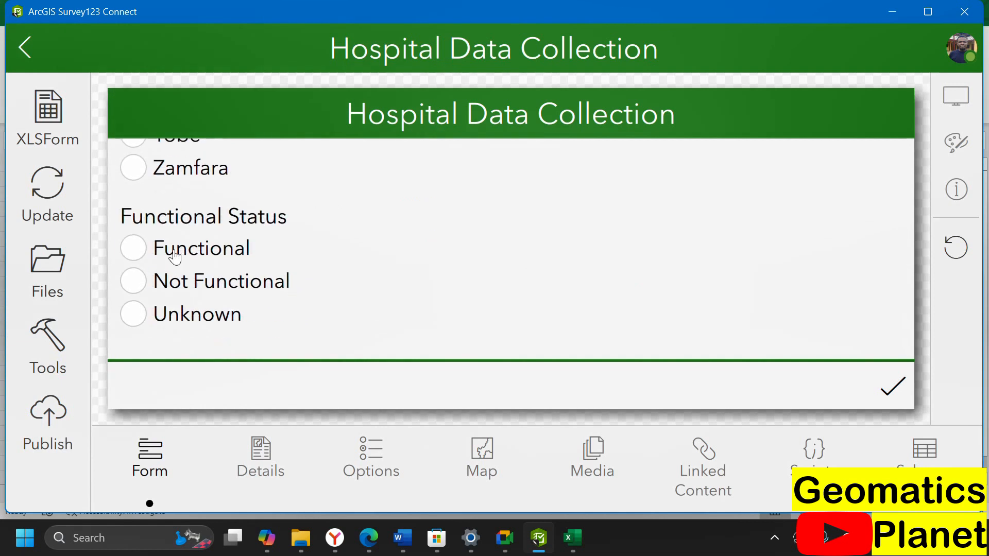
scroll(186, 242, "up", 3)
scroll(190, 228, "up", 10)
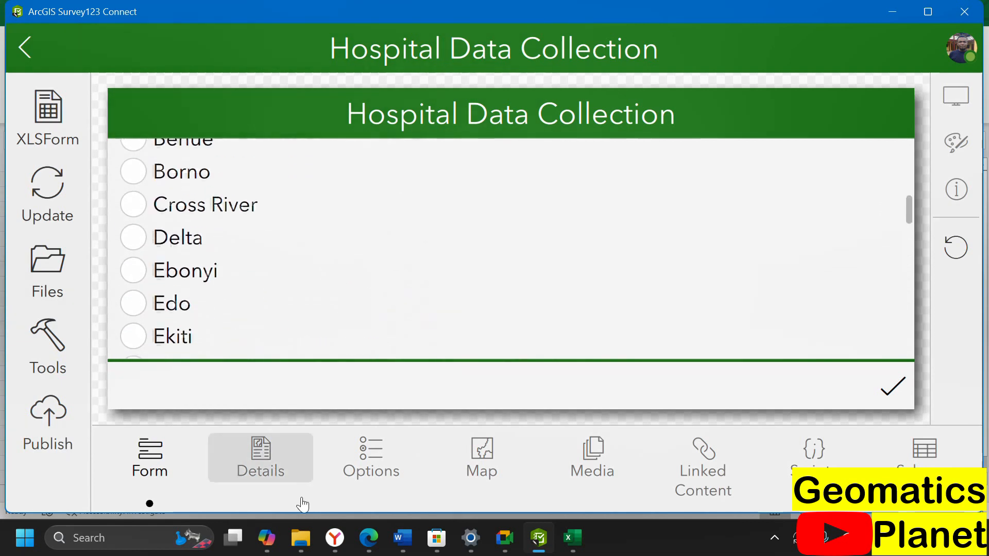
scroll(195, 263, "down", 7)
scroll(194, 263, "down", 7)
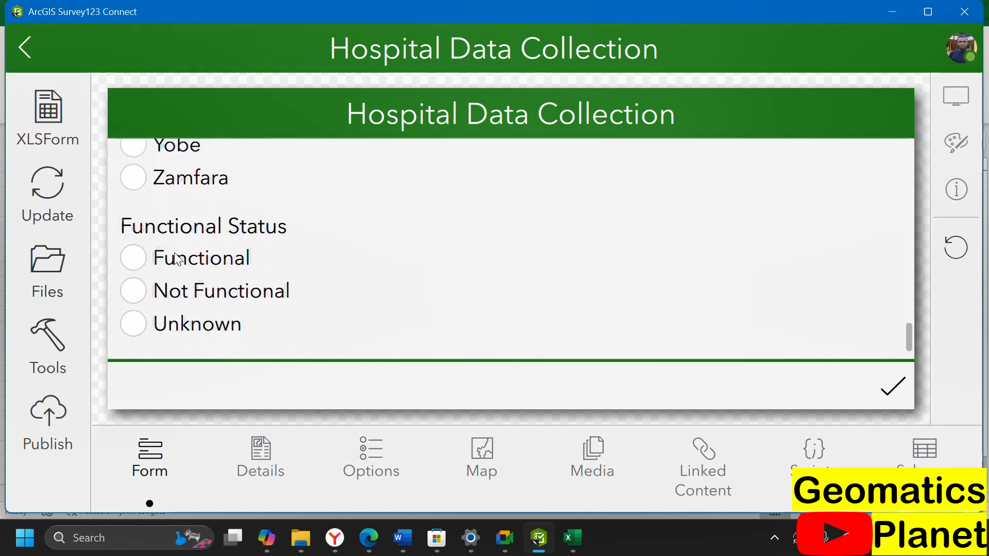
- Back in the Excel XLSForm, set the appearance of the hospital state question in F4 to minimal
left_click(572, 538)
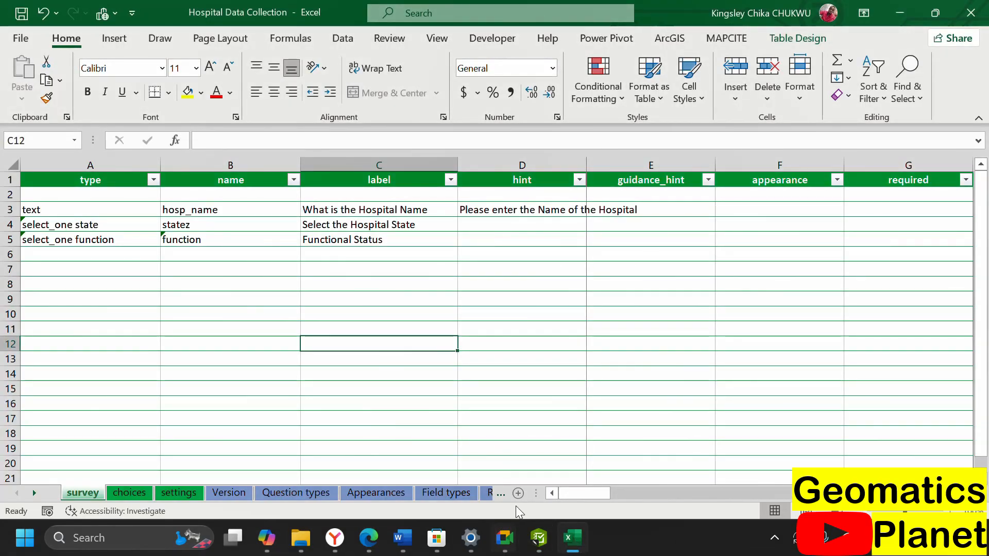
left_click(830, 194)
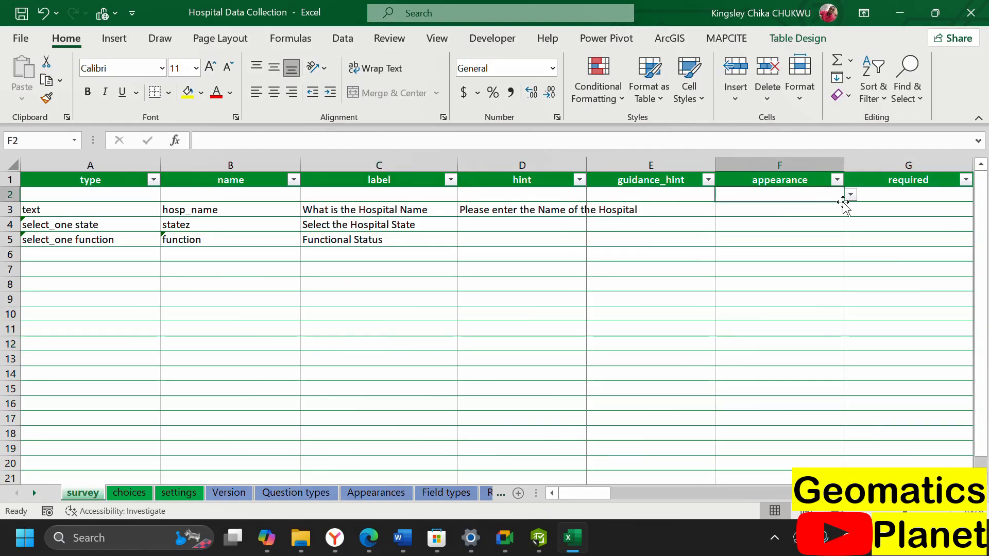
left_click(850, 195)
key("Escape")
left_click(10, 224)
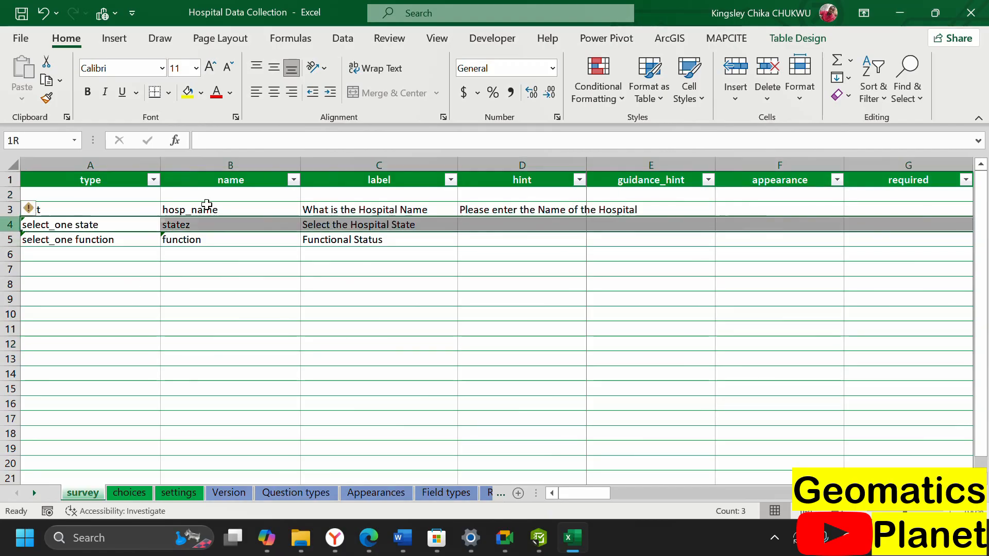
left_click(834, 224)
left_click(849, 225)
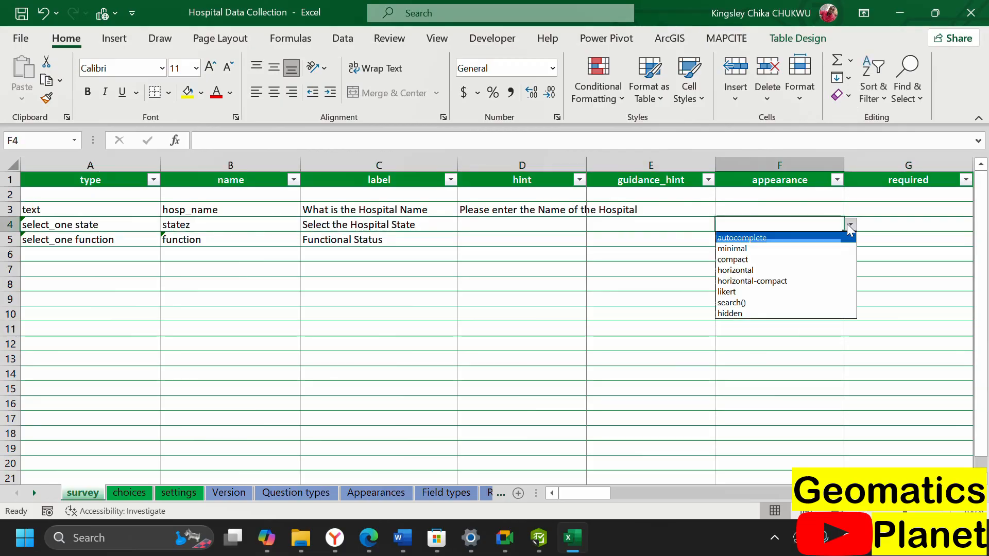
left_click(746, 249)
left_click(447, 415)
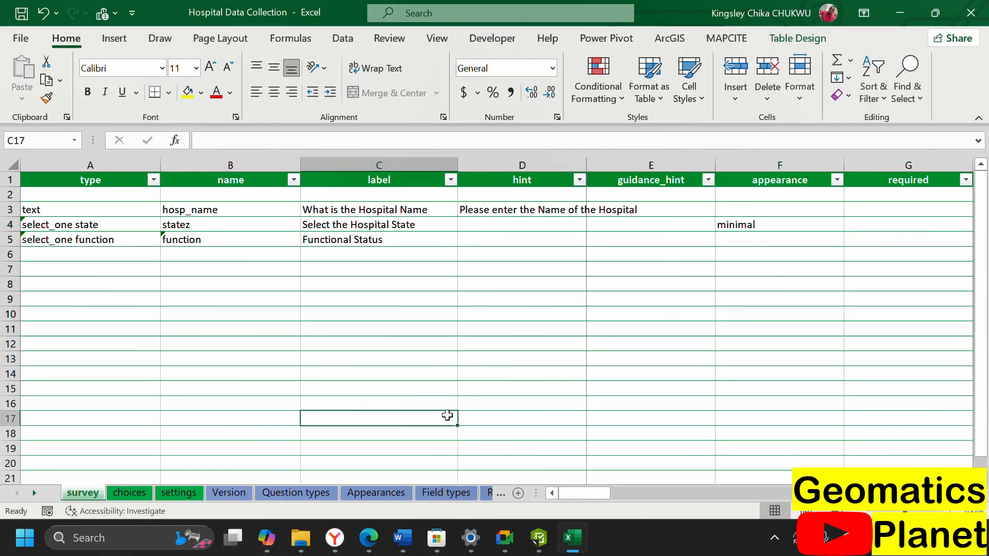
- Switch to ArcGIS Survey123 Connect and check how the state question's choice list expands in the form preview
left_click(539, 537)
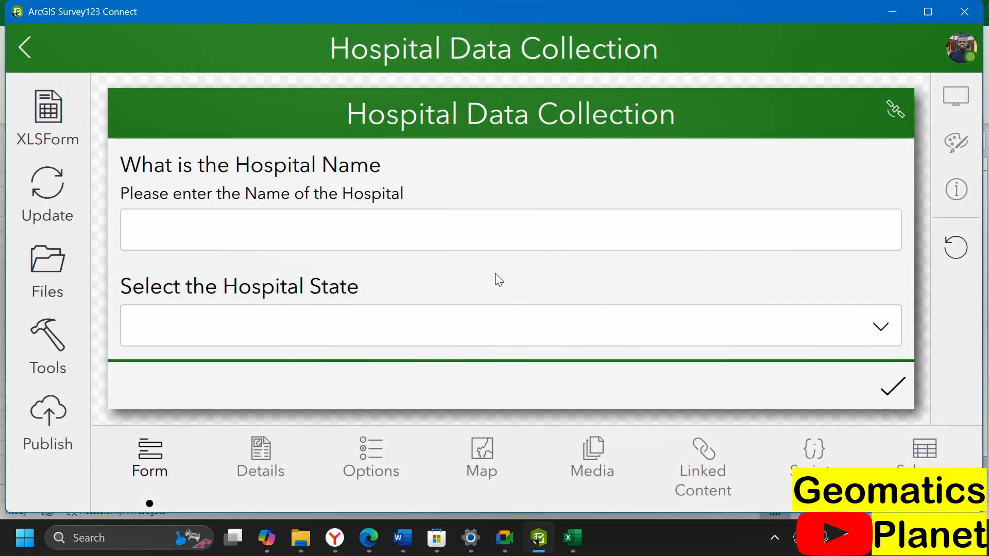
scroll(459, 247, "down", 3)
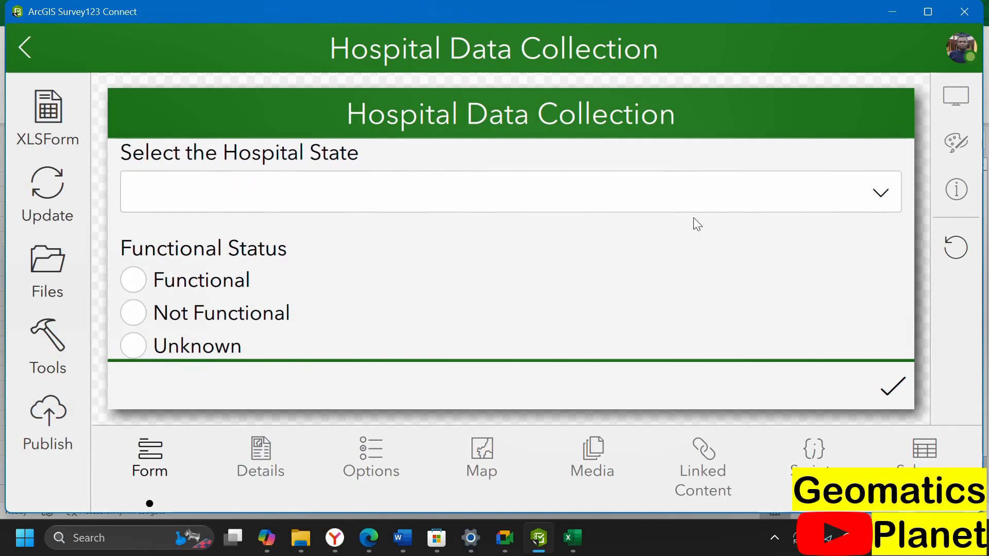
left_click(859, 185)
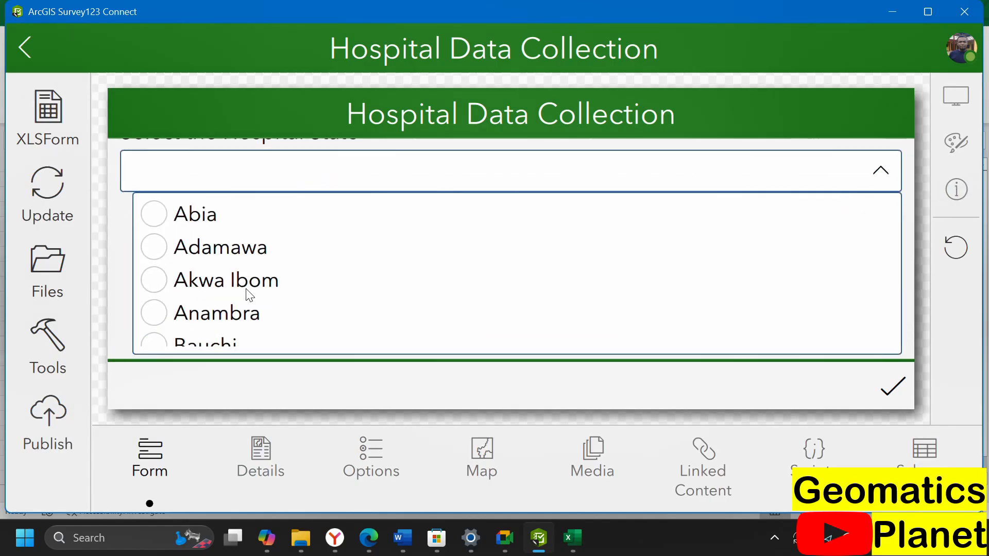
scroll(242, 288, "down", 15)
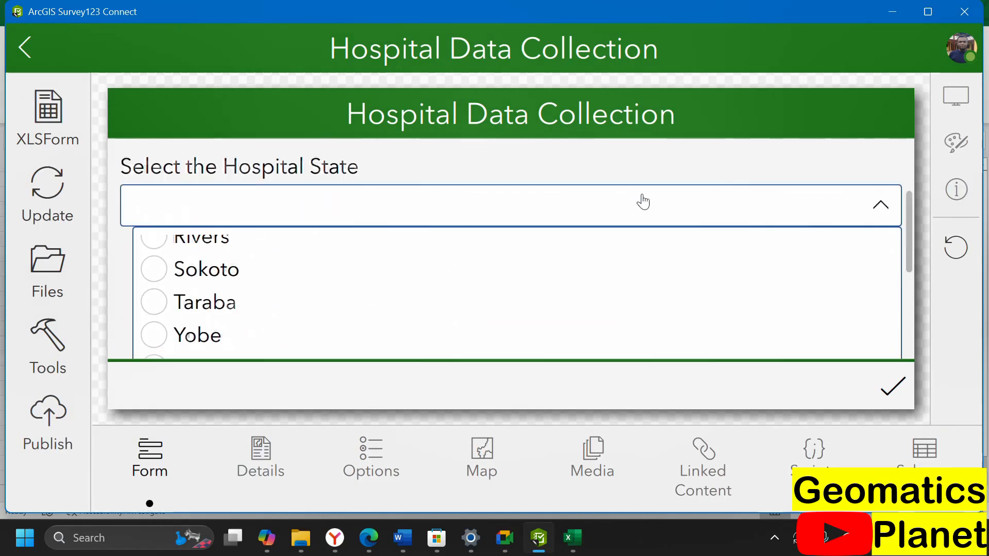
scroll(643, 201, "up", 3)
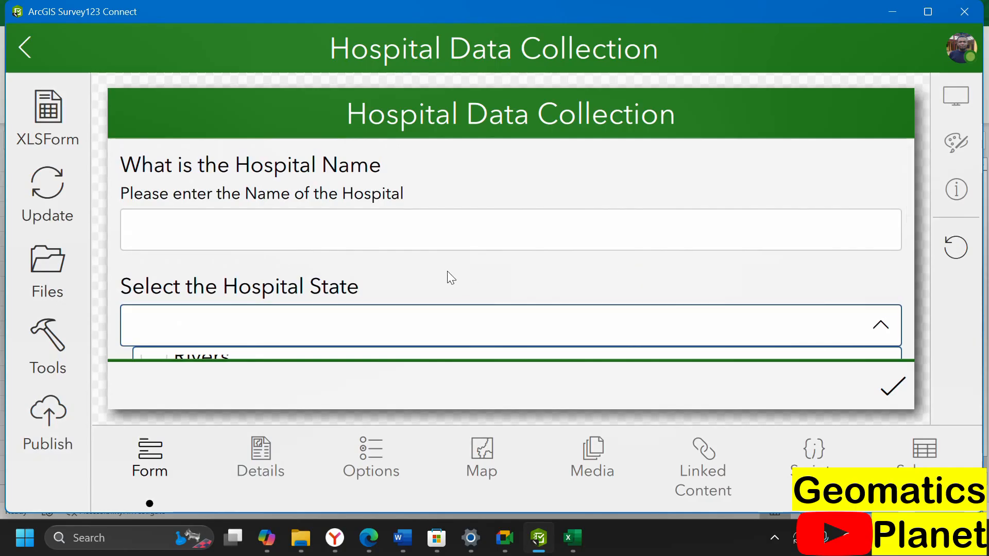
scroll(447, 272, "down", 5)
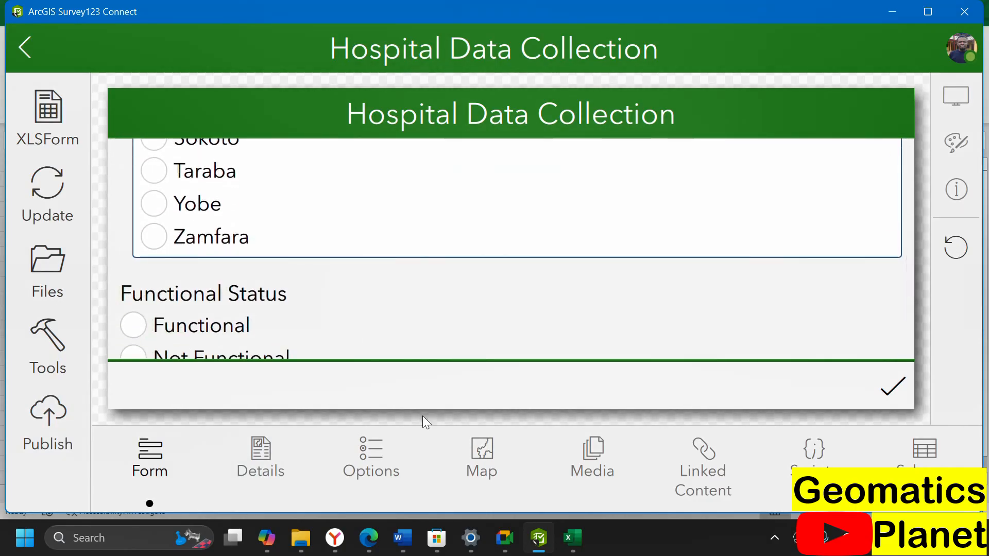
- Back in the Excel survey sheet, add a question in row 6 with the name owner and the label Hospital Ownership
left_click(571, 536)
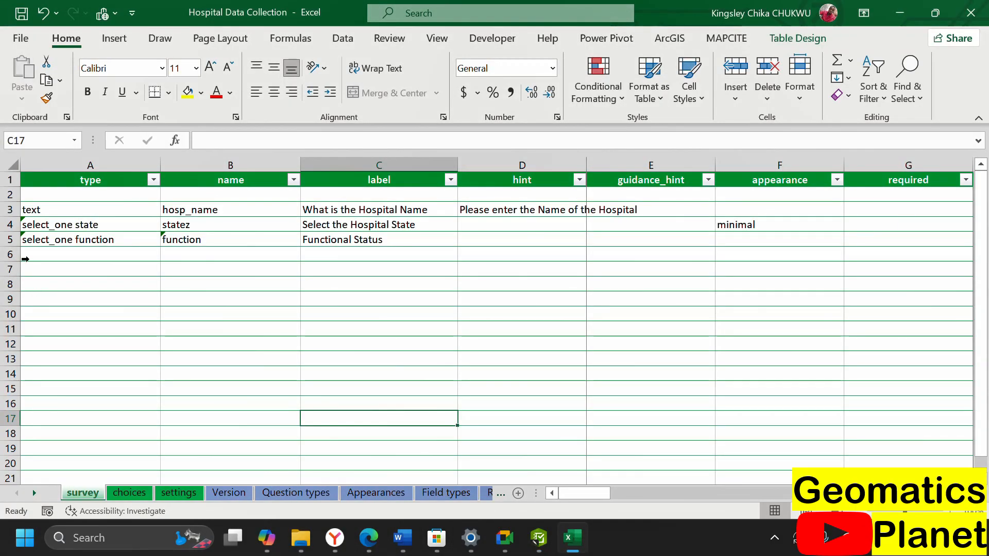
left_click(54, 254)
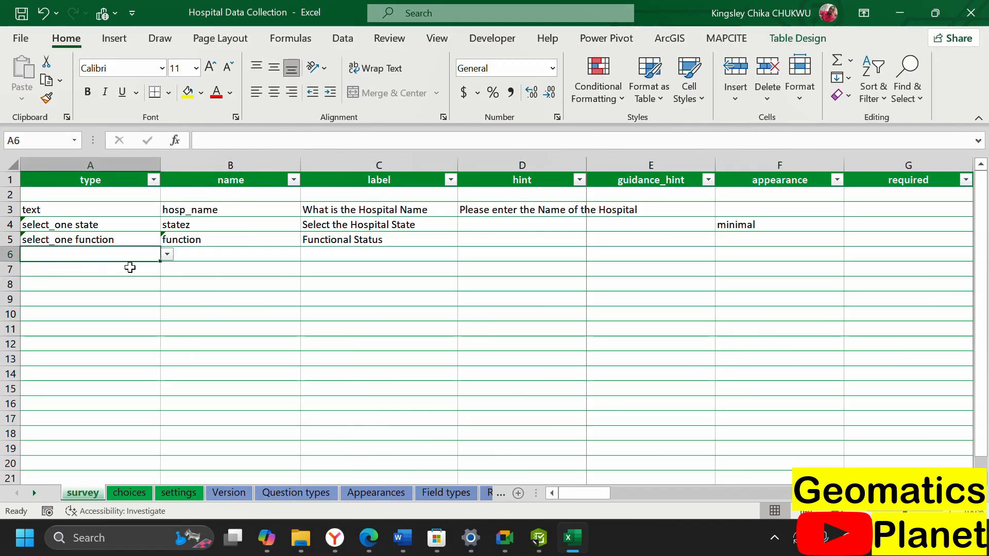
left_click(242, 258)
type("owner")
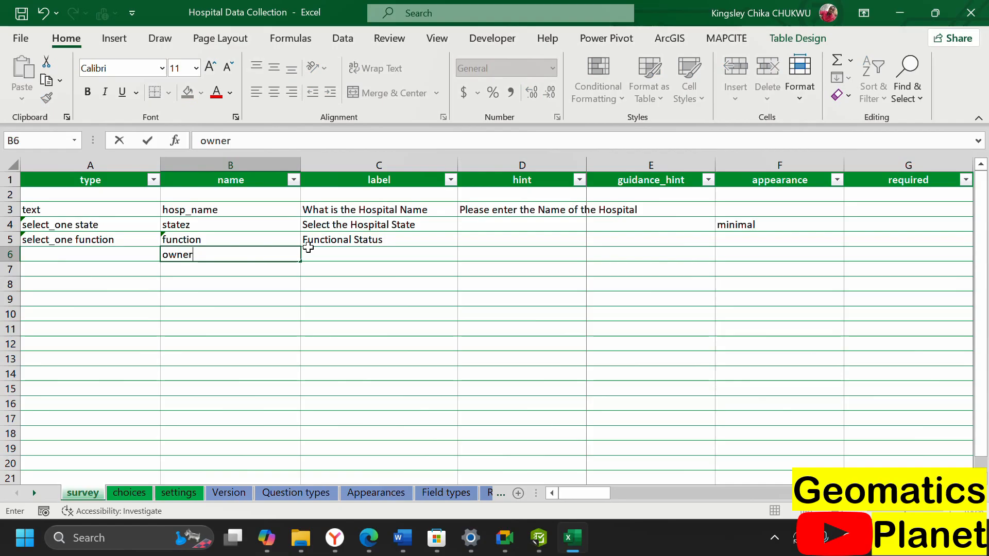
left_click(309, 248)
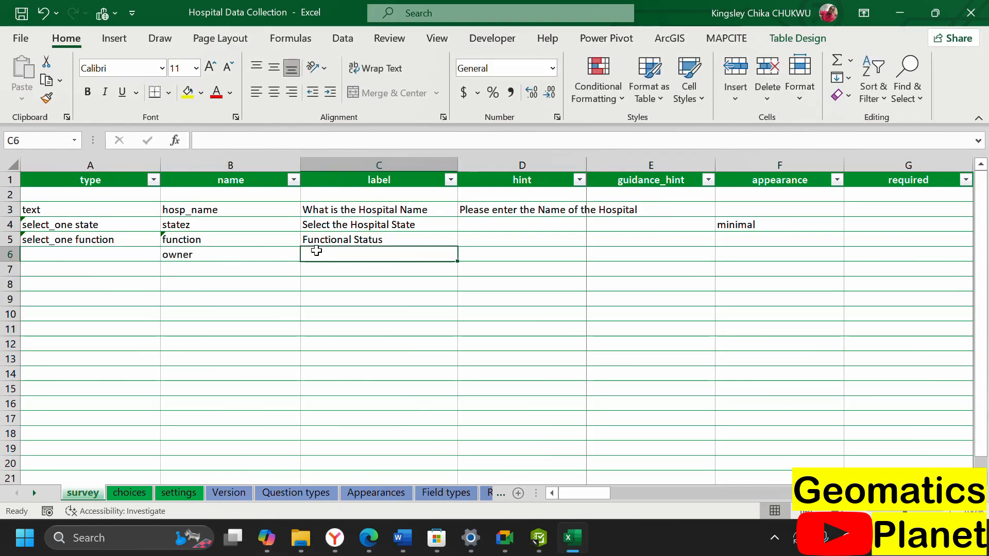
type("Hosp")
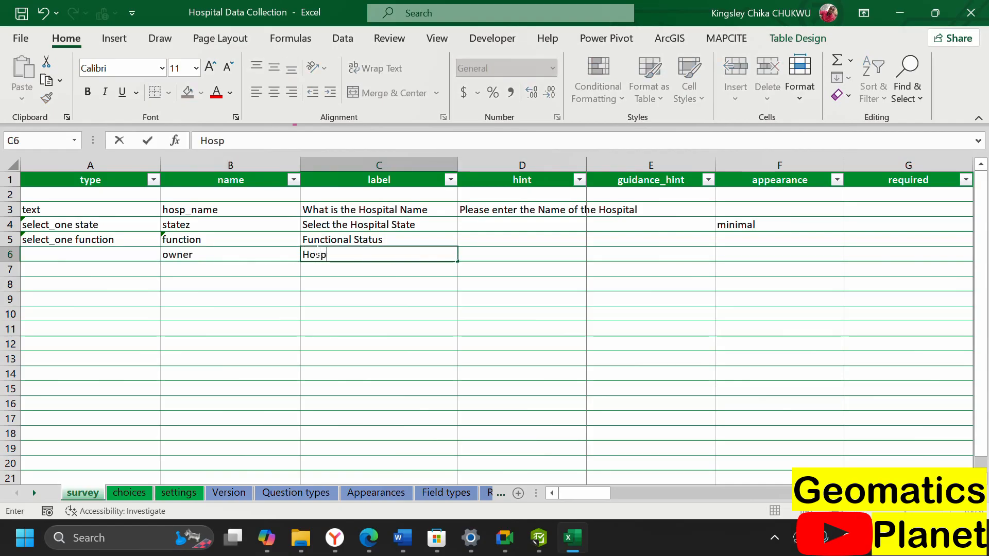
type("ital Owners")
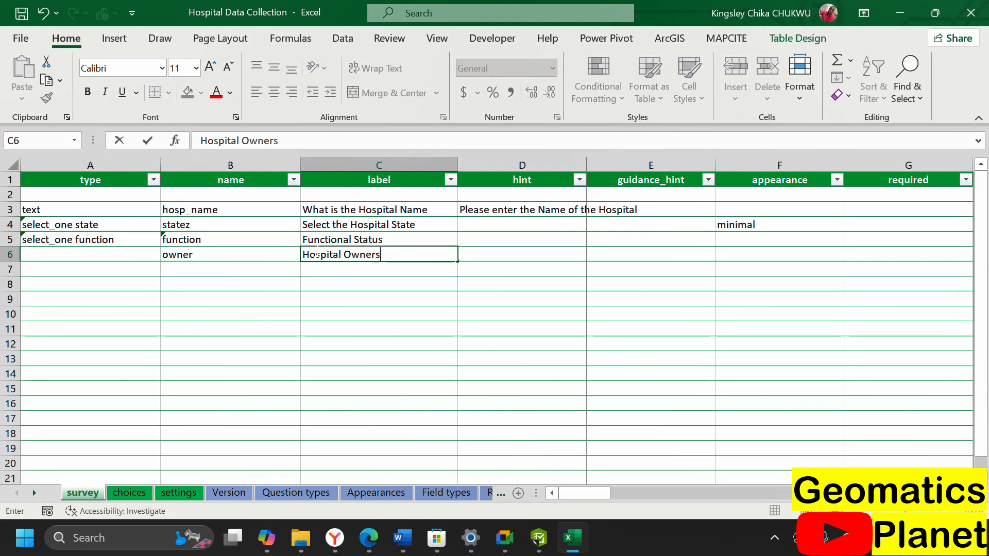
type("hiop")
- Start a new choice list named owner in A51, below the function choices on the choices sheet
left_click(133, 492)
left_click(77, 404)
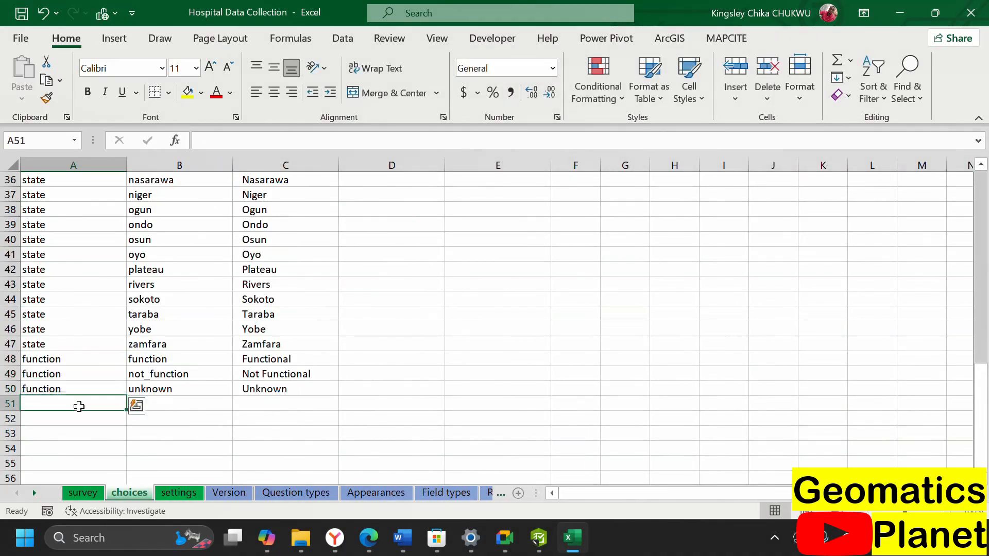
type("owners")
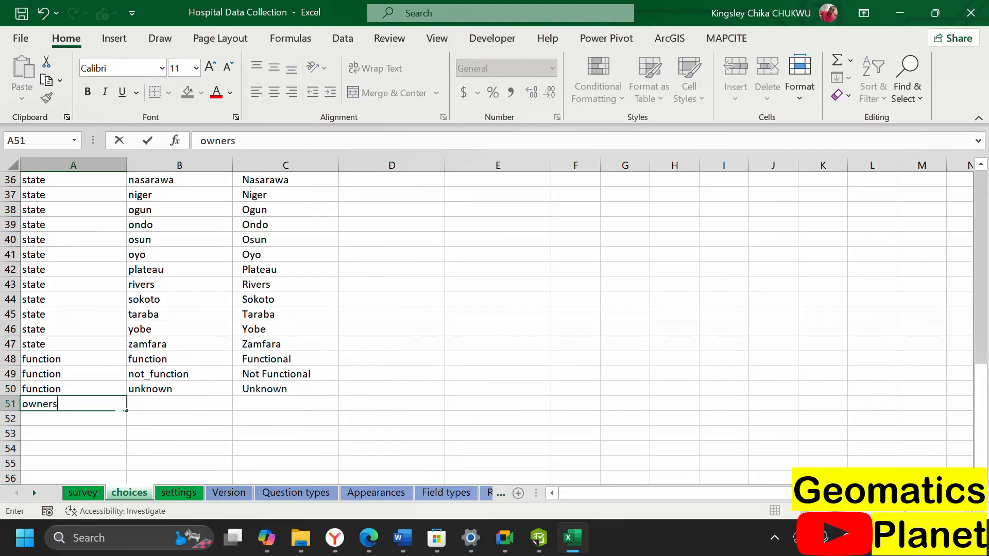
key("BackSpace")
key("BackSpace")
key("BackSpace")
- Enter the choice names govt and private in B51 and B52
left_click(163, 406)
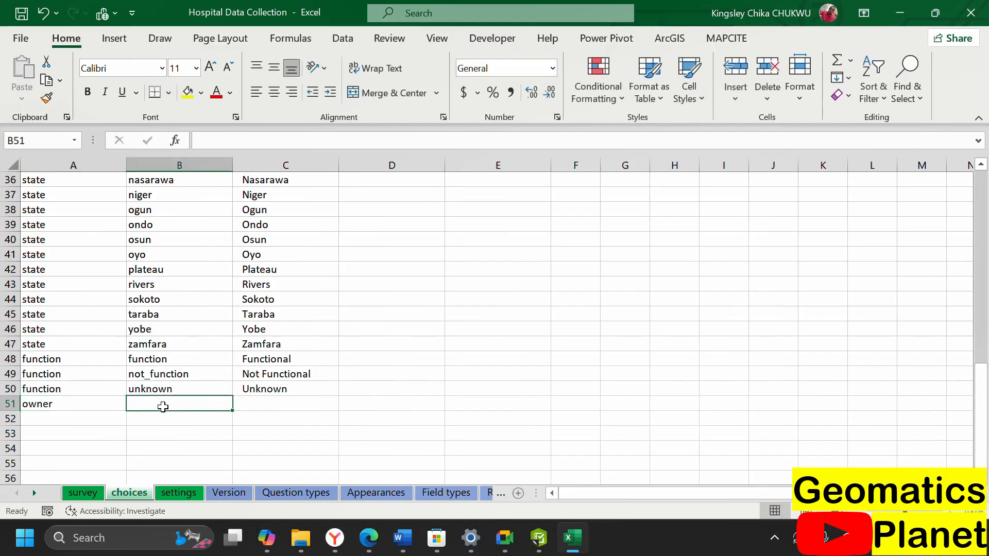
type("govt")
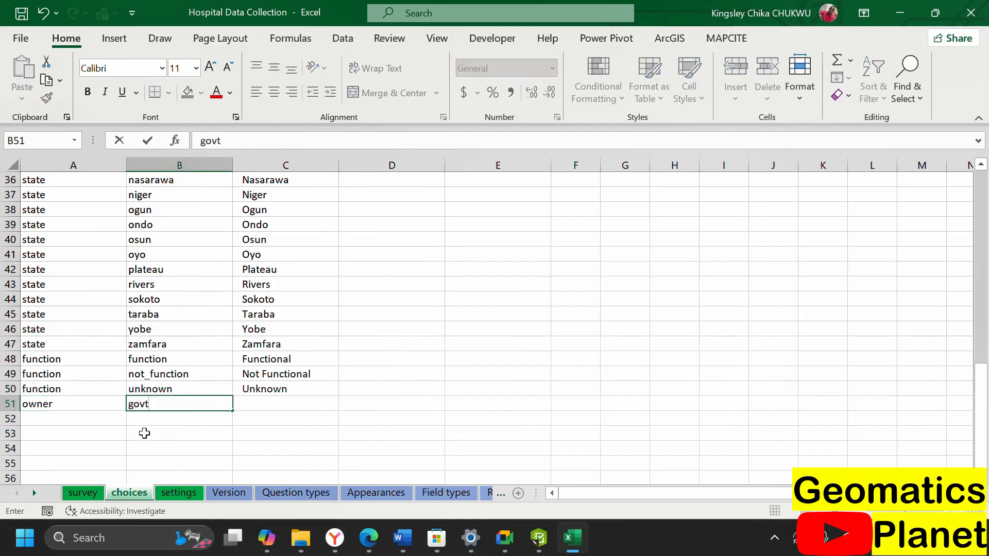
left_click(145, 419)
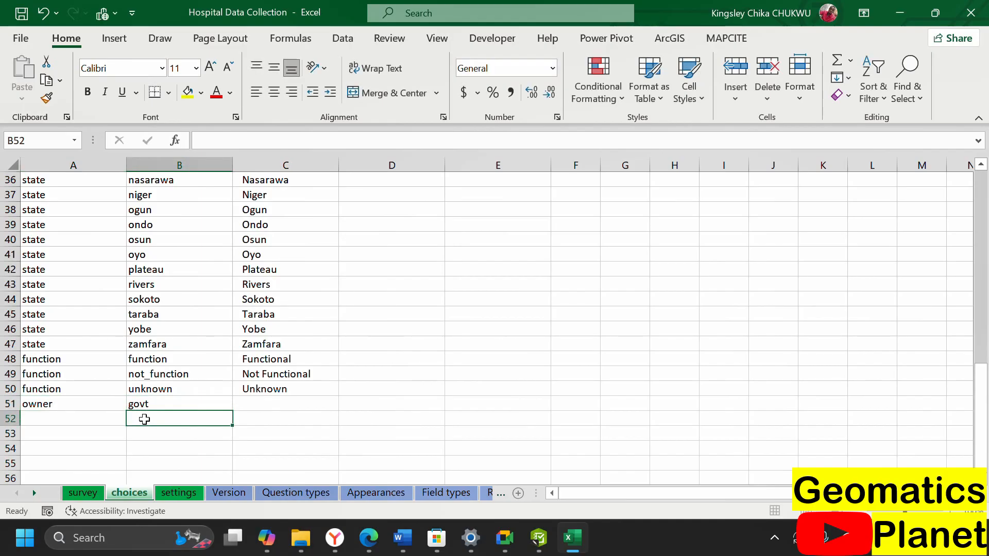
type("priv")
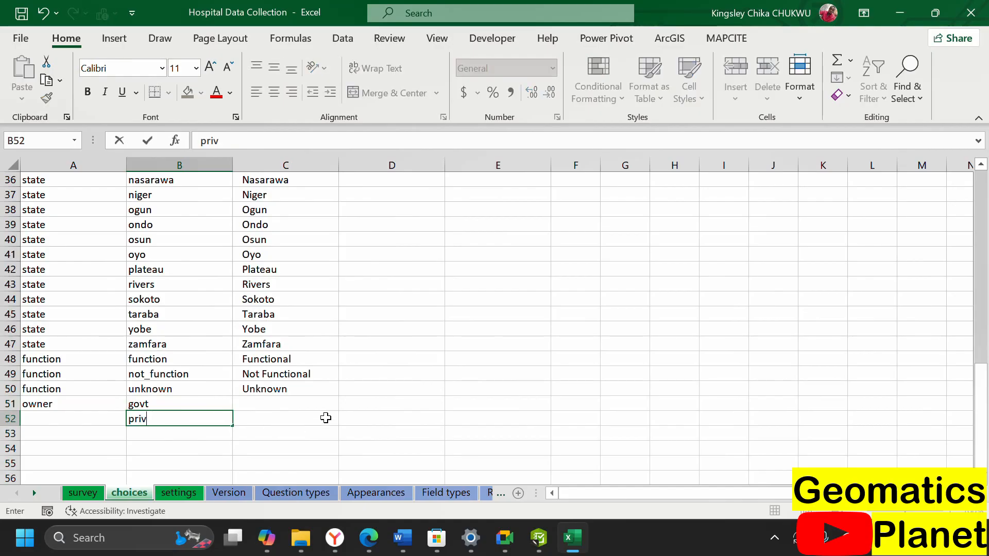
type("ate")
- Enter the labels Government and Private for the two owner choices in C51 and C52
left_click(288, 406)
type("Gov")
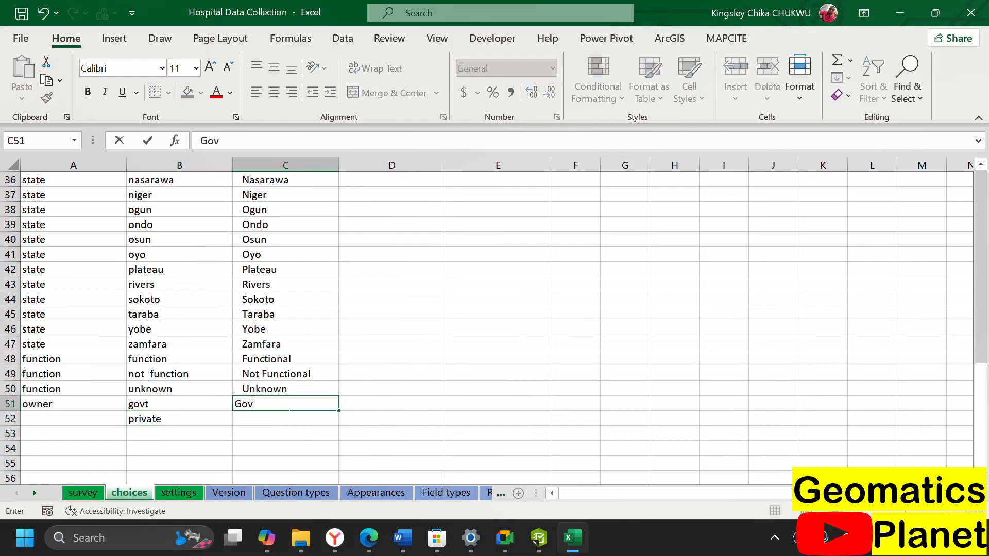
type("ernment")
left_click(273, 421)
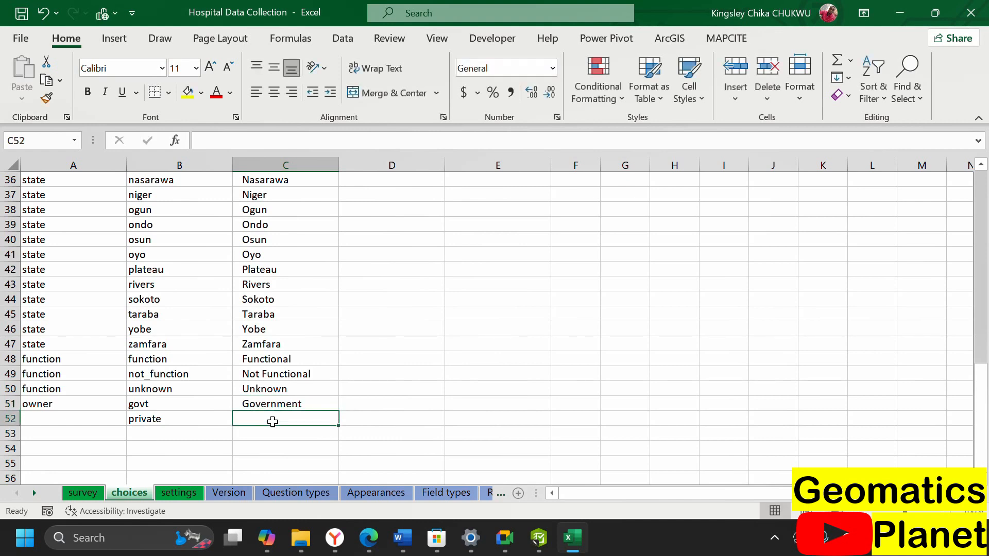
type("Pri")
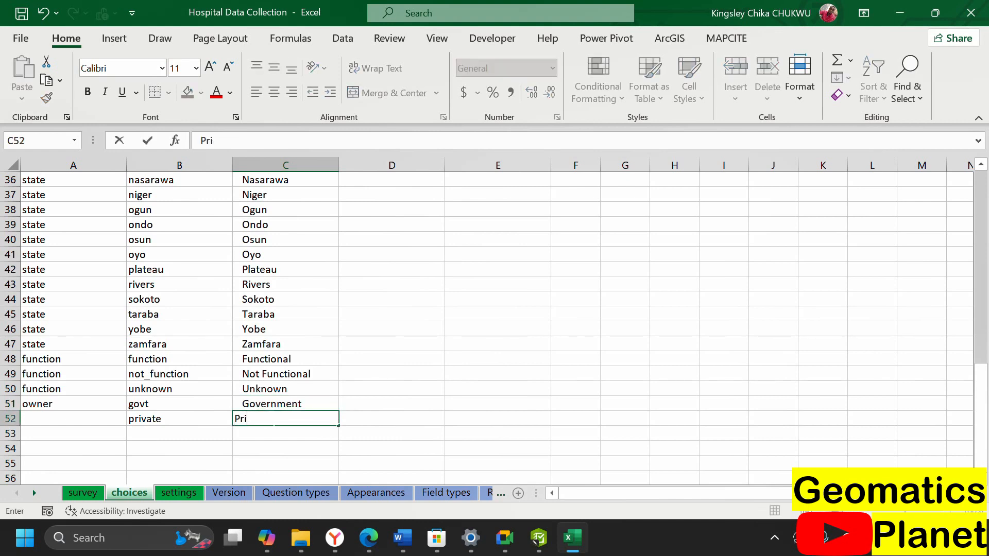
type("vate")
- Fill the list name owner down from A51 to A52 and return to the survey sheet
left_click(98, 406)
left_click_drag(125, 411, 124, 421)
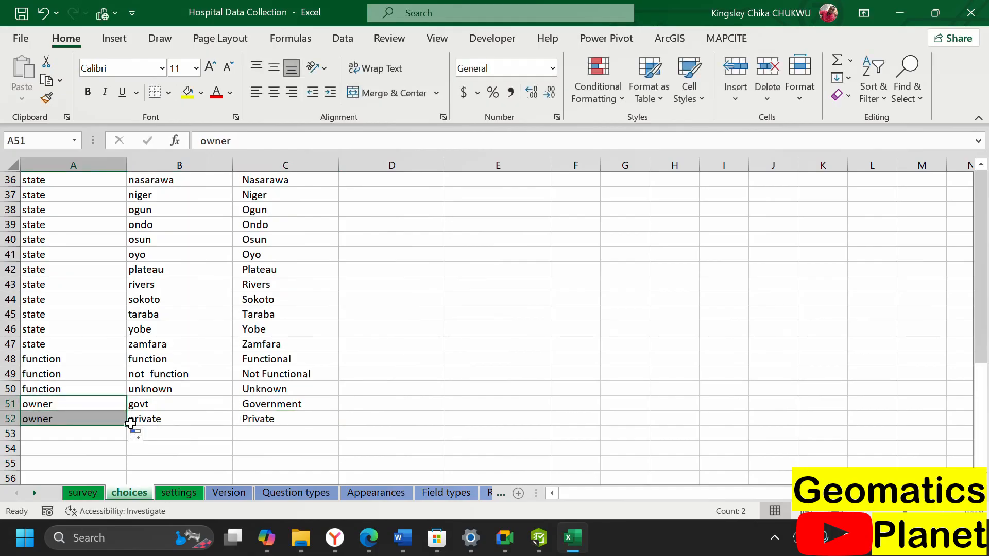
left_click(82, 493)
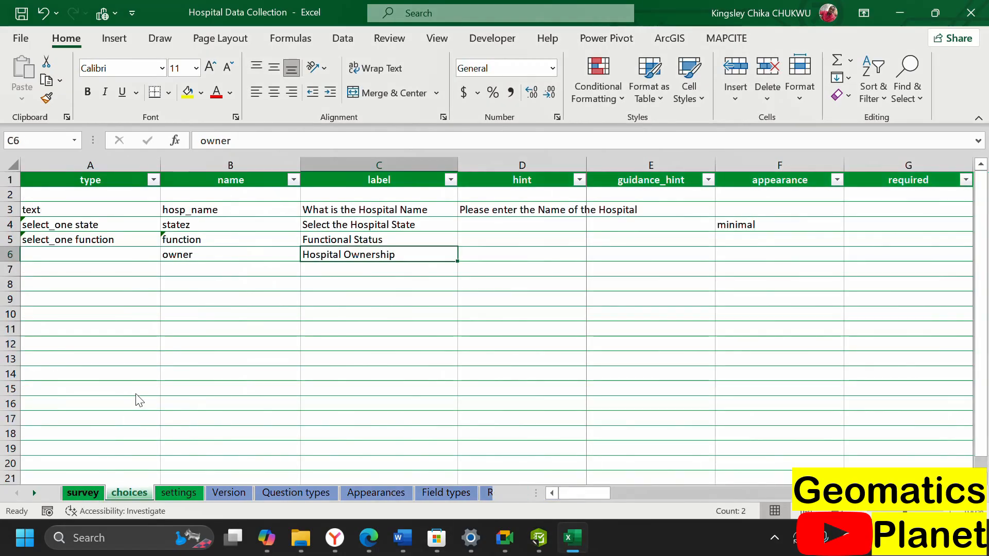
- Set the Hospital Ownership question's type in A6 to select_one owner and check the list name against the choices sheet
left_click(139, 254)
left_click(167, 254)
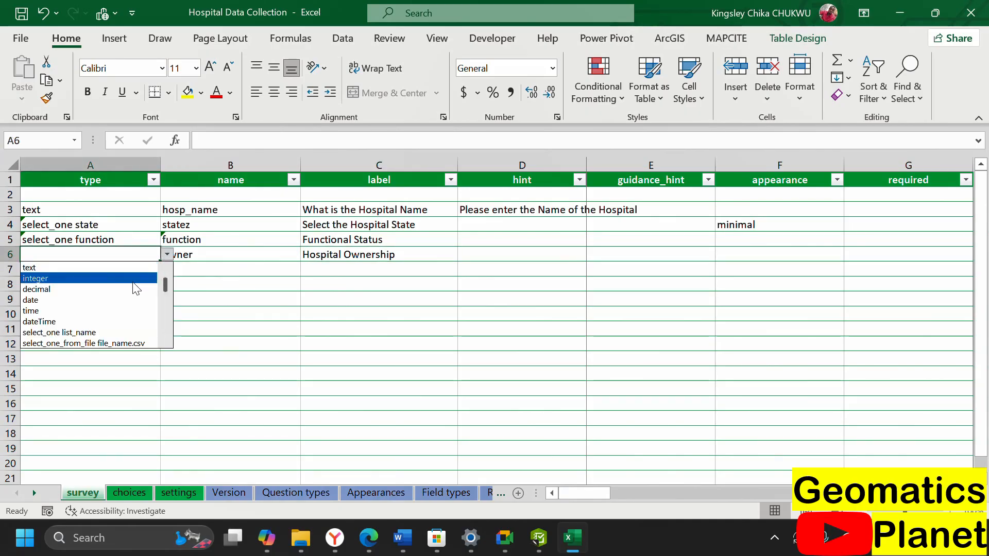
left_click(109, 332)
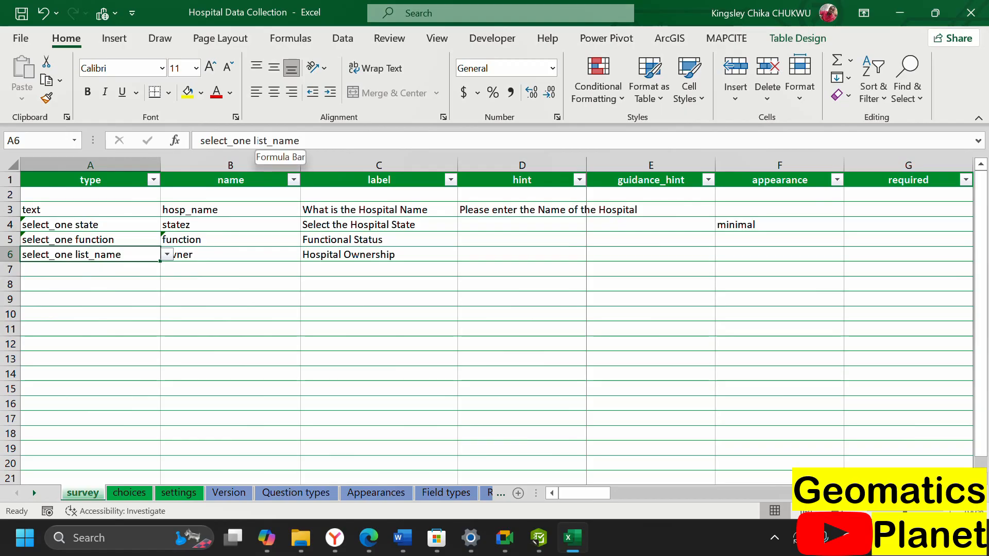
left_click_drag(254, 141, 300, 141)
type("owner")
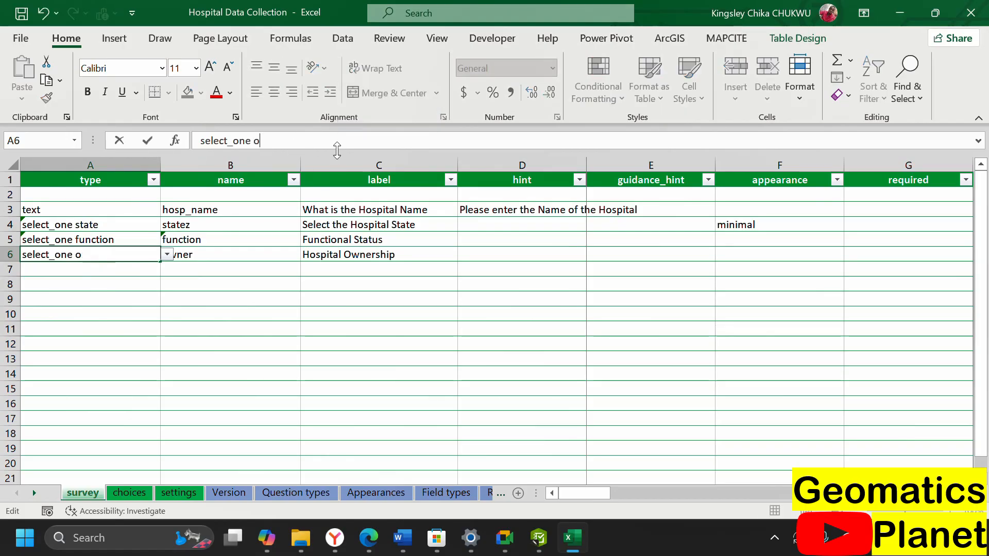
left_click(223, 346)
left_click(127, 495)
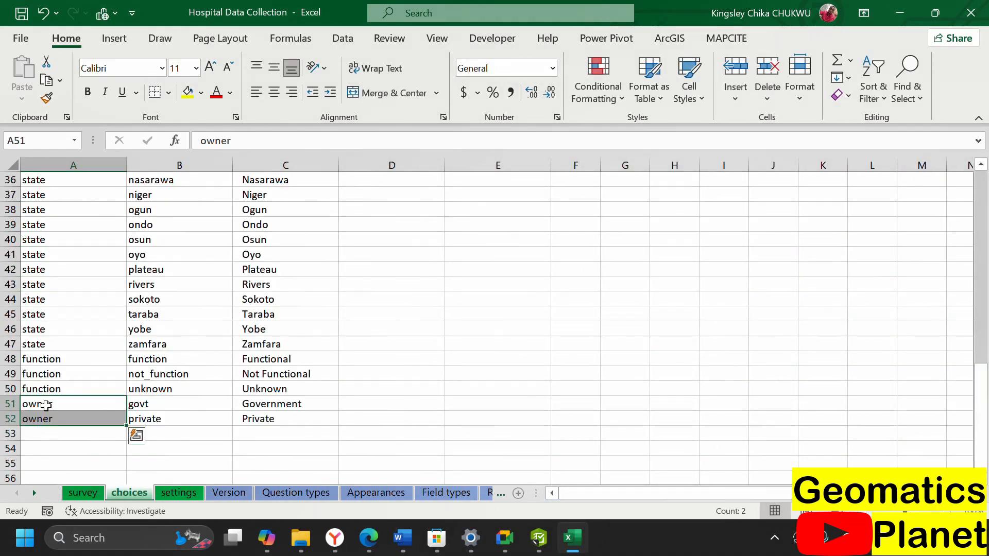
left_click(81, 491)
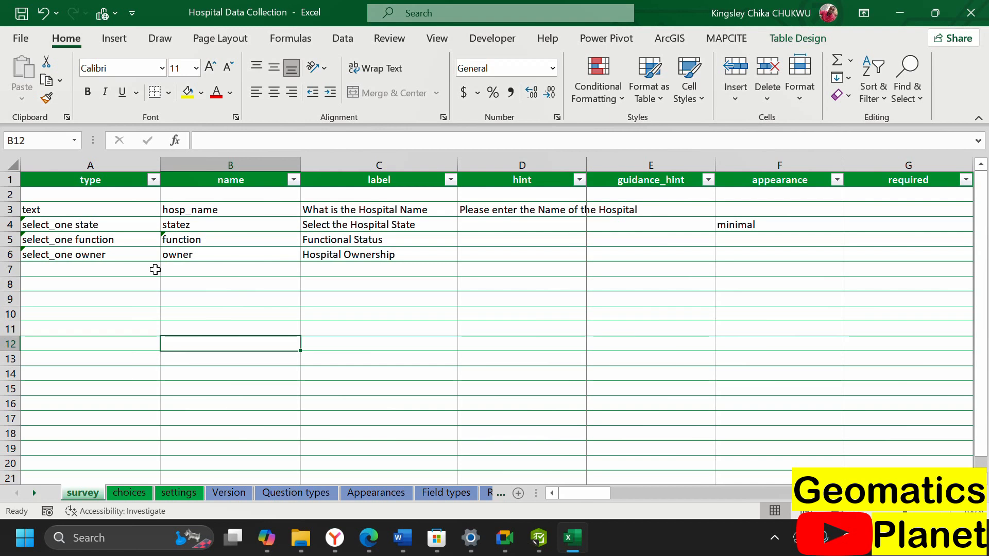
- Add a question in row 7 of the survey sheet with the name capa and the label What is the Hospital Capacity
left_click(212, 268)
type("capa")
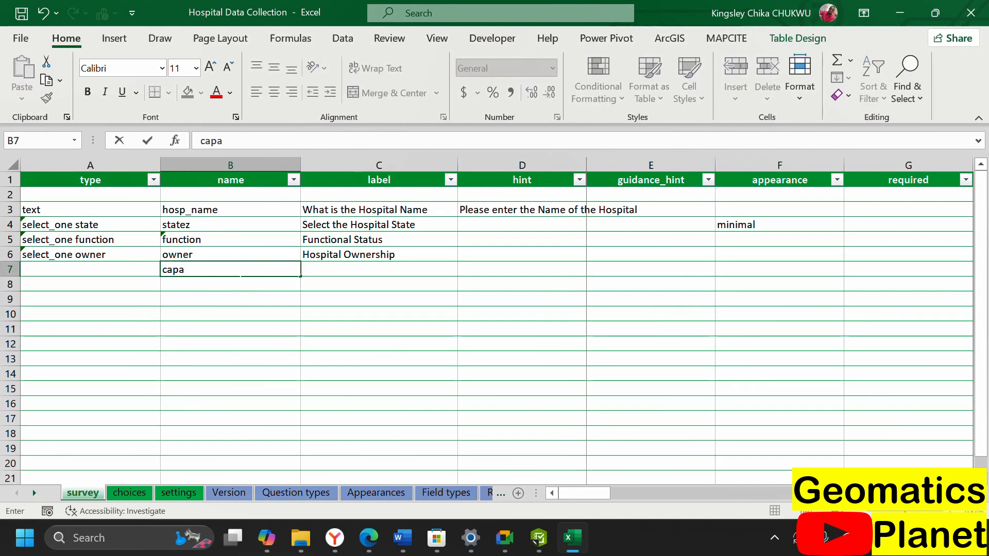
left_click(340, 272)
type("What")
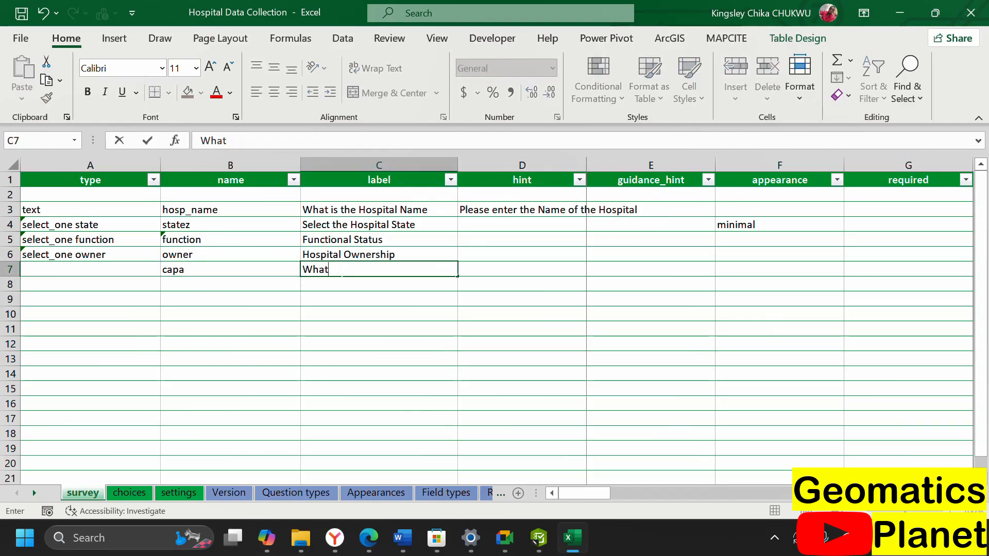
type("r i is the ")
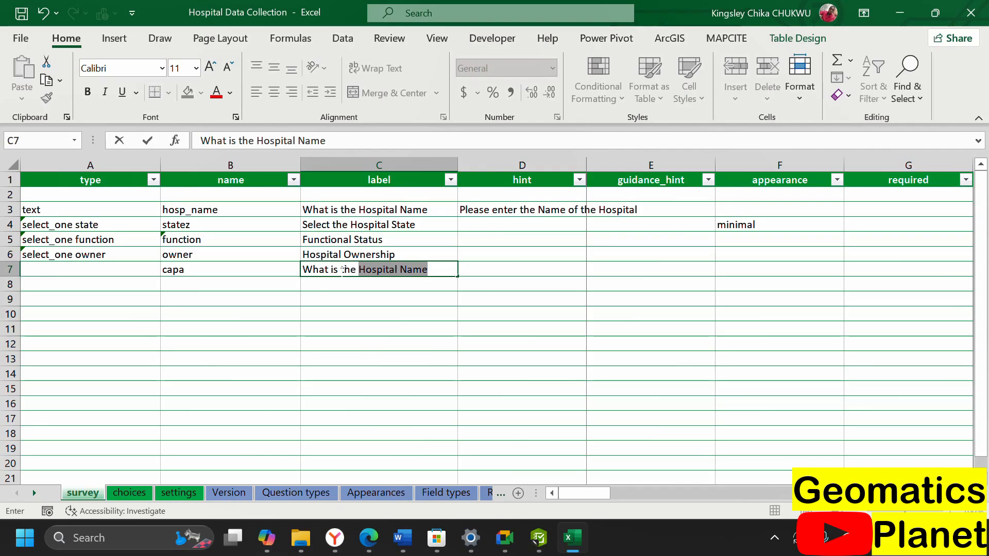
type("Hpsi")
key("BackSpace")
key("BackSpace")
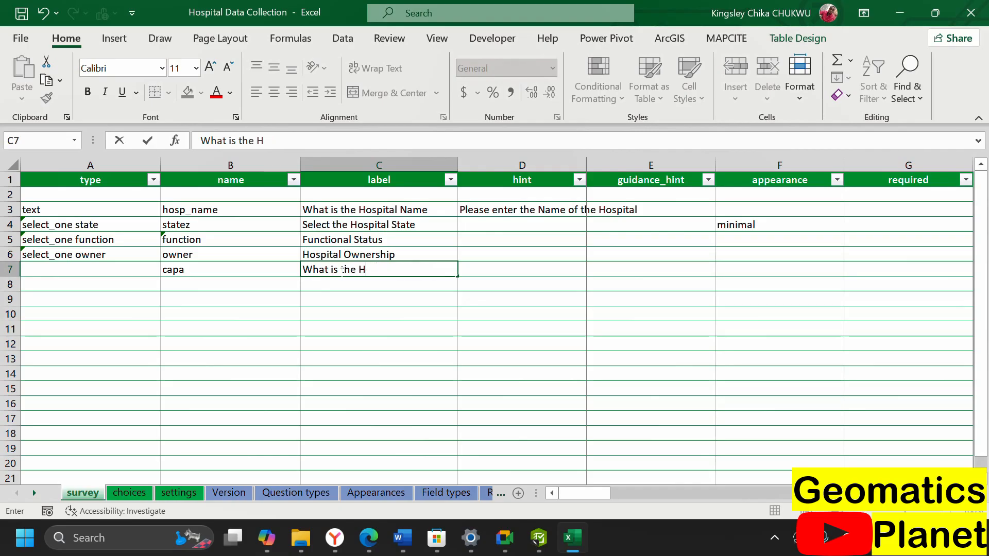
type("ospi")
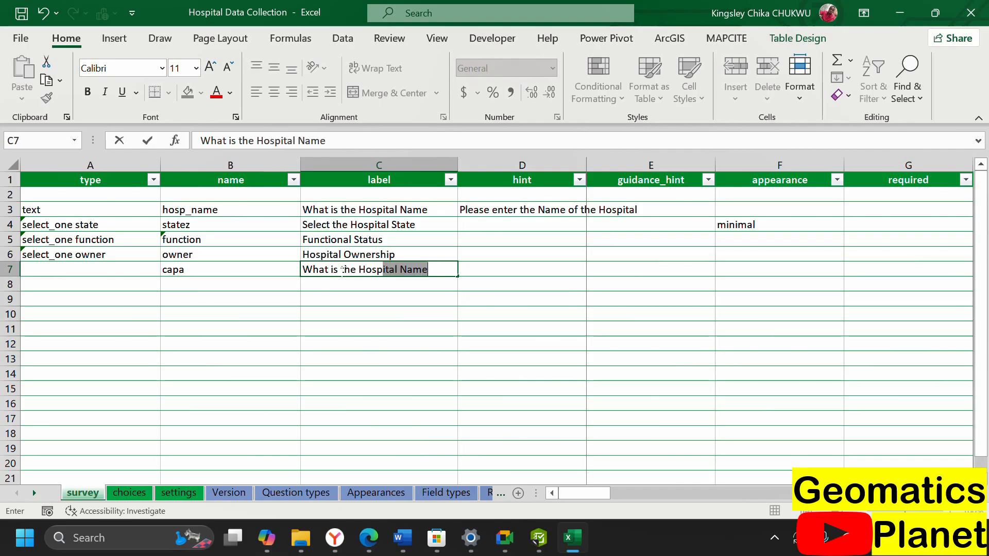
type("tal Capa")
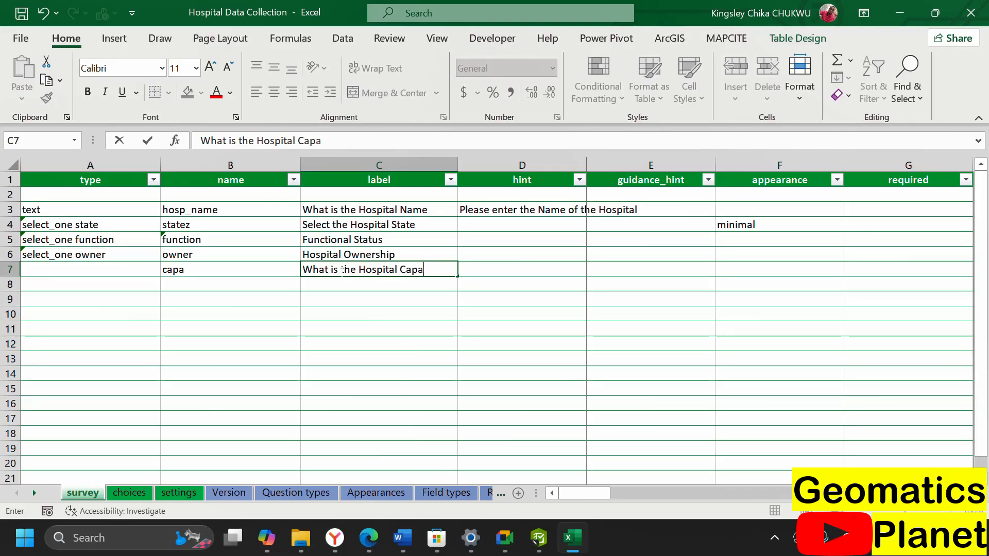
type("city")
- Start a new choice list named capacity in A53, below the owner choices on the choices sheet
left_click(129, 493)
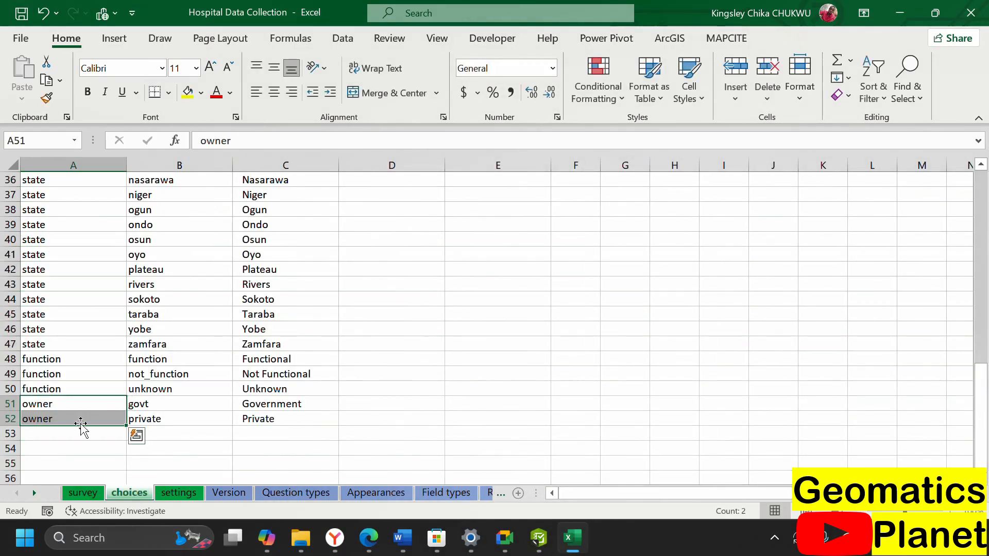
left_click(77, 435)
type("capa")
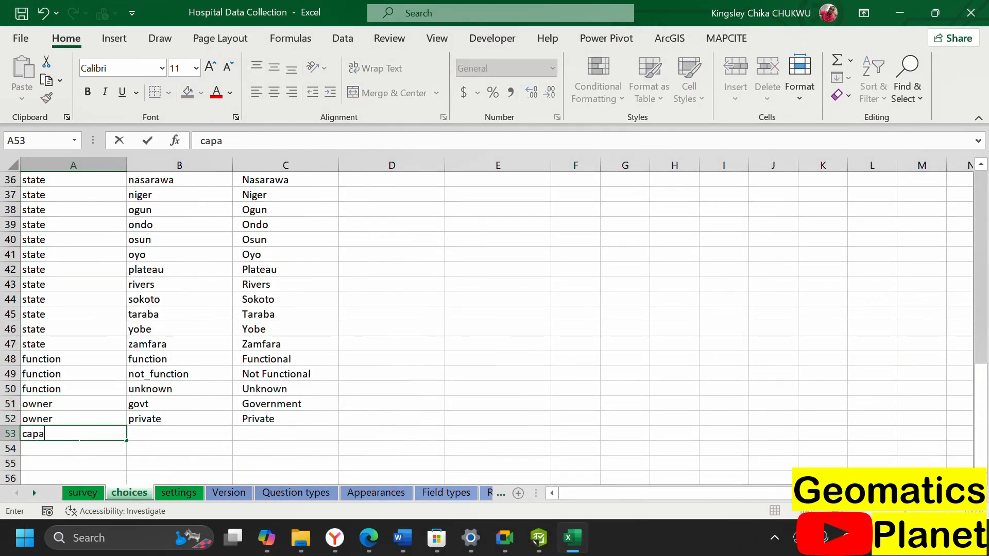
type("city")
- Enter the choice name first in B53 for the capacity list
left_click(155, 433)
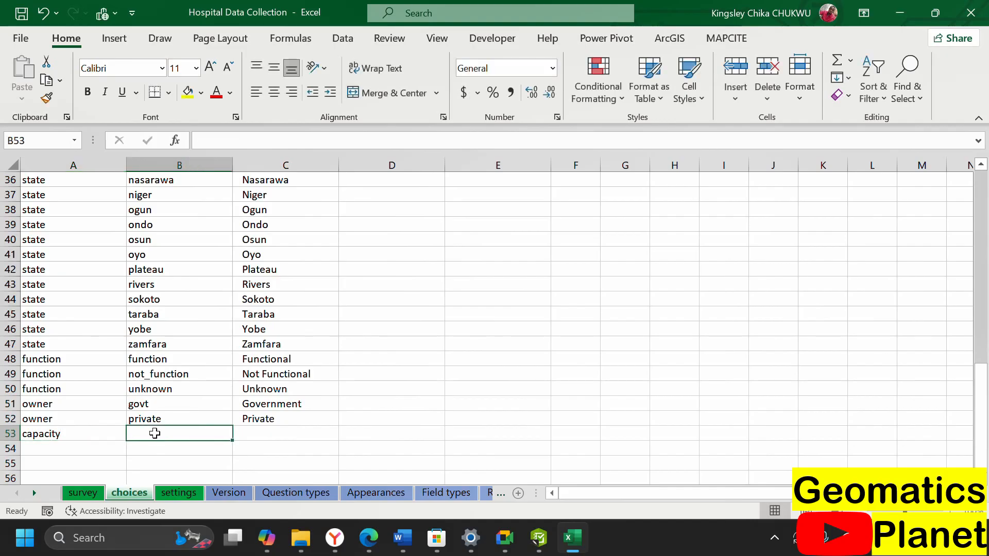
type("0 -")
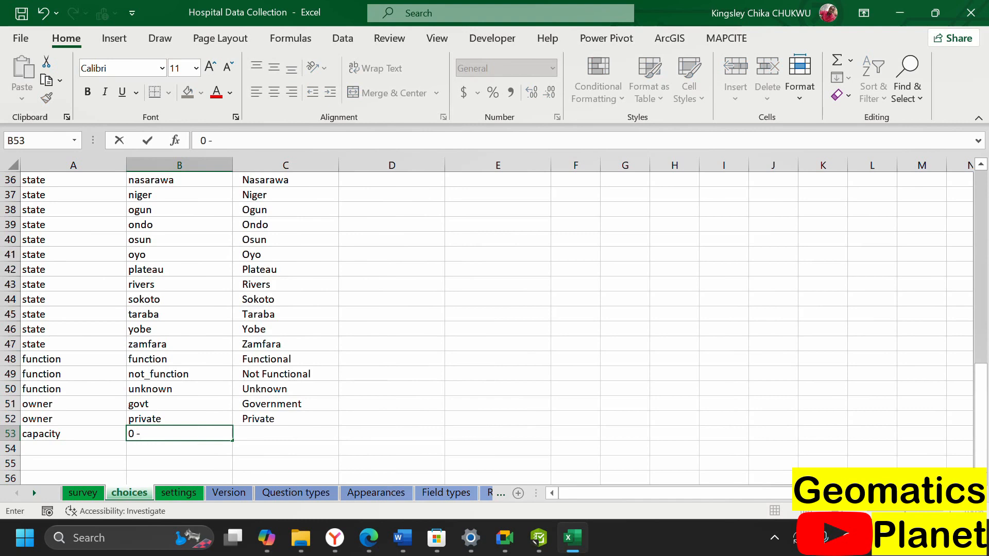
key("BackSpace")
type("fir")
key("Return")
key("Return")
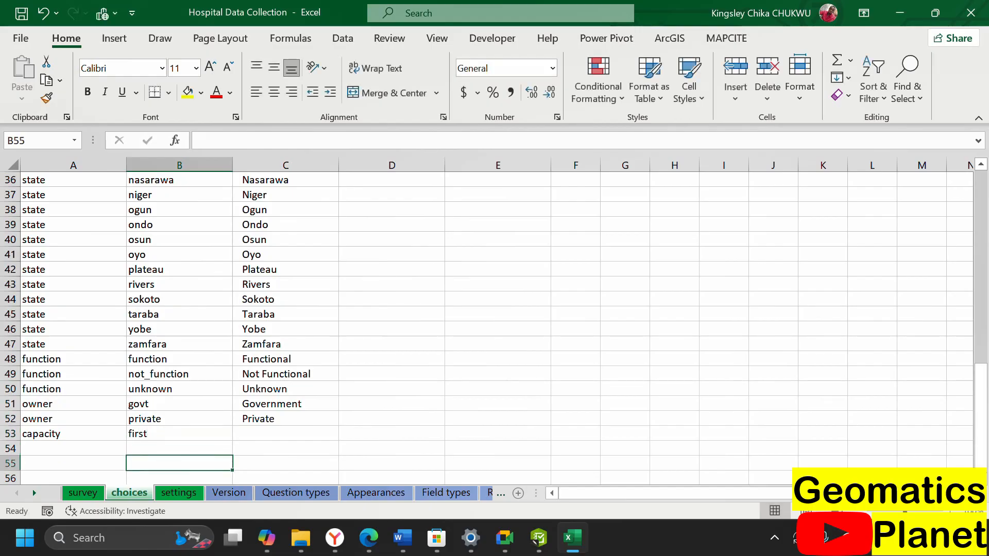
- Enter the remaining capacity choice names sec, third and fourth in B54 to B56
left_click(164, 448)
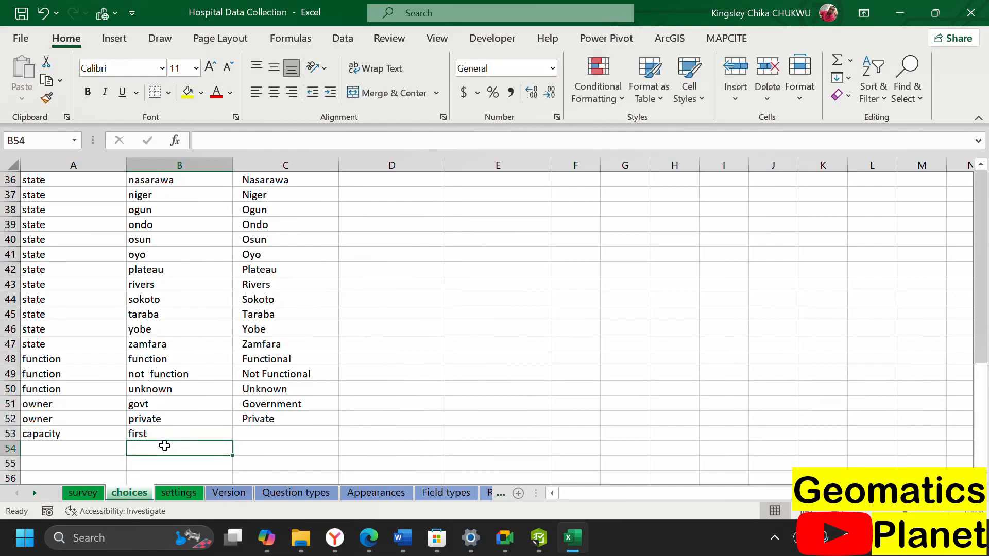
type("se")
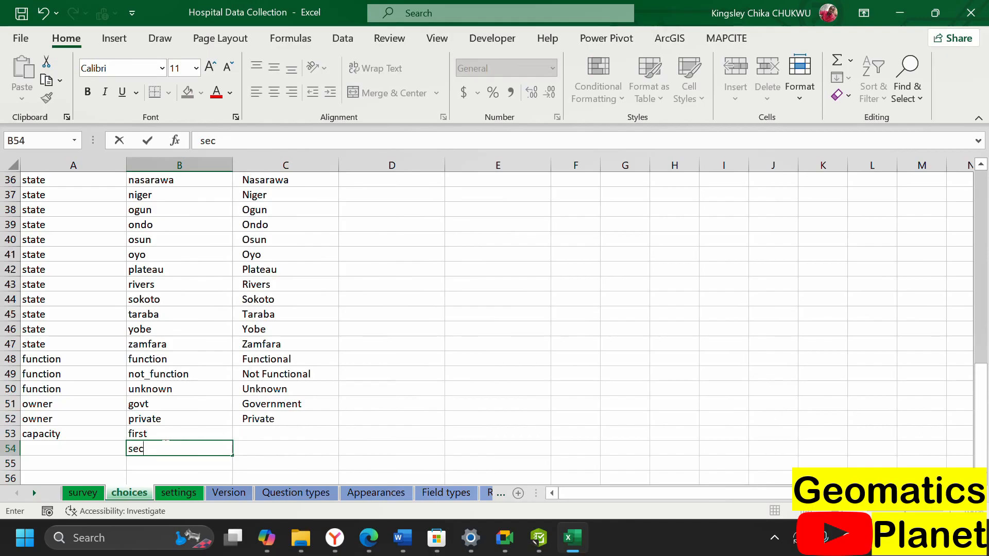
type("c")
key("Return")
type("third")
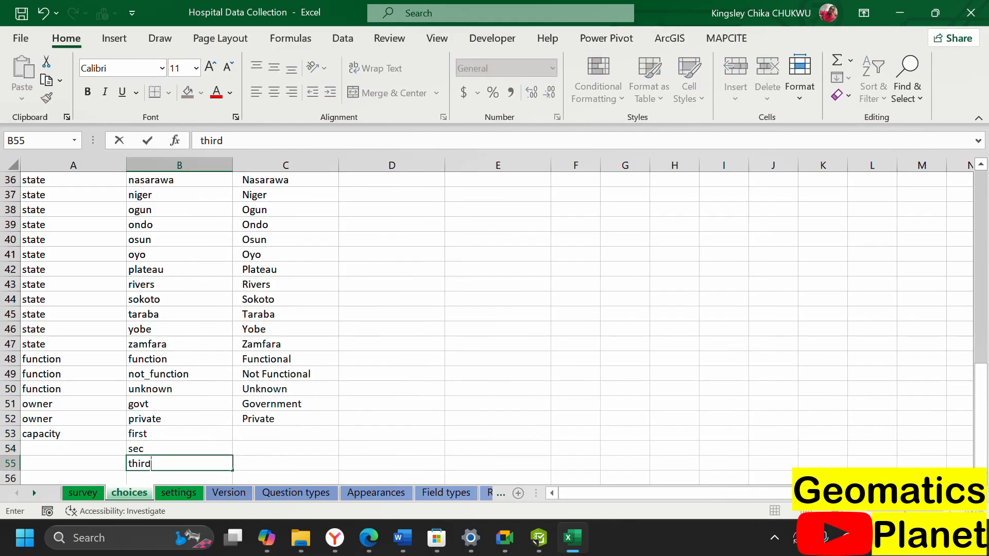
scroll(149, 463, "down", 1)
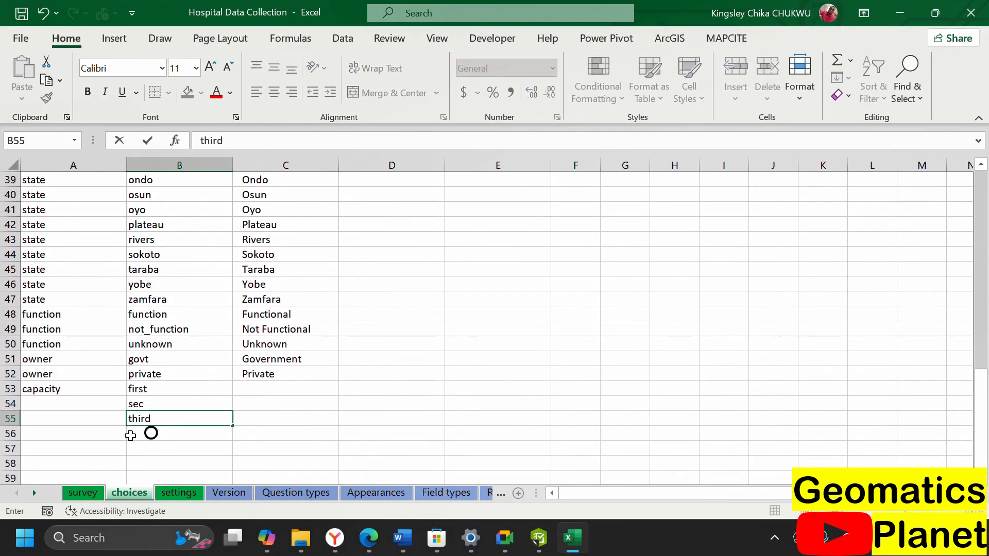
left_click(129, 434)
type("4th")
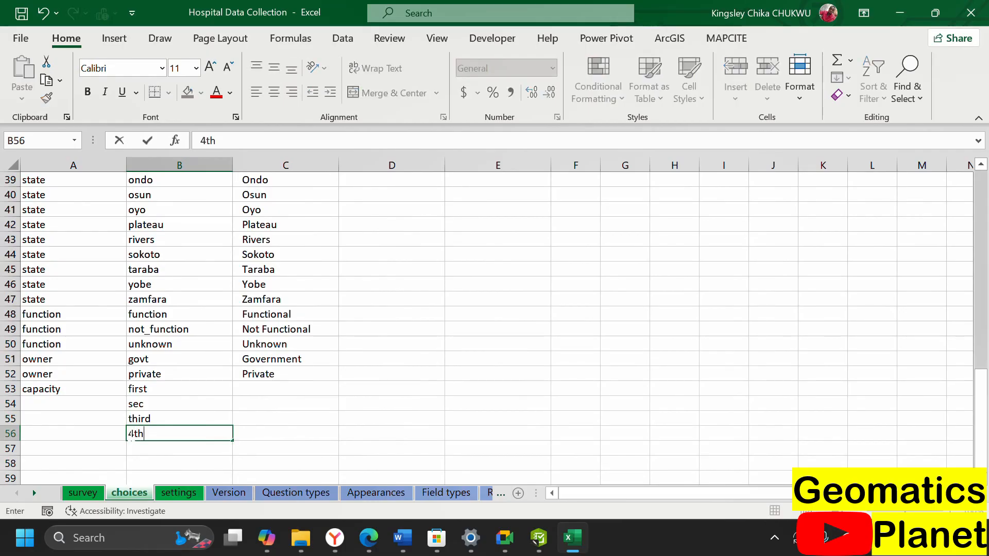
key("BackSpace")
key("BackSpace")
key("BackSpace")
type("fourth")
- Begin the label of the first capacity choice in C53 with the words Less than
left_click(290, 386)
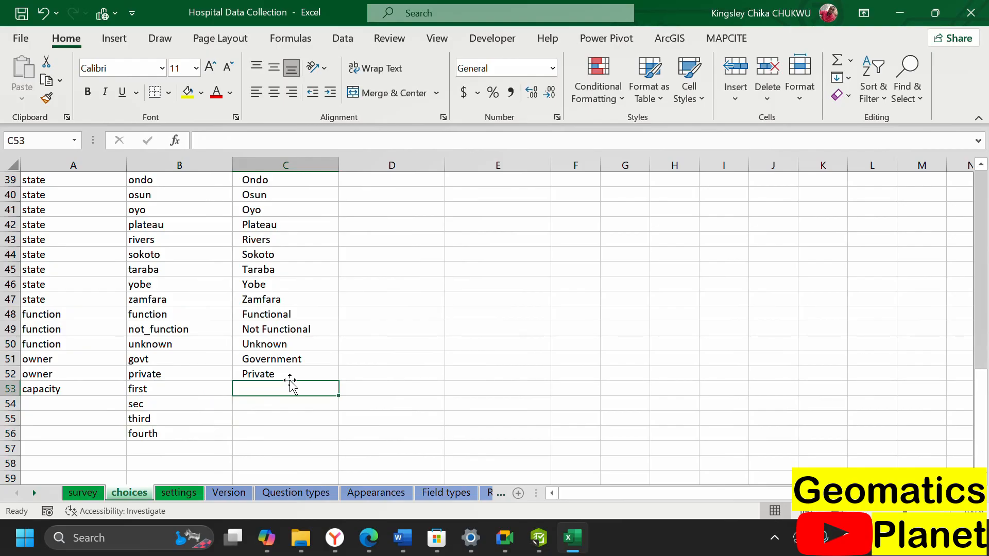
type("L")
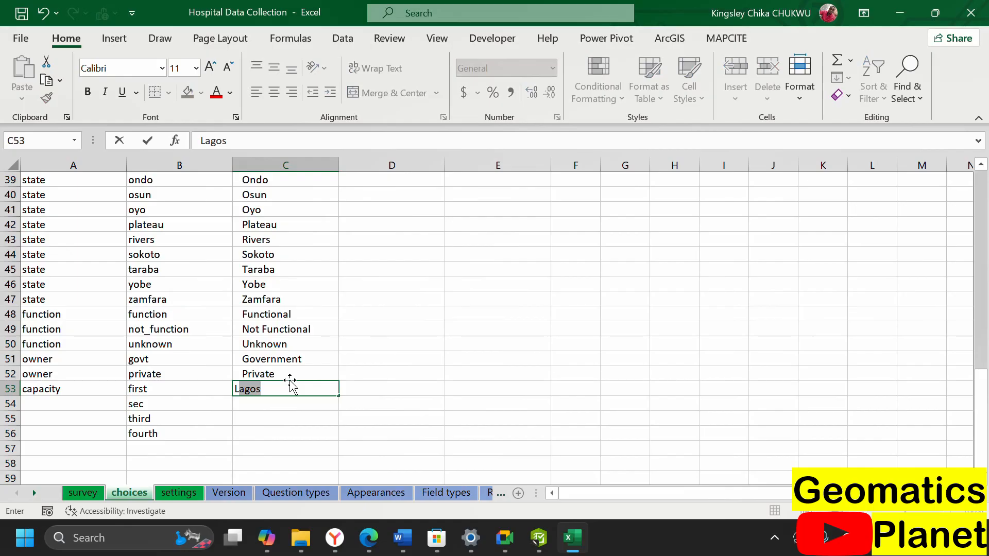
type("ess than ")
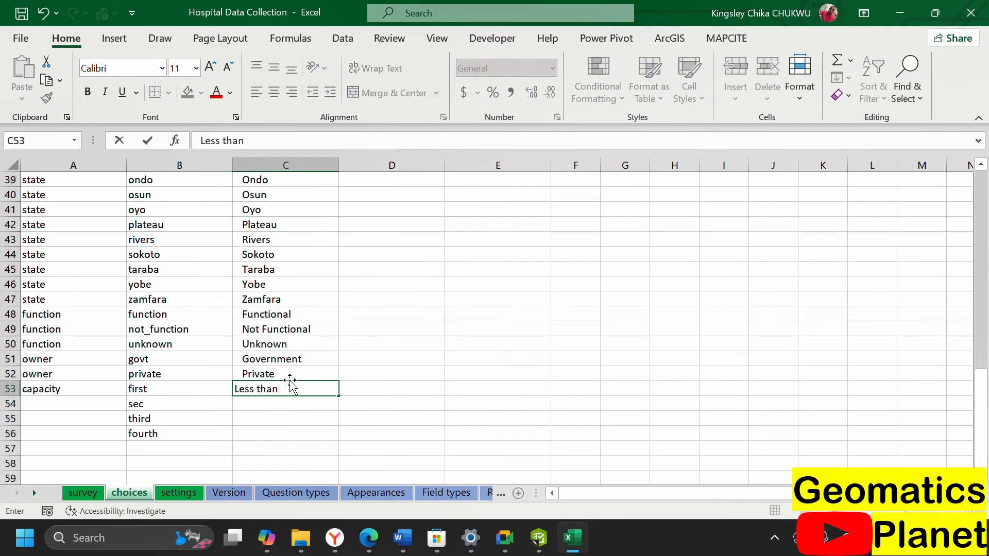
- Label the first capacity choice "Less than 10 Beds" and the second "10 - 20 beds" in column C
type("10 Besds")
left_click(271, 406)
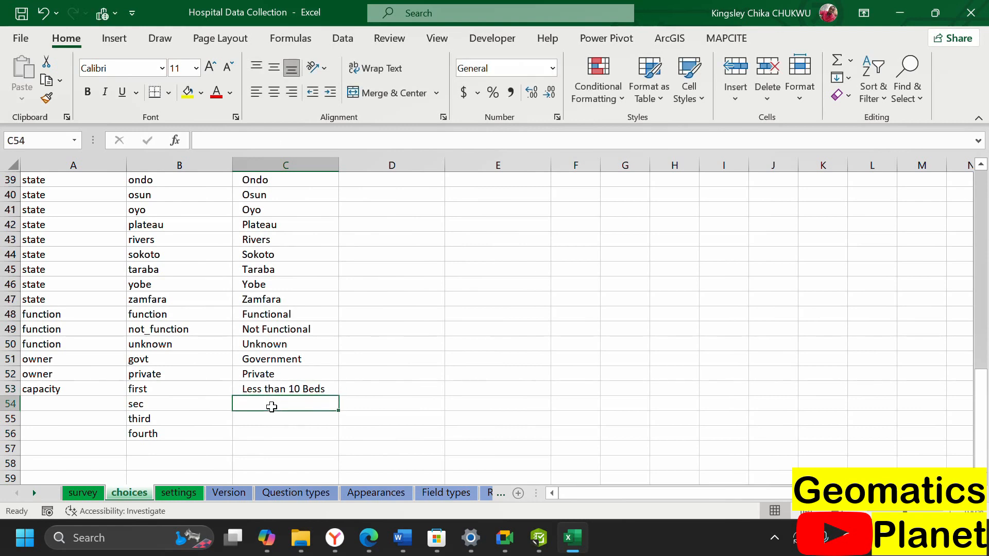
type("10")
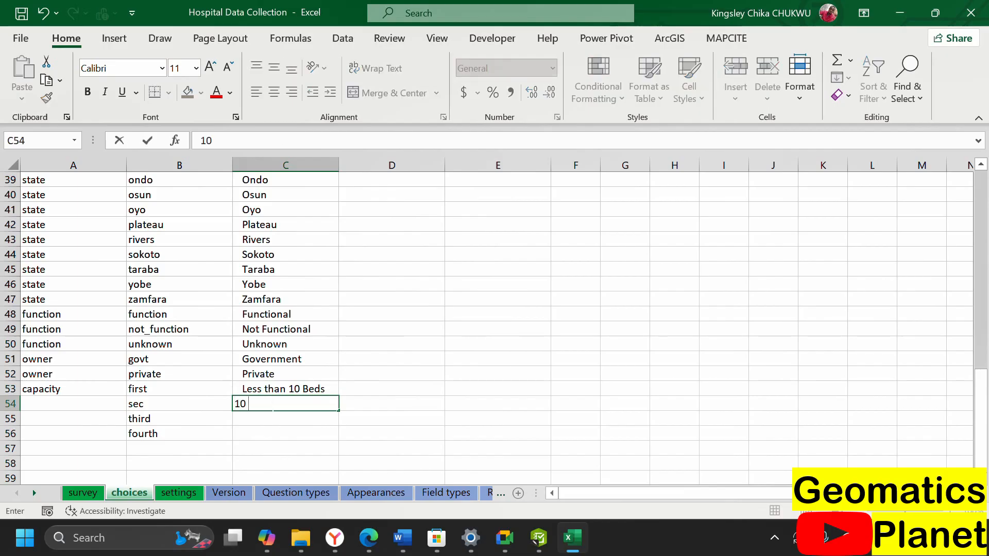
type(" - 20 beds")
key("Return")
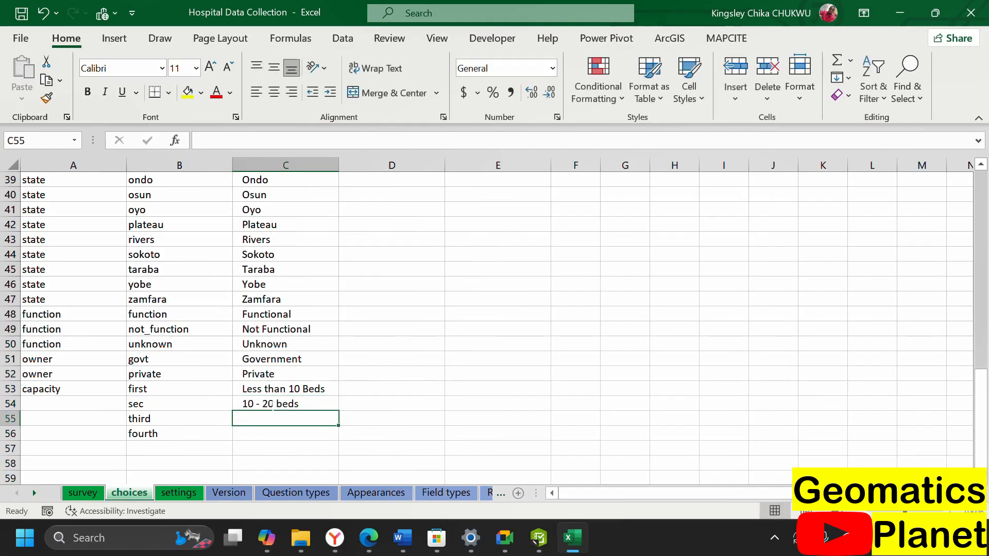
- Label the third capacity choice "20 - 50 beds" and the fourth "50 beds and Above"
type("20")
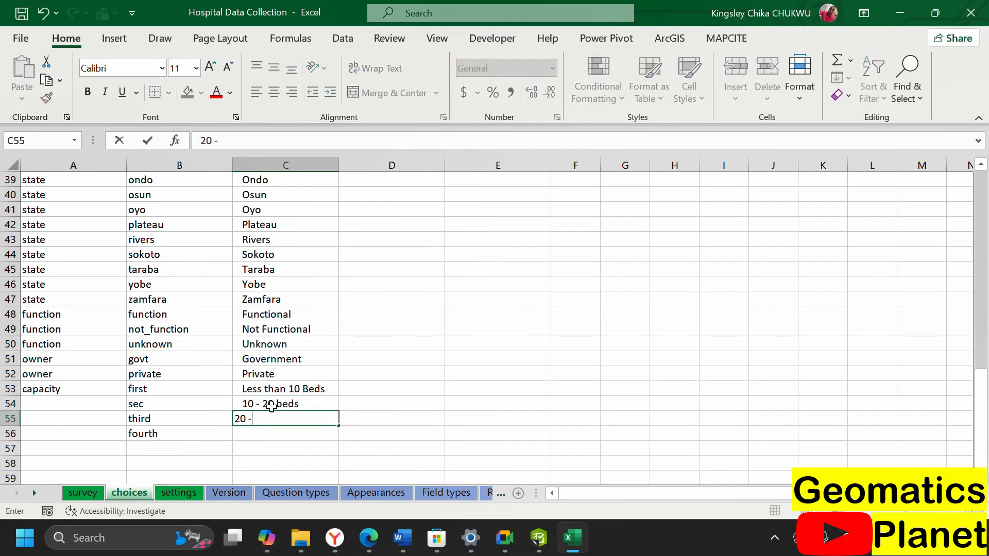
type(" - 50 ")
type("bes")
type("ds")
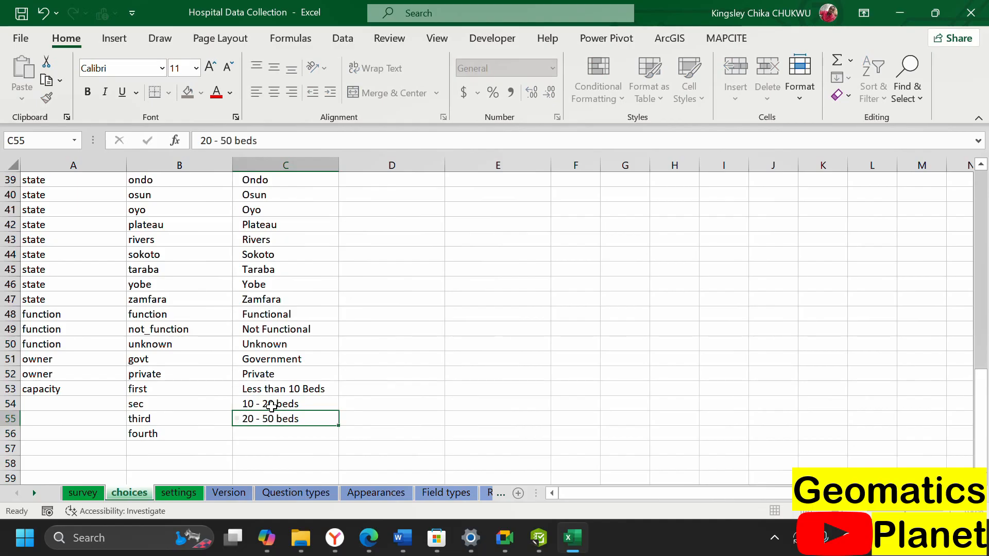
key("Return")
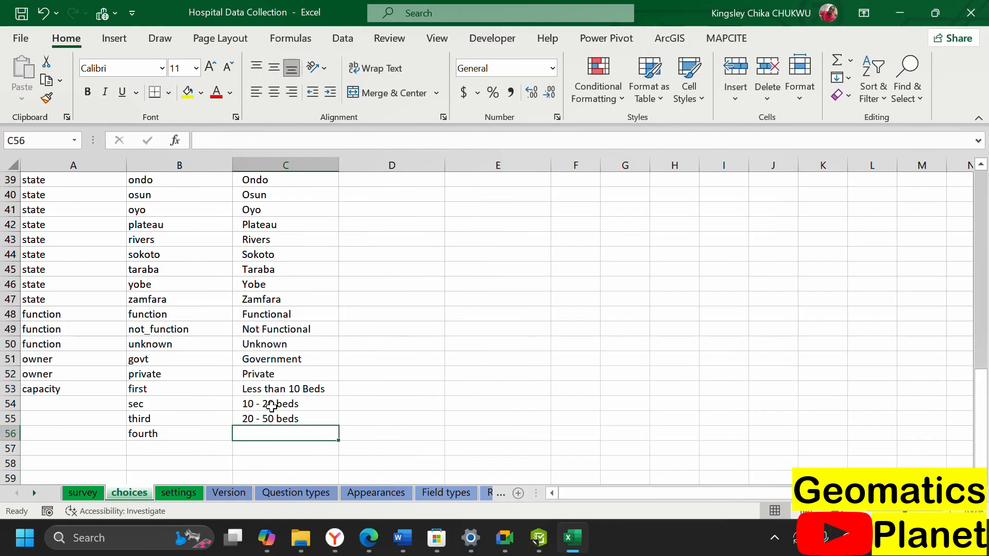
type("50 and")
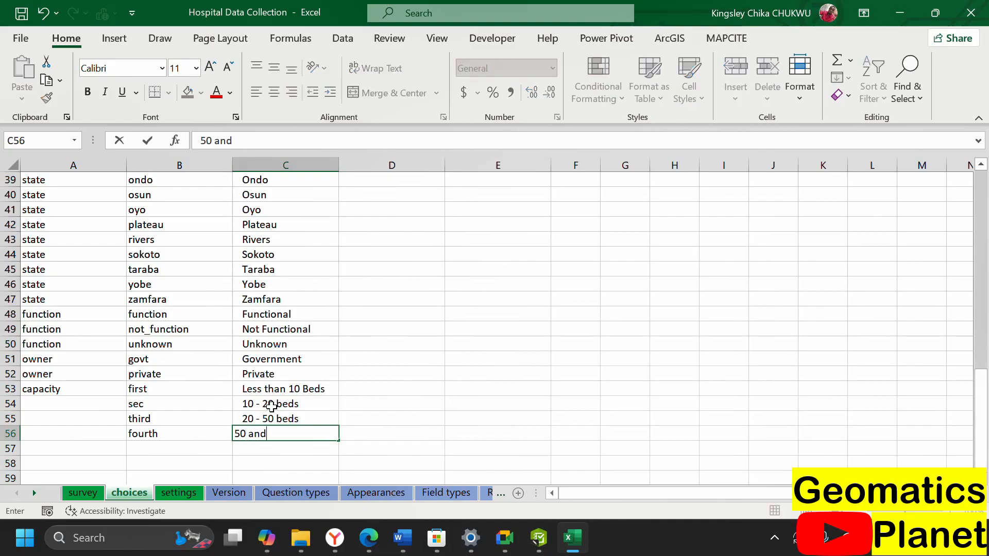
key("BackSpace")
key("BackSpace")
key("BackSpace")
type("beds and Above")
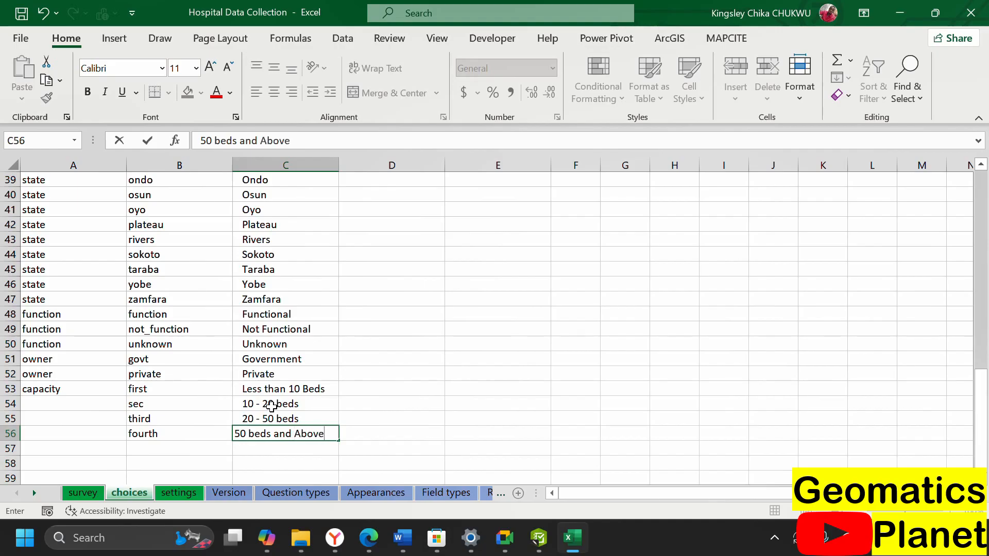
- Fill the list name capacity from A53 down through A56
left_click(203, 434)
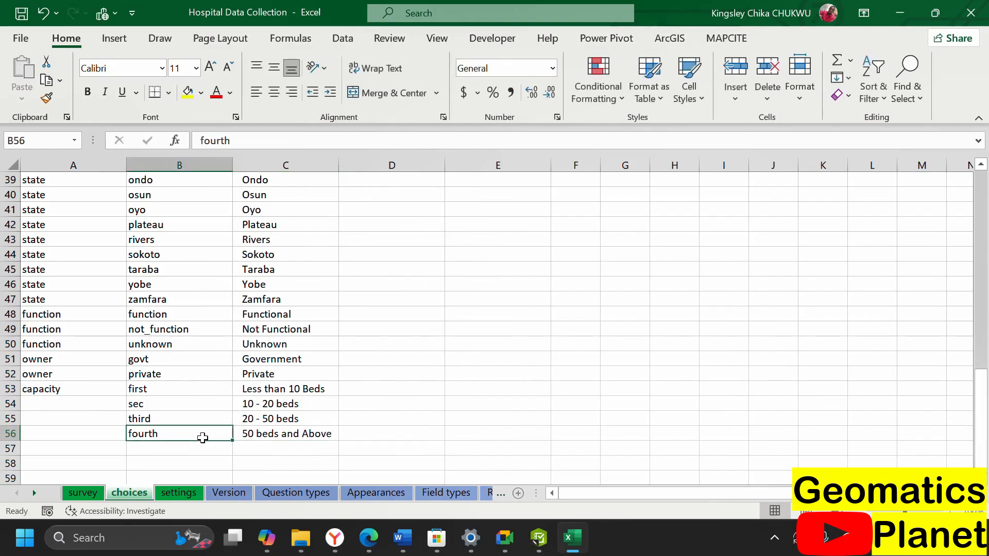
left_click(109, 389)
left_click_drag(125, 395, 121, 443)
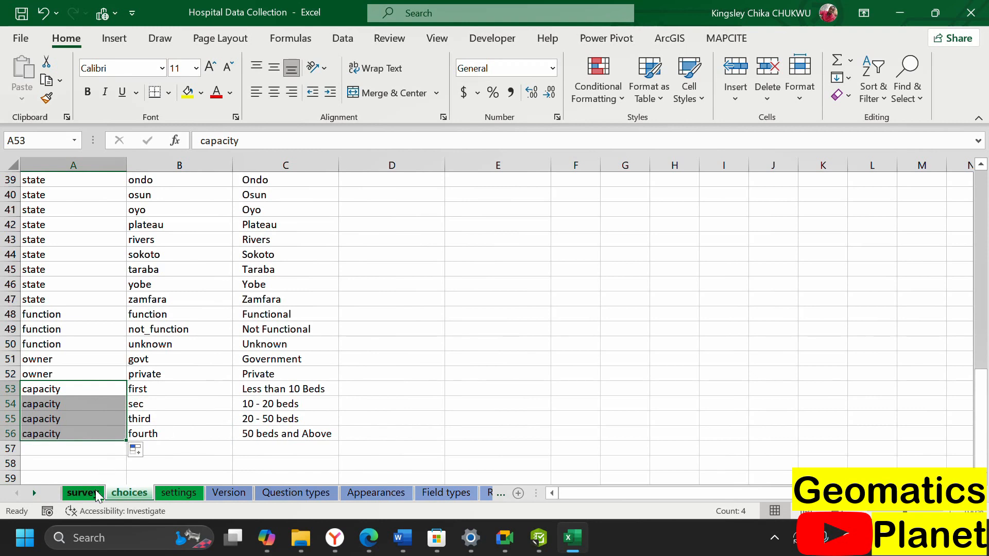
- In the survey sheet, set the type of the Hospital Capacity question in row 7 to "select_one capacity"
left_click(95, 490)
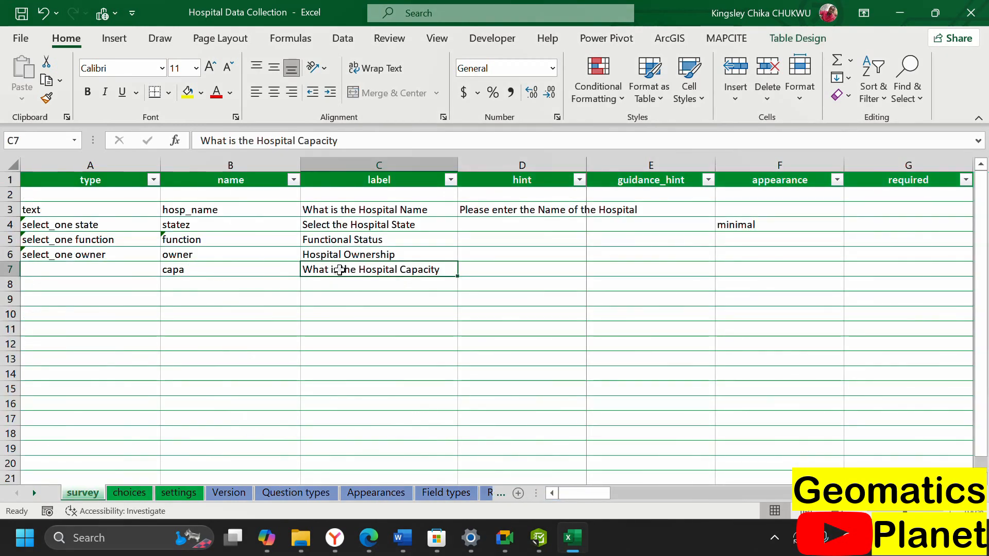
left_click(129, 275)
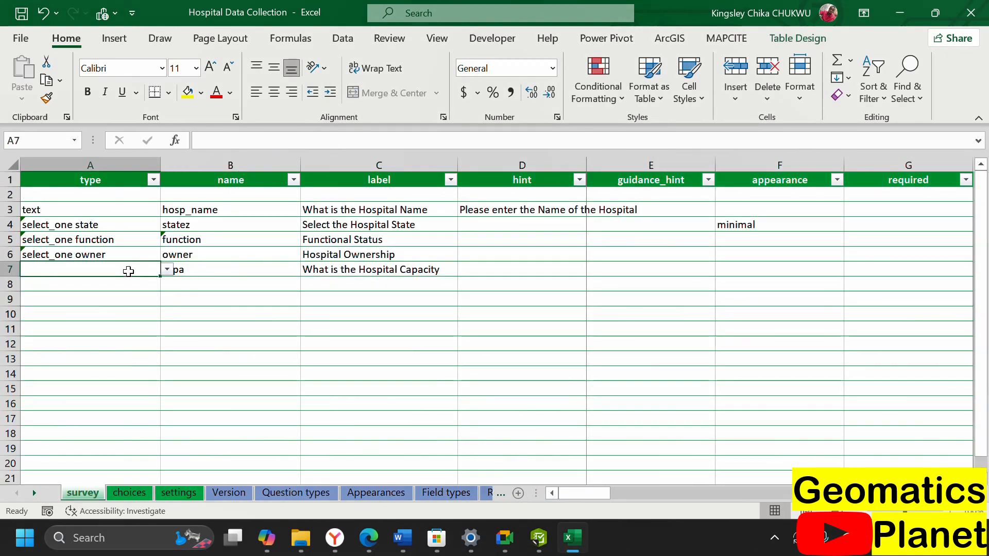
left_click(167, 270)
left_click(104, 346)
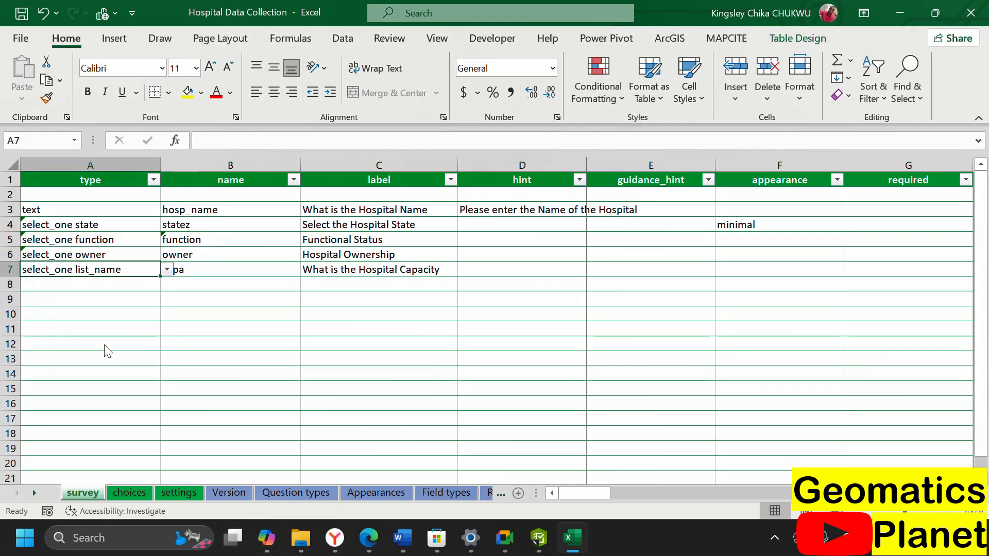
double_click(254, 140)
type("cap")
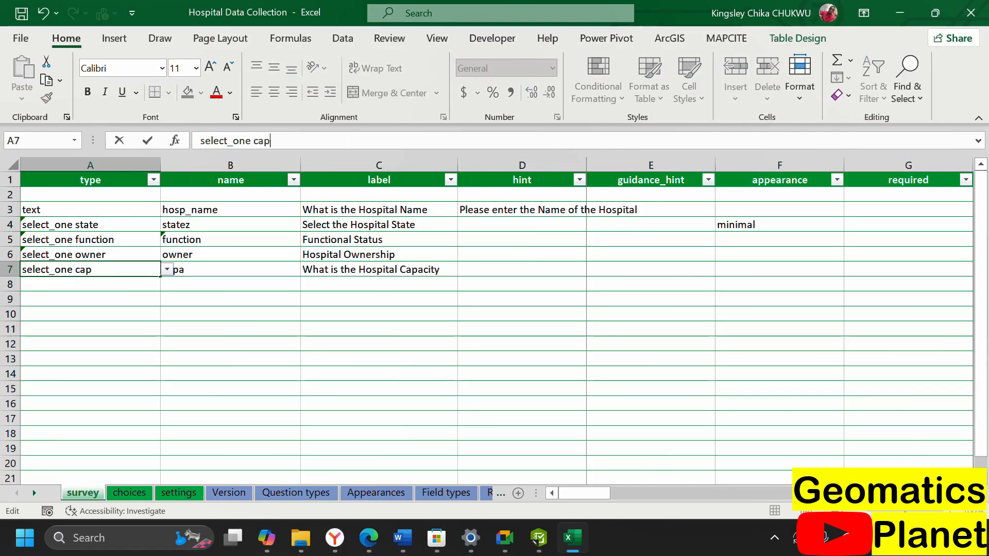
type("acity")
left_click_drag(267, 333, 267, 337)
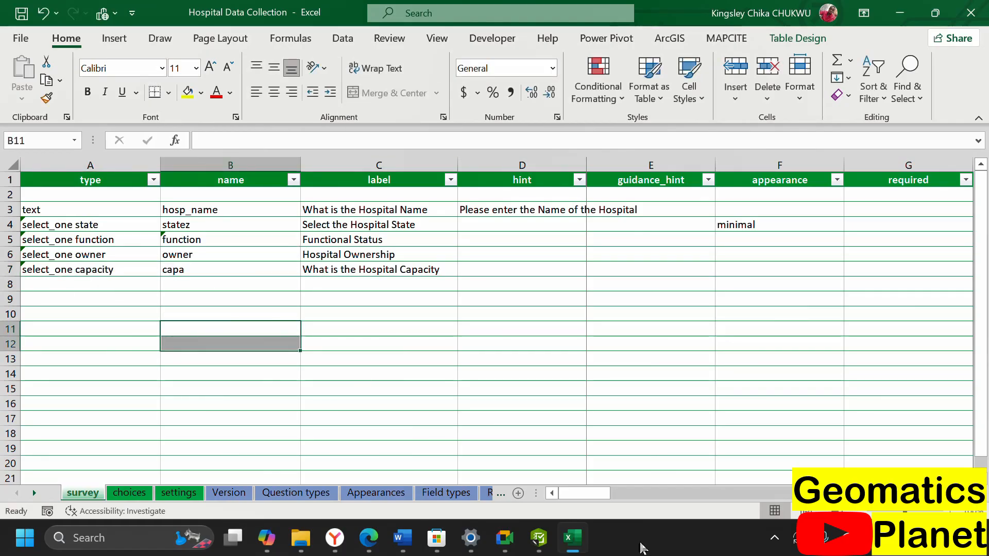
- Switch to ArcGIS Survey123 Connect and try each of the four Hospital Capacity options in the form preview
left_click(539, 537)
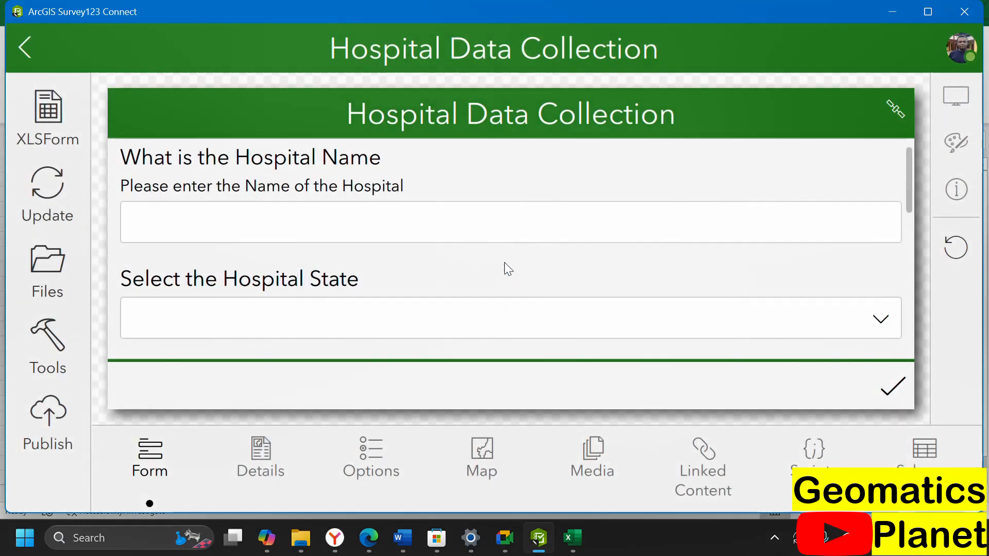
scroll(463, 268, "down", 10)
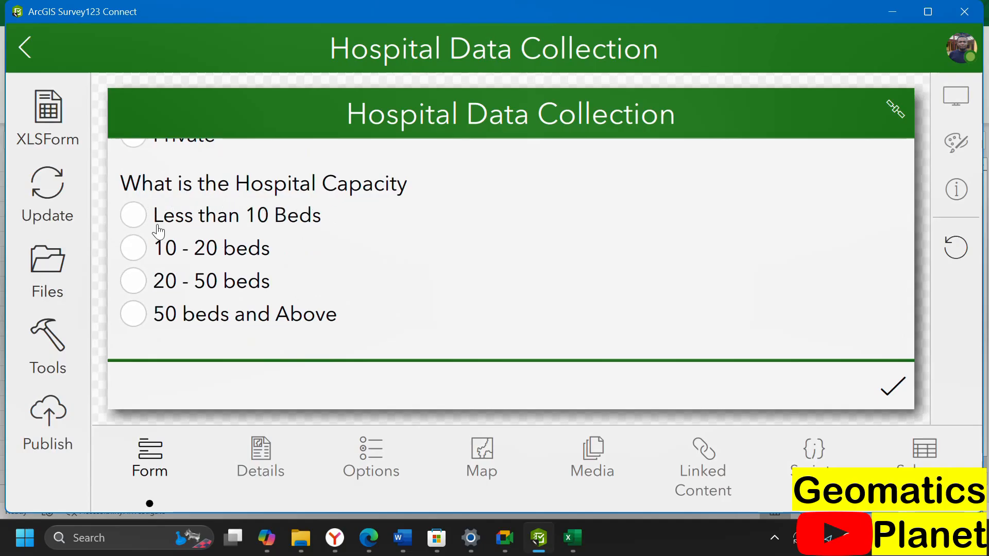
left_click(140, 217)
left_click(142, 249)
left_click(140, 280)
left_click(138, 313)
scroll(185, 272, "up", 10)
scroll(191, 260, "up", 2)
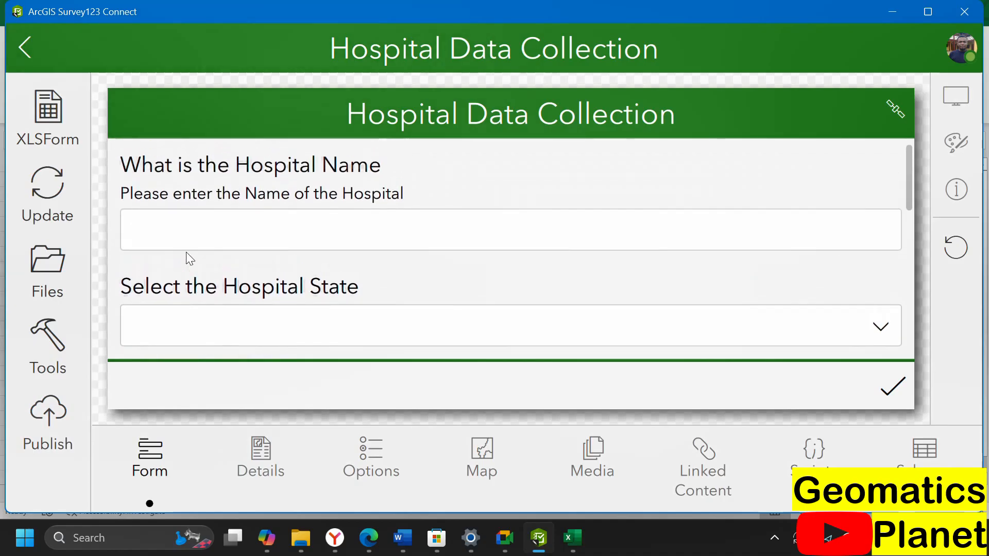
- Test the Hospital Name field of the form preview with dummy letters and clear it again
left_click(165, 238)
type("ggg")
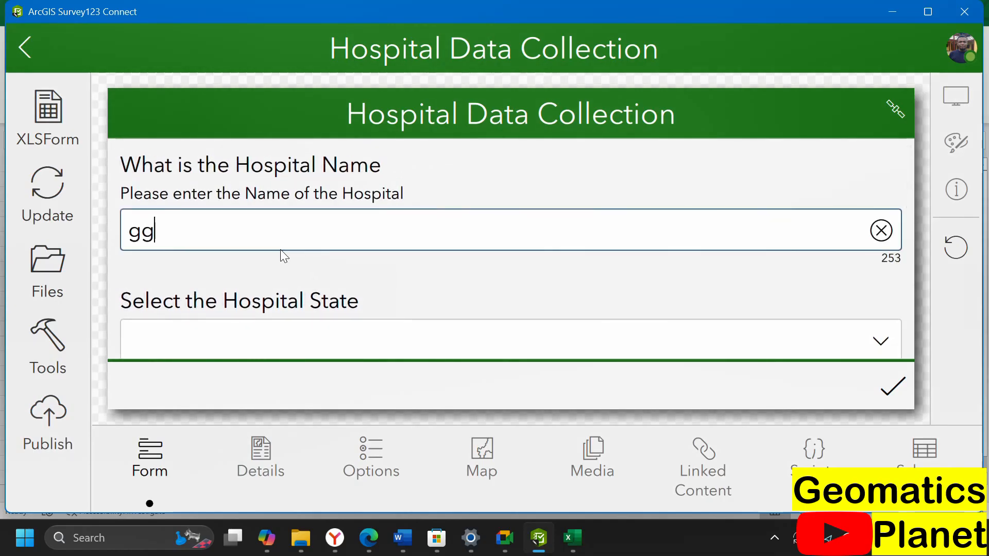
key("BackSpace")
key("BackSpace")
key("BackSpace")
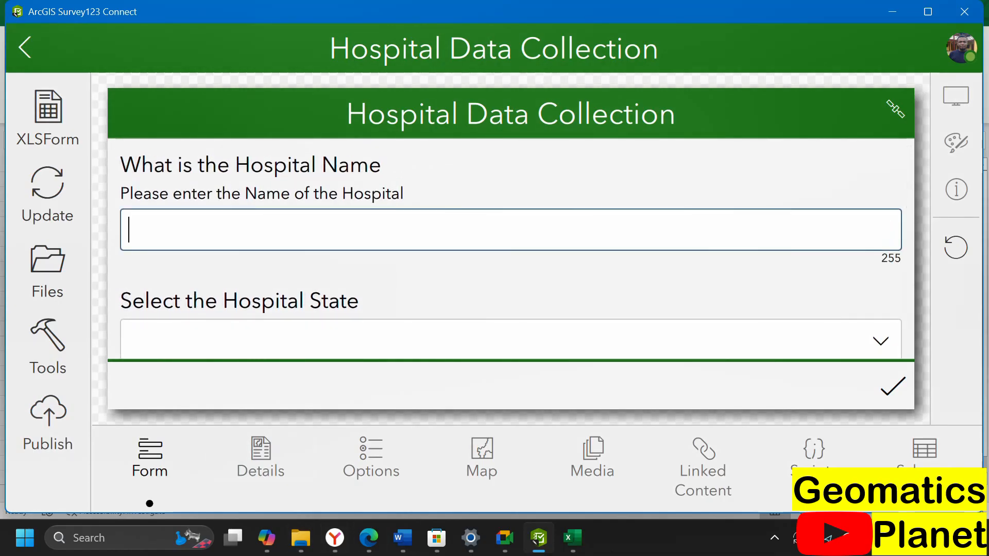
- Switch back to Excel and name the new question in survey row 8 "ophours"
left_click(569, 537)
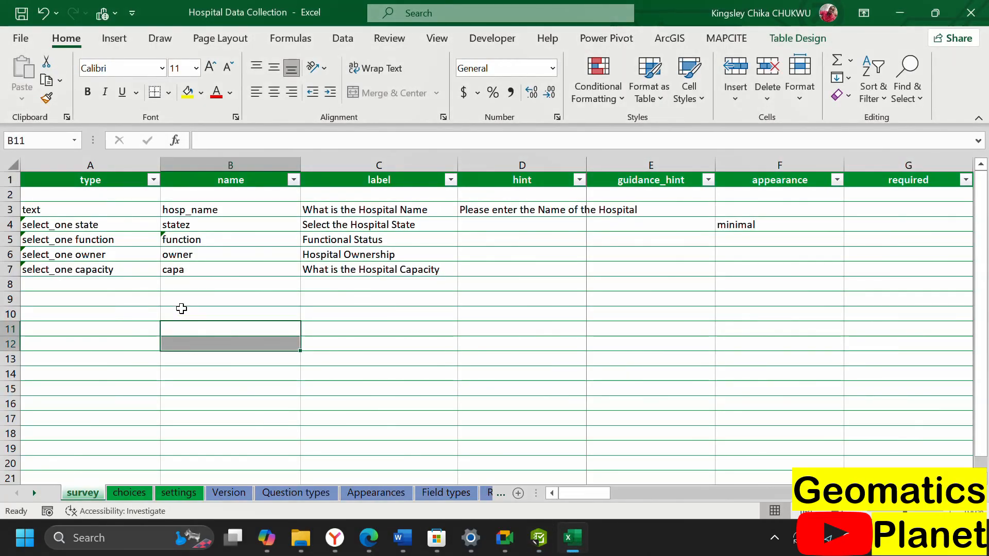
left_click(184, 284)
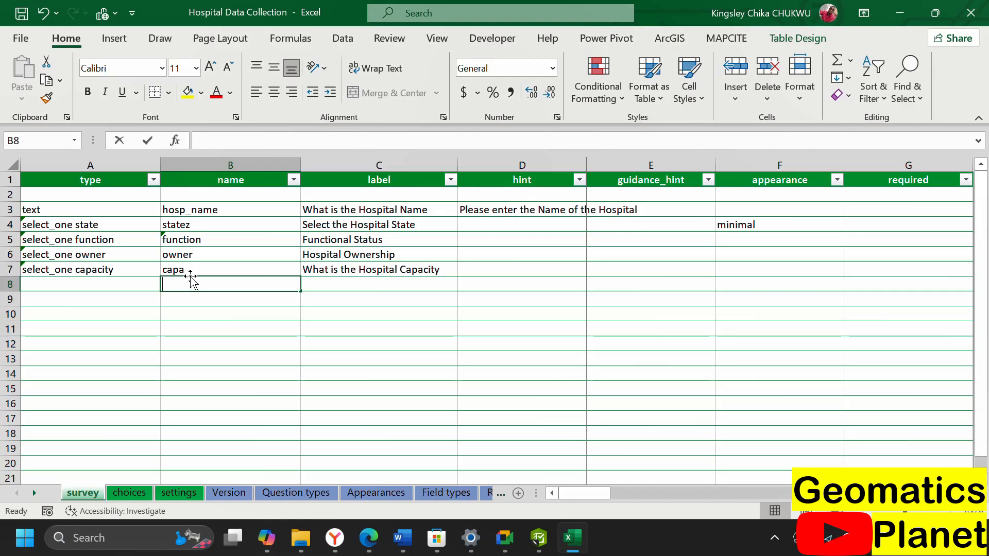
type("Op")
key("BackSpace")
key("BackSpace")
type("o")
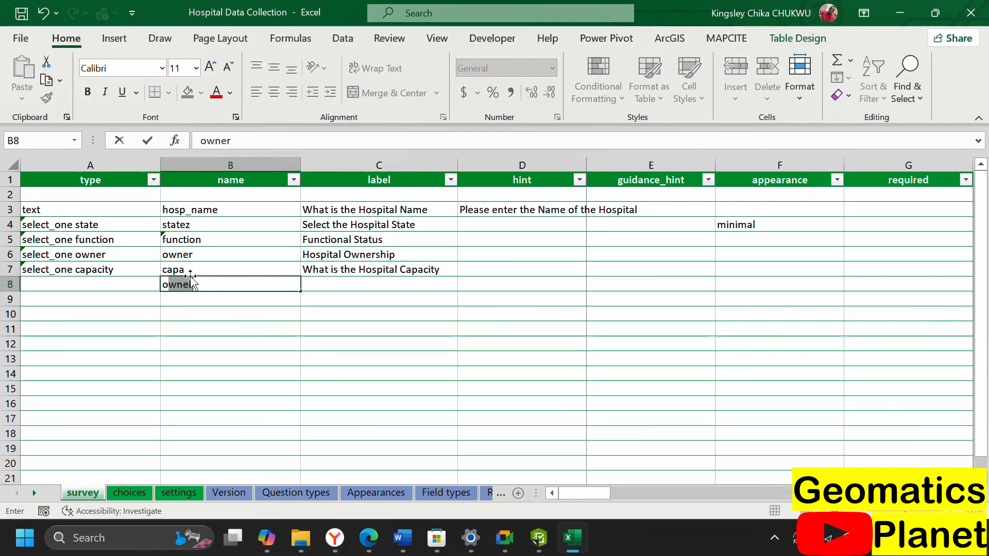
type("phours")
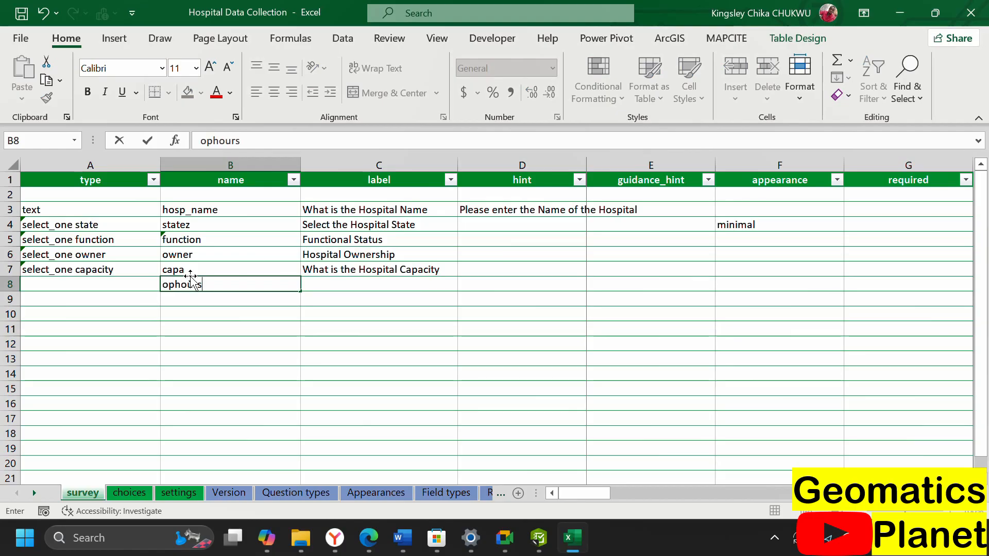
- Label the ophours question "What is the Hospital Operating Hour"
left_click(322, 289)
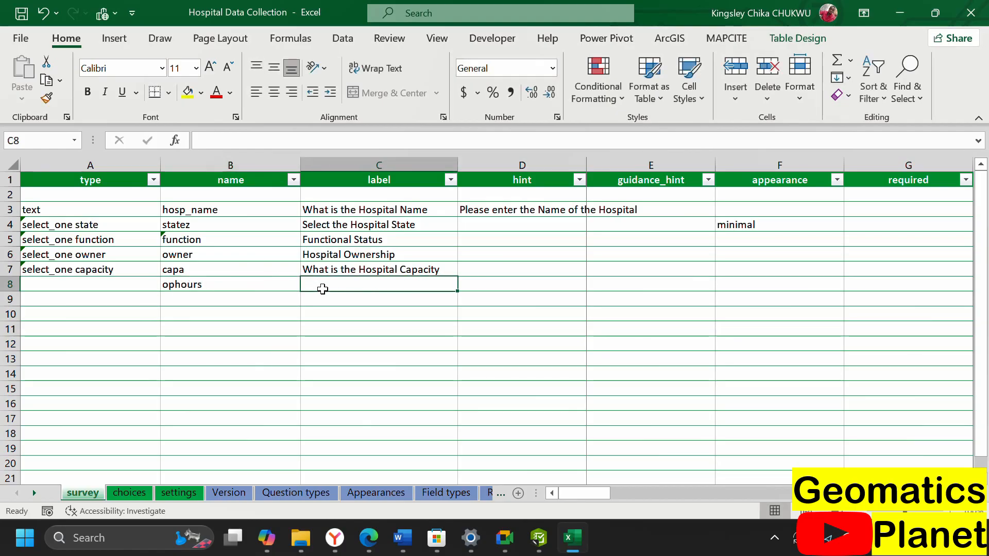
type("What is the ")
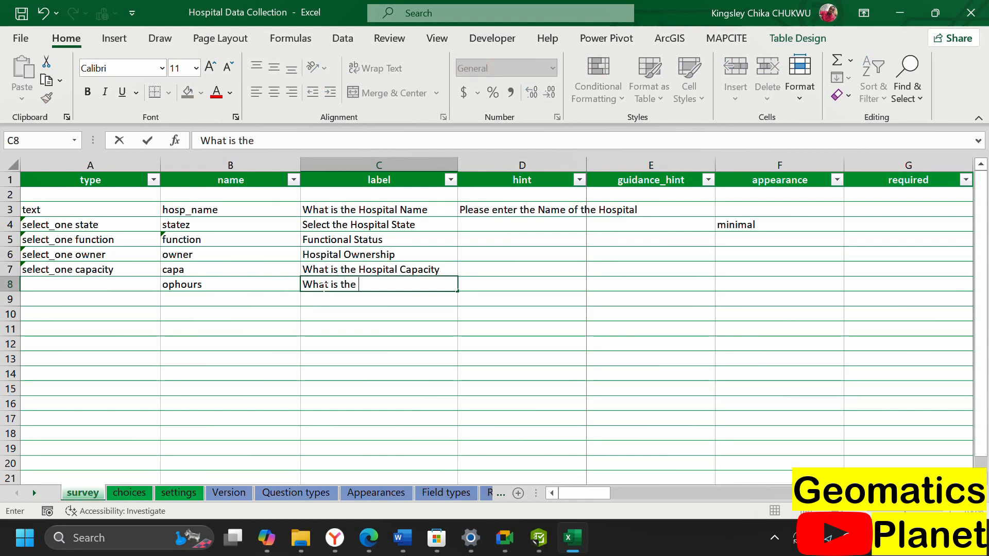
type("Hospital Operating")
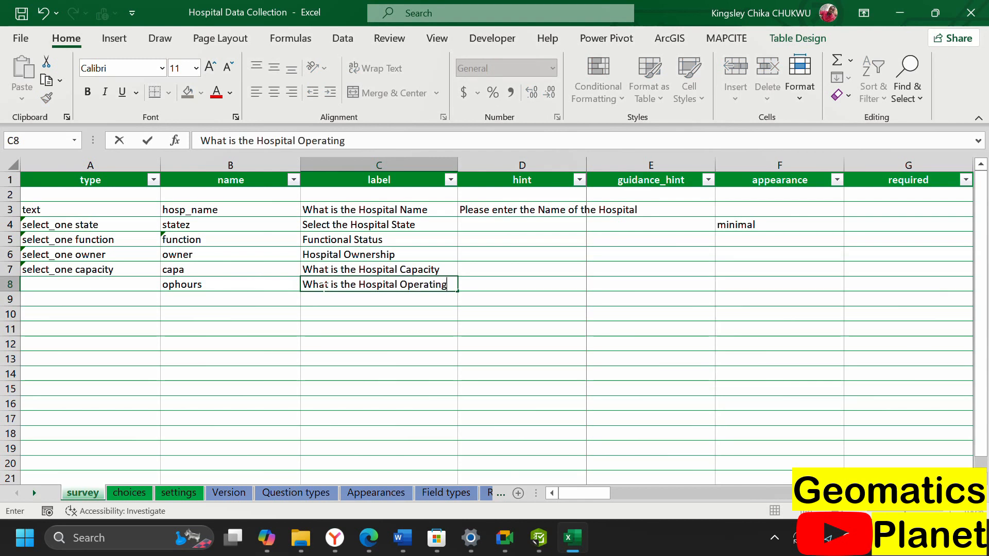
type(" House")
key("BackSpace")
key("BackSpace")
left_click(426, 314)
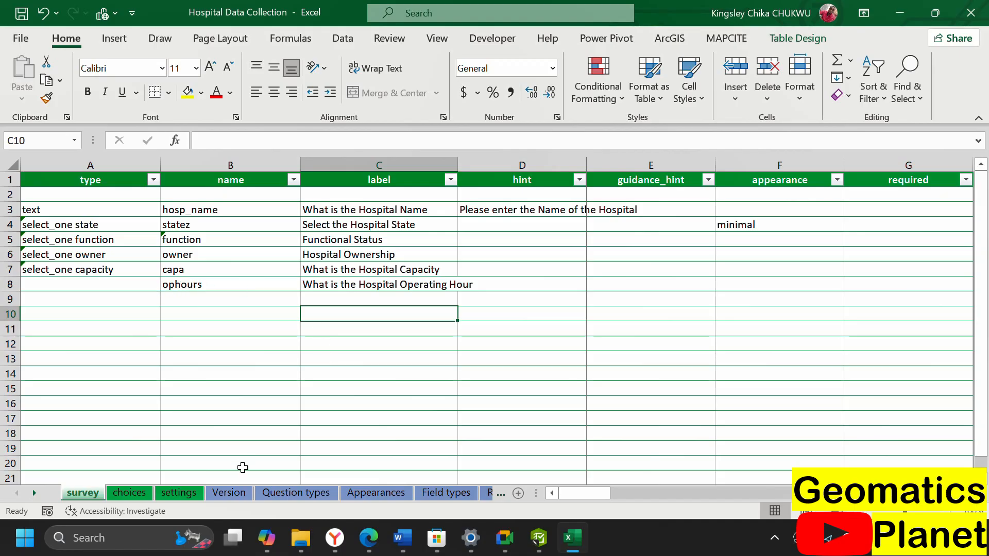
- In the choices sheet, enter "hours" as the list name in the first empty row, A57
left_click(130, 493)
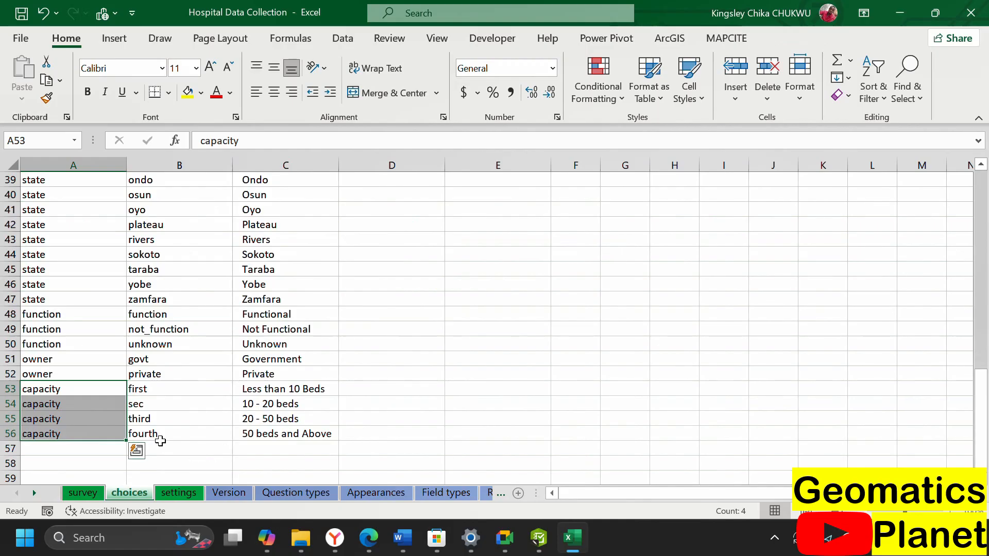
scroll(149, 433, "down", 2)
left_click(146, 343)
left_click(86, 344)
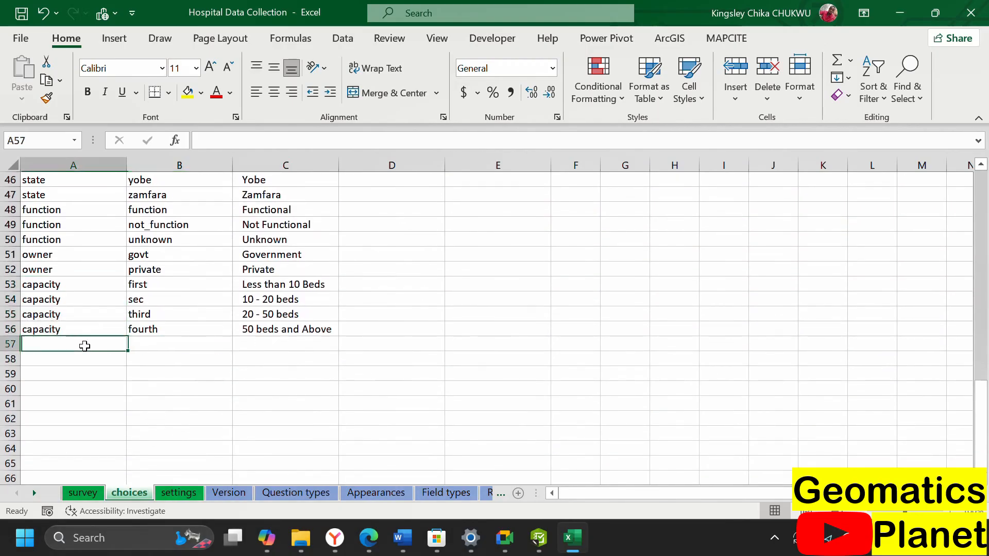
type("op")
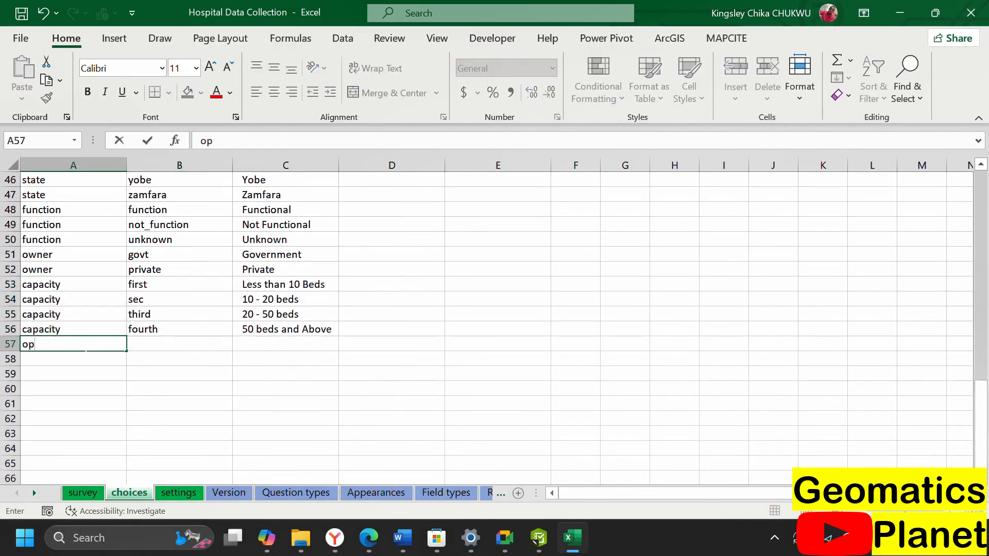
type("reating")
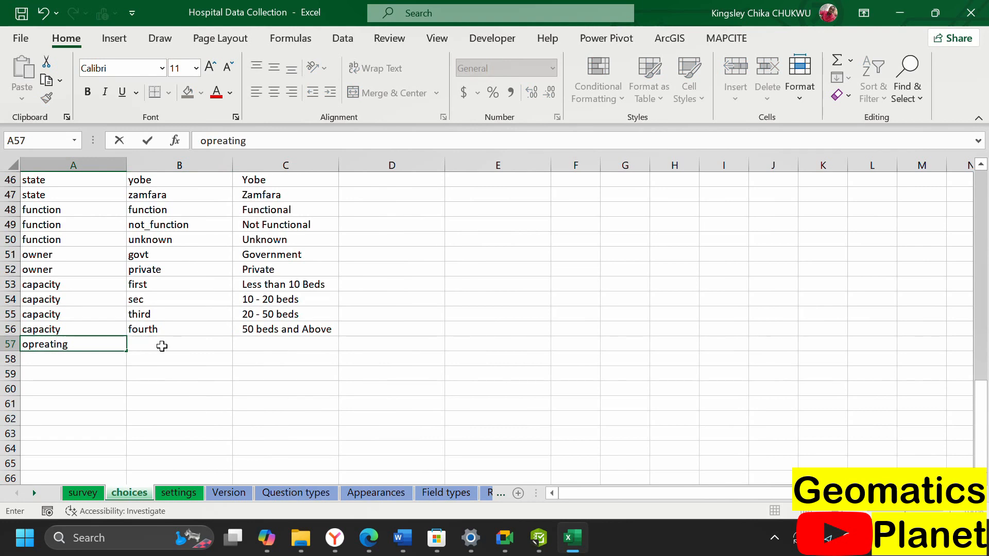
left_click(161, 346)
left_click(101, 344)
key("BackSpace")
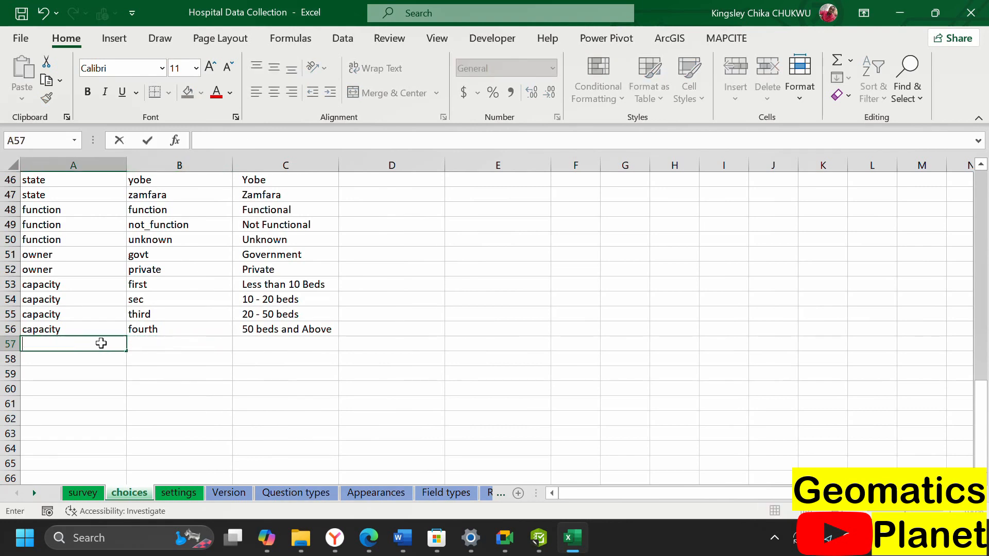
type("hours")
- Enter the choice labels "24/7", "Limited Hours" and "Emergency" in C57 to C59 for the hours list
left_click(154, 343)
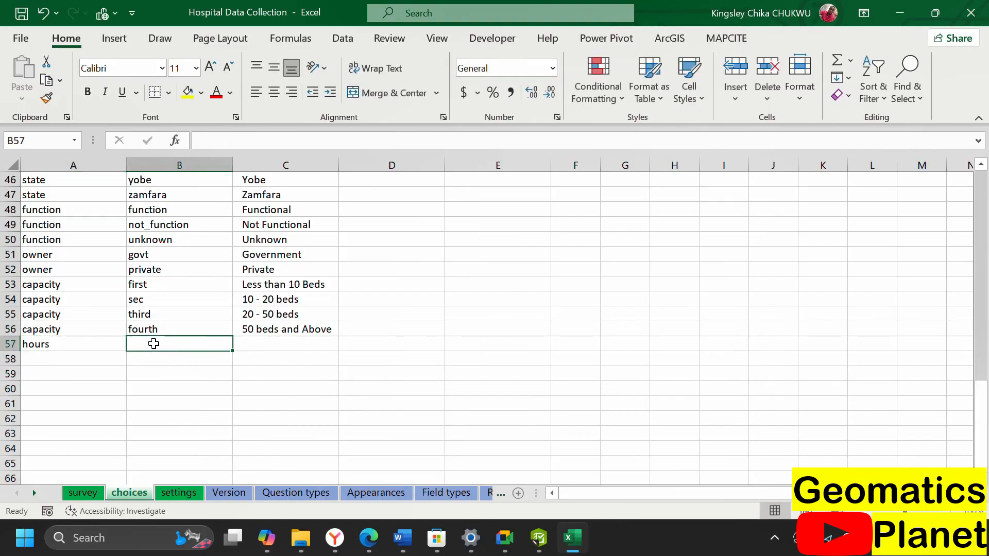
left_click(250, 345)
type("24")
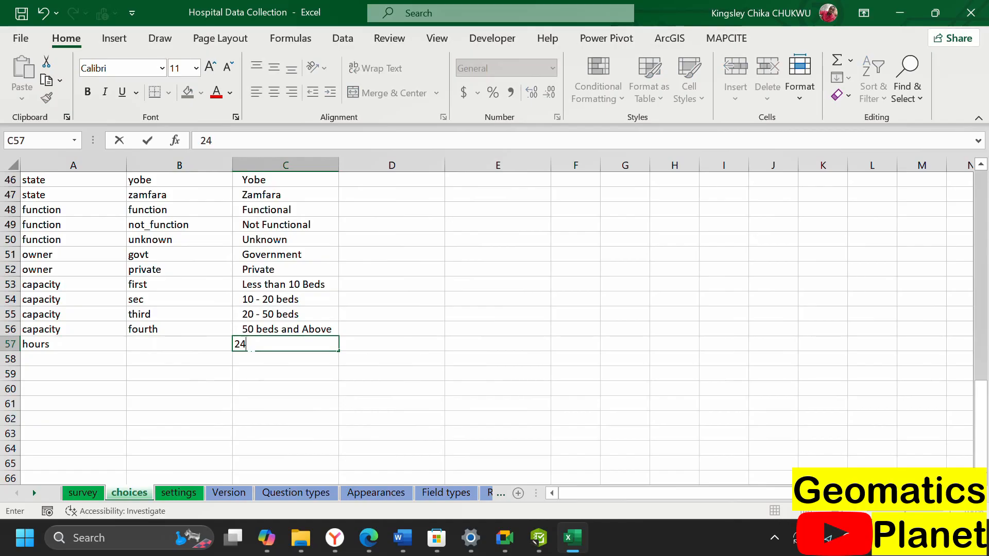
type("/7")
key("Return")
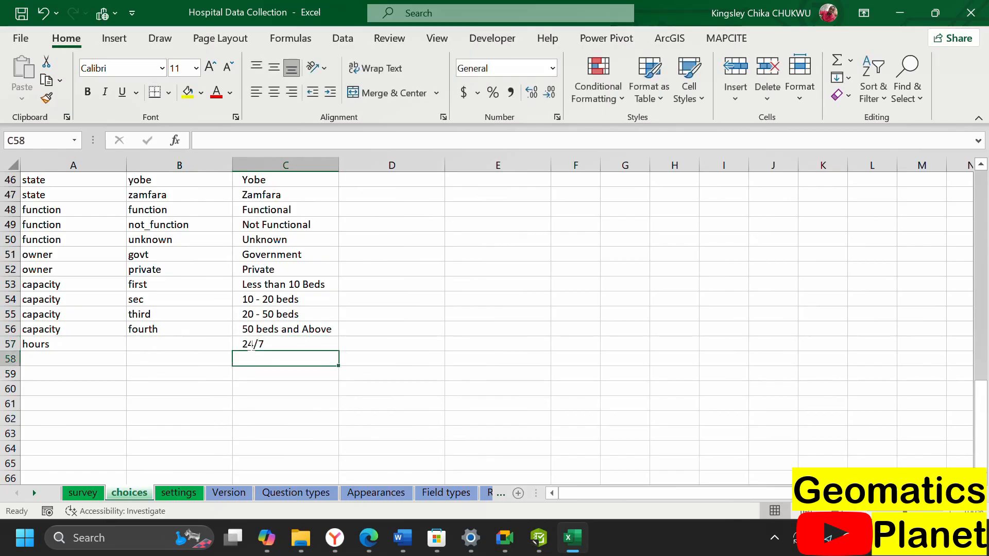
type("Limit")
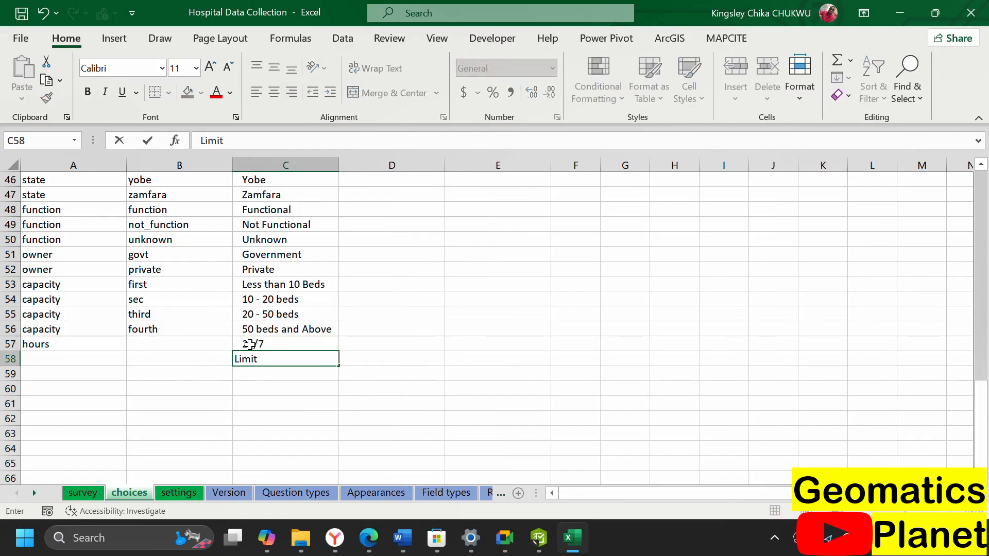
type("ed Hours")
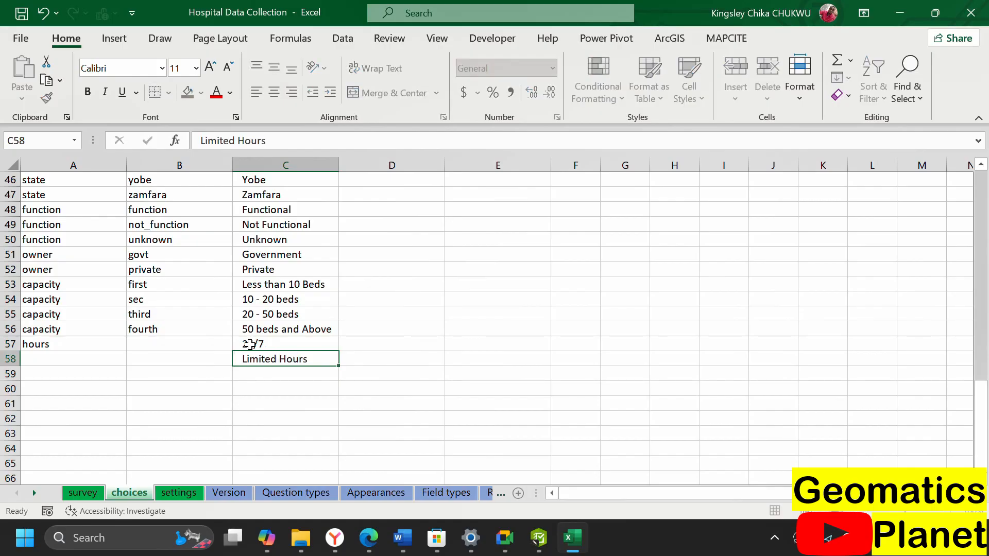
key("Return")
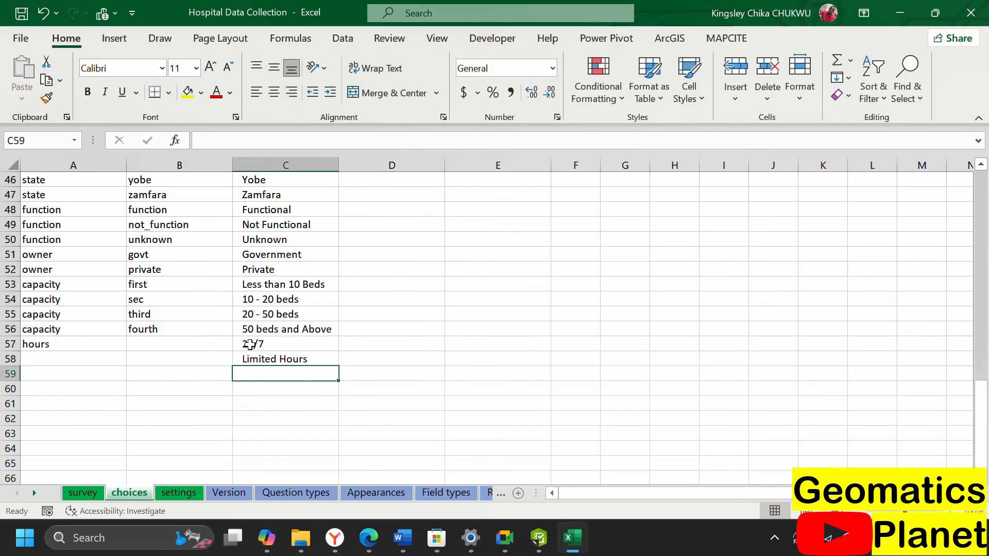
type("Emergency")
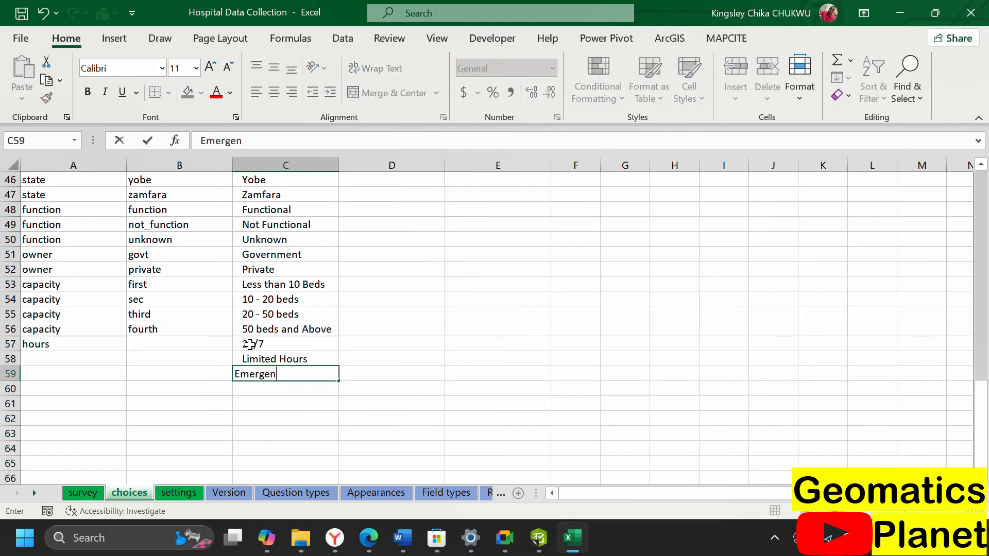
- Name the three hours choices "hour1" to "hour3" in B57:B59 and fill the list name "hours" down to A59
left_click(206, 347)
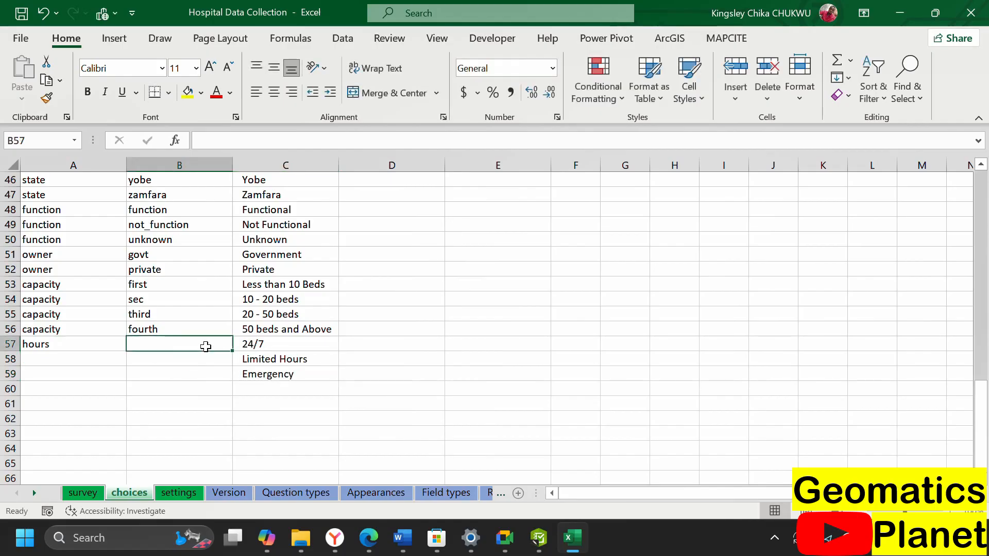
type("op")
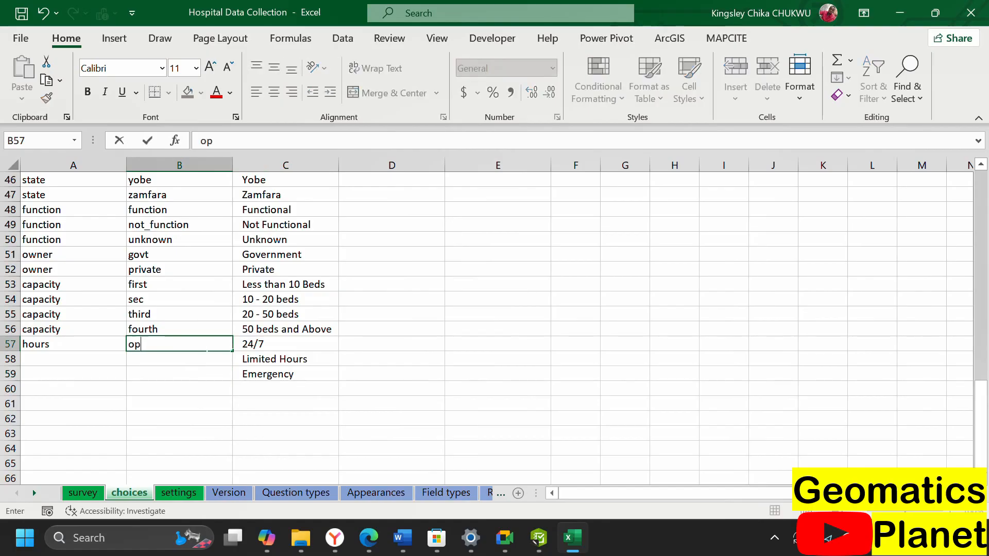
type("1")
key("BackSpace")
key("BackSpace")
key("BackSpace")
type("hour1")
key("Return")
left_click(203, 346)
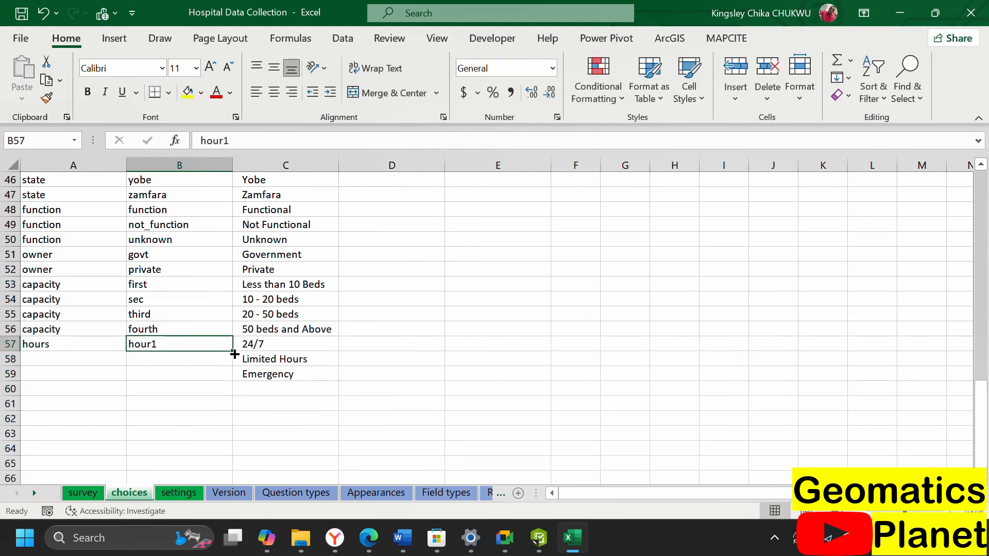
left_click_drag(235, 354, 234, 379)
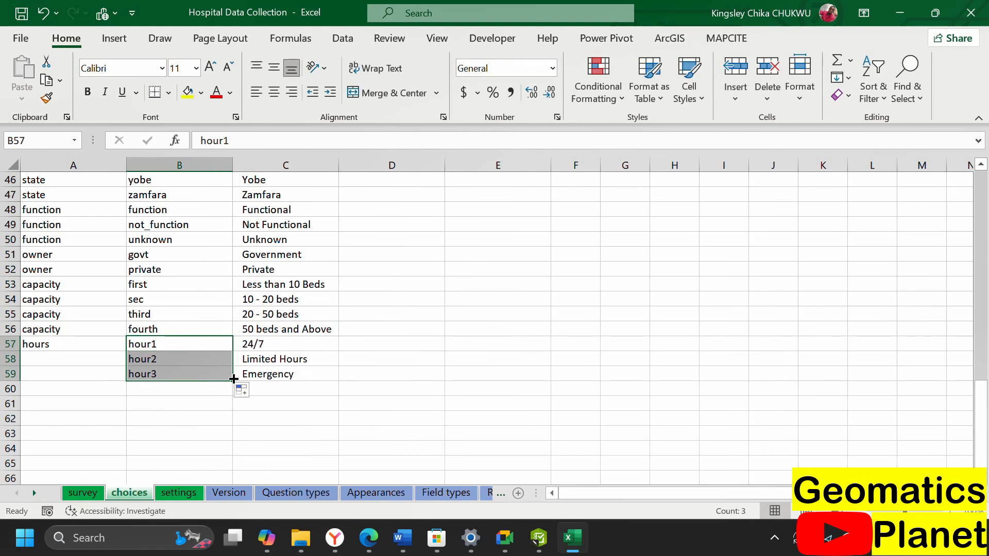
left_click(80, 347)
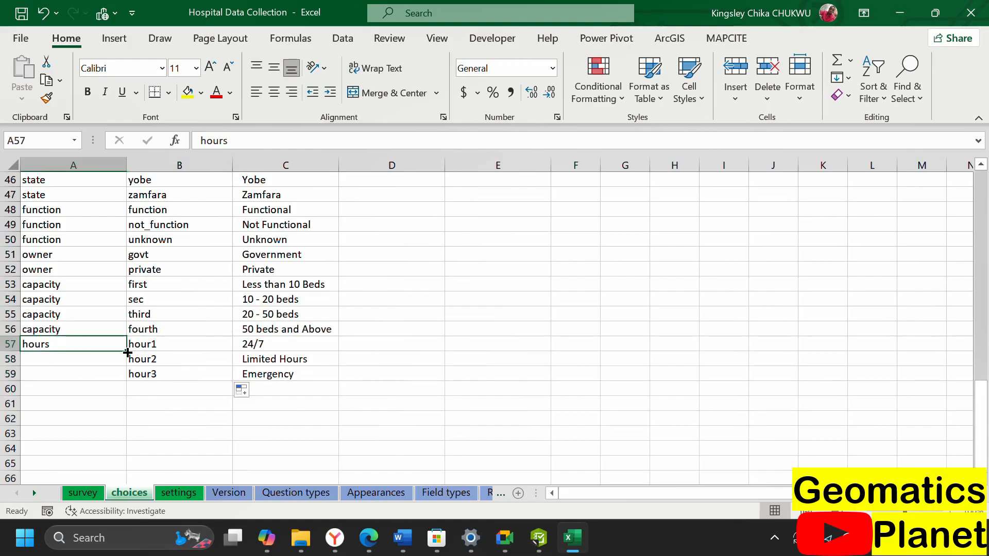
left_click_drag(127, 353, 121, 376)
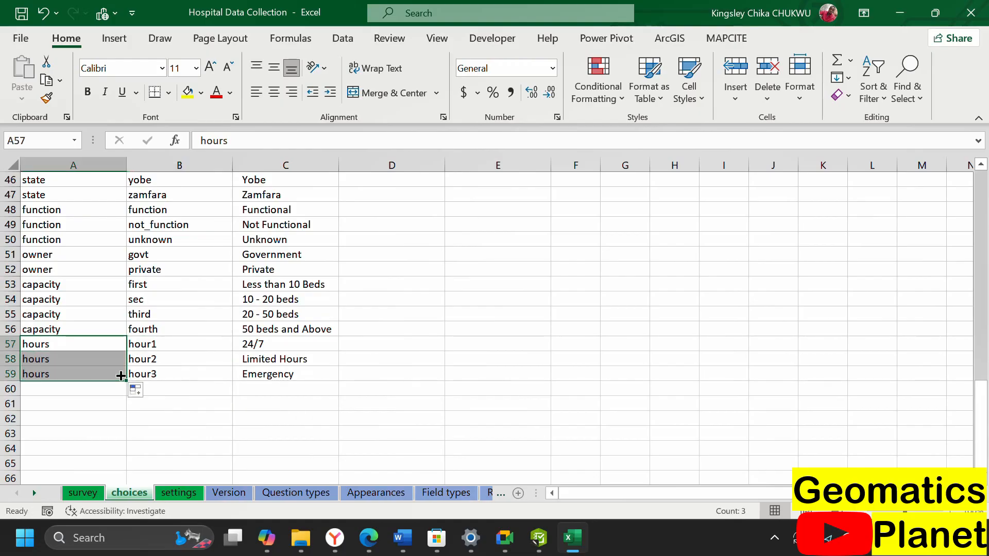
- In the survey sheet, set the type of the ophours question to "select_one hours"
left_click(96, 490)
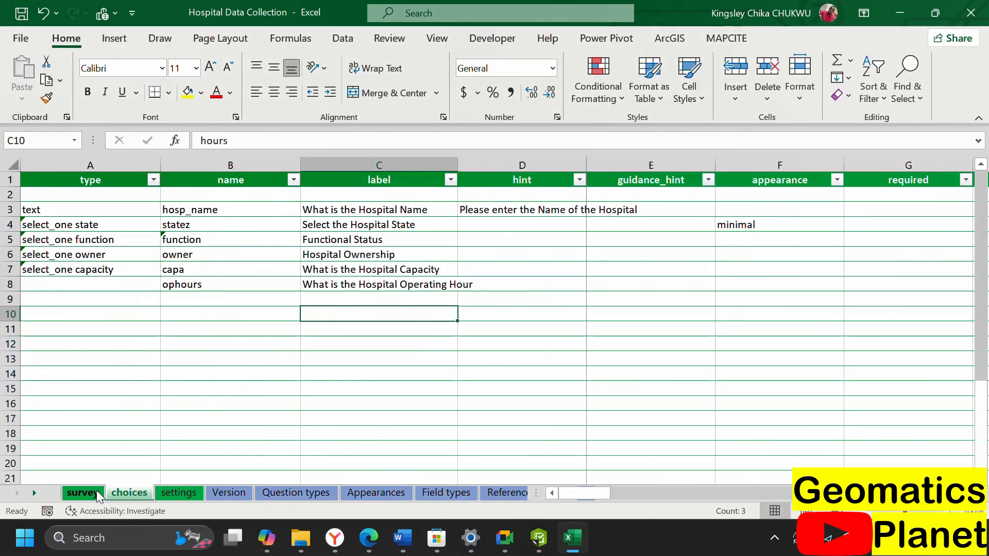
left_click(146, 284)
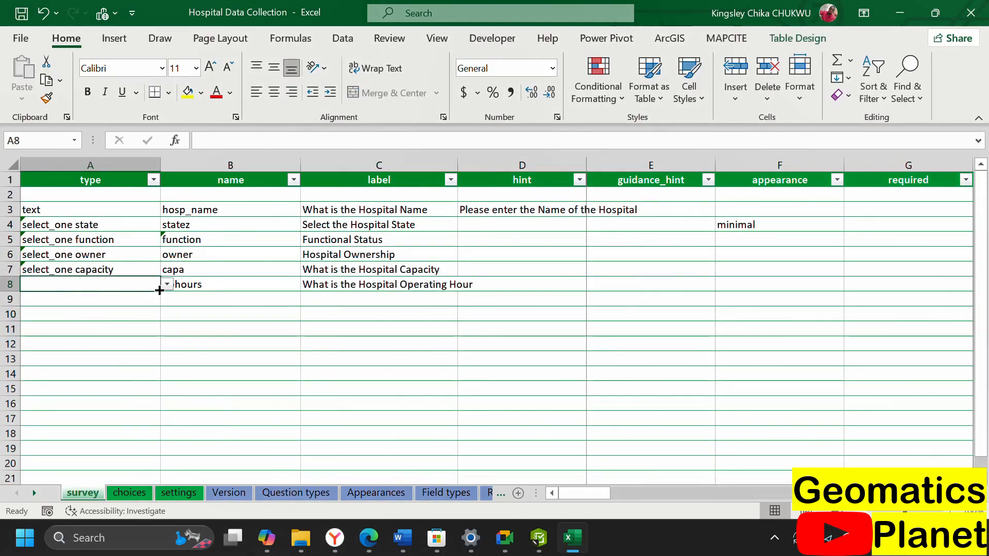
left_click(167, 284)
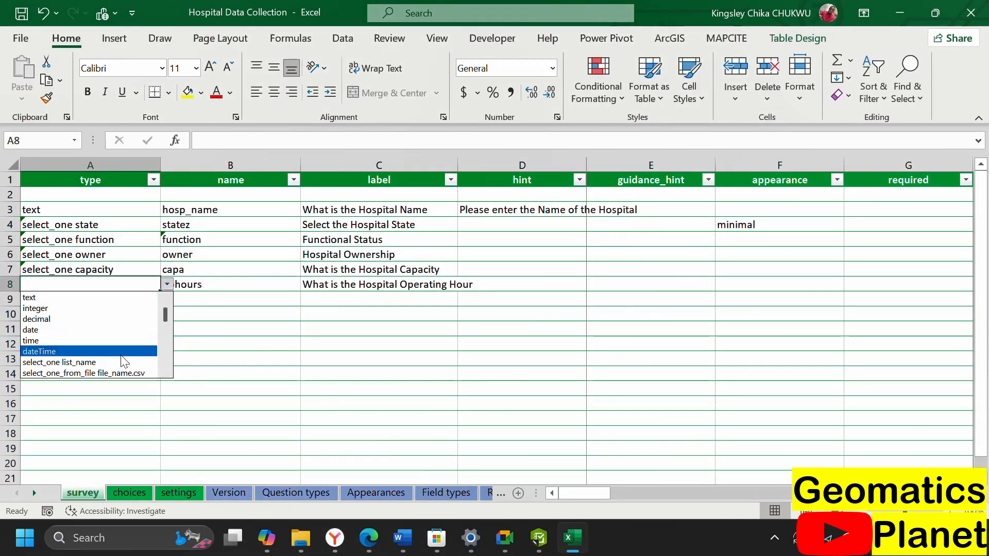
key("Escape")
type("select_one list_name")
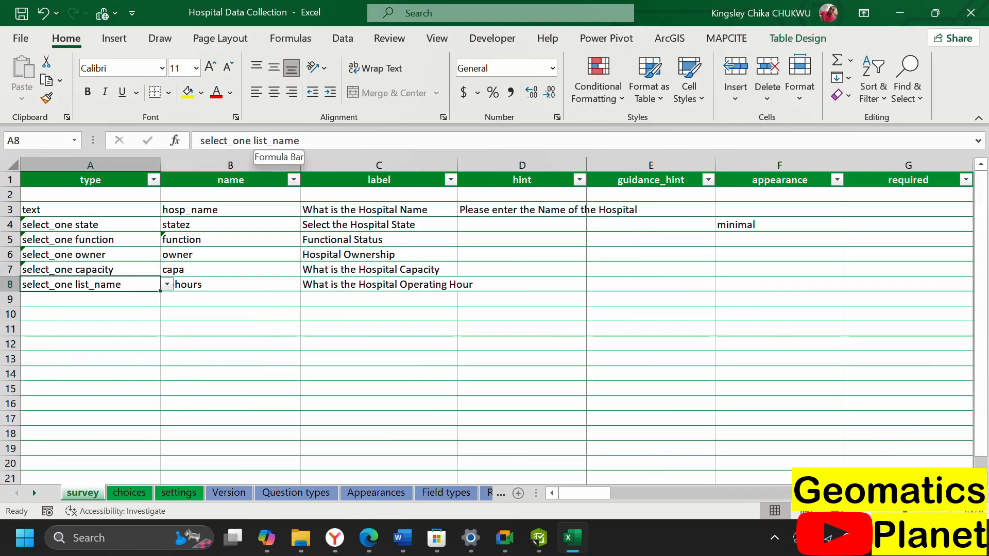
left_click_drag(251, 145, 358, 147)
type("hours")
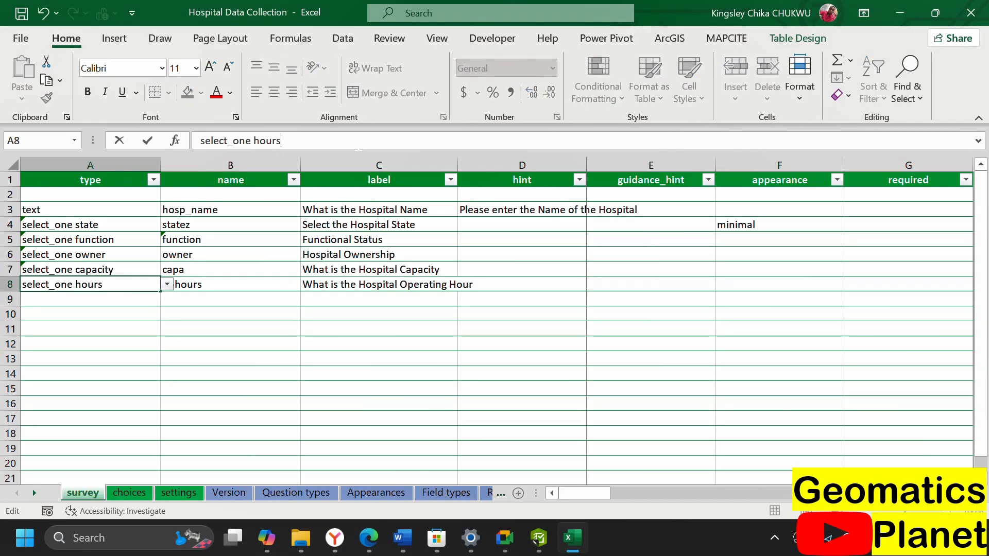
left_click(371, 329)
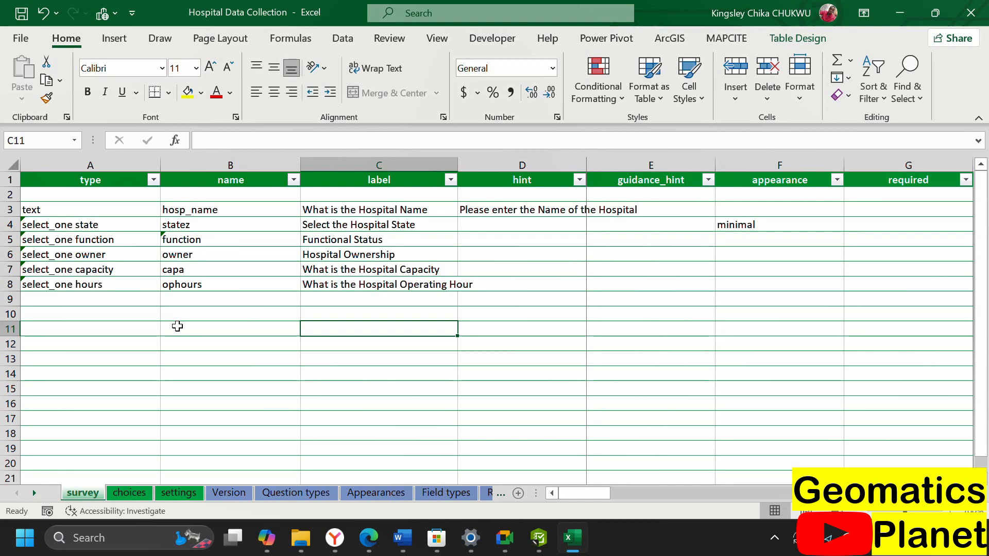
- Try to name the new question in survey row 9 "type"
left_click(211, 301)
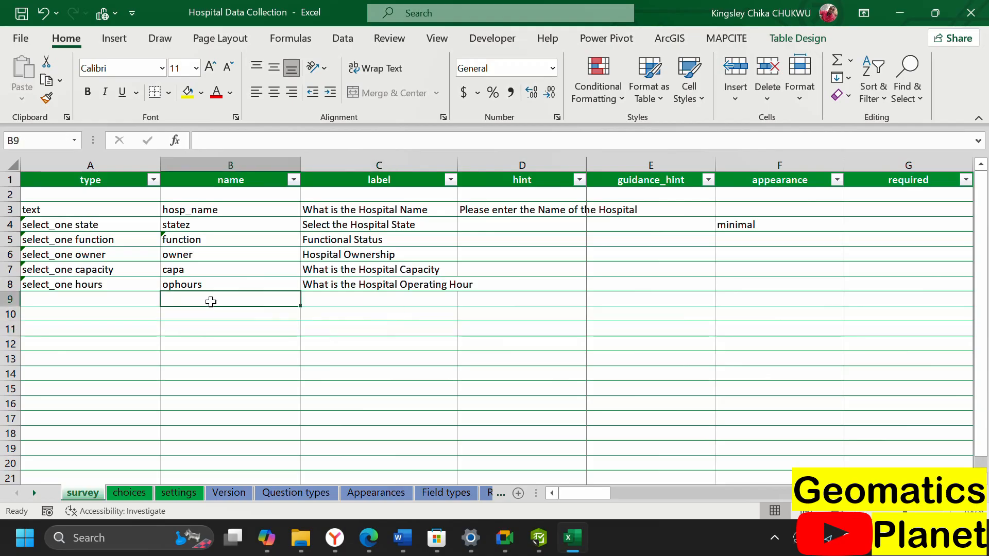
type("type")
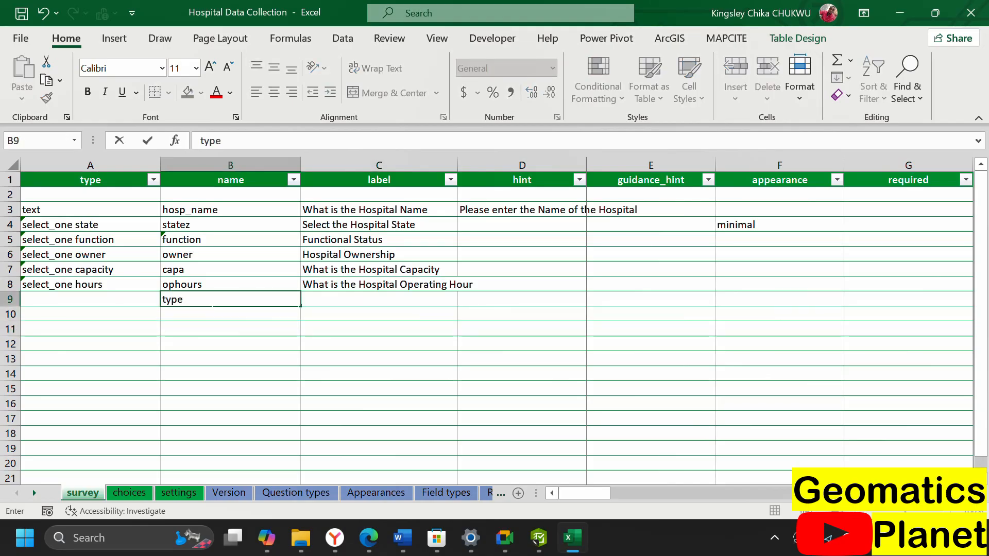
key("Return")
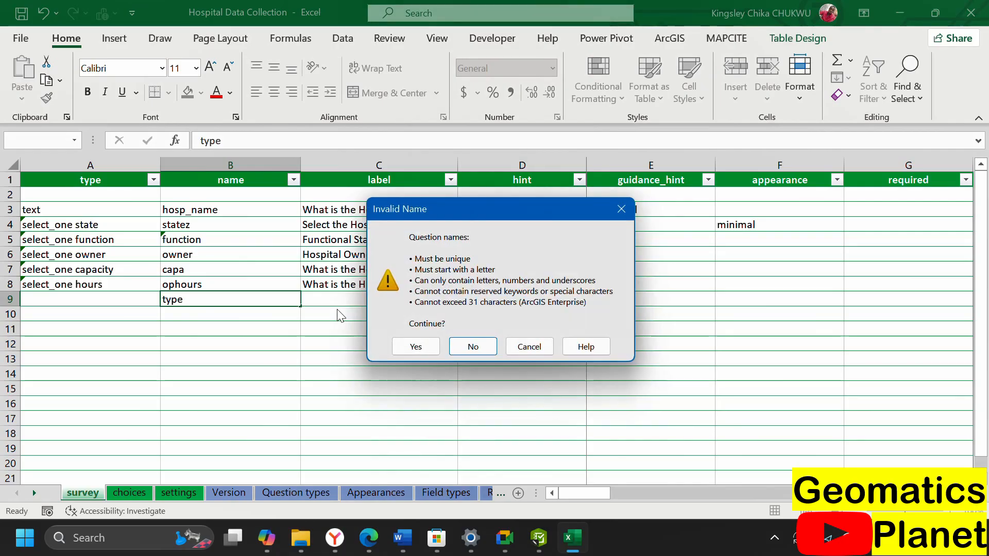
left_click(415, 347)
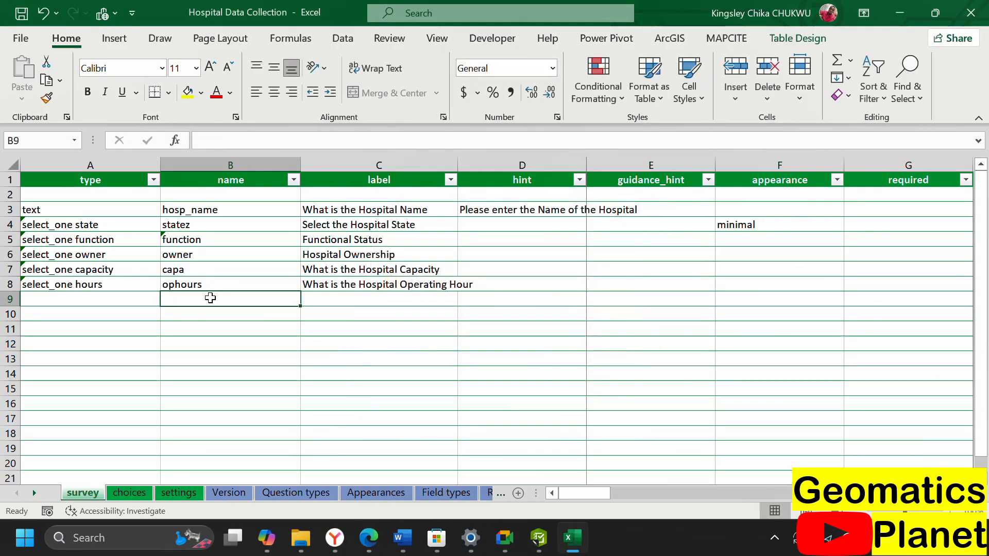
- Name the question in survey row 9 "typx" and label it "What is the Hospital Type"
type("typx")
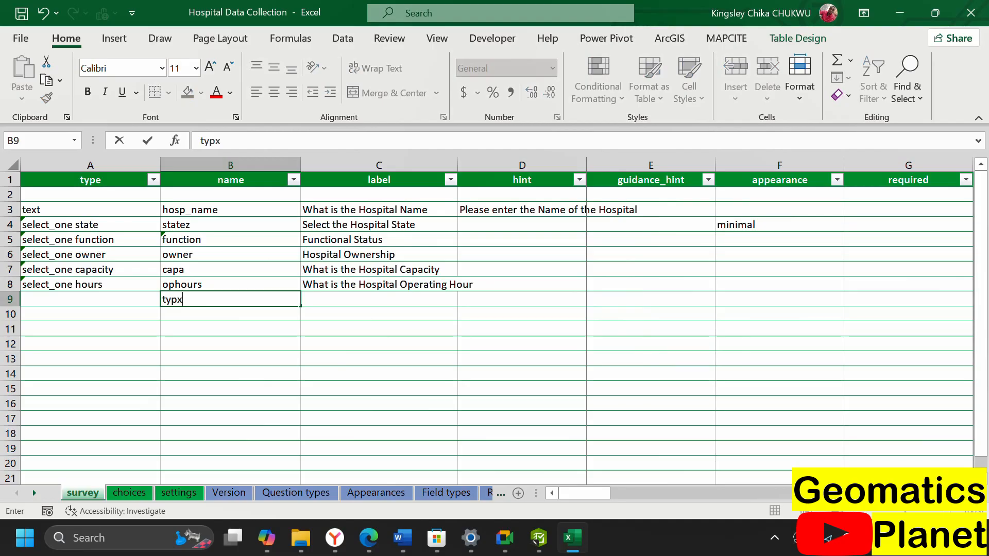
left_click(337, 297)
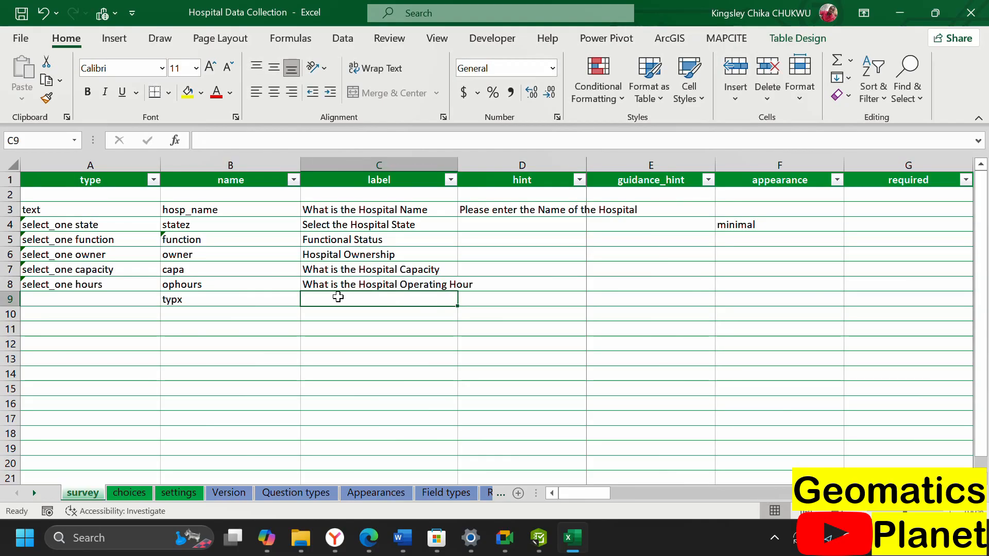
type("What is ")
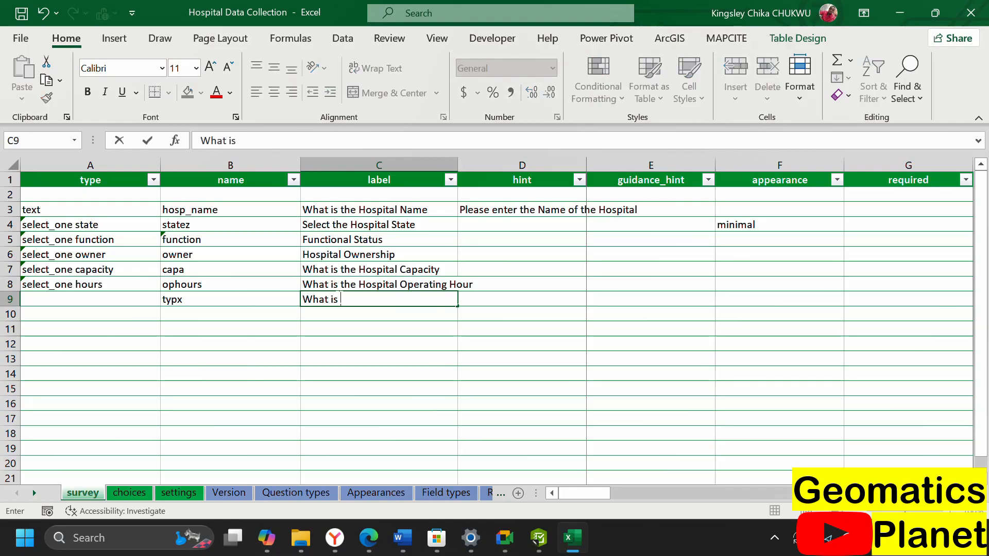
type("the Hospit")
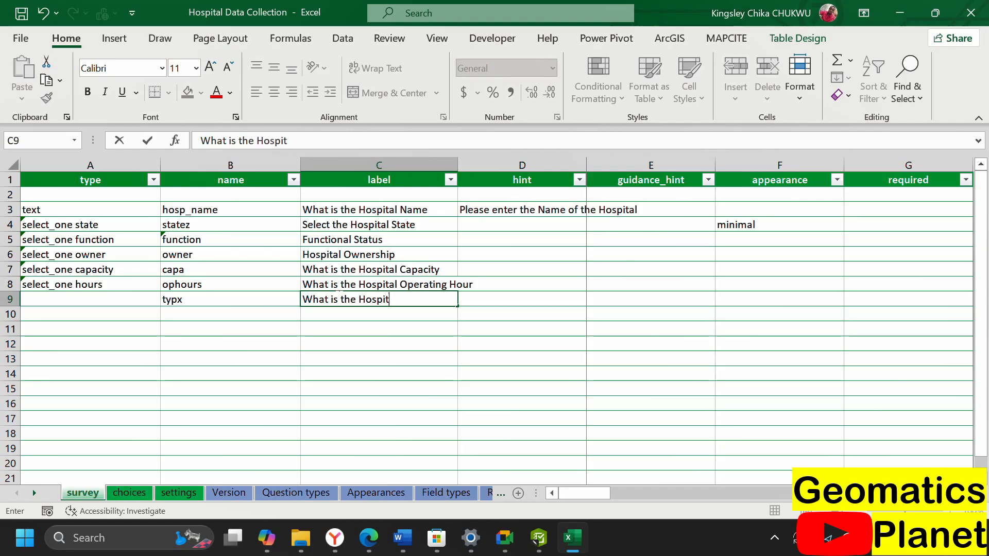
type("al Type")
left_click(154, 298)
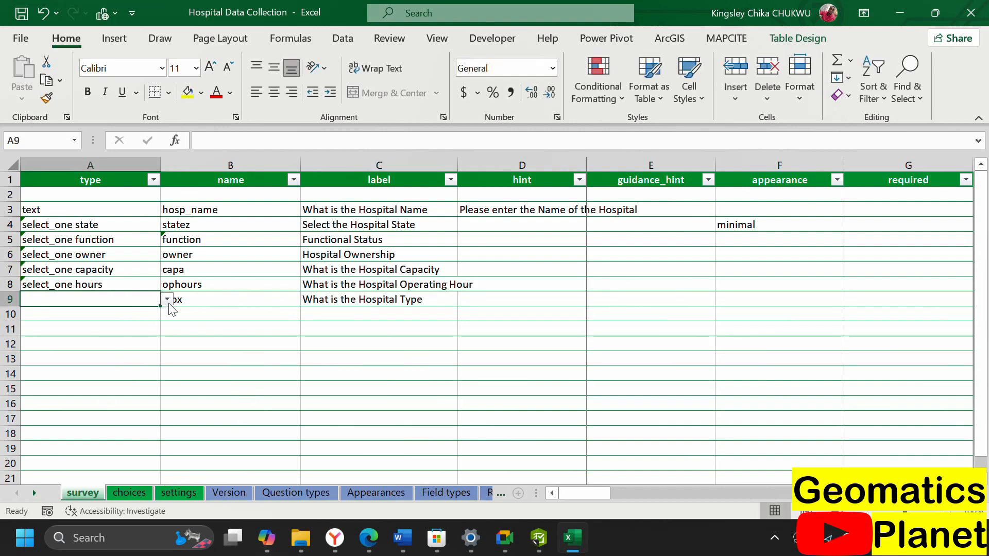
- In the choices sheet, start a new list in row 60 with list name "type" and choice name "typ1"
left_click(135, 494)
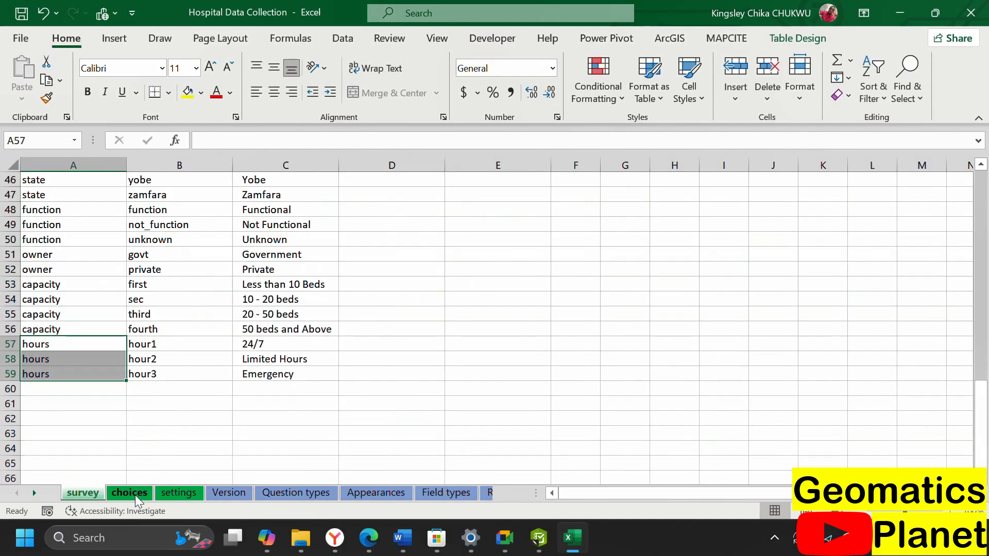
left_click(87, 393)
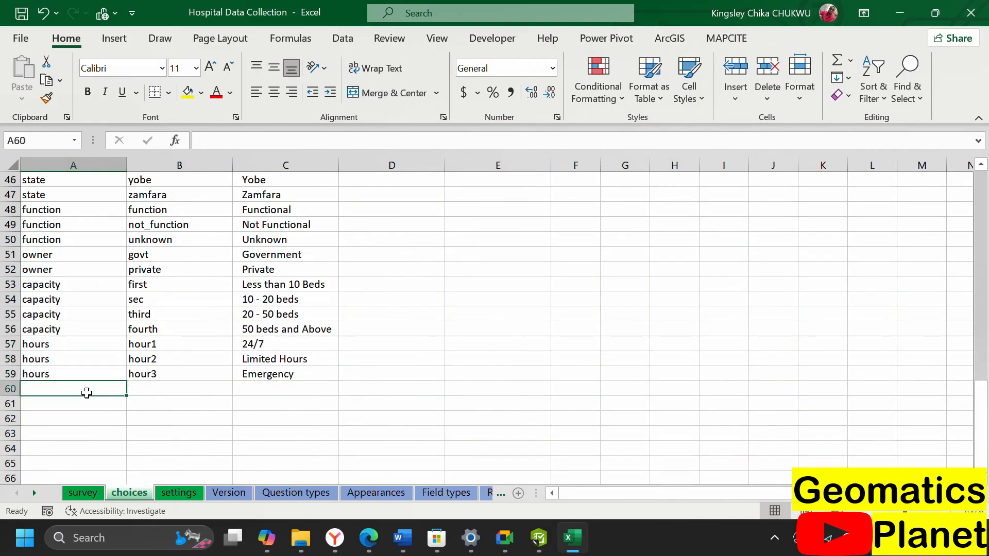
type("type")
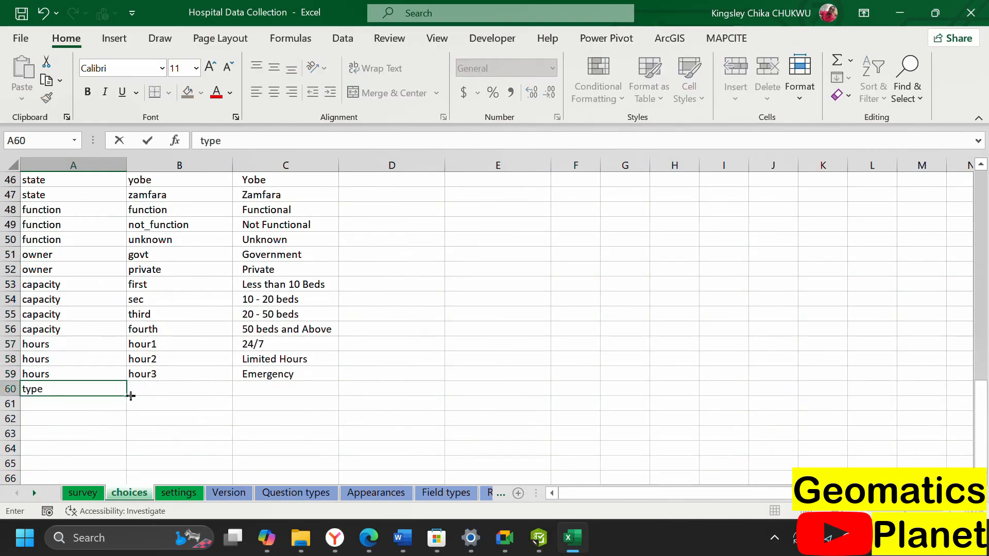
left_click(166, 390)
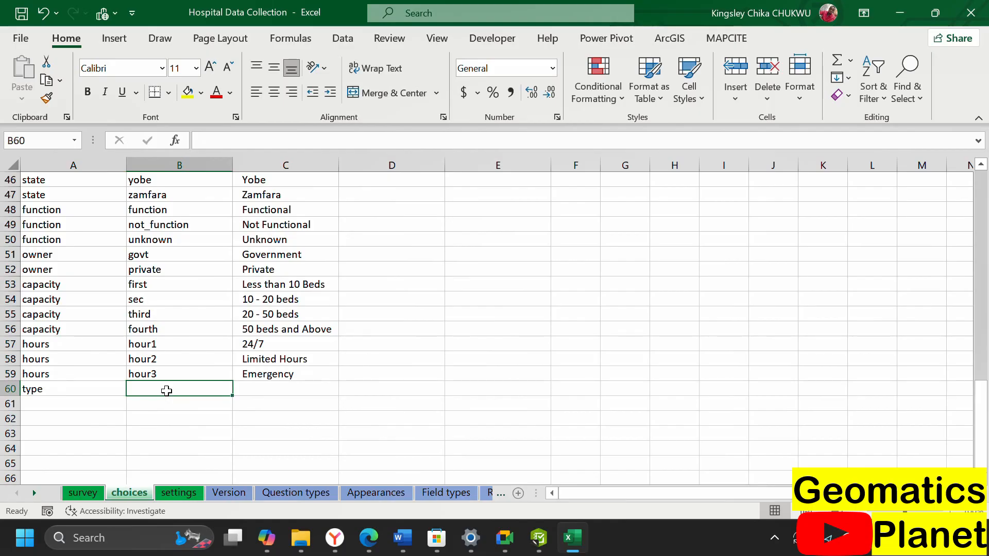
type("typw")
key("BackSpace")
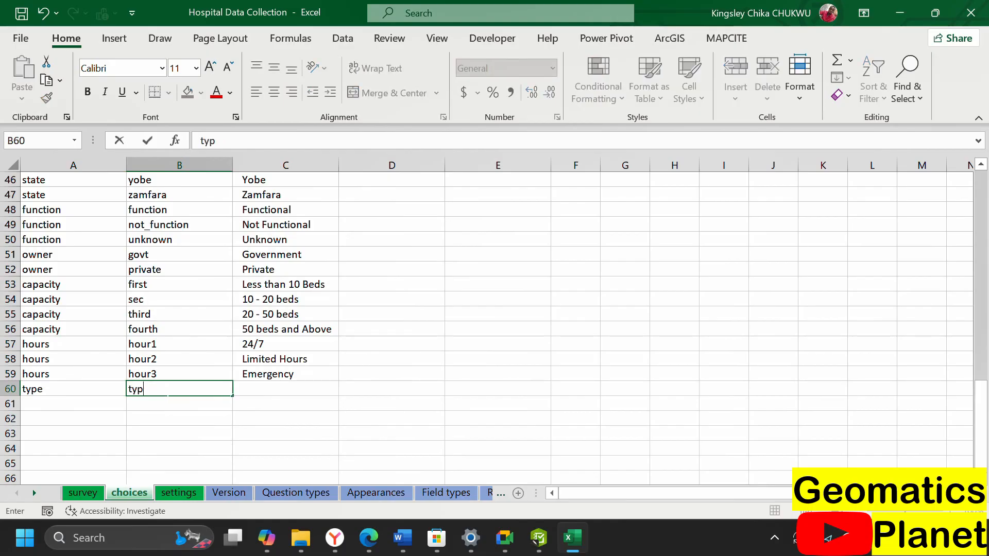
type("1")
- Label the first two choices of the type list "Public" and "Private" in rows 60 and 61 of the choices sheet
left_click(247, 392)
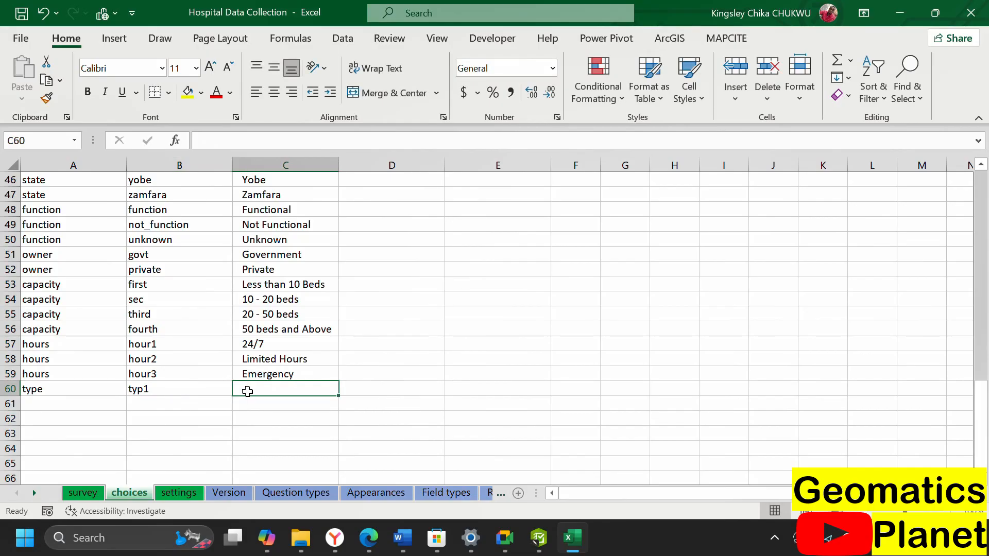
type("Pr")
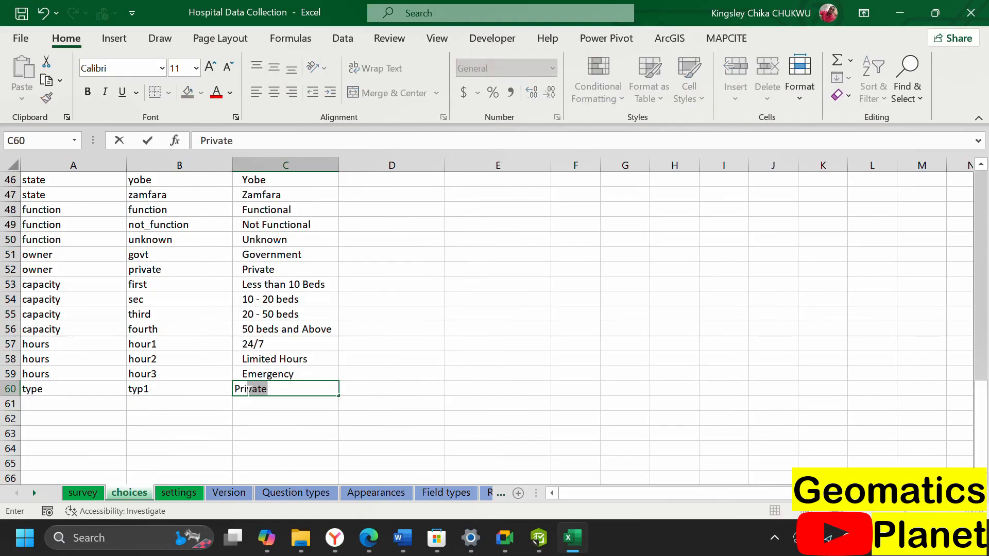
type("ib")
key("BackSpace")
key("BackSpace")
type("u")
key("BackSpace")
key("BackSpace")
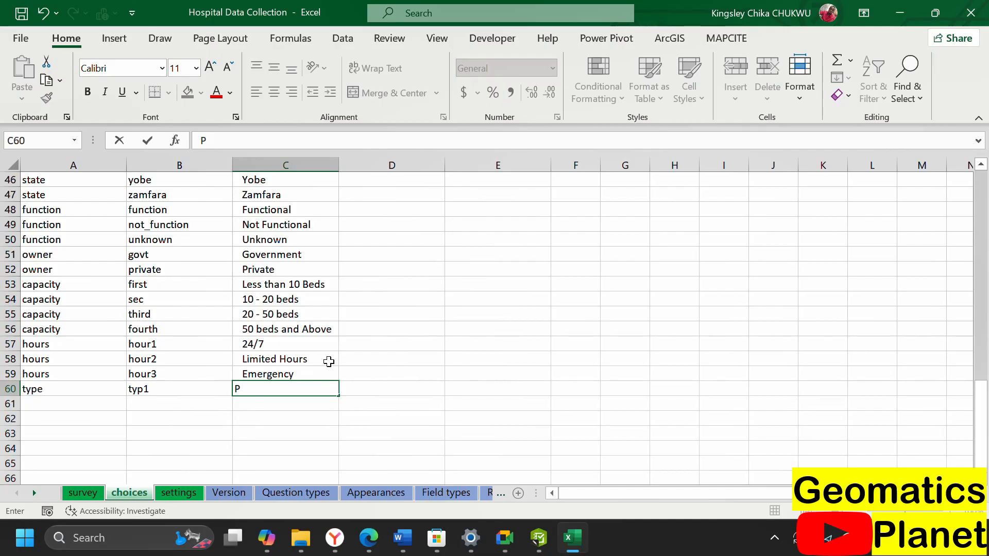
type("ublic")
key("Return")
type("P")
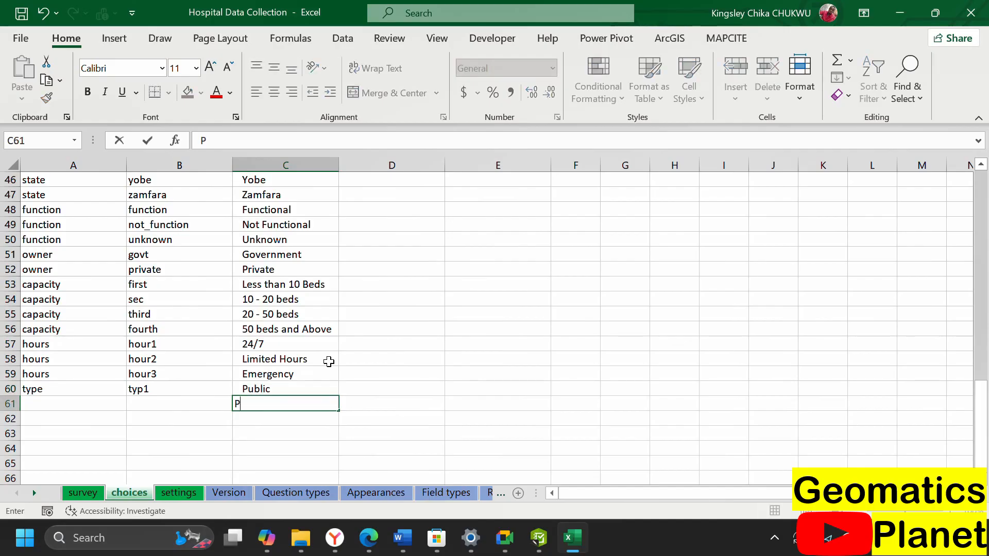
type("rivate")
key("Return")
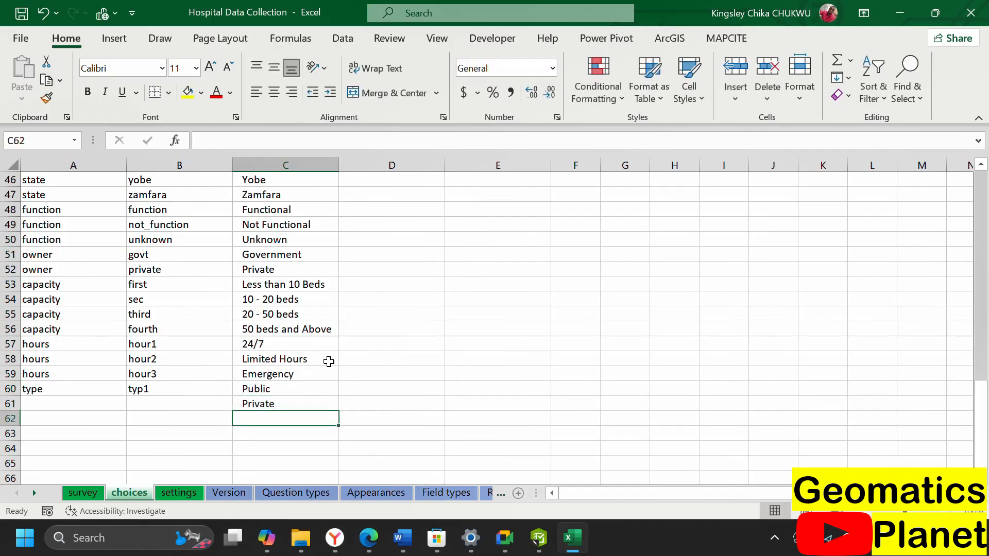
- Add the labels "Teaching", "Military", "Government" and "Specilzed" in rows 62 to 65 of the choices sheet
type("Teaching")
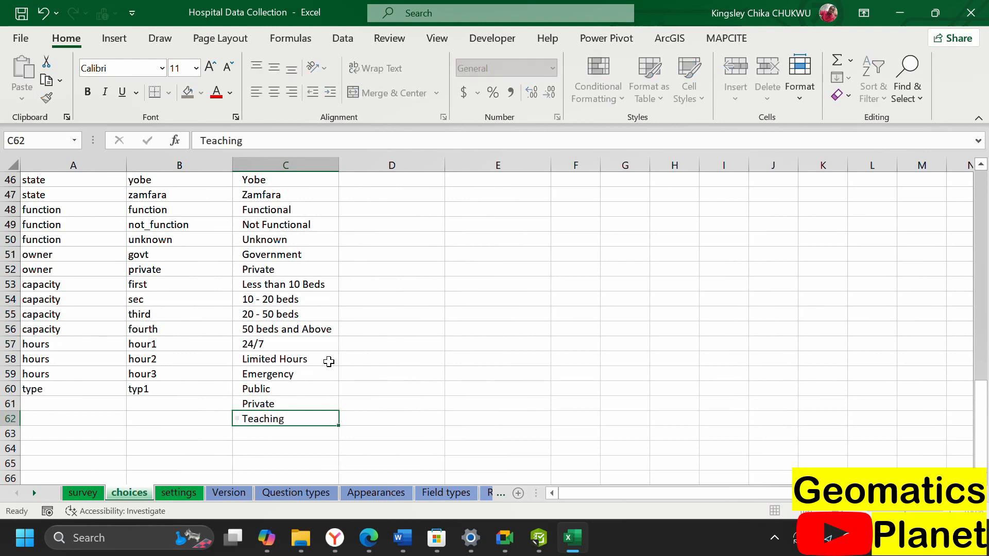
key("Return")
type("Military")
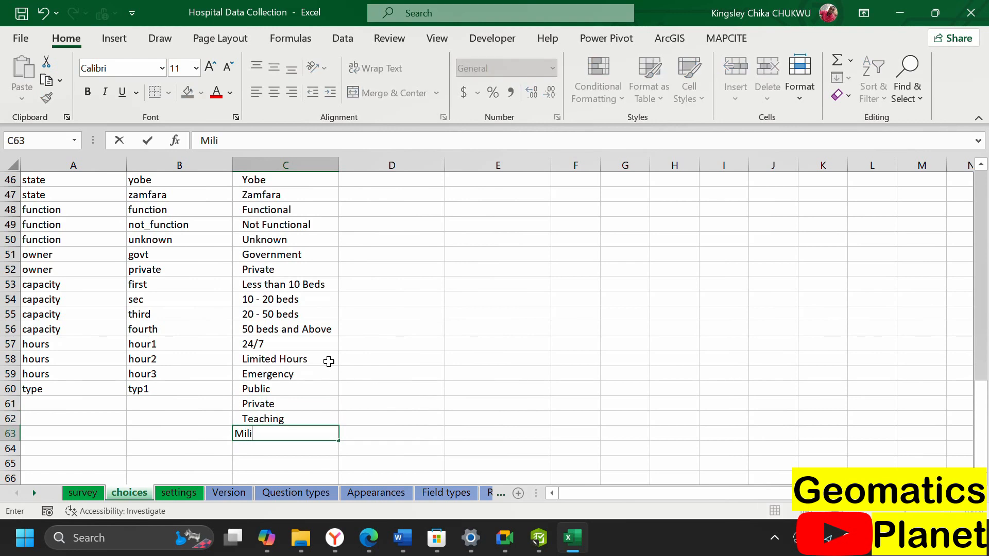
key("Return")
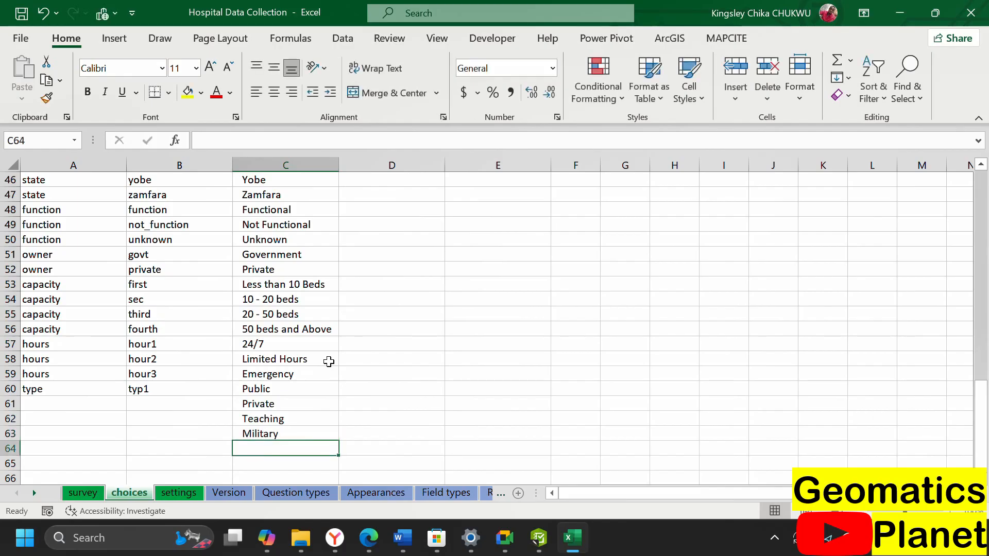
type("Govt")
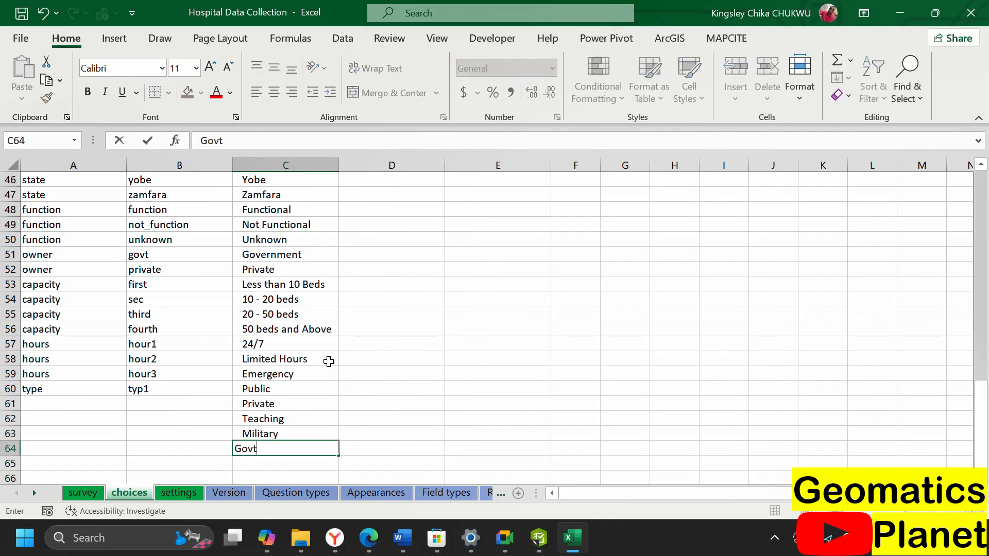
type("ernment")
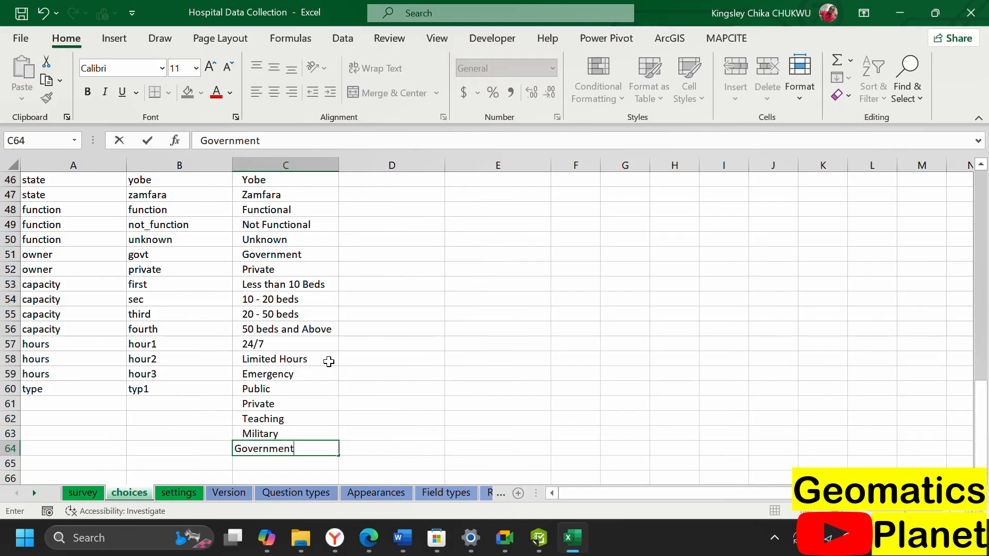
key("Return")
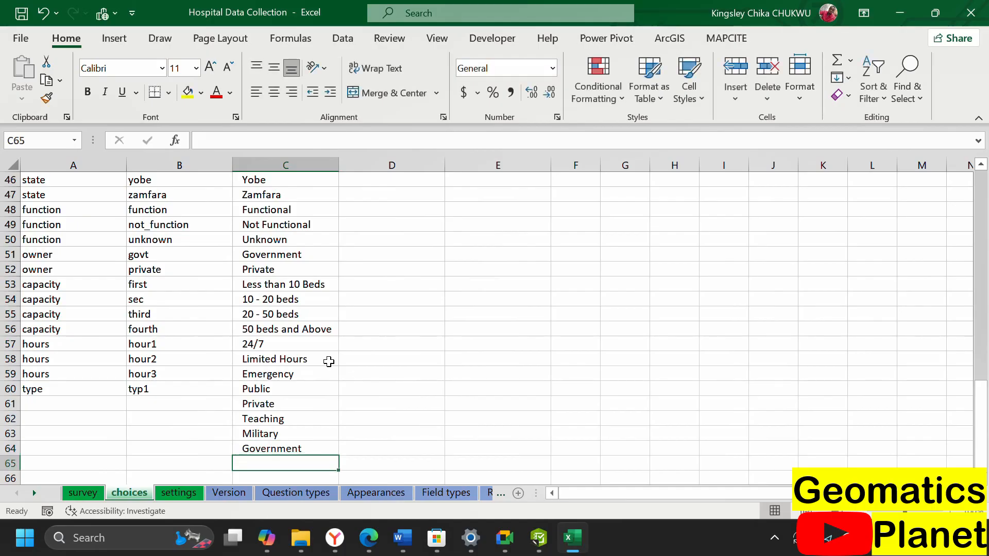
type("Specil")
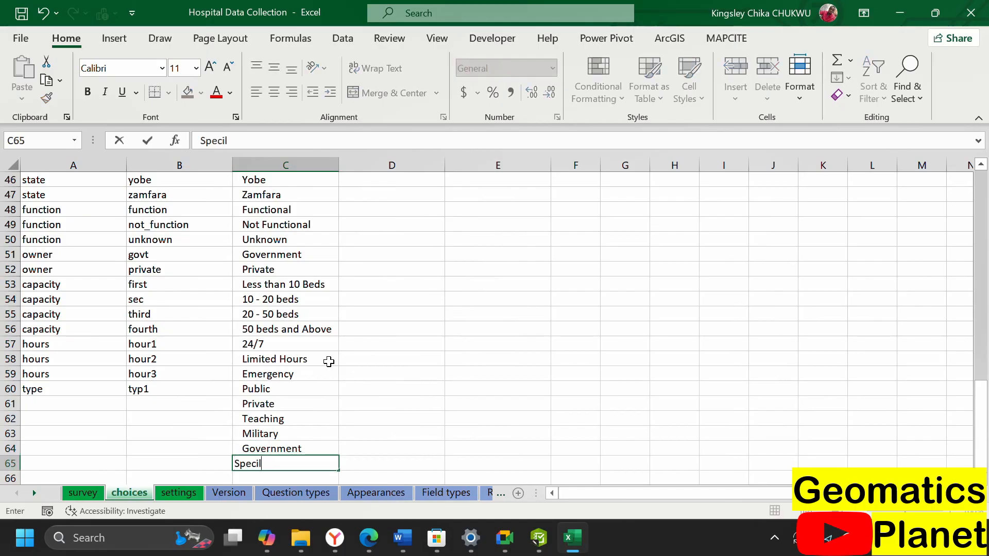
type("zed")
key("Return")
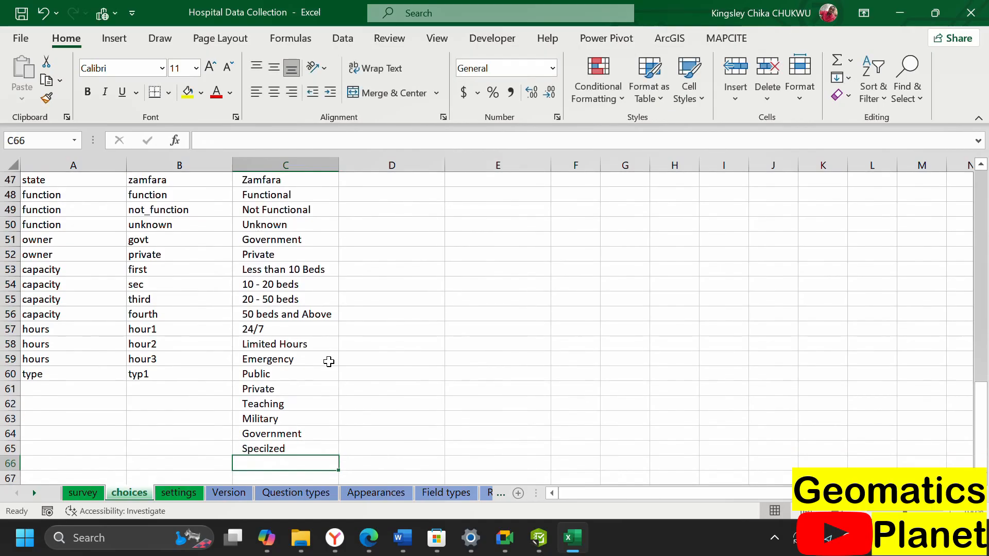
- Fill the choice names down as typ2 to typ6 and copy the list name "type" down through row 65
left_click(181, 372)
left_click_drag(233, 383, 223, 452)
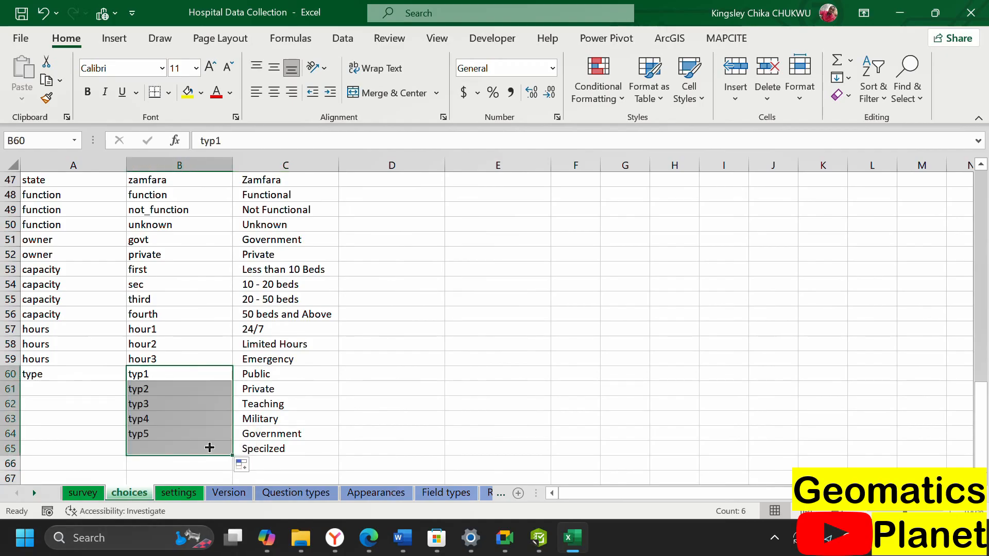
left_click(70, 378)
left_click_drag(126, 382, 129, 452)
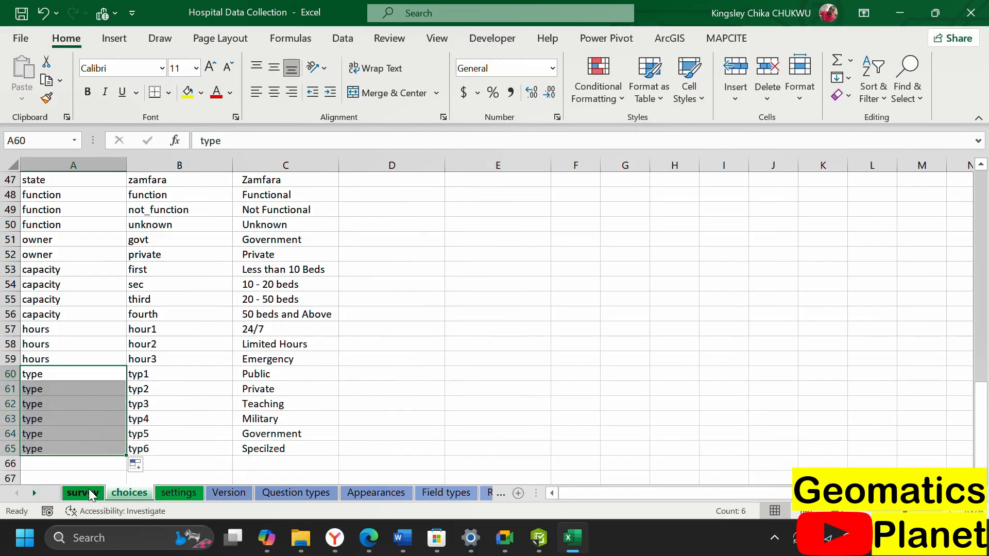
- In the survey sheet, choose "select_multiple list_name" as the type of the typx question in row 9
left_click(82, 492)
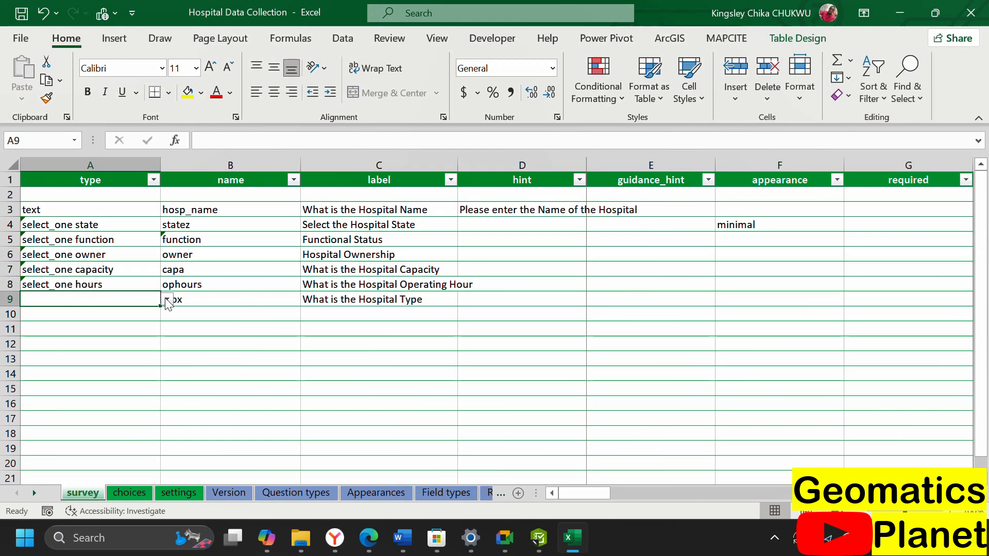
left_click(167, 301)
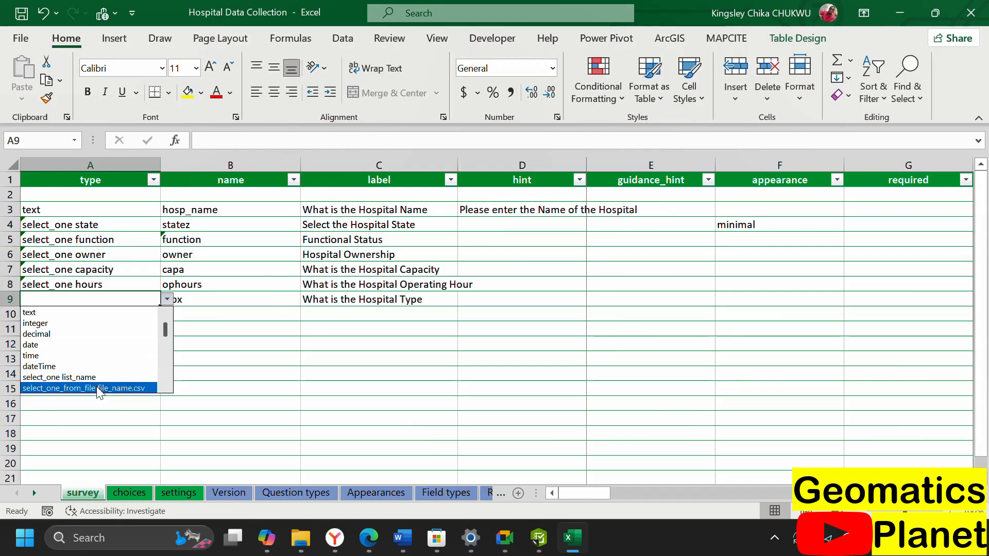
scroll(164, 332, "down", 1)
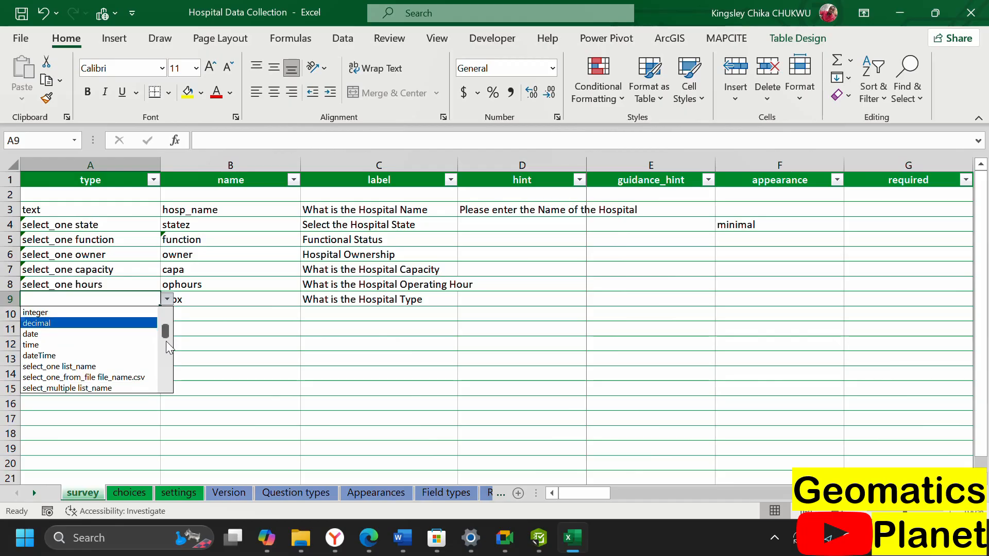
scroll(166, 341, "down", 5)
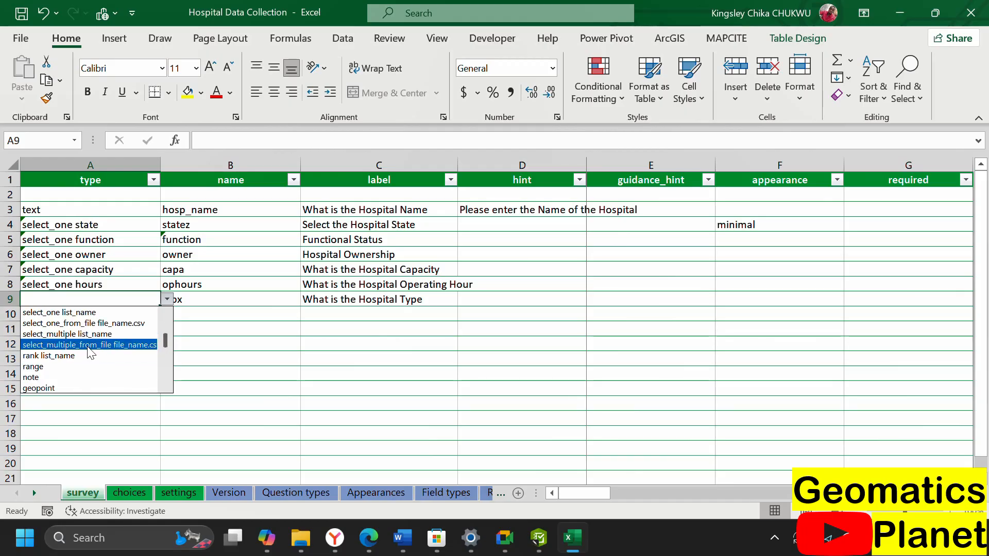
left_click(101, 335)
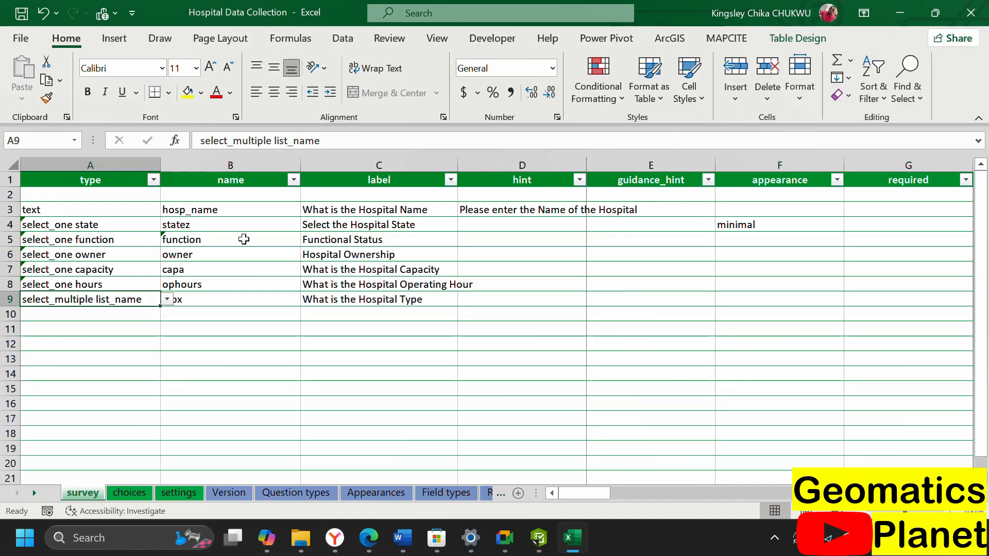
- Check the list name in the choices sheet and change the typx question's type to "select_multiple type"
left_click(129, 493)
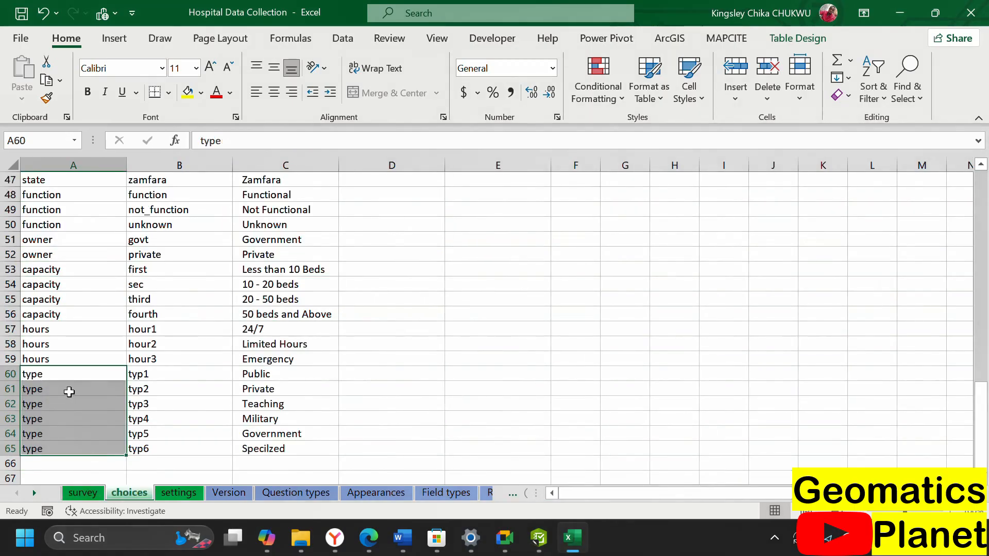
left_click(82, 492)
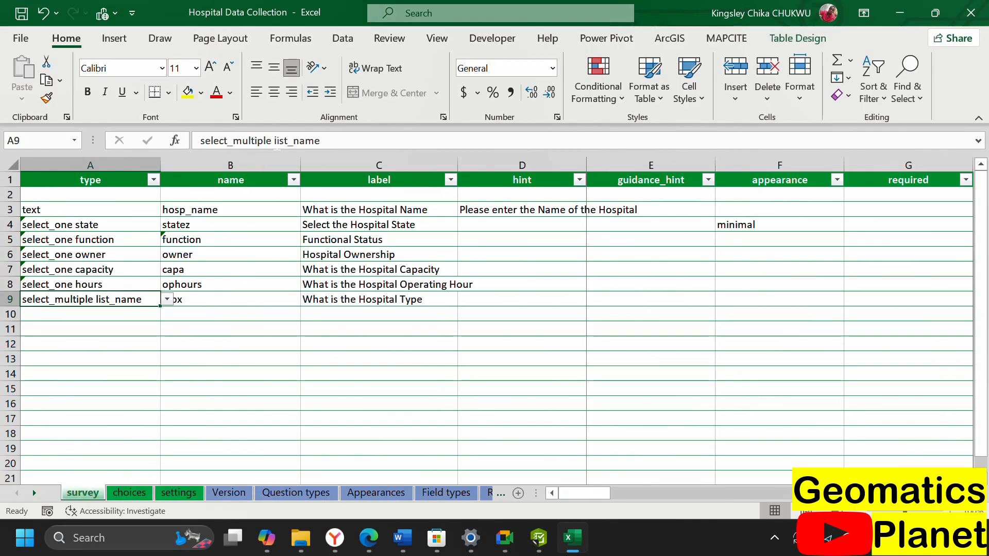
left_click_drag(276, 141, 320, 141)
key("BackSpace")
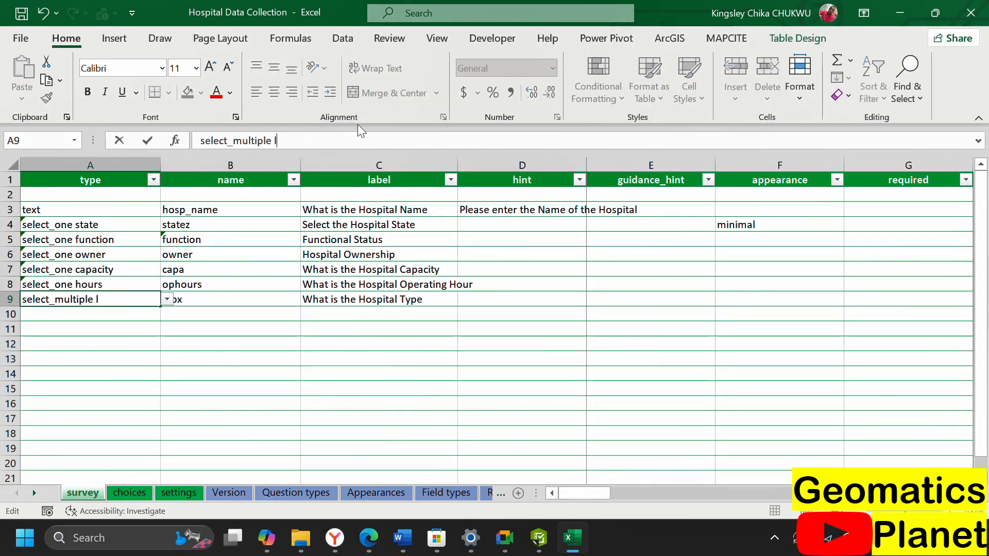
type("type")
left_click(207, 396)
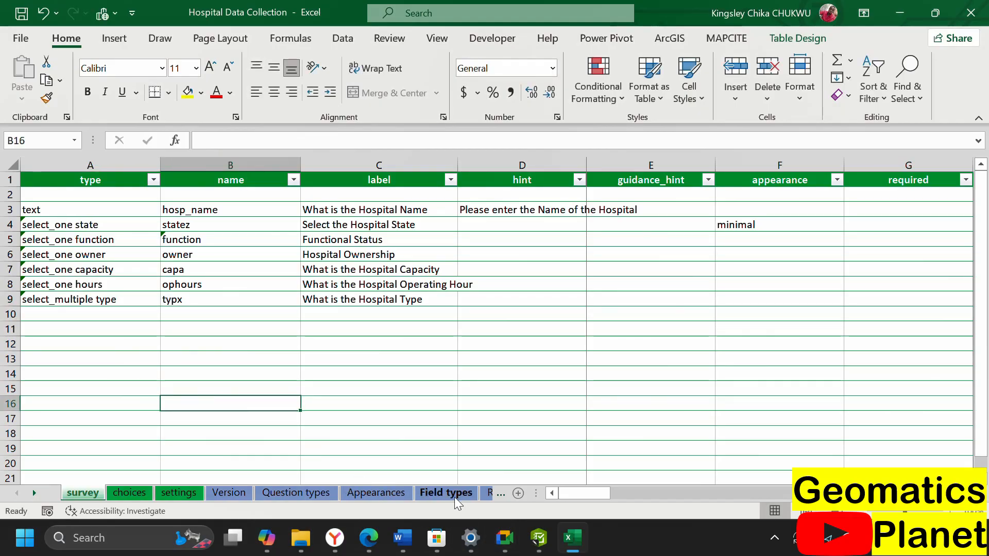
- Switch to ArcGIS Survey123 Connect and test the form preview by ticking Military, Government and Specilzed under the hospital type question
left_click(544, 540)
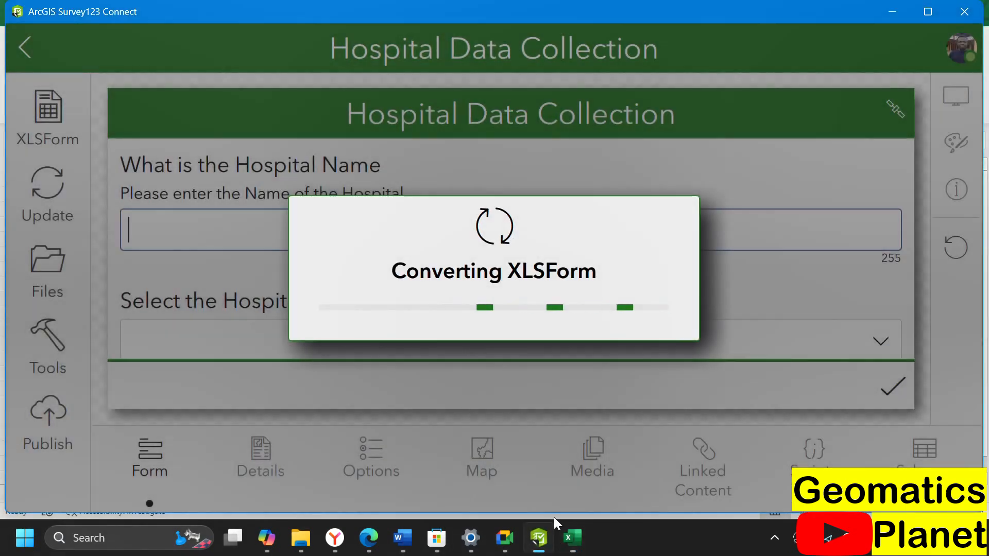
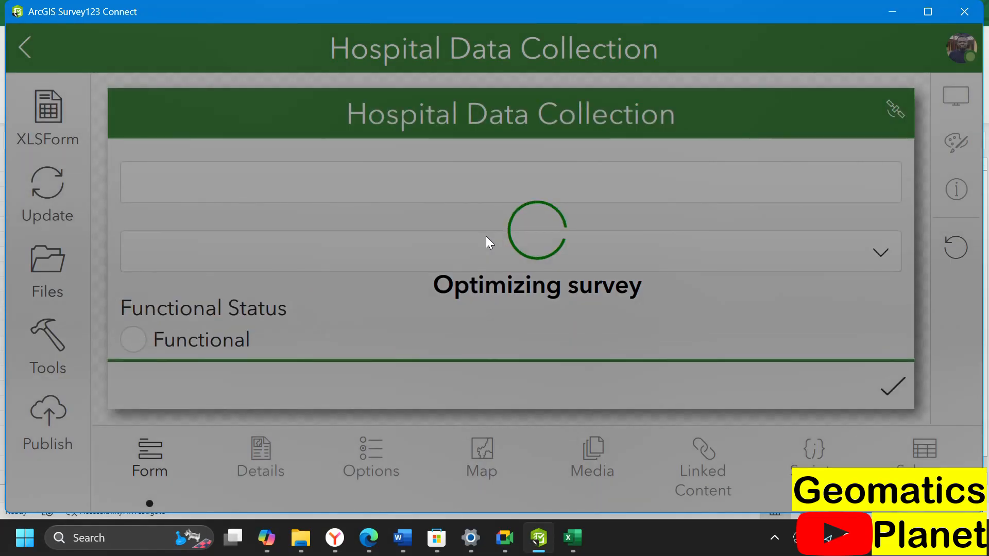
scroll(445, 257, "down", 15)
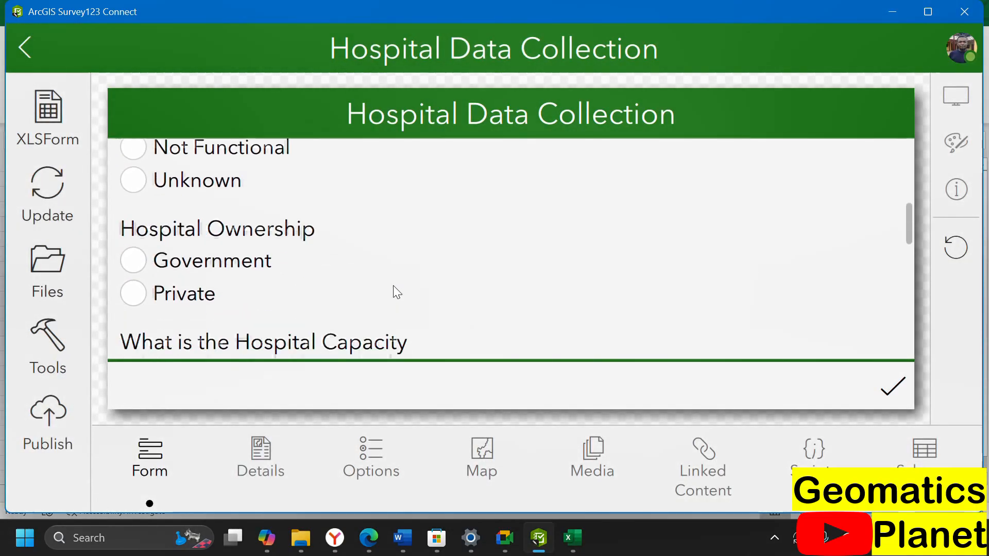
scroll(150, 281, "up", 3)
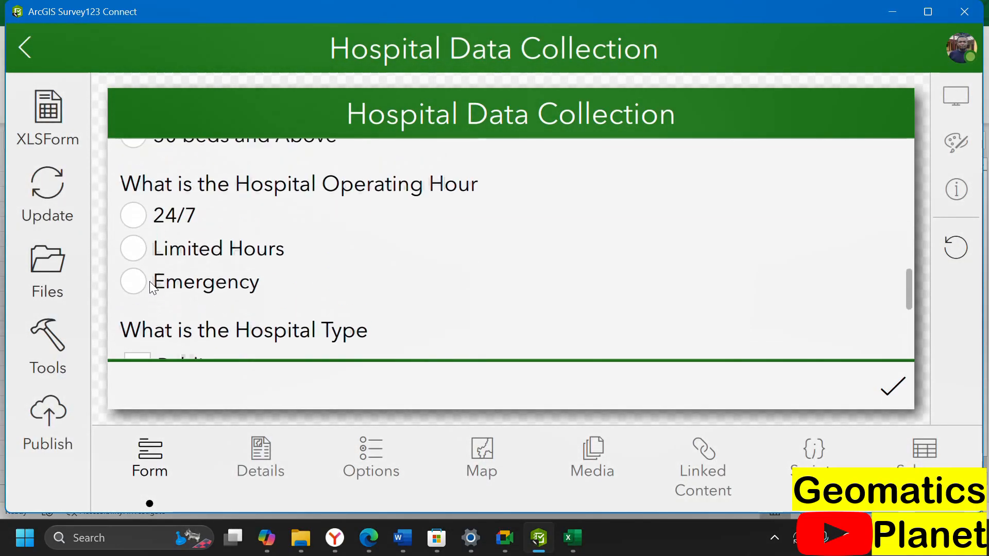
scroll(179, 242, "down", 3)
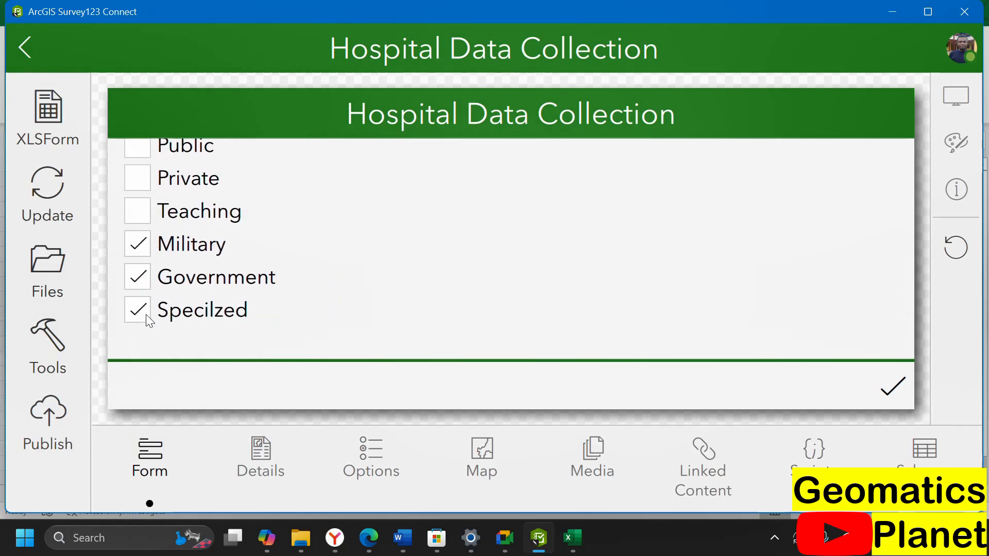
left_click(147, 314)
left_click(145, 281)
left_click(143, 252)
scroll(144, 252, "up", 15)
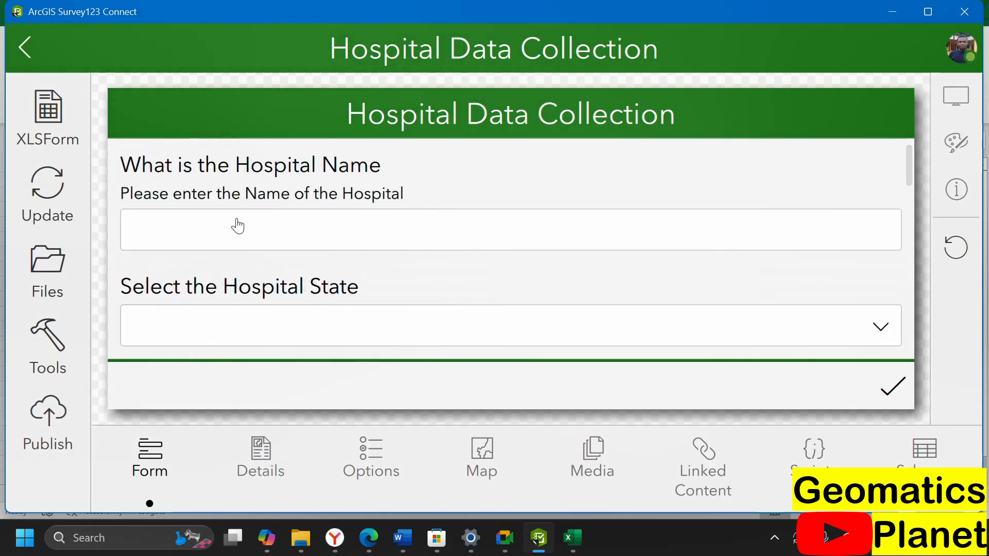
- Switch back to Excel and add a question in survey row 10 labelled "What ype of Hospital staffs" with the name "staff"
left_click(573, 539)
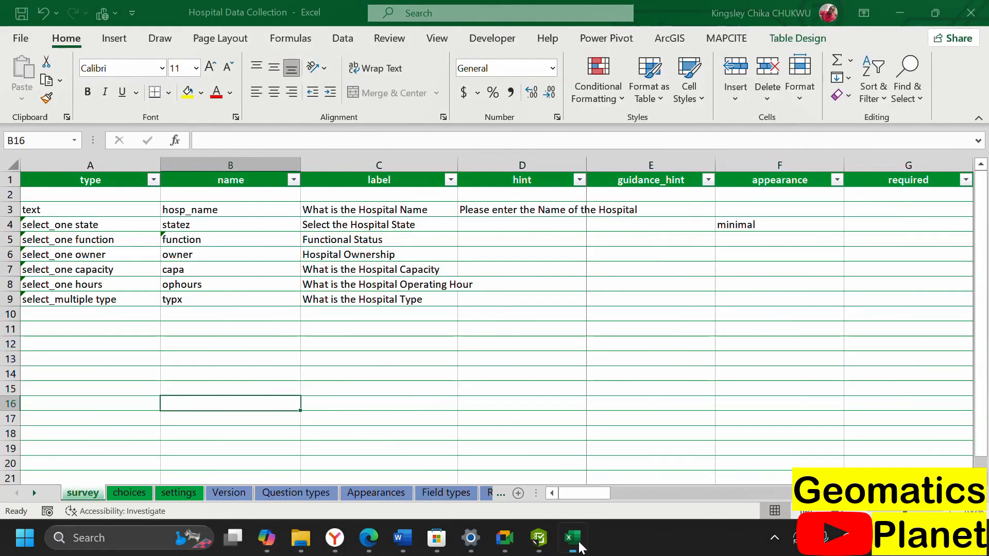
left_click(236, 318)
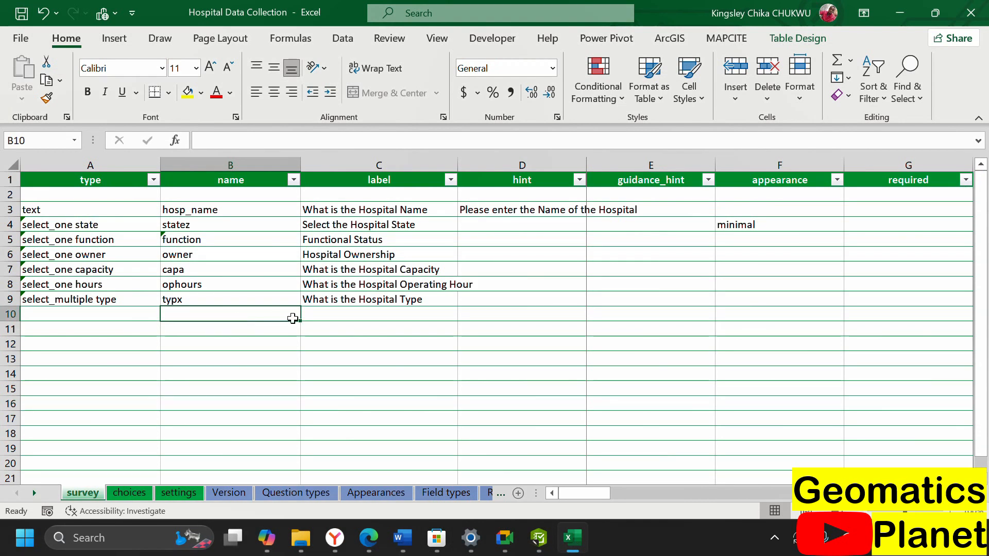
left_click(327, 317)
type("Wha")
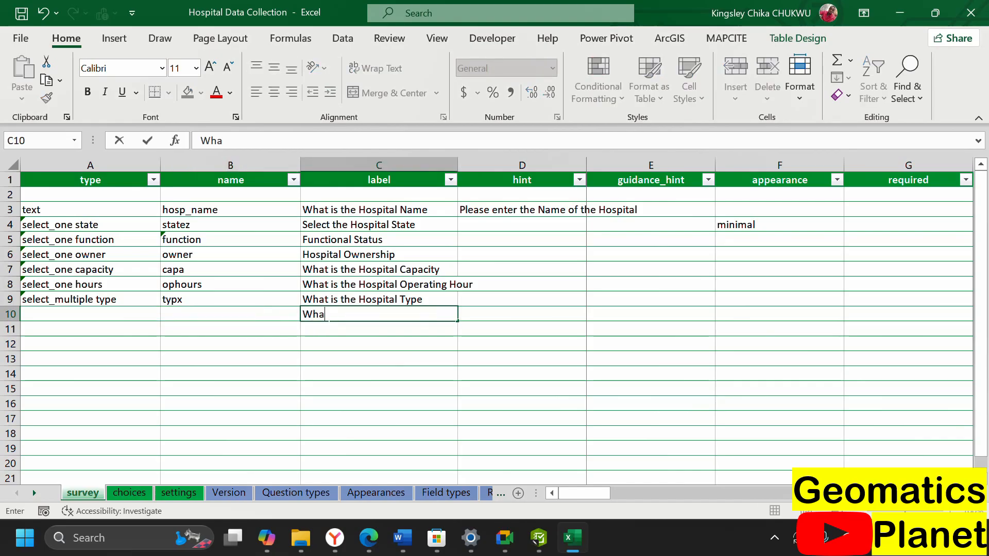
type("t ype of Hospital ")
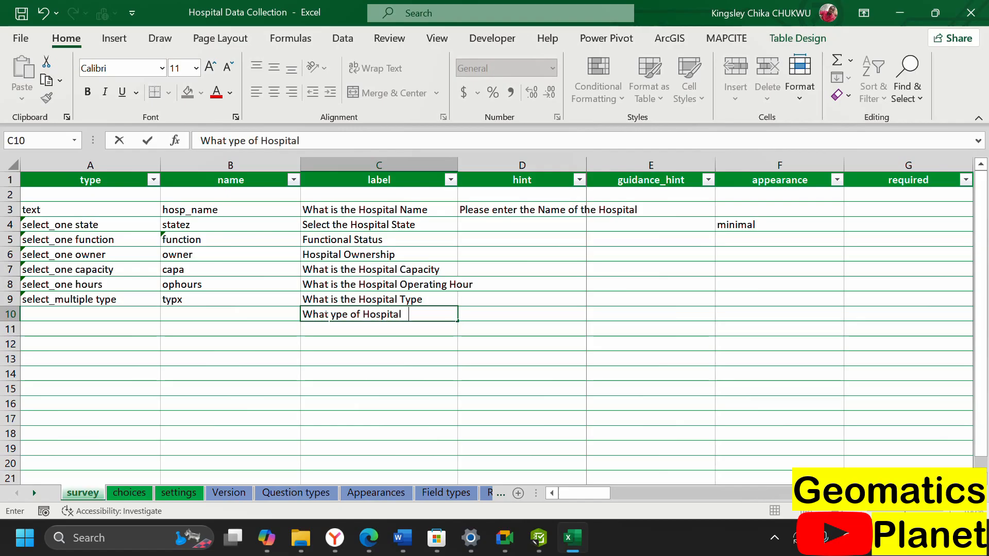
type("staffs")
left_click(265, 319)
type("staff")
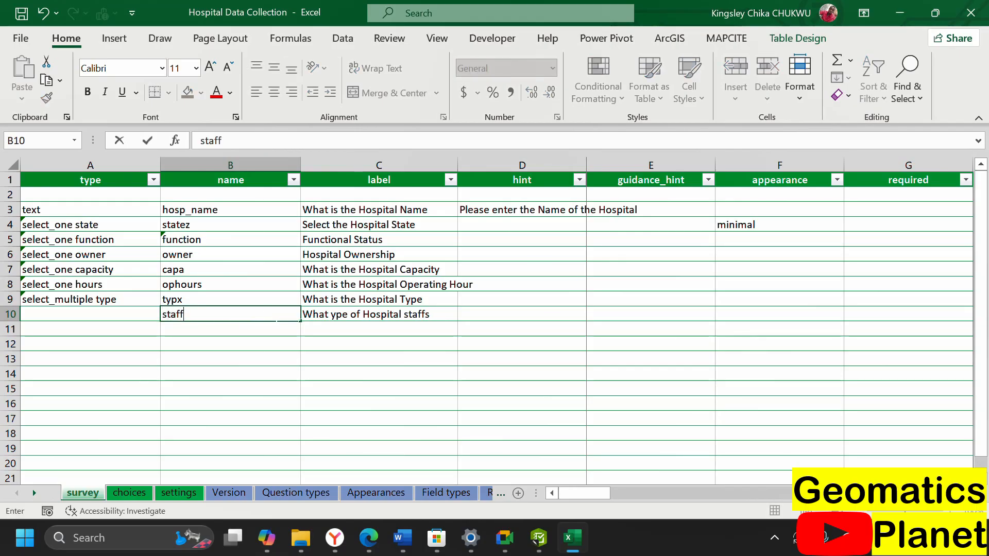
- Copy the "select_multiple type" question type from row 9 down to the staff question in row 10 of the survey sheet
left_click(148, 301)
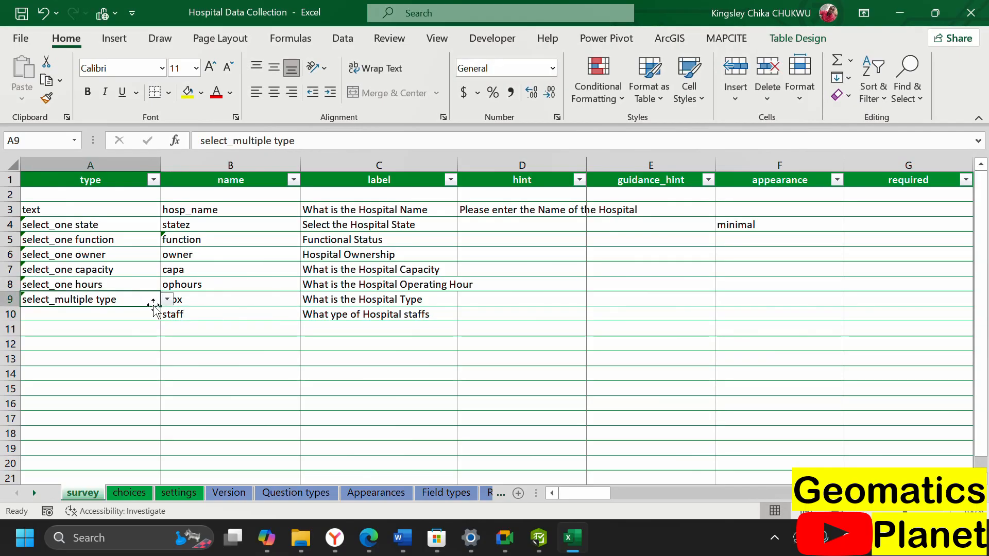
left_click_drag(153, 306, 157, 328)
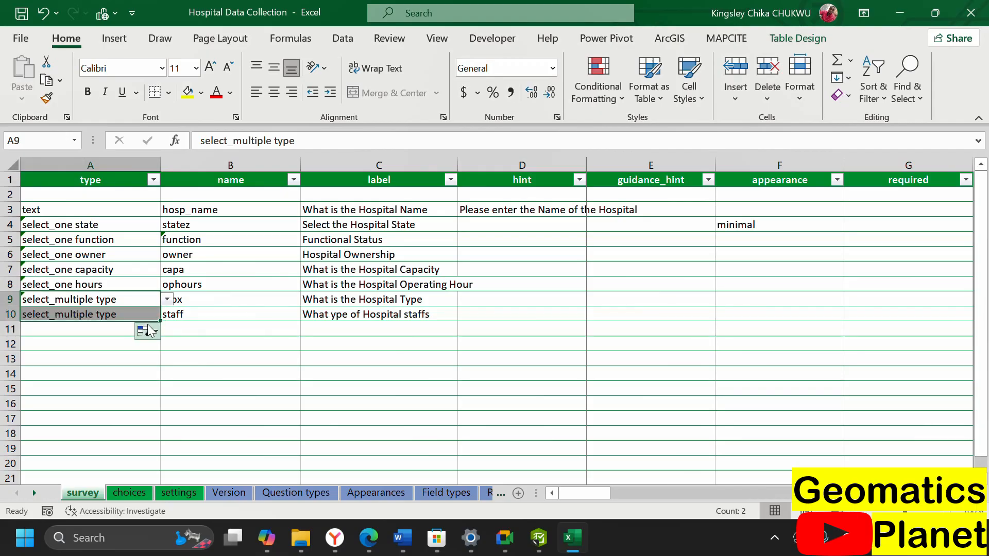
- In row 66 of the choices sheet, add a choice with the list name "staff" and the name "staff1"
left_click(128, 493)
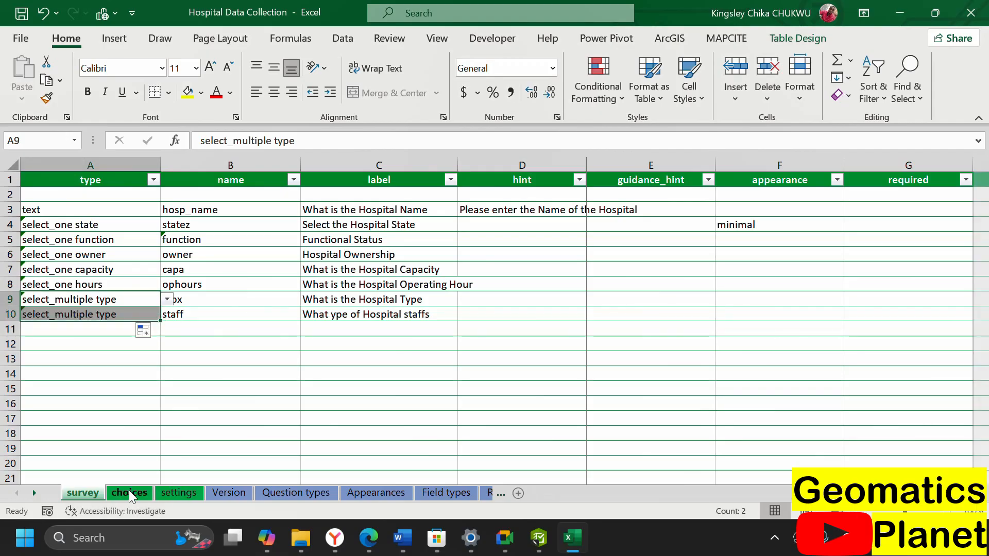
scroll(129, 458, "down", 4)
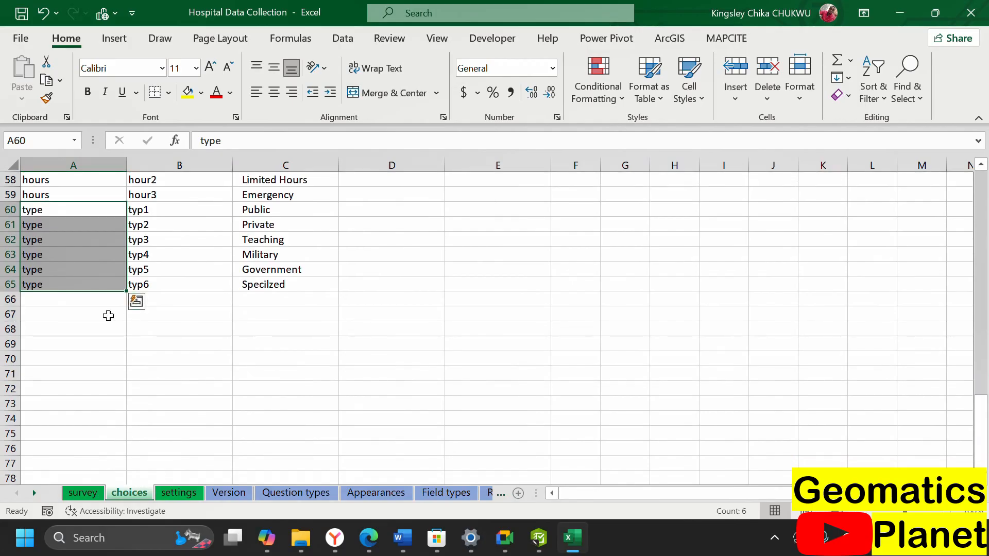
left_click(108, 316)
left_click(84, 299)
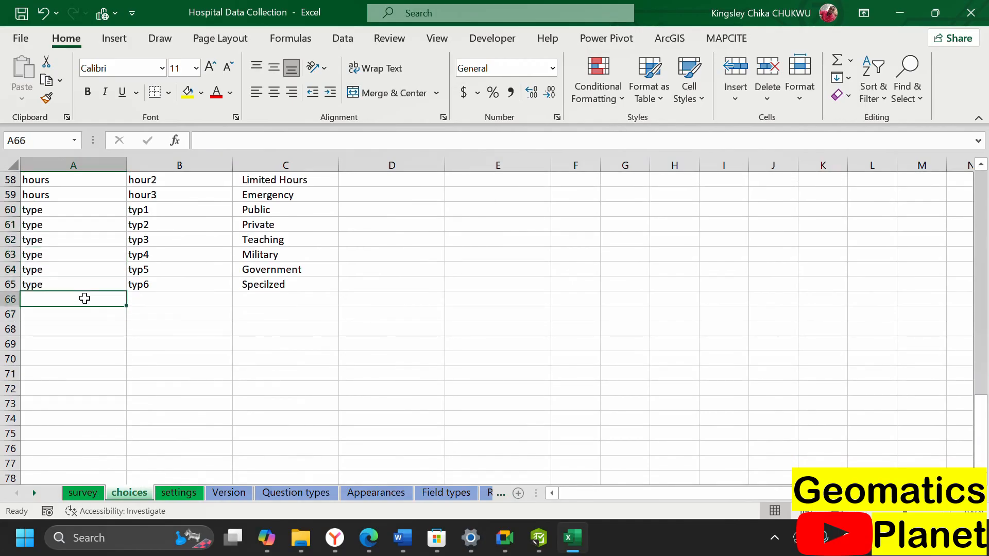
type("state")
key("BackSpace")
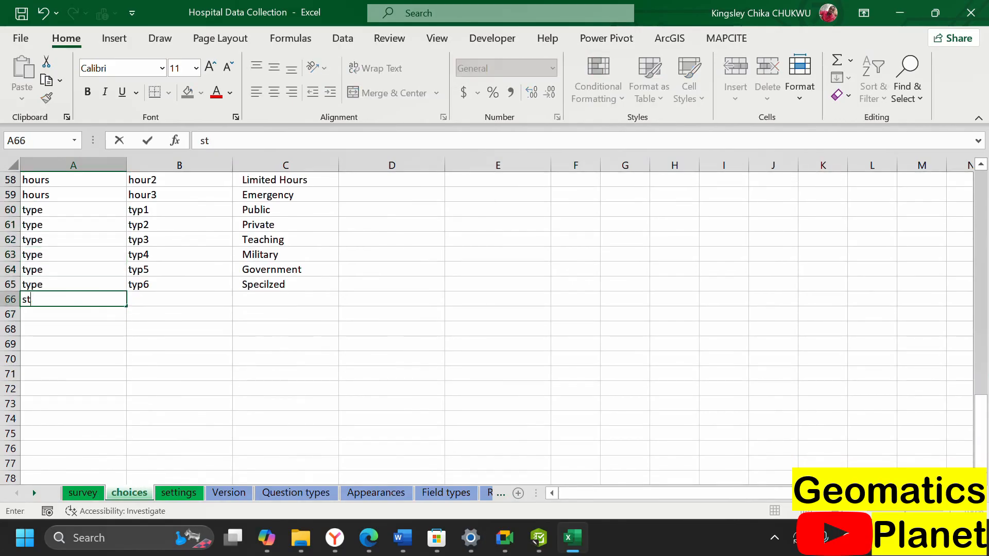
type("aff")
left_click(151, 297)
type("s")
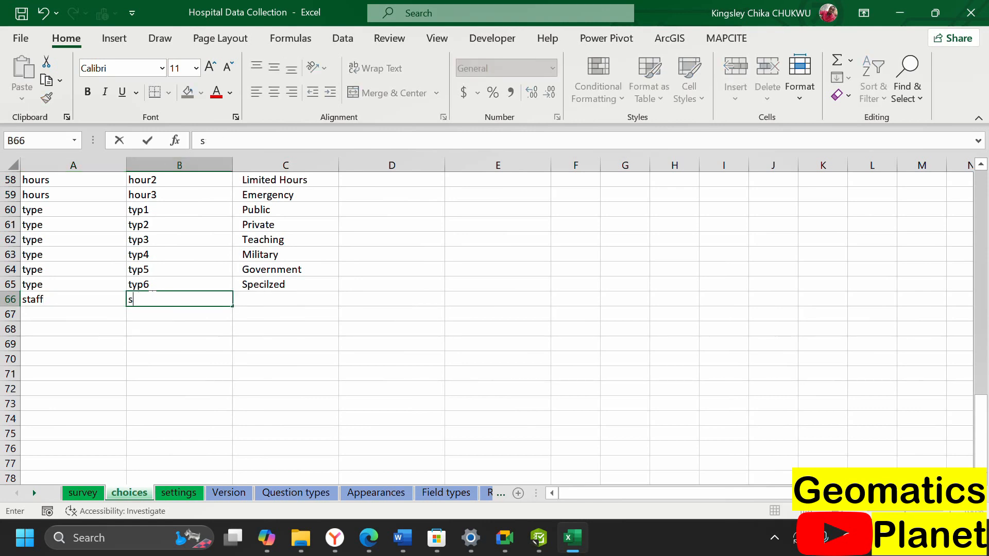
type("aaff1")
key("Return")
- Enter the staff choice labels "Doctor", "Nurse", "Trainees" and "Support Staffs" in rows 66 to 69 of the choices sheet
left_click(259, 298)
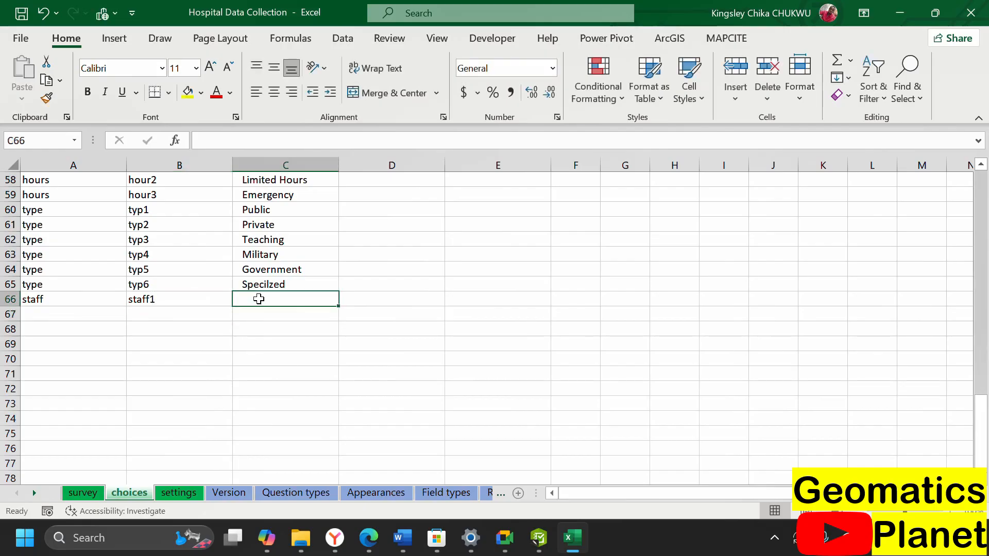
type("Doctor")
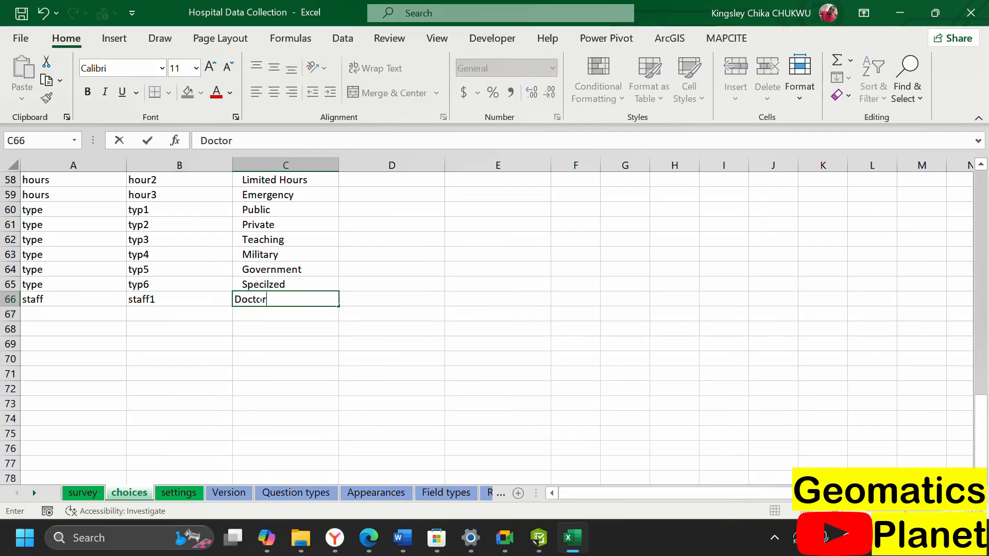
key("Return")
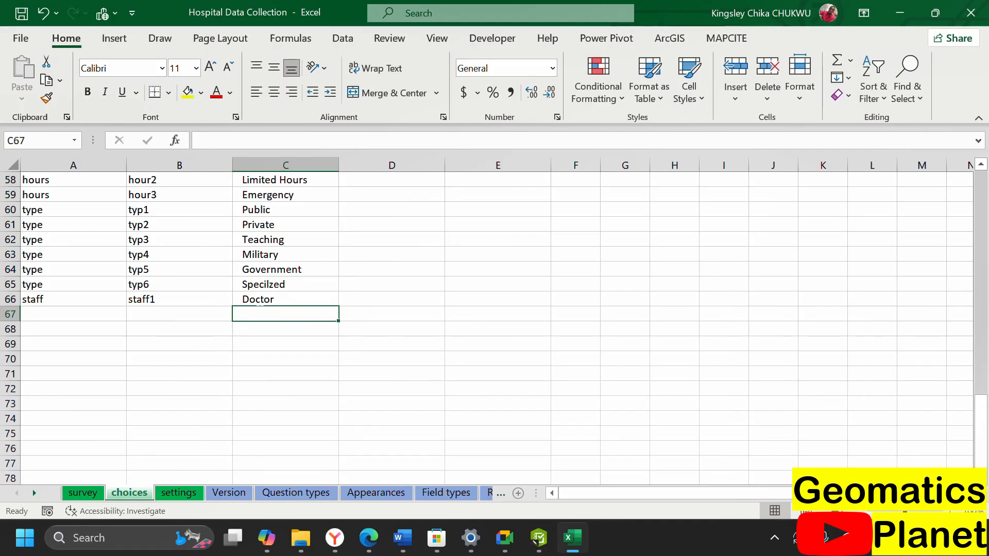
type("Nurse")
key("Return")
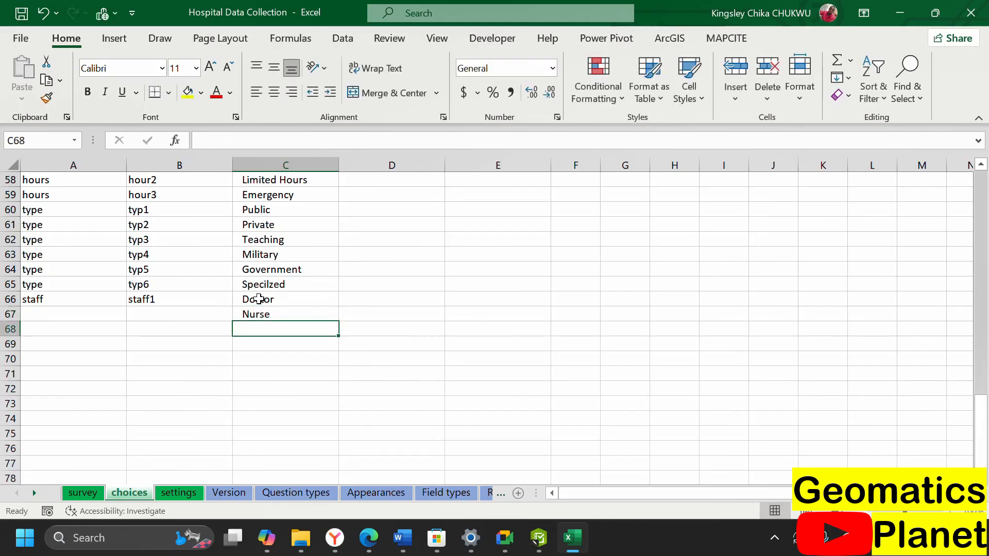
type("Tr")
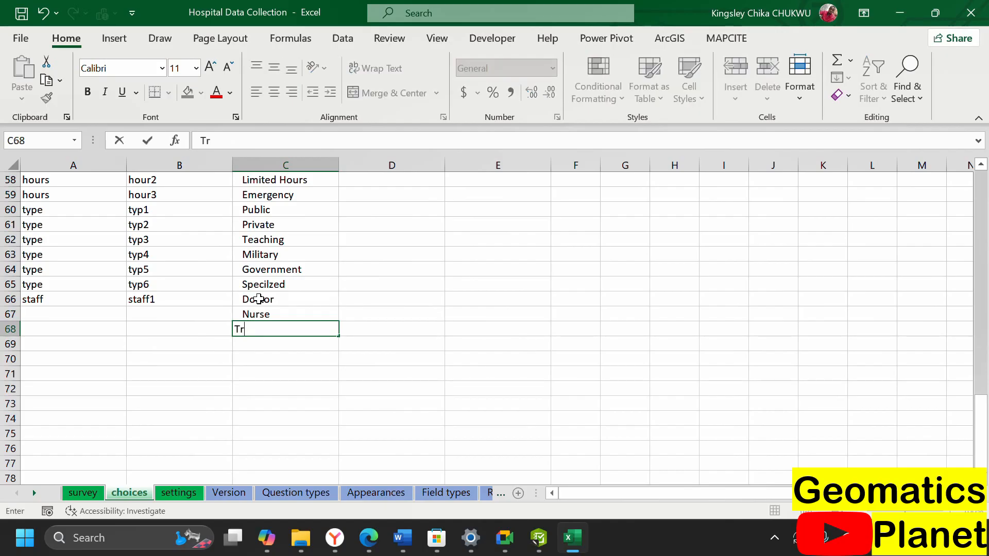
type("ainees")
key("Return")
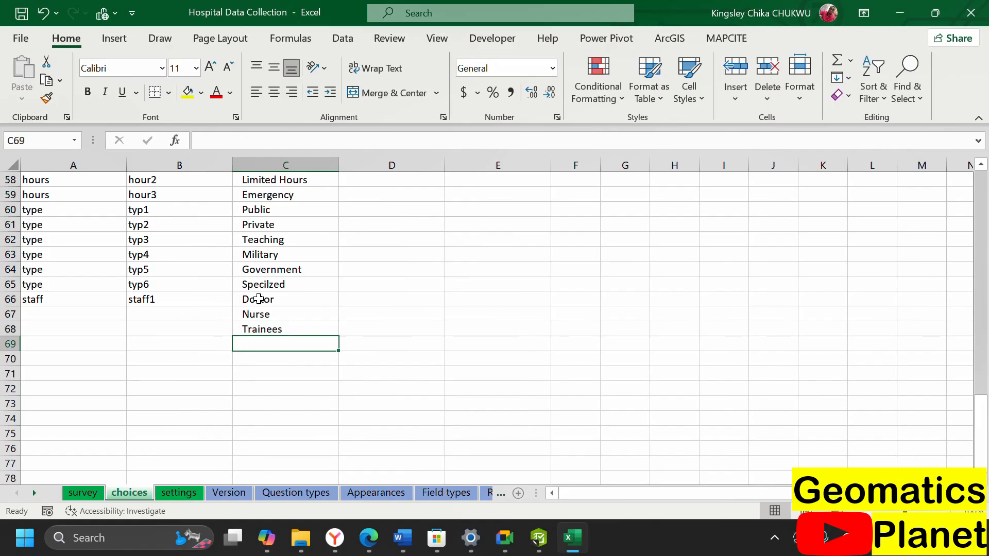
type("S")
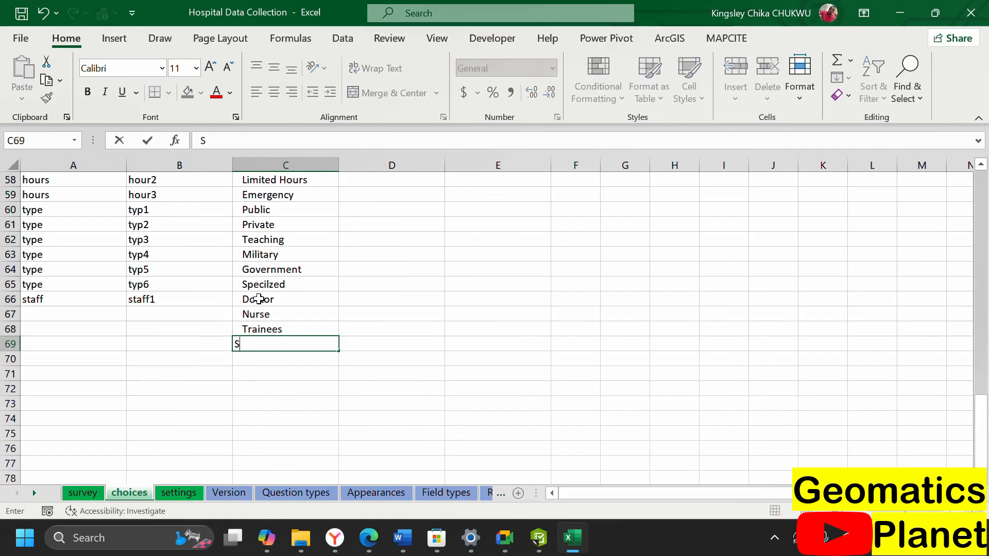
type("uppo")
type("rt ")
type("Safff")
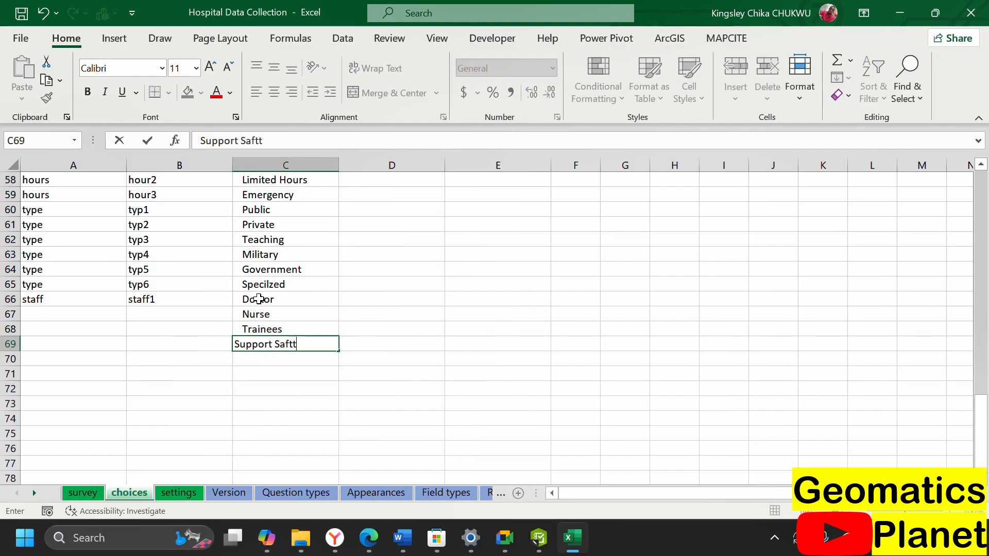
key("BackSpace")
key("BackSpace")
type("taffs")
- Fill the choice names staff1 to staff4 and the list name "staff" down through row 69
left_click(193, 298)
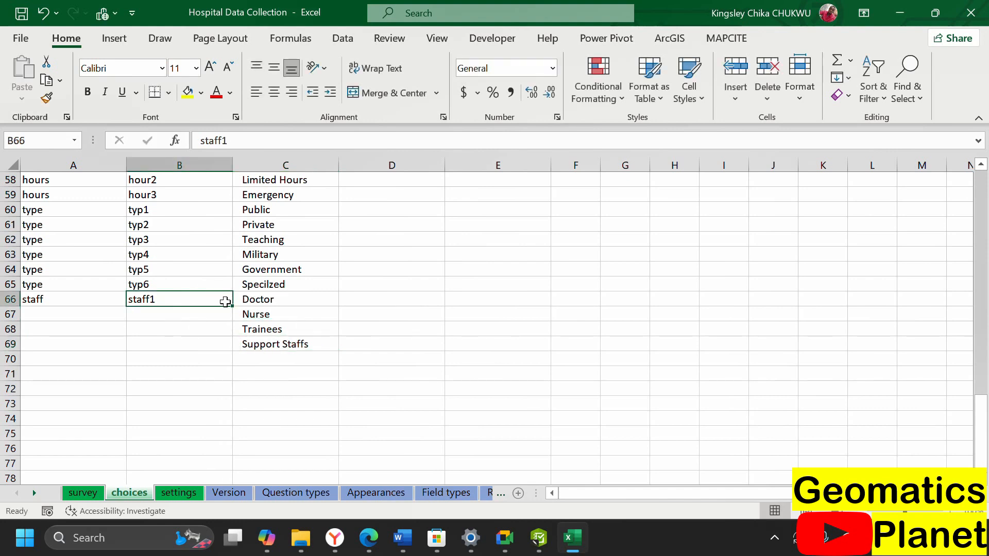
left_click_drag(232, 307, 222, 346)
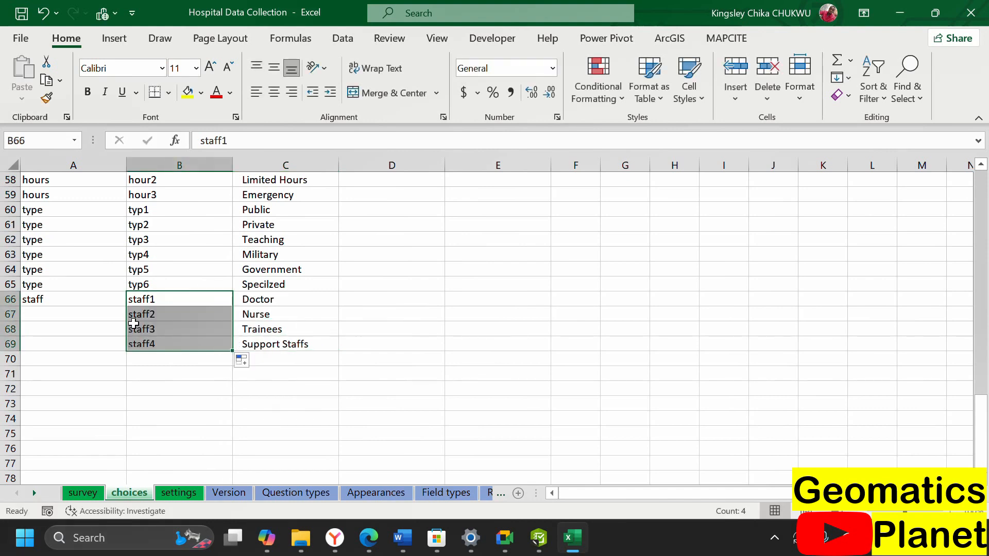
left_click(95, 297)
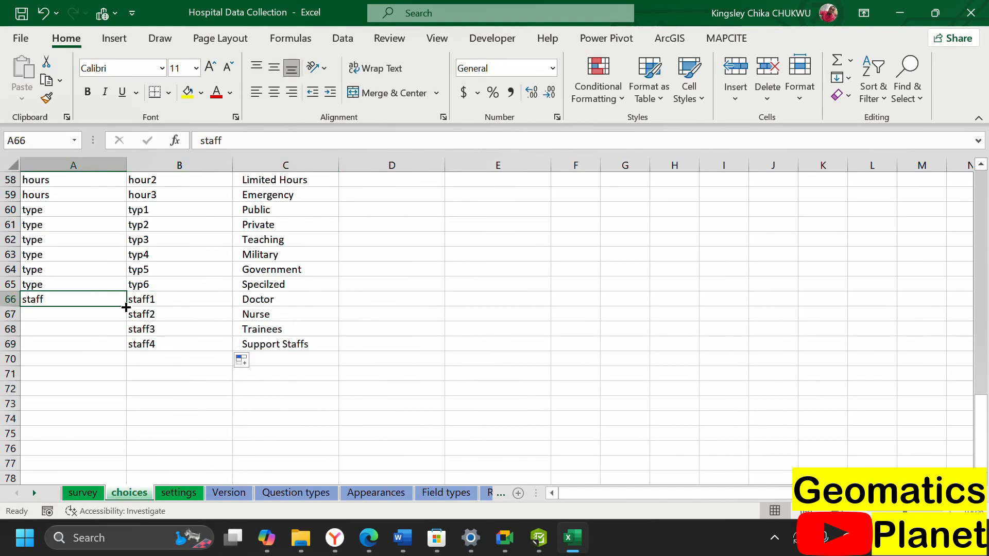
left_click_drag(126, 307, 125, 348)
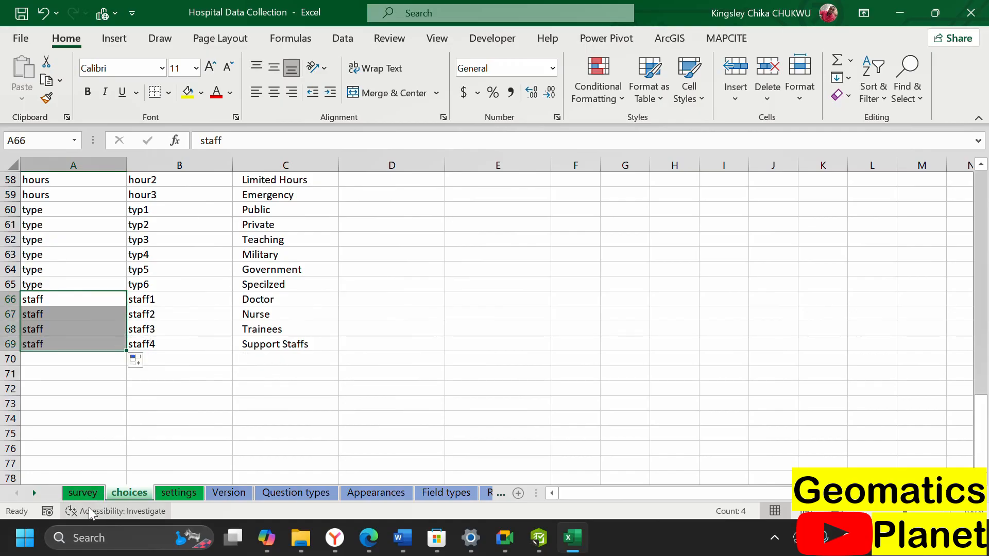
- In the survey sheet, change the type of the staff question in row 10 to "select_multiple staff"
left_click(85, 493)
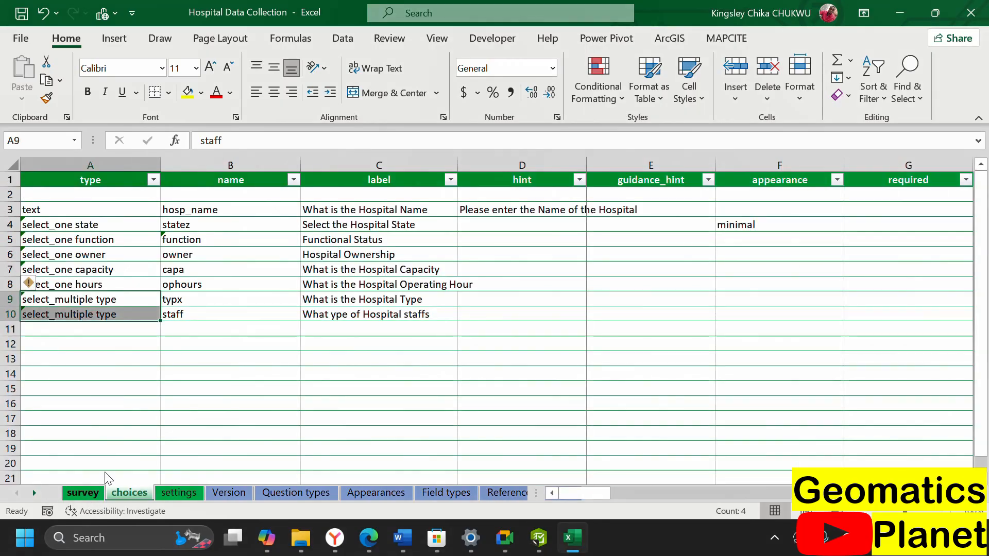
left_click(137, 317)
double_click(284, 140)
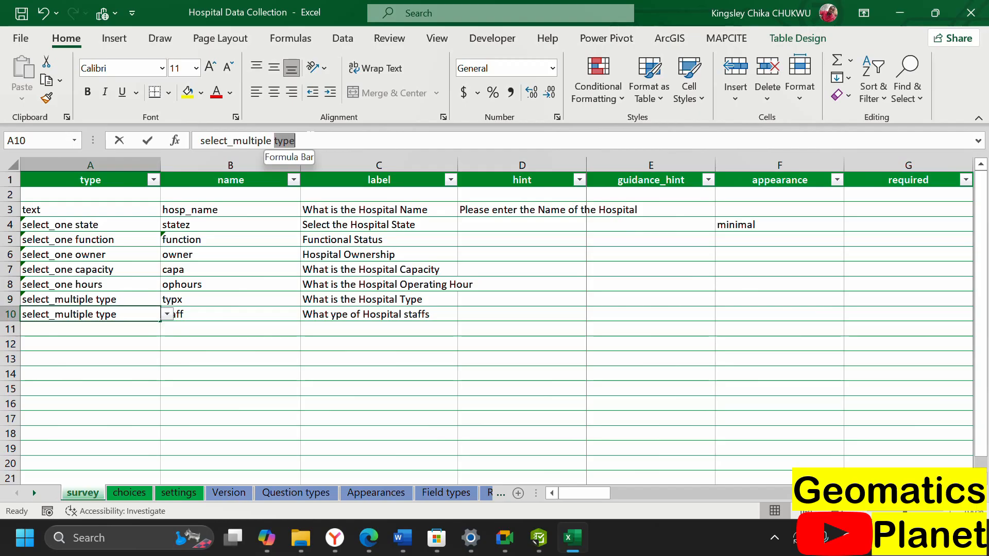
type("staff")
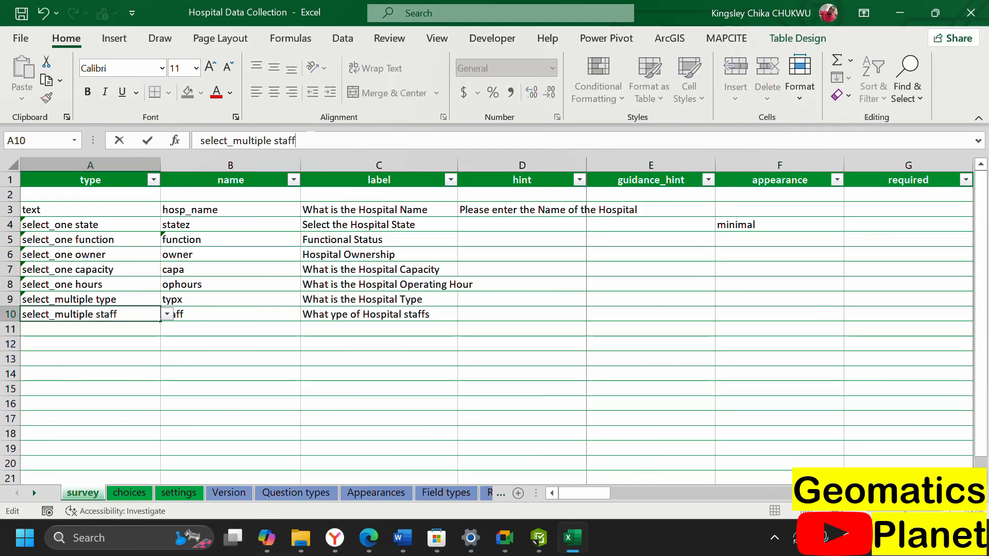
left_click(230, 367)
left_click(137, 493)
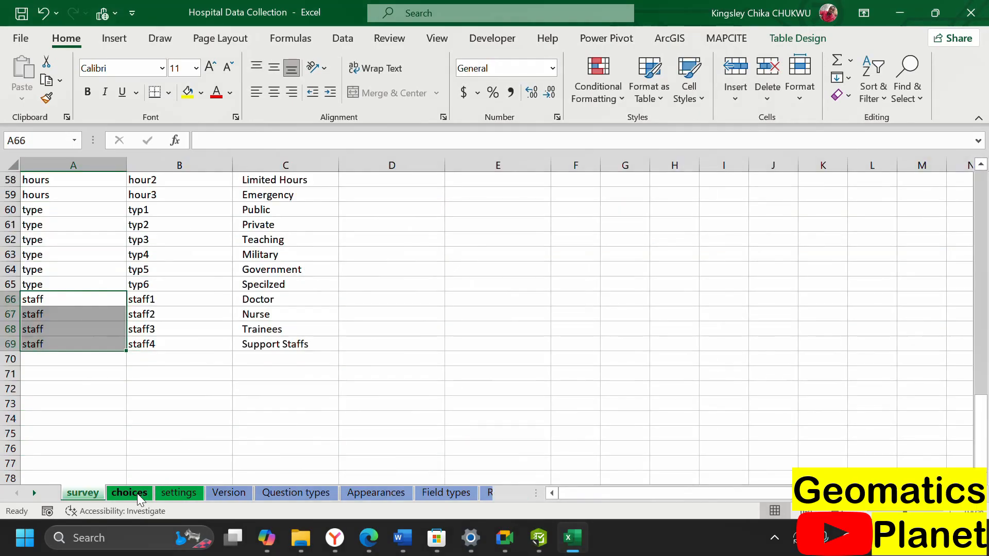
left_click(95, 358)
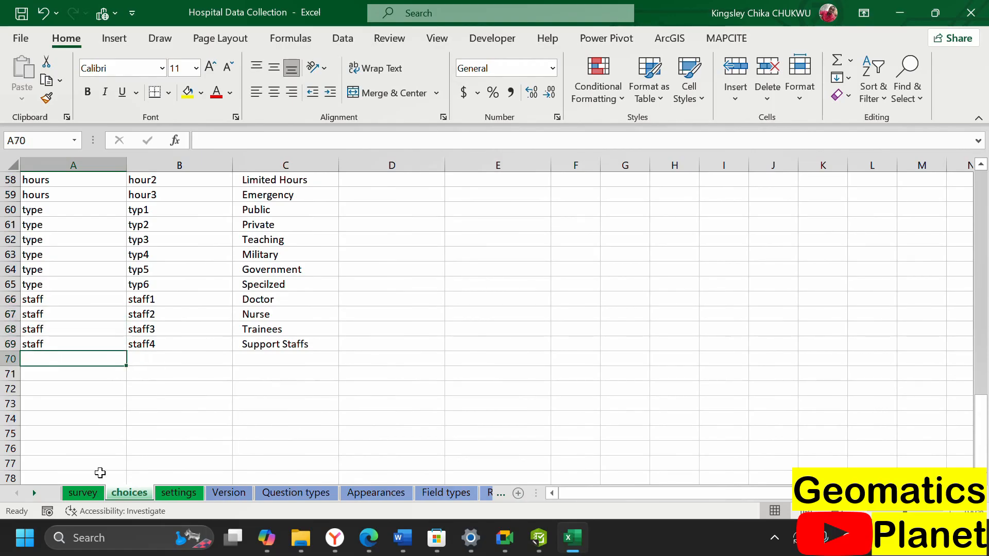
left_click(79, 492)
- Add a new question in survey row 11 with the name "conditionx"
left_click(227, 328)
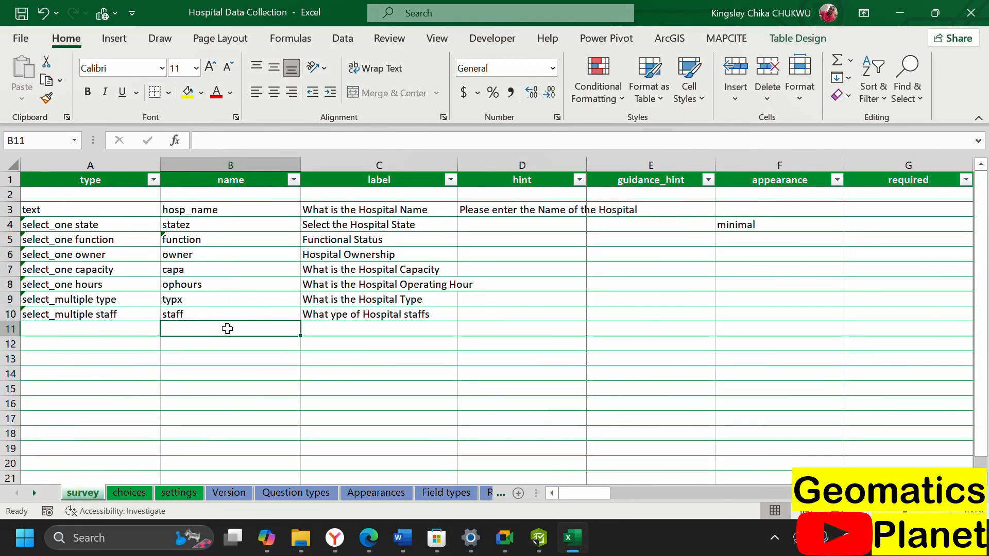
type("cond")
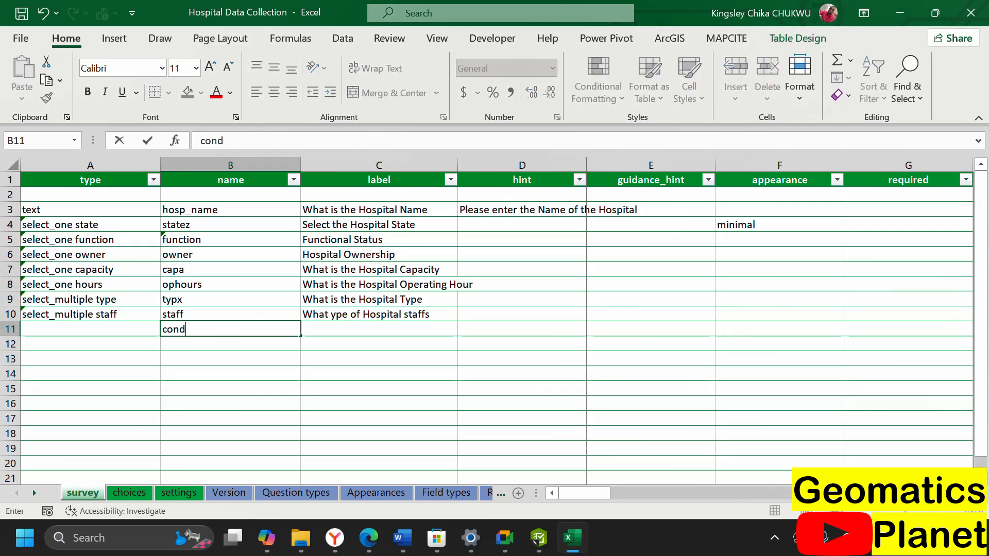
type("iton")
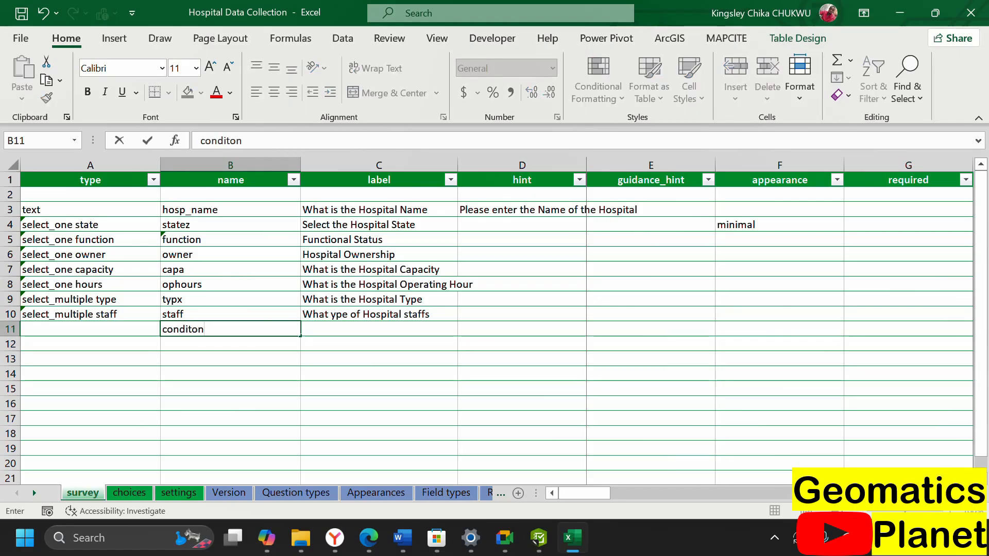
key("BackSpace")
key("BackSpace")
type("ion")
key("Return")
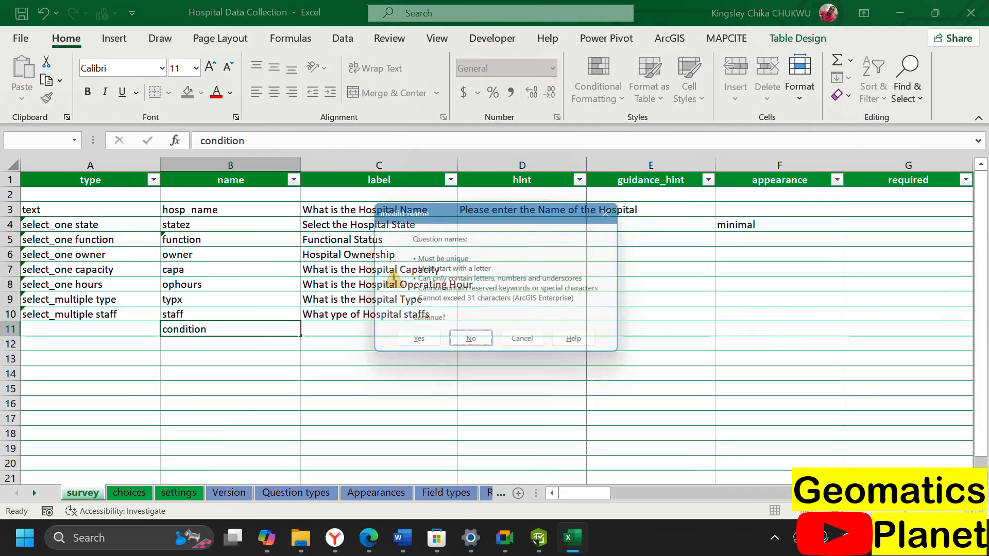
left_click(491, 346)
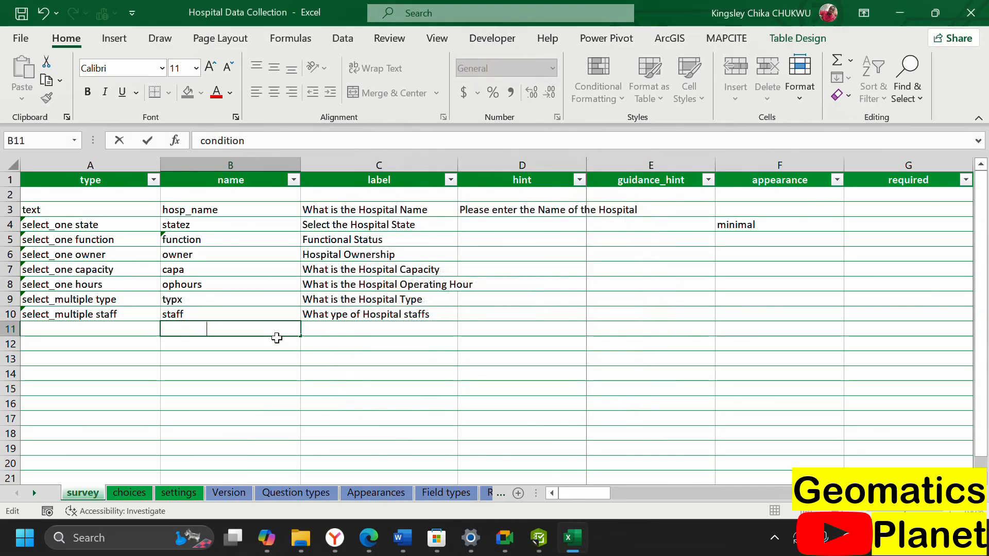
left_click(206, 329)
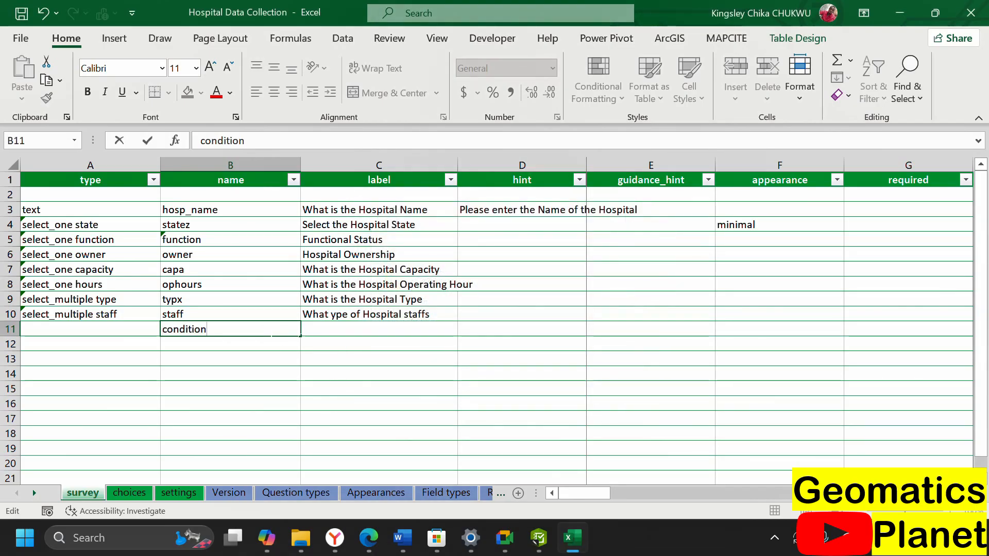
type("x")
- Label the conditionx question in row 11 "What the Hospital Condition"
left_click(322, 331)
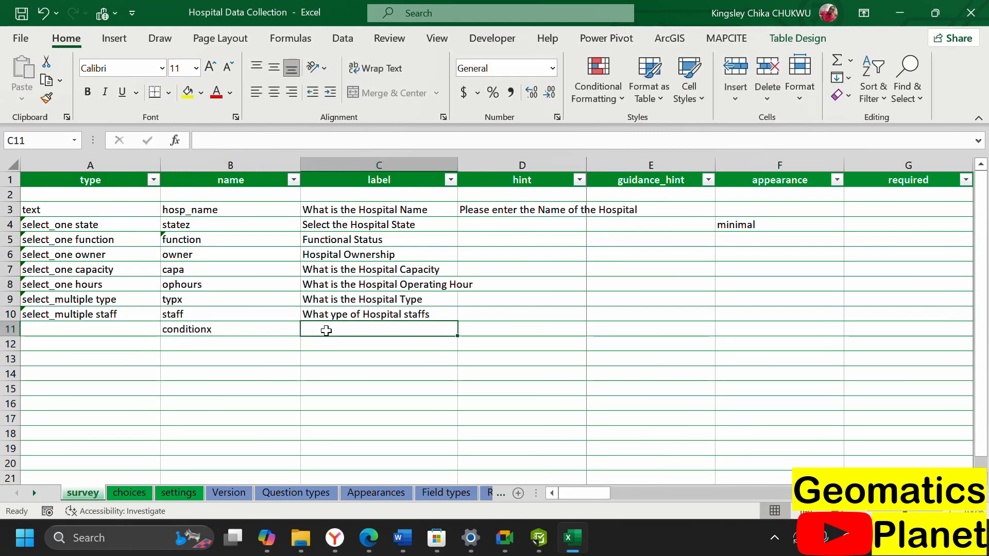
type("Whart")
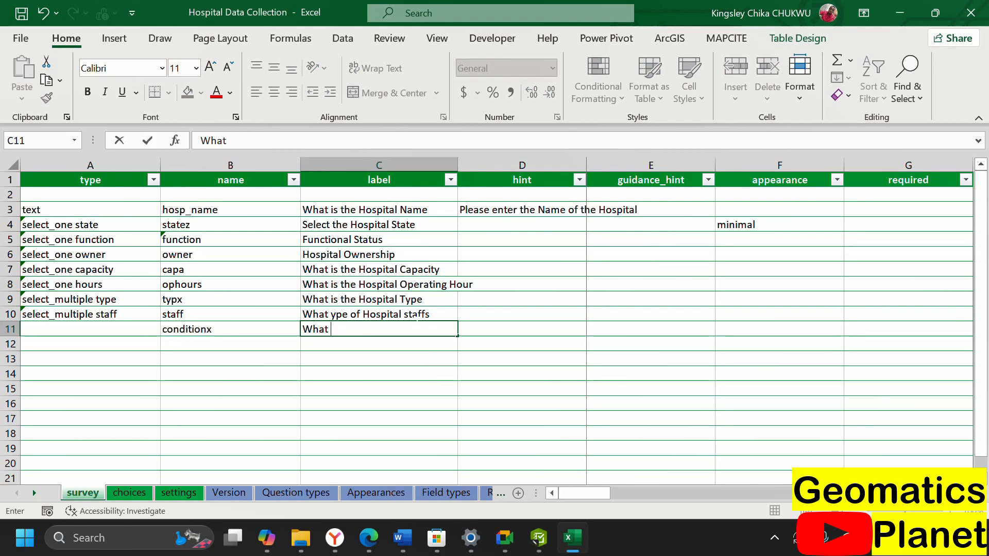
type("the Hospital COn")
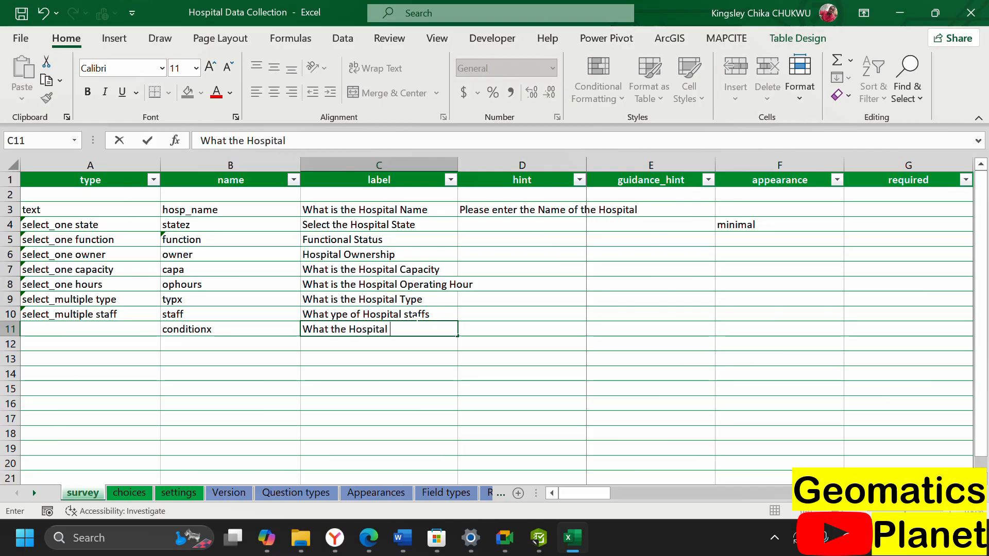
key("BackSpace")
key("BackSpace")
type("ondition")
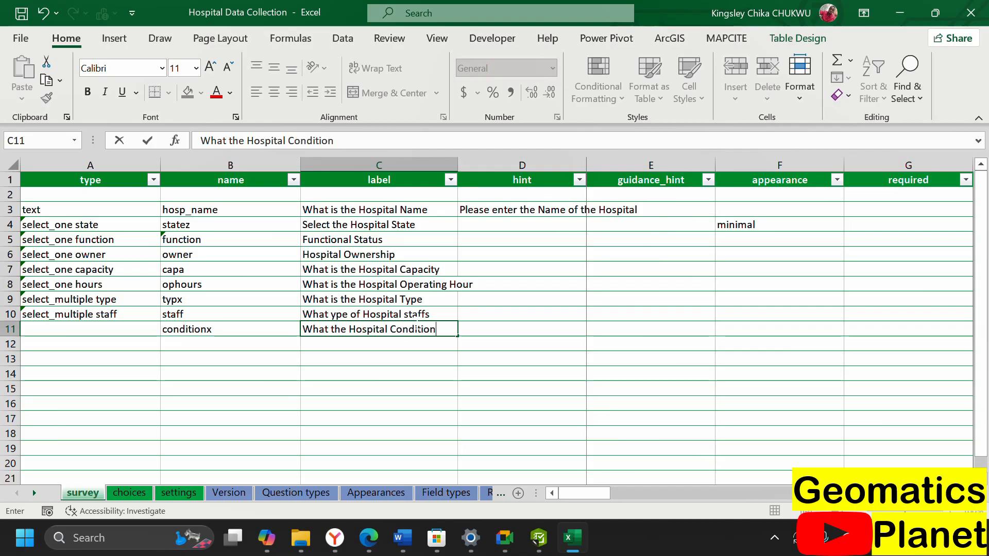
left_click(512, 331)
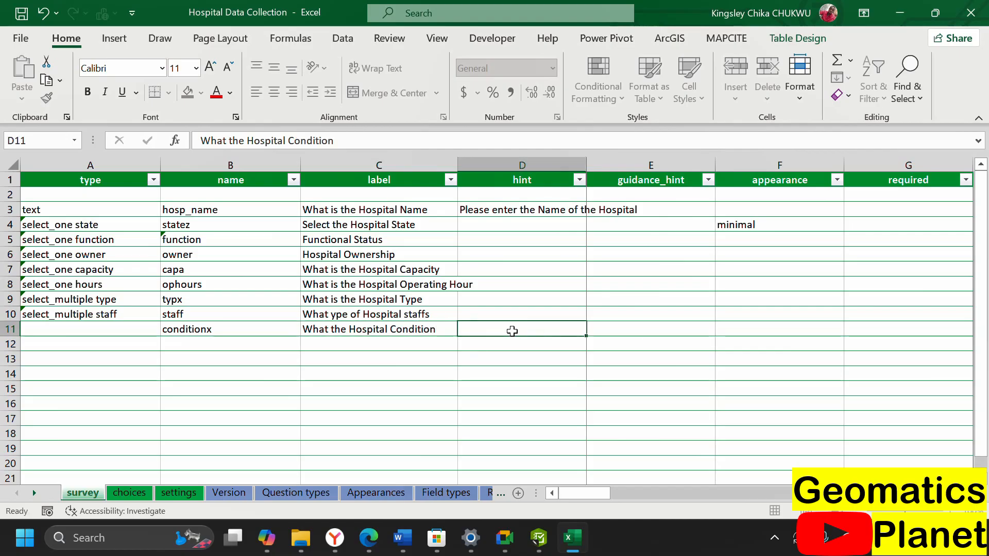
- Enter the hint "Age of the Hospital" for the conditionx question in survey row 11
type("A")
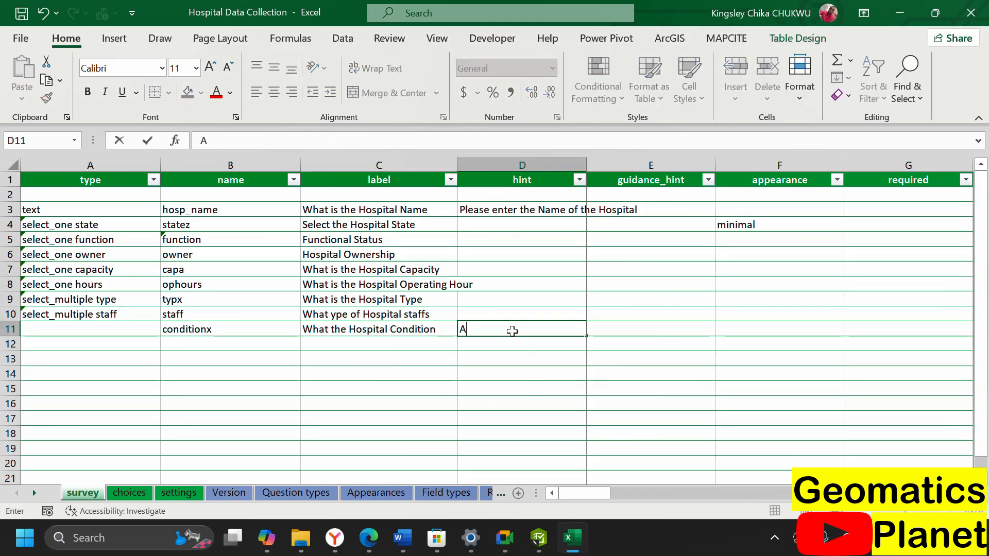
type("ge of the hos")
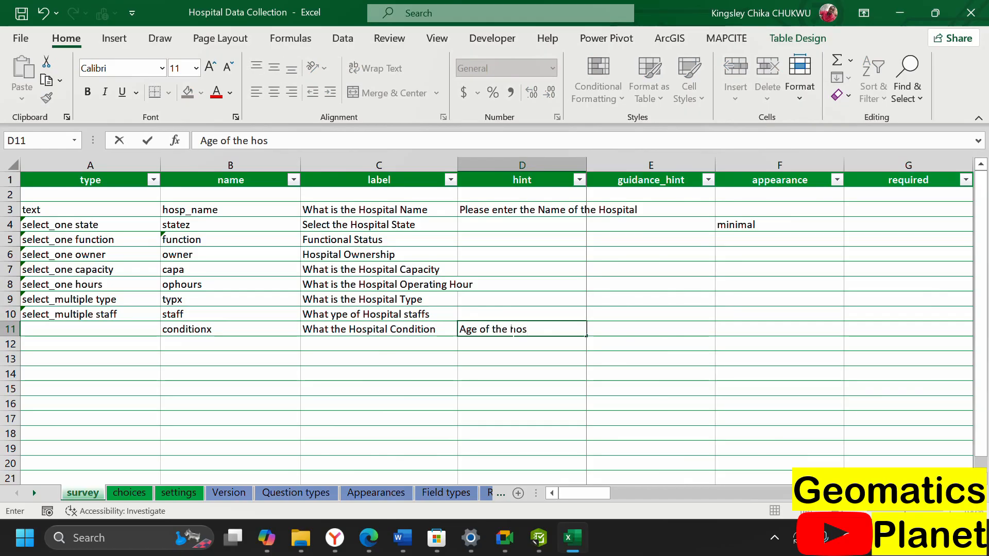
key("BackSpace")
key("BackSpace")
key("BackSpace")
type("Hospital")
- Set the type of the conditionx question in row 11 to "select_one list_name"
left_click(152, 330)
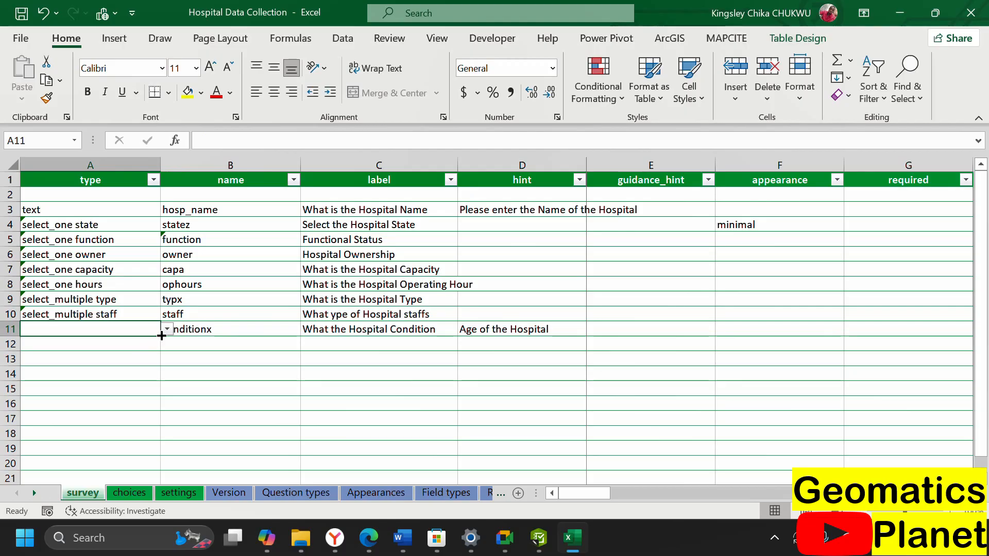
left_click(168, 330)
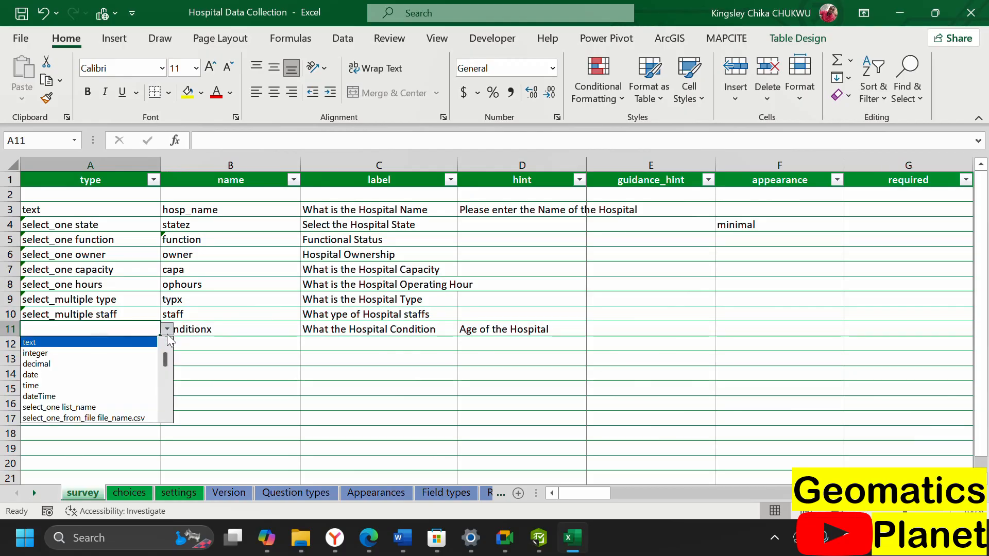
left_click(105, 405)
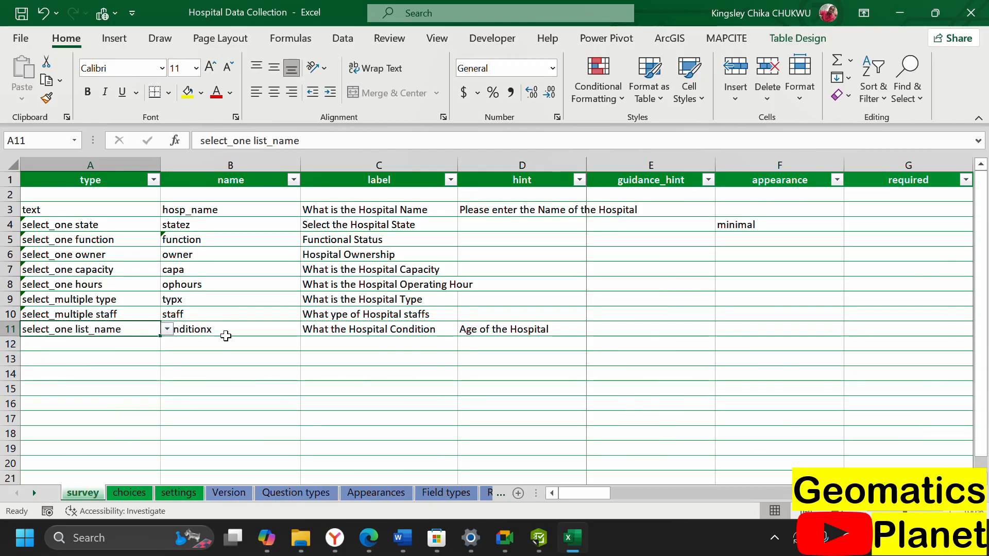
- In the choices sheet, enter the list name "age" in row 70, below the staff choices
left_click(130, 493)
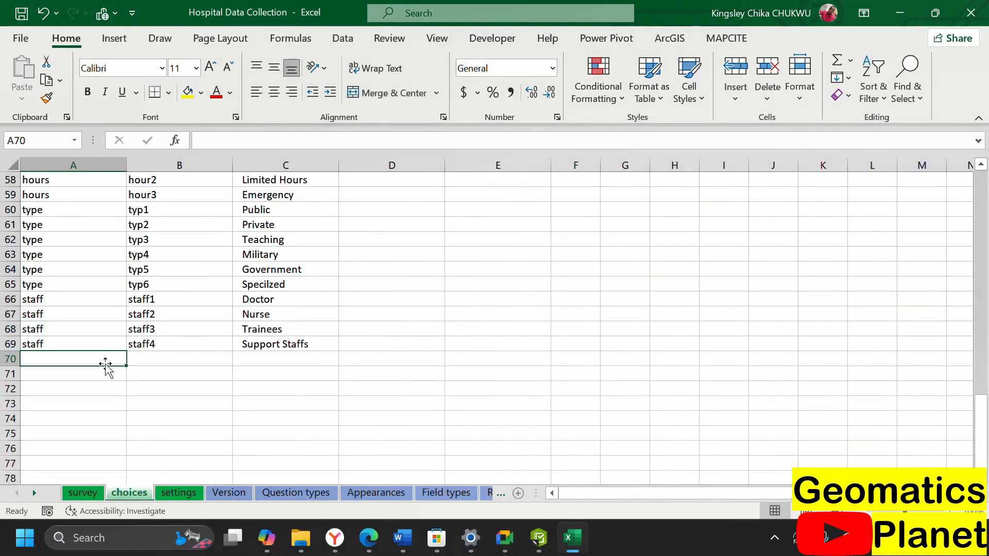
type("condt")
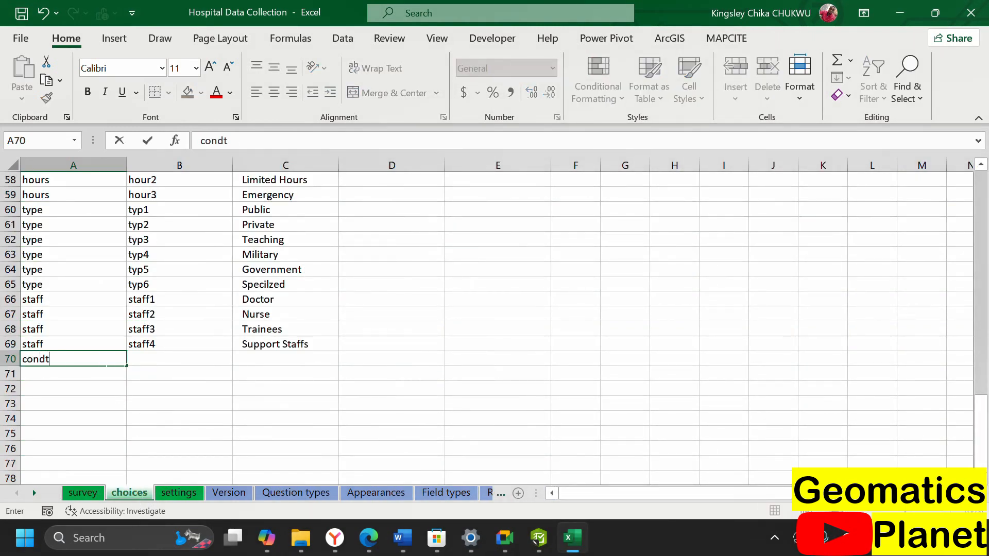
type("ion")
key("BackSpace")
key("BackSpace")
key("BackSpace")
key("BackSpace")
key("BackSpace")
key("BackSpace")
key("BackSpace")
type("age")
- Enter the choice name "age1" for the age list in row 70
left_click(160, 354)
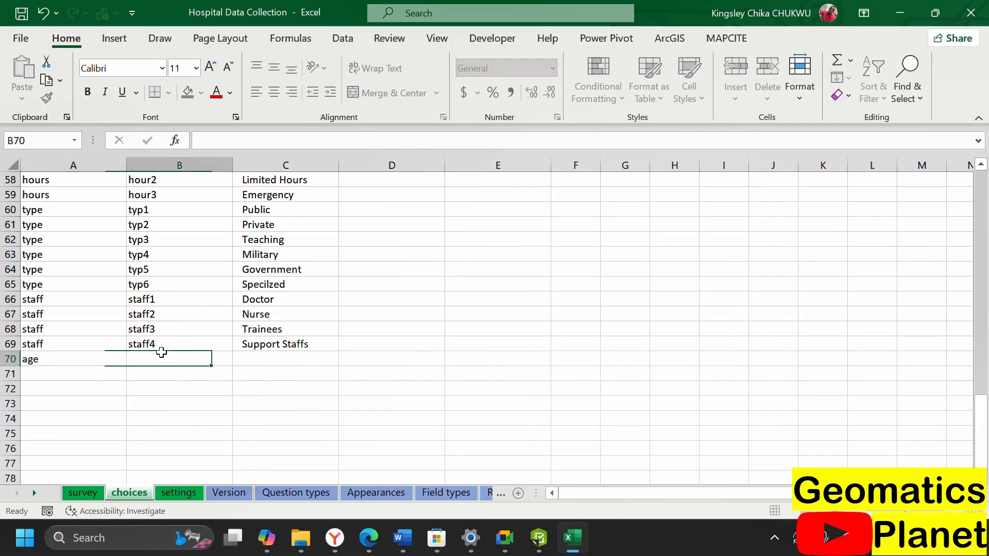
type("Ag")
key("BackSpace")
key("BackSpace")
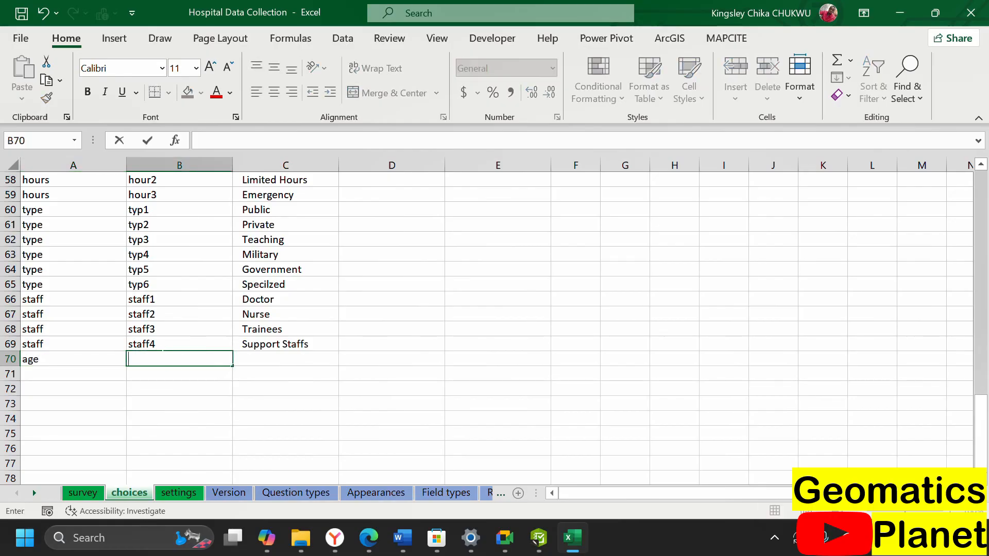
type("age1")
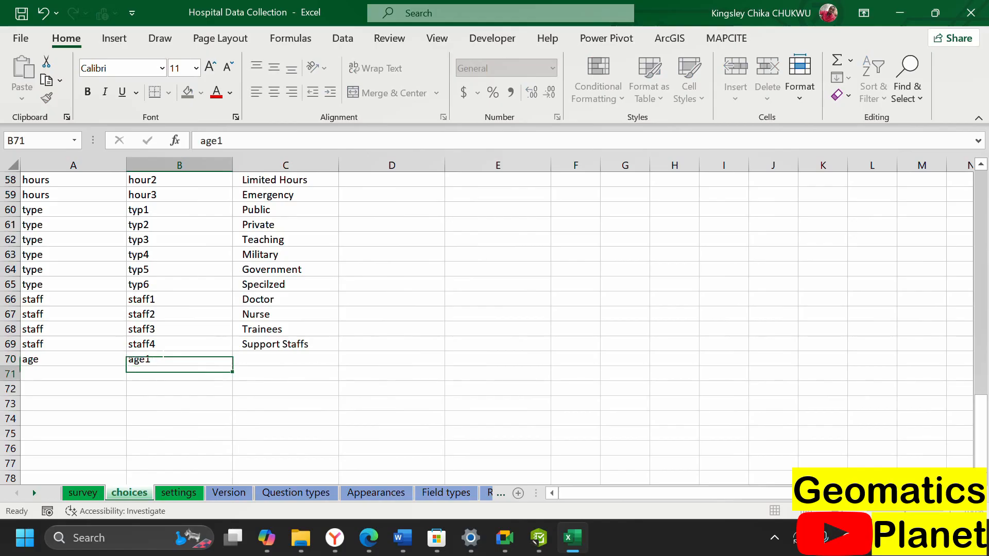
key("Return")
- Label the age1 choice in row 70 "Old (Above 20 years)"
left_click(247, 360)
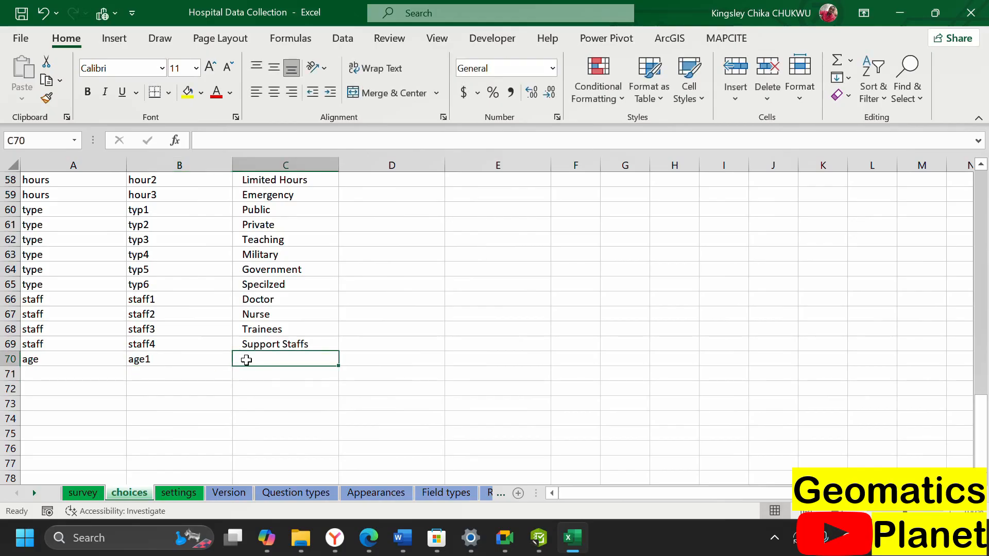
type("olf")
key("BackSpace")
key("BackSpace")
key("BackSpace")
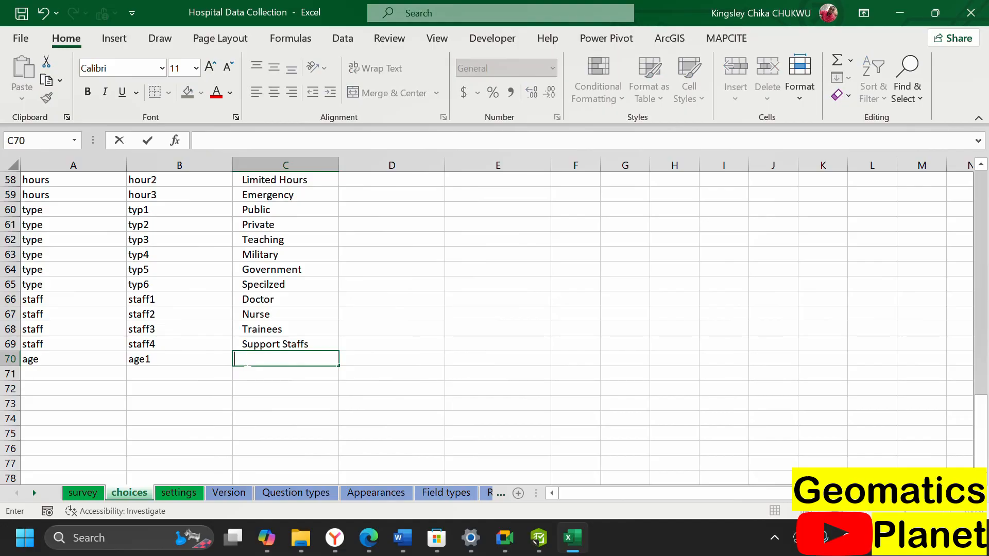
type("Old (Above ")
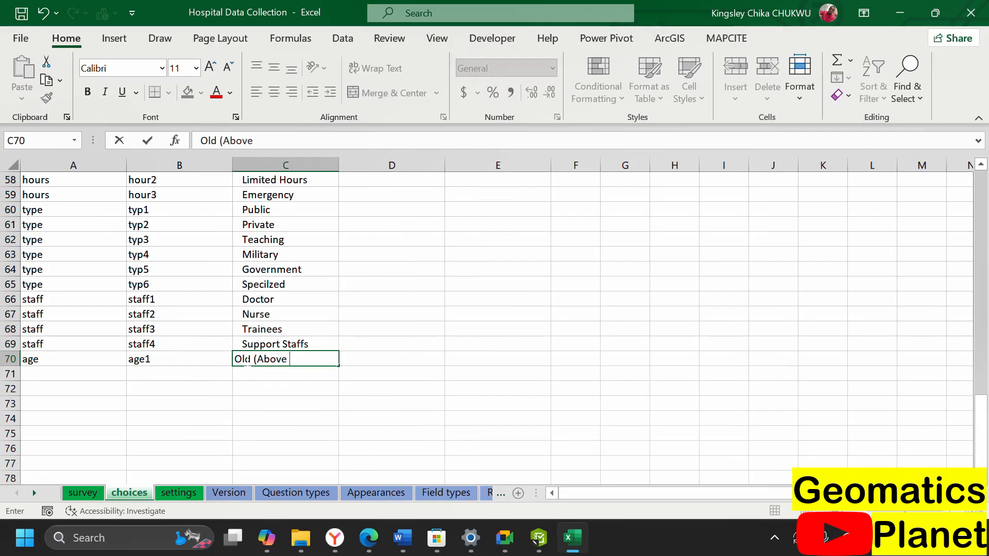
type("20 years)")
key("Return")
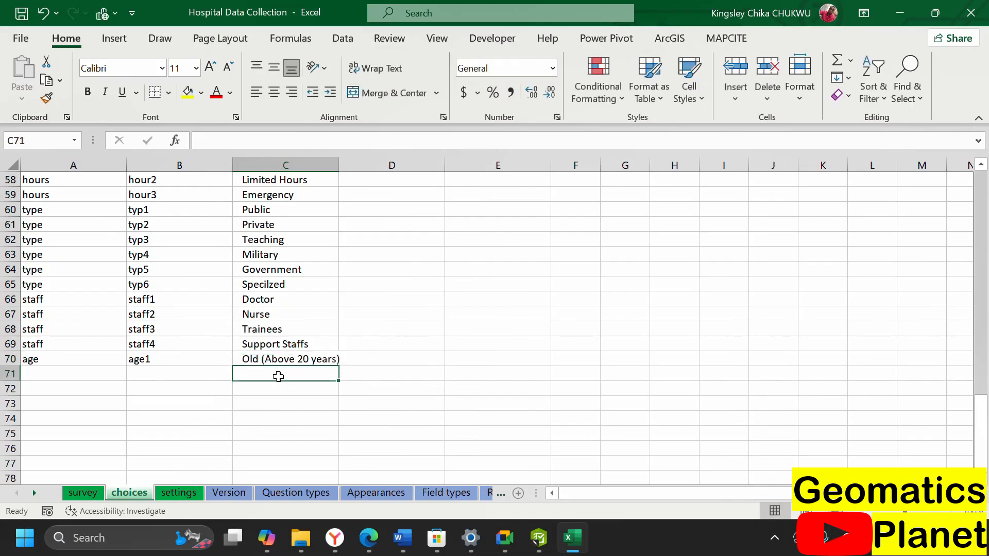
- Enter the second age choice label "New (Below 20 years)" in row 71
type("b")
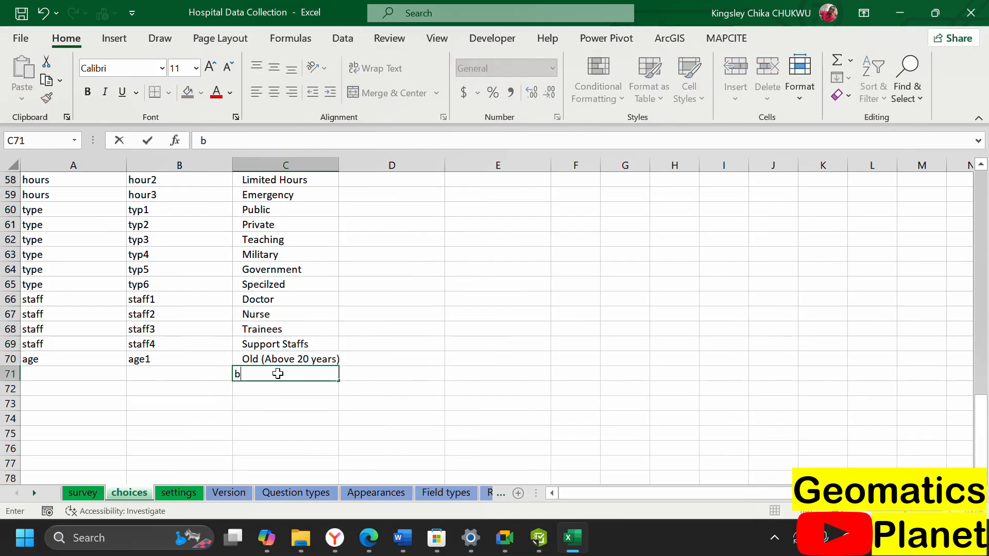
key("BackSpace")
type("Below")
key("BackSpace")
key("BackSpace")
key("BackSpace")
key("BackSpace")
type("New (Below 20 ")
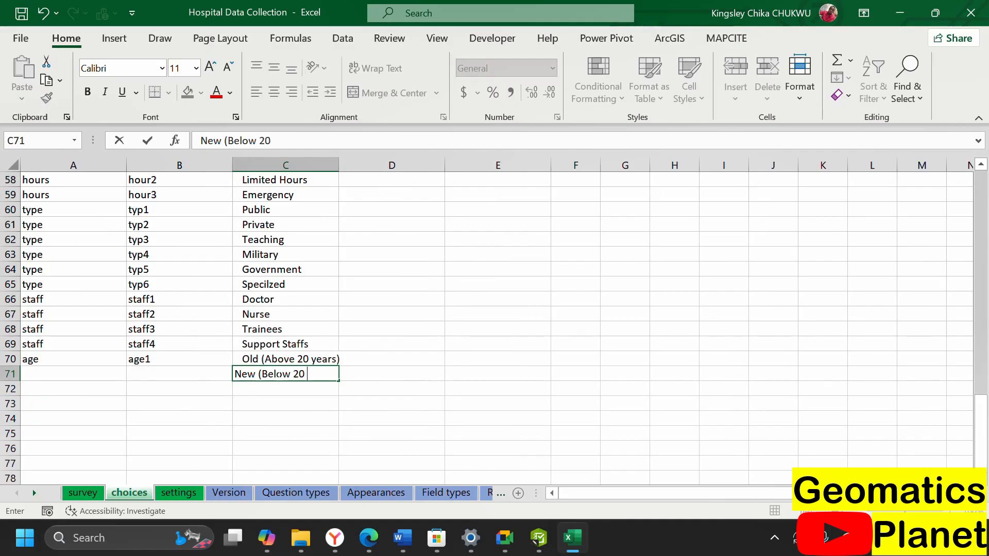
type("years")
- Fill the age choice name and the list name "age" down to row 71, giving age1 and age2
left_click(221, 370)
left_click(223, 358)
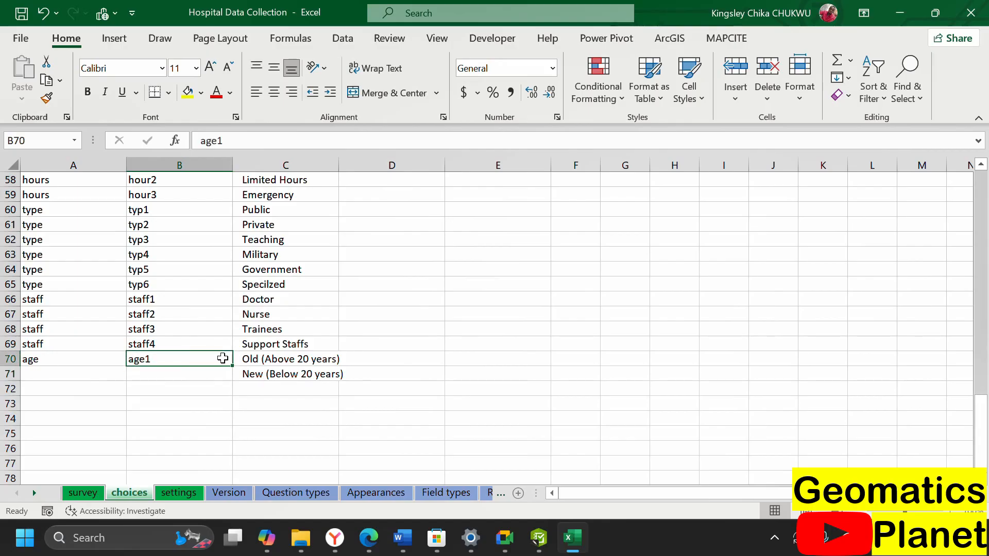
left_click_drag(231, 366, 234, 384)
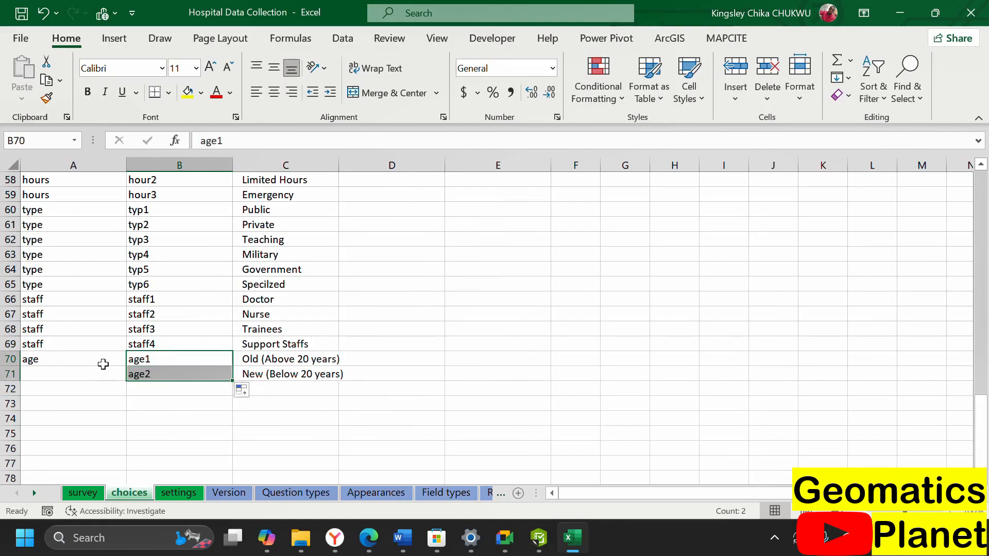
left_click(120, 366)
left_click_drag(125, 366, 126, 381)
- In the survey sheet, change the type of the conditionx question in row 11 to "select_one age"
left_click(85, 497)
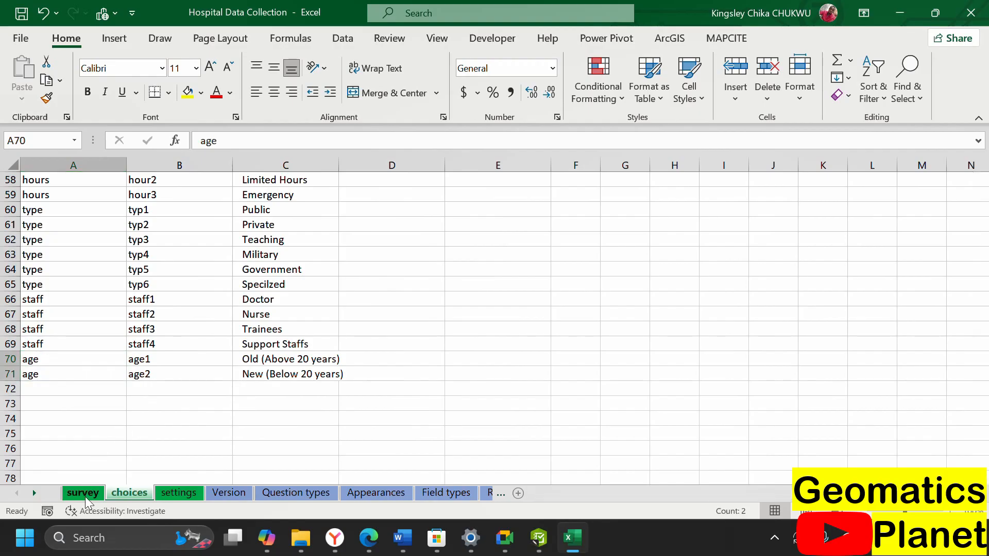
left_click(138, 346)
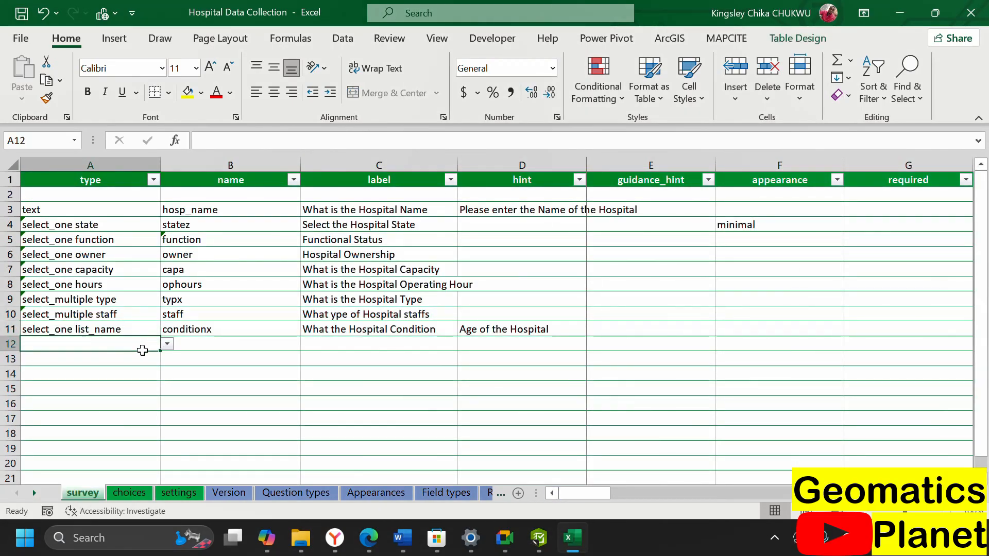
left_click(156, 329)
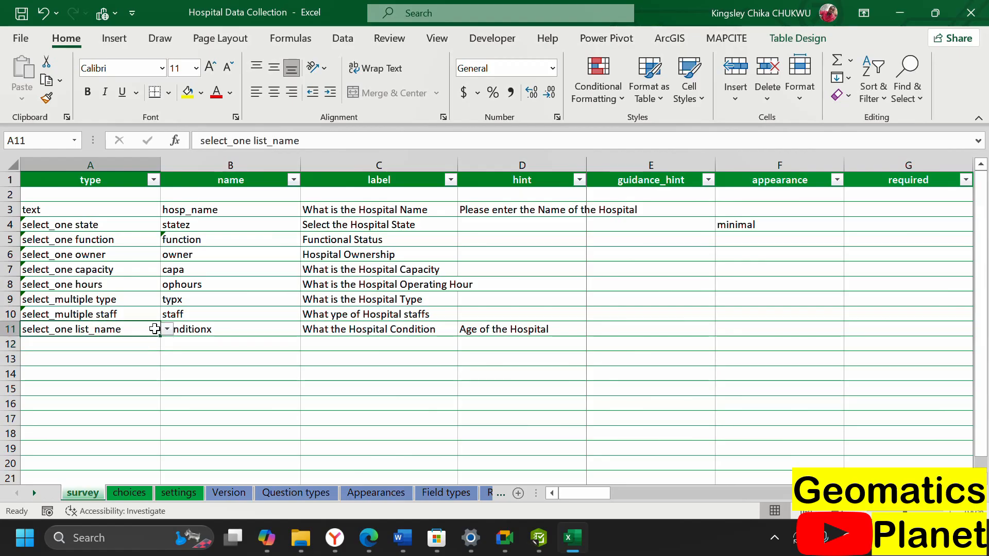
double_click(262, 141)
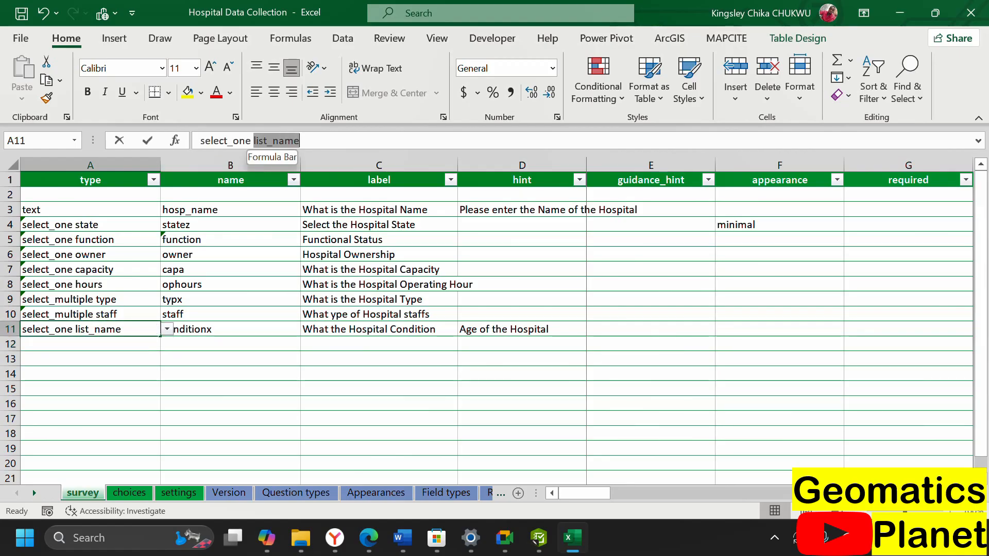
type("a")
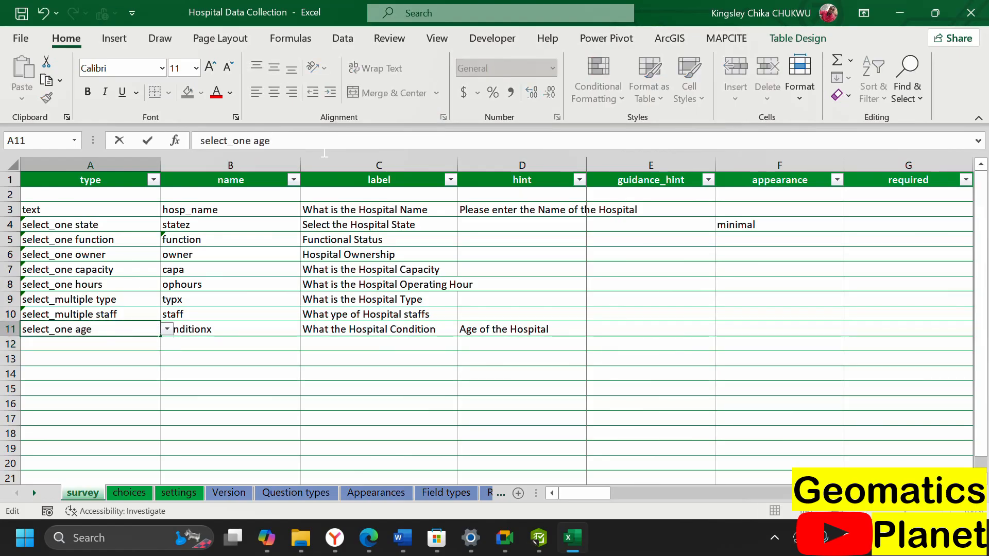
left_click(258, 359)
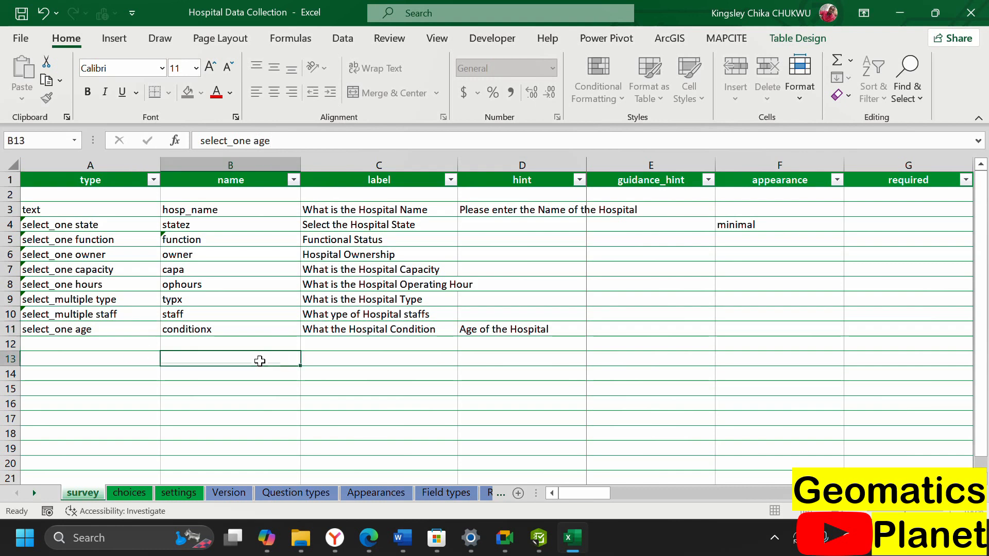
- Add a new question in survey row 12 with the type "geopoint"
left_click(158, 344)
left_click(167, 344)
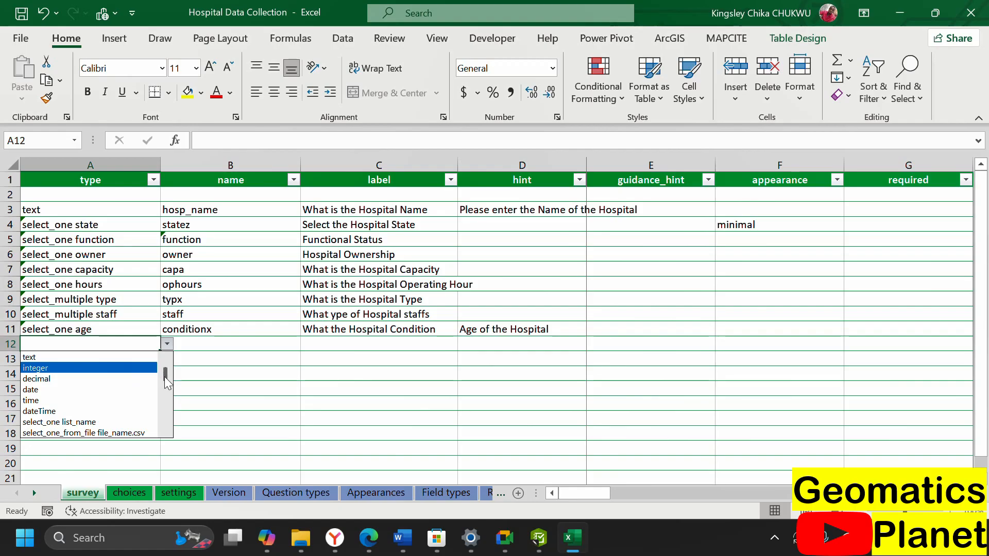
left_click_drag(165, 376, 169, 407)
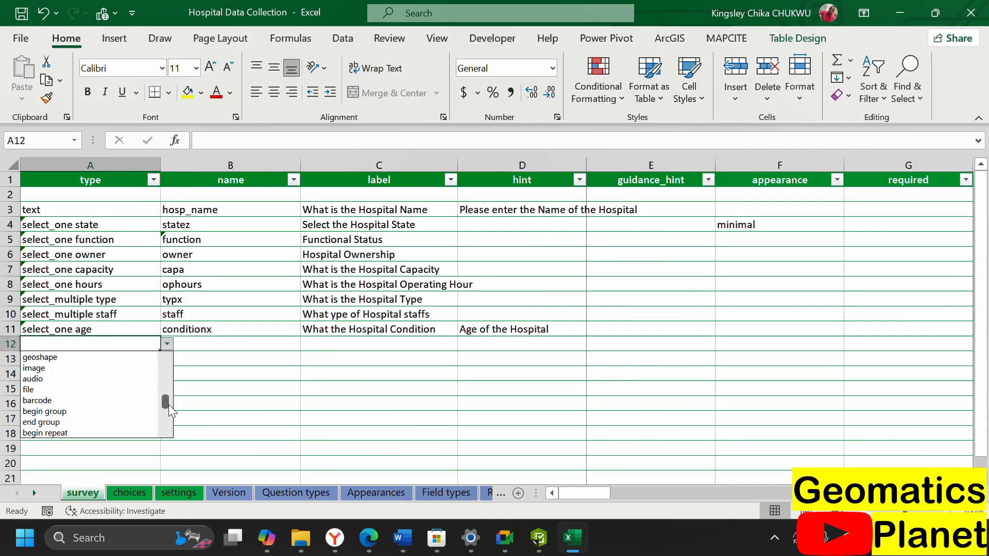
left_click_drag(168, 405, 174, 384)
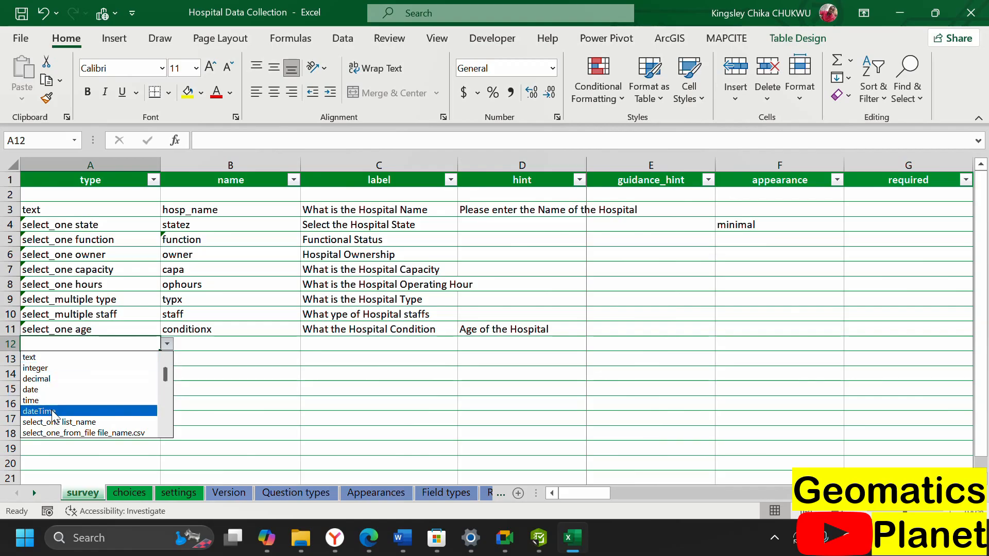
key("Down")
key("Down")
key("Down")
key("Down")
key("Down")
key("Down")
key("Down")
key("Down")
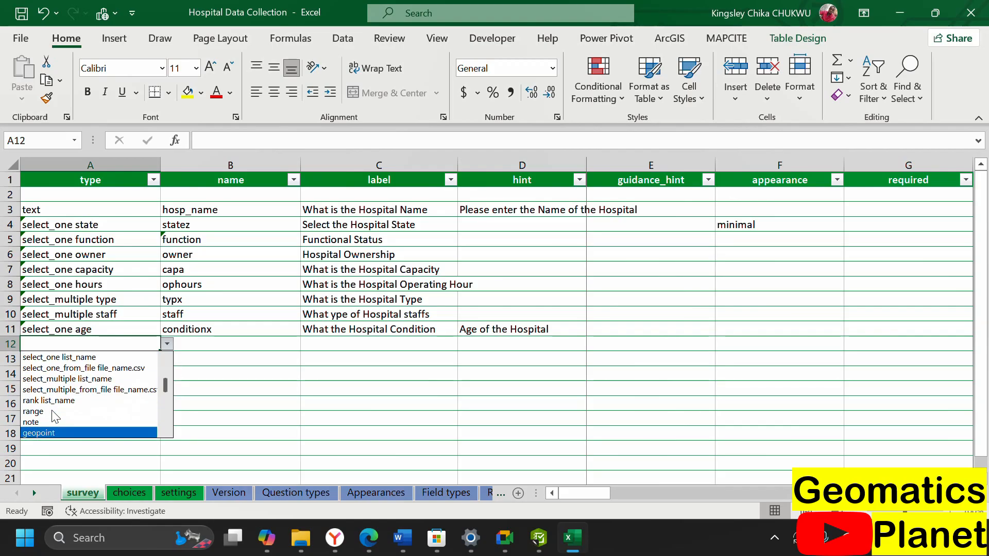
key("Down")
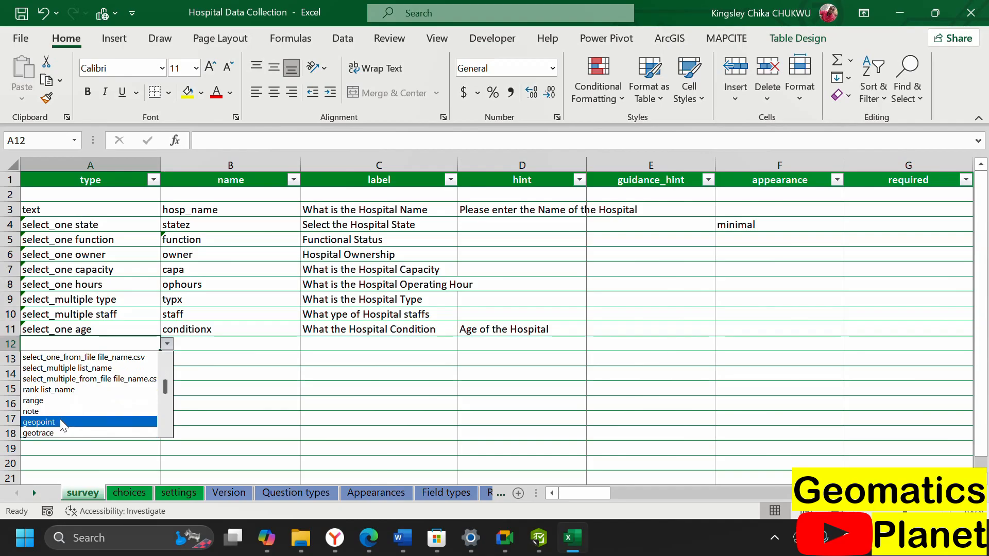
left_click(59, 420)
- Name the geopoint question in row 12 "locs" and label it "Pick the coordinate"
left_click(253, 348)
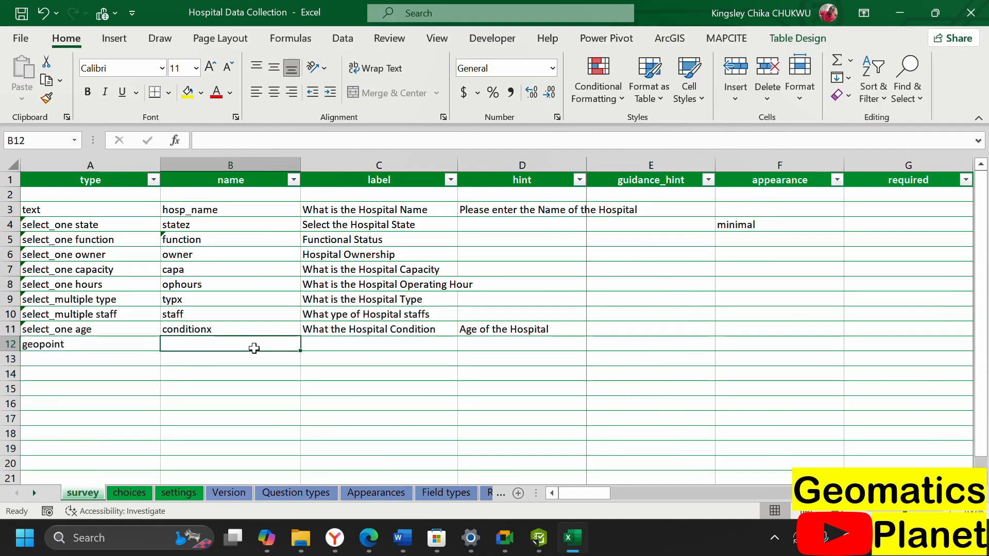
type("locs")
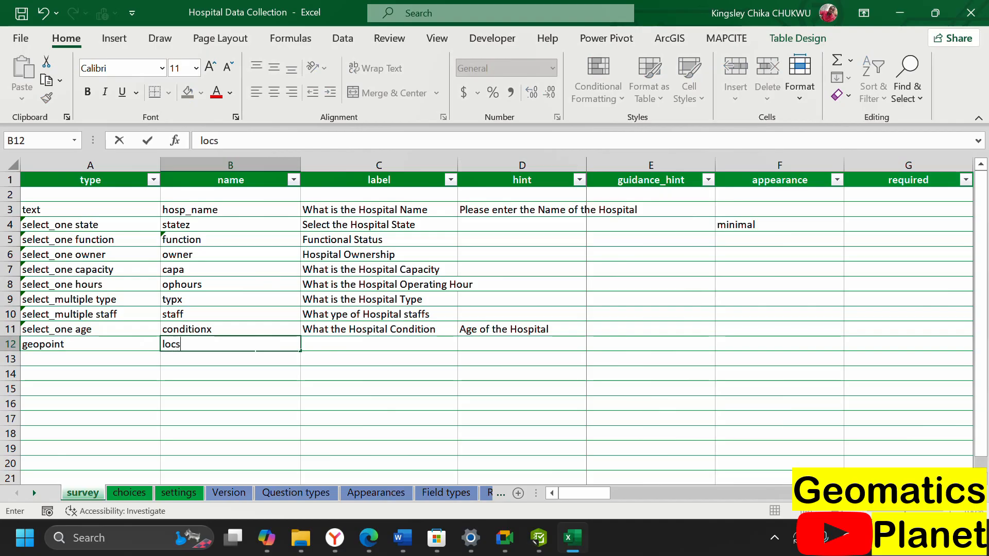
left_click(377, 345)
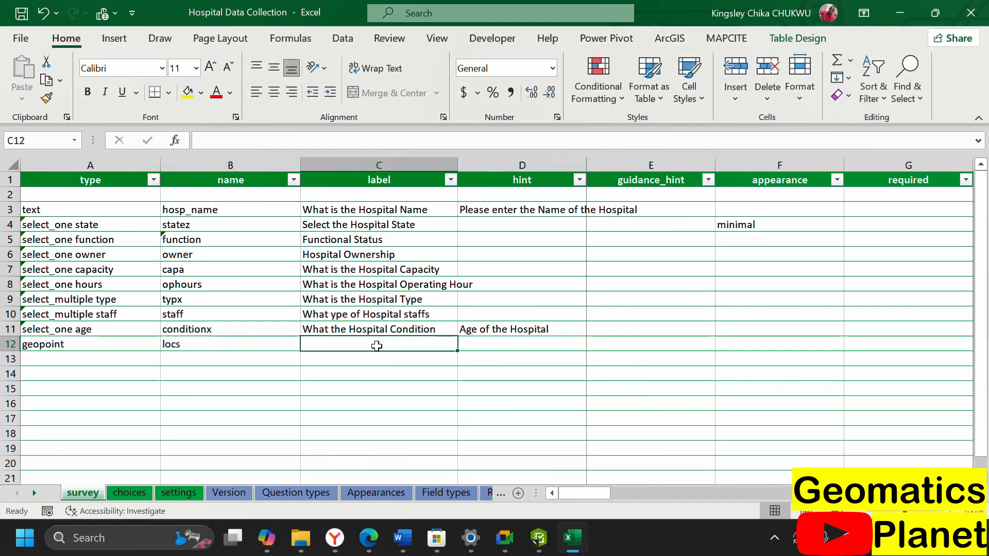
type("Pick")
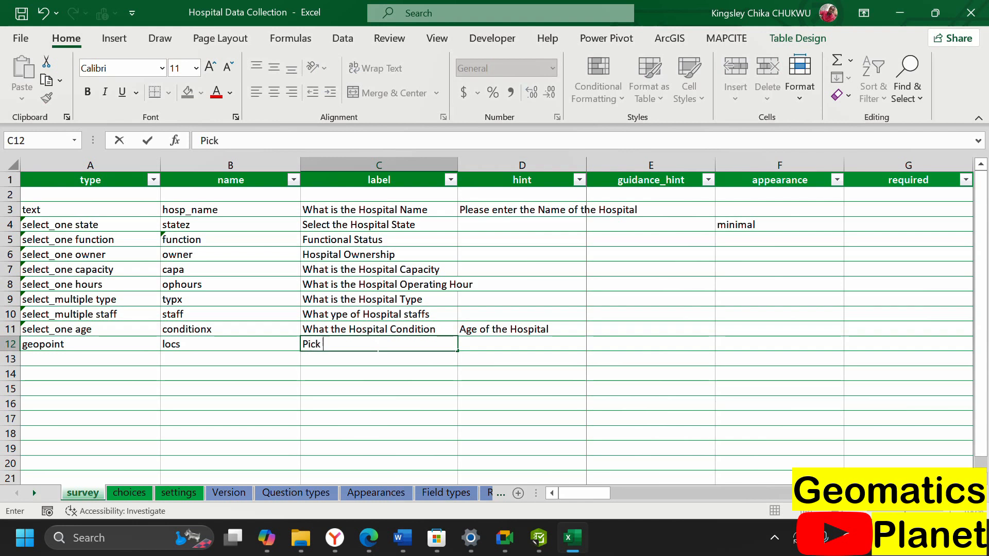
type(" the coordinate")
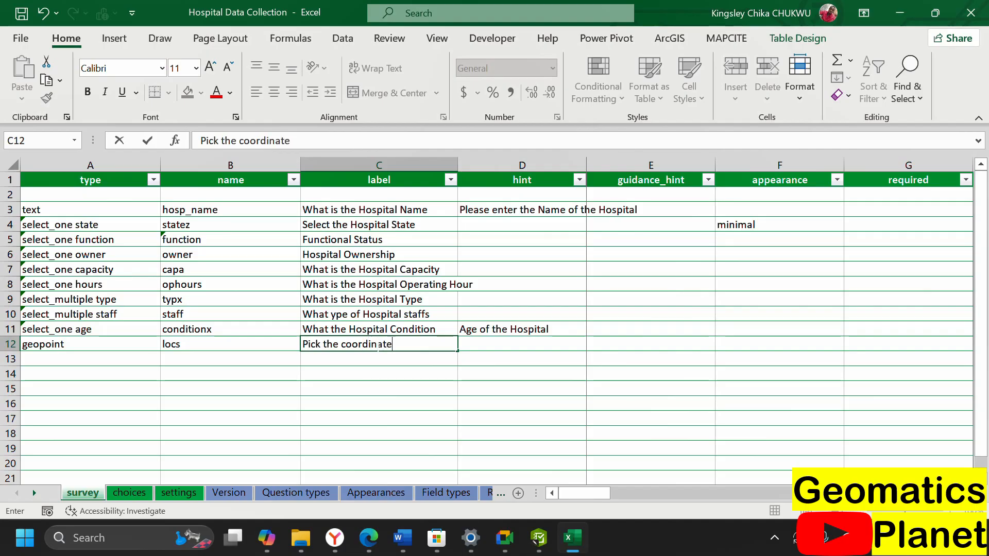
left_click(361, 404)
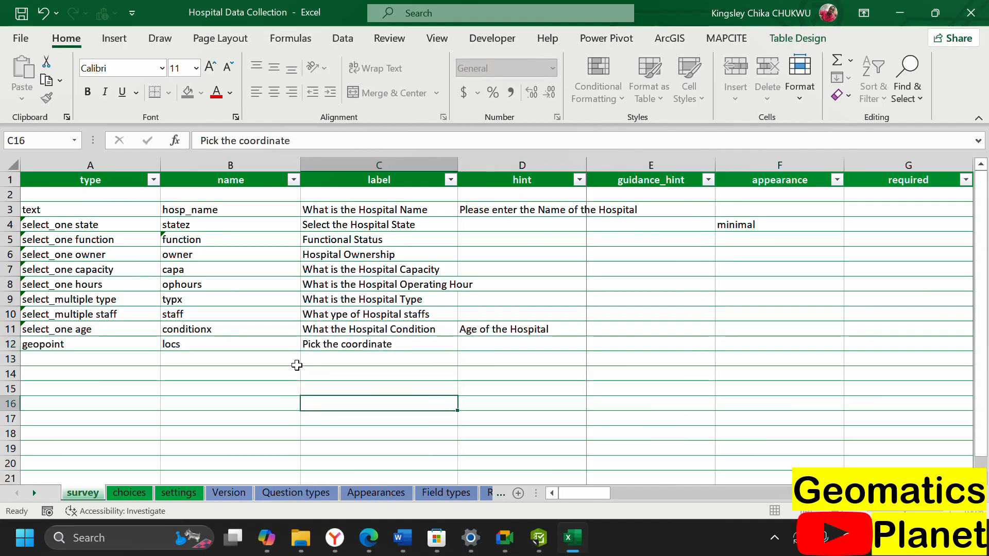
- Add a new question in survey row 13 with the type "image"
left_click(133, 362)
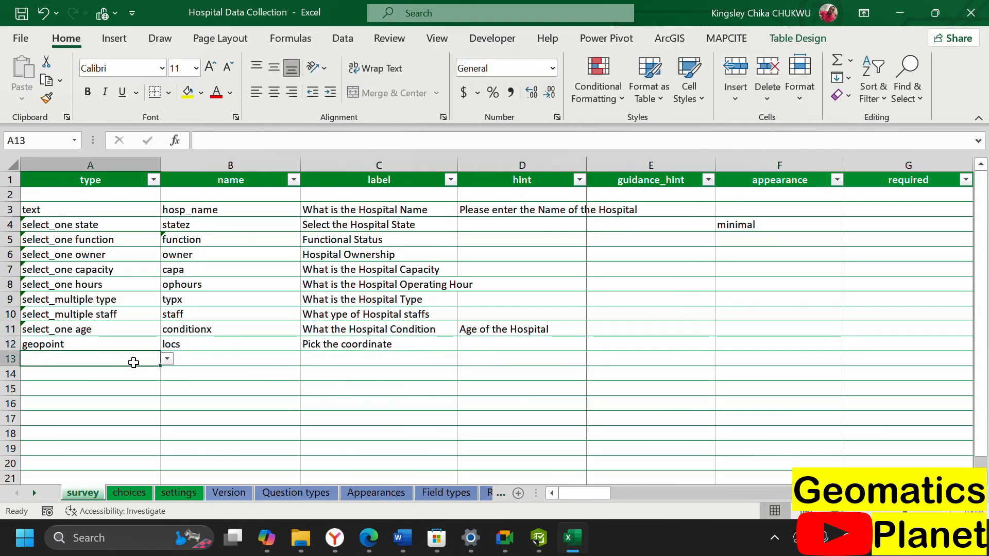
left_click(167, 358)
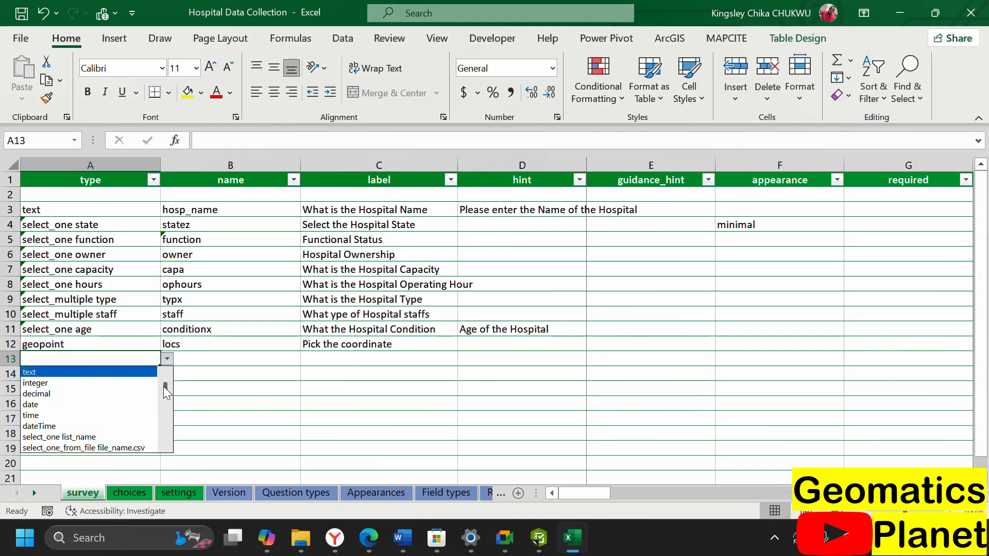
left_click_drag(163, 386, 166, 409)
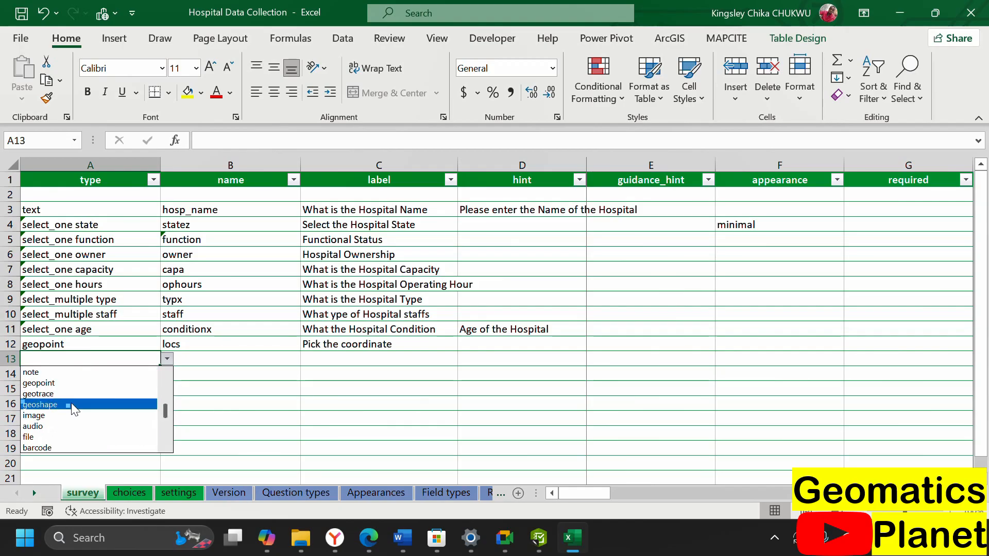
left_click(52, 415)
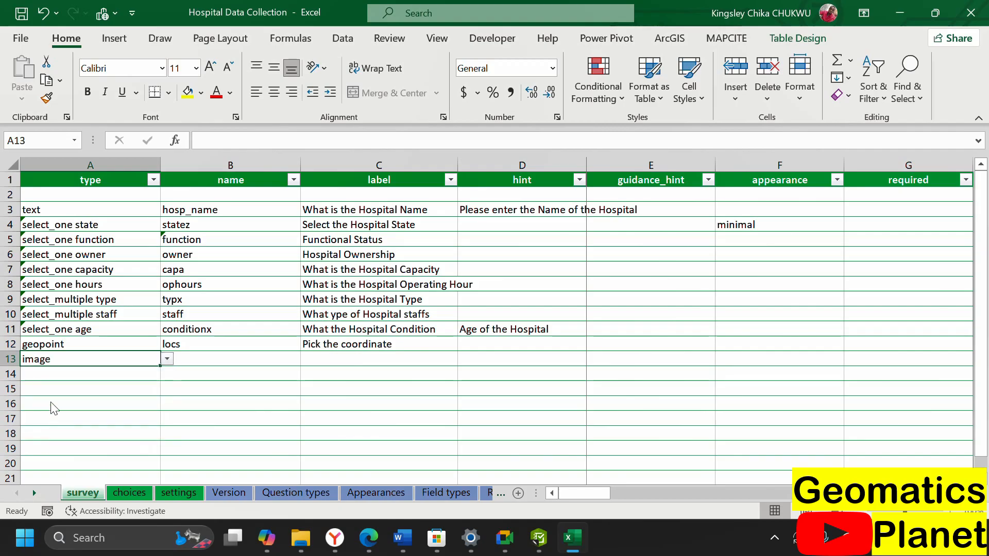
- Name the image question in row 13 "pics" and label it "Snap the Hospital"
left_click(204, 362)
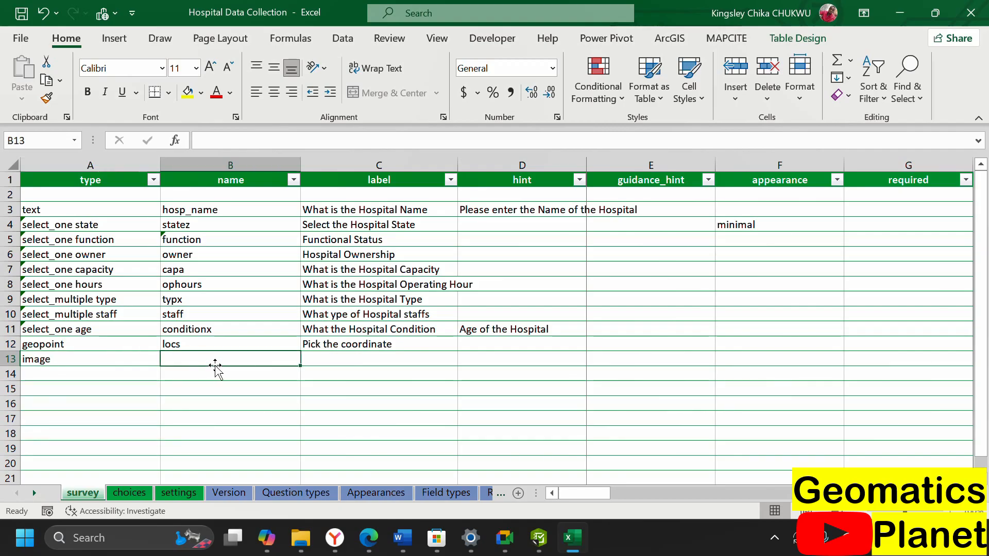
type("pics")
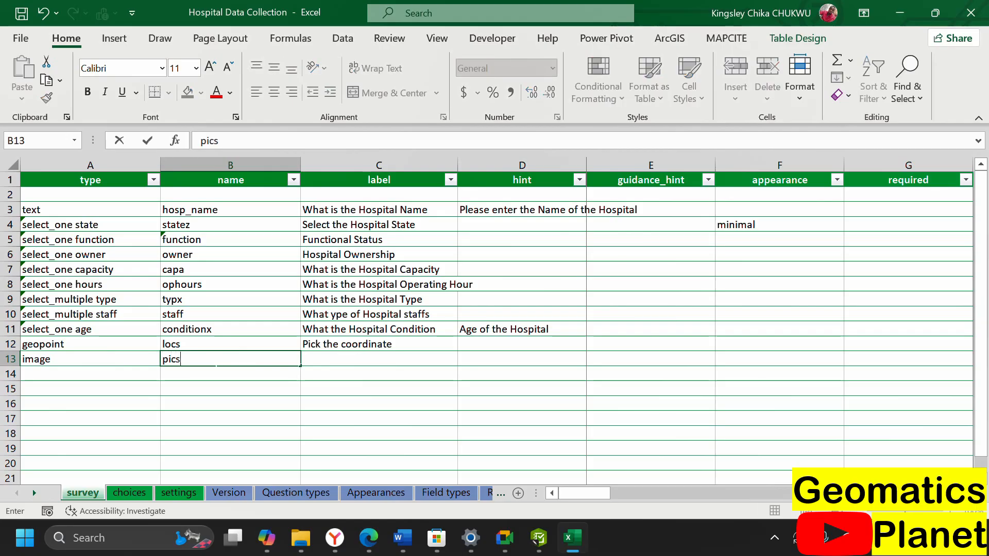
left_click(349, 348)
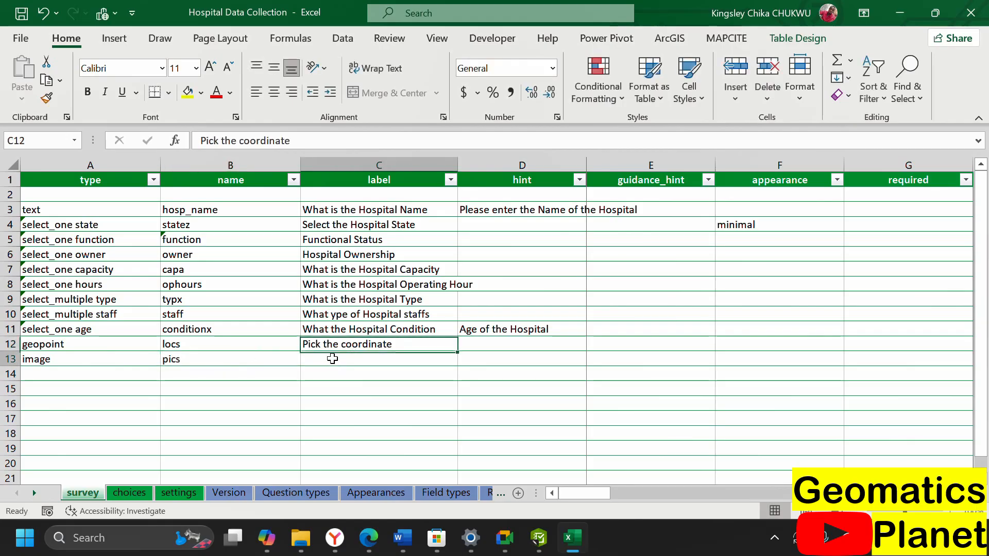
left_click(331, 358)
type("Sna")
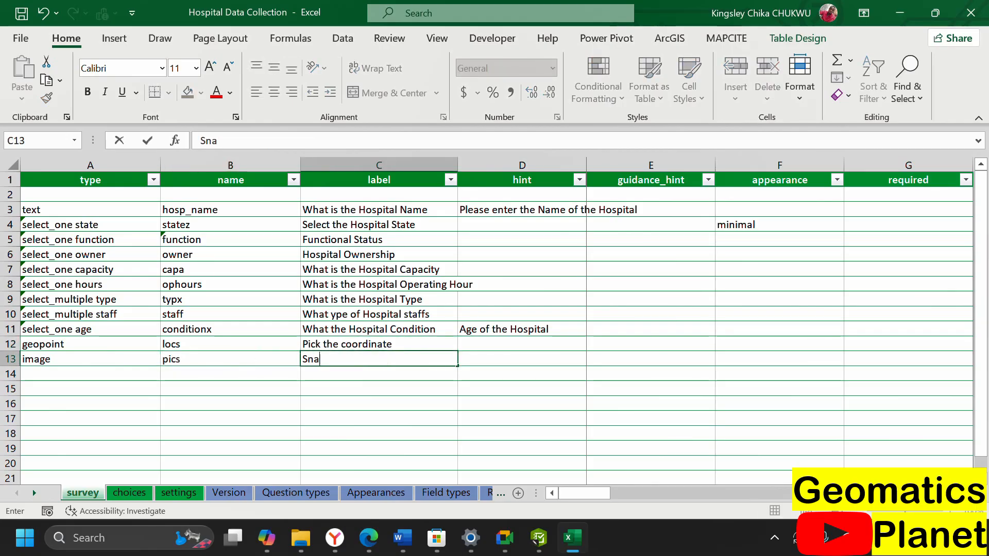
type("mp the")
key("BackSpace")
key("BackSpace")
key("BackSpace")
key("BackSpace")
type("spital")
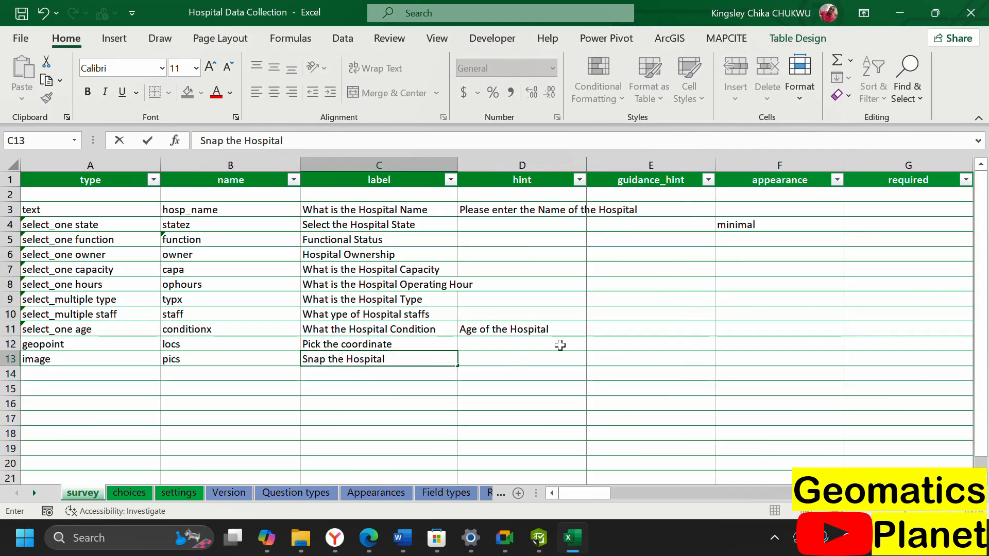
left_click(530, 345)
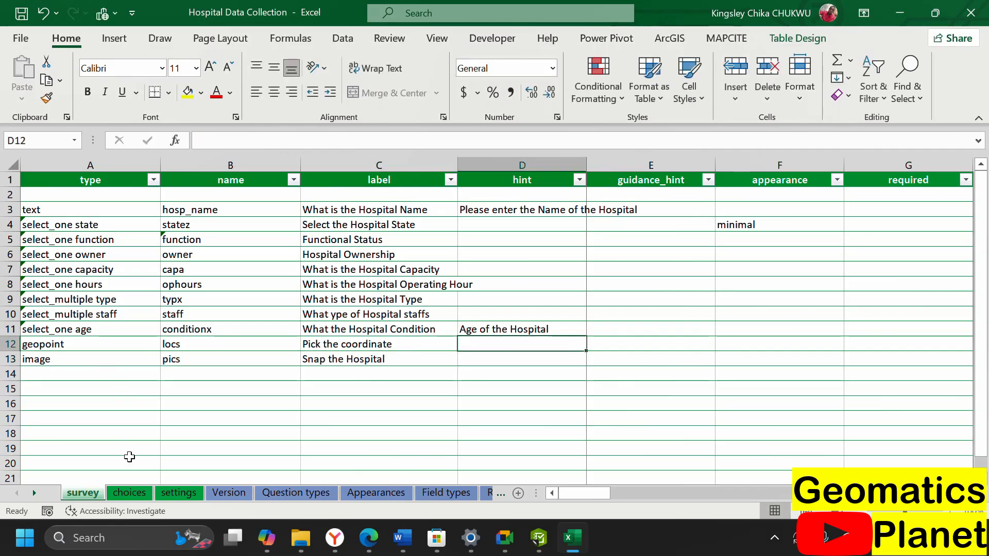
- Switch to ArcGIS Survey123 Connect, place it side by side with the Excel workbook, and save the workbook to refresh the survey preview
left_click(538, 538)
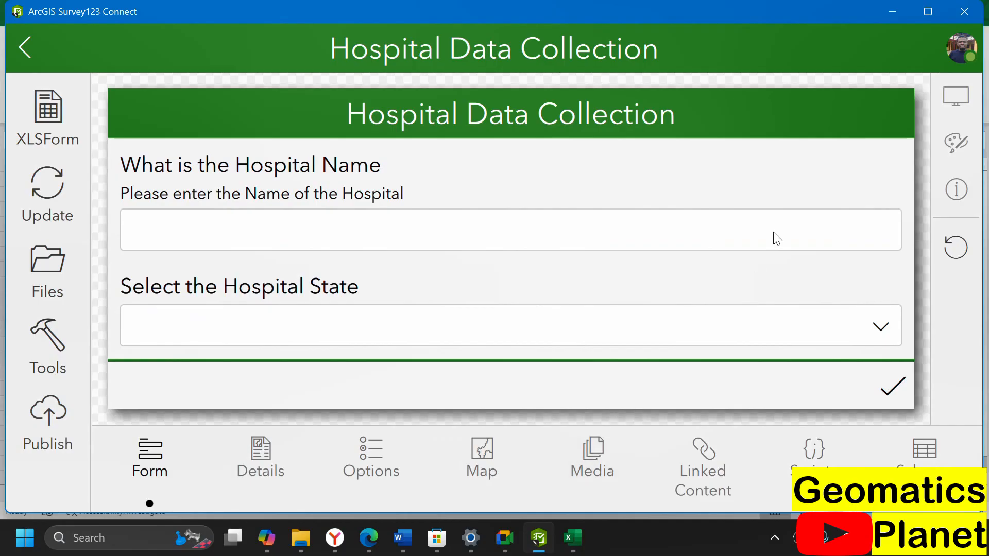
mouse_move(931, 11)
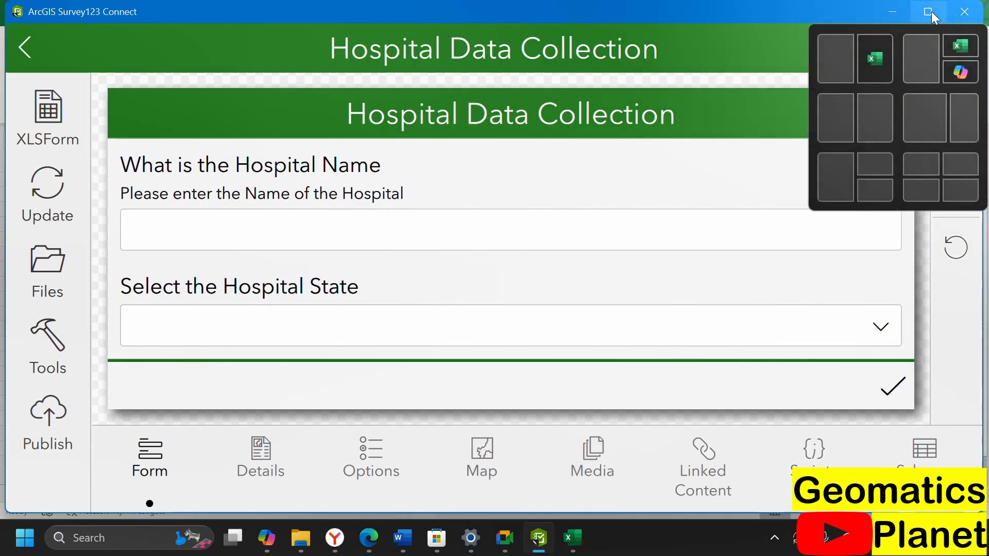
left_click(835, 57)
left_click(732, 102)
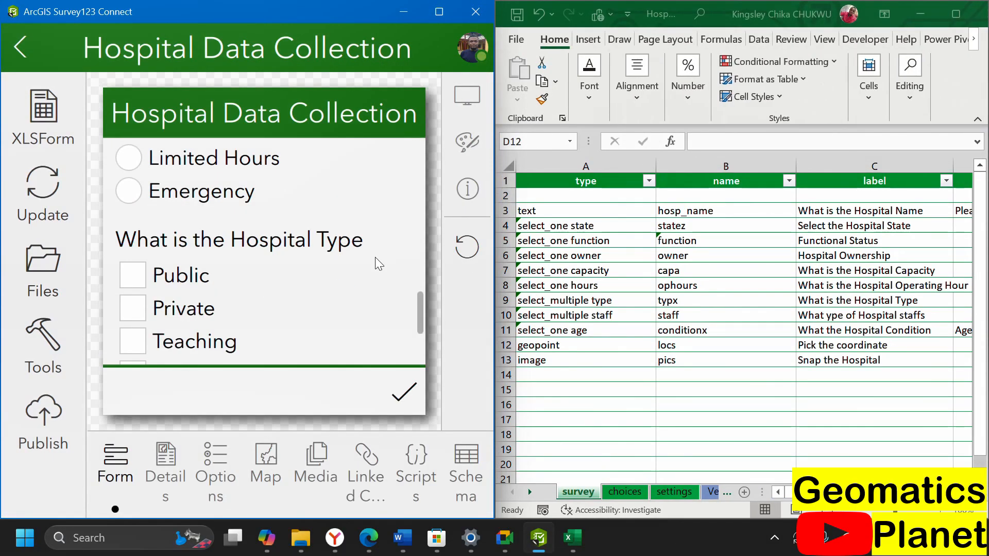
scroll(308, 242, "down", 3)
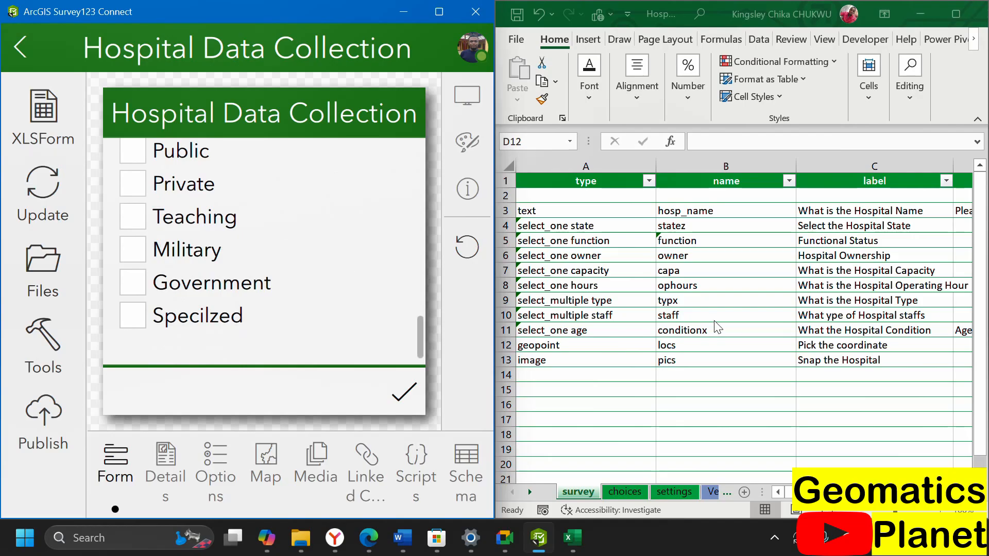
left_click(720, 396)
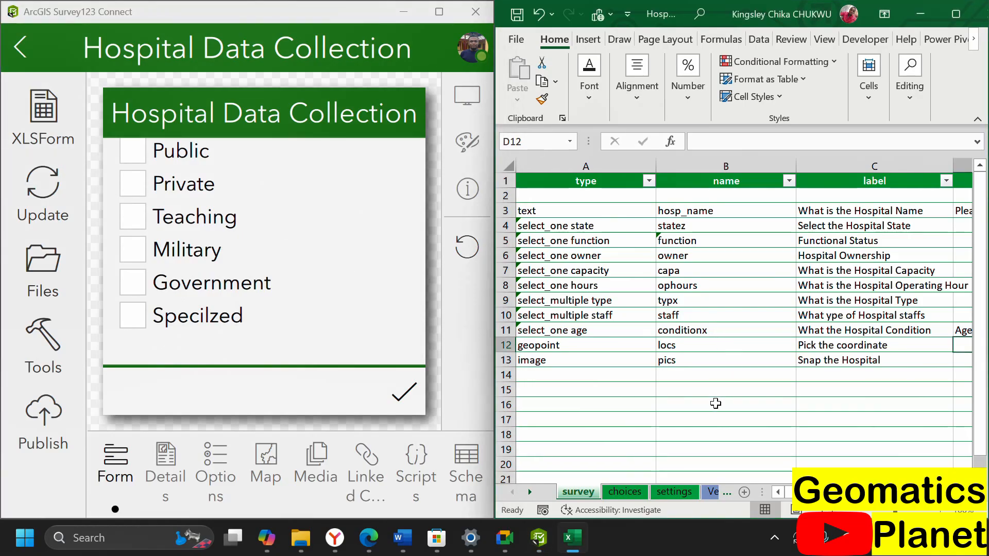
key("ctrl+s")
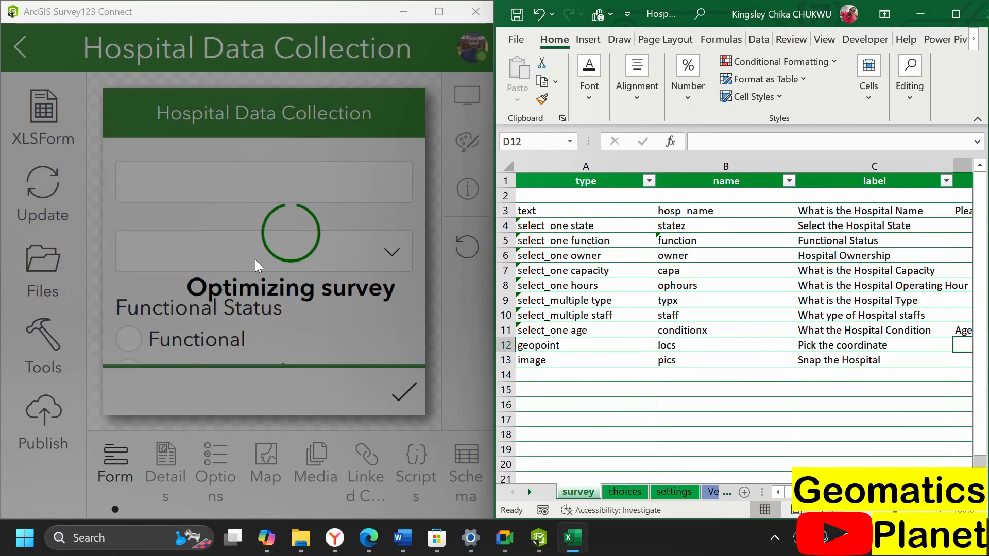
- Review the refreshed form preview, checking the hospital condition, coordinate map and hospital photo questions
scroll(262, 278, "down", 15)
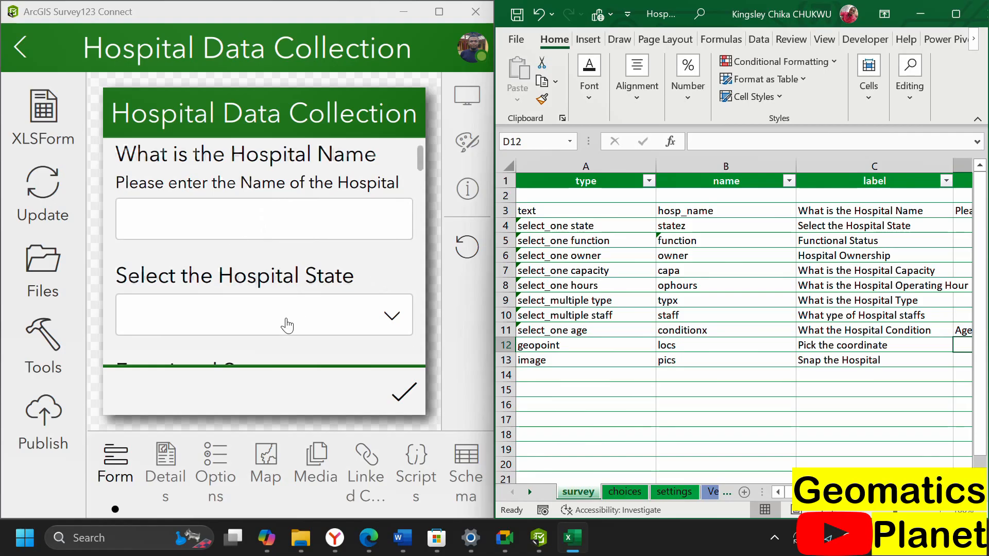
scroll(323, 279, "up", 6)
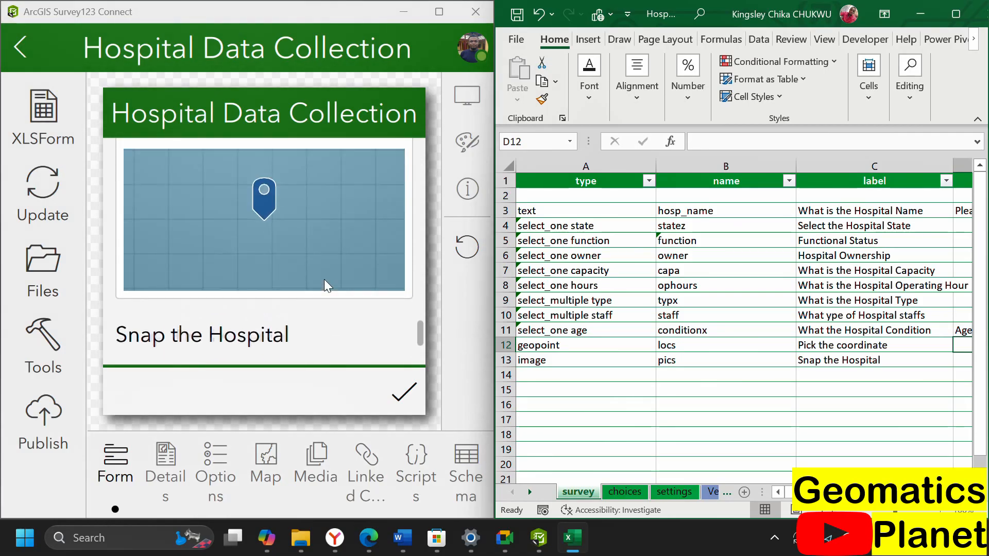
scroll(355, 188, "down", 4)
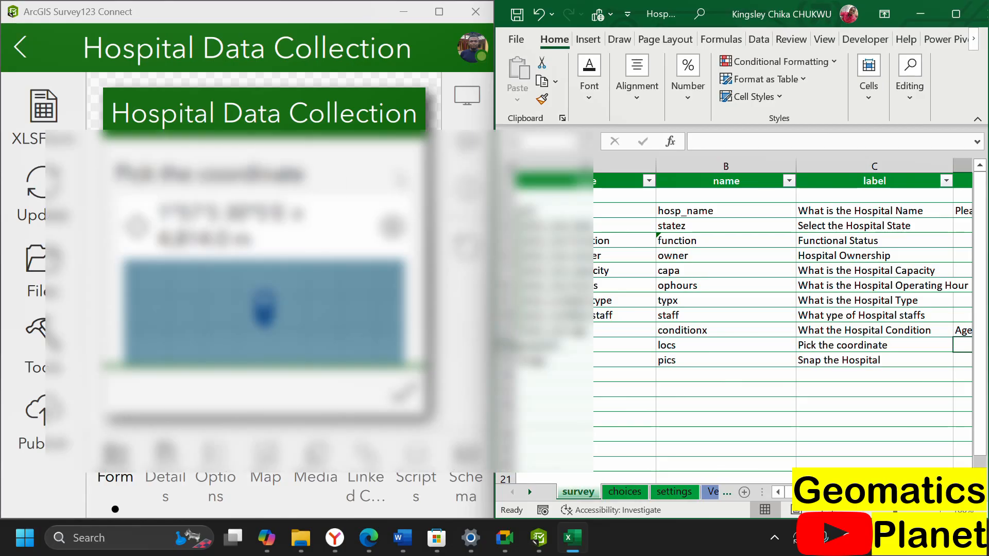
scroll(352, 224, "down", 3)
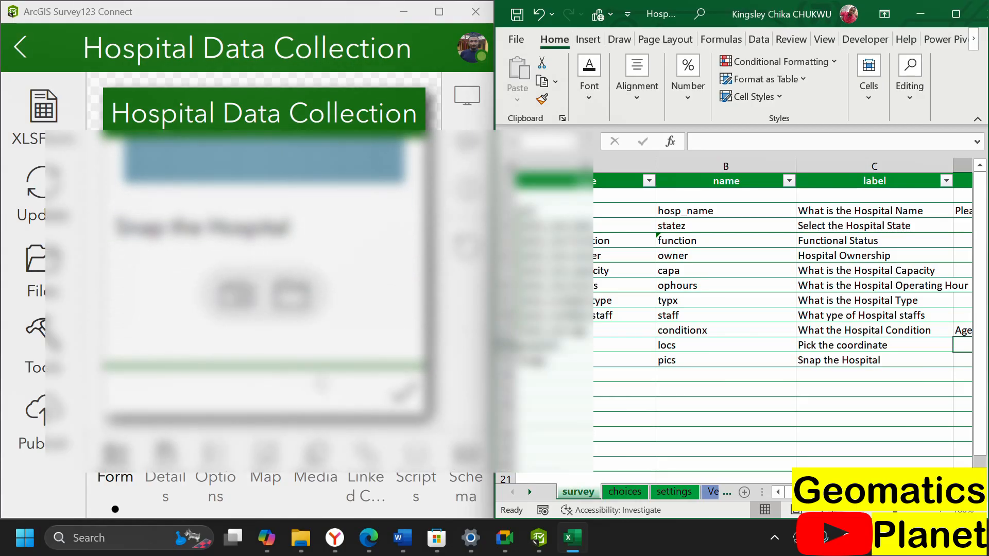
scroll(335, 260, "up", 4)
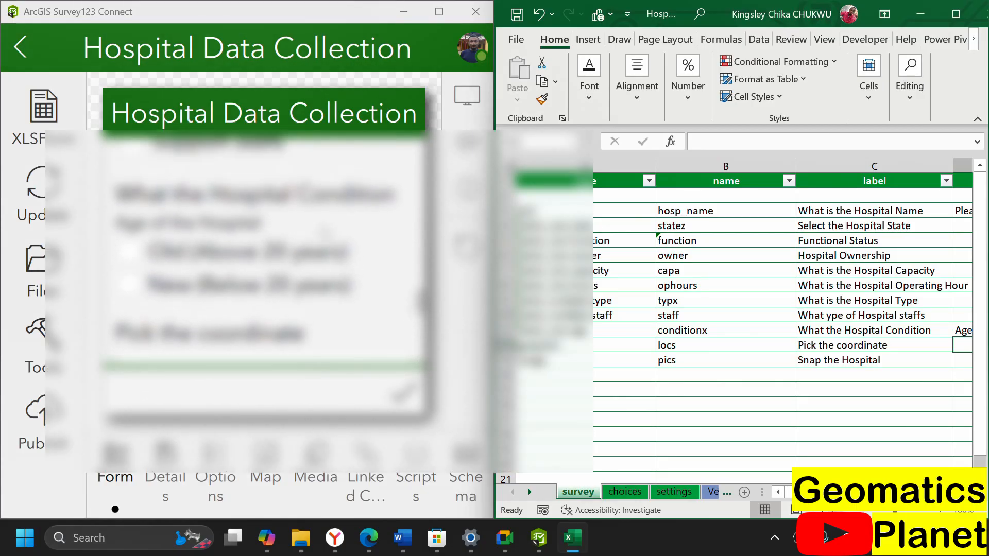
scroll(325, 230, "down", 3)
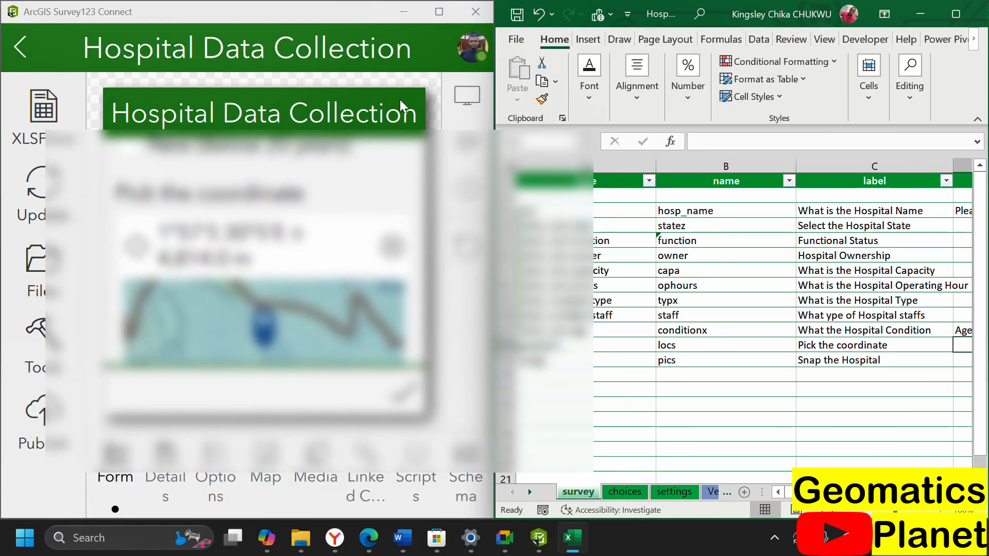
scroll(298, 276, "down", 5)
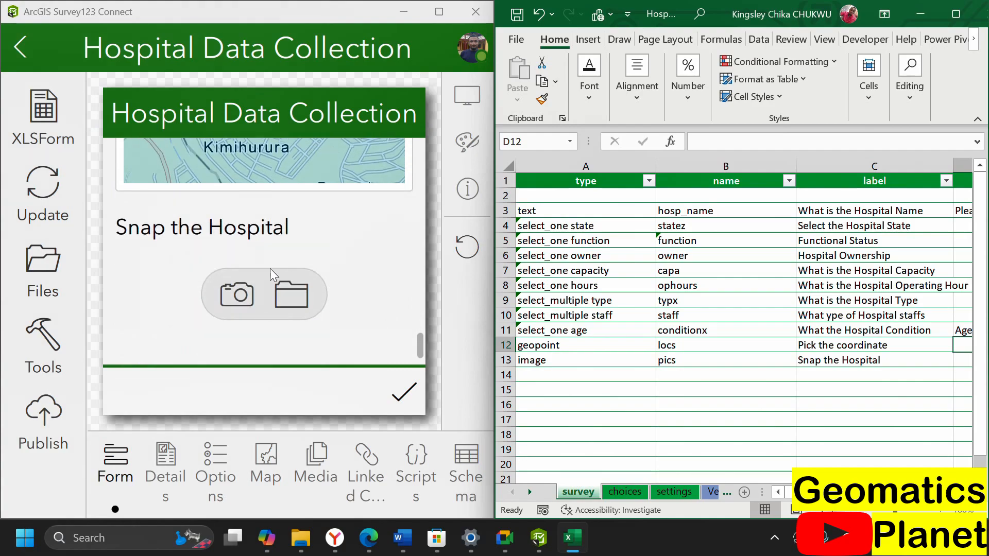
scroll(220, 218, "up", 10)
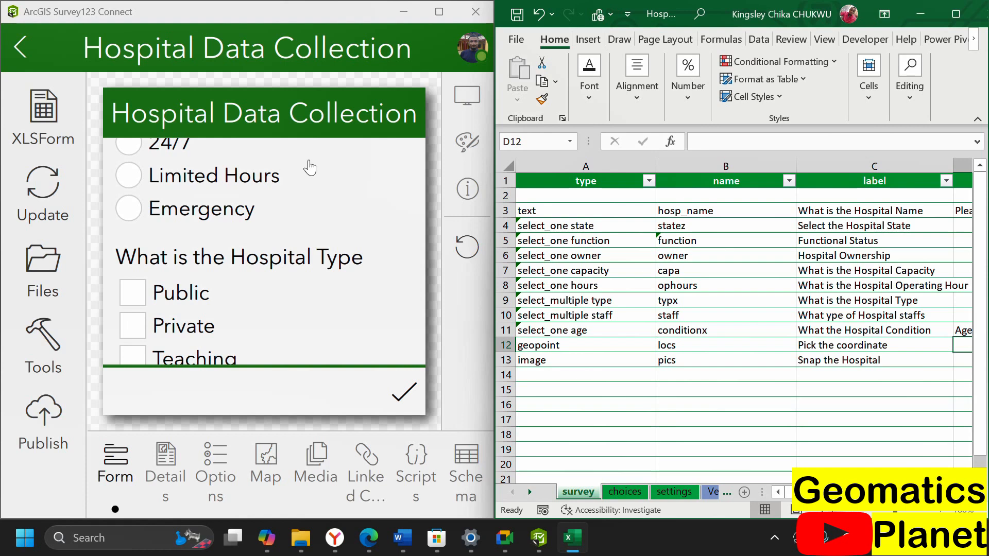
- Maximize the Survey123 Connect window and look through the survey's tools, options and map settings
left_click(731, 416)
left_click(439, 11)
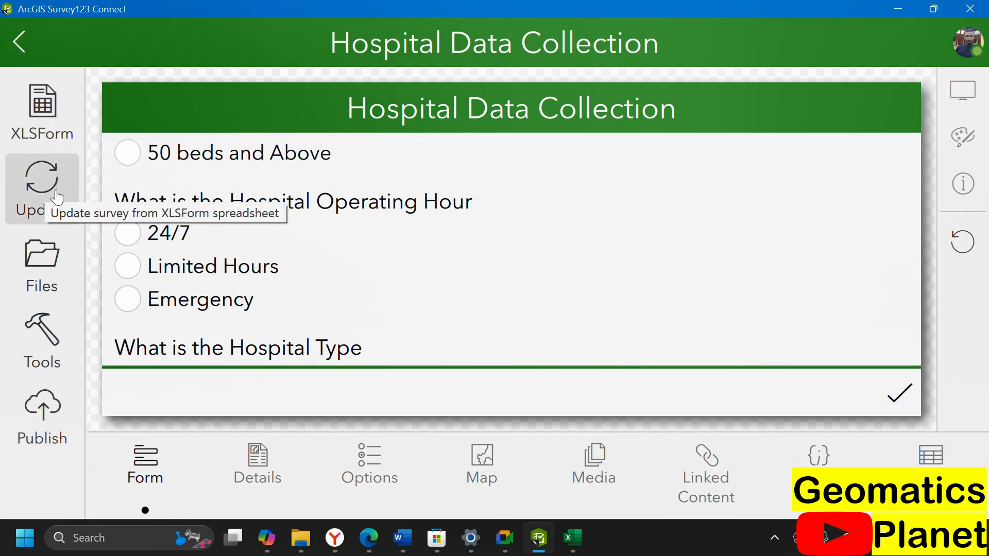
left_click(59, 336)
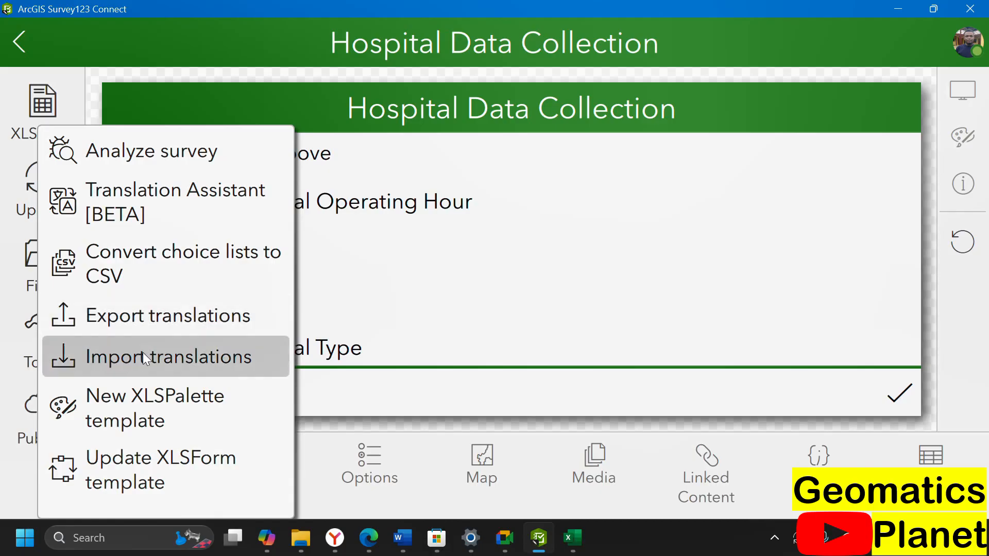
left_click(372, 507)
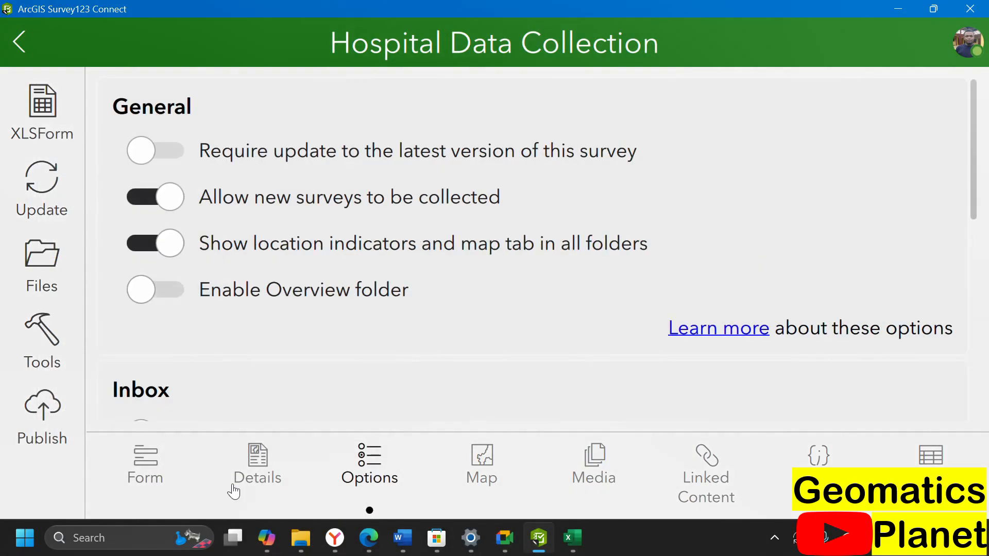
left_click(51, 423)
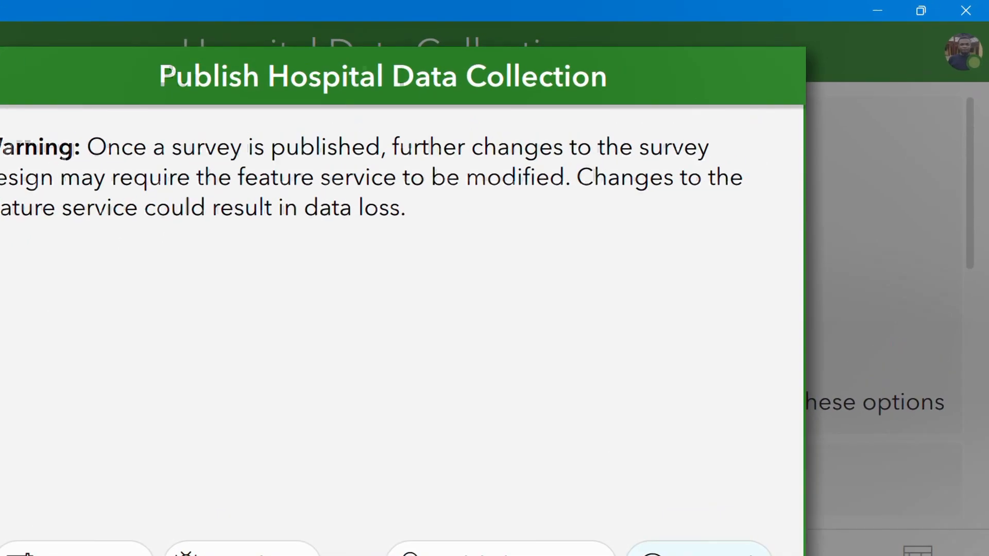
left_click(731, 466)
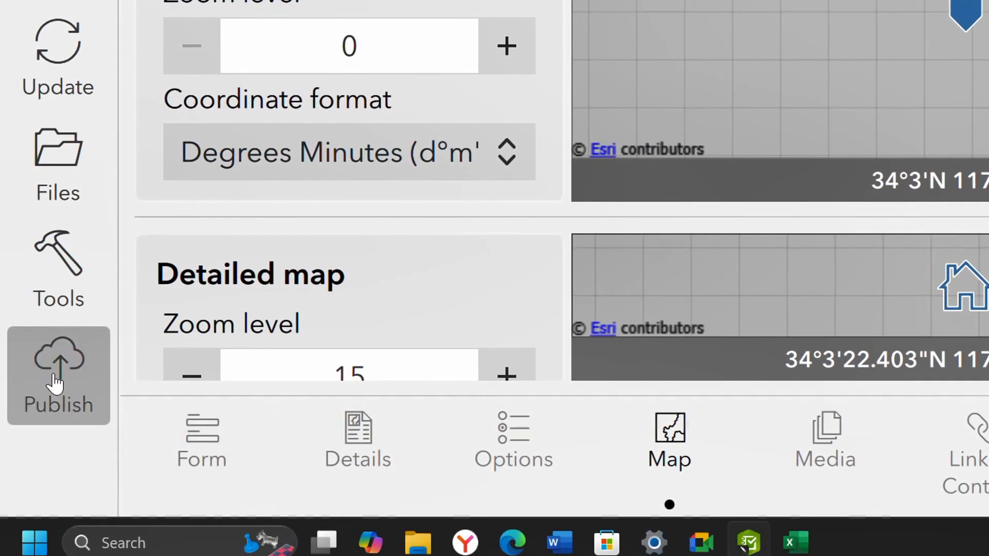
- Publish the Hospital Data Collection survey and close the publishing report once it completes
left_click(56, 383)
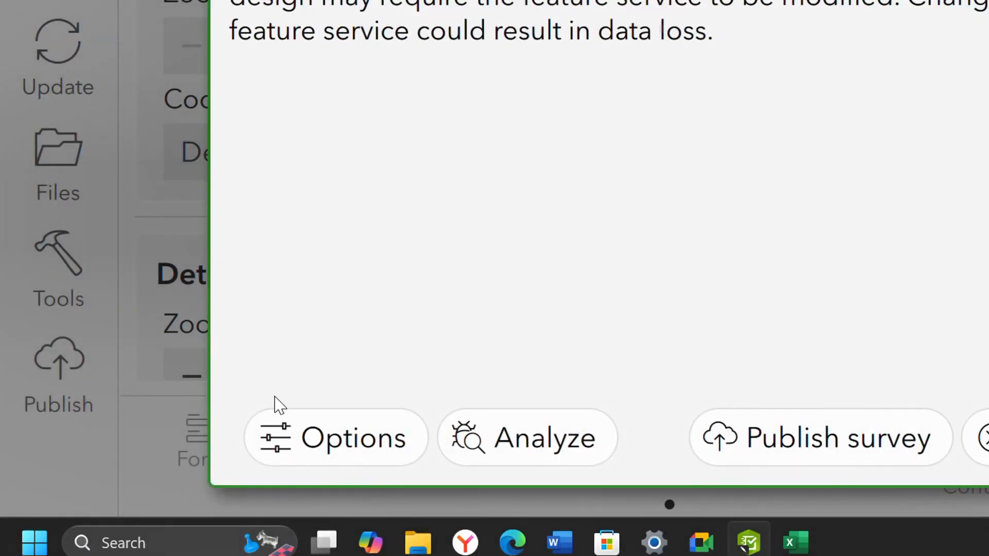
left_click(774, 448)
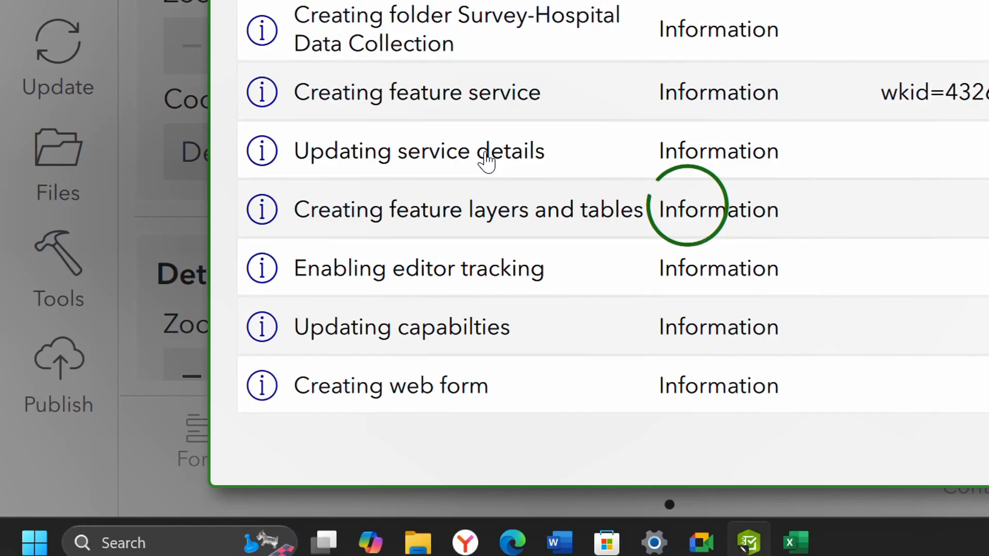
scroll(502, 178, "down", 1)
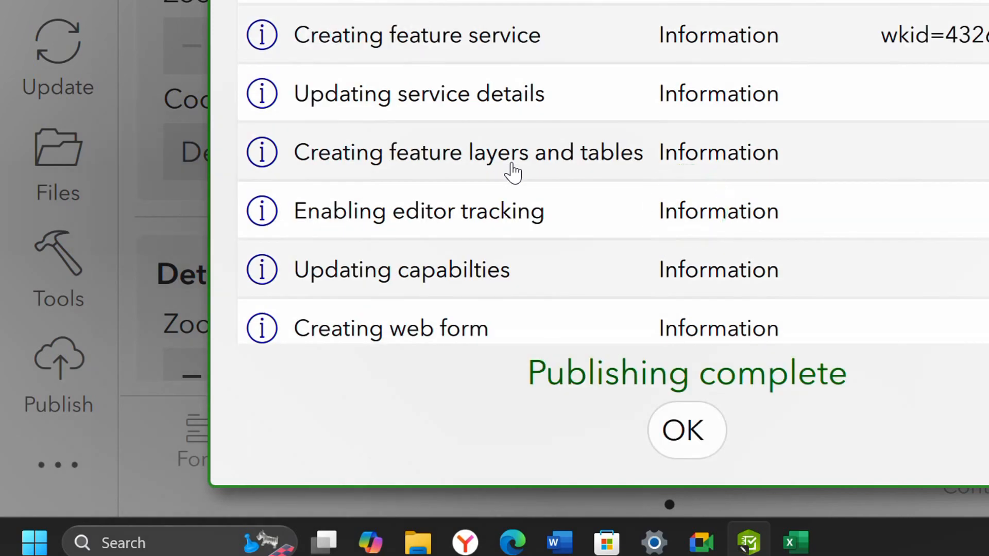
left_click(685, 430)
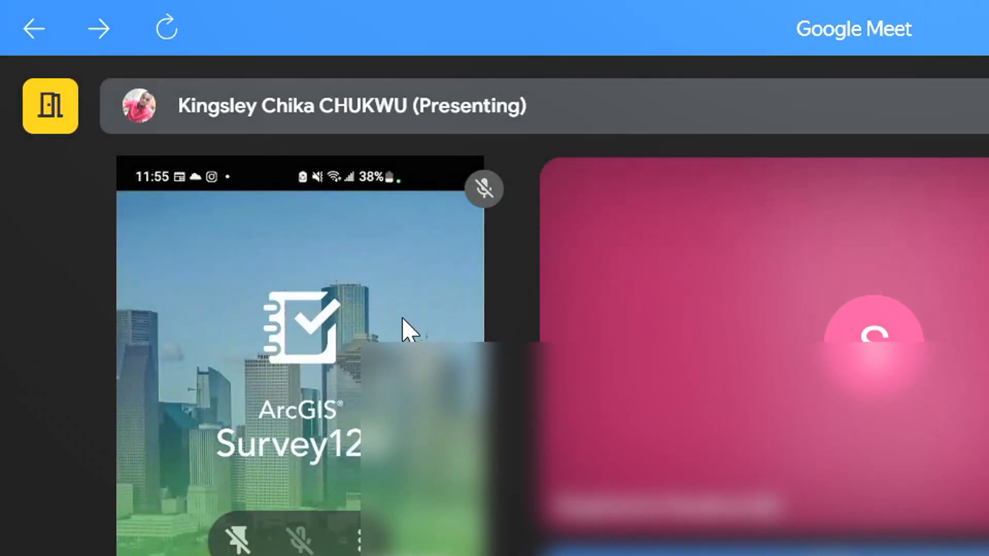
mouse_move(299, 540)
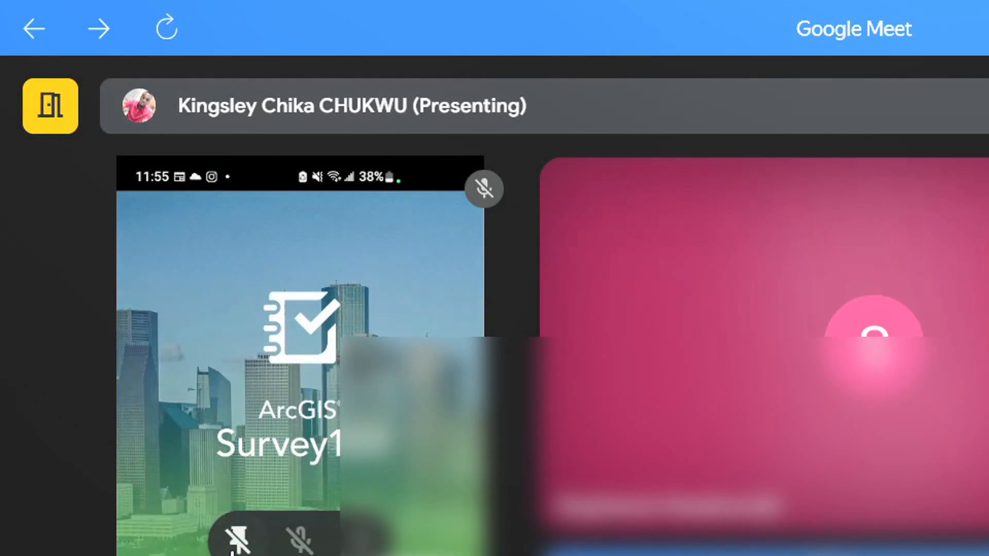
left_click(298, 542)
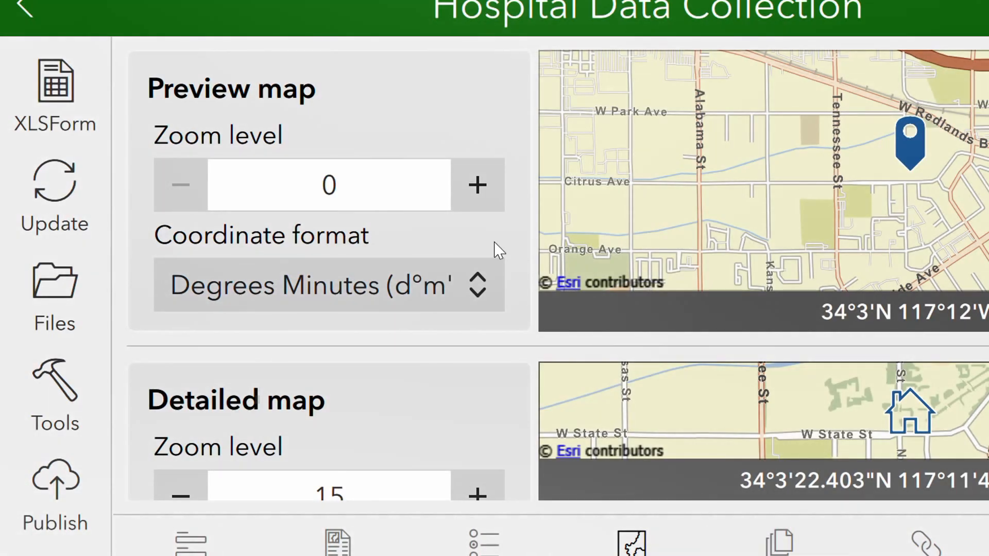
left_click(62, 514)
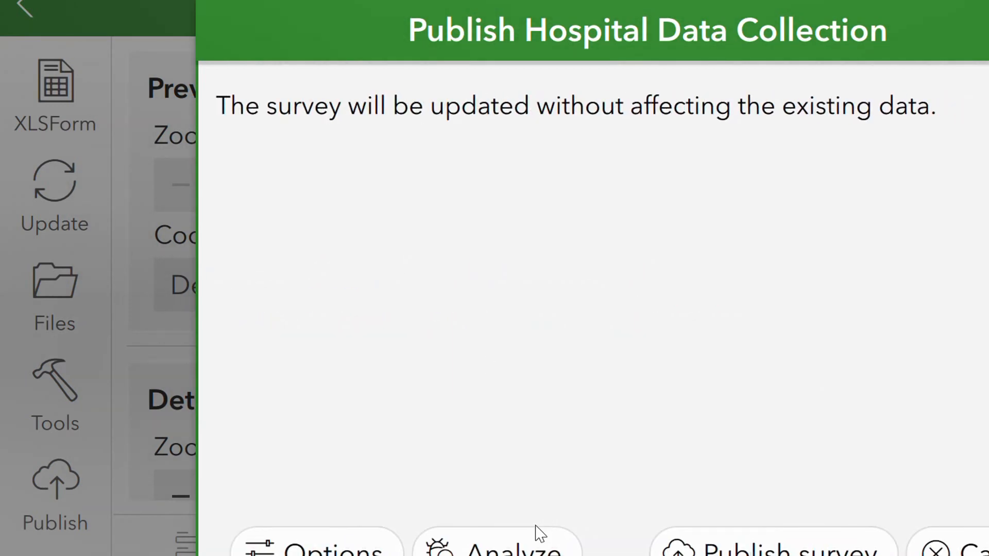
left_click(972, 551)
left_click(49, 407)
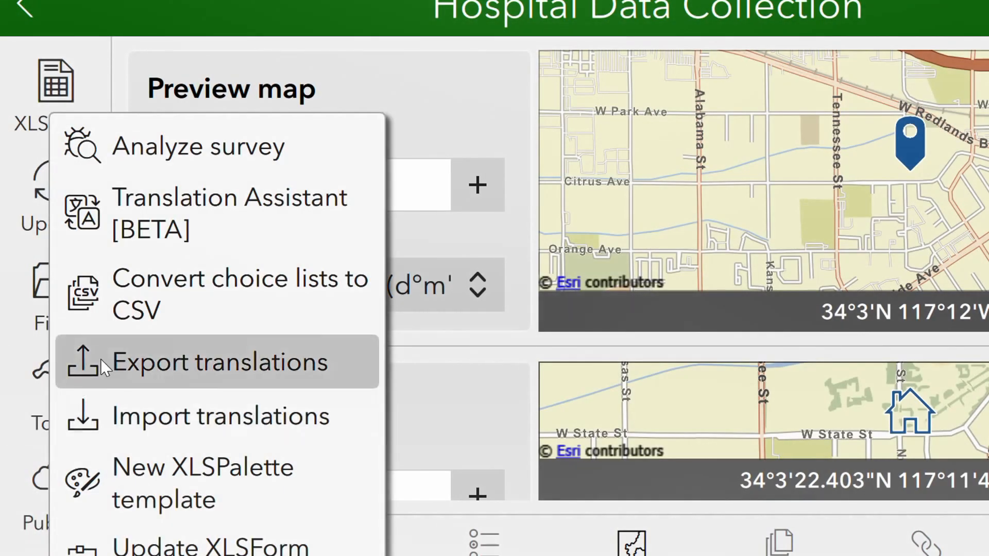
left_click(401, 17)
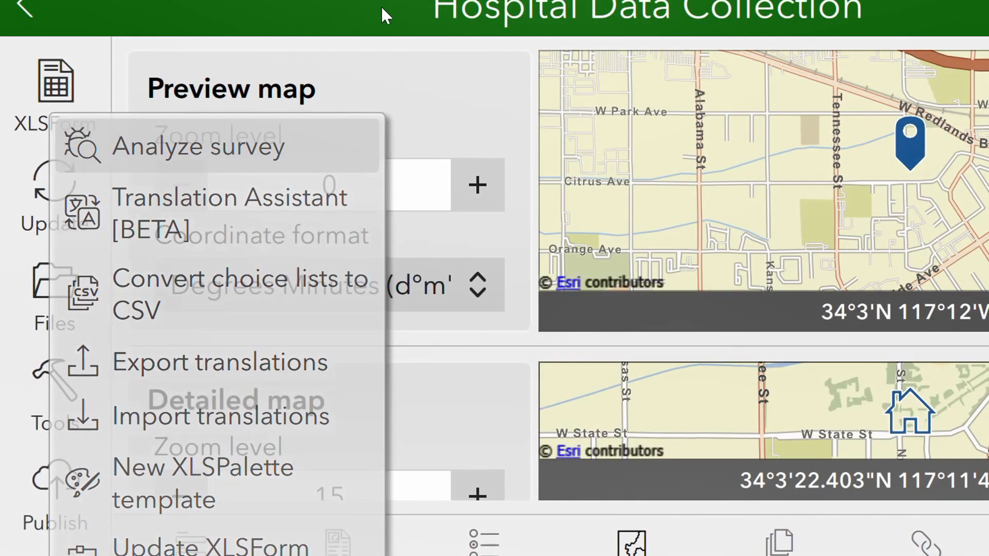
- Return to the survey designs gallery, check the Hospital Data Collection survey's available actions, and reopen the survey
left_click(20, 15)
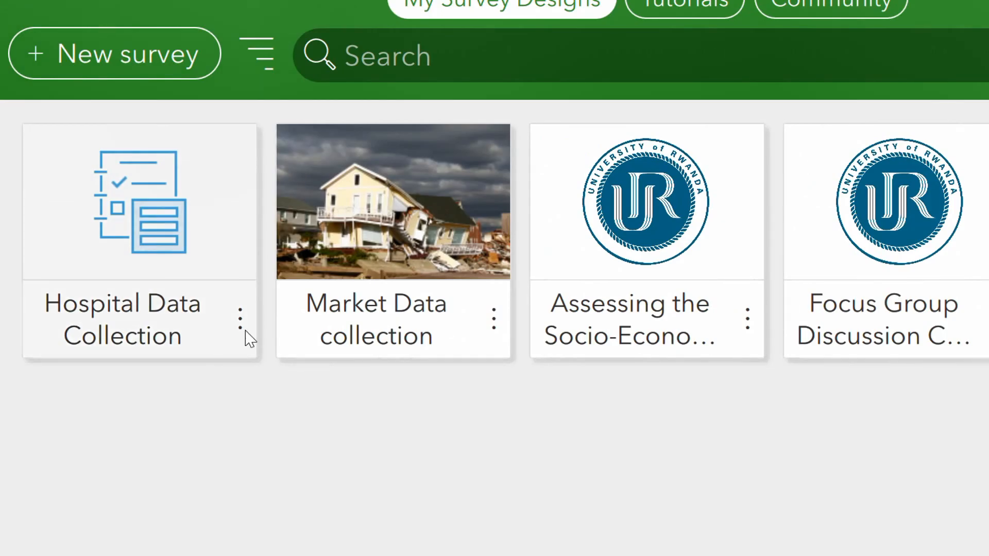
left_click(242, 327)
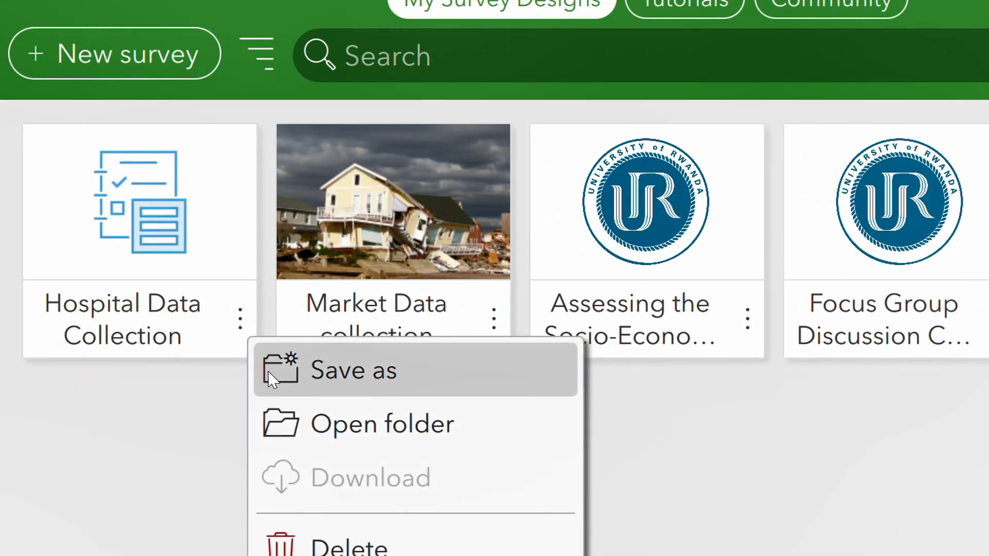
left_click(140, 256)
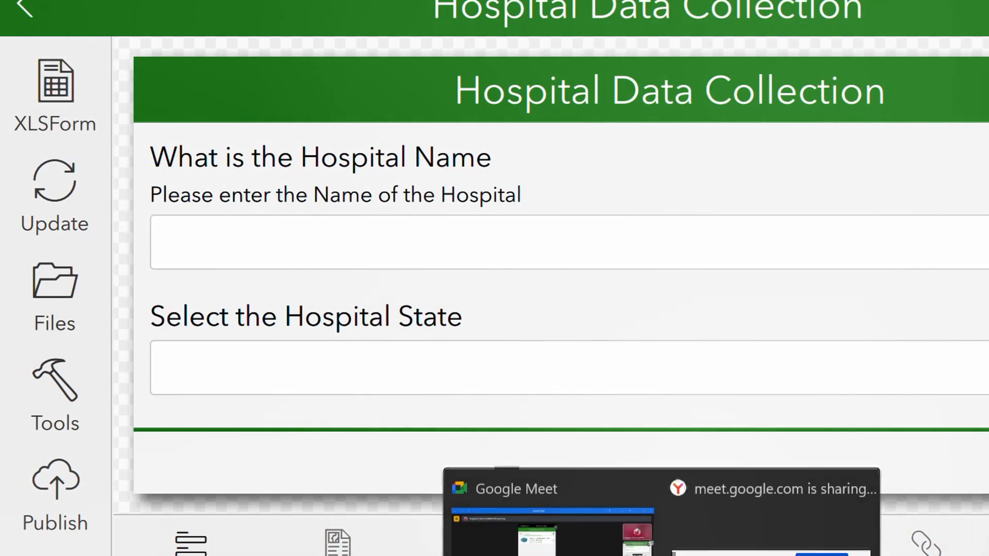
- Switch to the Google Meet window with the shared phone screen and set the hospital state to Kogi in the mobile form
left_click(552, 512)
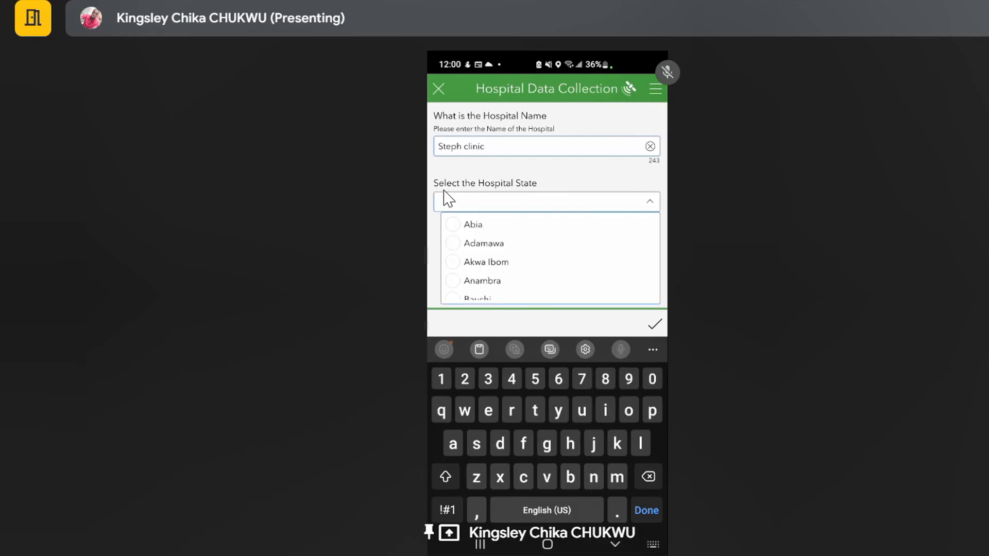
scroll(550, 258, "down", 5)
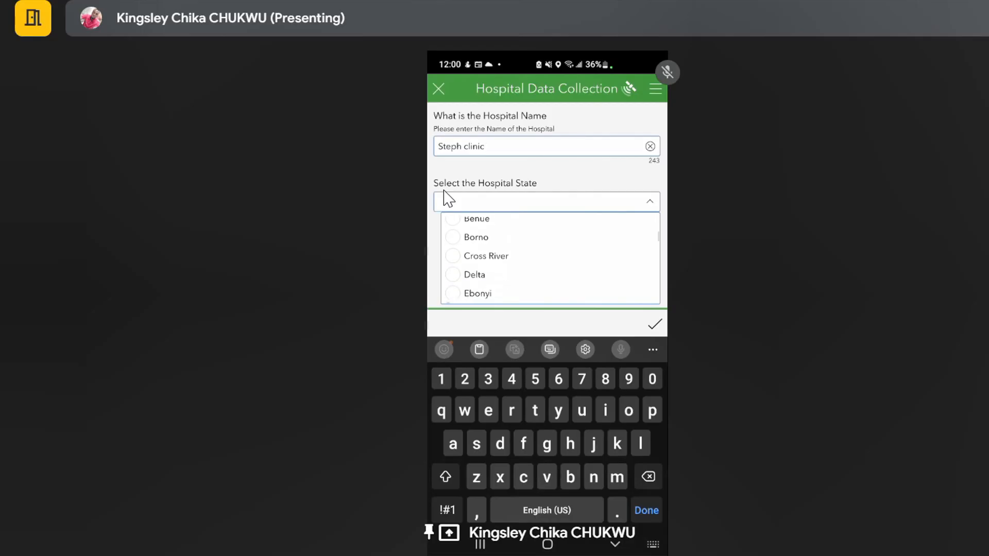
scroll(550, 258, "down", 3)
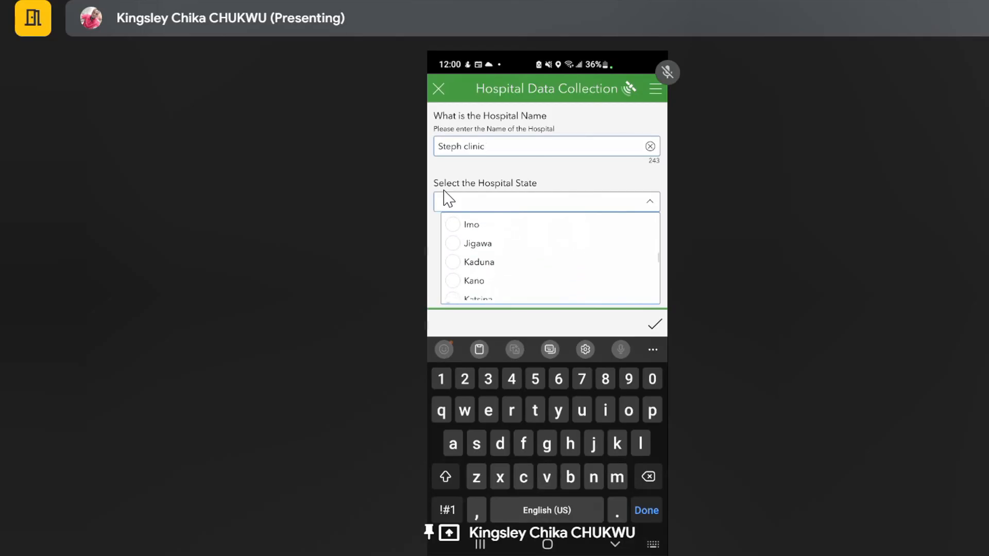
scroll(550, 257, "down", 2)
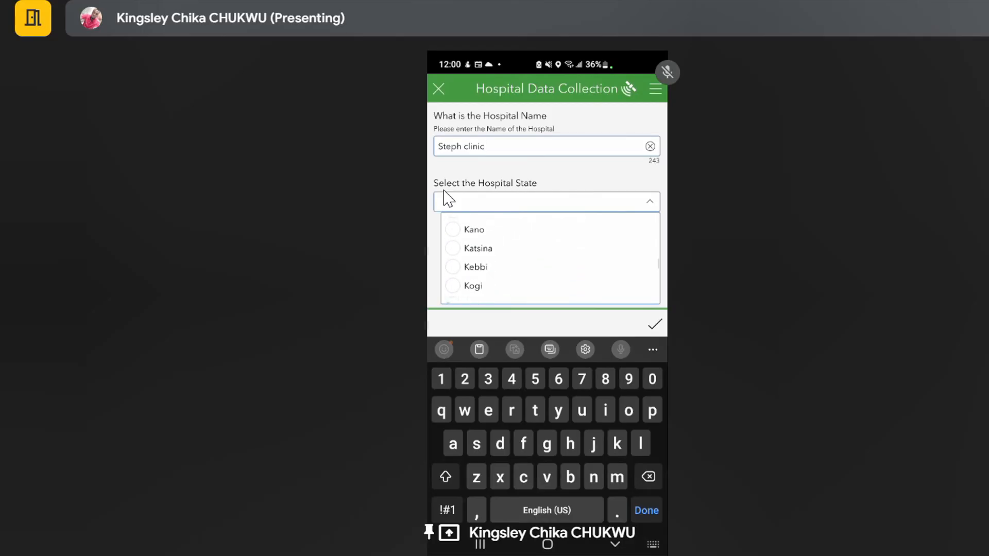
left_click(477, 269)
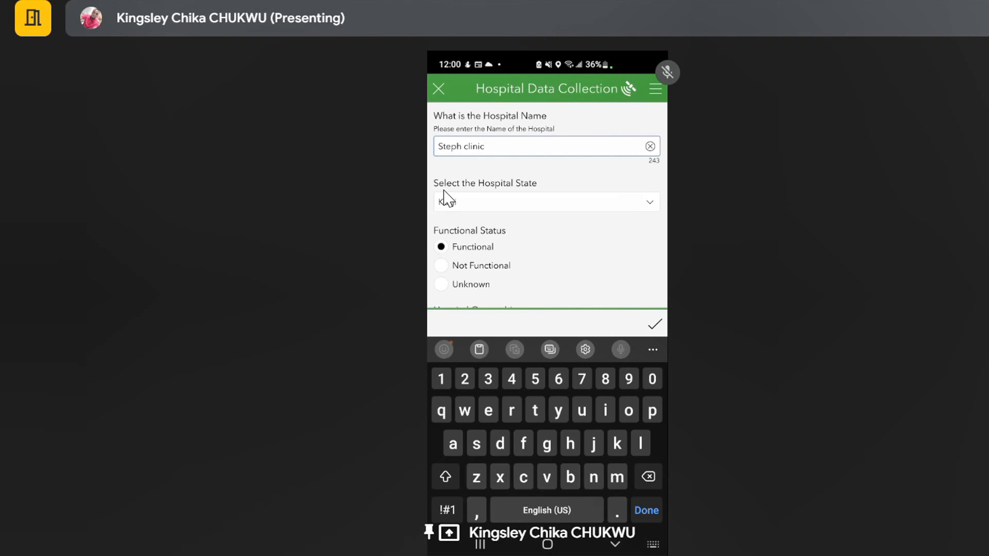
- Answer the mobile form with functional status Functional, ownership Private, capacity 50 beds and Above, and operating hour 24/7
scroll(444, 199, "down", 3)
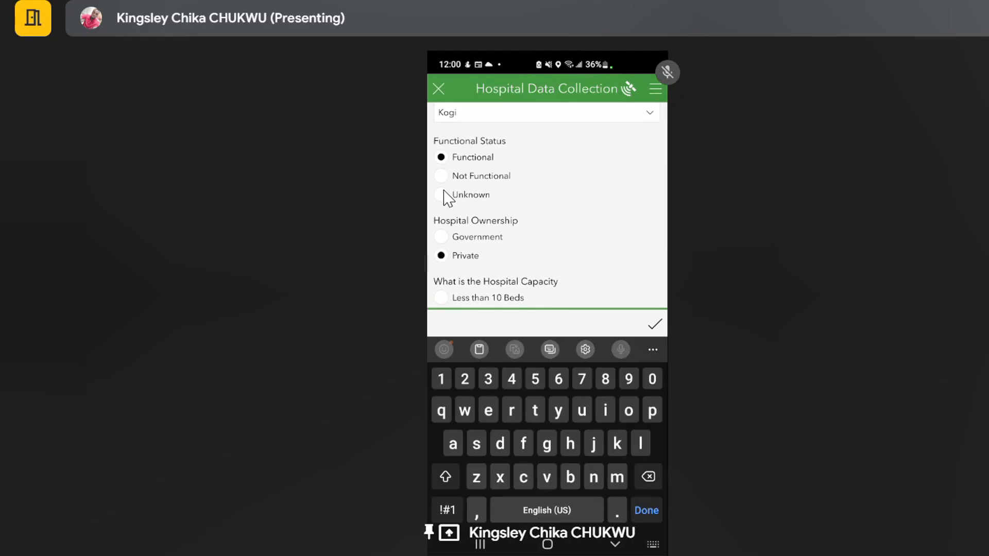
scroll(444, 198, "down", 3)
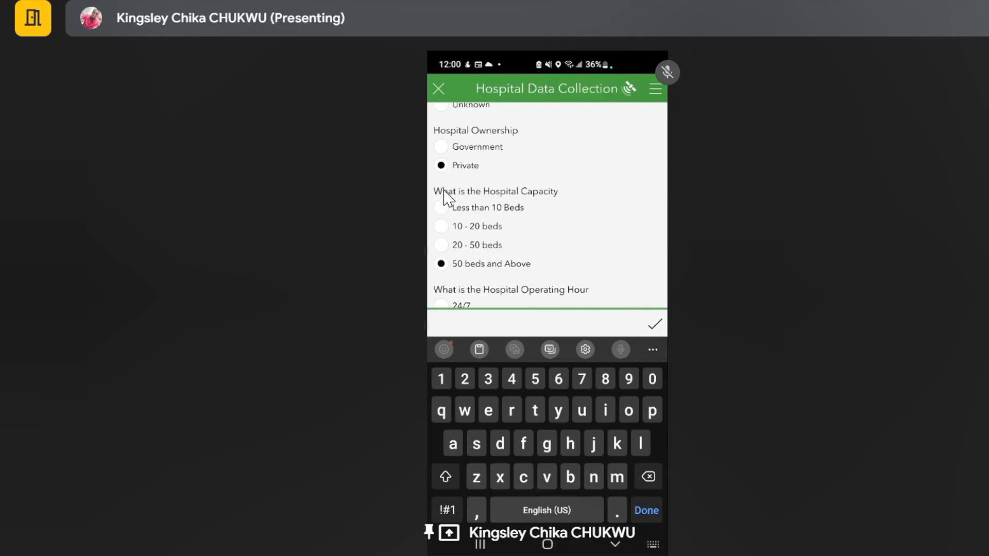
scroll(443, 198, "down", 4)
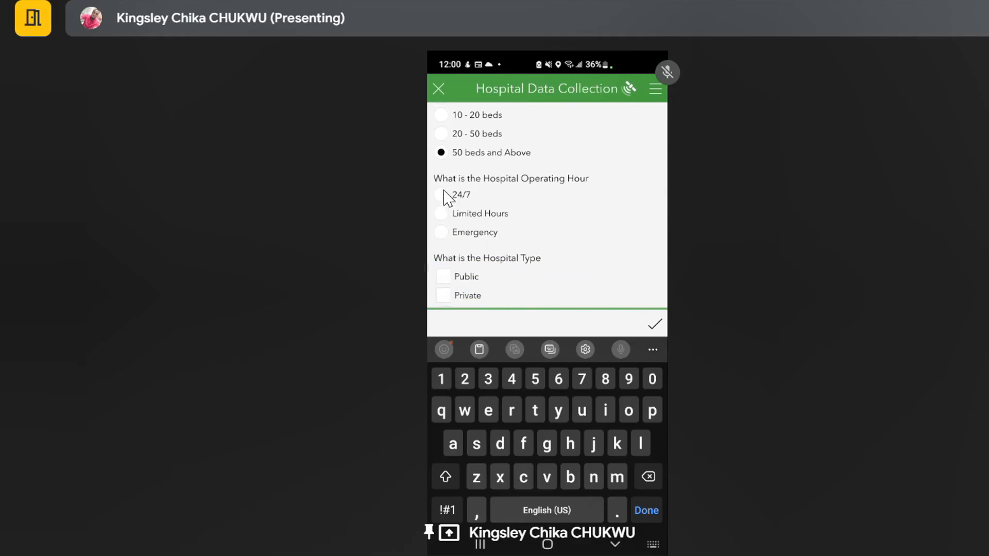
left_click(442, 195)
scroll(443, 189, "down", 2)
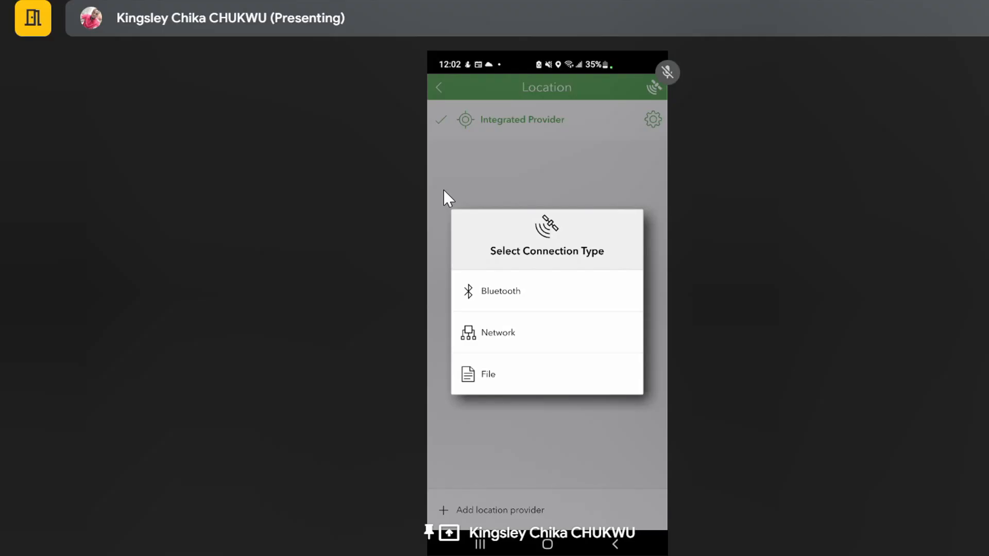
- Go back through Google Meet and switch to the ArcGIS Survey123 Connect window
left_click(444, 192)
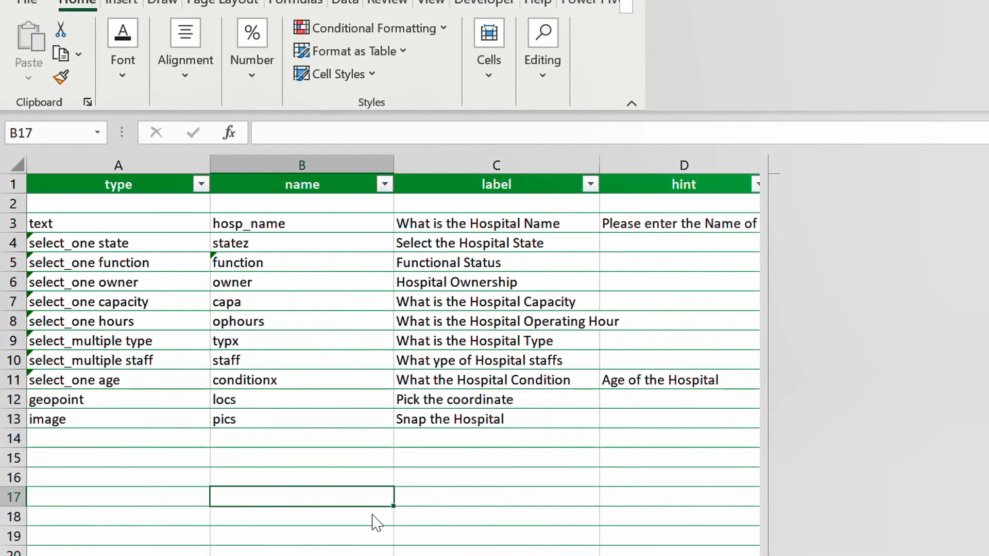
mouse_move(617, 555)
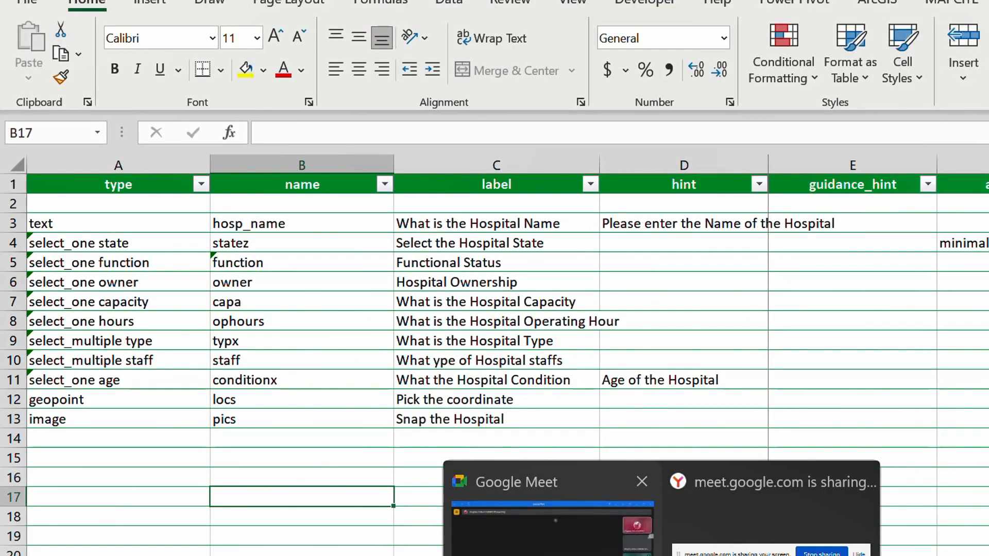
left_click(633, 518)
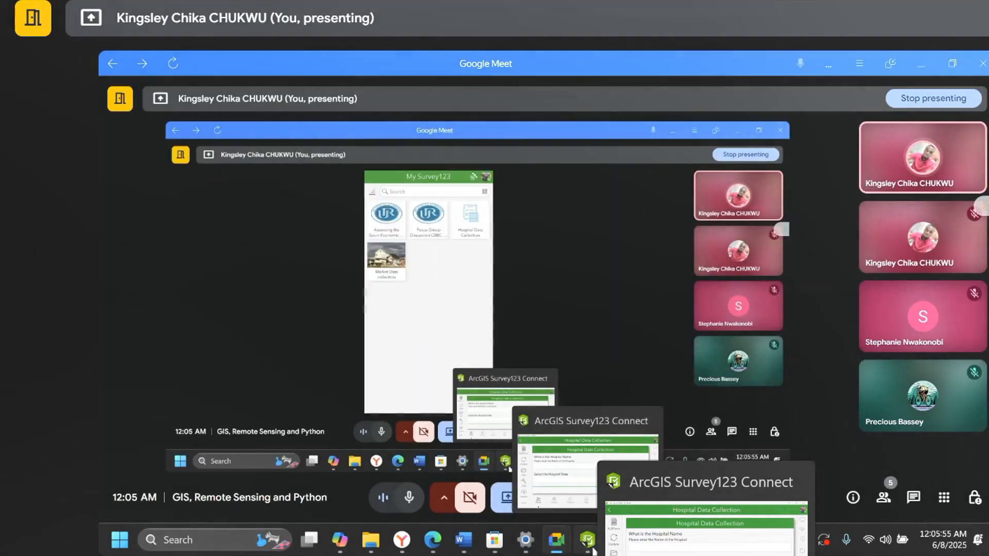
left_click(591, 549)
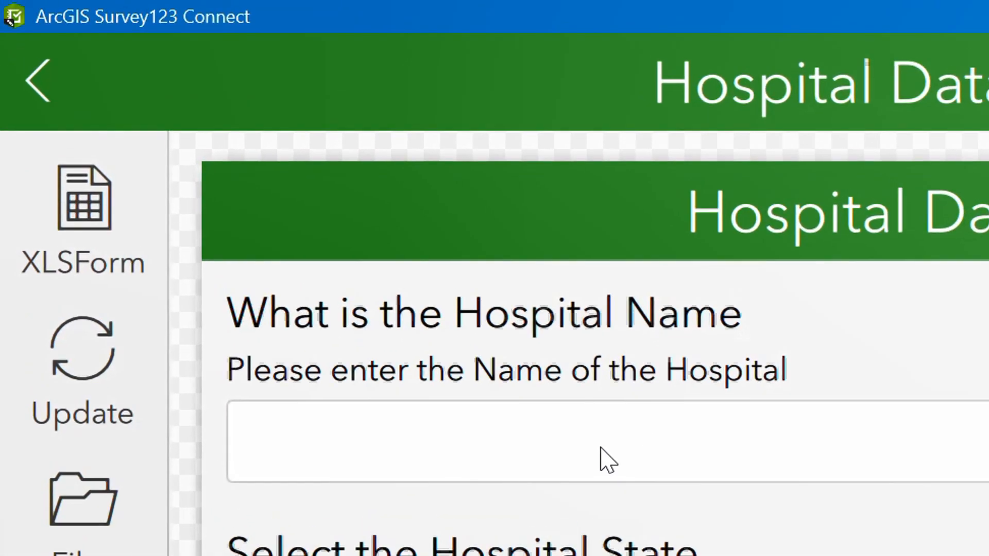
- Check the coordinate map and hospital photo questions in the form preview, and reopen the survey from My Survey Designs
scroll(607, 411, "down", 15)
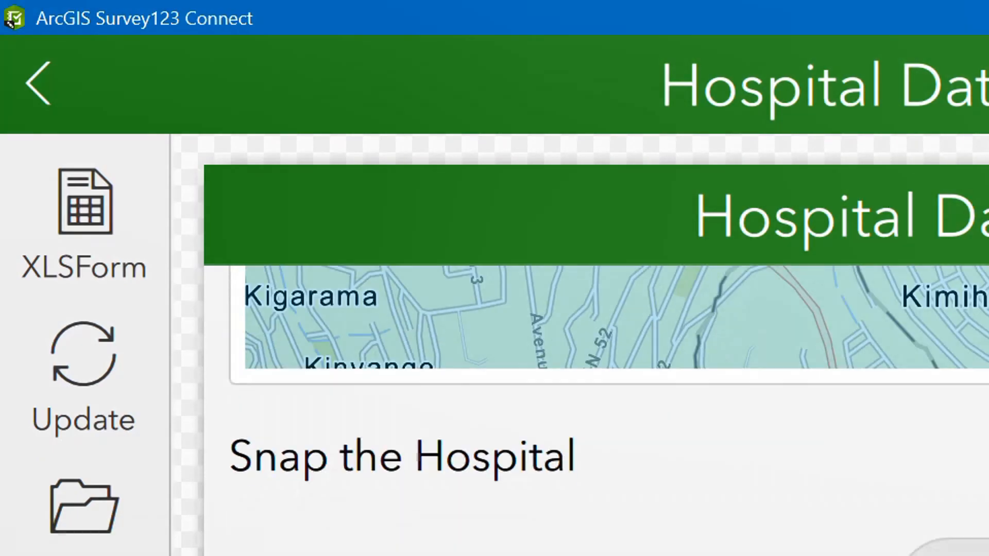
scroll(608, 412, "up", 2)
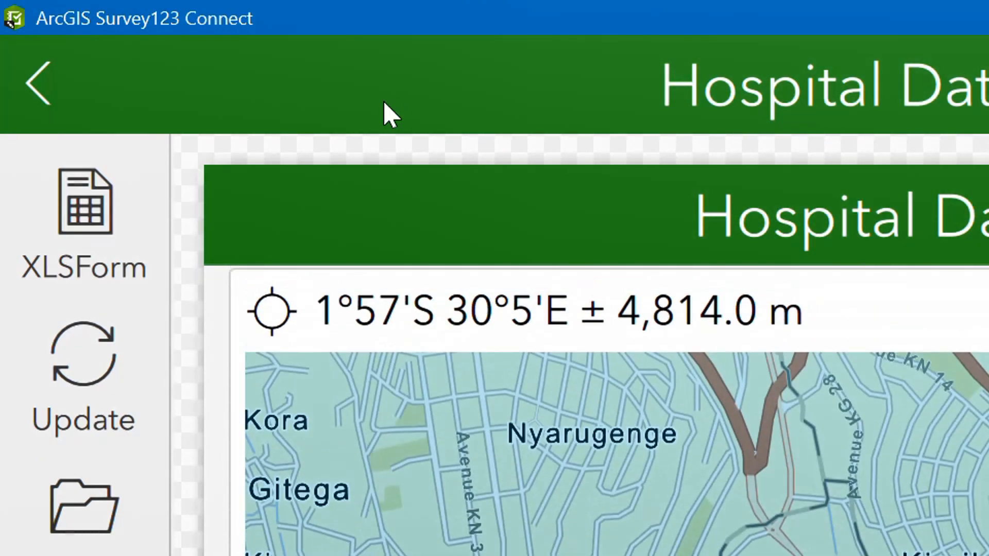
left_click(56, 99)
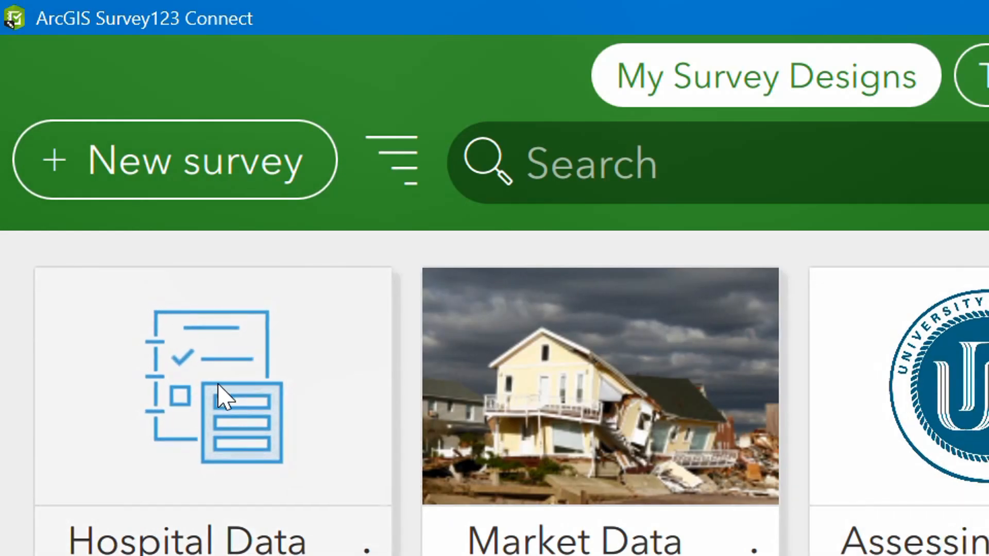
left_click(417, 384)
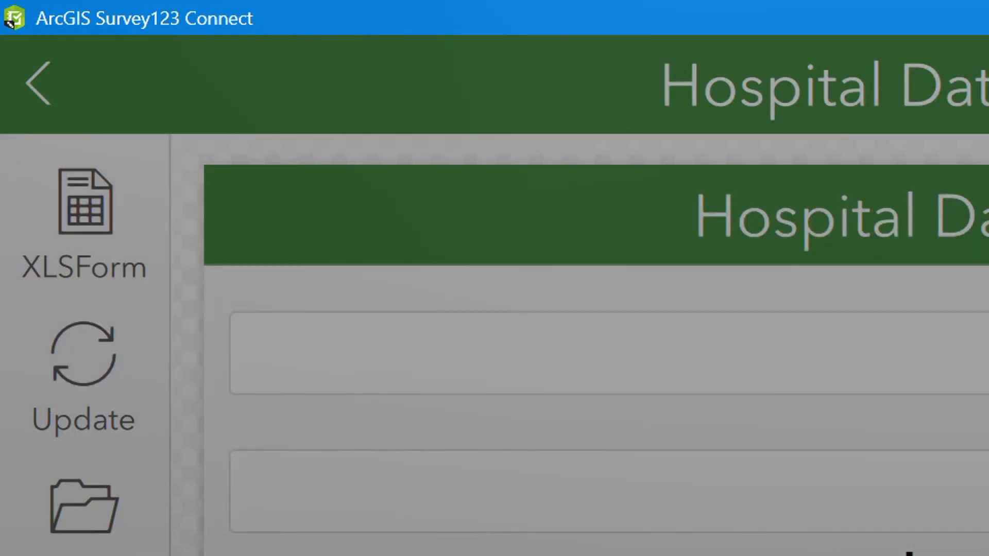
- Review all questions in the reopened form preview and validate the blank form, dismissing the validation message
scroll(592, 412, "down", 20)
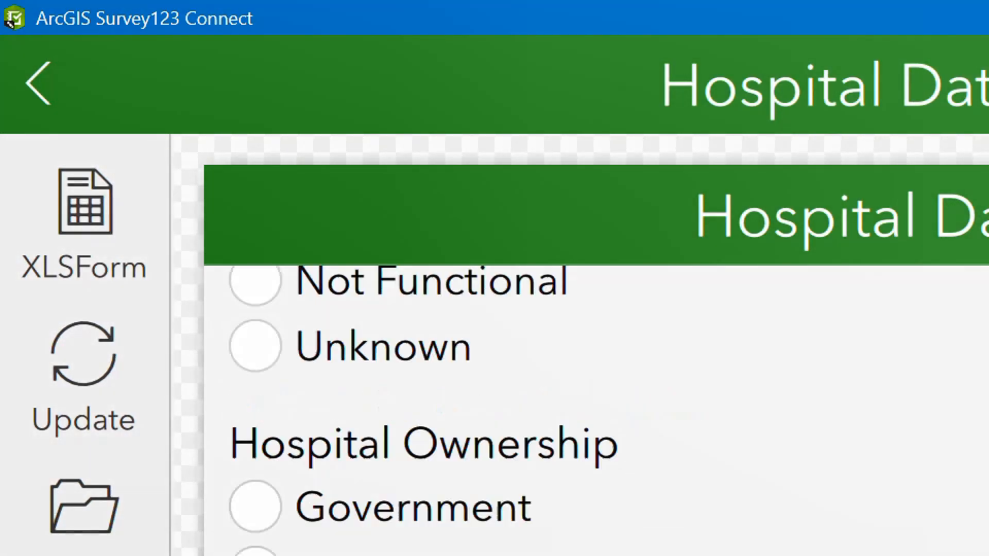
scroll(592, 412, "down", 15)
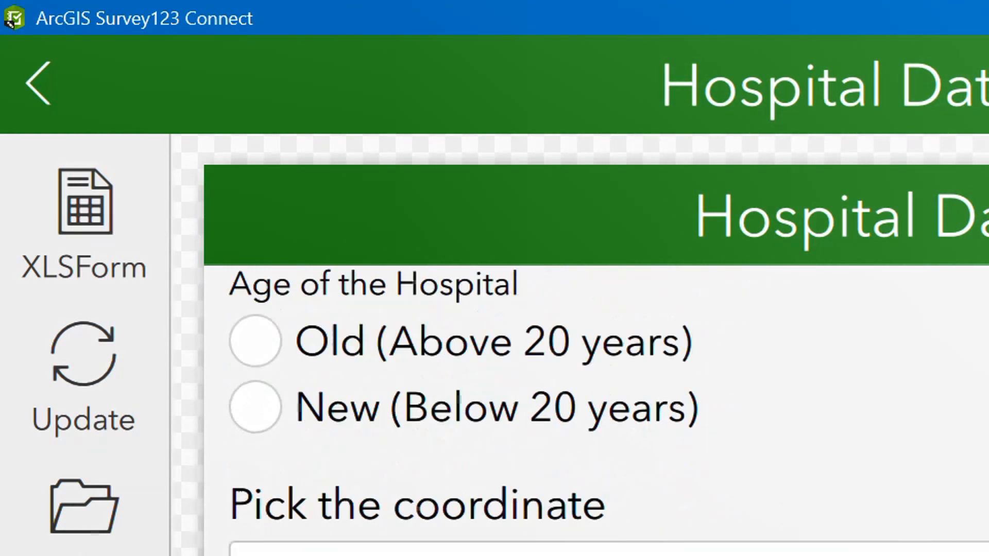
scroll(593, 412, "up", 12)
scroll(592, 412, "up", 15)
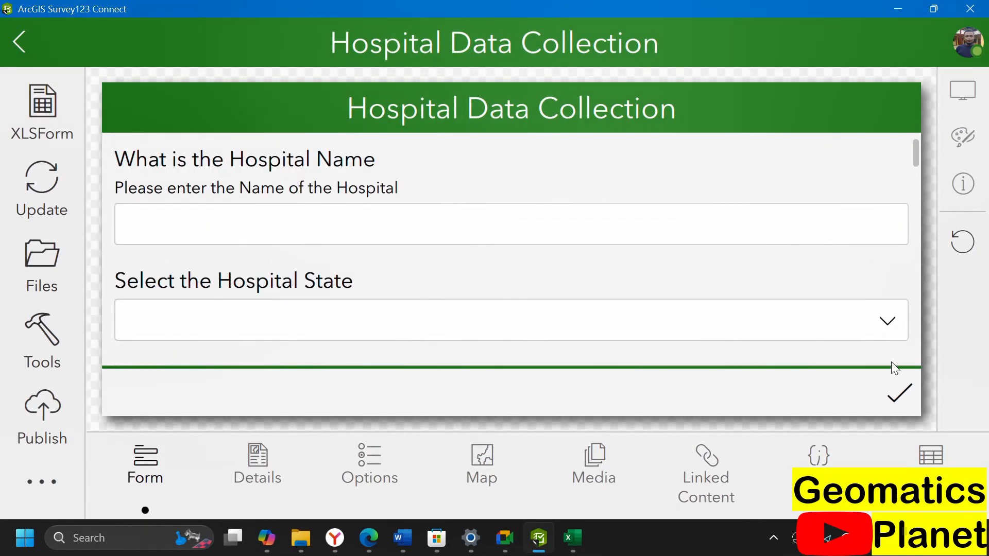
left_click(899, 393)
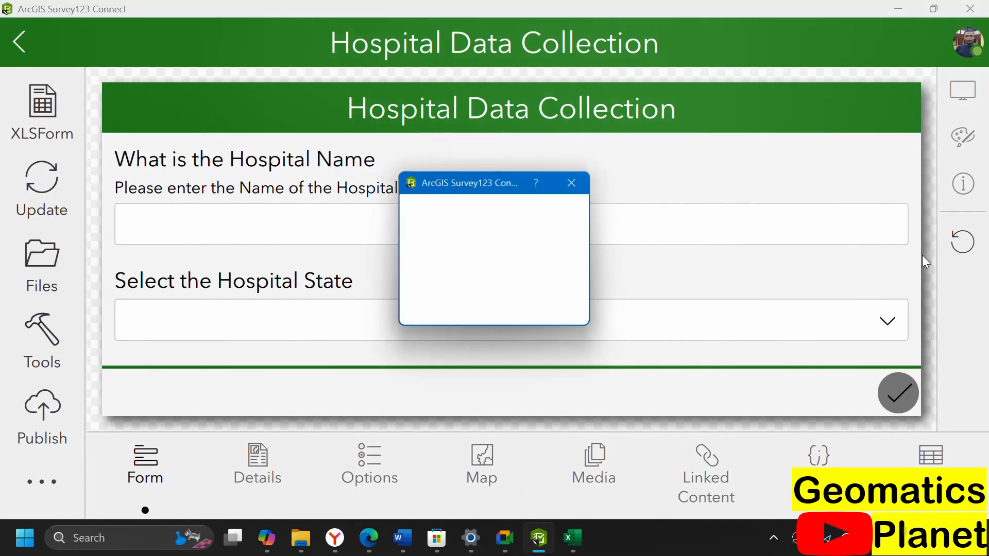
left_click(573, 182)
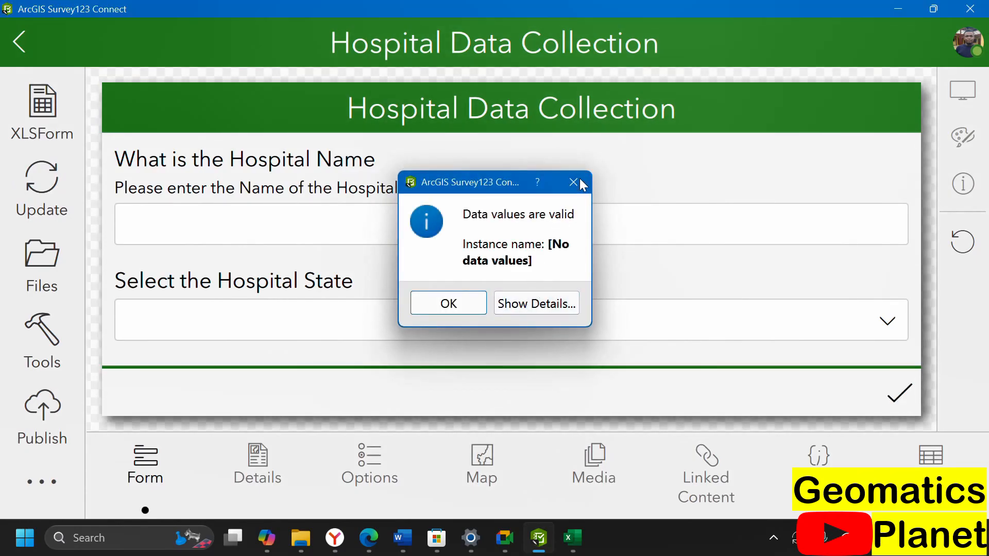
- Preview the form in the Smartphone layout and look through its questions from the hospital name to the photo
left_click(961, 97)
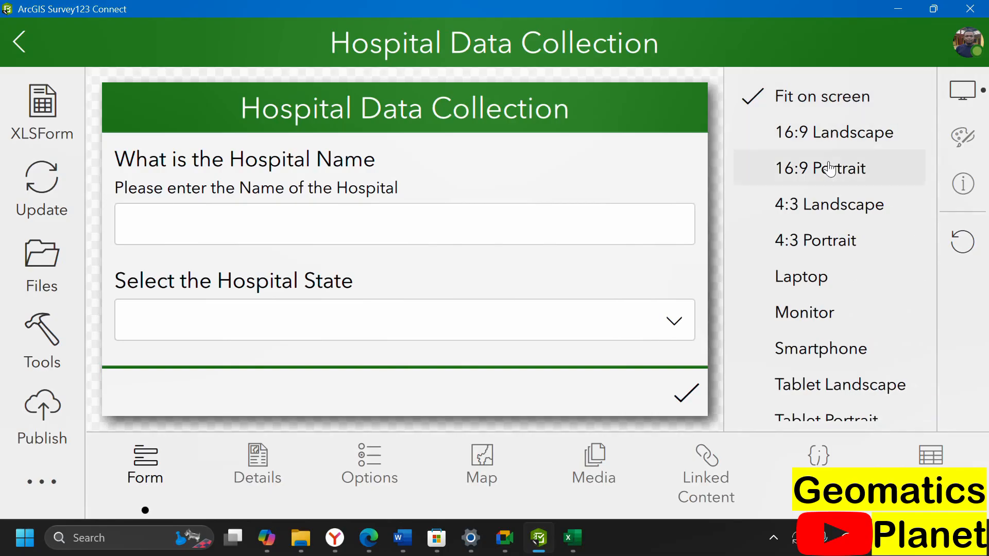
scroll(829, 342, "down", 1)
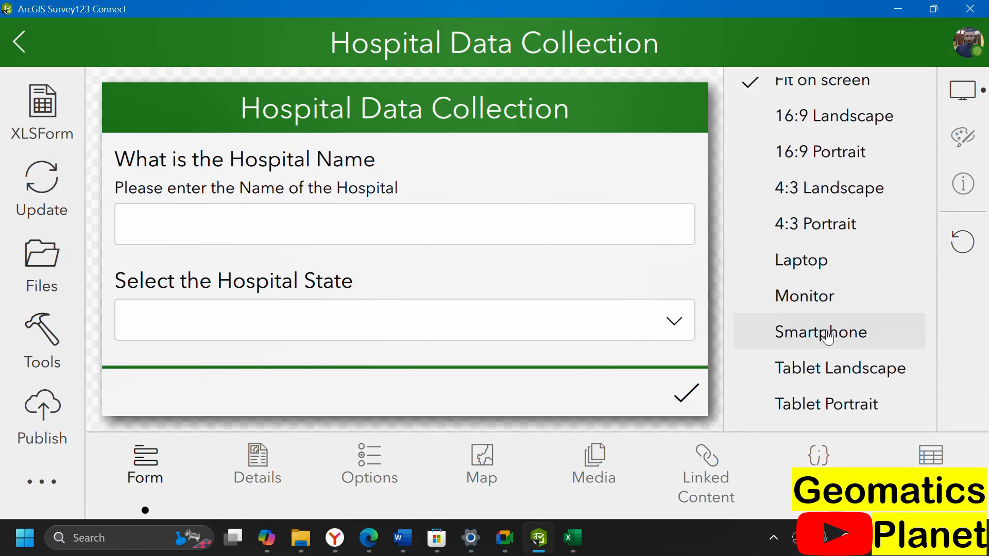
left_click(808, 339)
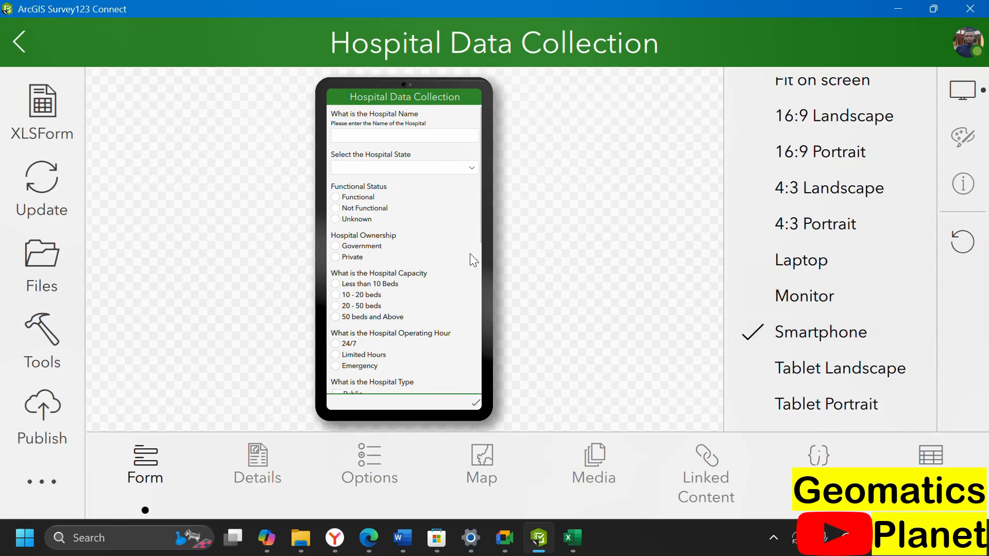
scroll(393, 221, "down", 3)
scroll(410, 275, "down", 5)
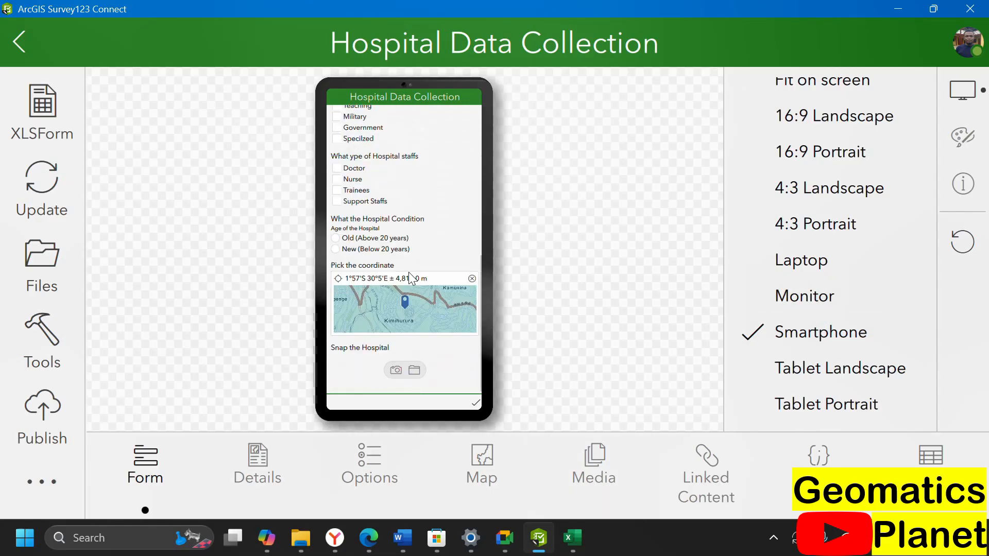
scroll(430, 203, "up", 8)
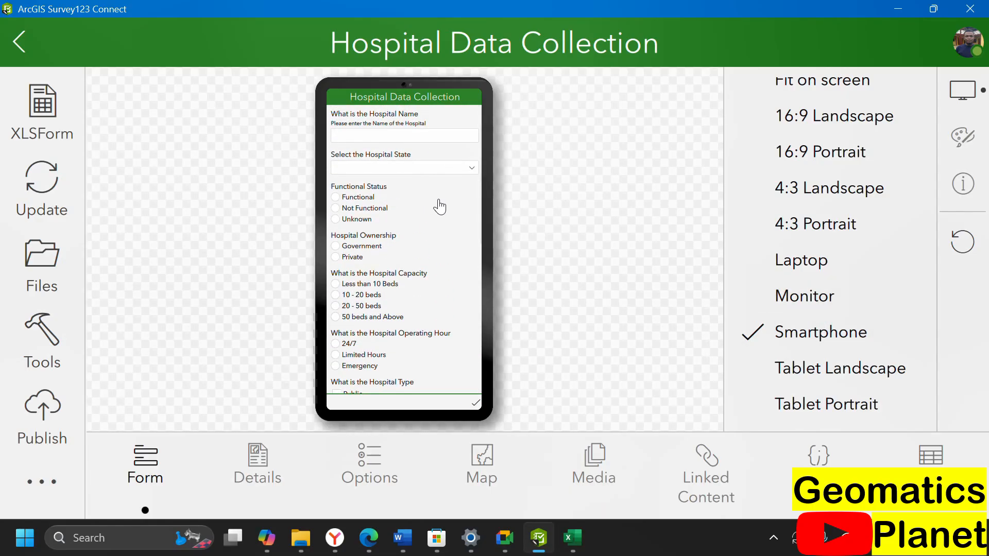
- Switch the form preview to the Monitor layout and look over the other screen layouts offered
left_click(830, 306)
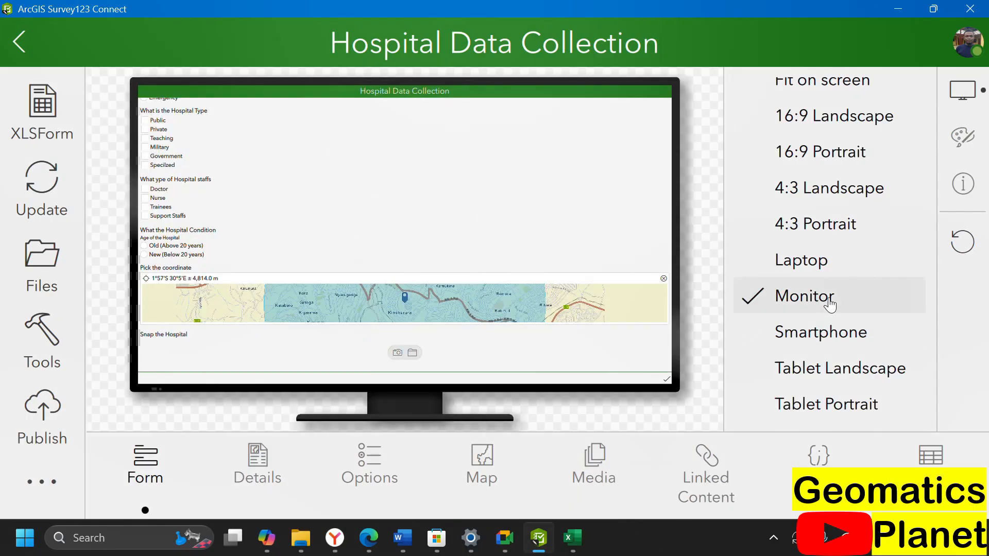
scroll(833, 260, "up", 1)
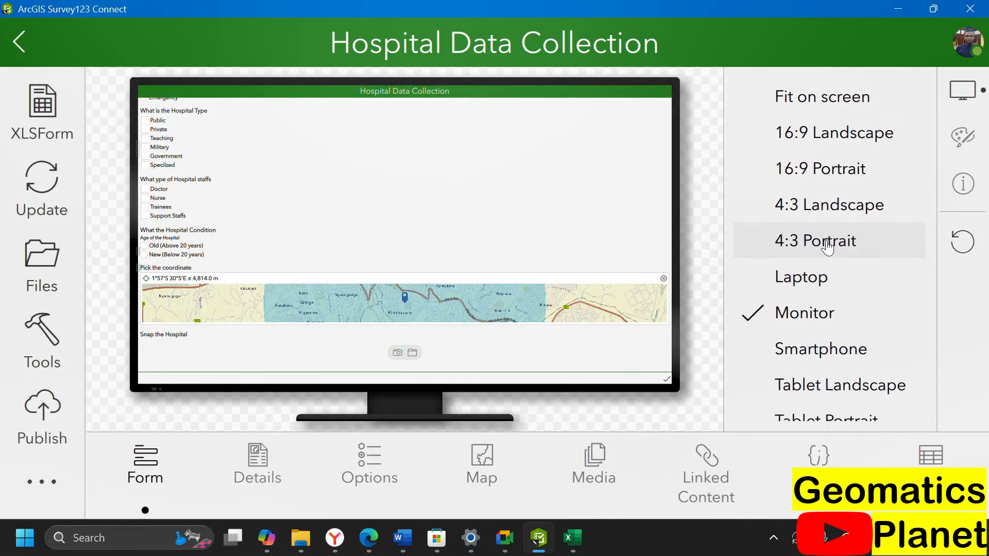
- Preview the form in the Fit on screen, 16:9, 4:3, Laptop and Monitor layouts
left_click(837, 108)
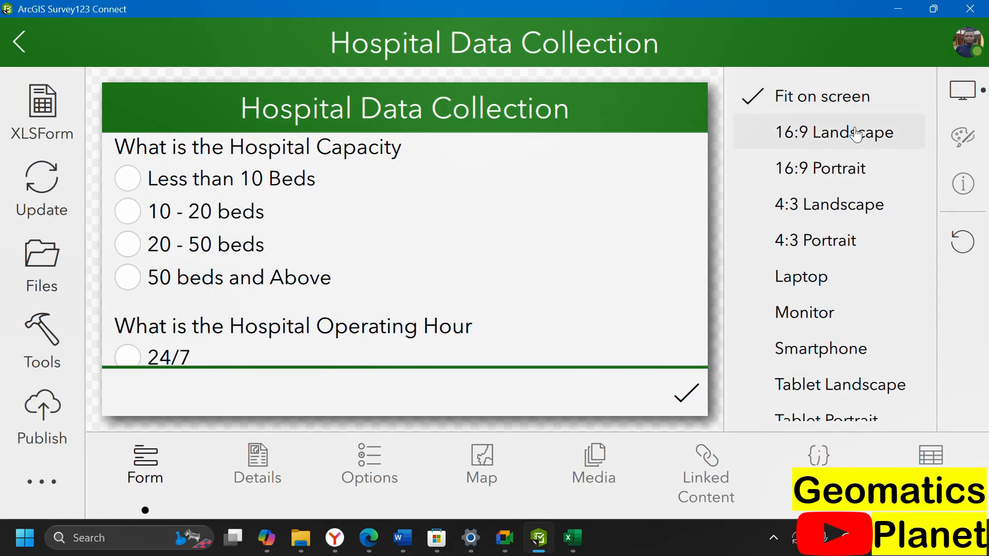
left_click(858, 146)
left_click(859, 170)
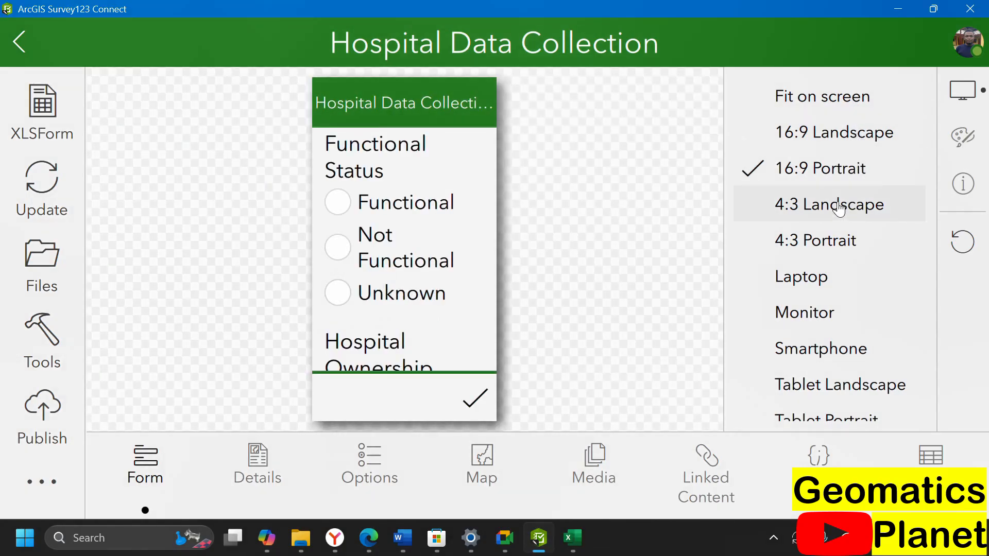
left_click(839, 207)
left_click(833, 244)
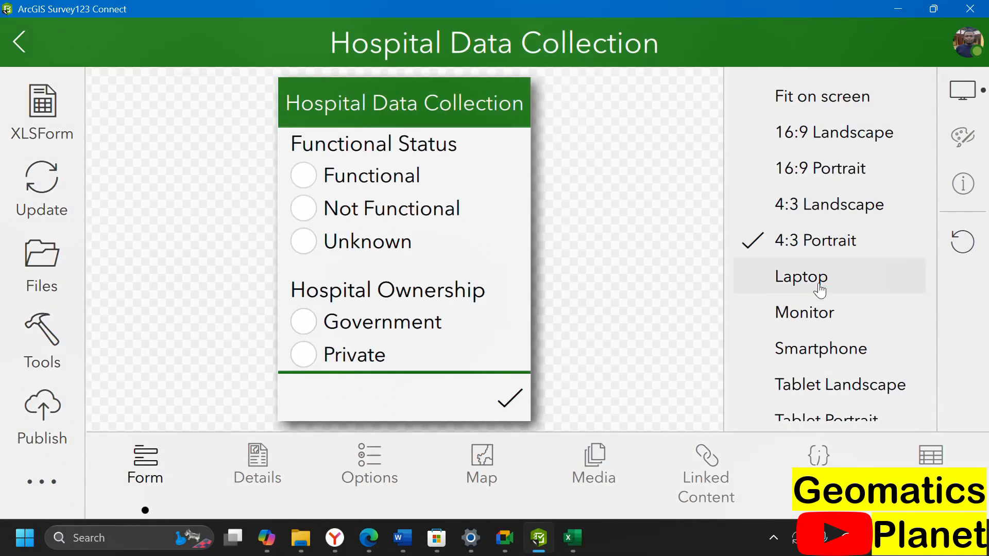
left_click(820, 283)
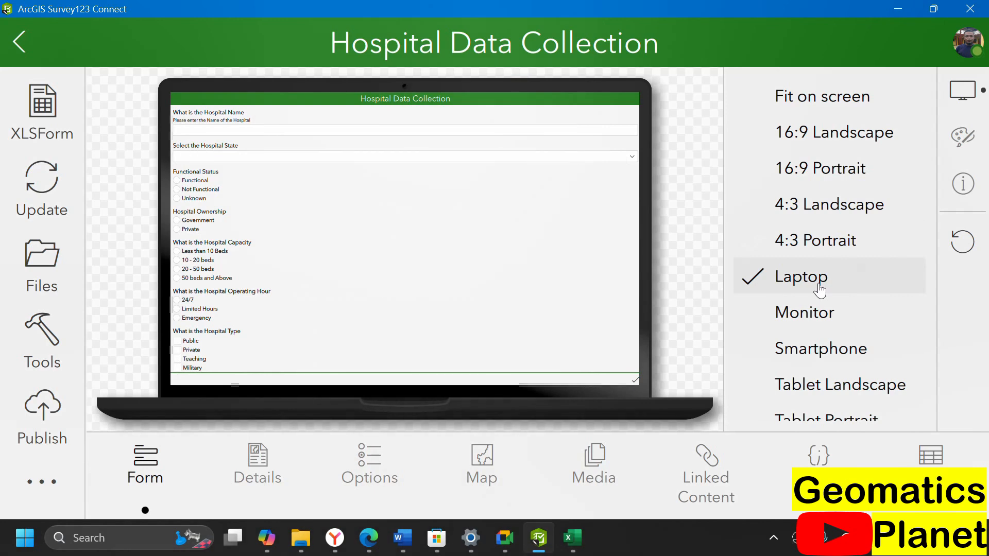
left_click(817, 313)
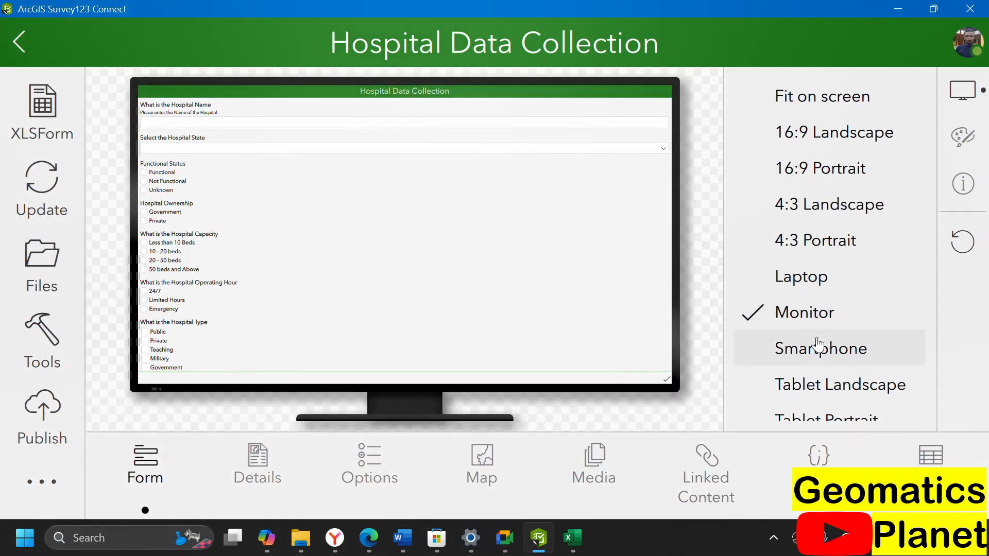
- Preview the form in the Tablet Landscape and Tablet Portrait layouts, and set the preview back to Smartphone
scroll(822, 351, "down", 1)
left_click(833, 342)
left_click(824, 365)
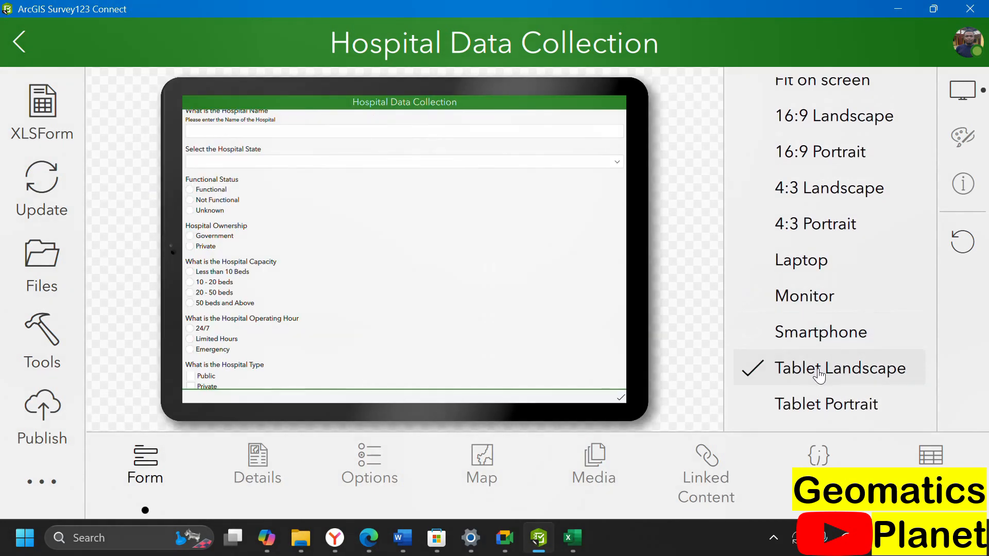
left_click(823, 412)
scroll(412, 248, "down", 5)
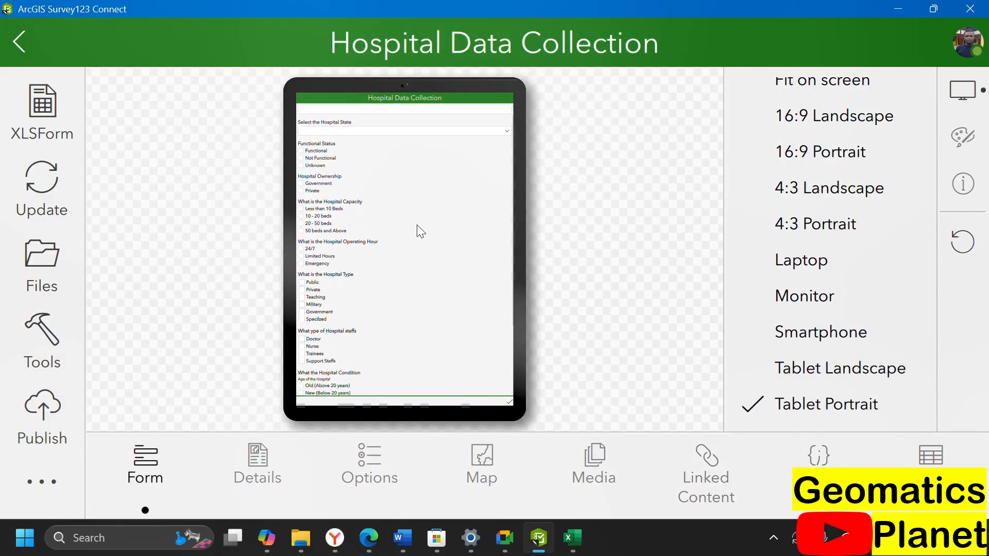
left_click(838, 342)
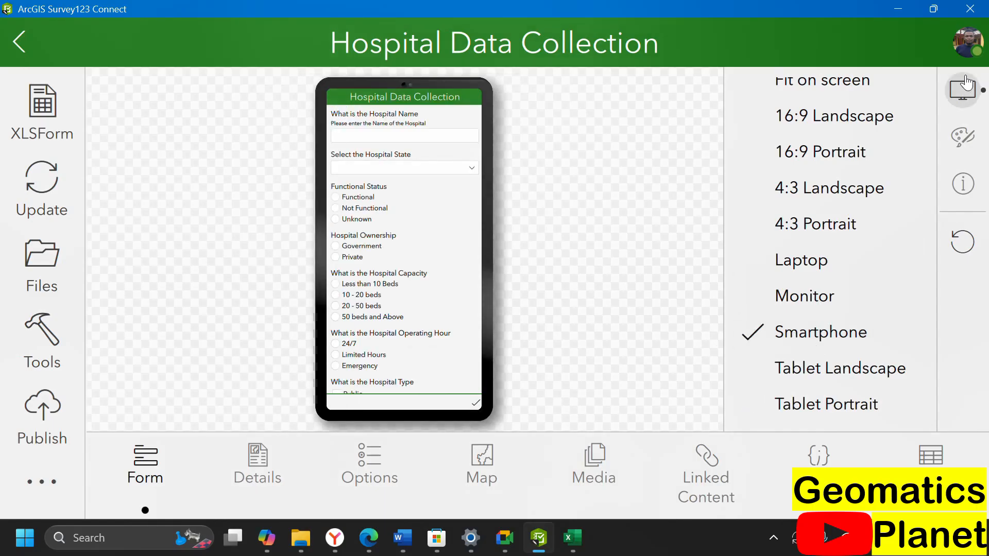
- Open the form's style settings, try blue as the header text color, and set it to black
left_click(962, 137)
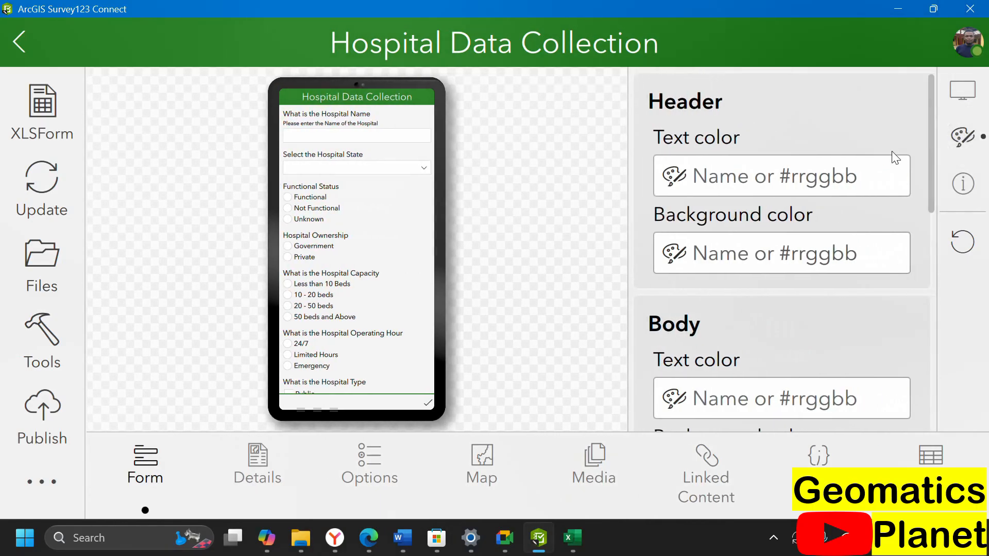
left_click(759, 185)
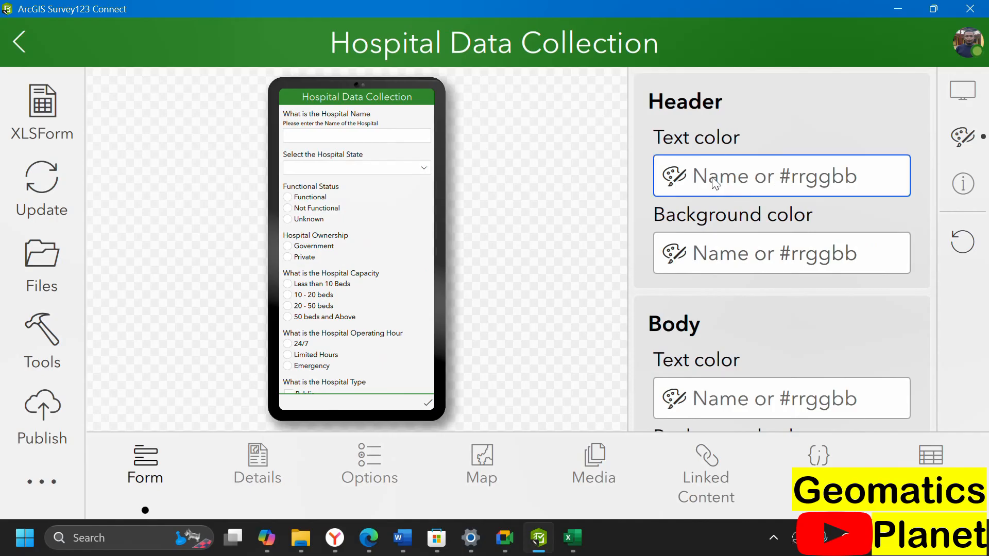
type("bli")
type("ue")
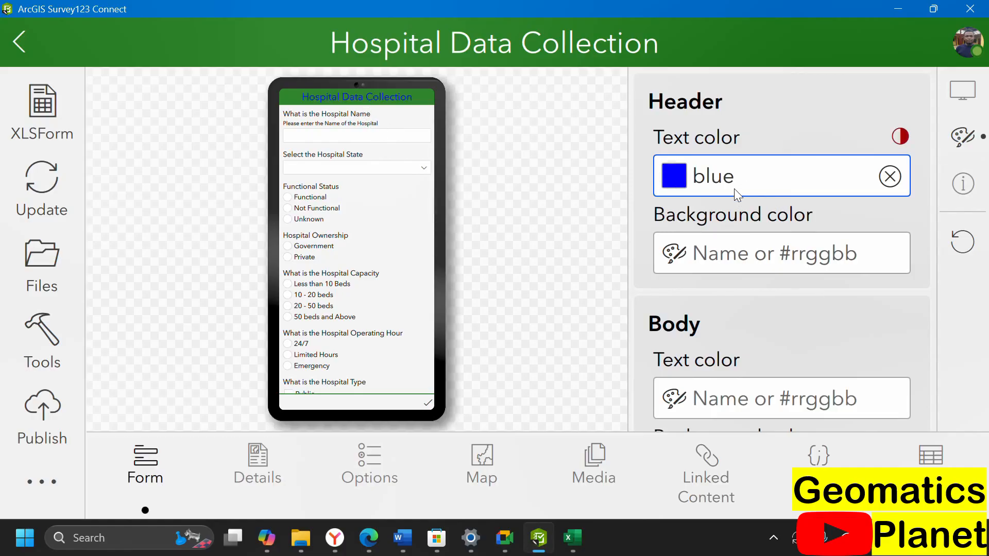
key("BackSpace")
key("BackSpace")
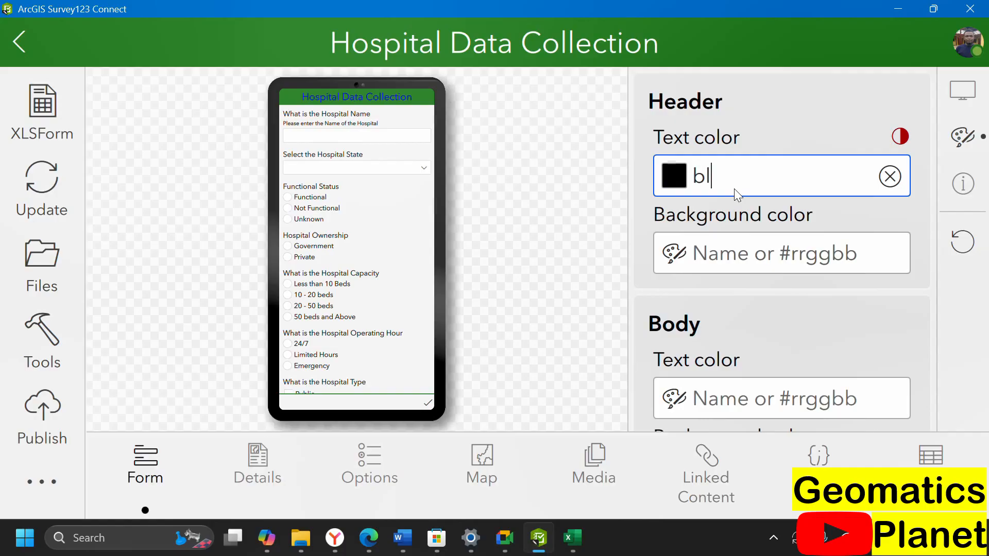
type("ack")
- Try white as the header background color and apply it to the form preview
left_click(745, 262)
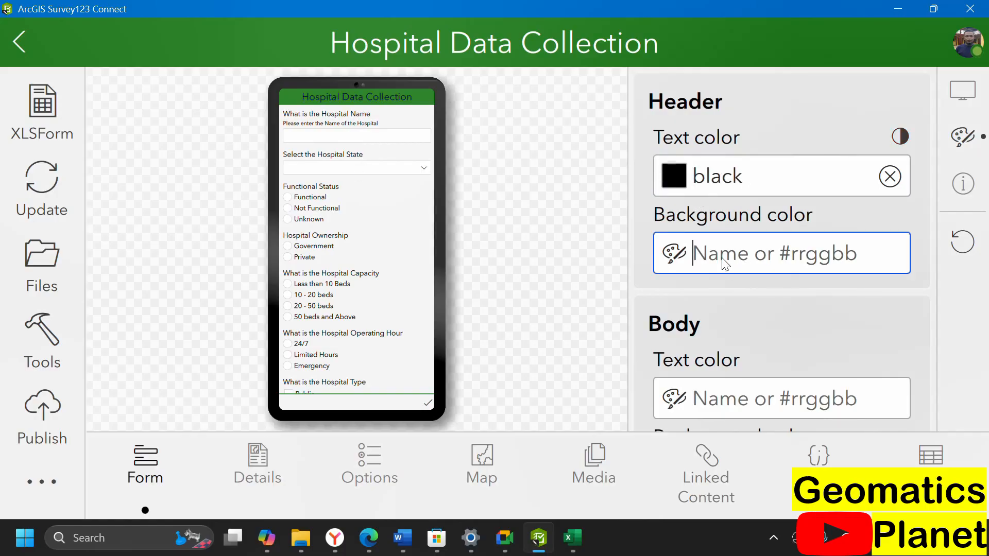
type("white")
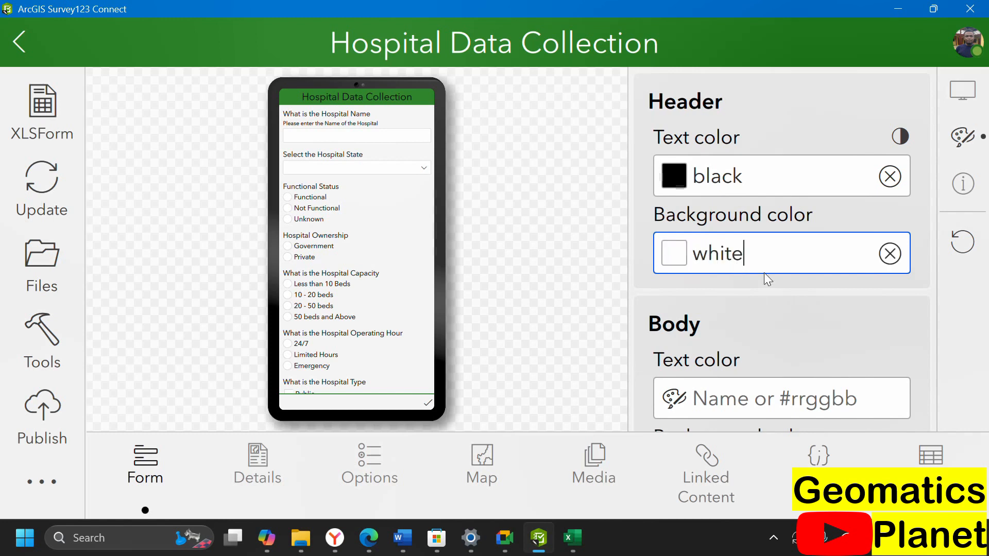
left_click(752, 173)
- Replace the header background color with blue and apply it to the preview
left_click(730, 255)
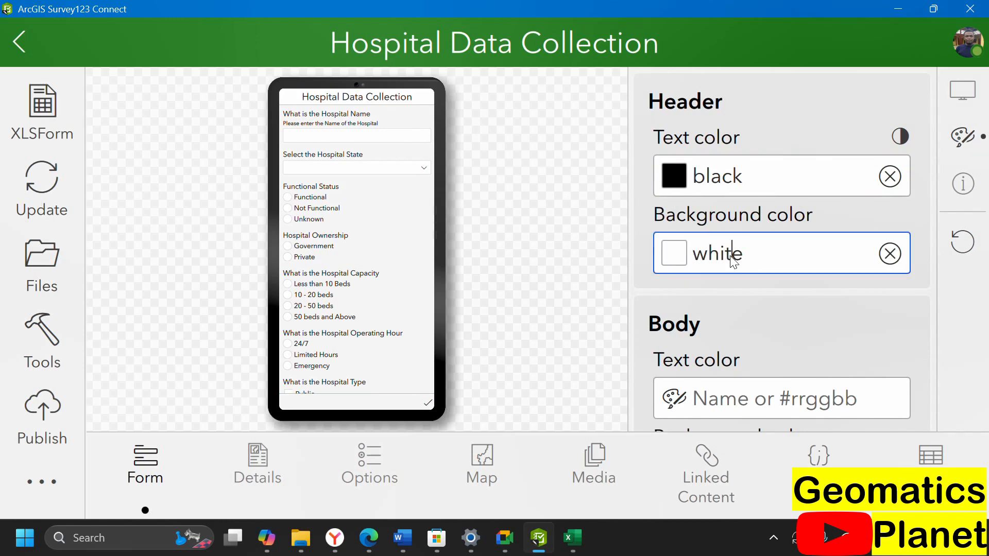
key("BackSpace")
key("BackSpace")
key("BackSpace")
key("BackSpace")
key("BackSpace")
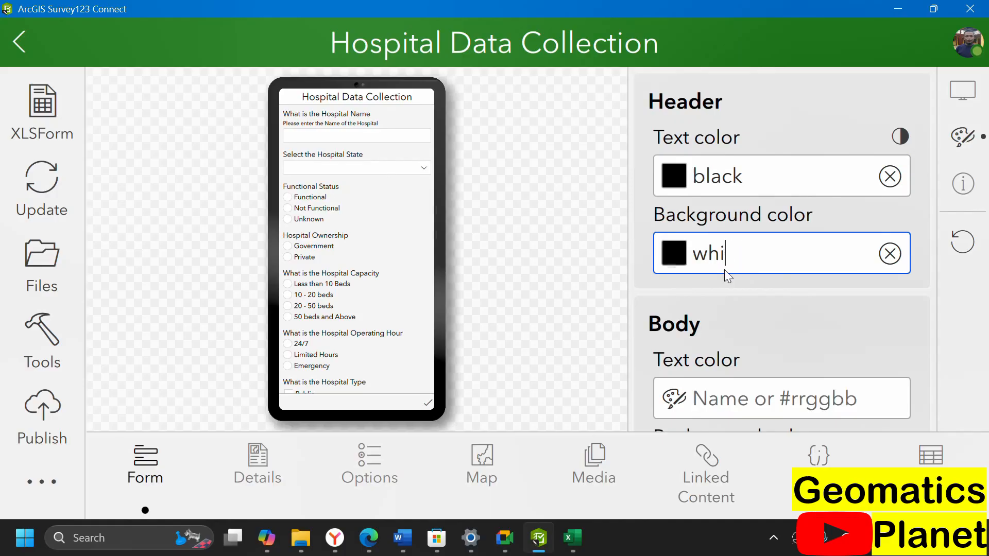
type("blue")
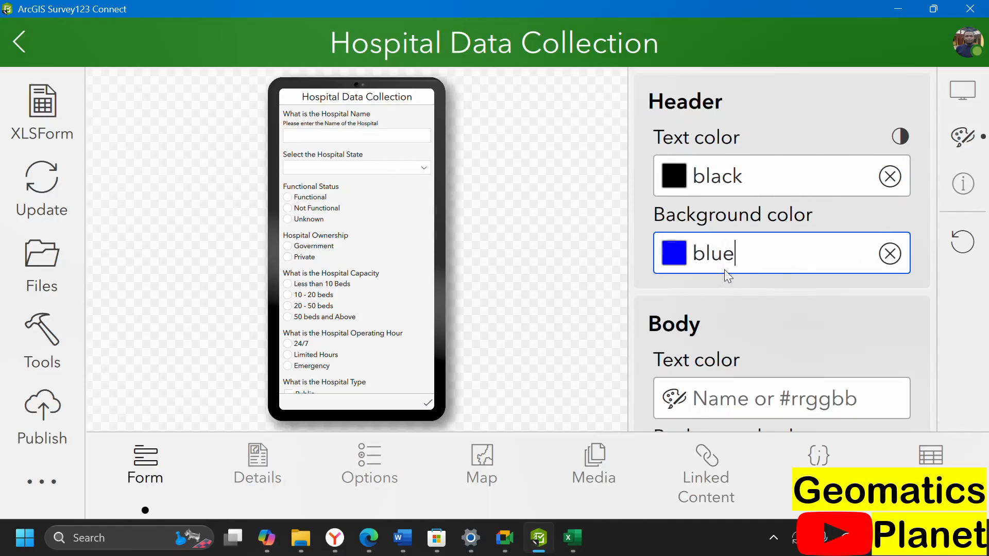
left_click(773, 174)
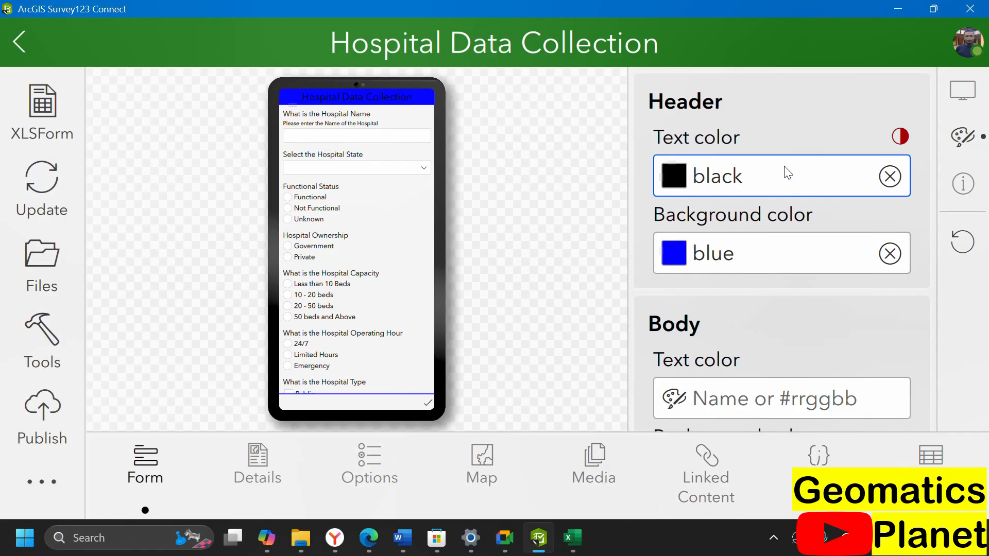
- Replace the header background color with gray and apply it to the preview
left_click(734, 260)
key("BackSpace")
key("BackSpace")
key("BackSpace")
key("BackSpace")
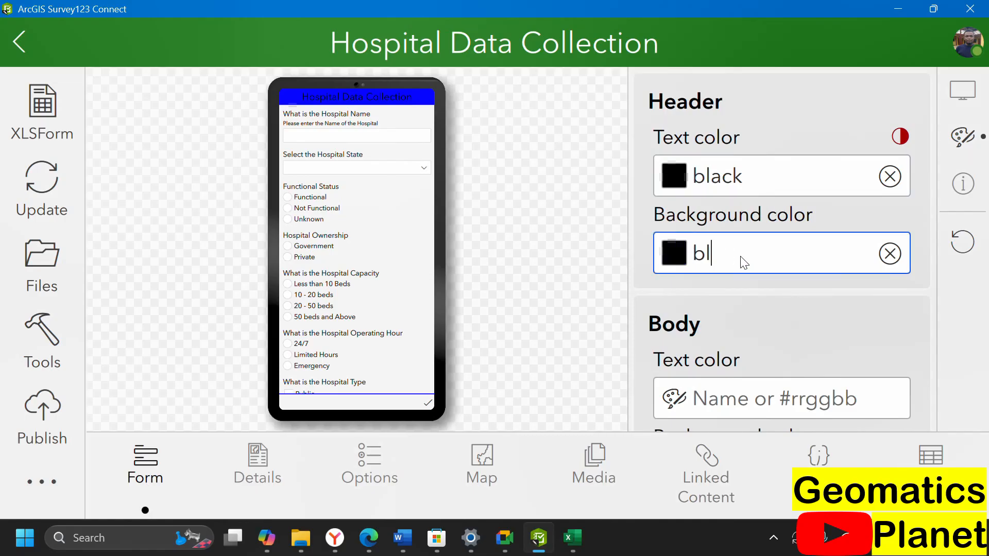
type("gray")
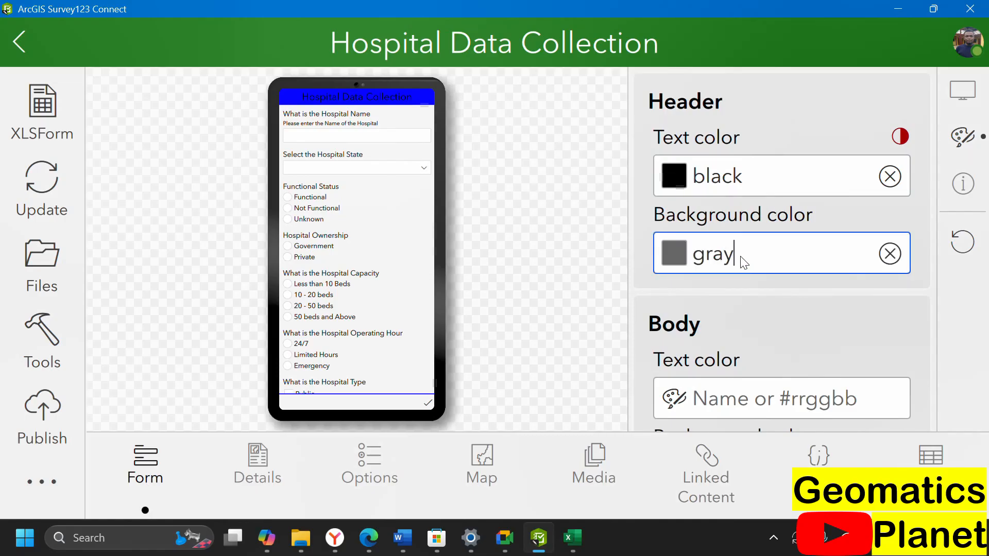
left_click(735, 171)
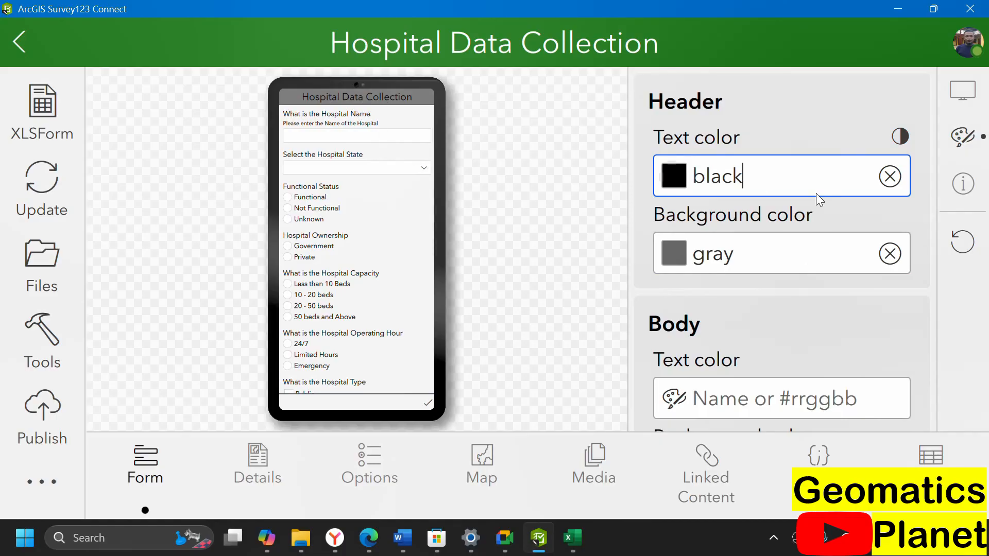
- Set the header background color to green and apply it to the preview
left_click(741, 262)
left_click_drag(740, 262, 678, 265)
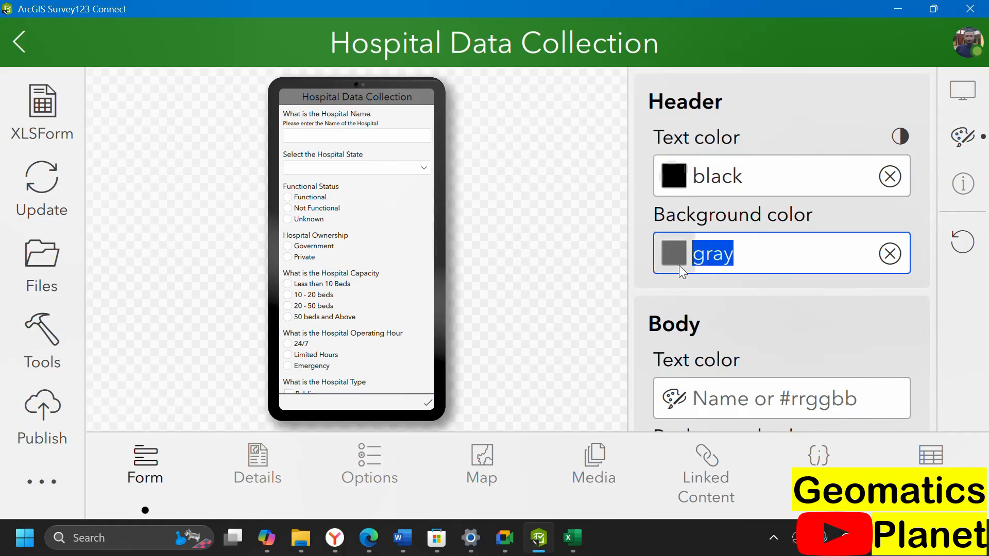
type("gree")
type("n")
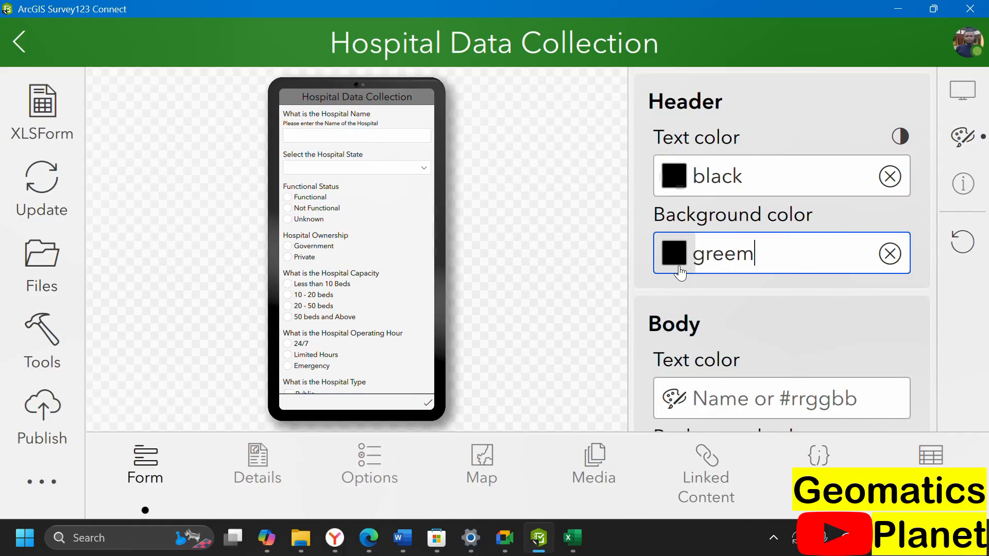
key("BackSpace")
type("n")
left_click(814, 184)
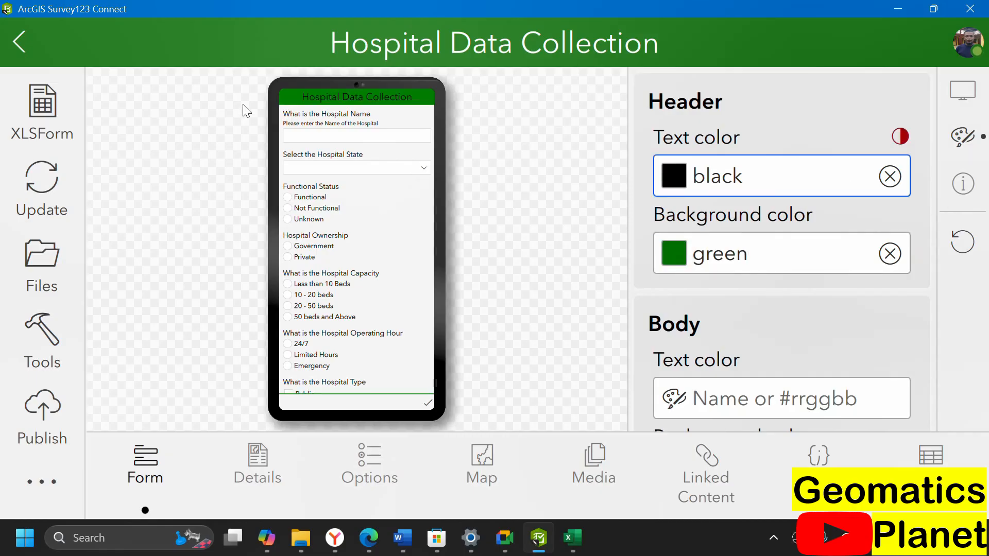
- Set the body text color to black
scroll(720, 309, "down", 5)
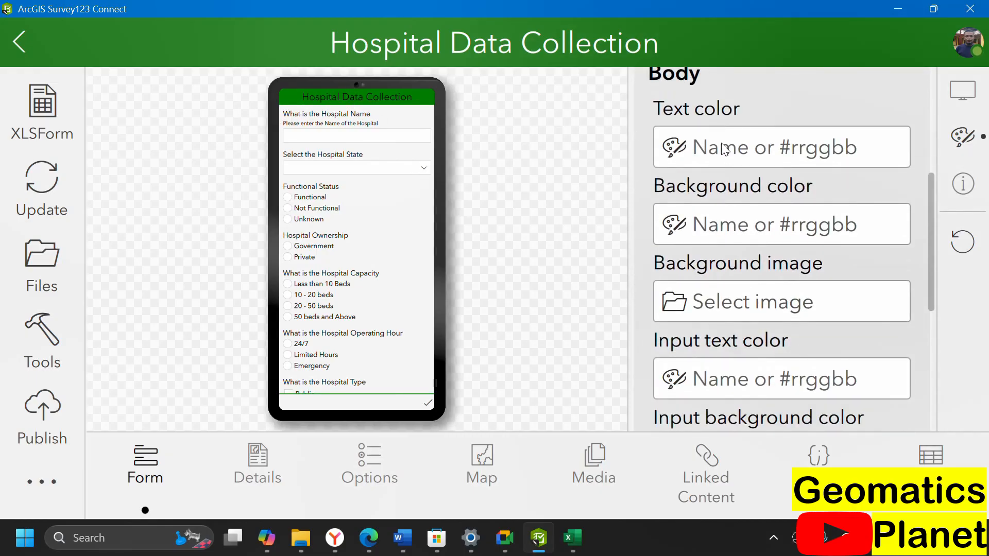
left_click(724, 150)
type("black")
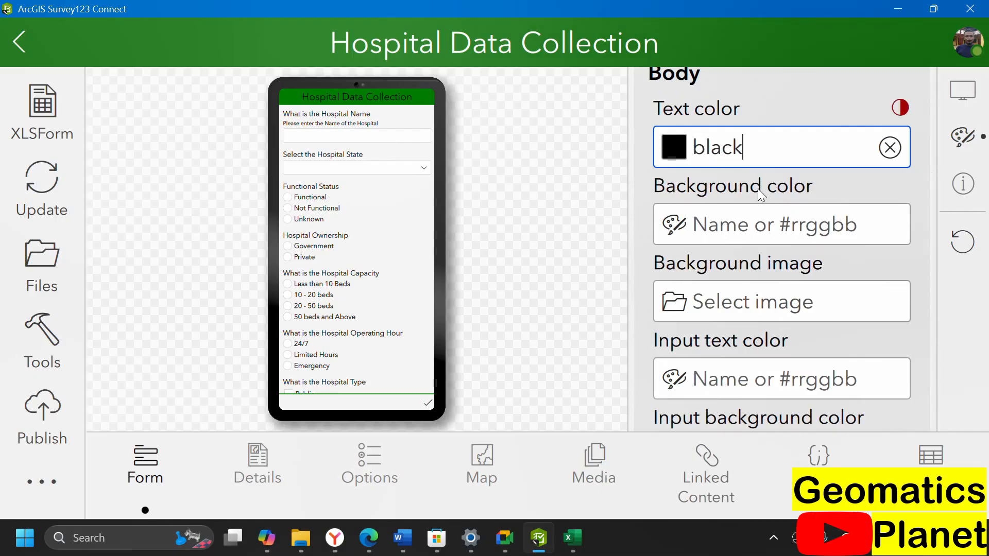
- Try red as the body text color in the preview, and return it to black
left_click_drag(757, 150, 668, 137)
type("red")
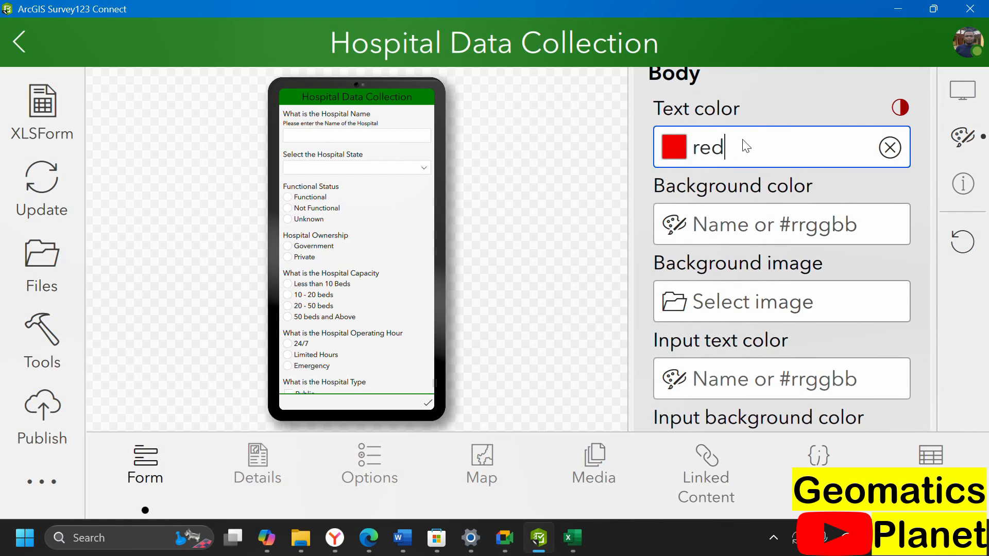
left_click(727, 214)
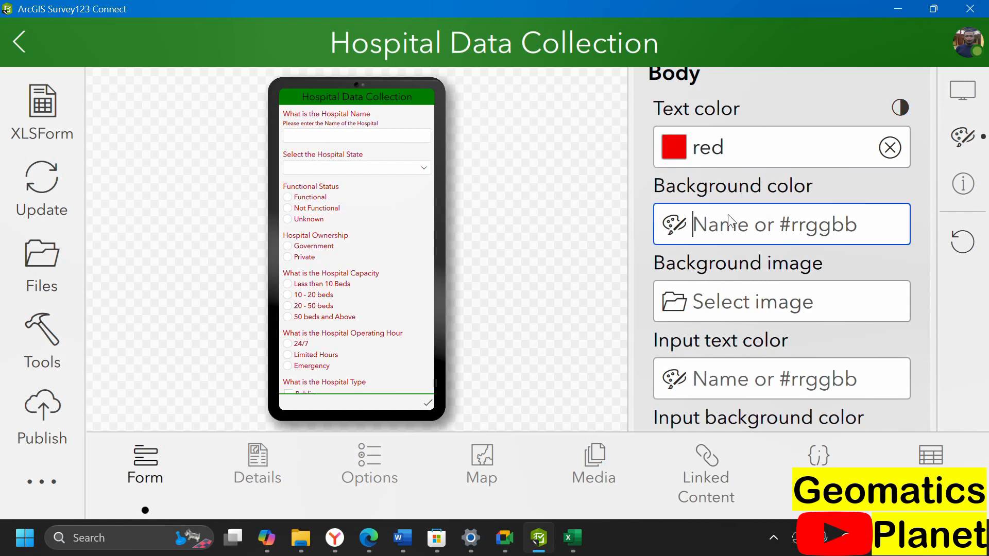
left_click_drag(752, 154, 658, 159)
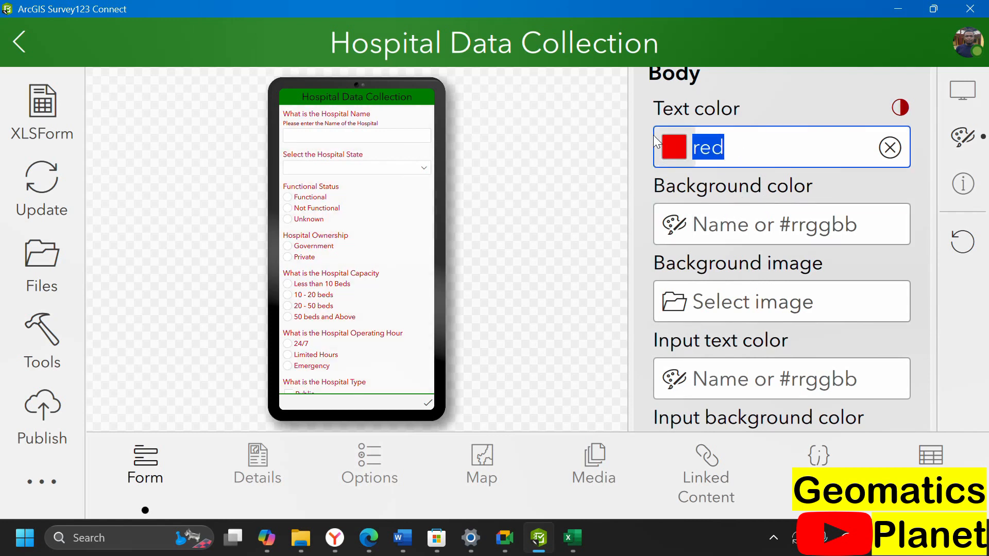
type("black")
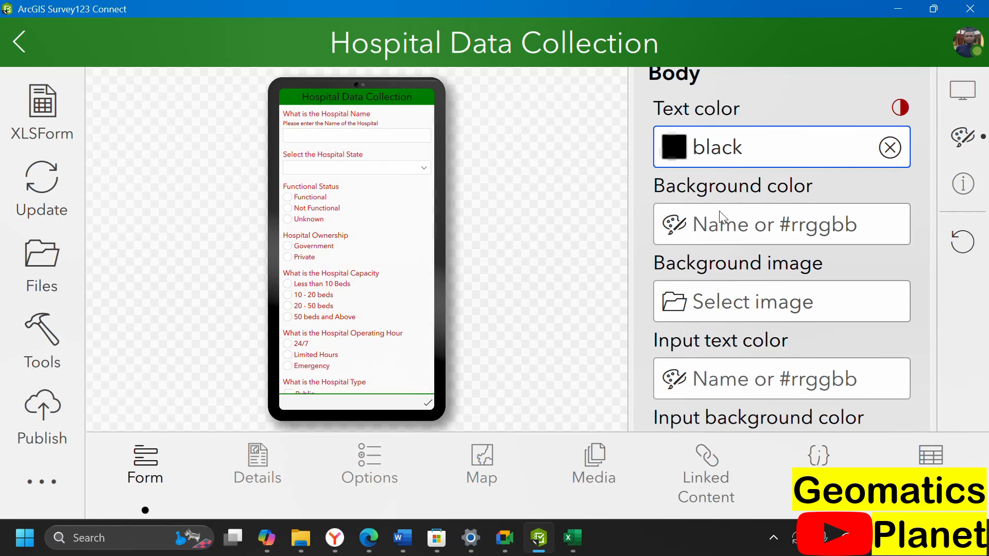
- Try red and gray in turn as the body background color in the preview
left_click(762, 230)
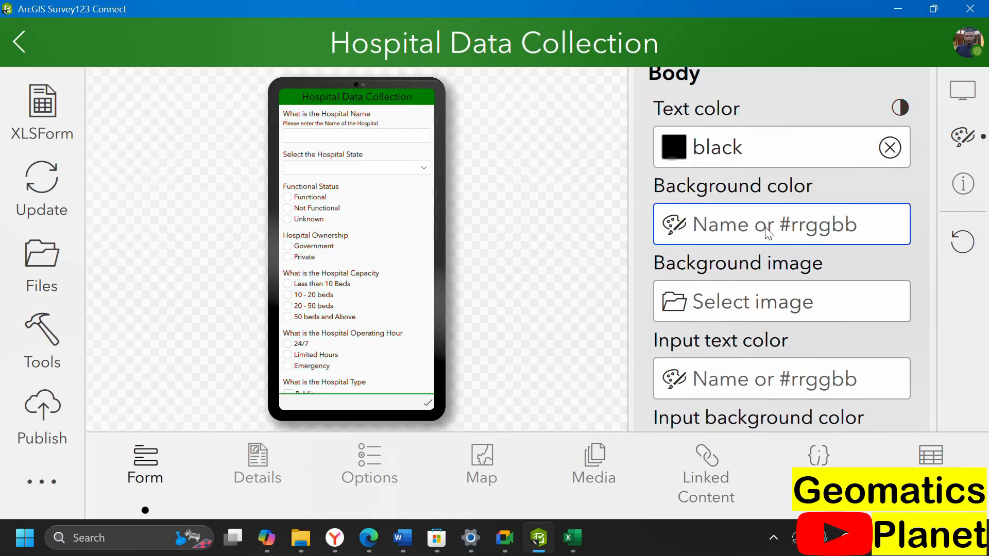
type("red")
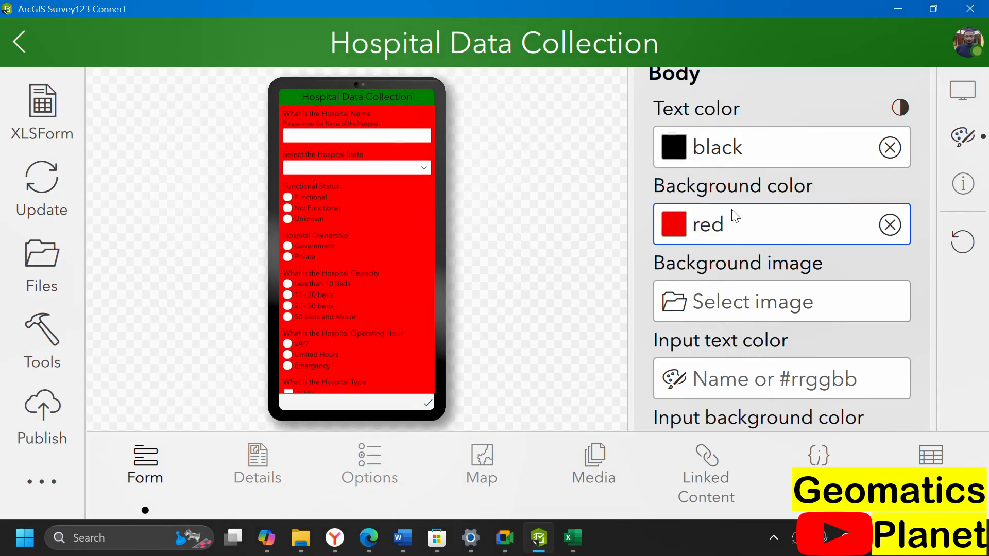
left_click_drag(767, 229, 646, 226)
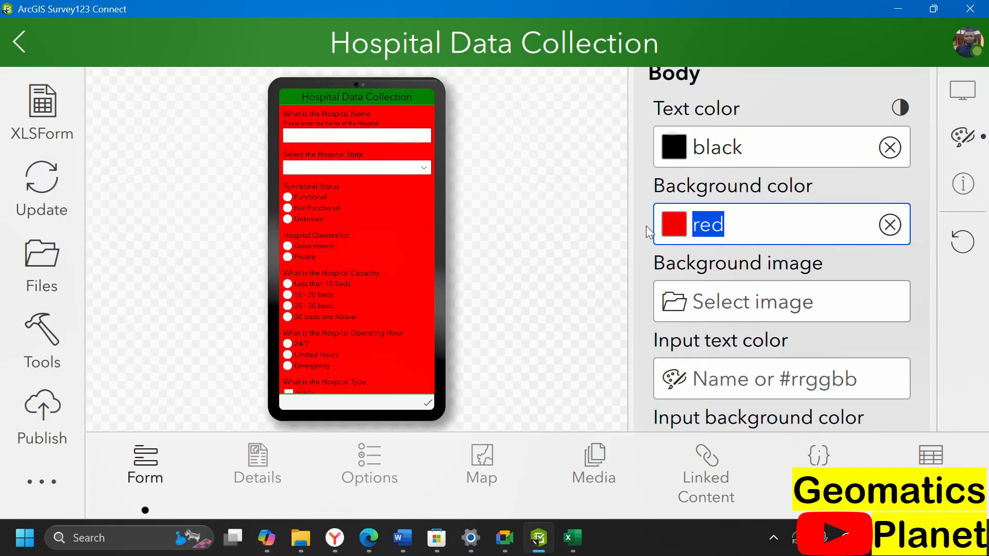
type("gray")
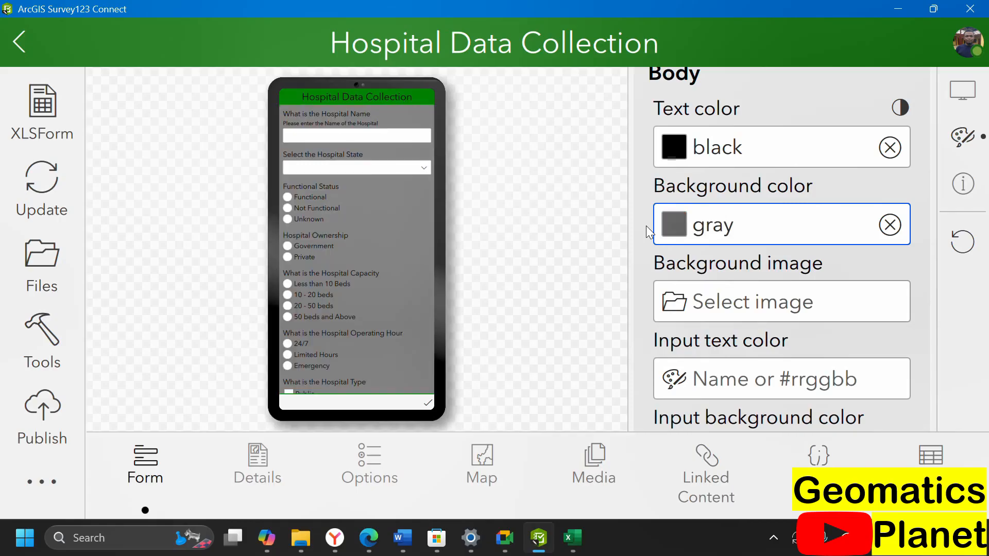
- Try blue as the body background color in the preview
left_click_drag(757, 226, 658, 233)
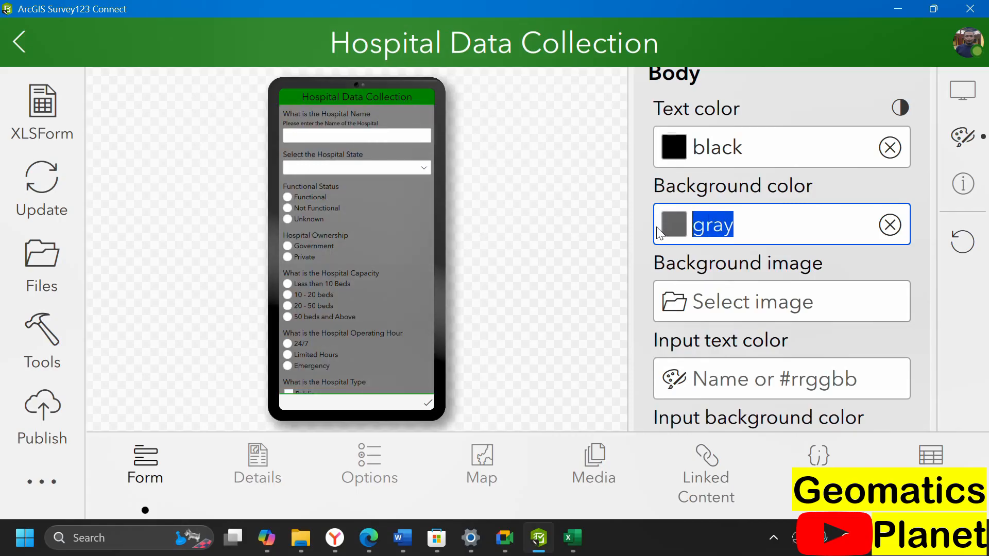
type("b;ue")
key("BackSpace")
key("BackSpace")
key("BackSpace")
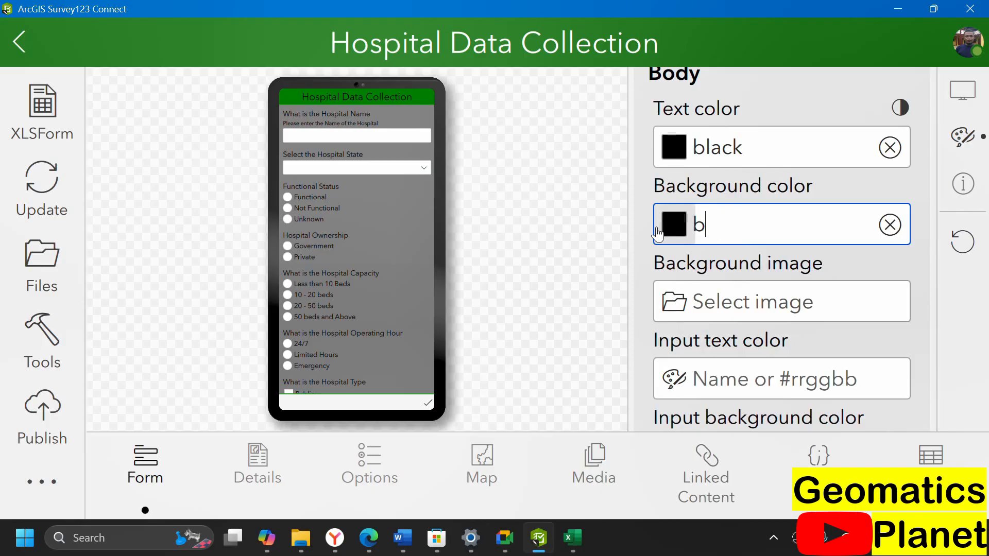
type("lue")
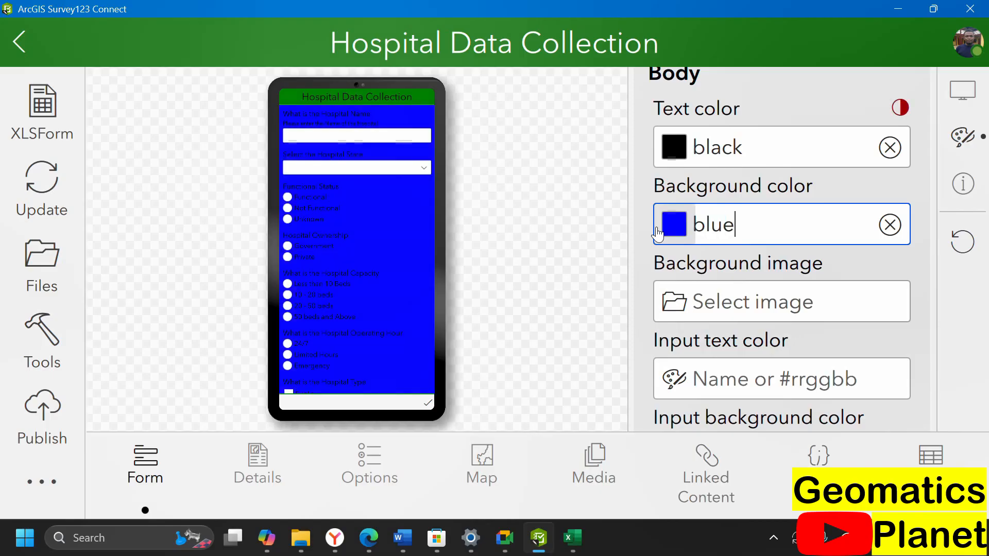
- Try green as the body background color in the preview
left_click_drag(752, 231, 653, 233)
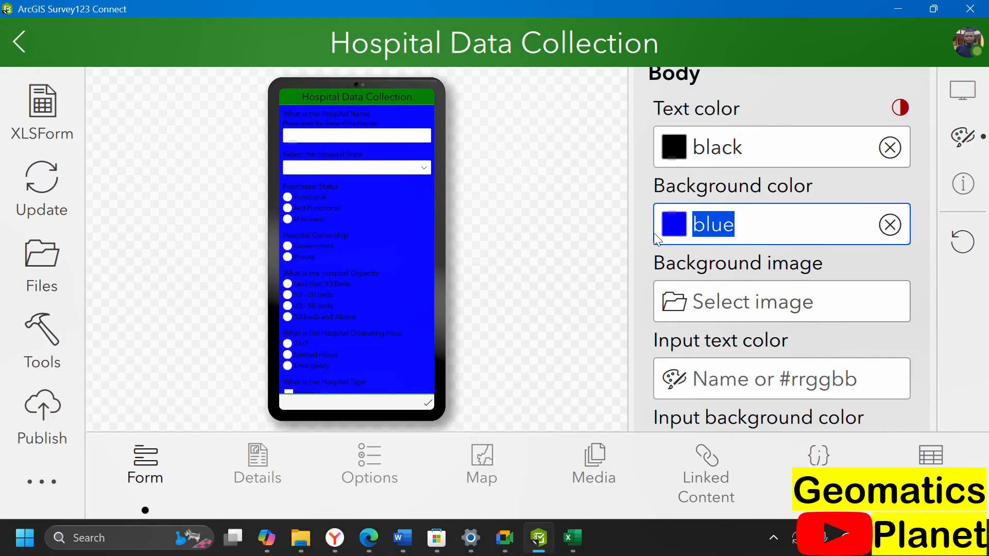
type("greeen")
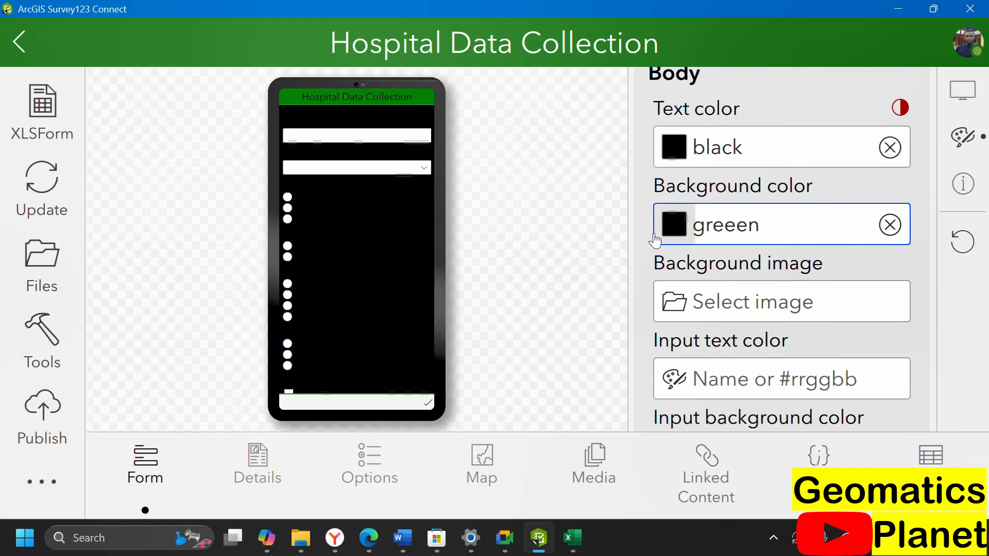
key("BackSpace")
key("BackSpace")
key("BackSpace")
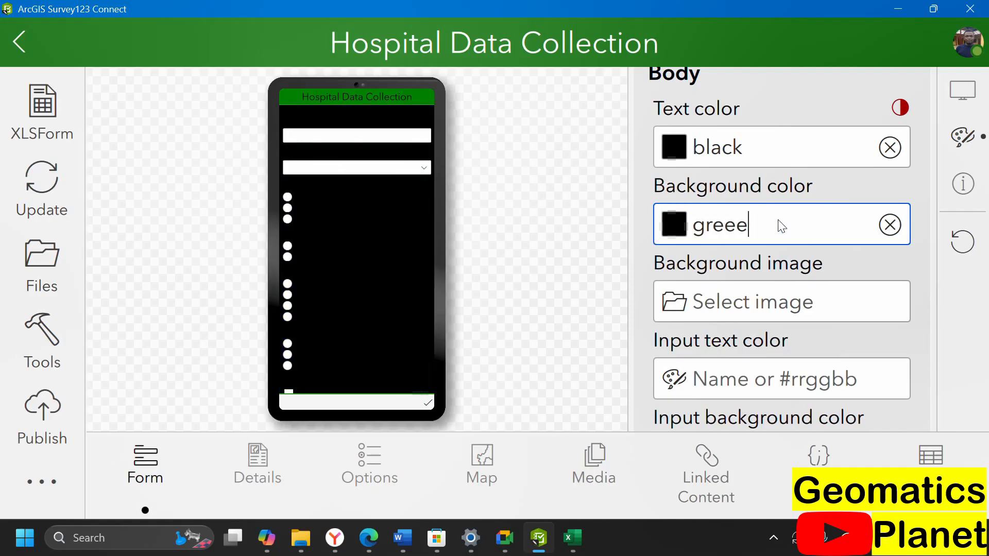
type("en")
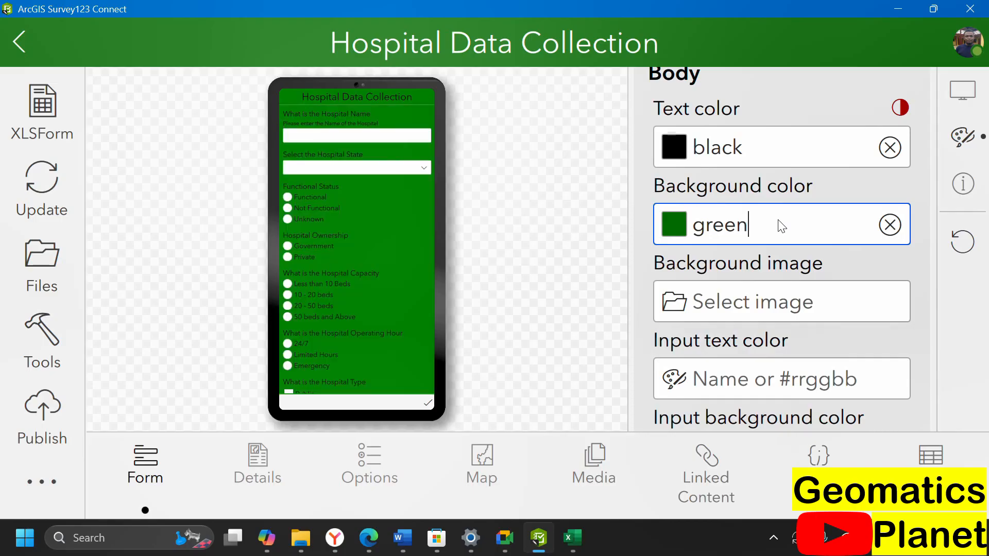
- Set the body background color to white
key("ctrl+a")
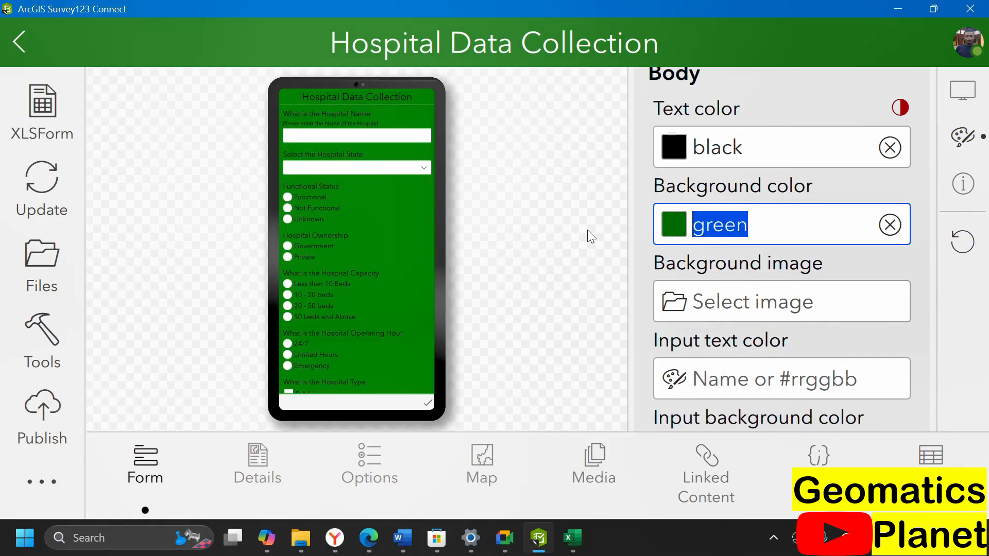
type("white")
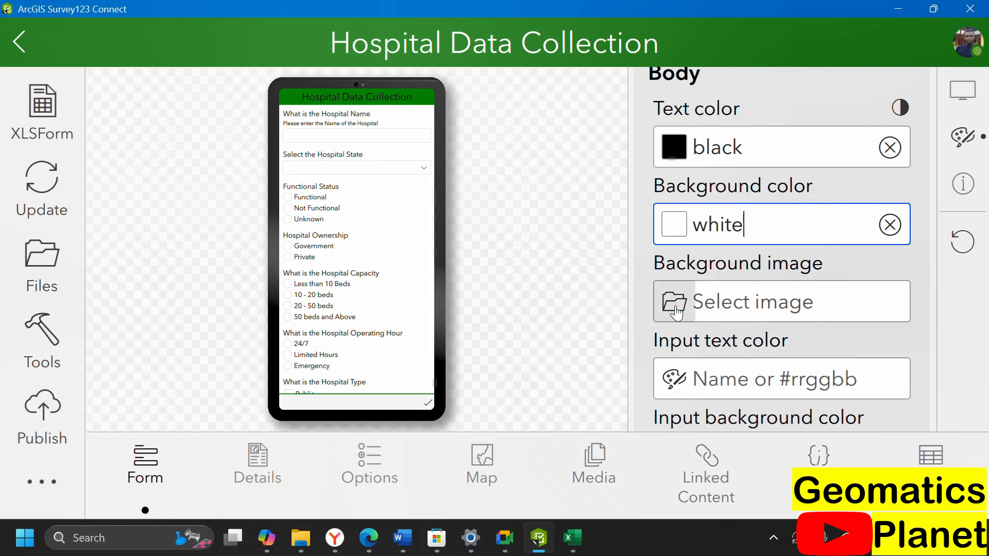
- Browse the Downloads folder and preview several images as candidates for the body background image
scroll(676, 313, "down", 5)
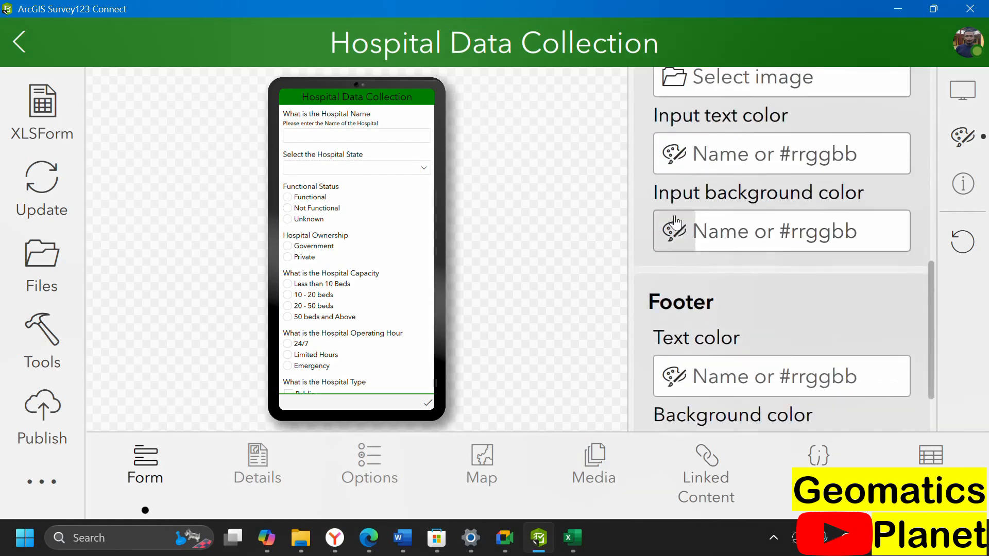
scroll(680, 189, "up", 2)
left_click(675, 199)
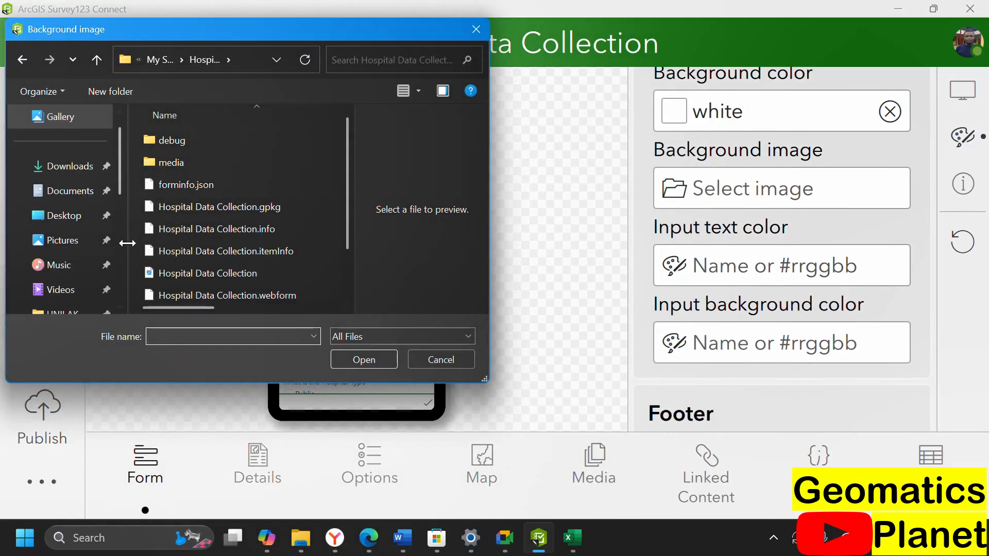
left_click(77, 166)
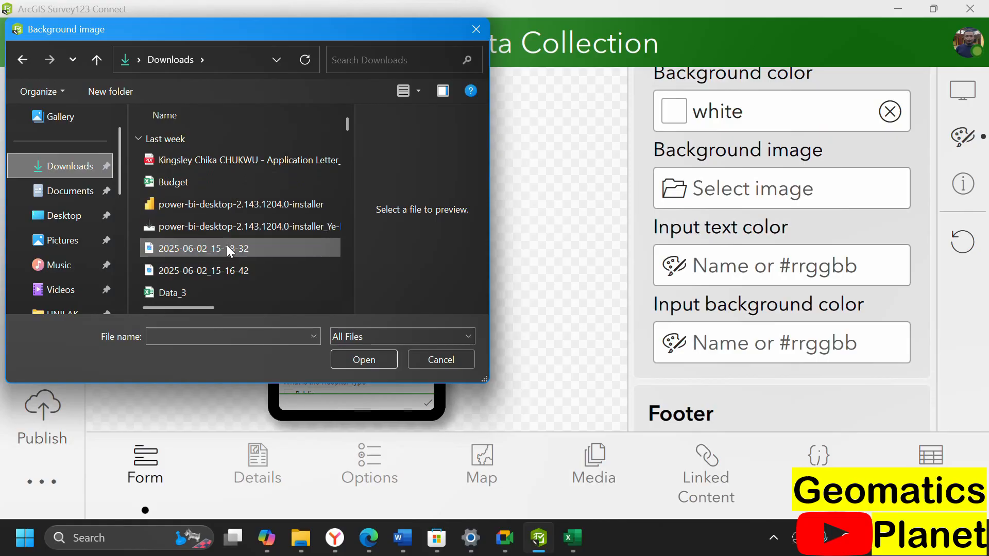
left_click(227, 247)
left_click(232, 269)
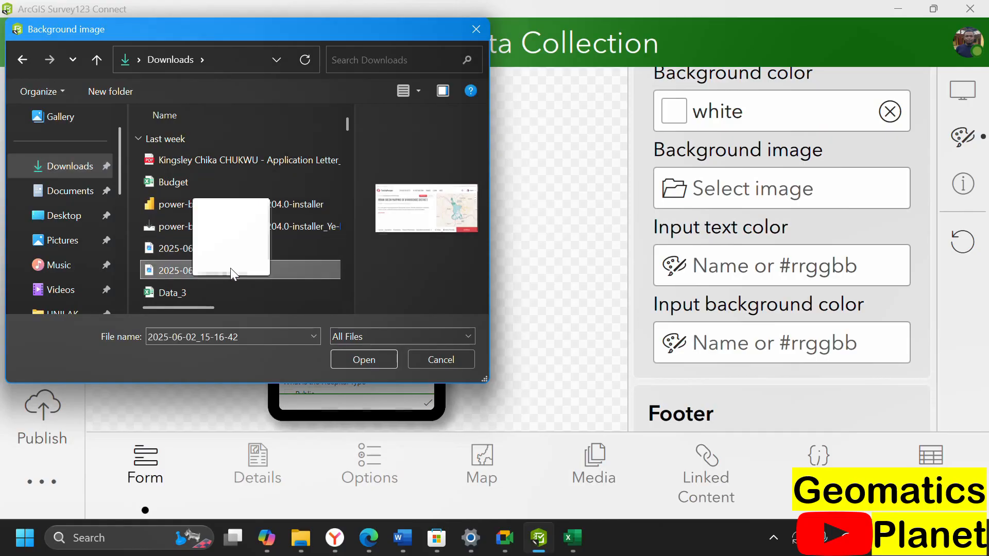
scroll(225, 268, "down", 5)
left_click(210, 263)
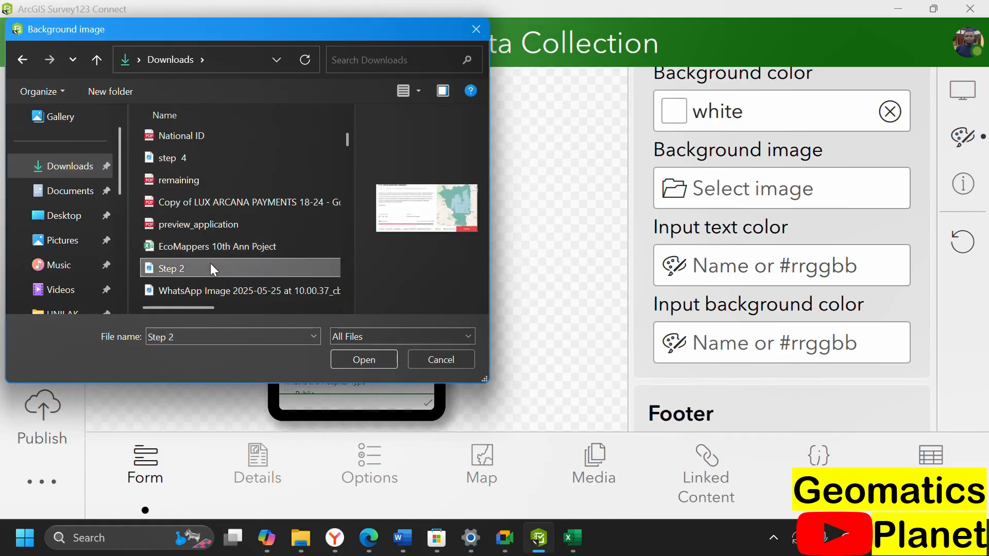
scroll(221, 251, "down", 5)
scroll(222, 251, "down", 1)
scroll(218, 225, "up", 5)
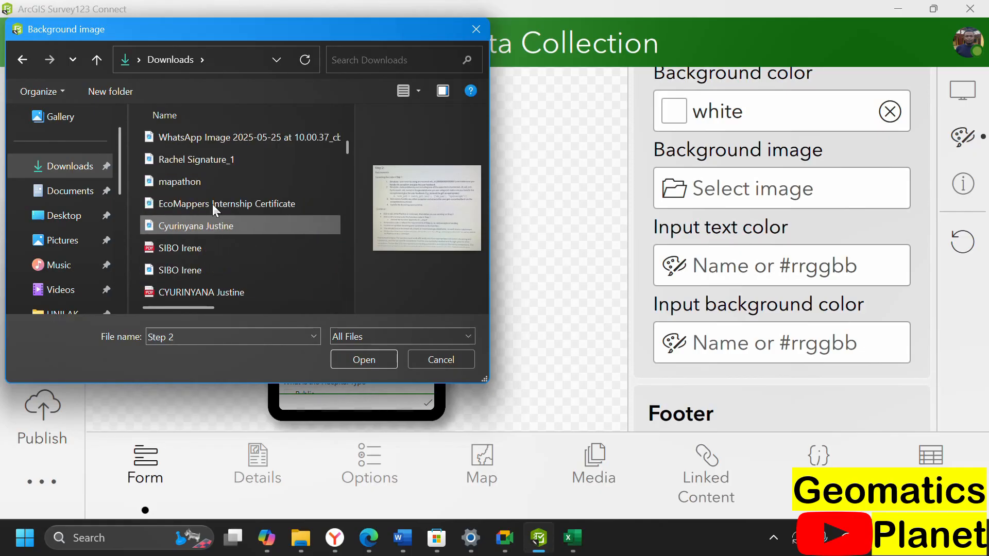
left_click(208, 181)
scroll(216, 188, "up", 5)
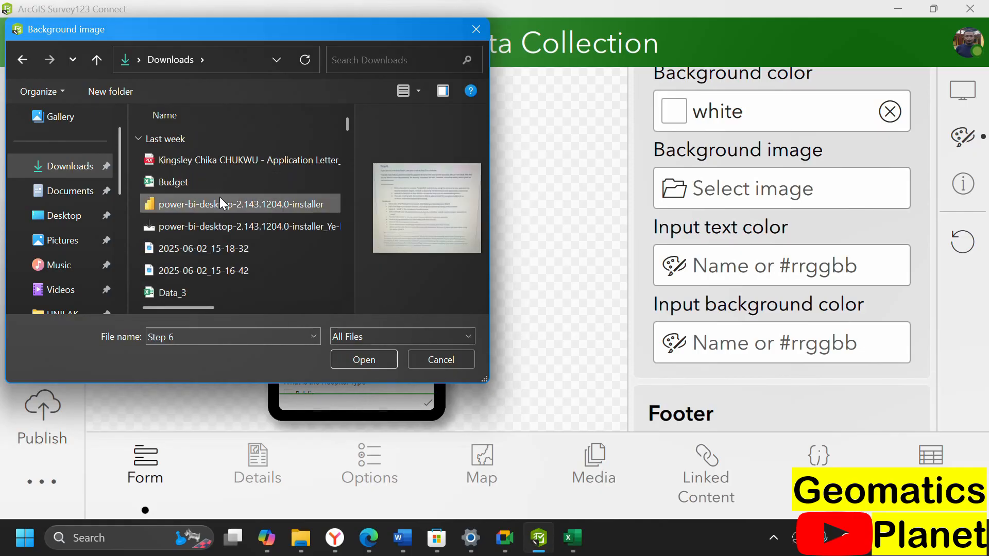
- Try the WIN_20240731_13_59_55_Pro photo from the Camera Roll folder in Pictures as the body background image, and remove it
left_click(71, 241)
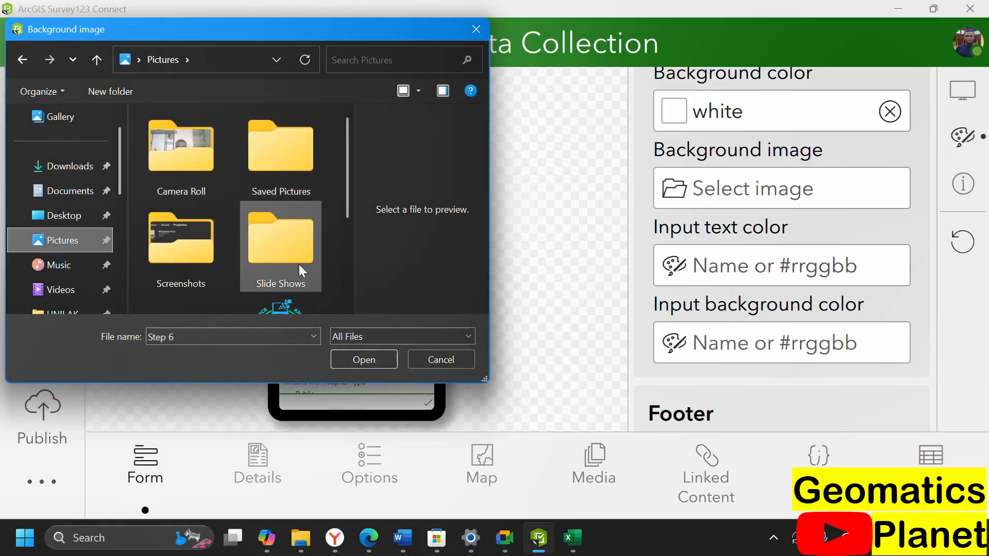
scroll(302, 267, "down", 3)
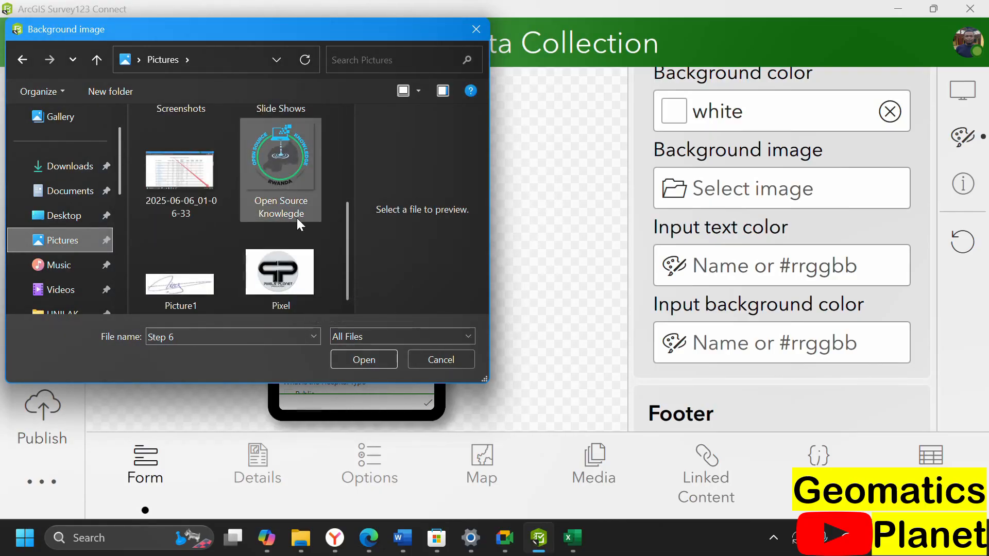
scroll(182, 215, "up", 3)
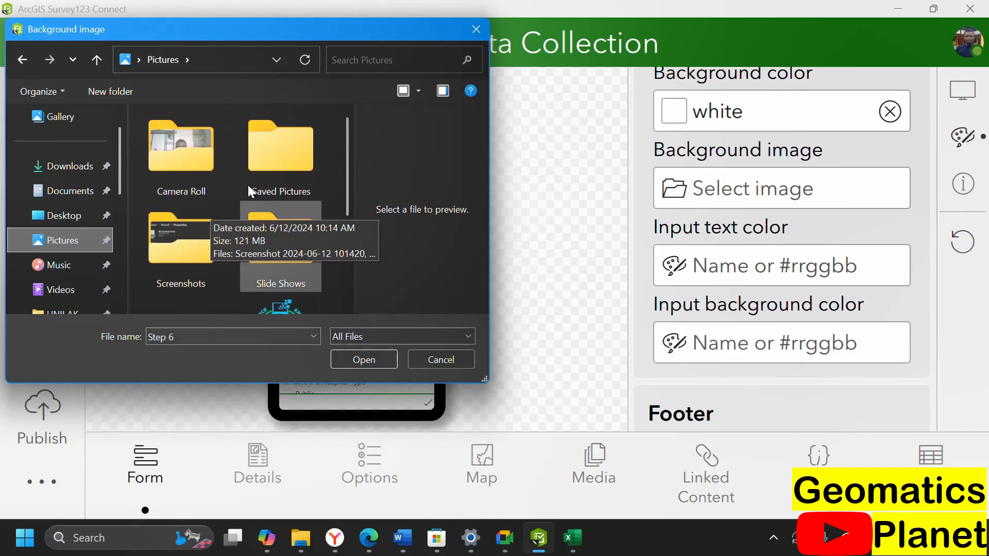
double_click(181, 166)
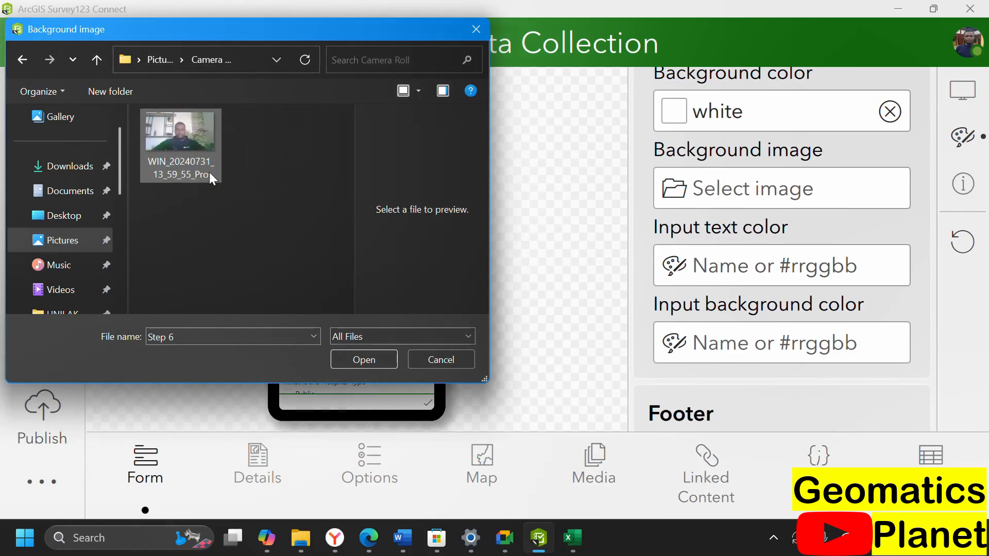
left_click(183, 149)
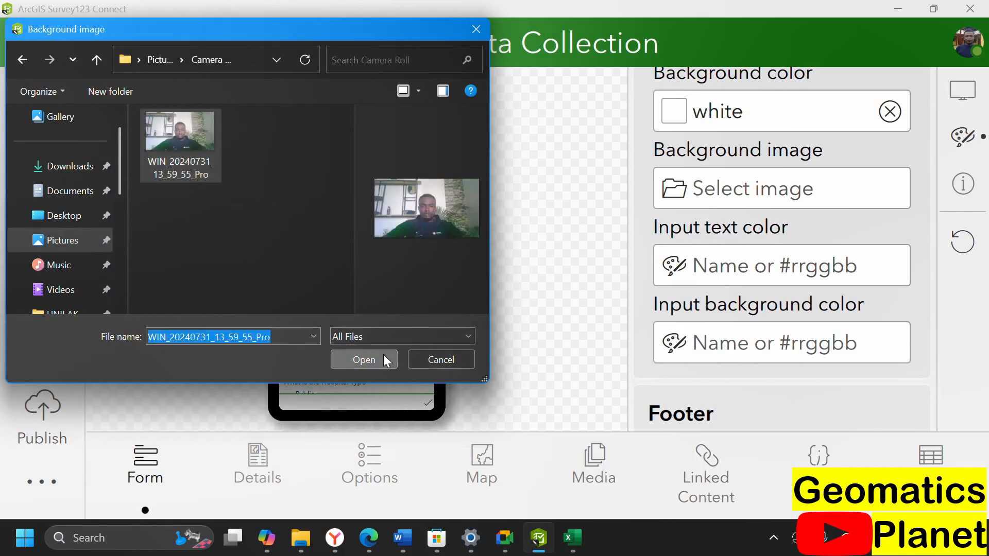
left_click(383, 359)
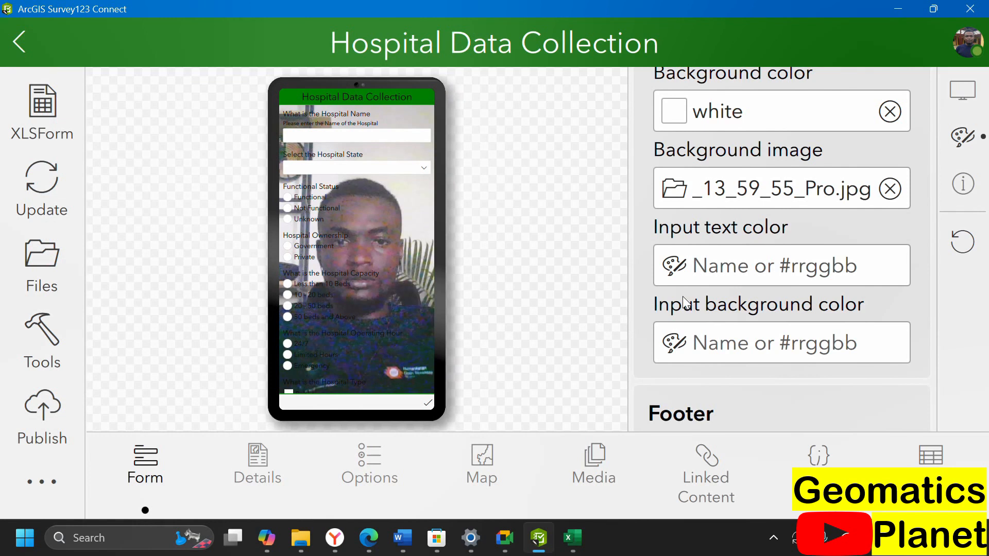
left_click(889, 188)
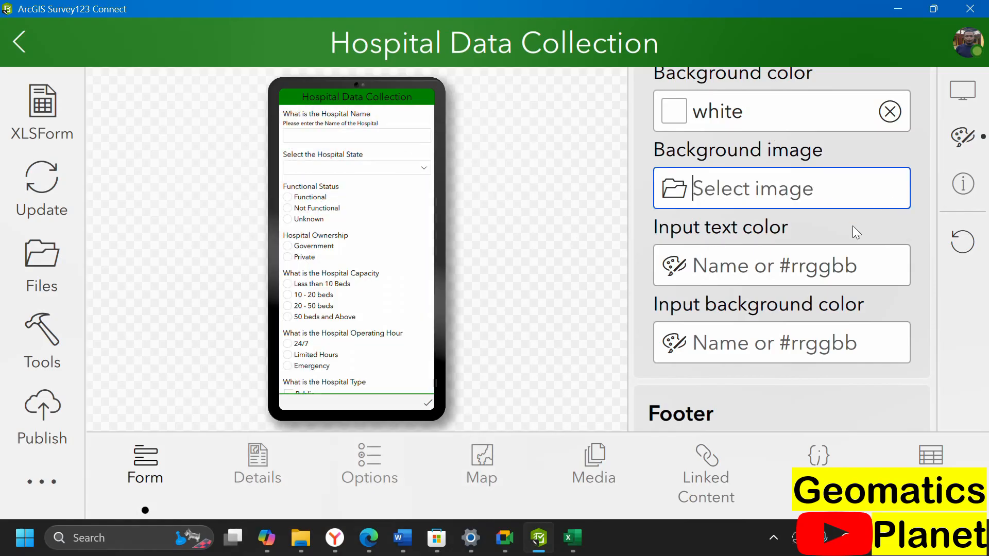
- Set the footer background color to white
left_click(772, 271)
scroll(759, 335, "down", 3)
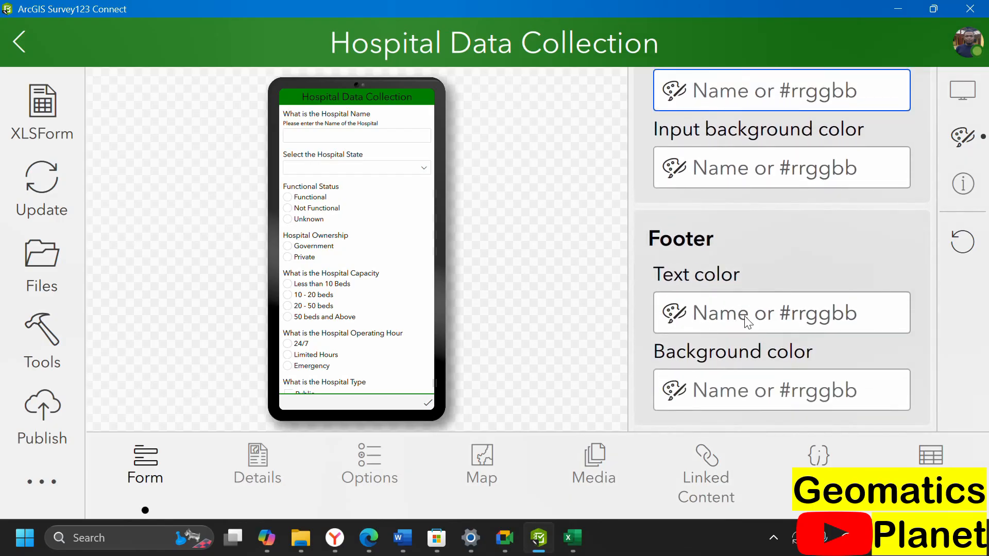
left_click(743, 321)
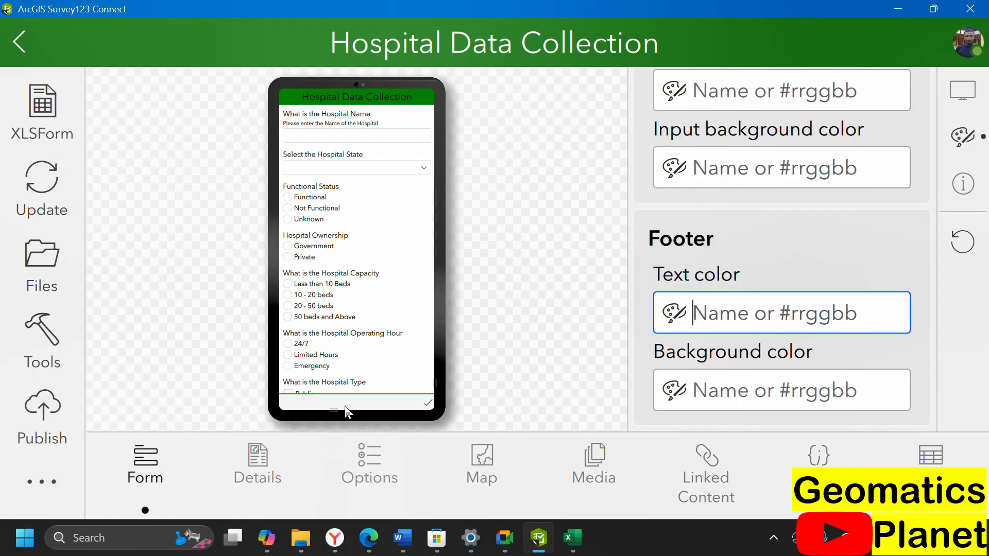
left_click(760, 395)
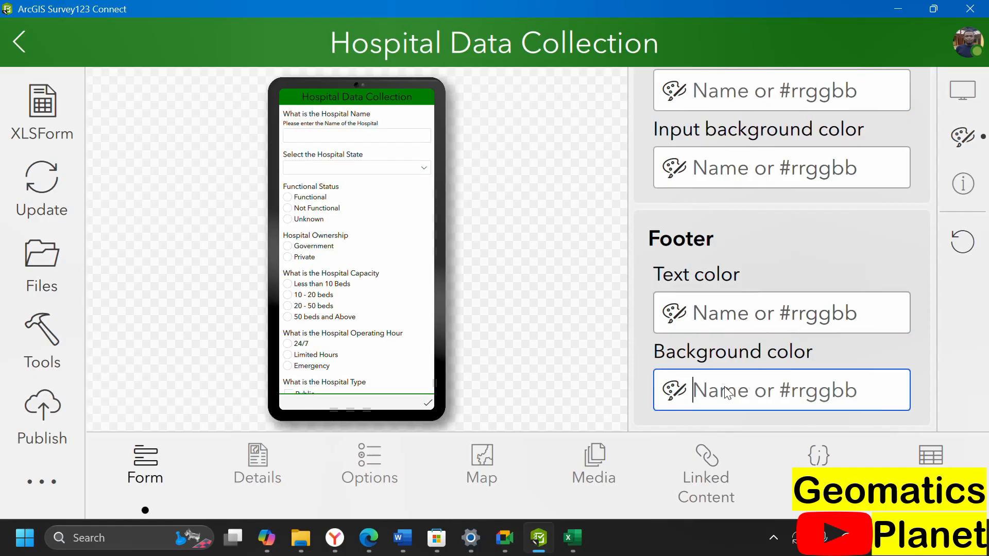
type("bla")
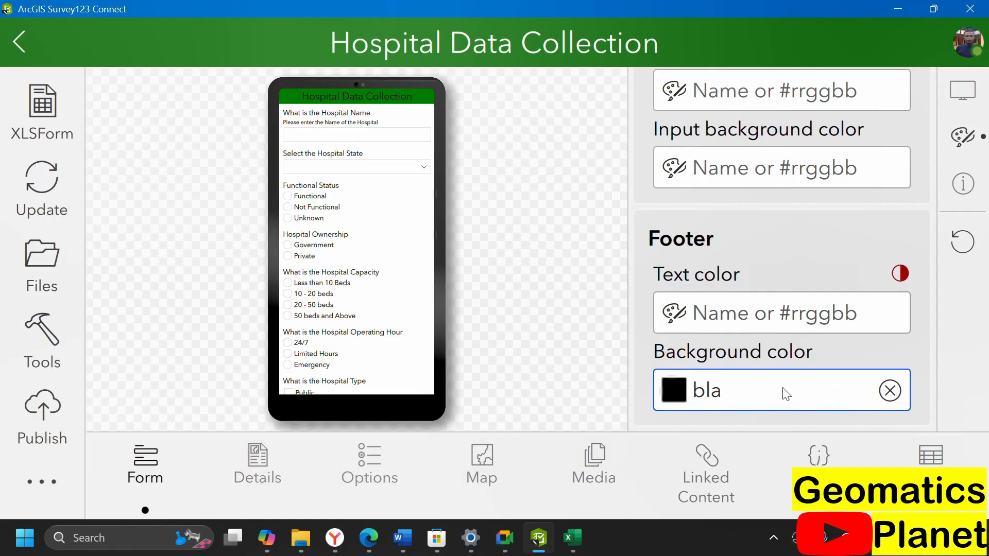
left_click_drag(730, 399, 658, 397)
type("whit")
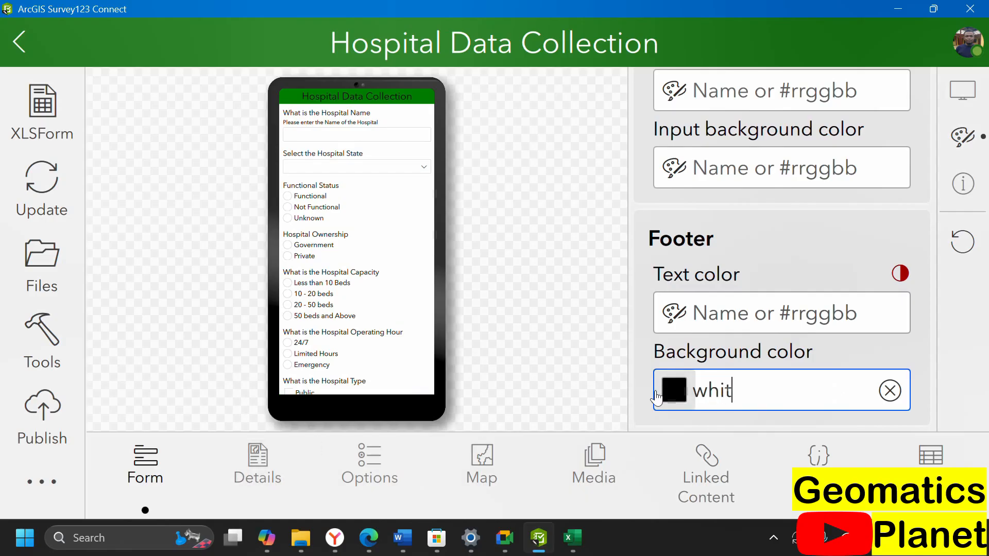
type("e")
- Display the form preview's information, including its screen properties and load time
left_click(703, 312)
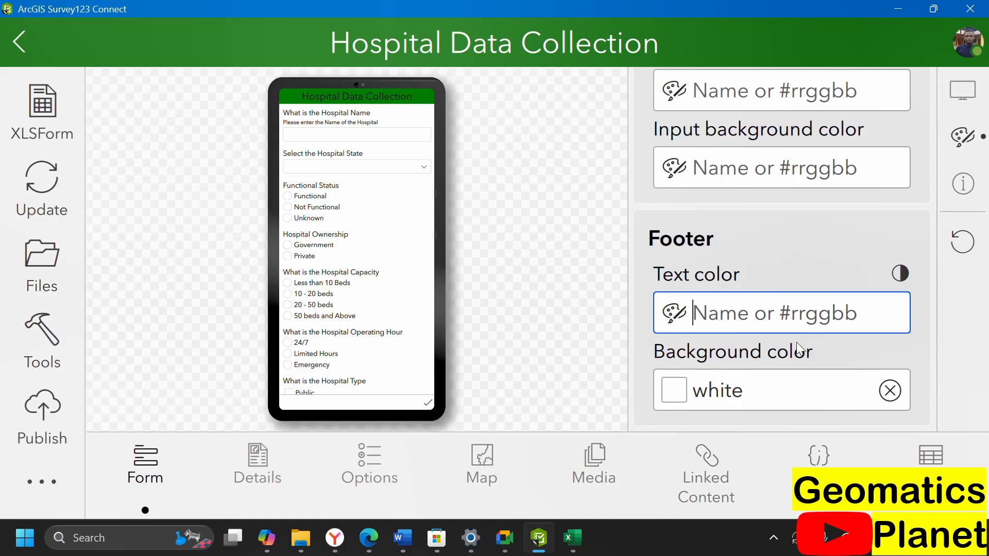
scroll(787, 193, "up", 10)
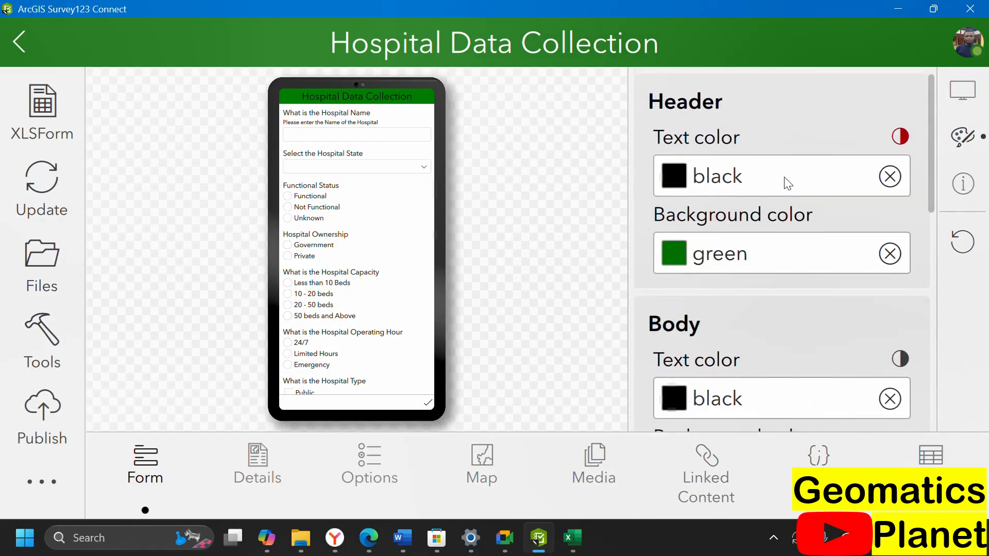
left_click(962, 183)
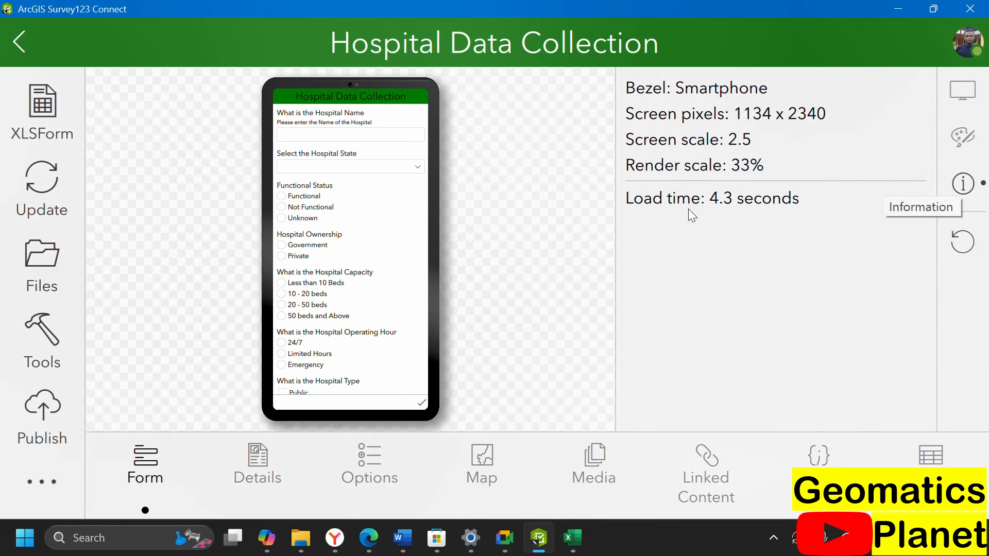
- Set the appearance of the "Select the Hospital State" question to horizontal in the Excel XLSForm, and preview it in Survey123 Connect
left_click(962, 241)
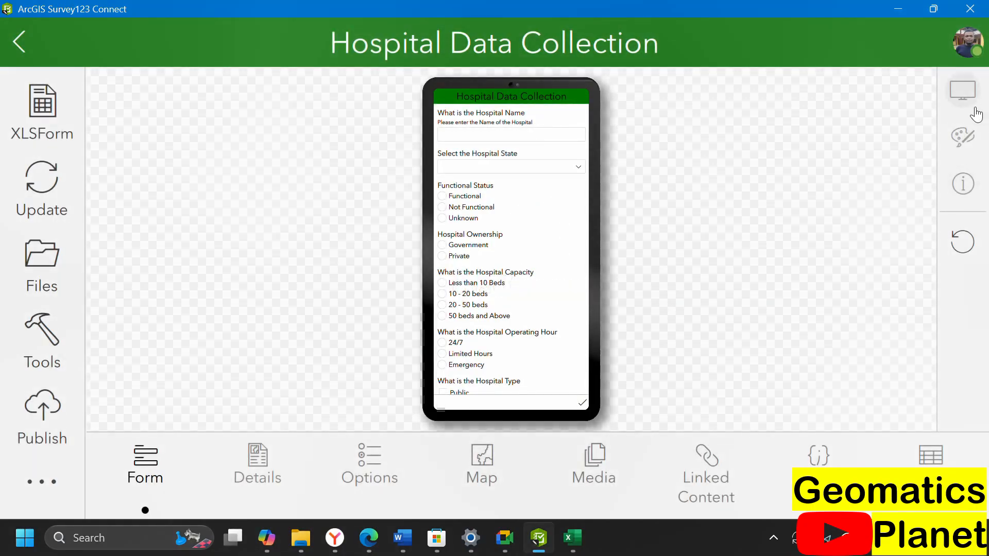
left_click(573, 537)
left_click(761, 230)
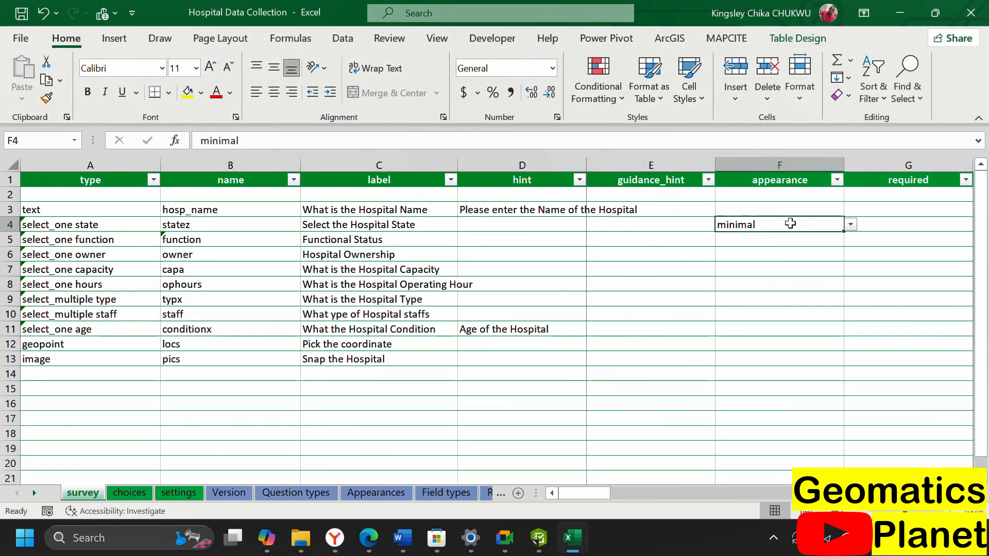
left_click(850, 225)
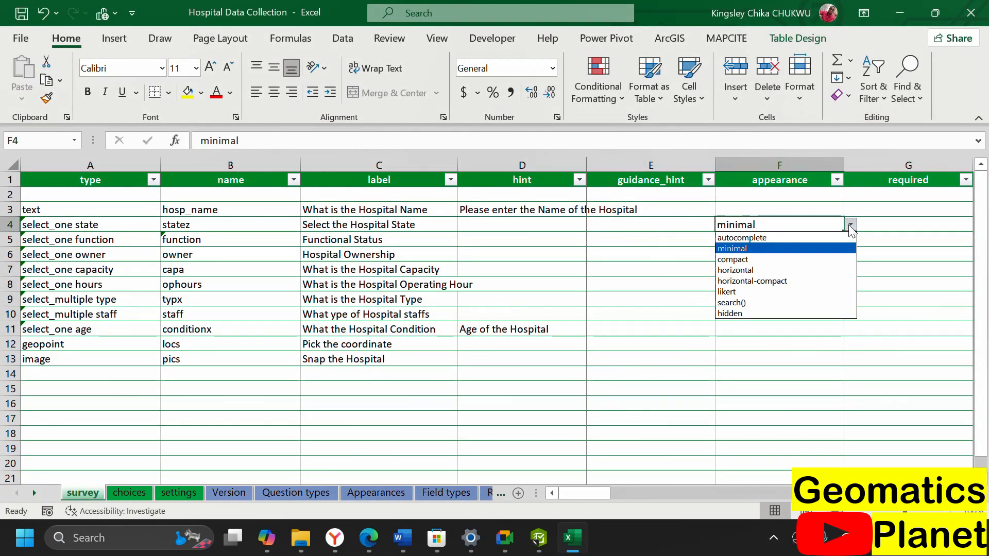
left_click(762, 272)
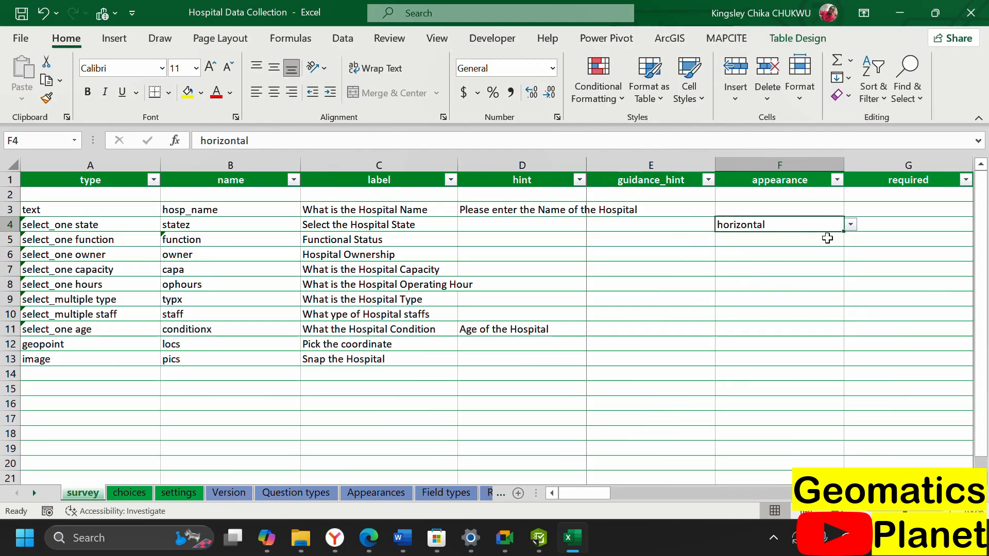
left_click(538, 537)
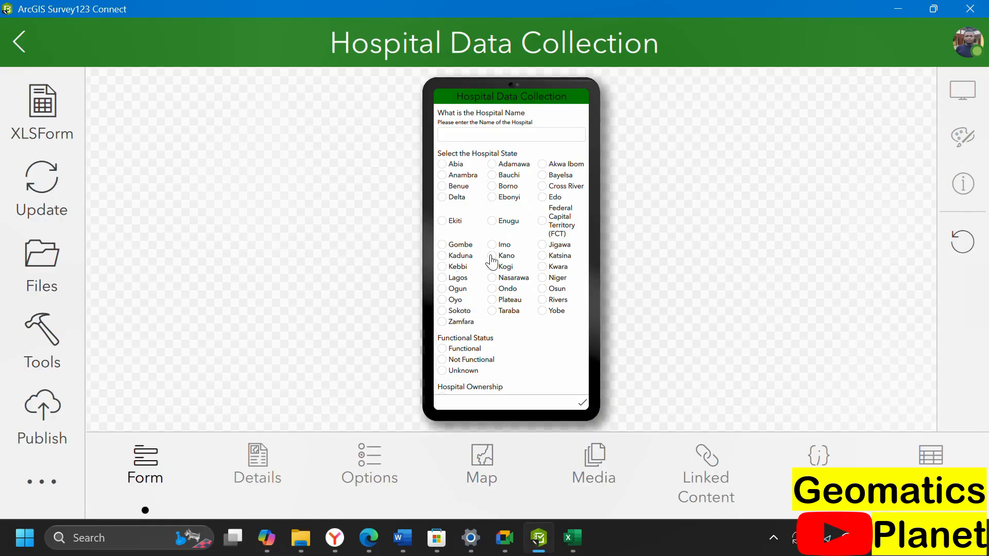
- Try the likert and search() appearances for the state question in the Excel XLSForm, and check the state list in the Survey123 Connect preview
left_click(573, 537)
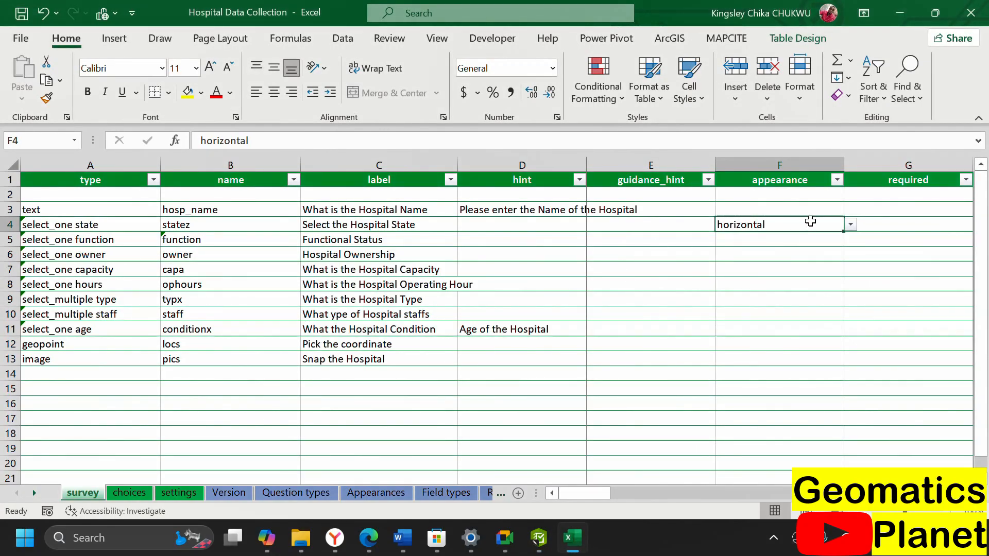
left_click(850, 225)
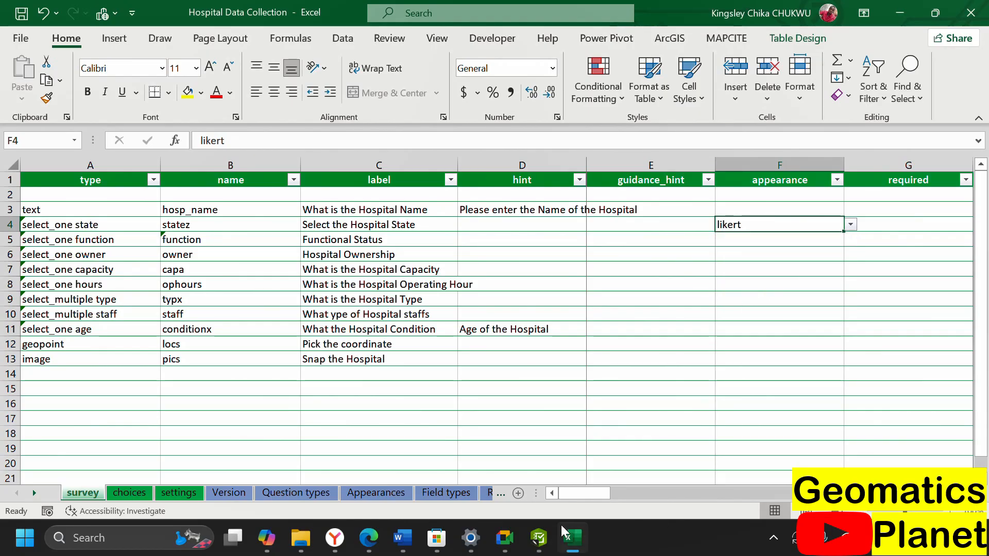
left_click(849, 225)
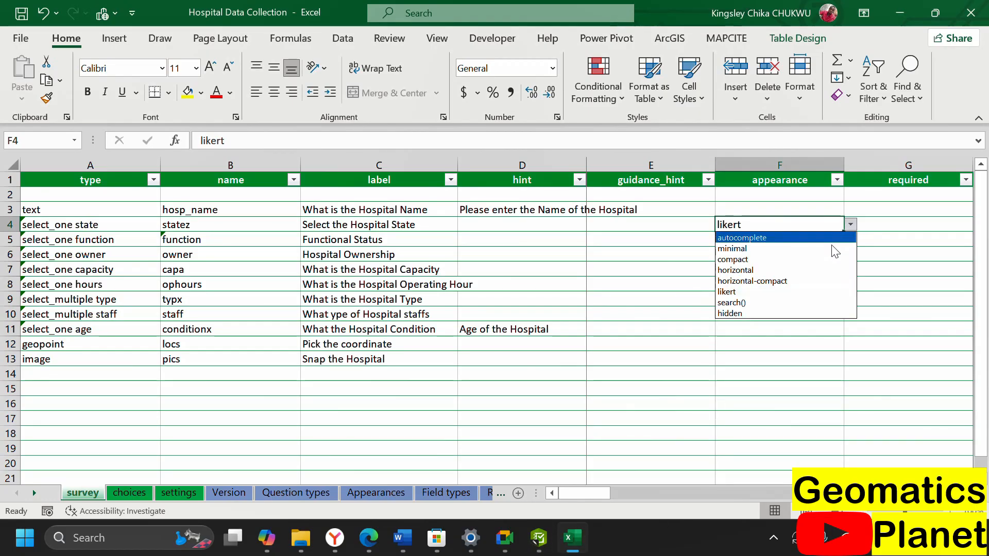
left_click(744, 313)
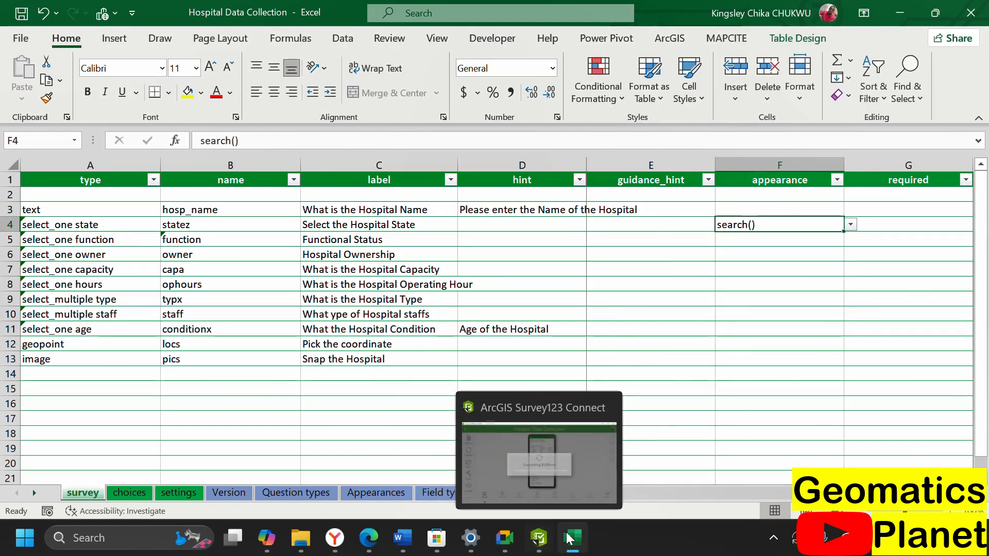
left_click(538, 538)
left_click(539, 538)
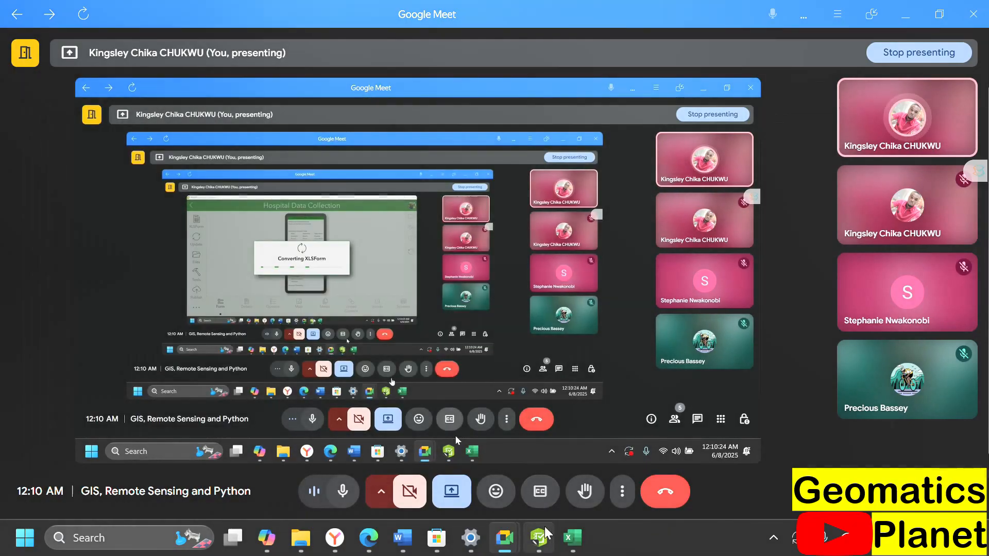
left_click(542, 535)
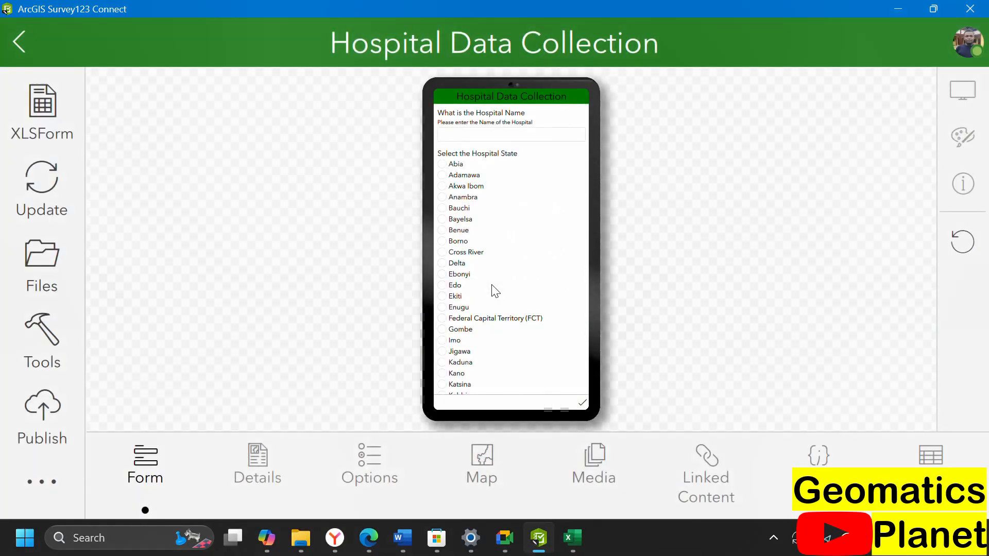
scroll(495, 291, "down", 5)
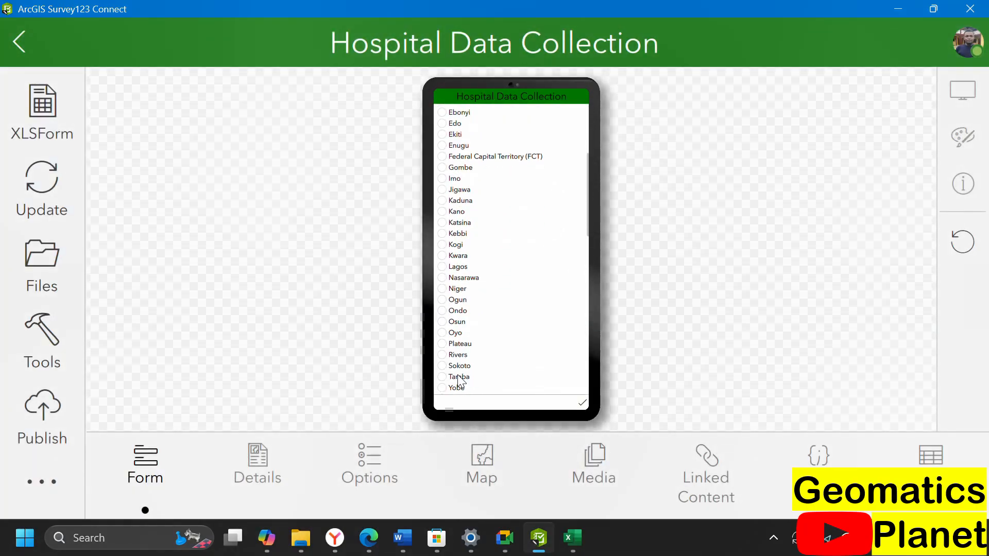
scroll(480, 319, "up", 5)
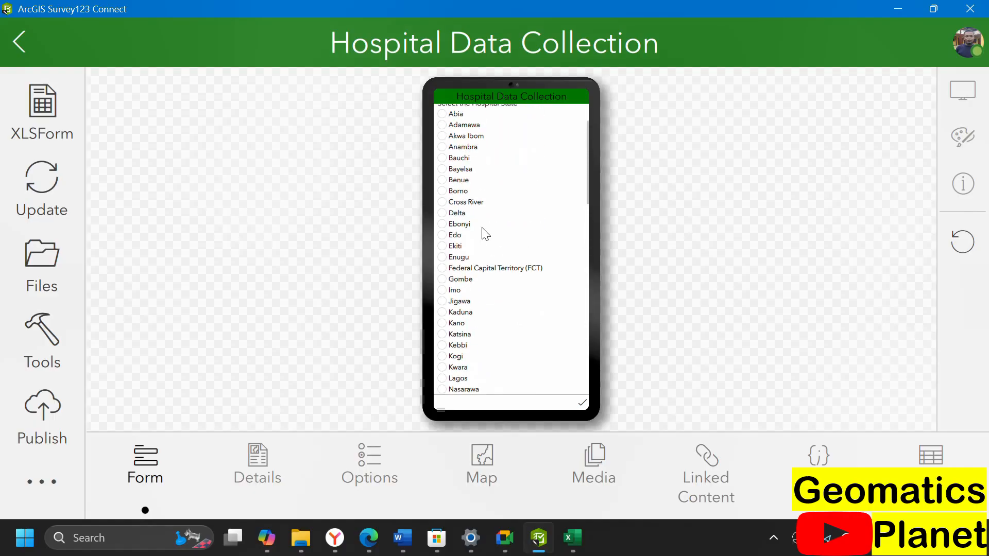
- Try the horizontal-compact appearance for the state question in the Excel XLSForm, and preview it in Survey123 Connect
left_click(573, 537)
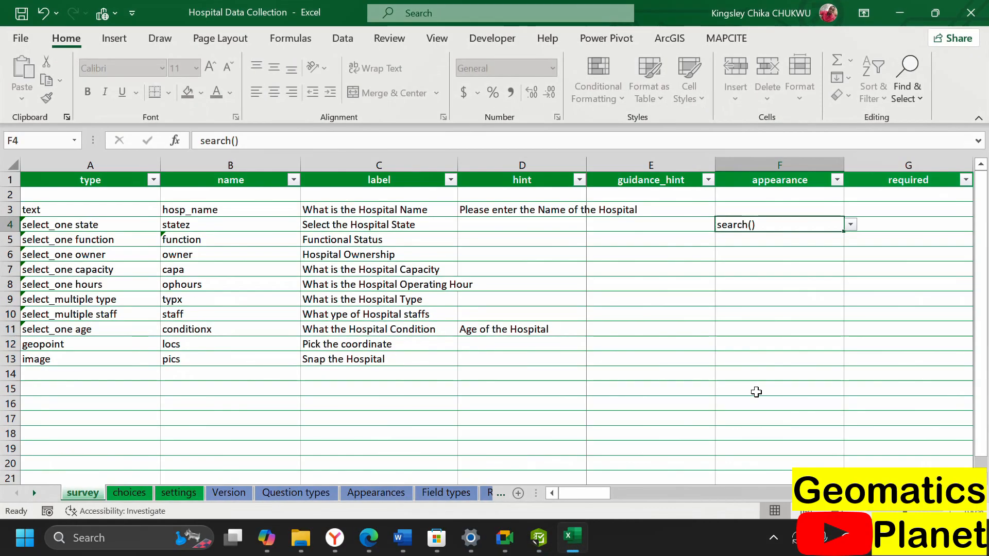
left_click(850, 225)
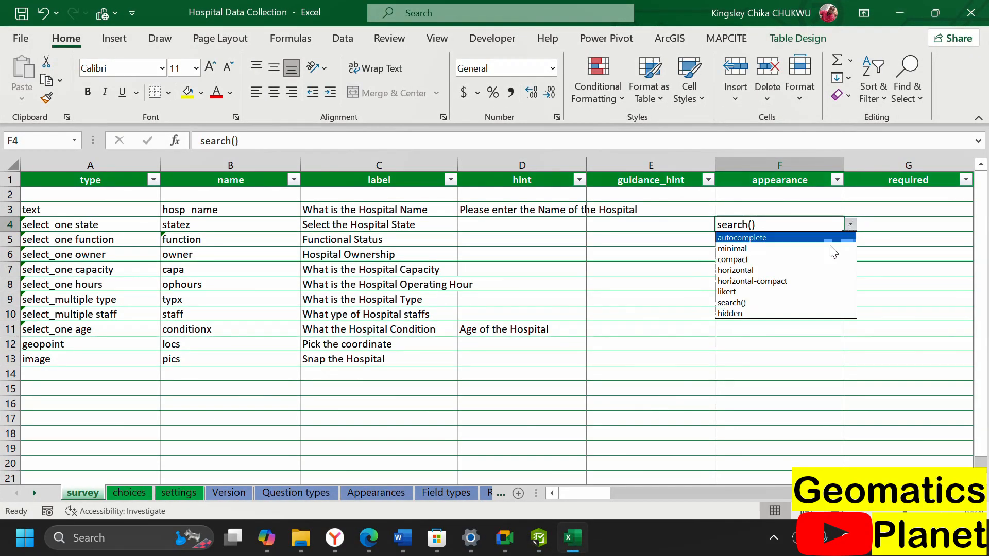
left_click(748, 281)
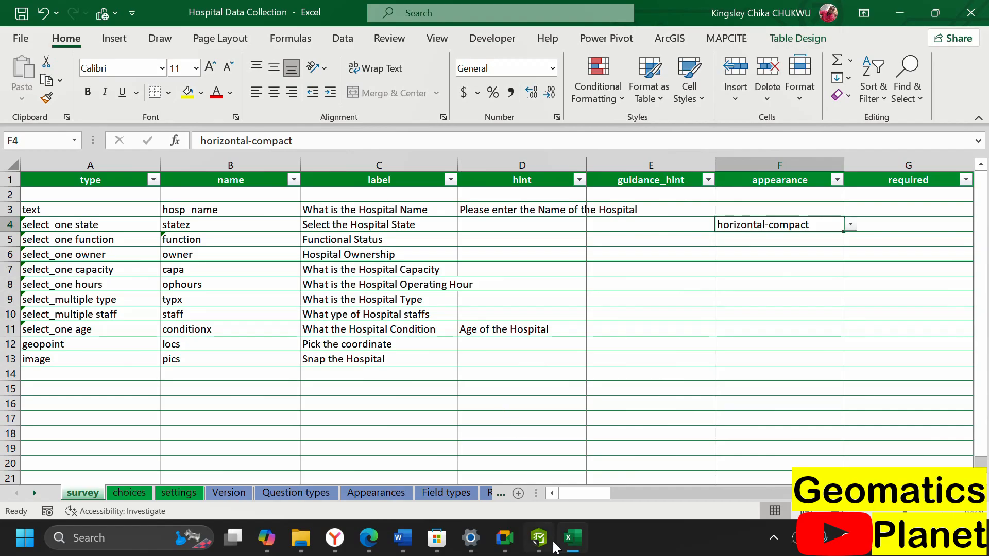
left_click(539, 538)
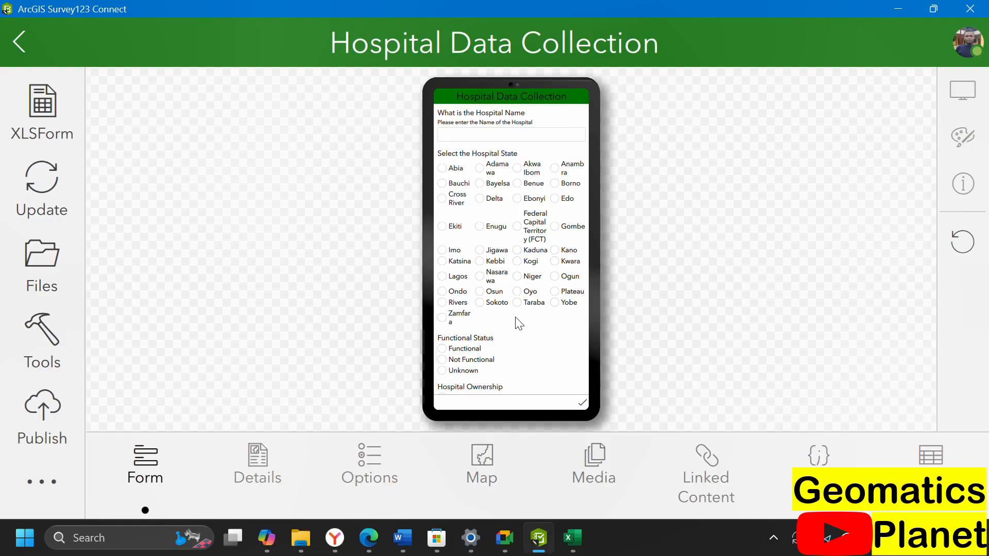
- Set the state question's appearance back to horizontal in the Excel XLSForm and return to Survey123 Connect
left_click(573, 537)
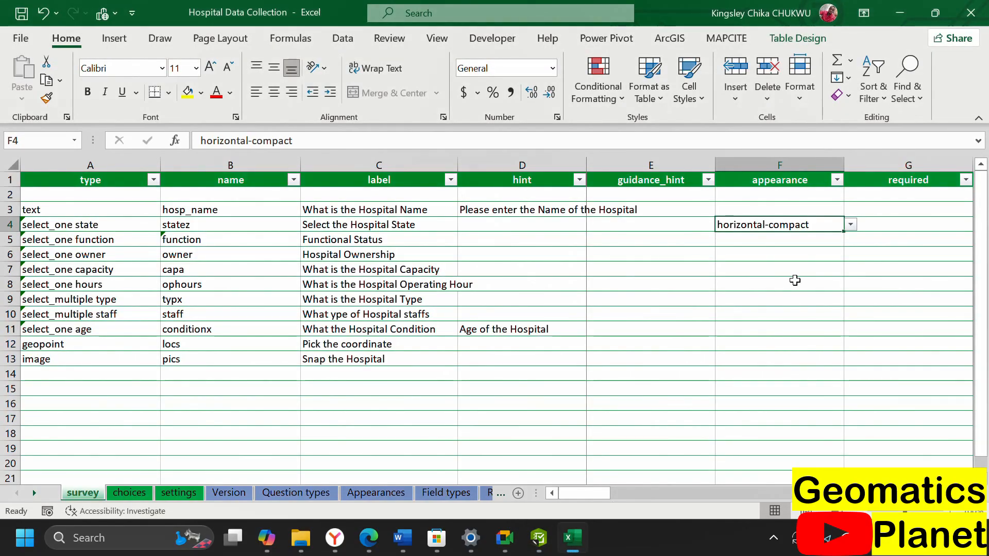
left_click(850, 225)
left_click(803, 273)
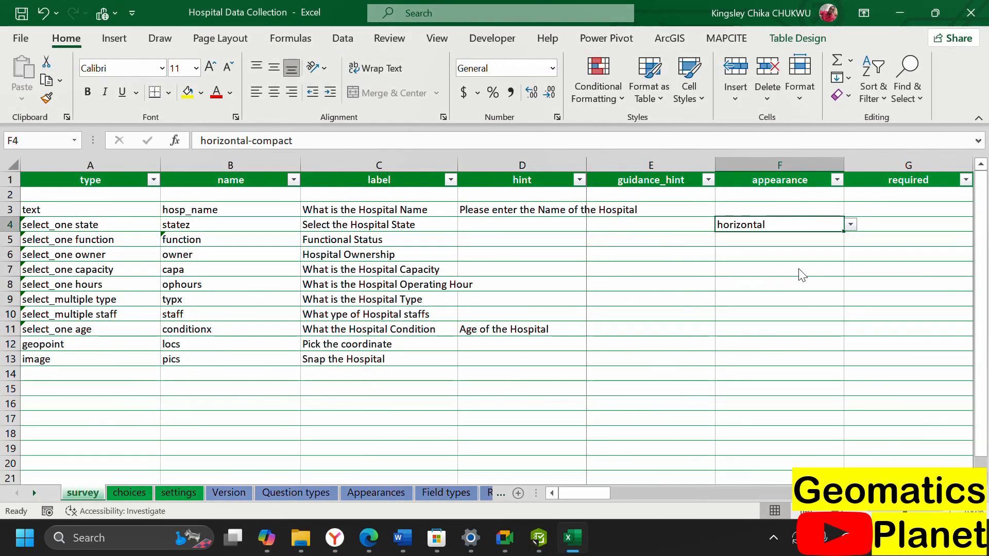
left_click(539, 537)
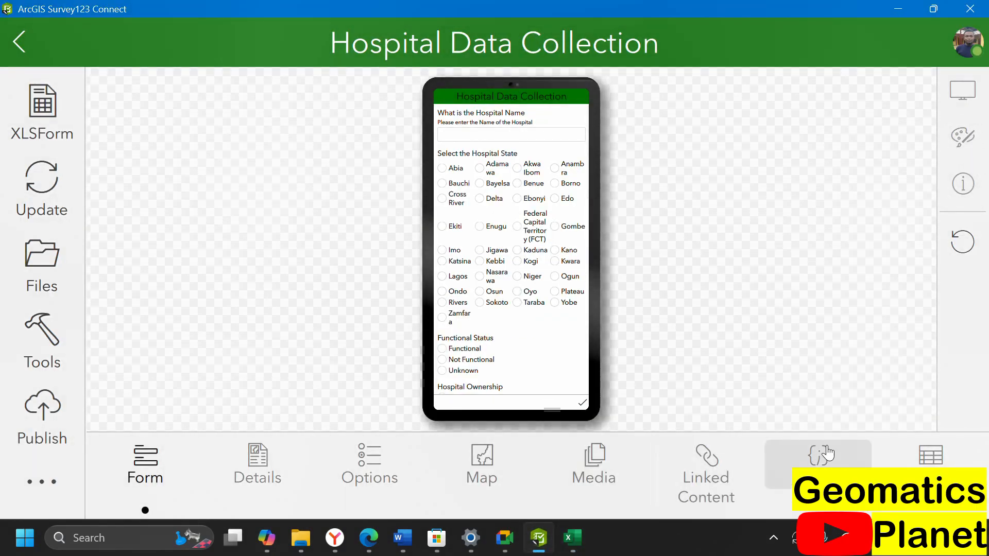
- Examine the survey layer's fields and the properties of the hosp_name field, and view the scripts page
left_click(915, 460)
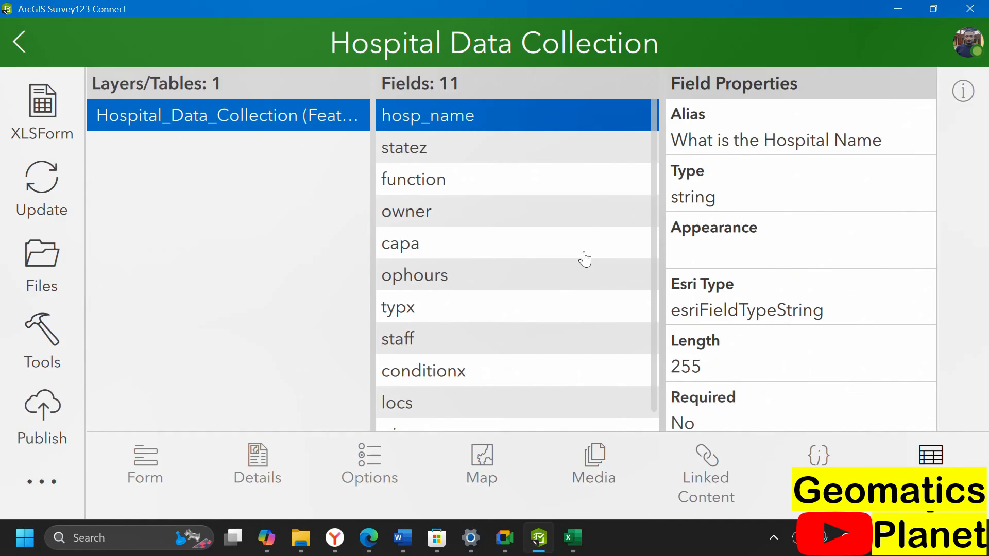
scroll(582, 258, "down", 1)
scroll(750, 298, "down", 5)
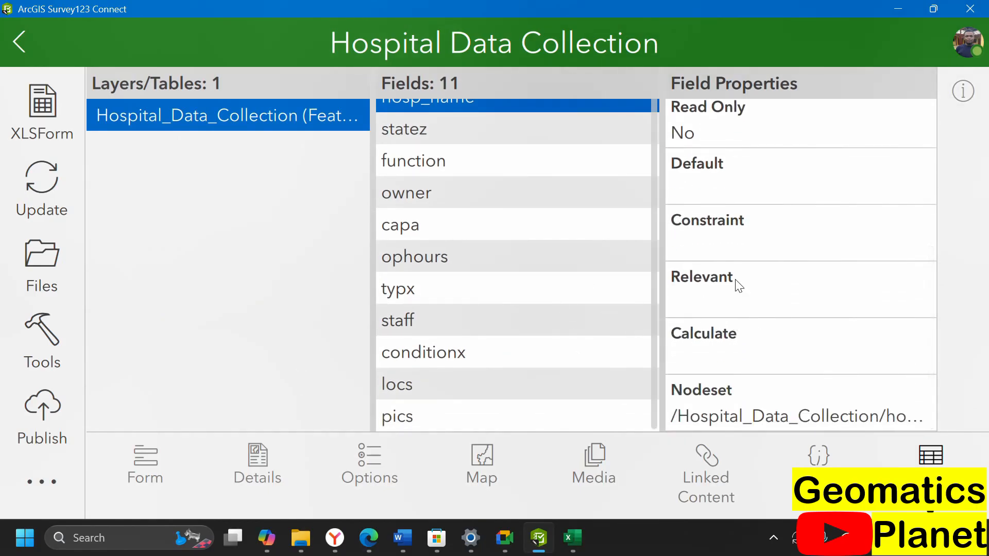
left_click(812, 462)
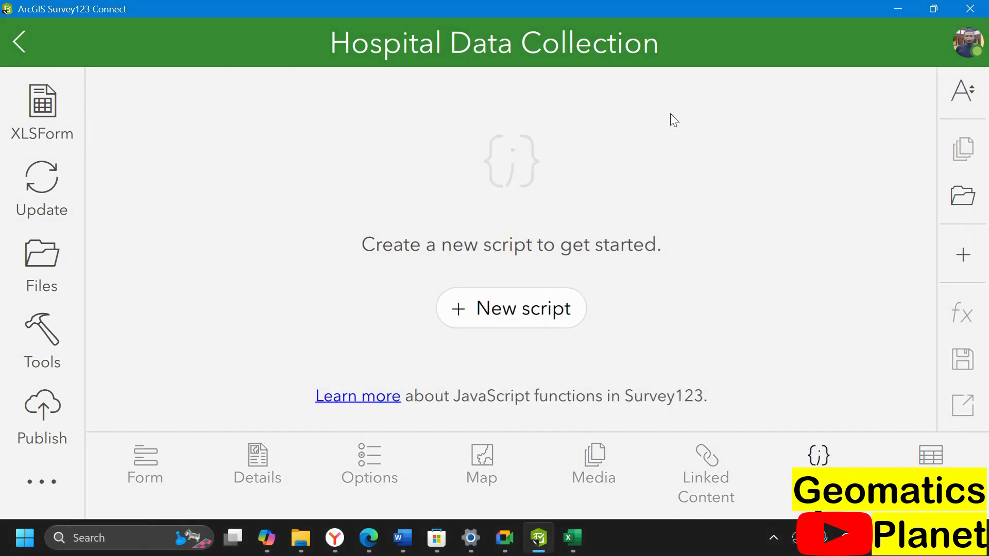
- Review the linked Hospital Data Collection web map, open its online page, and return to Survey123 Connect
left_click(706, 476)
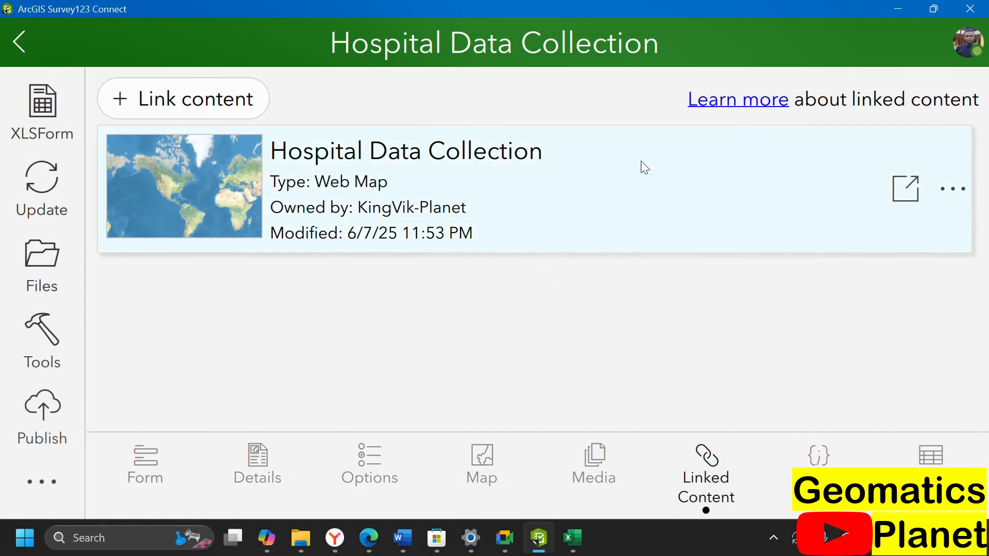
left_click(950, 189)
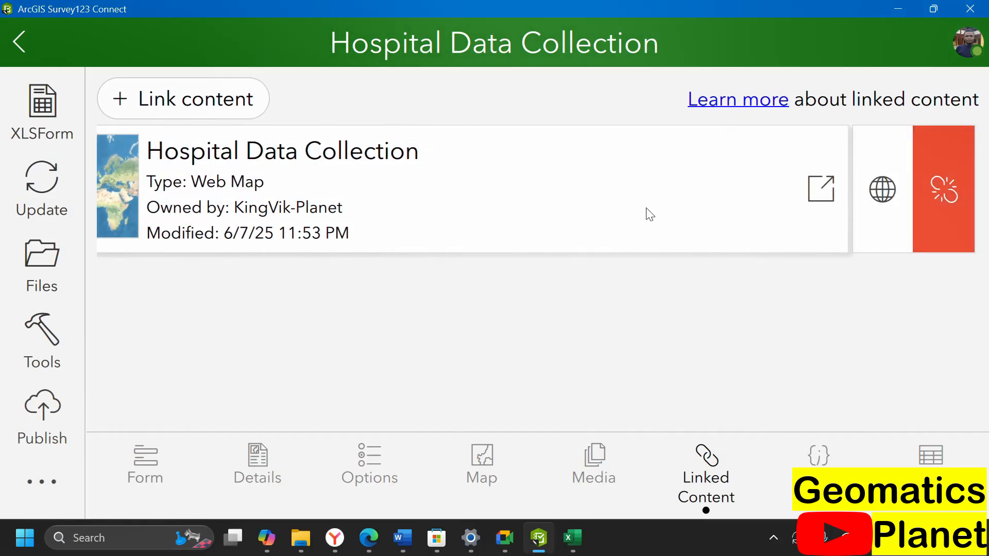
left_click(880, 198)
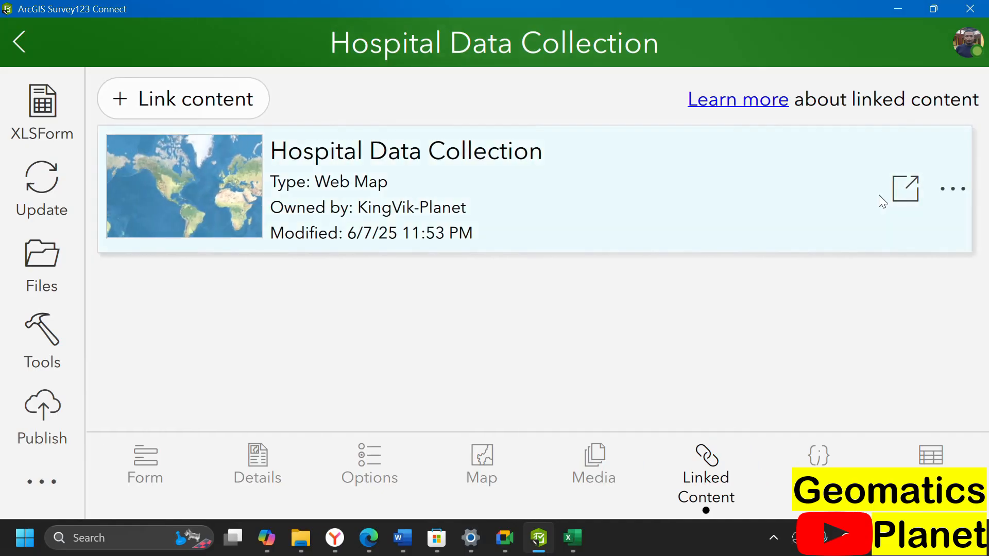
left_click(944, 192)
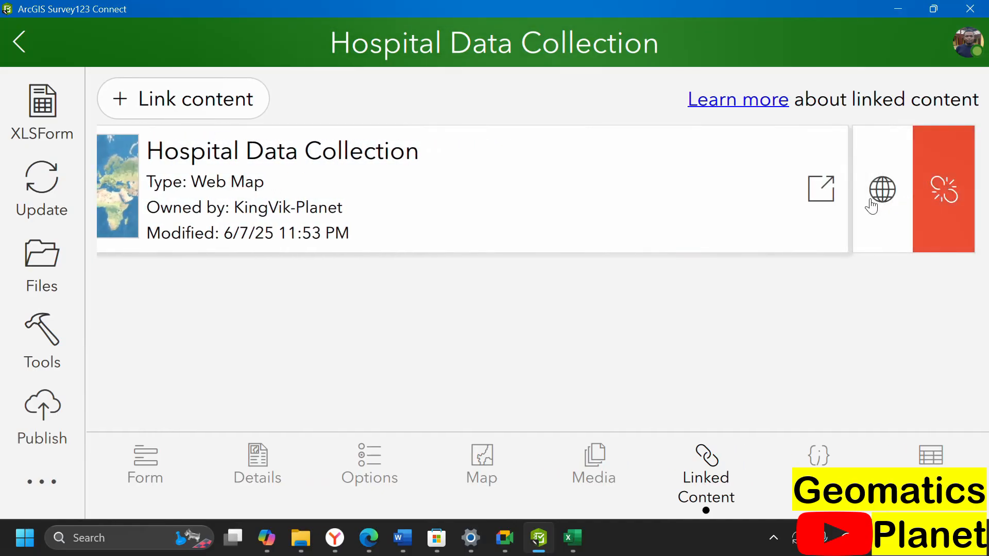
left_click(872, 206)
left_click(538, 537)
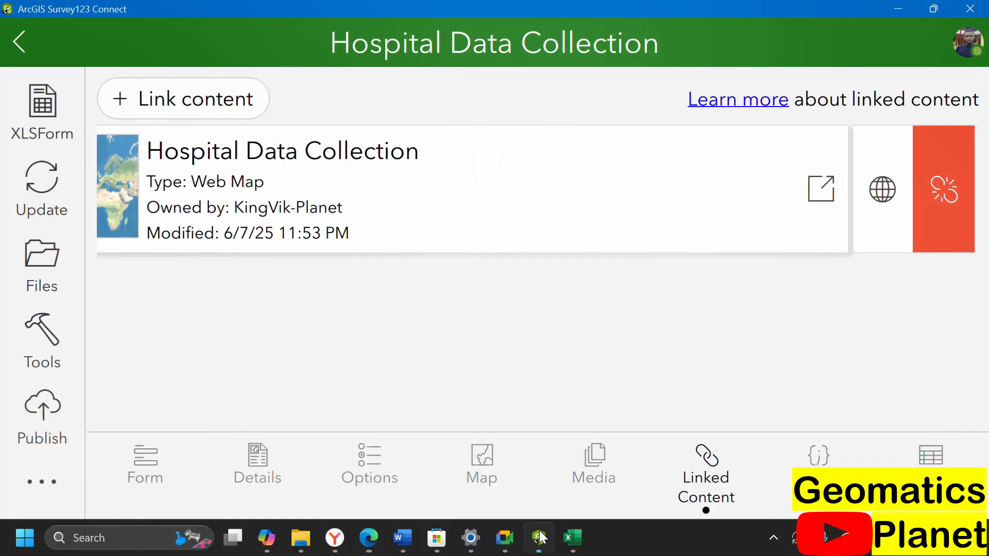
- View the survey's media files and its map settings
left_click(582, 474)
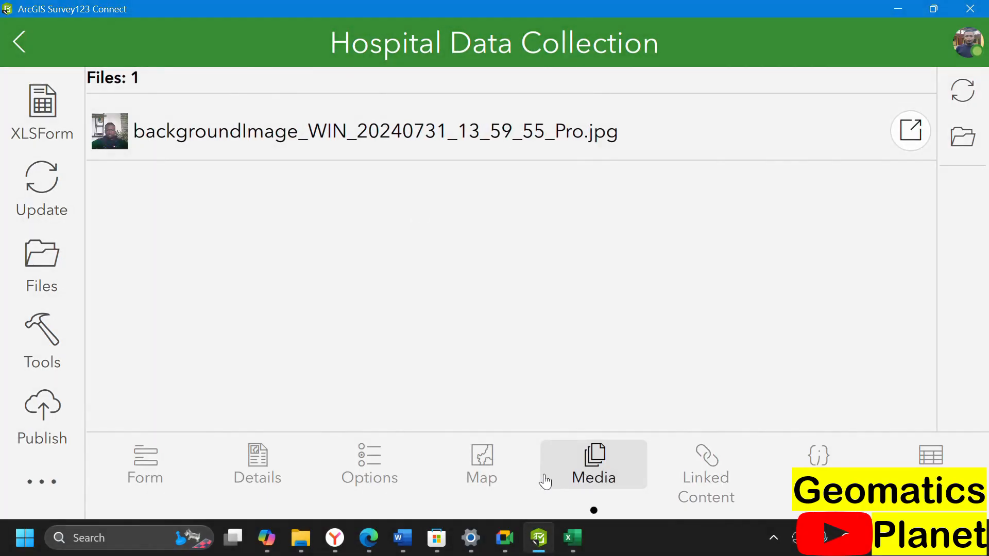
left_click(489, 476)
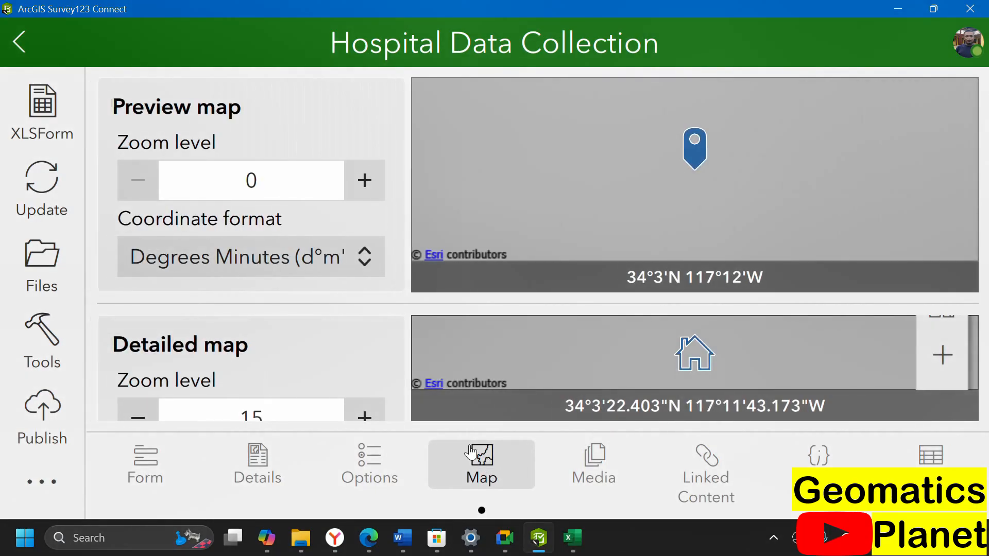
- Examine the survey's general, Inbox, Sent and image options, and its title, summary and description details
left_click(355, 484)
scroll(424, 272, "down", 10)
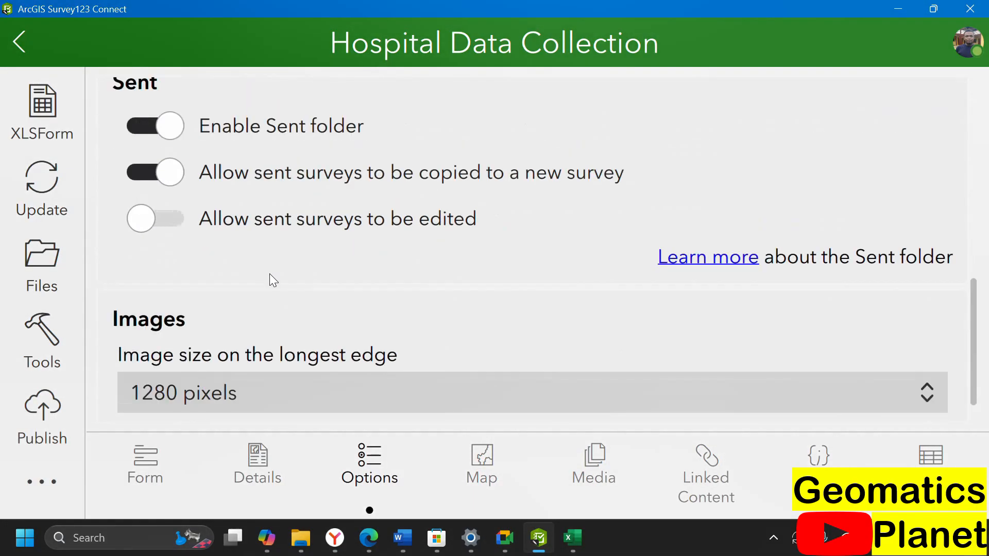
scroll(283, 304, "down", 1)
scroll(278, 314, "up", 6)
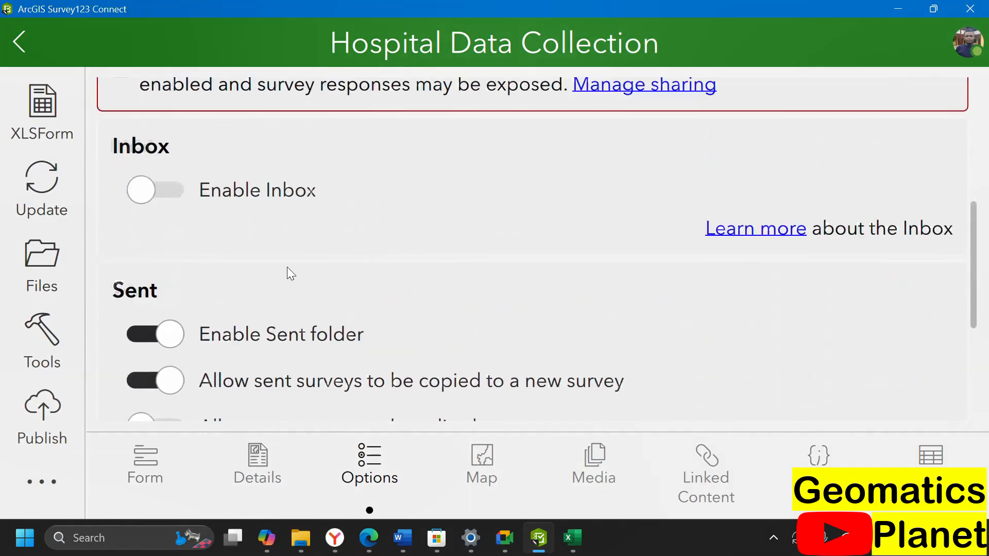
scroll(286, 271, "down", 3)
scroll(293, 381, "down", 3)
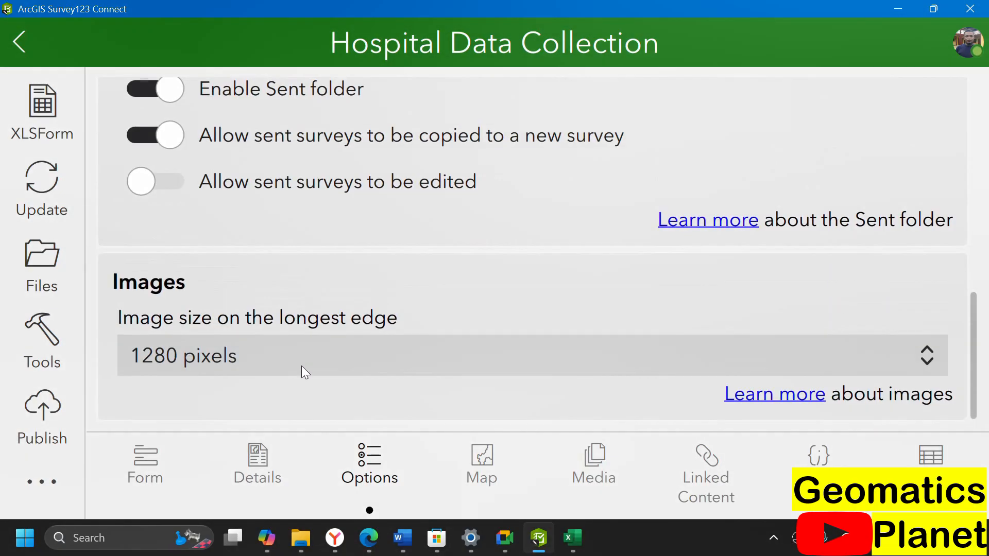
scroll(319, 276, "up", 10)
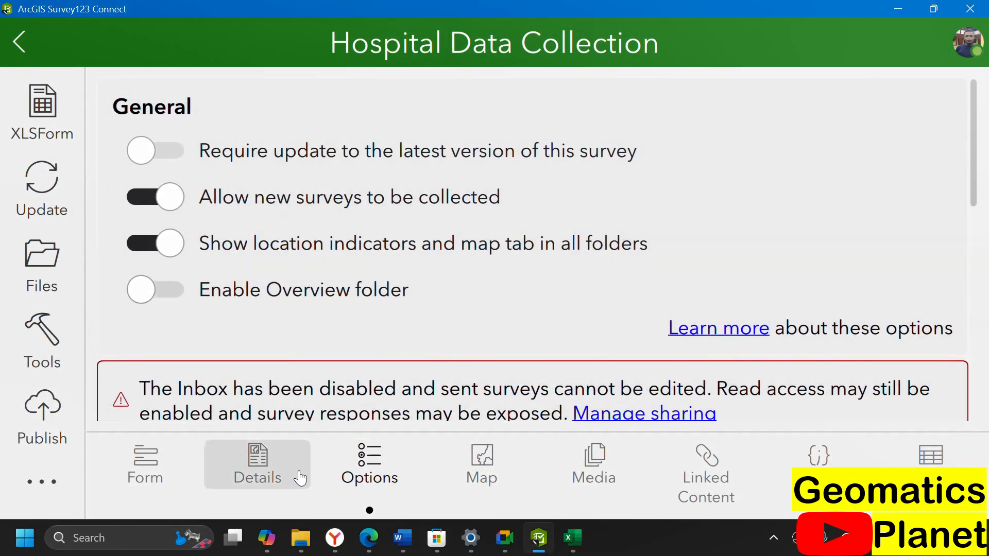
left_click(296, 476)
scroll(264, 286, "down", 3)
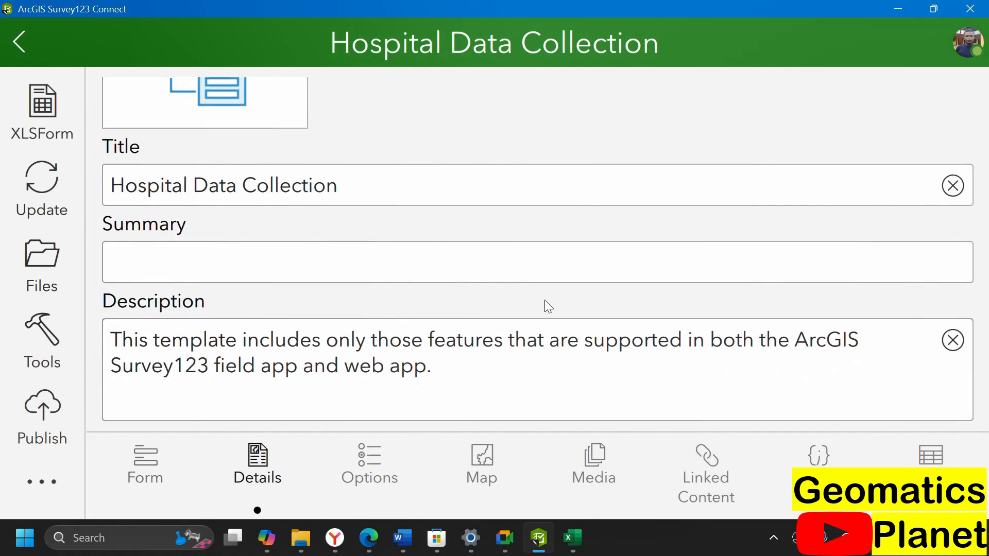
left_click(258, 433)
scroll(218, 192, "up", 3)
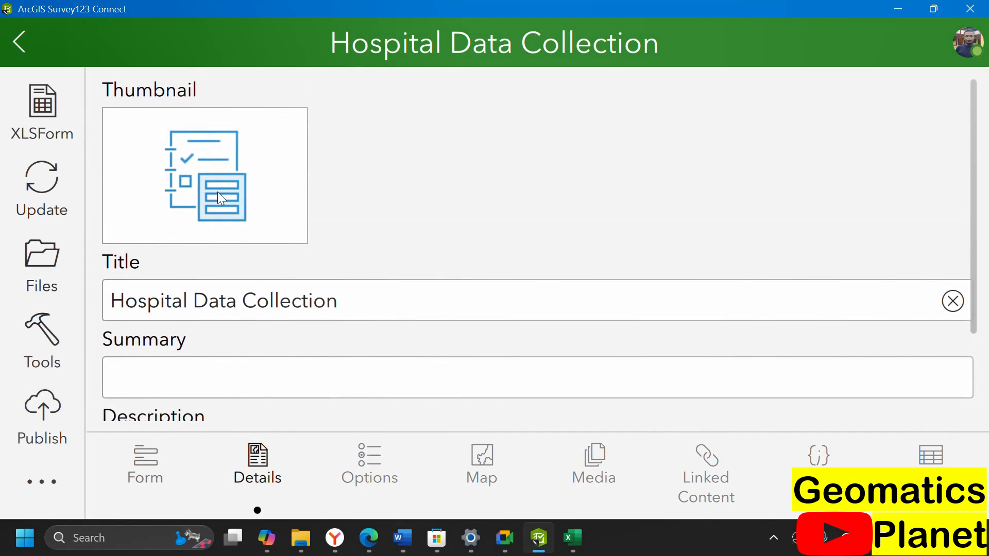
left_click(218, 192)
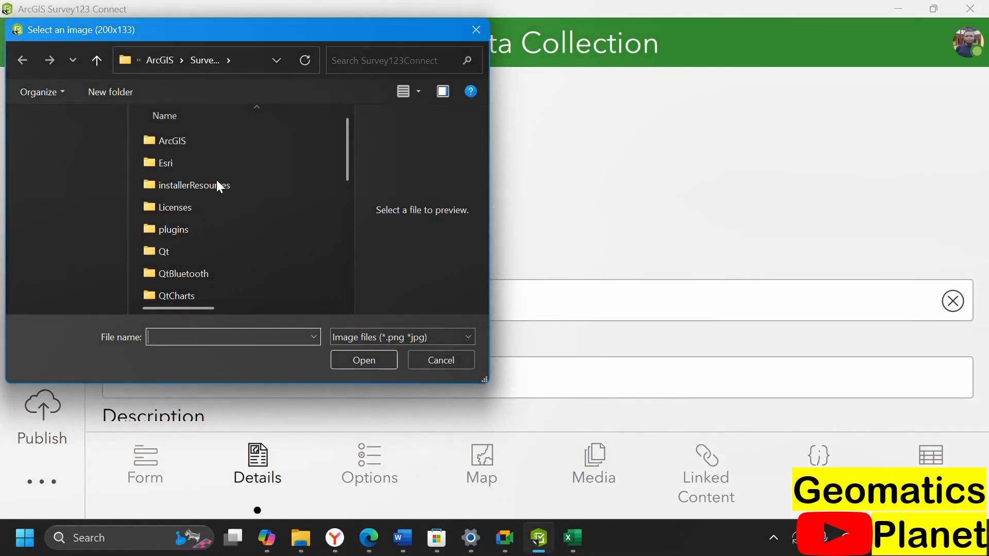
left_click(63, 242)
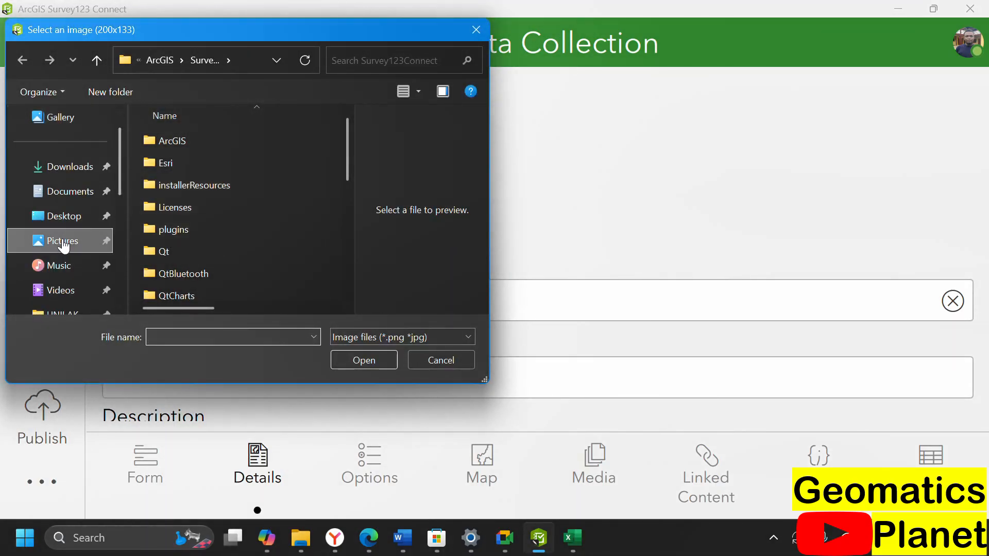
scroll(212, 206, "down", 3)
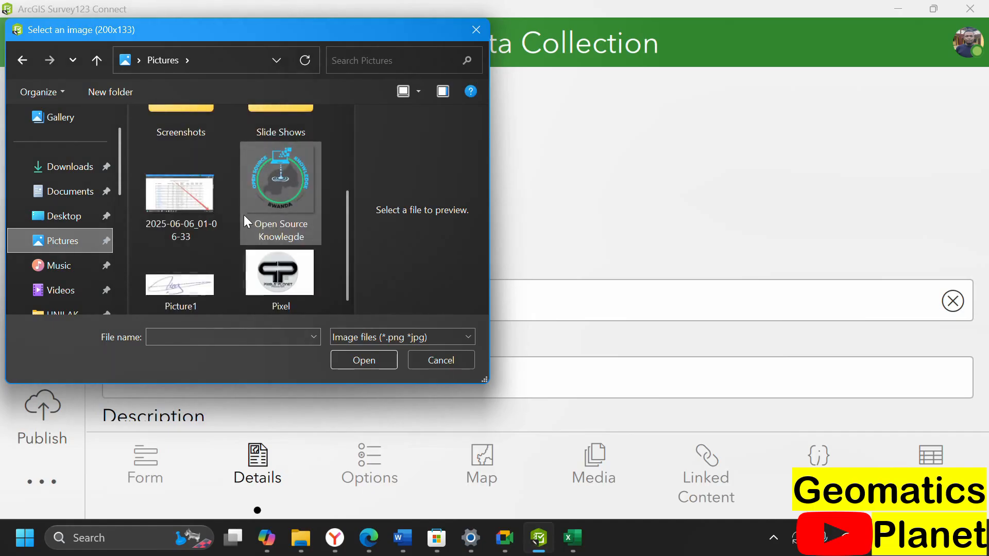
scroll(209, 250, "up", 4)
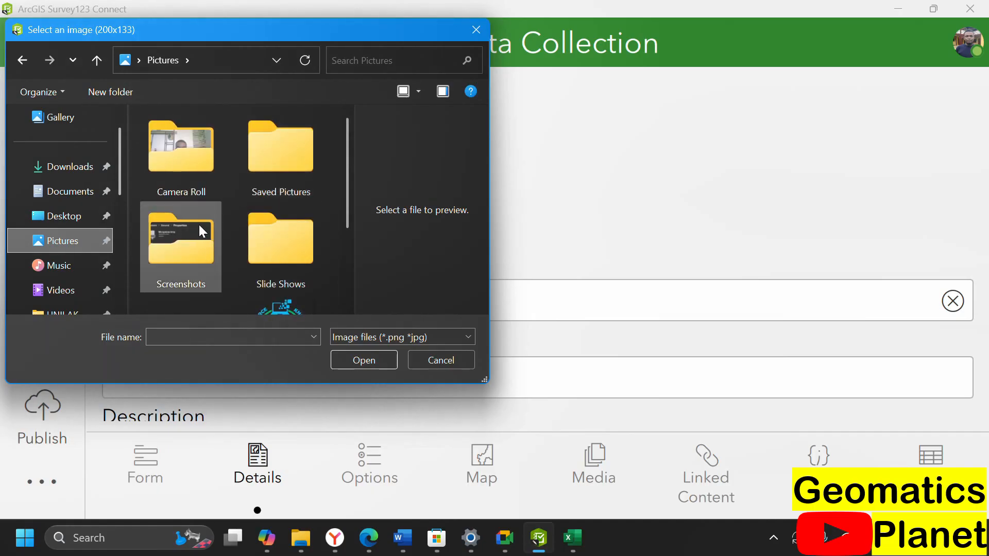
double_click(199, 224)
scroll(242, 208, "down", 5)
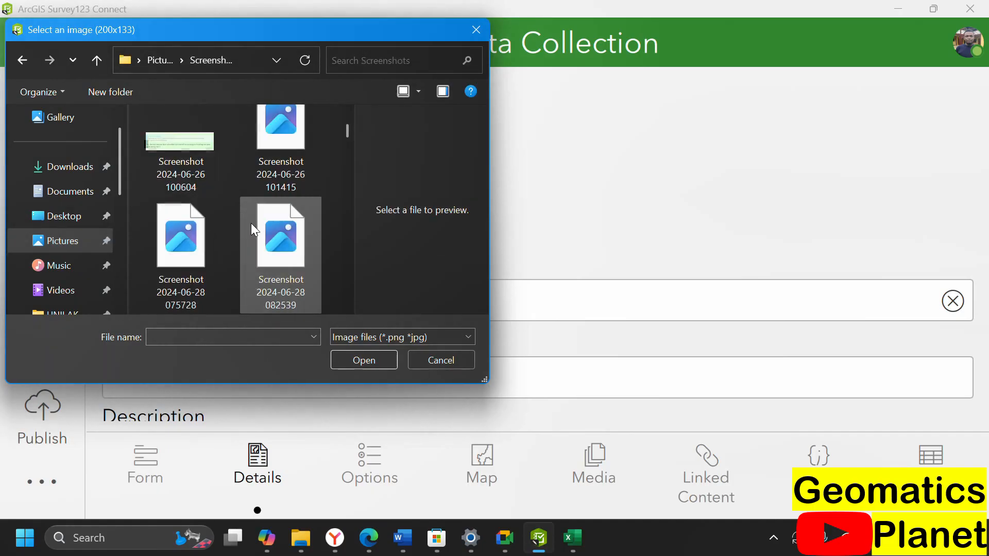
scroll(253, 227, "down", 6)
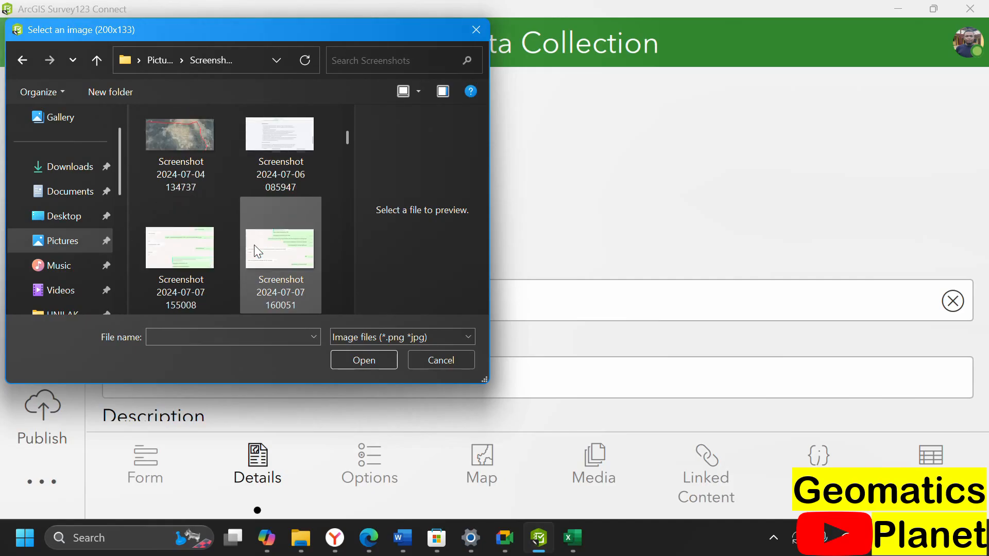
scroll(258, 252, "down", 3)
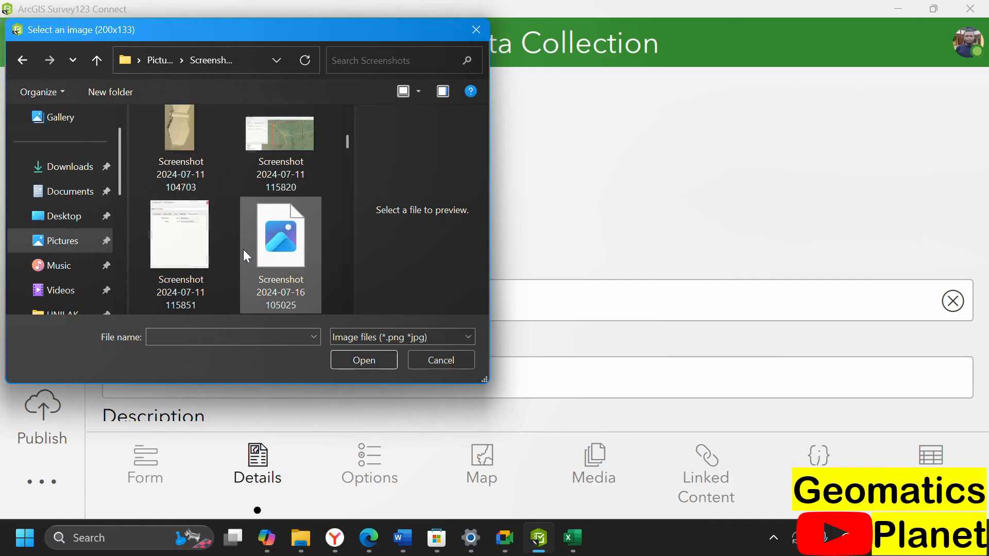
left_click(194, 138)
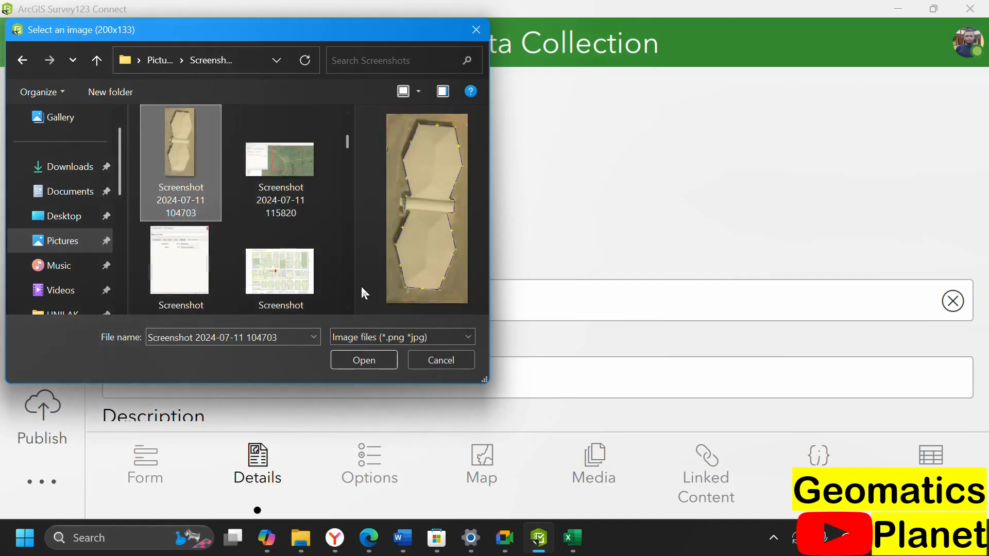
left_click(373, 359)
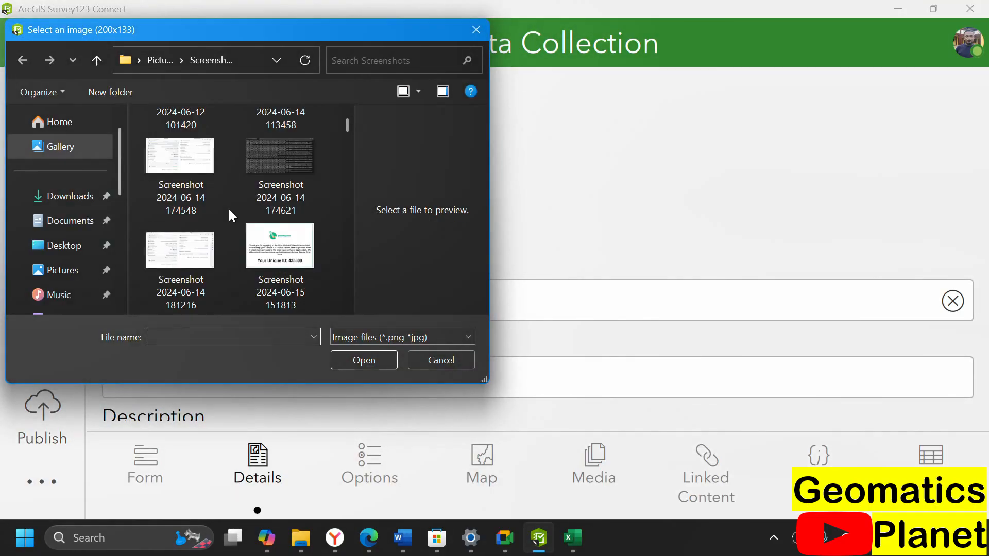
scroll(228, 208, "down", 5)
left_click(291, 253)
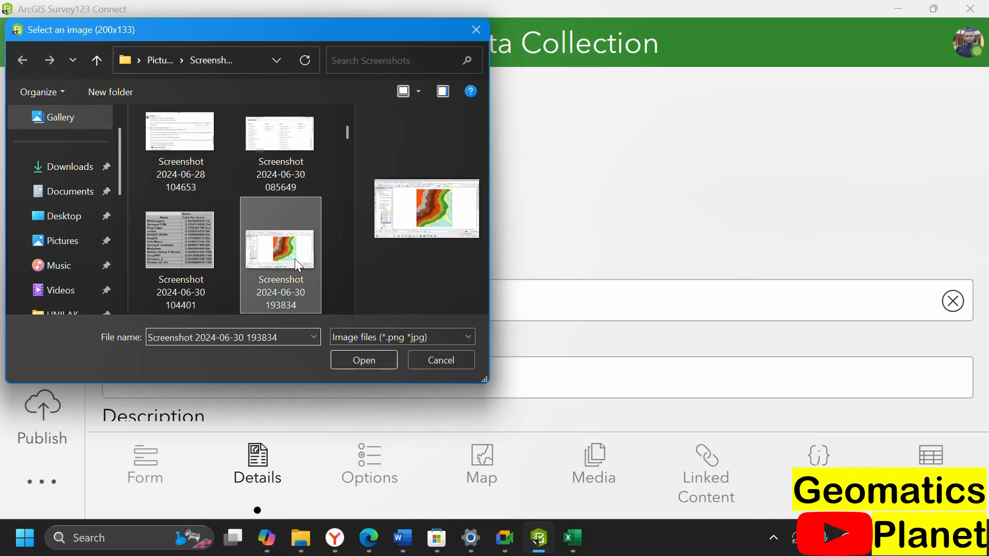
left_click(372, 356)
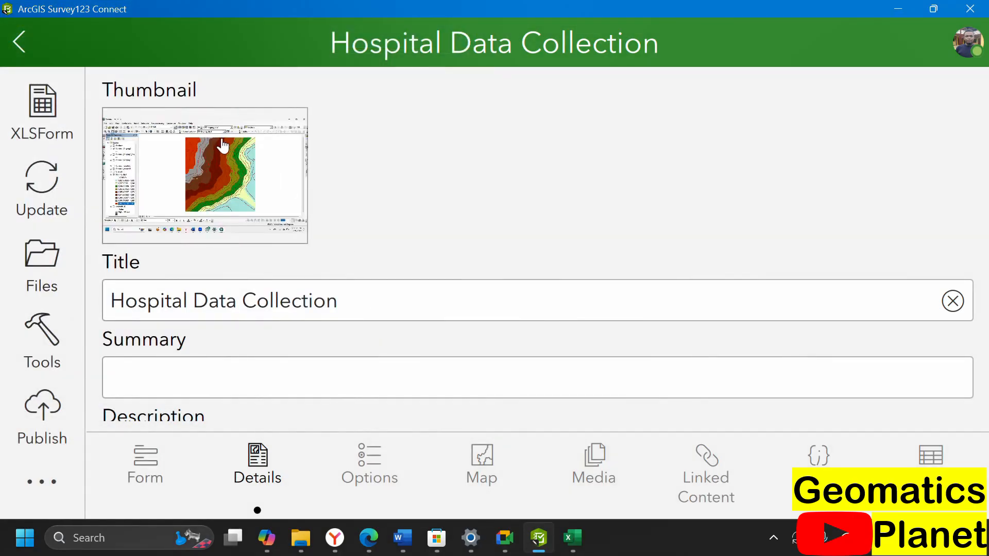
scroll(515, 257, "down", 2)
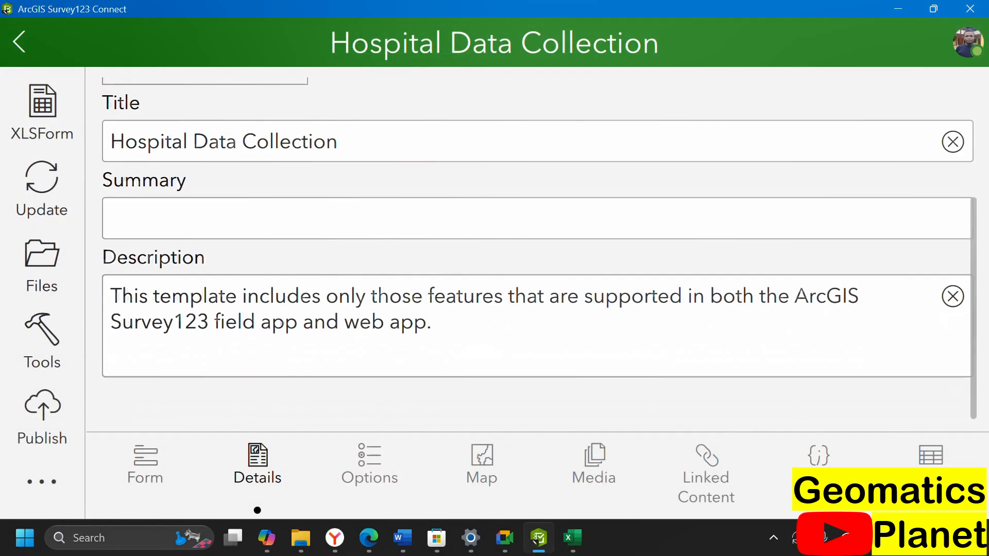
left_click_drag(431, 367, 200, 300)
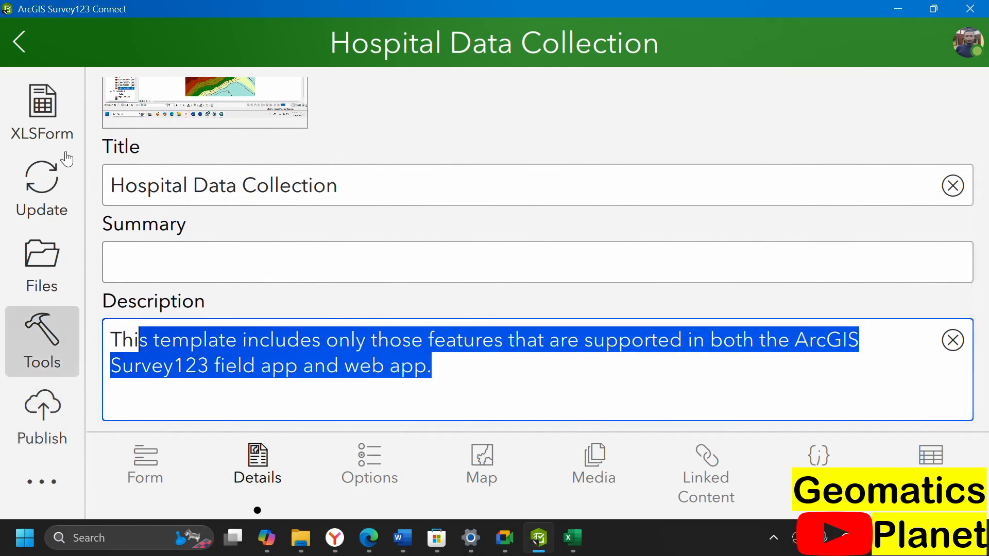
- Return to the survey designs gallery, view the Hospital Data Collection survey's available actions, and reopen that survey
left_click(21, 42)
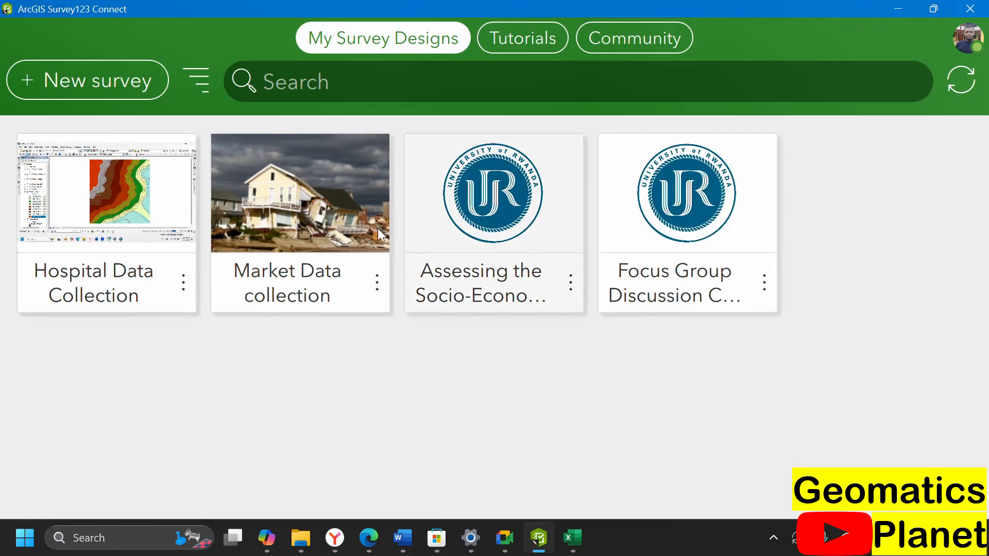
left_click(183, 282)
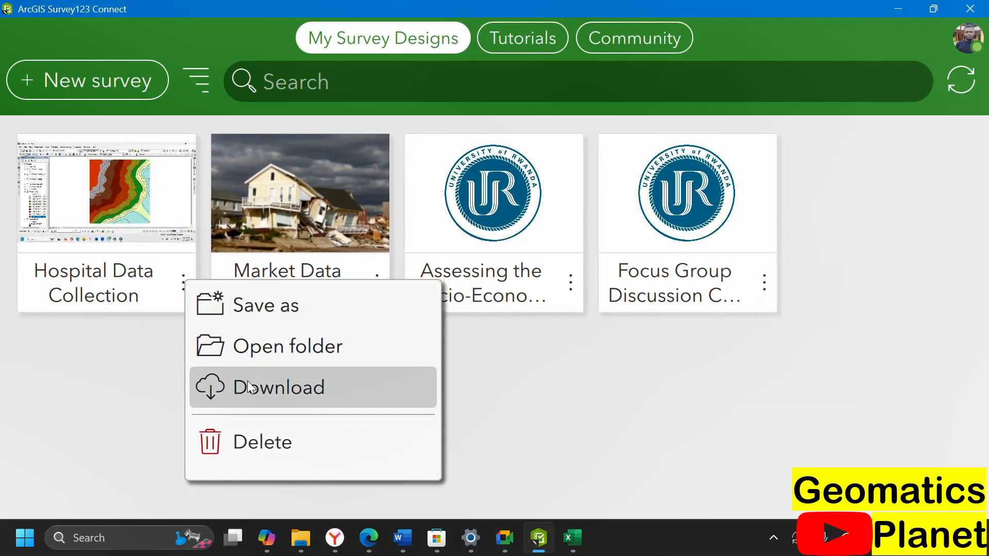
left_click(84, 236)
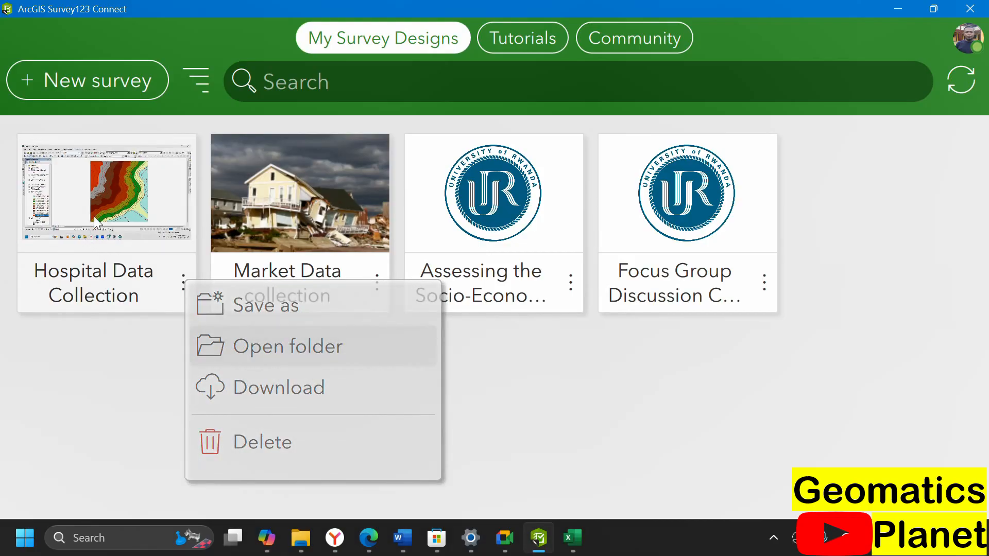
left_click(95, 221)
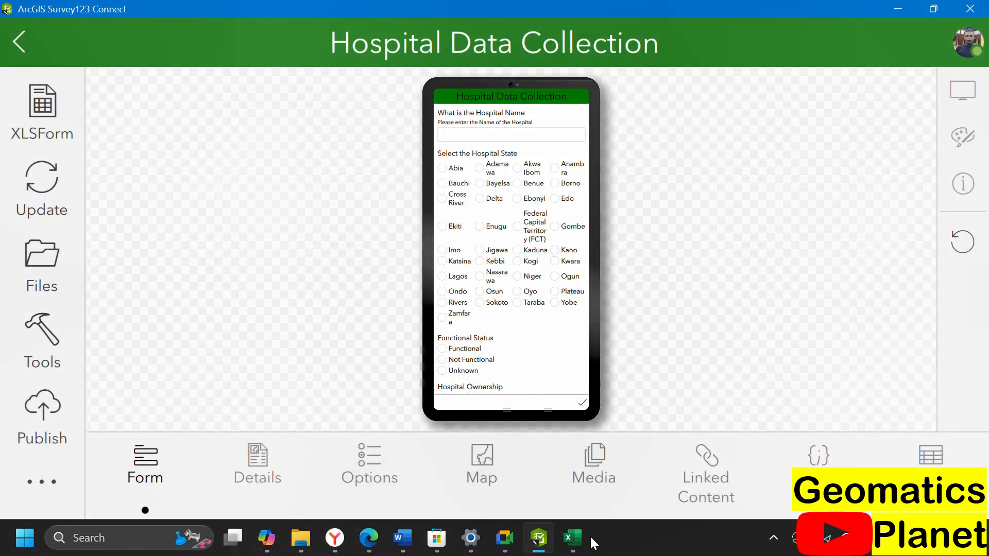
- Set the appearance of the statez question to compact in the Excel XLSForm and return to Survey123 Connect
left_click(573, 537)
left_click(850, 225)
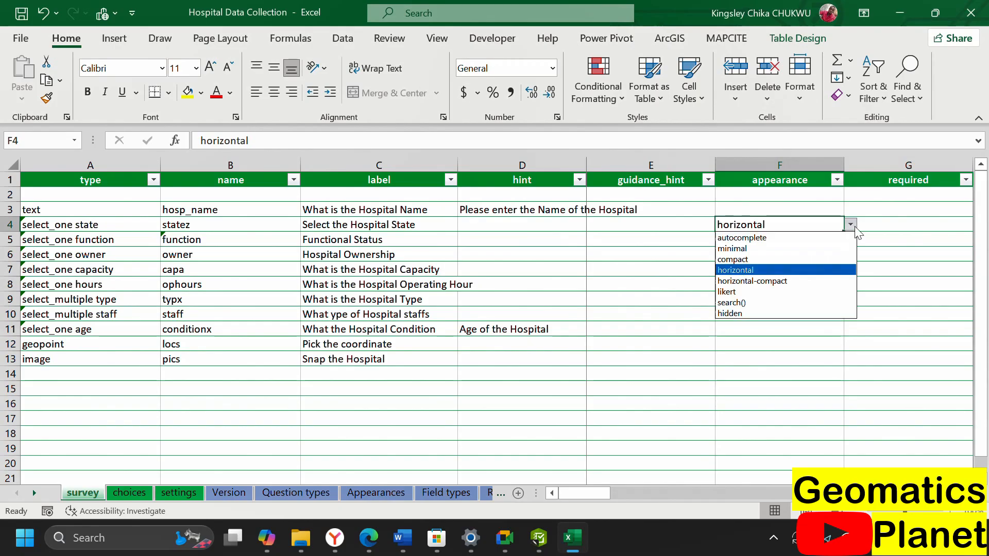
left_click(795, 259)
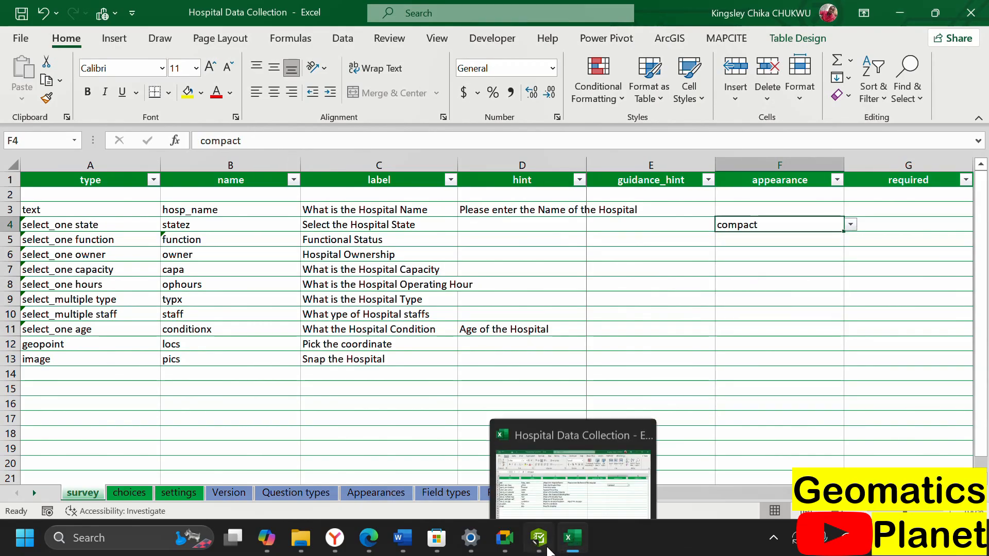
left_click(572, 539)
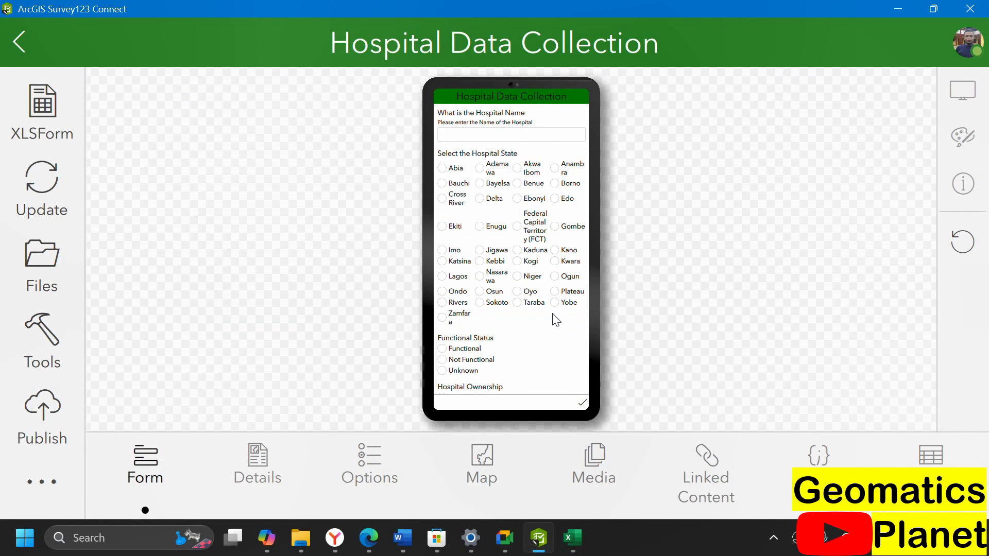
left_click(579, 533)
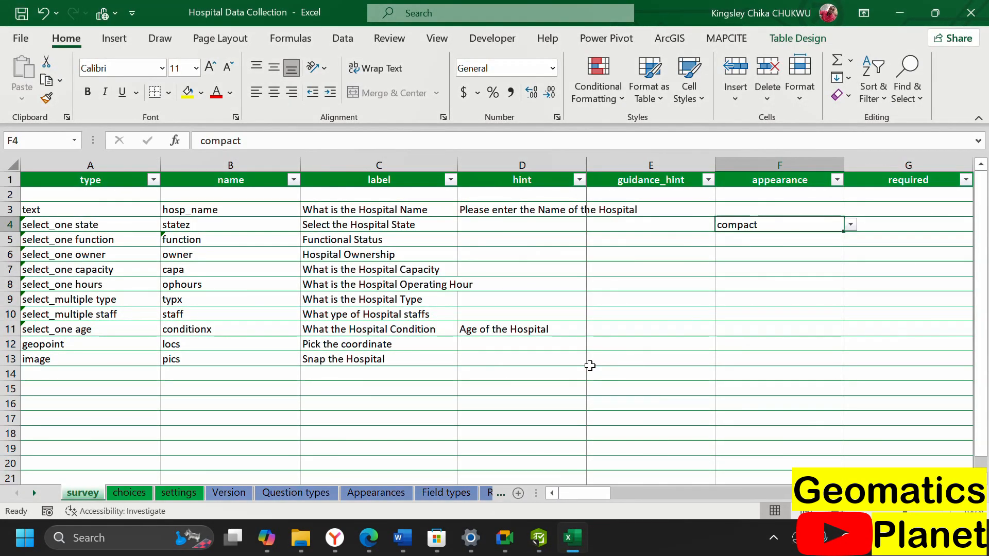
left_click(539, 538)
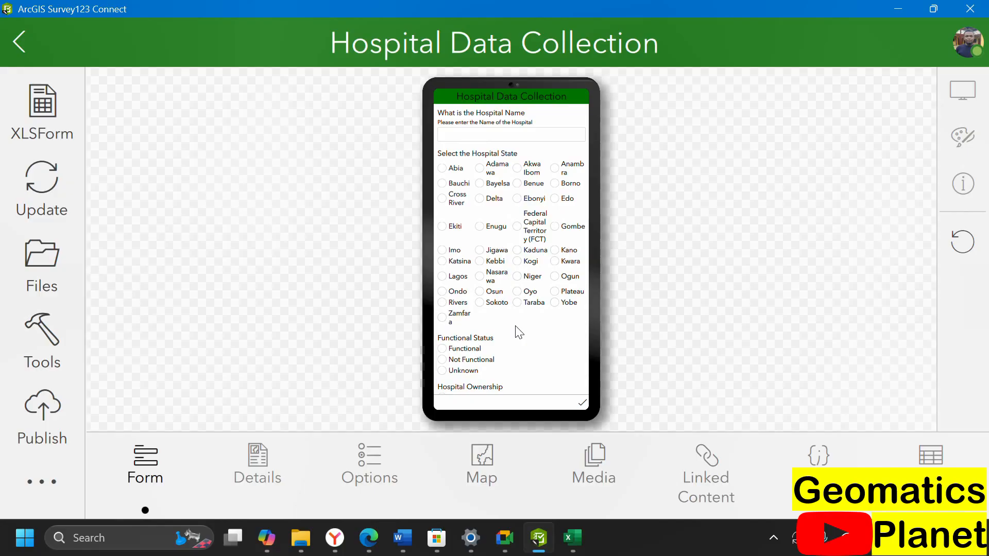
- Preview the form on the Laptop bezel and examine its questions from the beginning
left_click(961, 90)
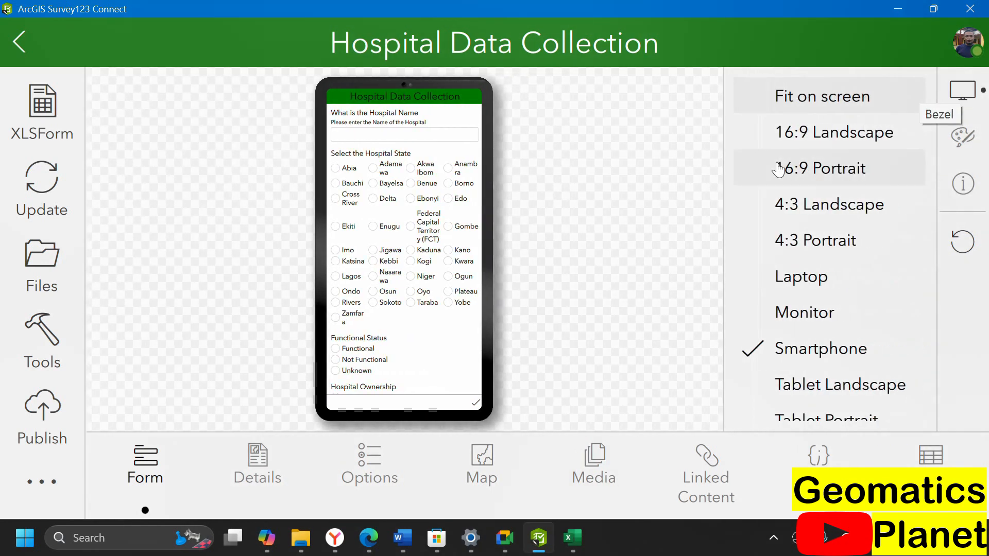
left_click(823, 276)
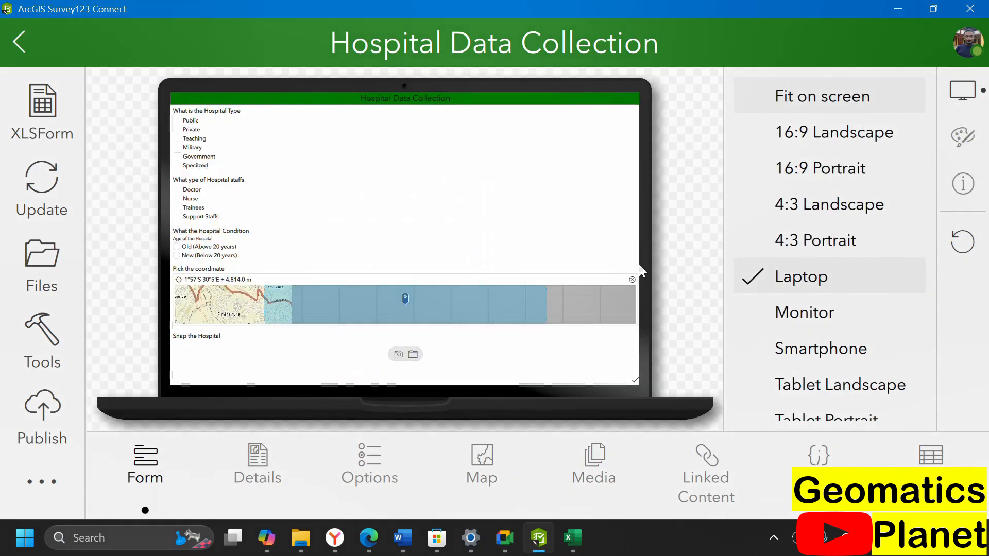
scroll(463, 278, "up", 10)
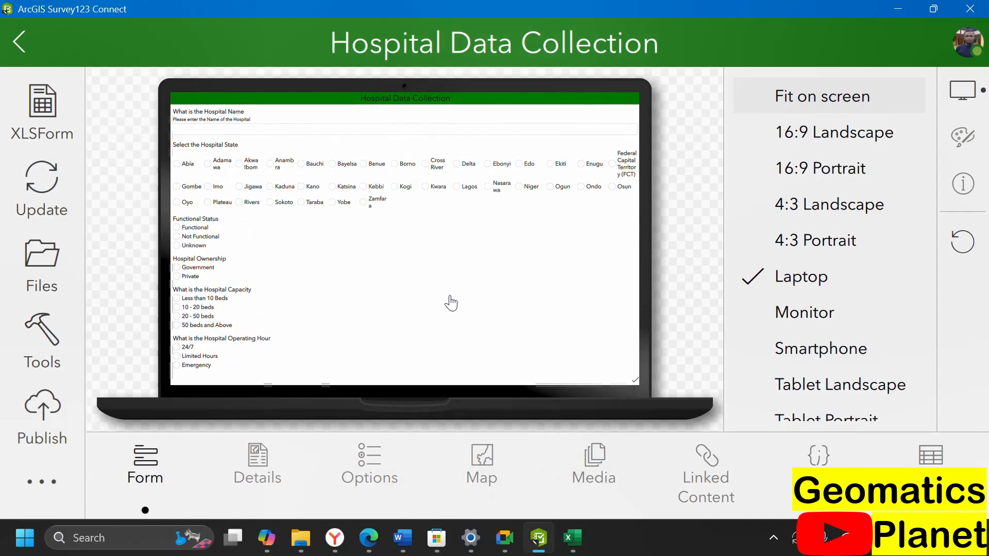
left_click(509, 535)
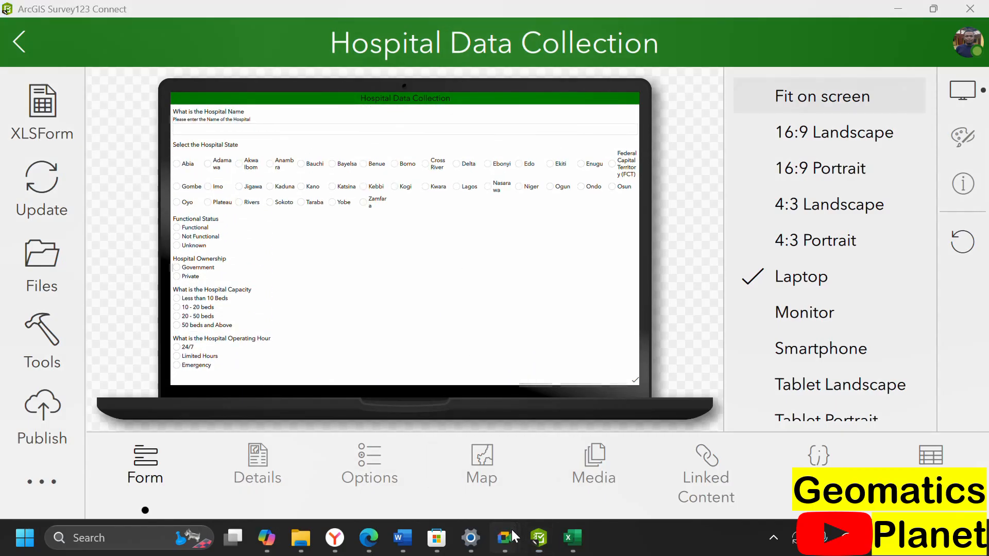